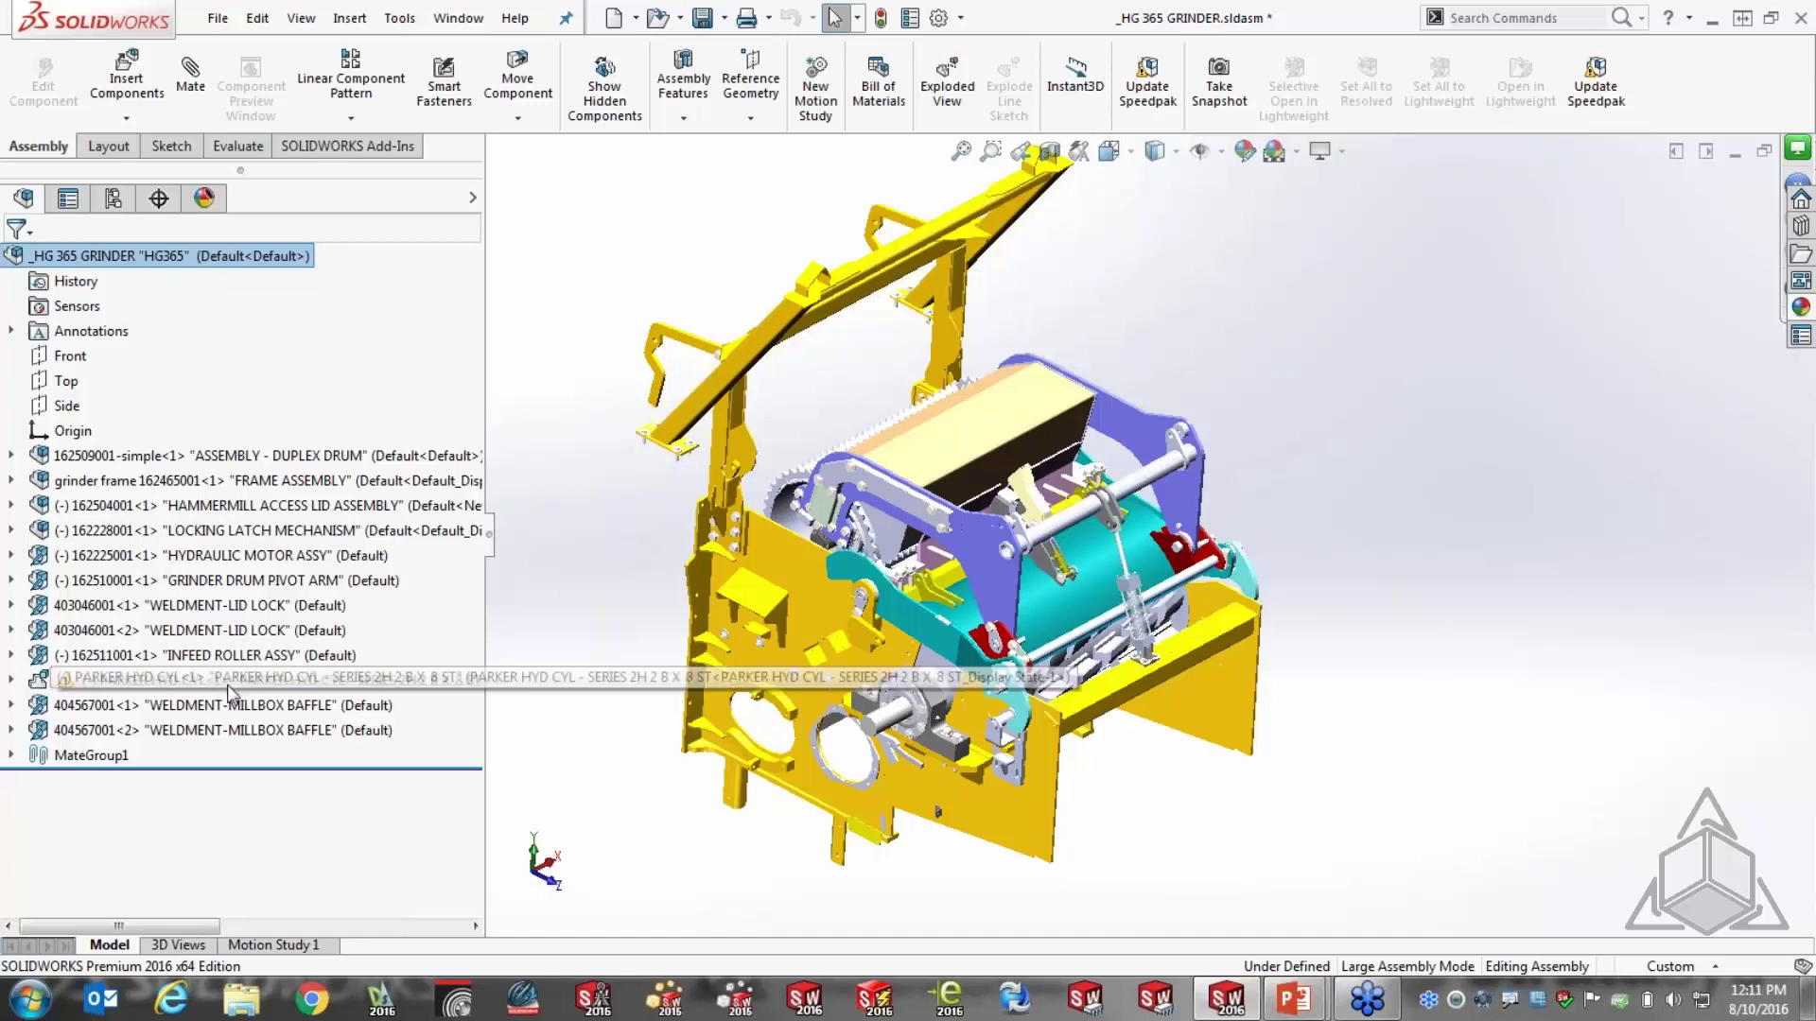
Expand HYDRAULIC MOTOR ASSY and the MOTOR - 8.8 CI PARKER planes, then select and zoom on the motor
mouse_move(49, 683)
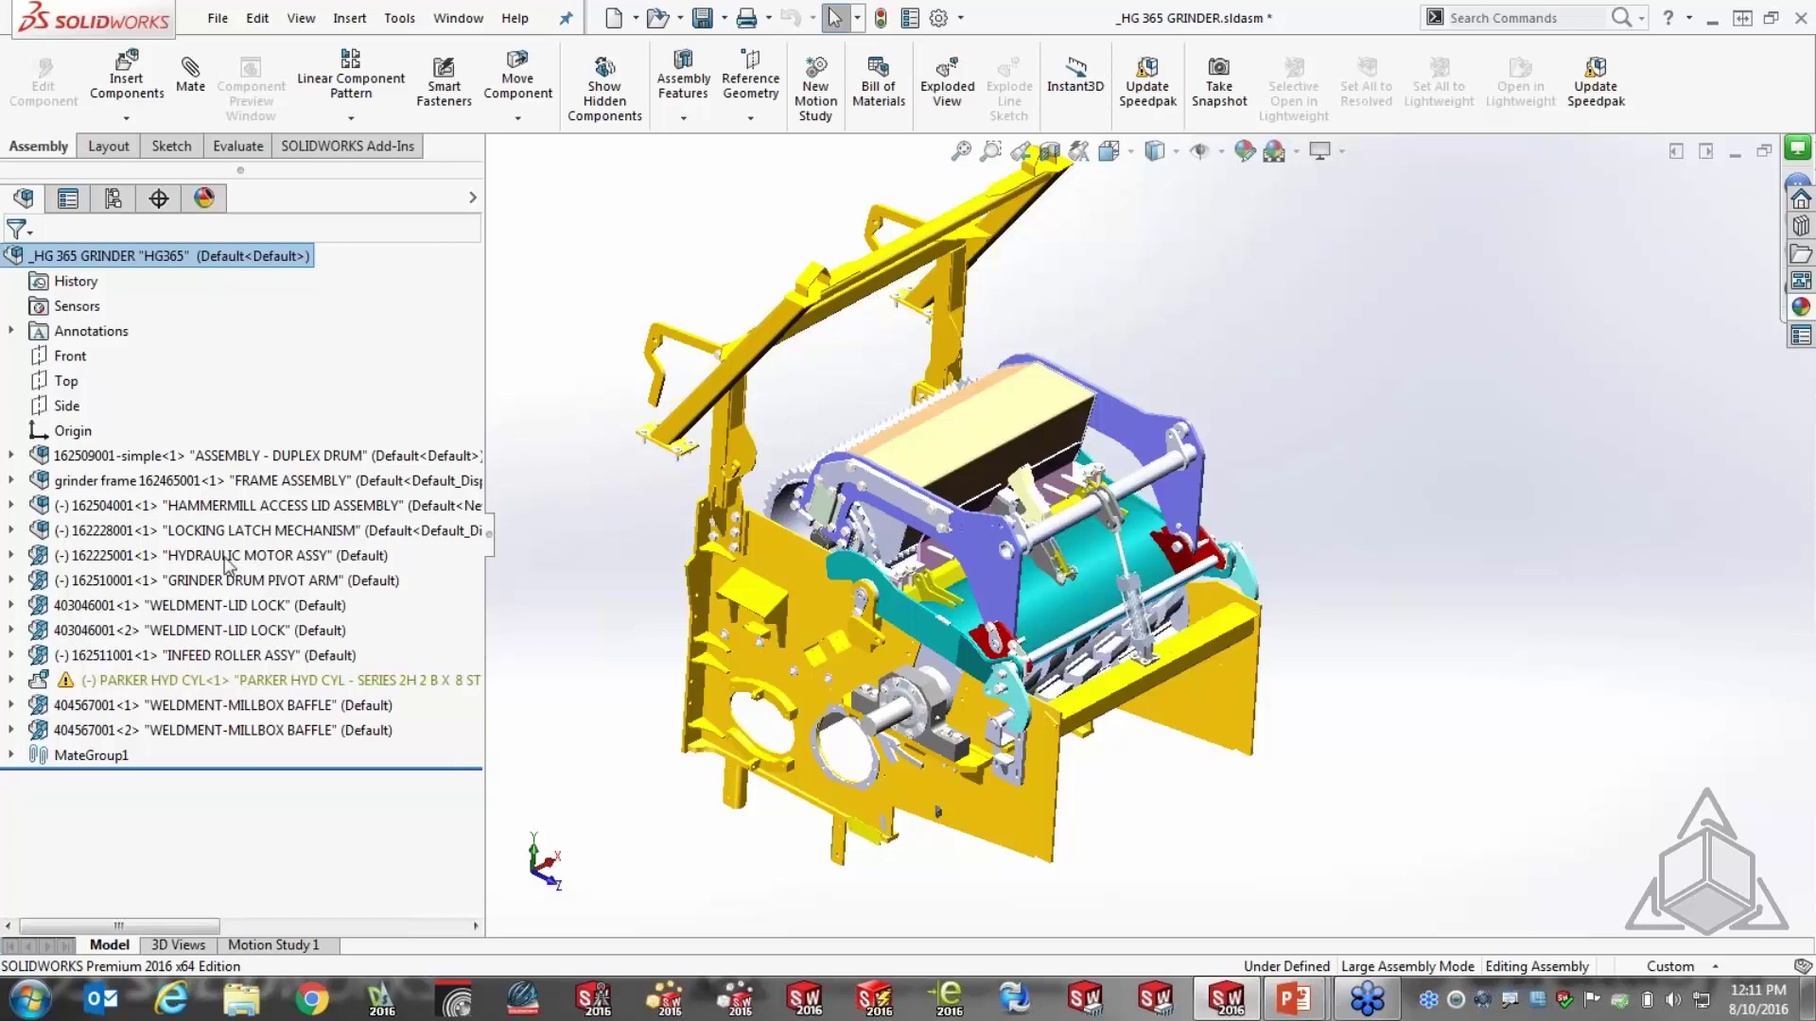
click(12, 556)
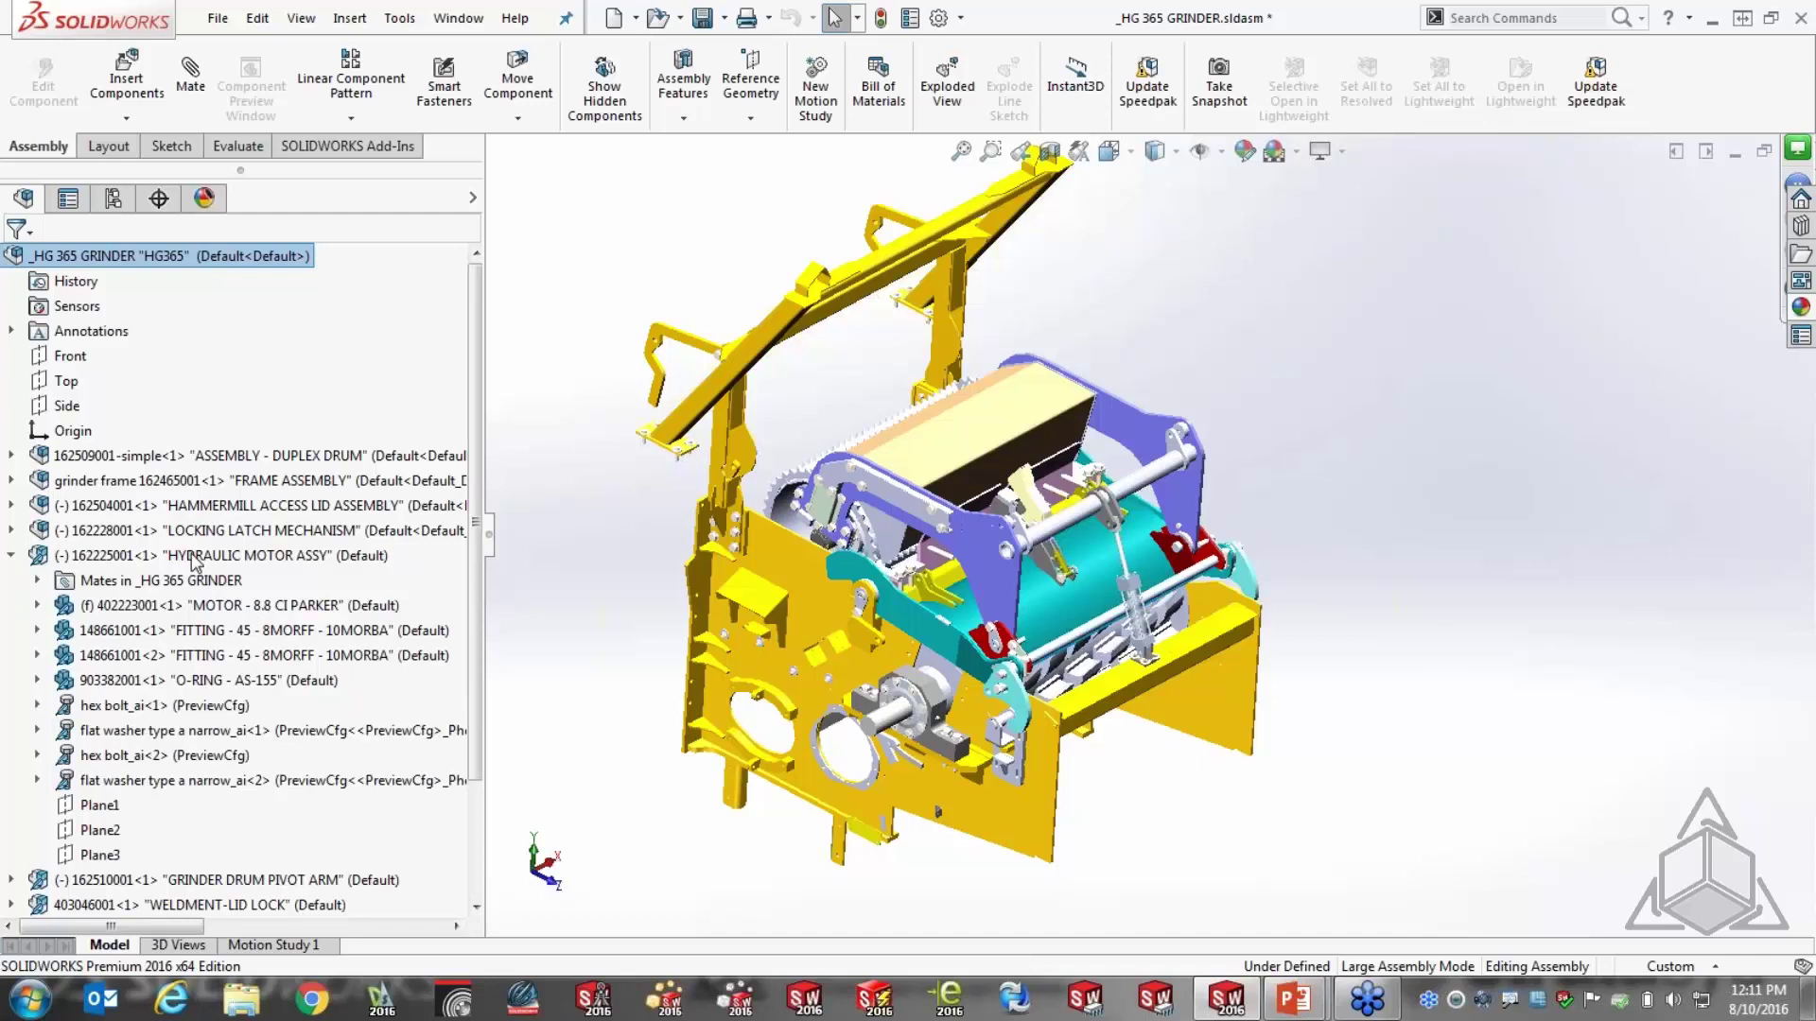
click(37, 605)
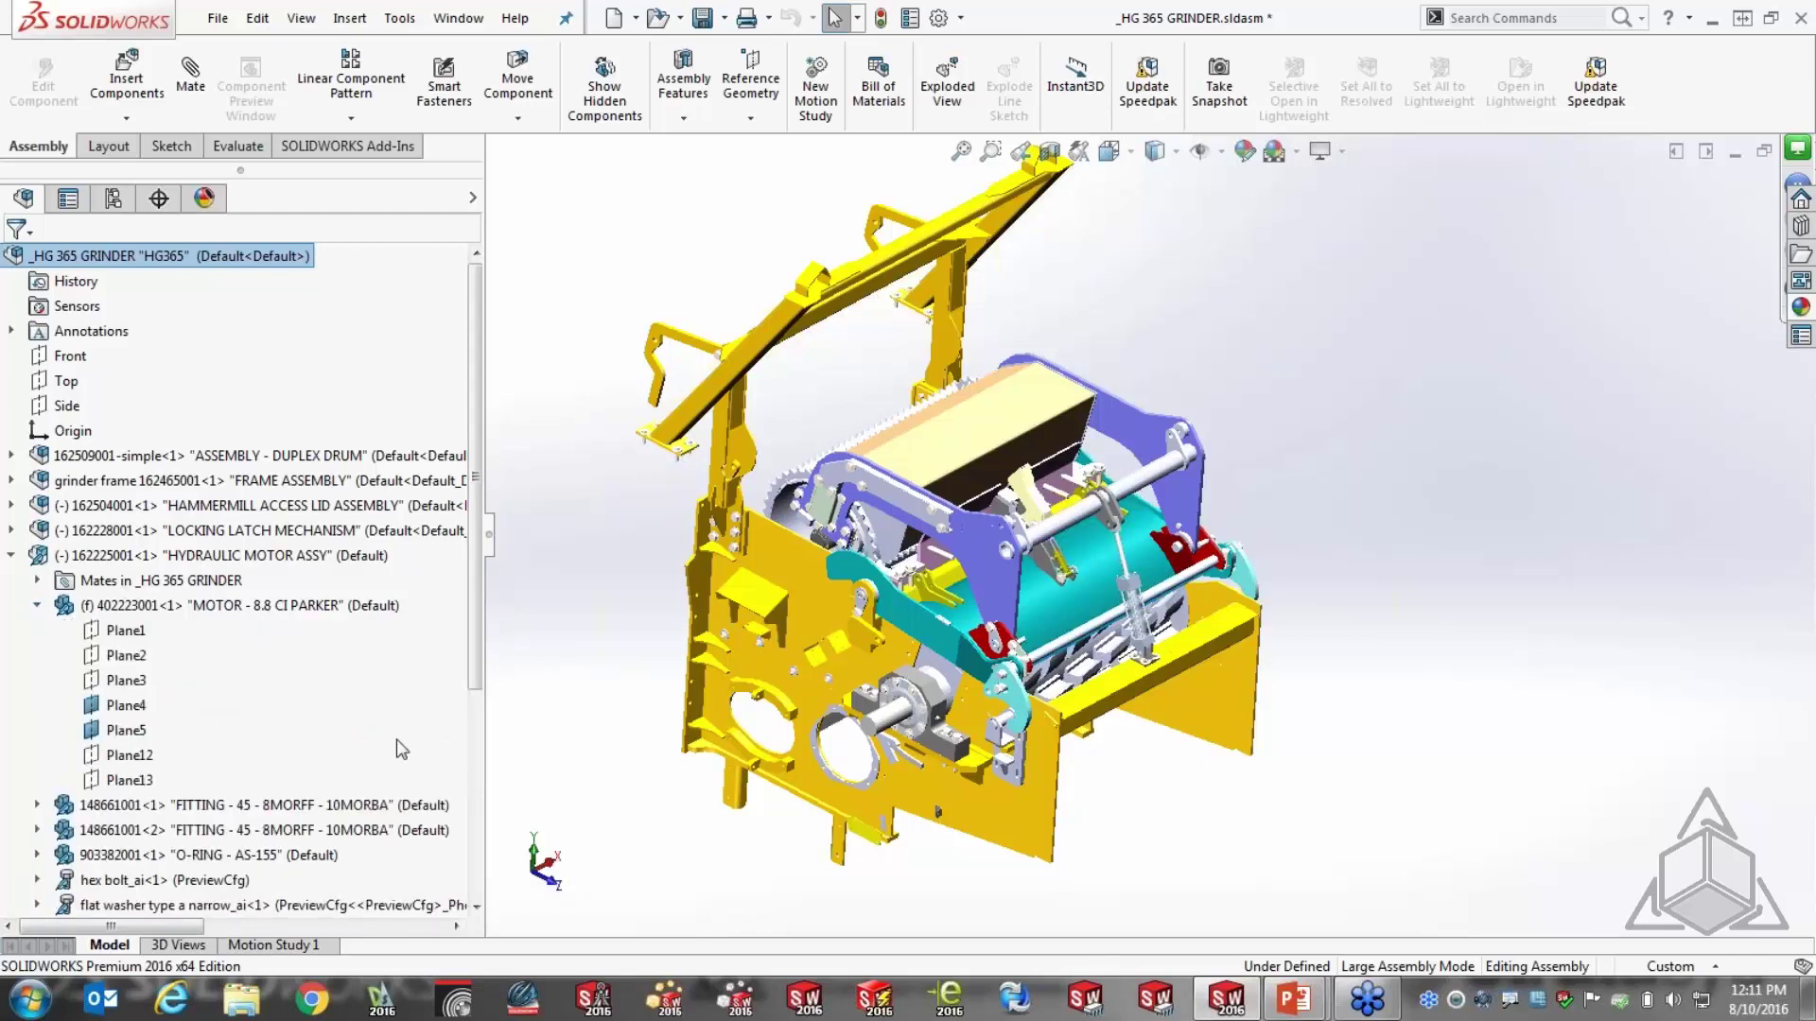
click(208, 606)
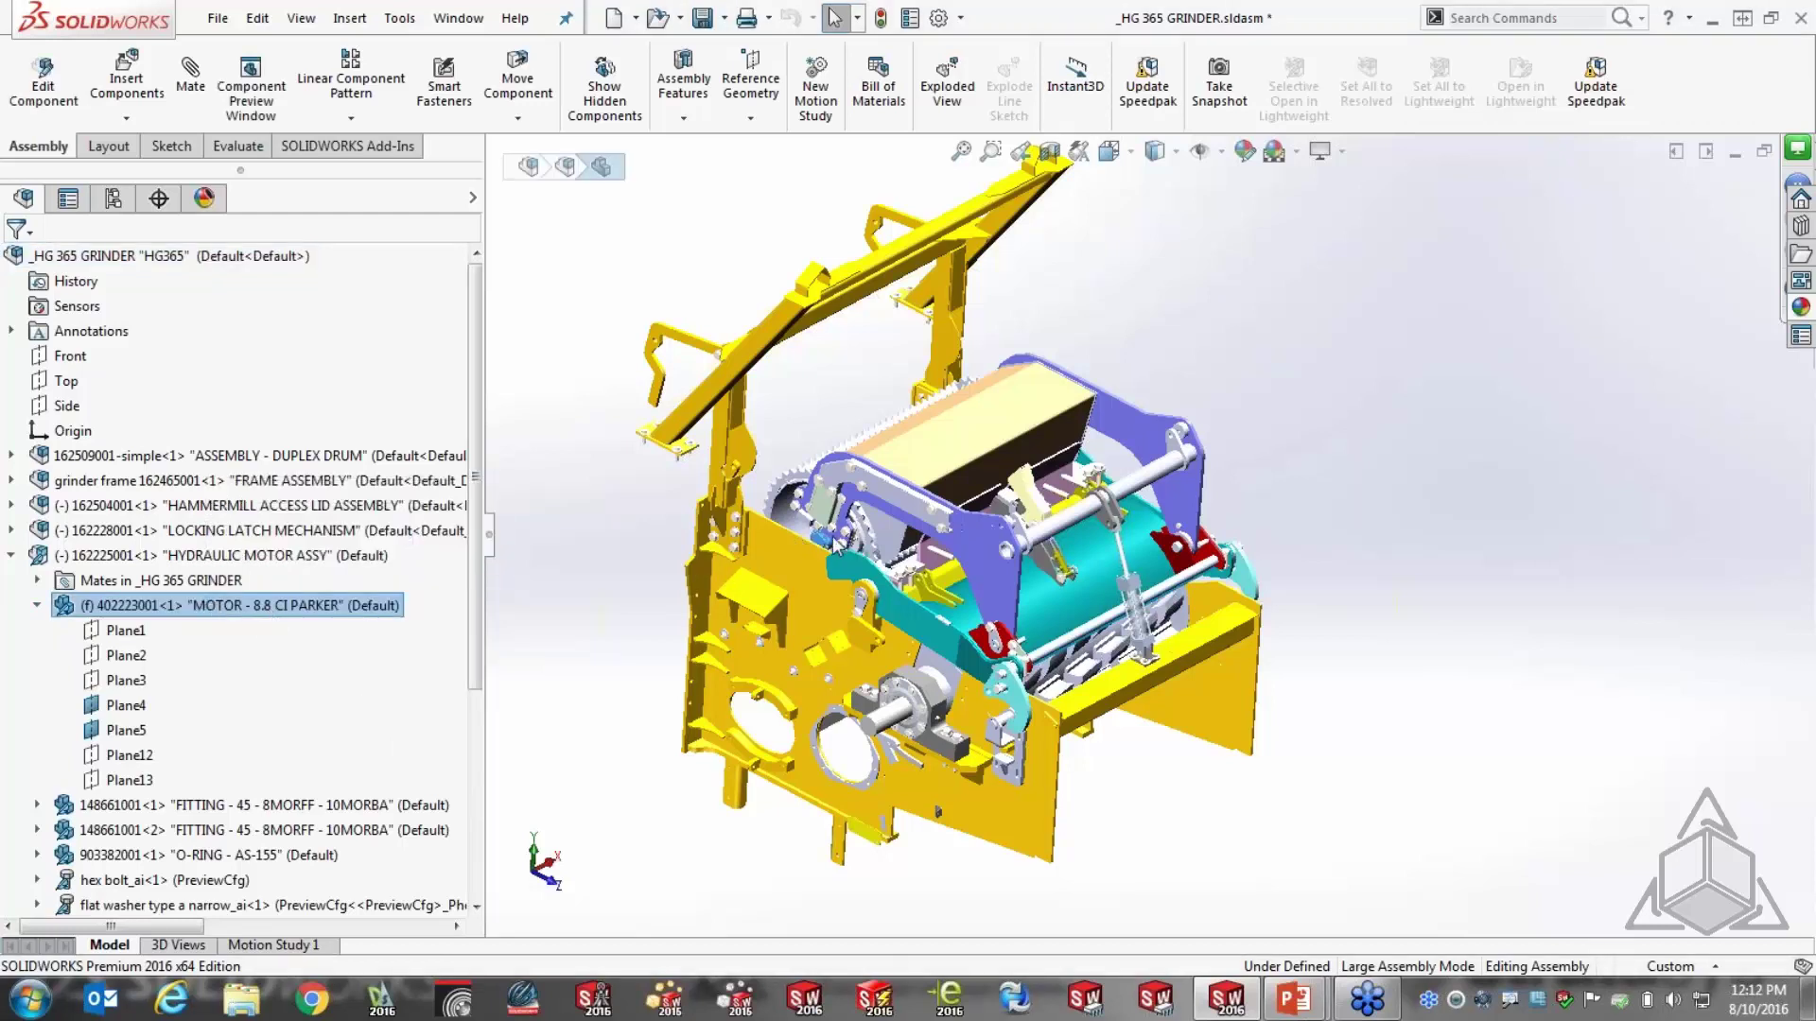
scroll(836, 545, down, 10)
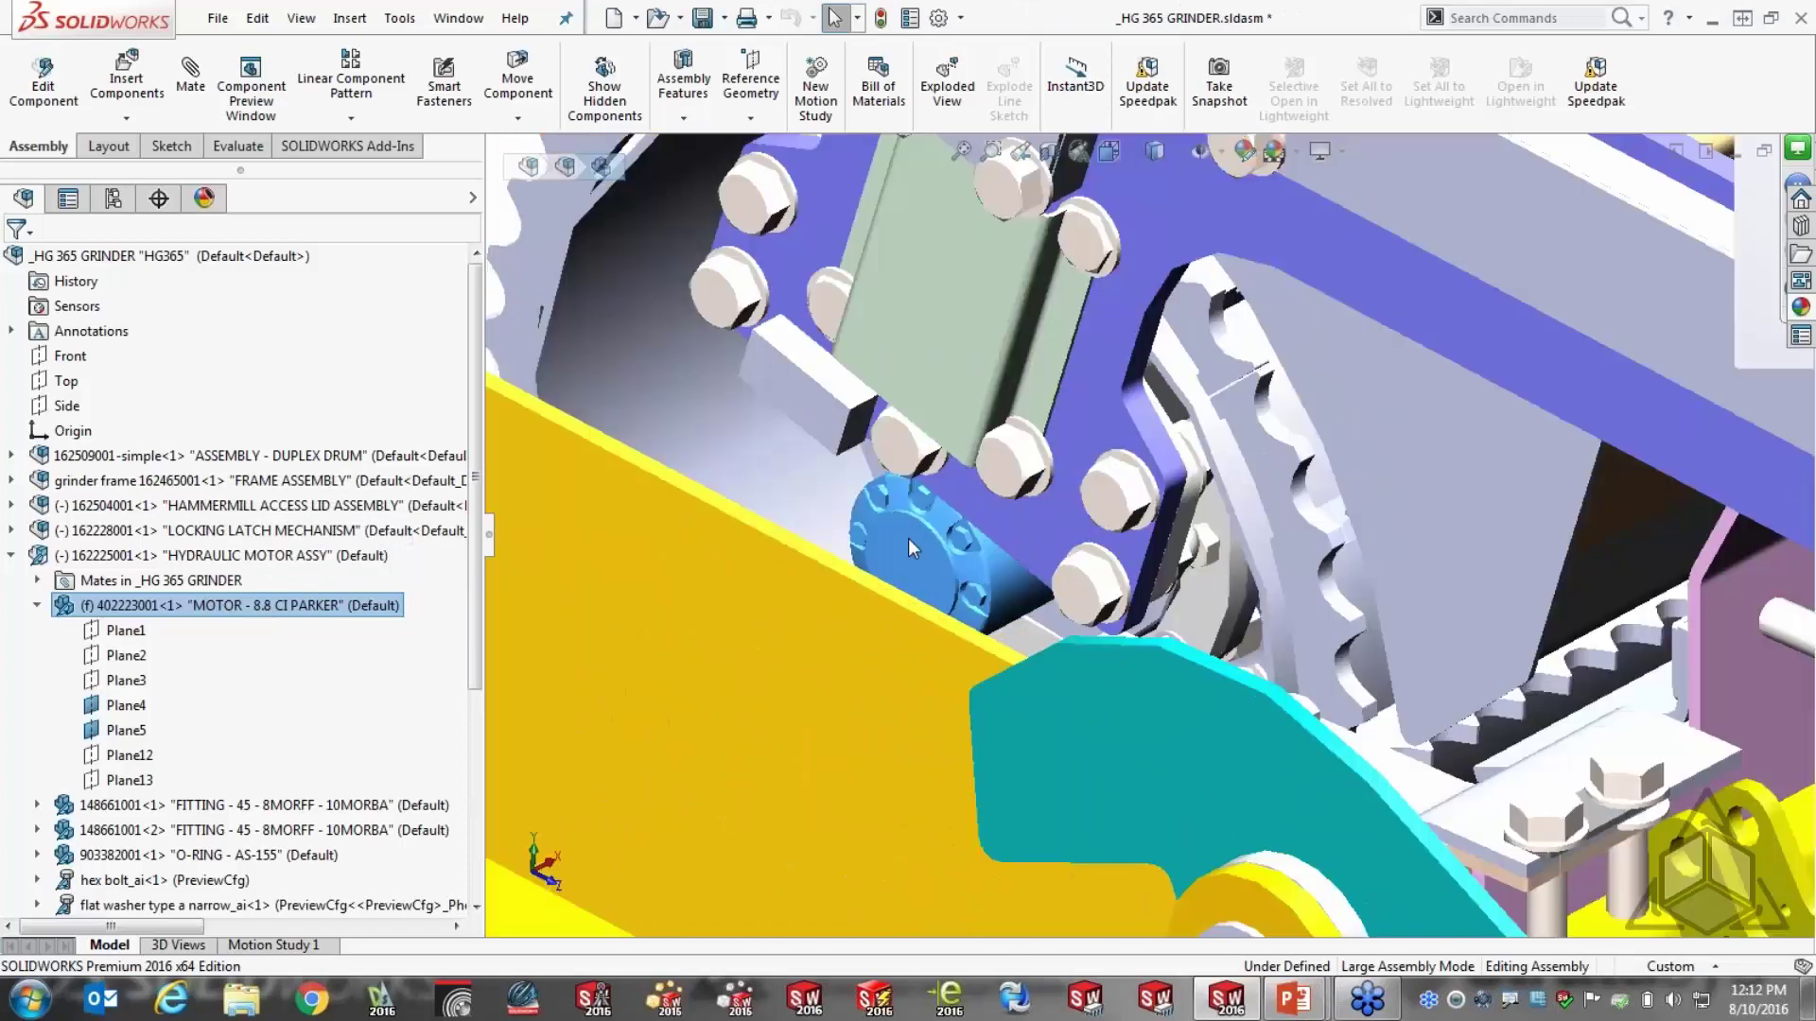
scroll(904, 550, up, 10)
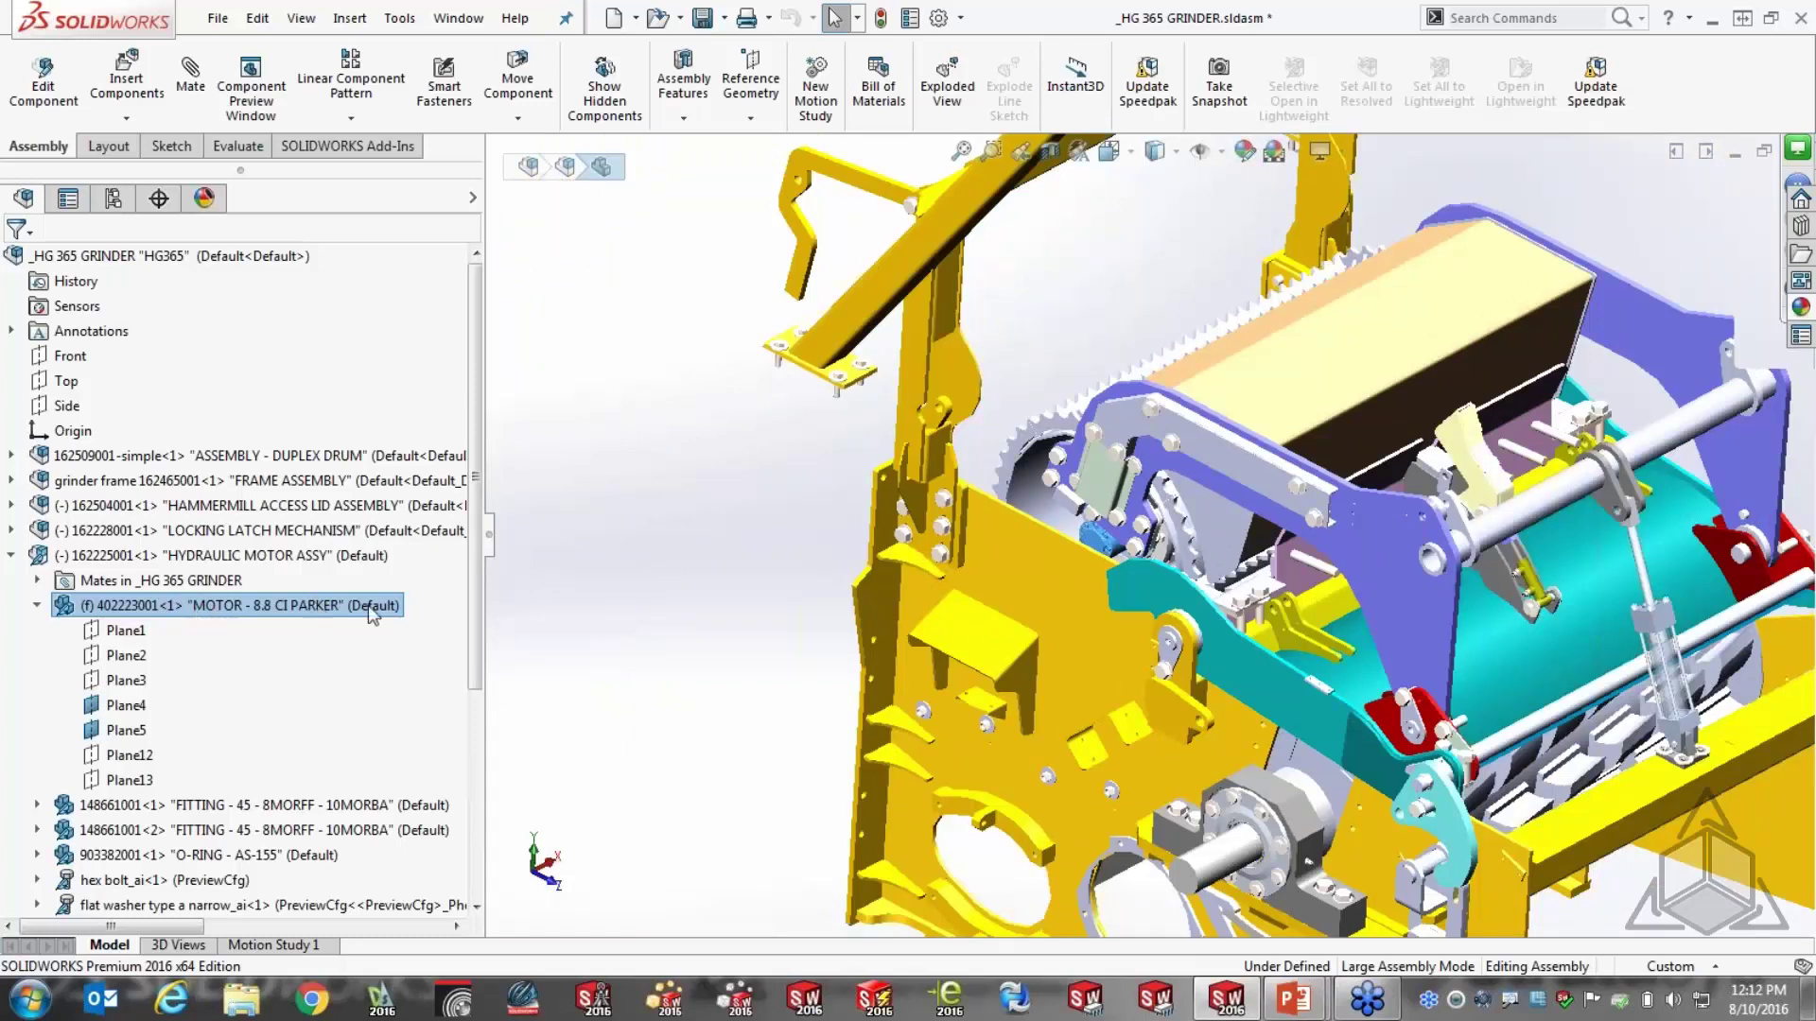
Edit MOTOR - 8.8 CI PARKER in context, browse its feature history, then return to the assembly
right_click(304, 609)
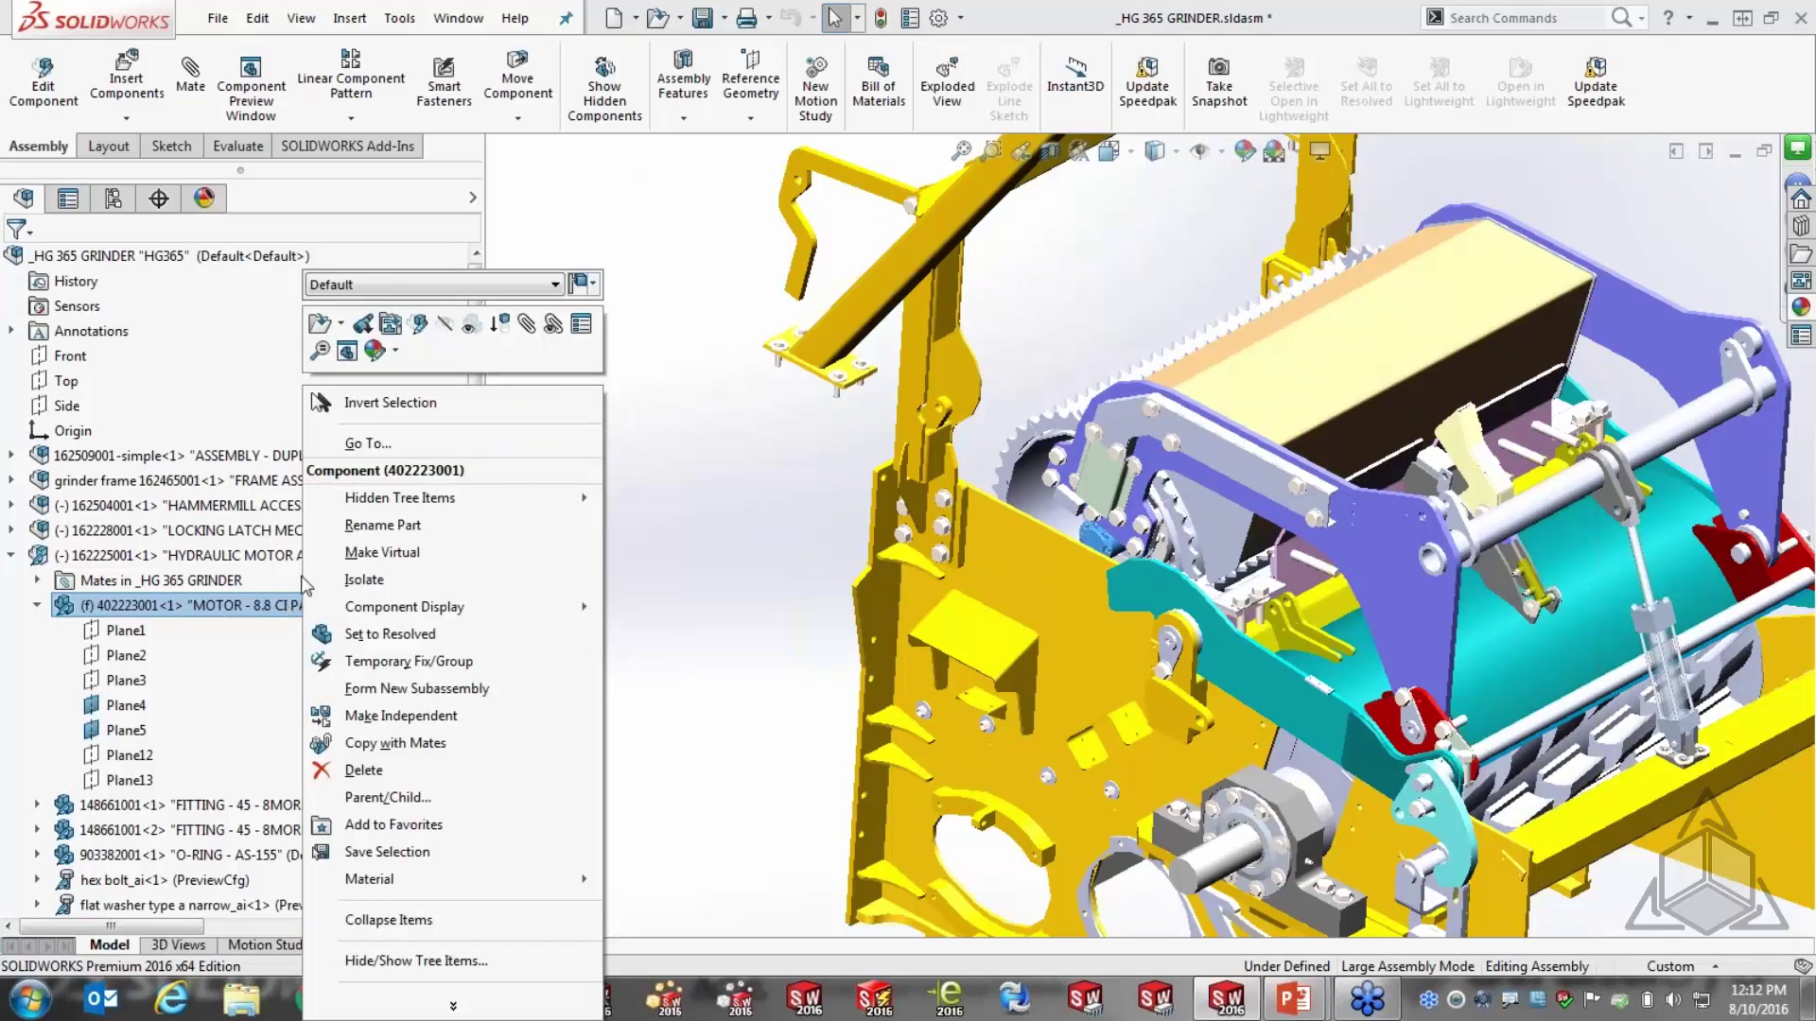
click(419, 323)
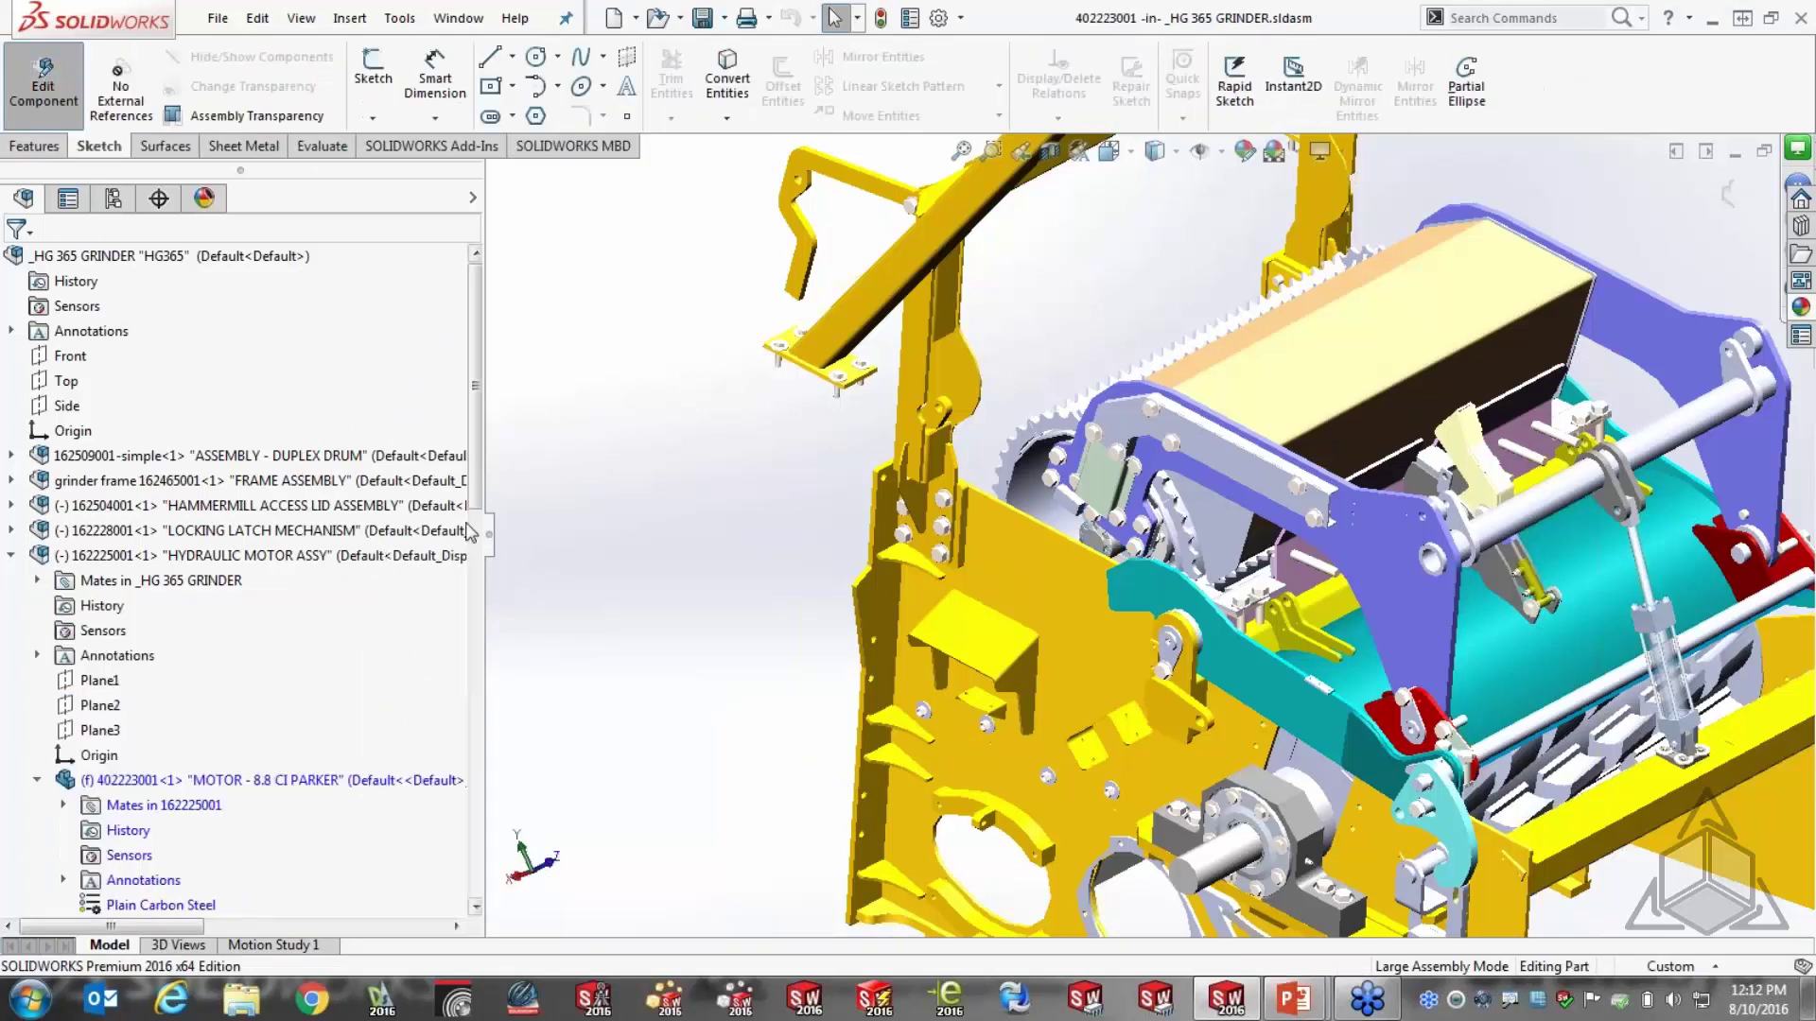
drag(478, 460, 479, 590)
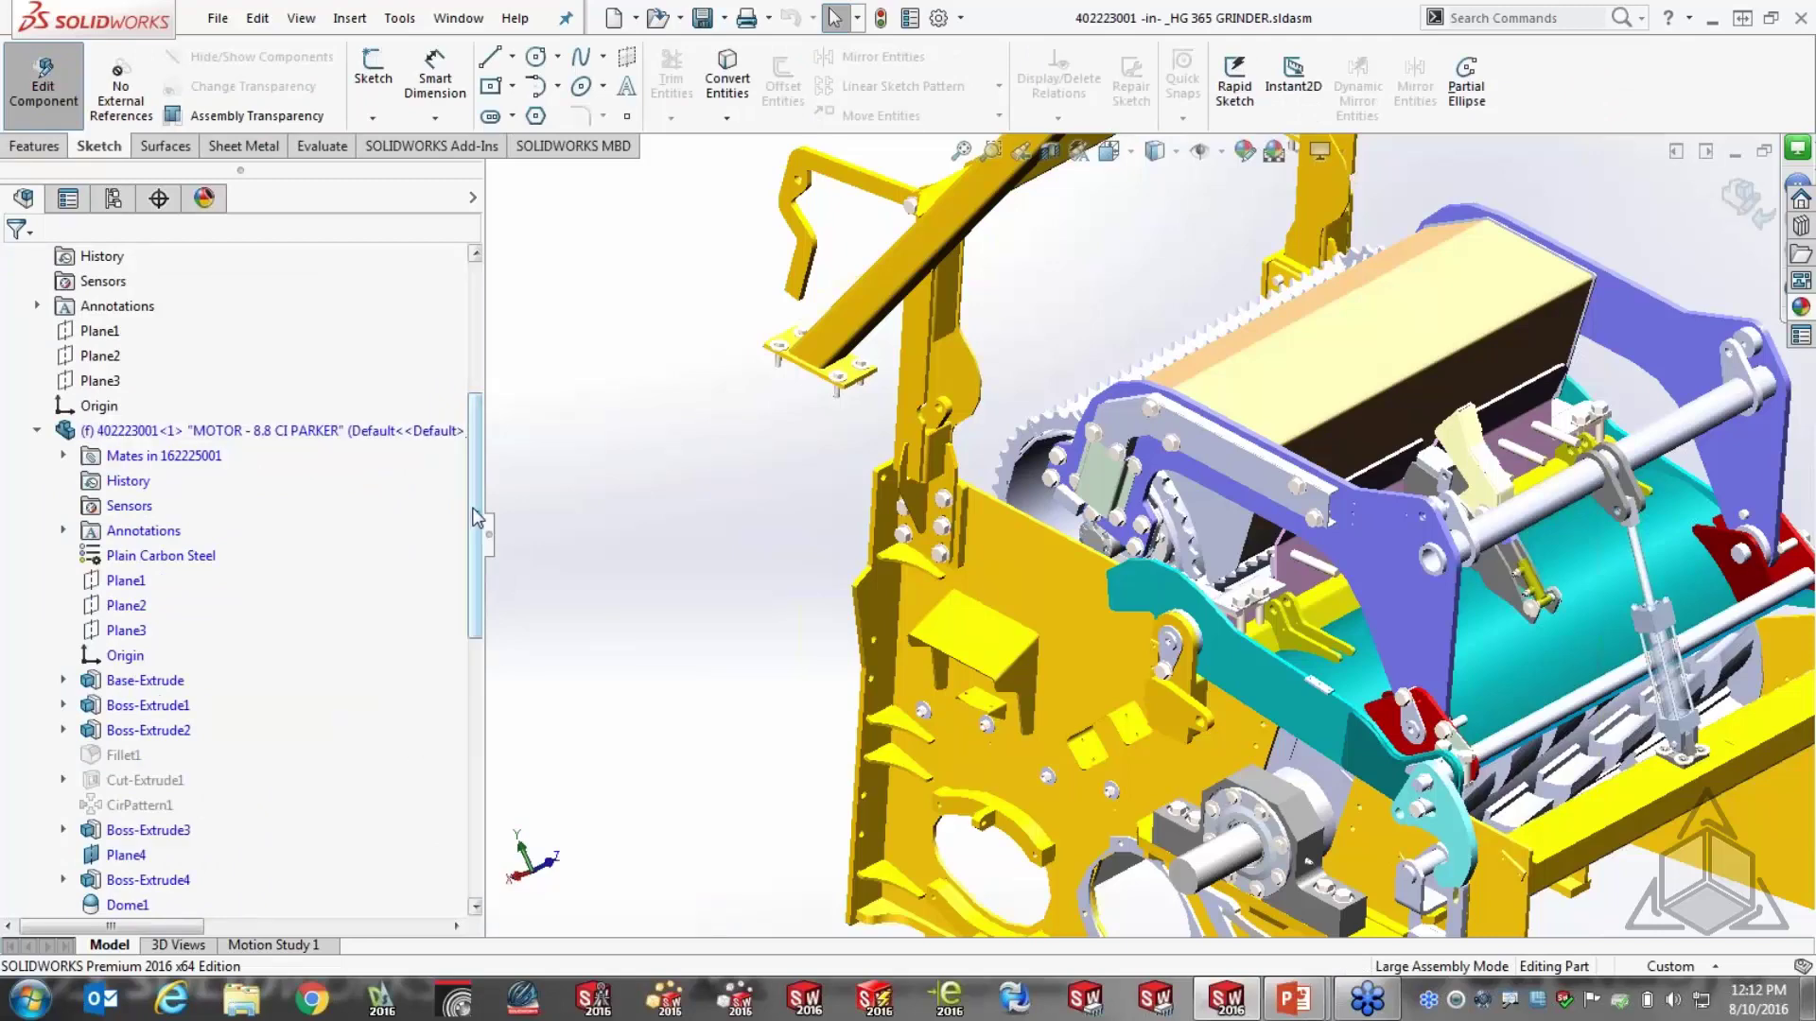
drag(477, 517, 473, 480)
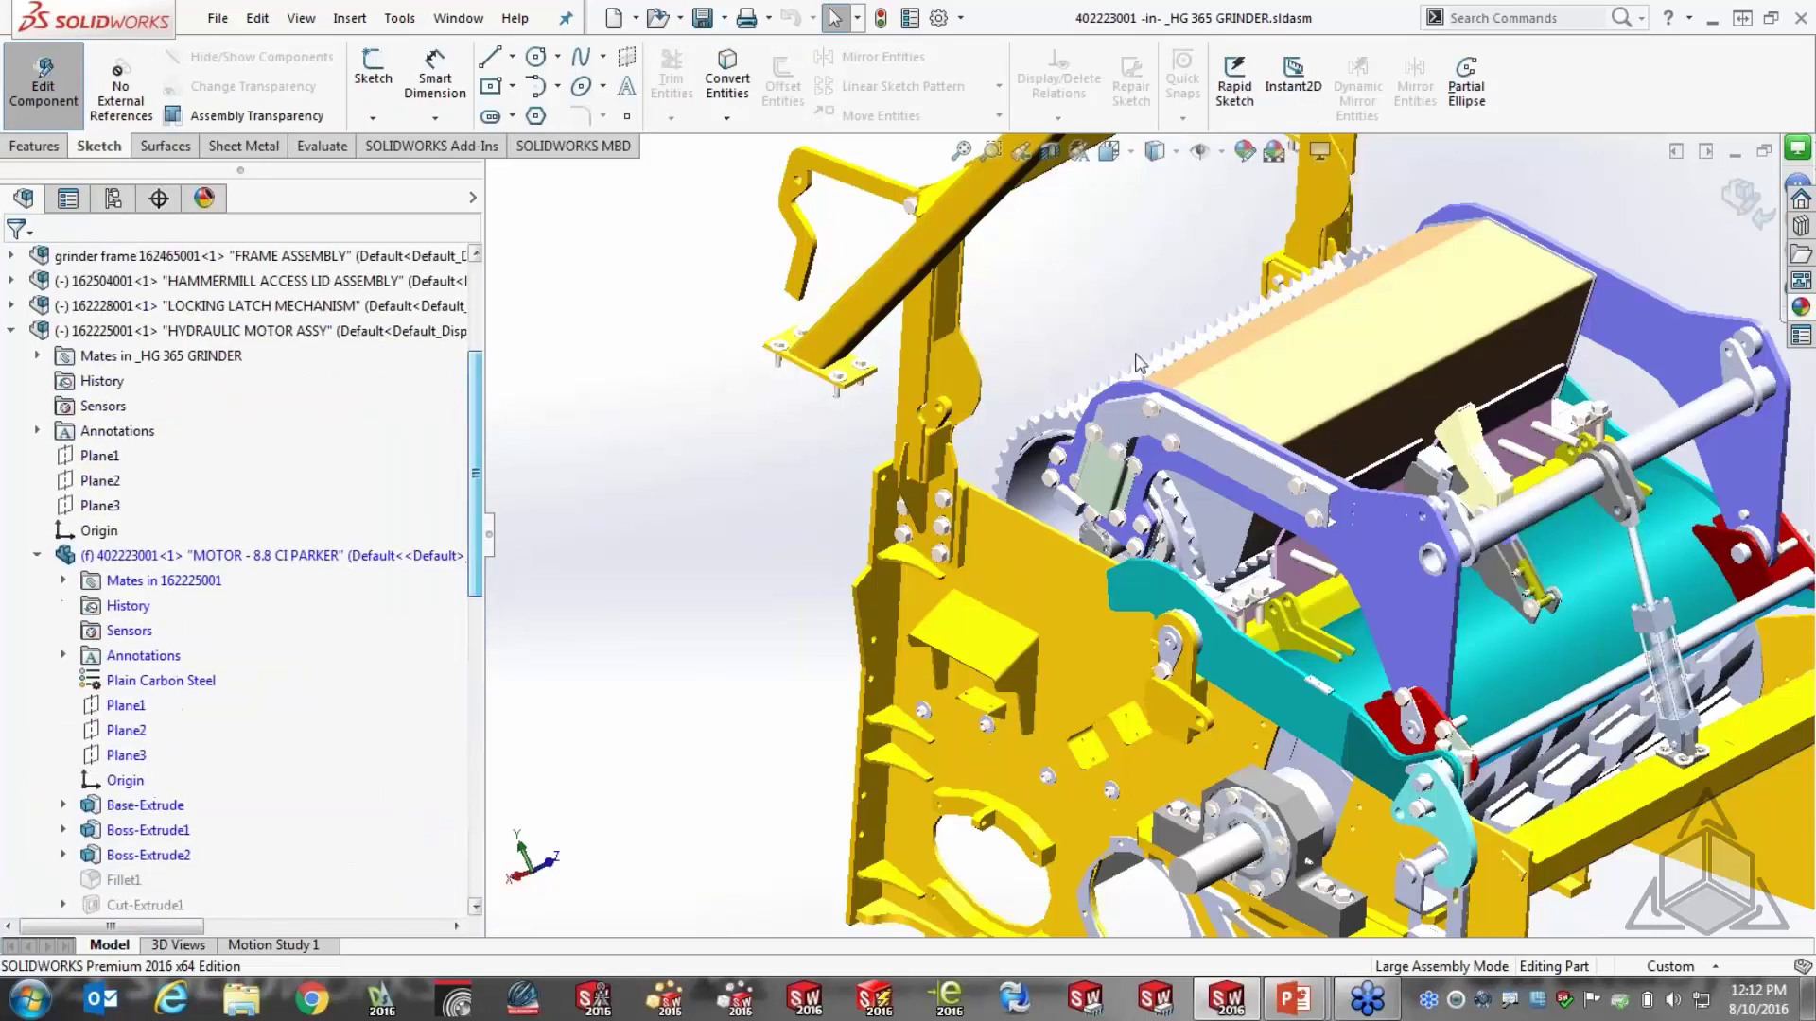
click(1743, 201)
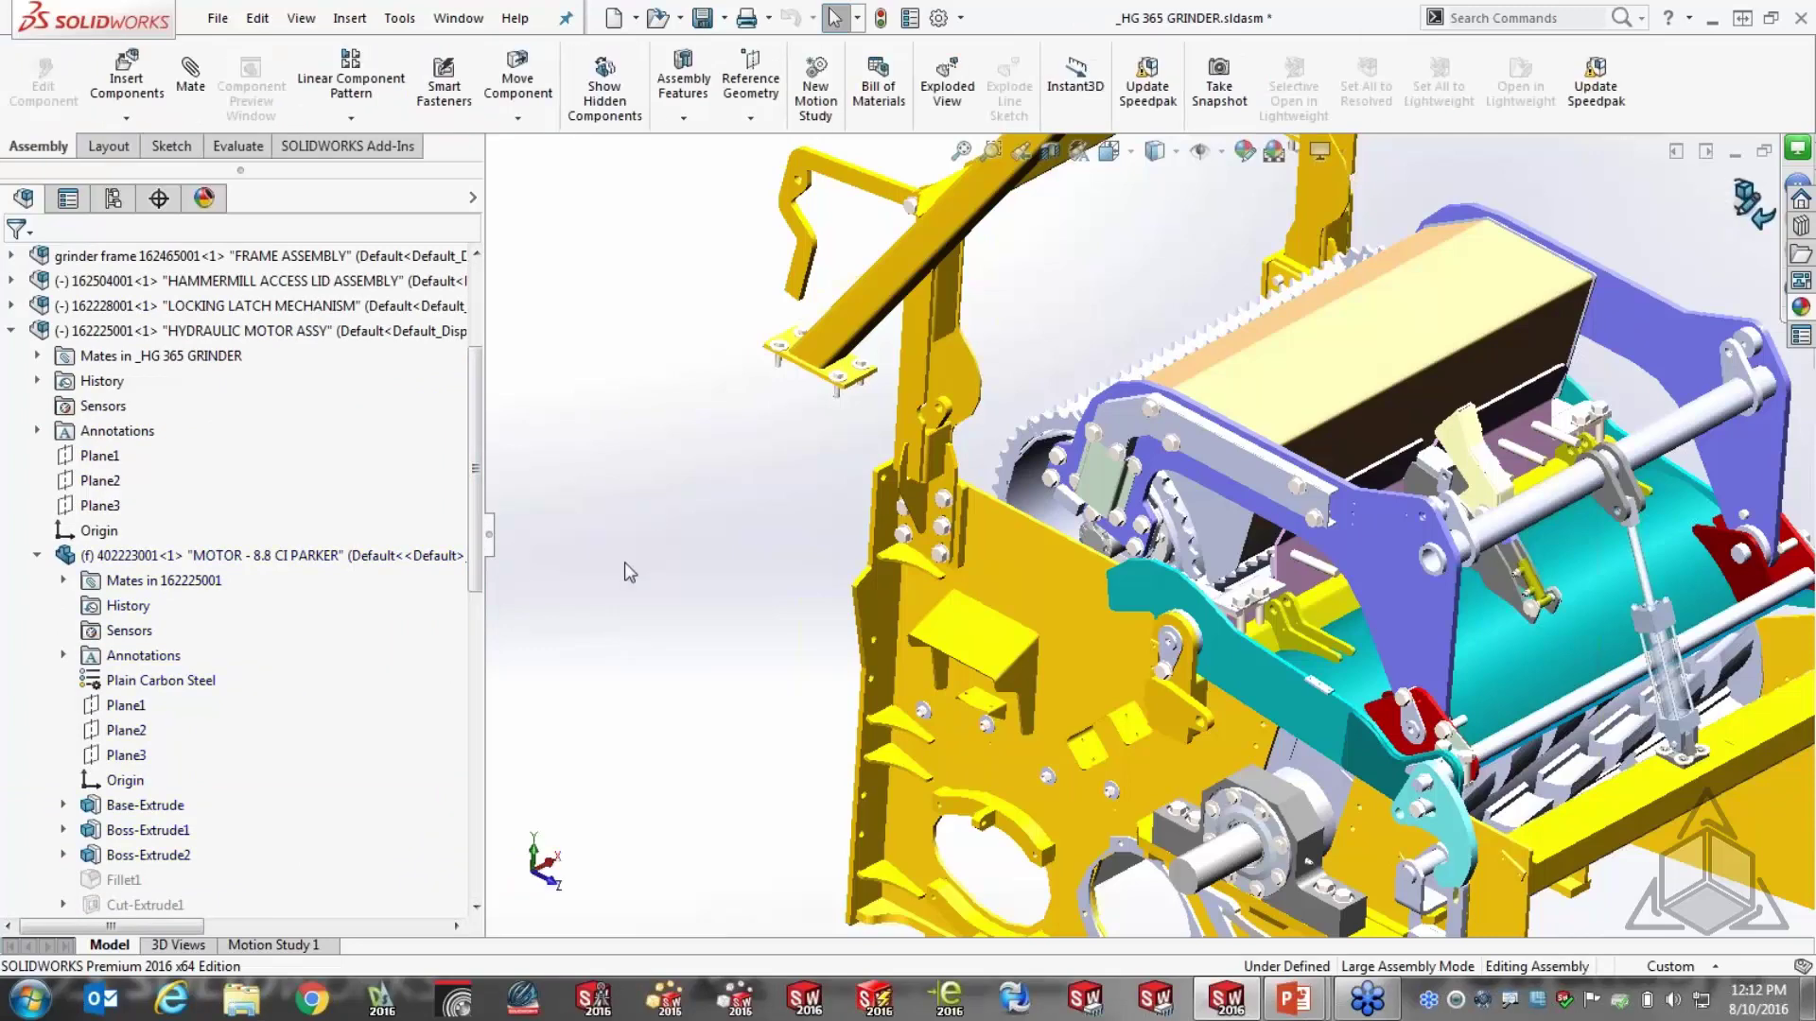
Collapse the MOTOR branch and set HYDRAULIC MOTOR ASSY from resolved to lightweight
right_click(311, 548)
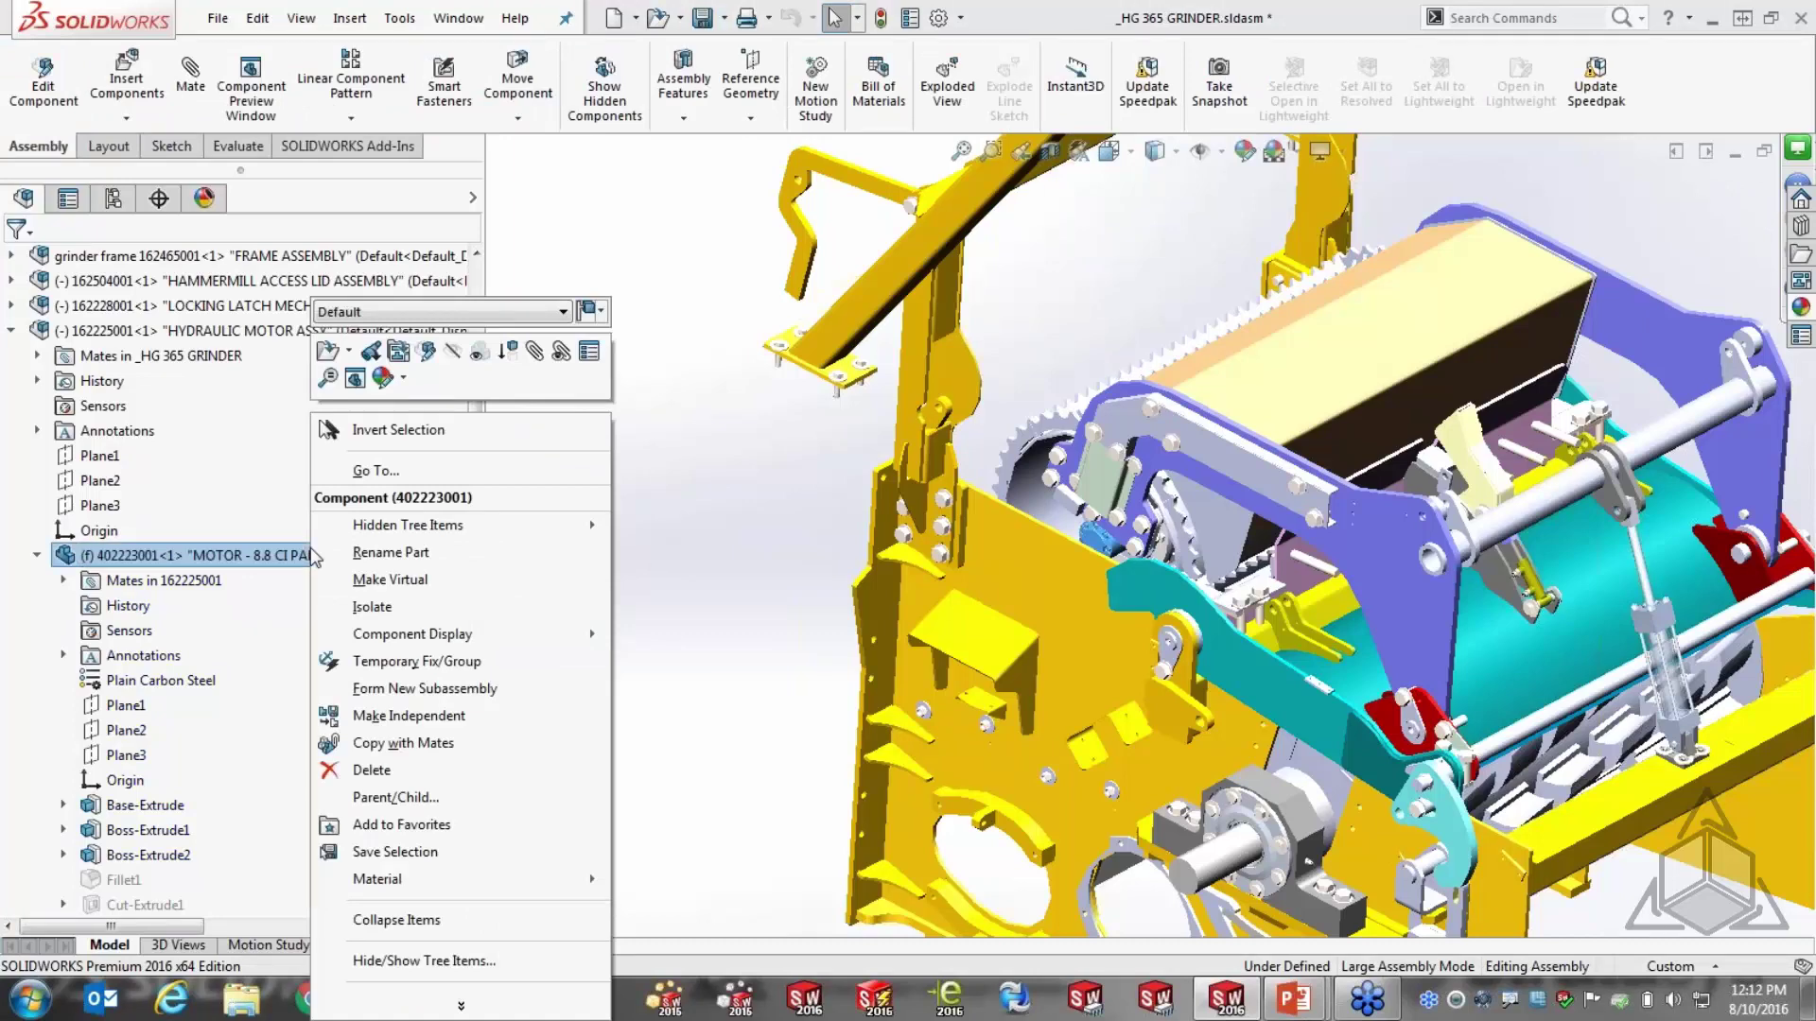
click(661, 600)
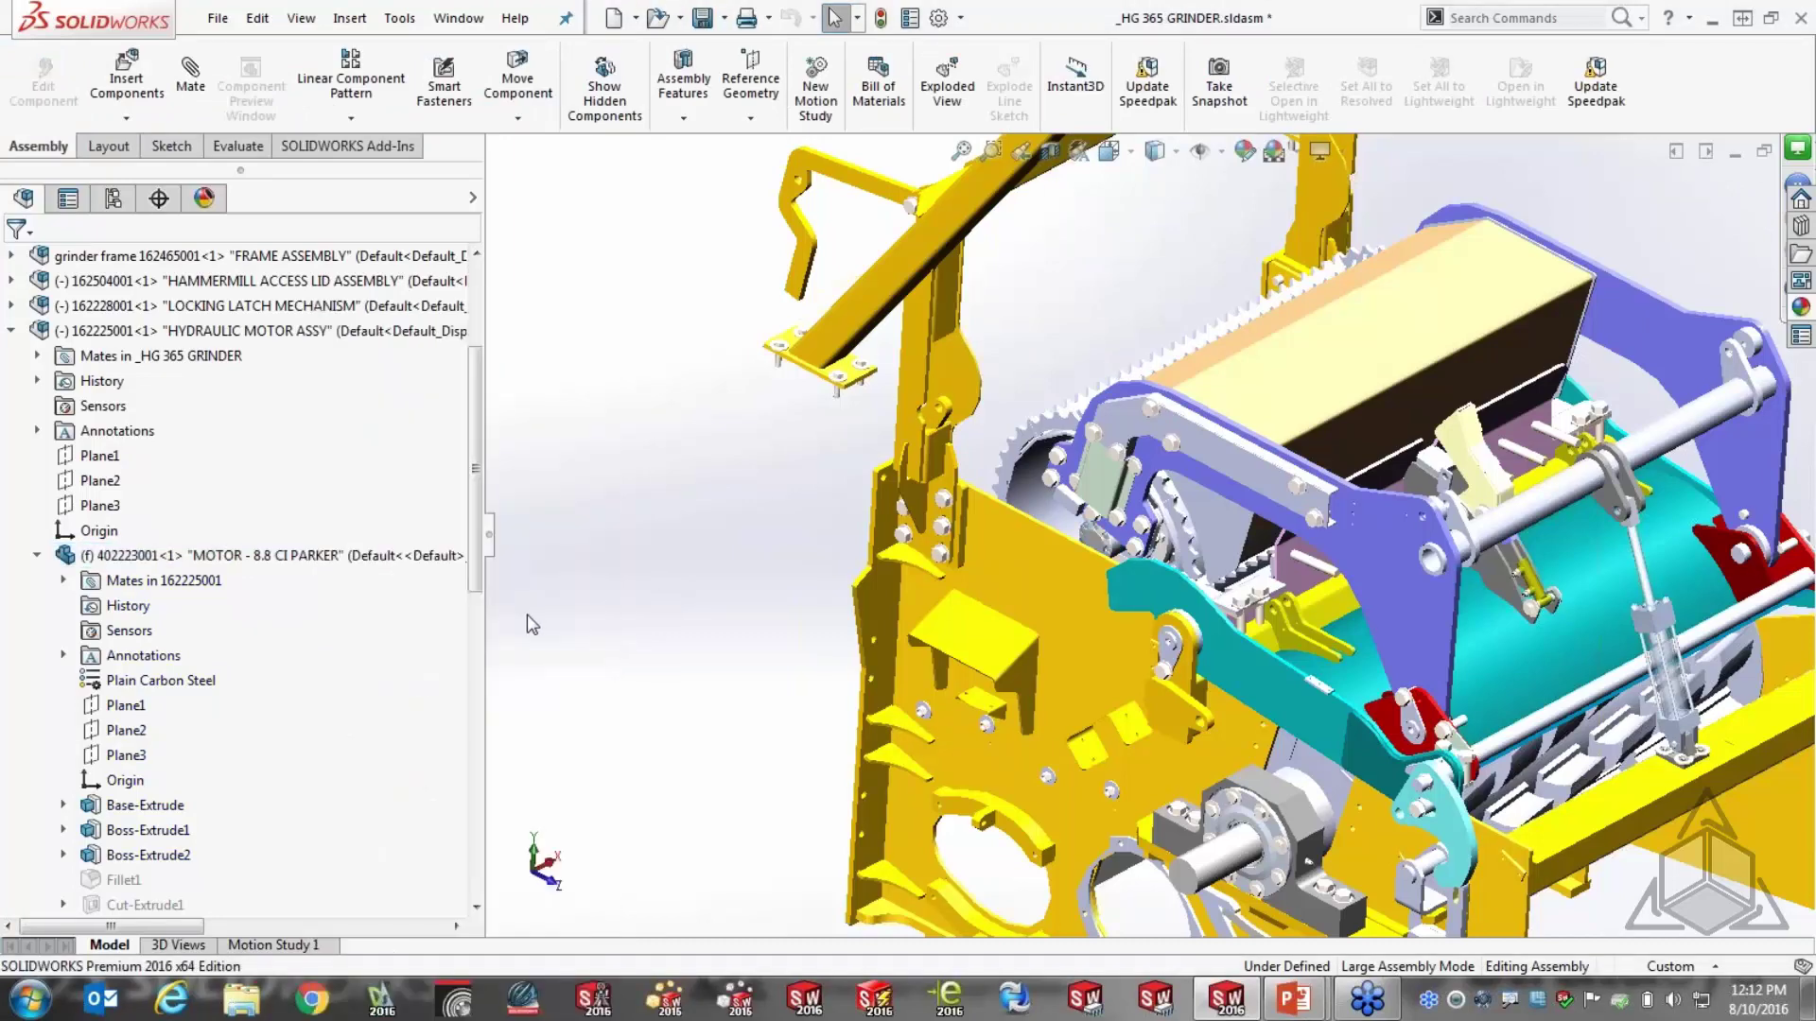
click(37, 555)
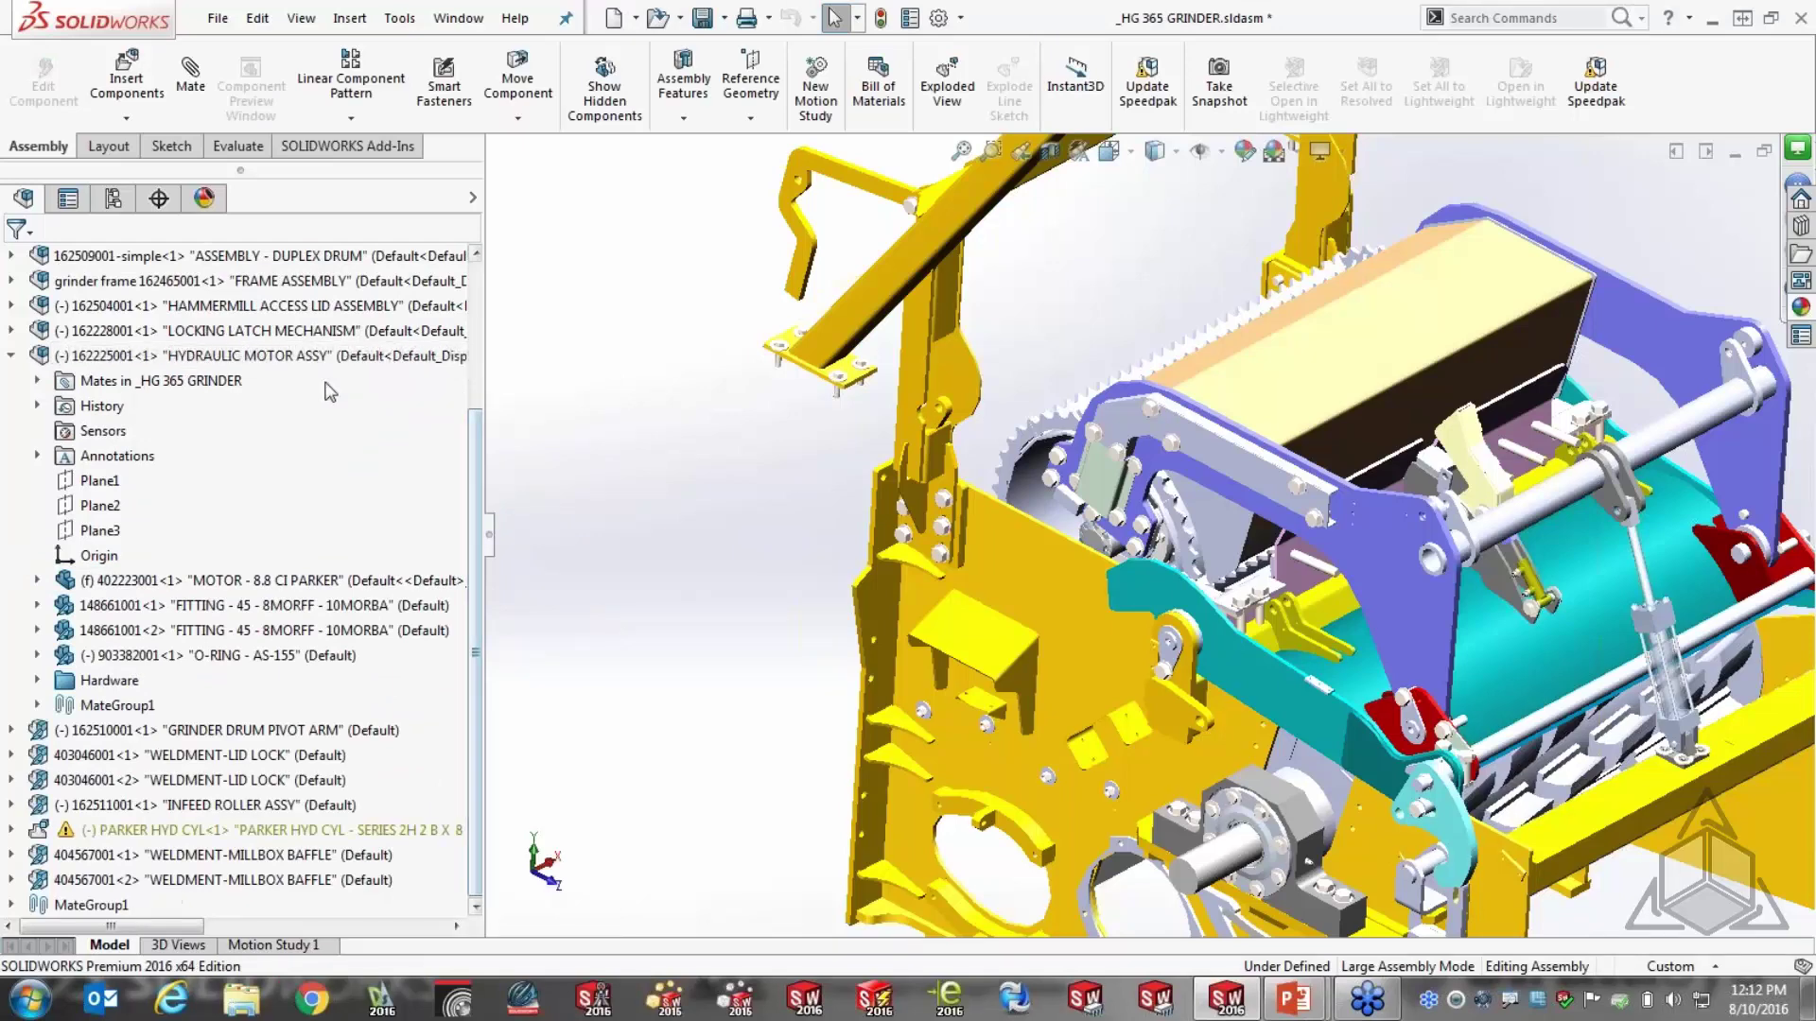
right_click(244, 356)
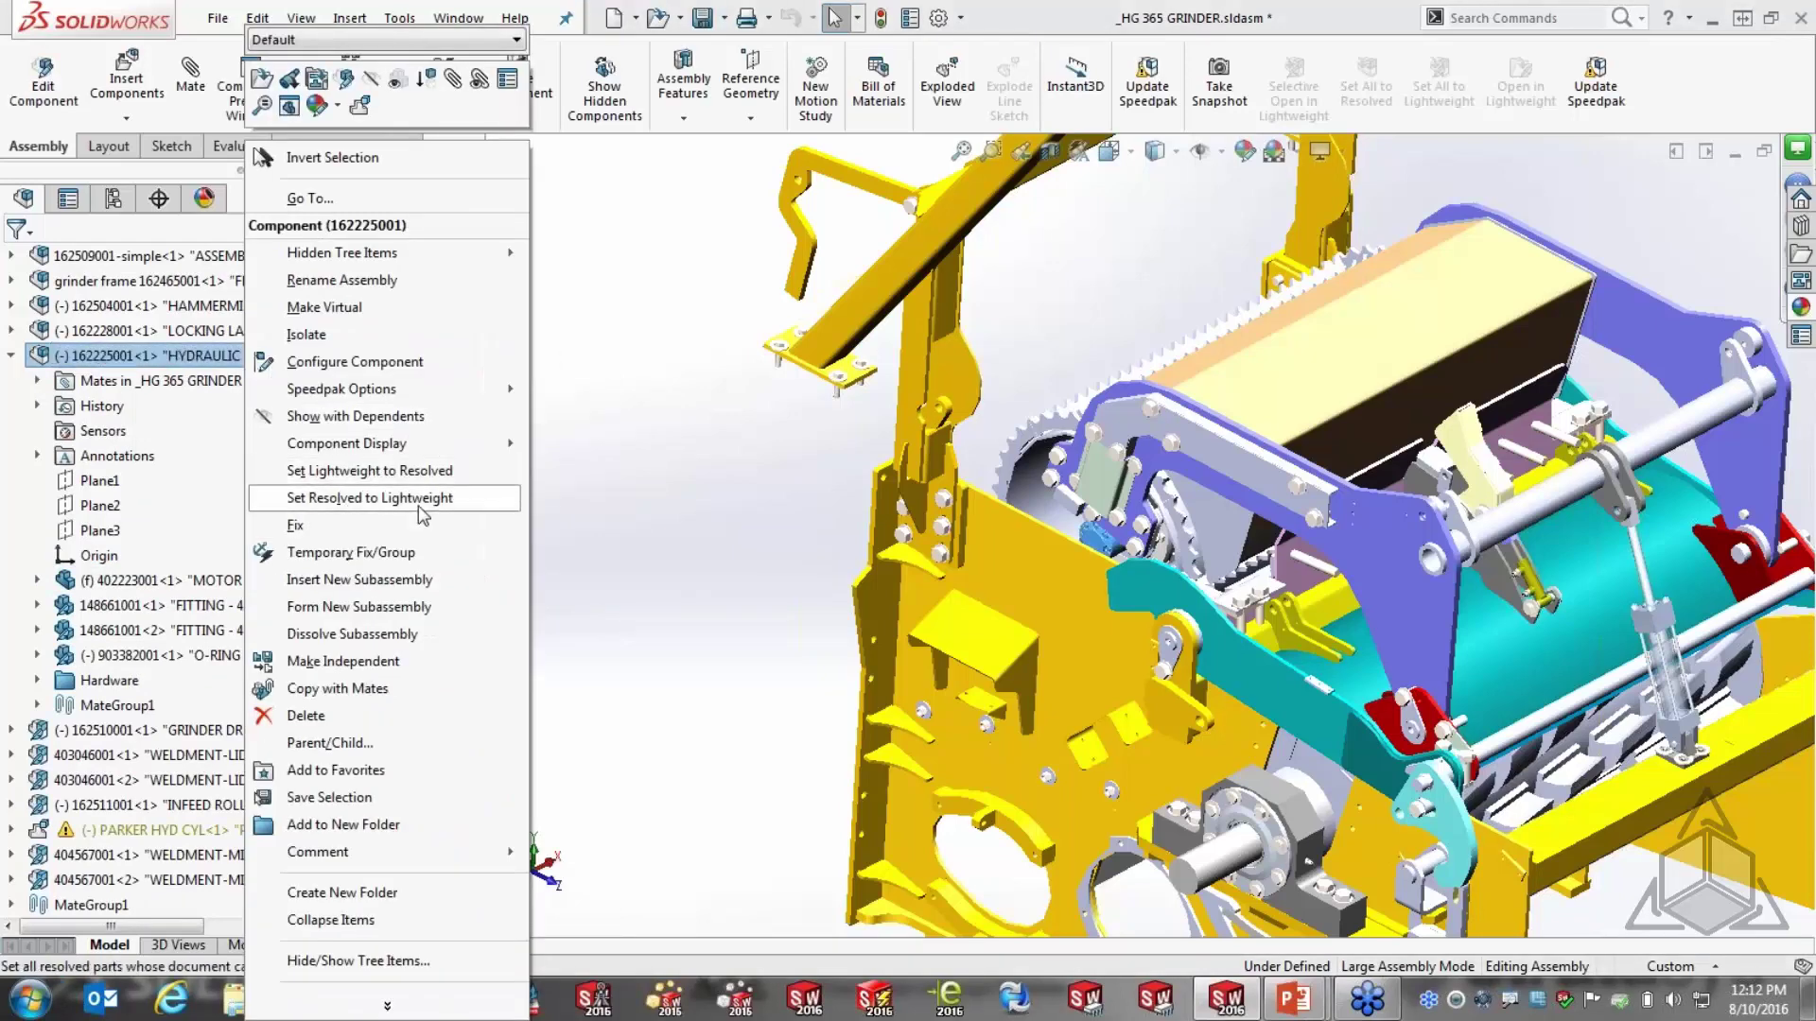
click(359, 499)
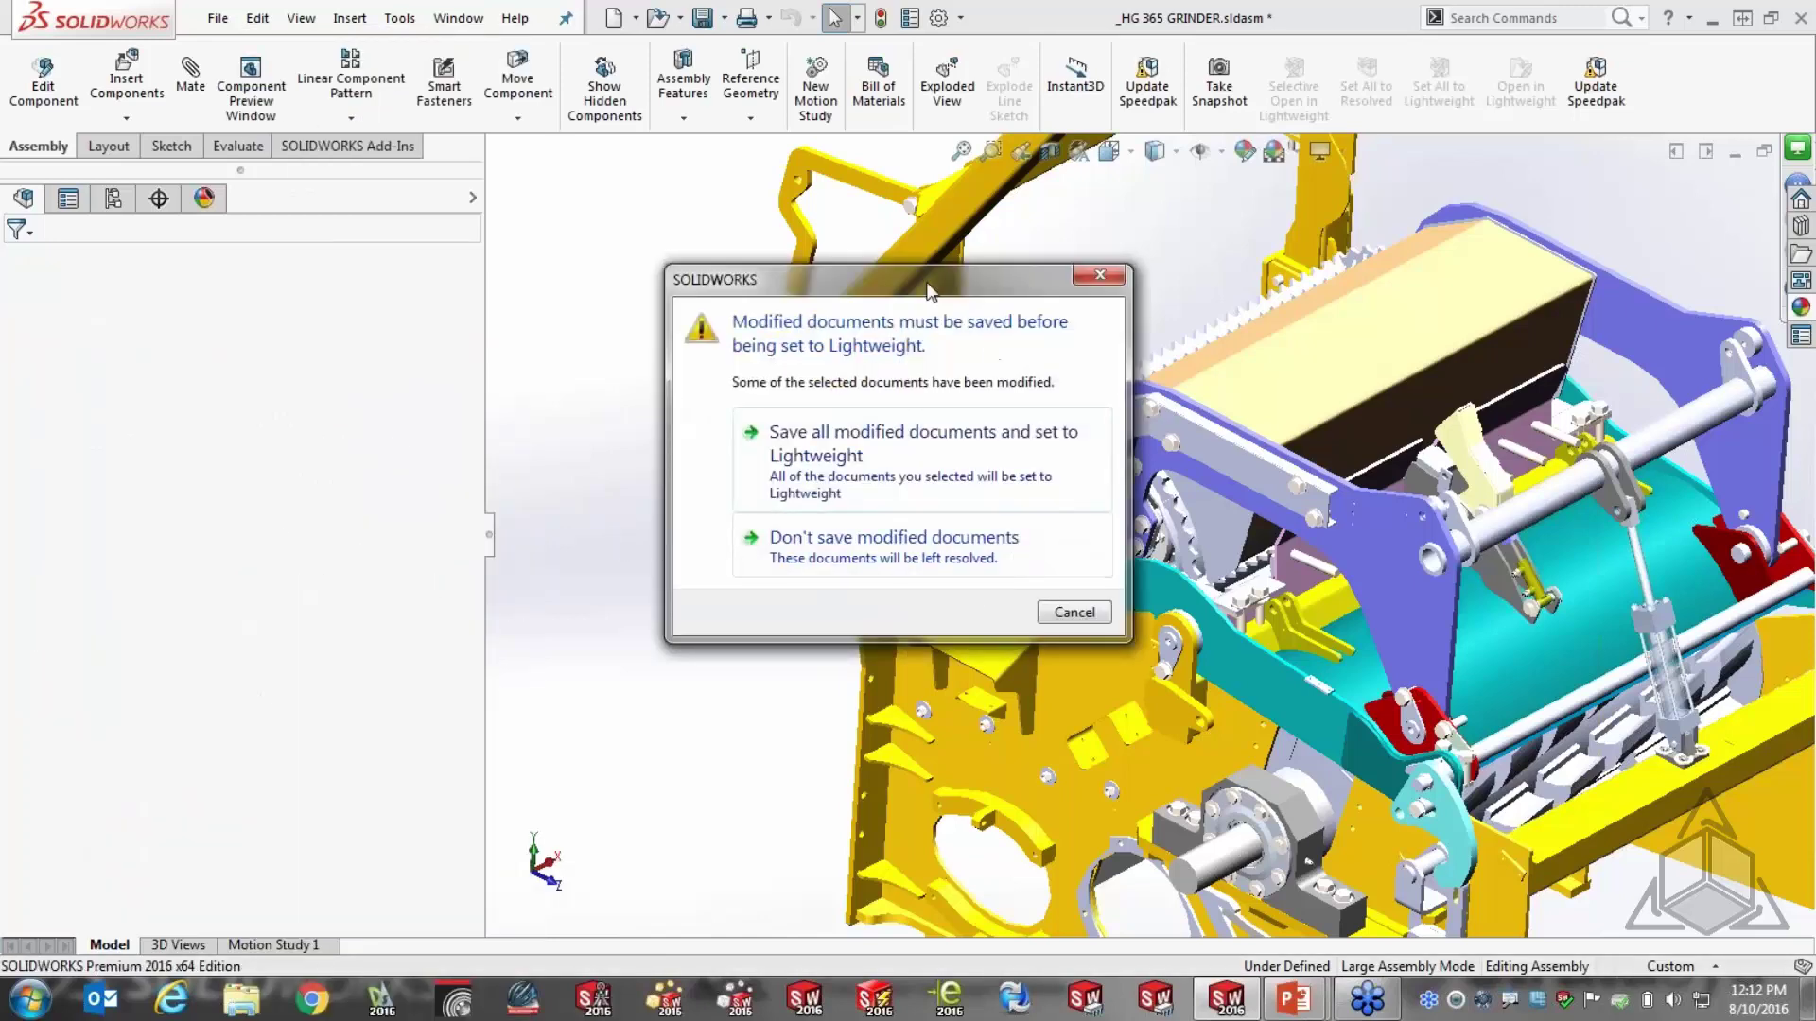
Move the lightweight warning aside and choose Don't save modified documents
drag(927, 289, 747, 249)
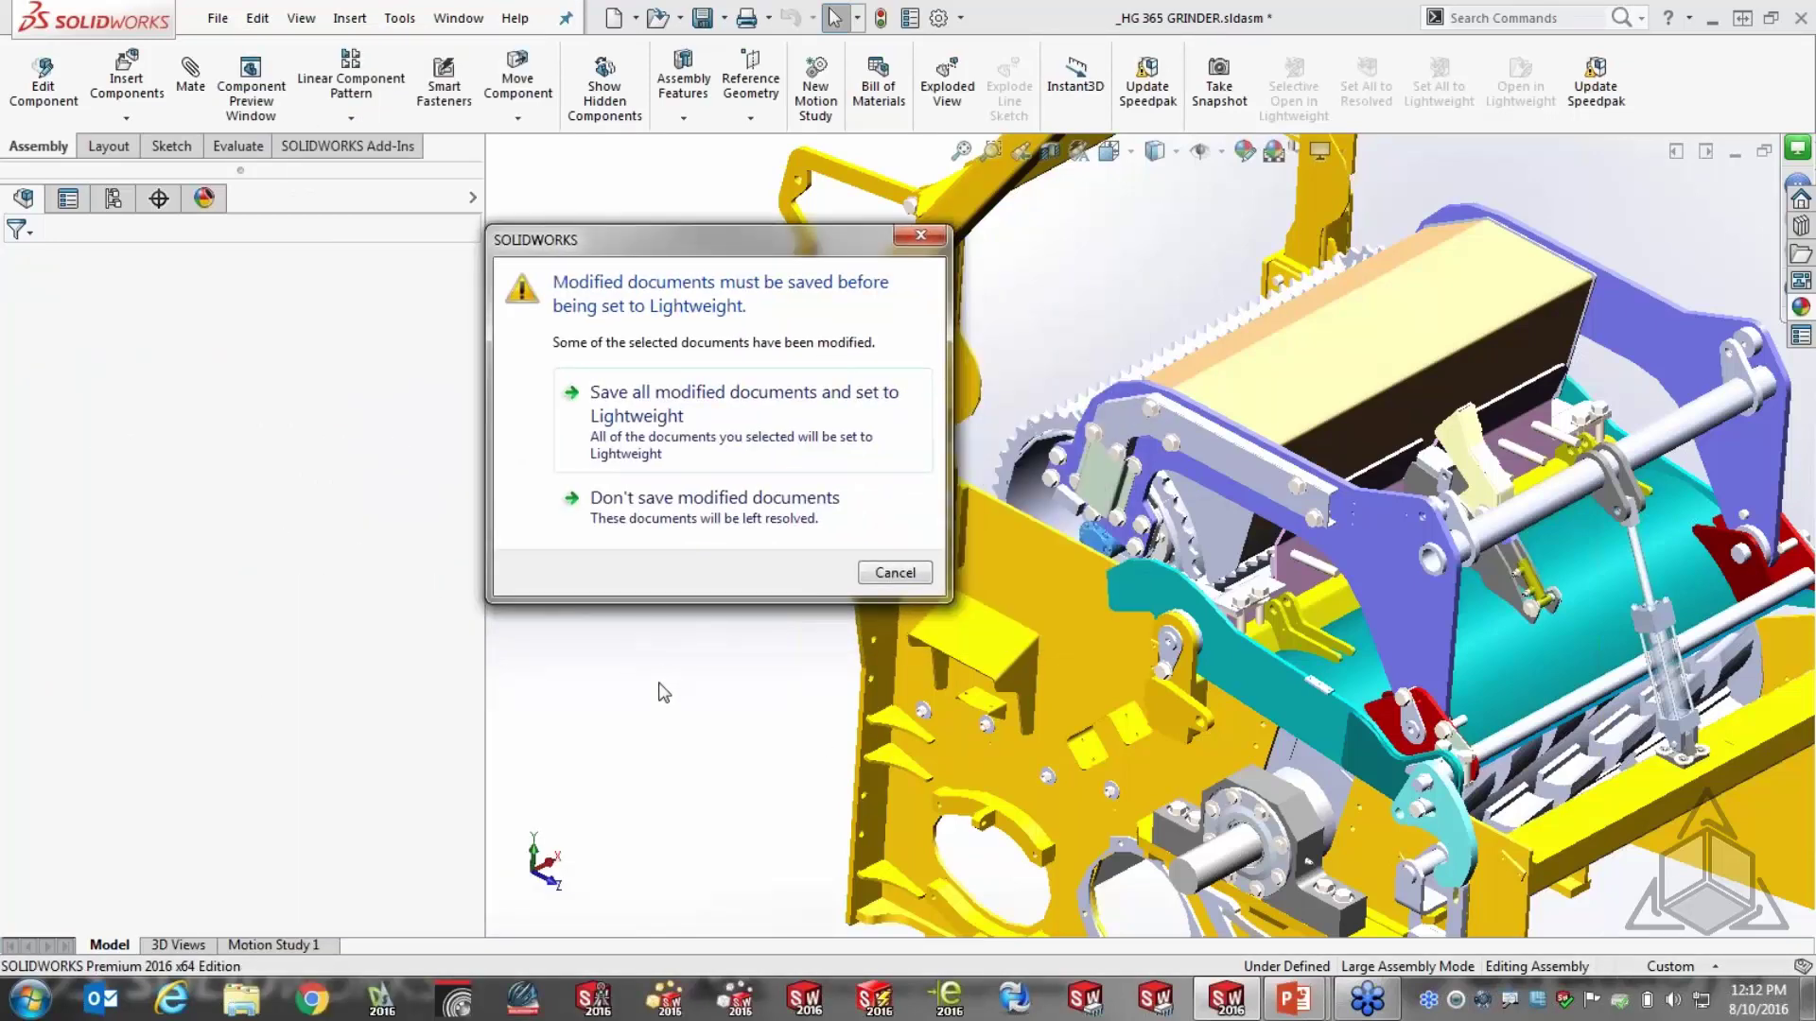
click(677, 516)
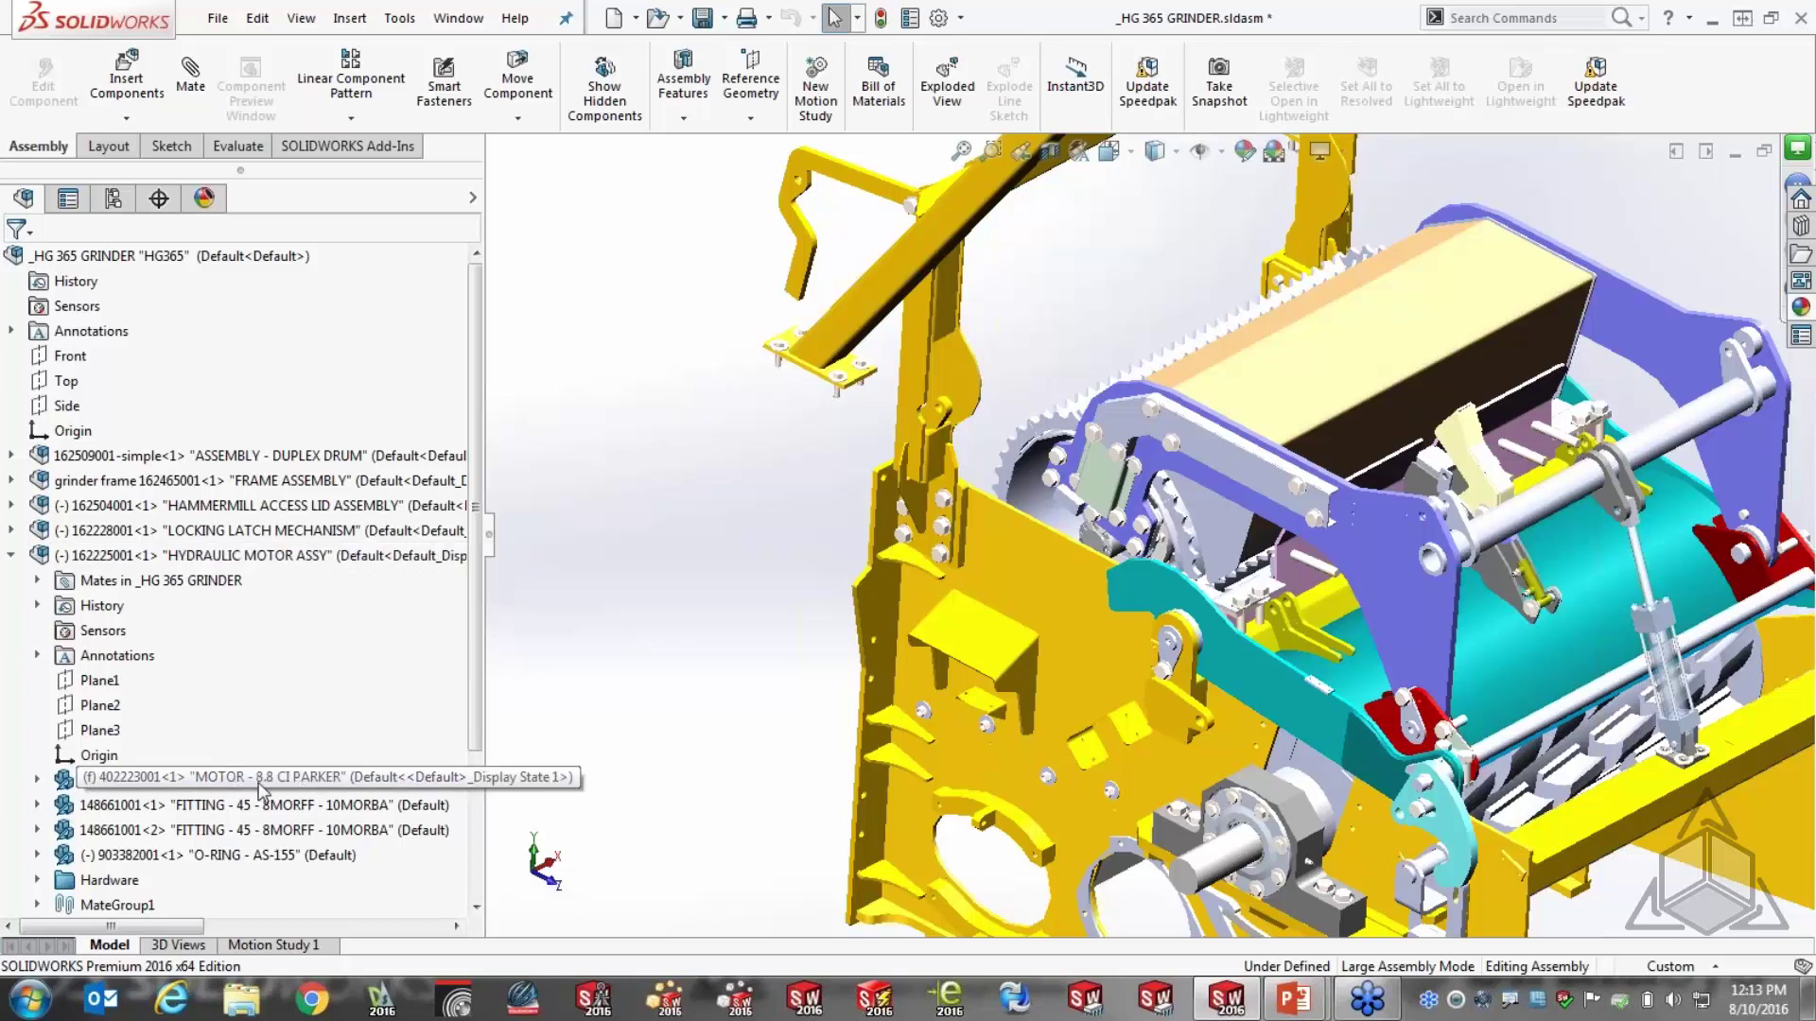
Collapse the whole tree with Shift+C, expand PARKER HYD CYL and scroll through its parts
key(shift+c)
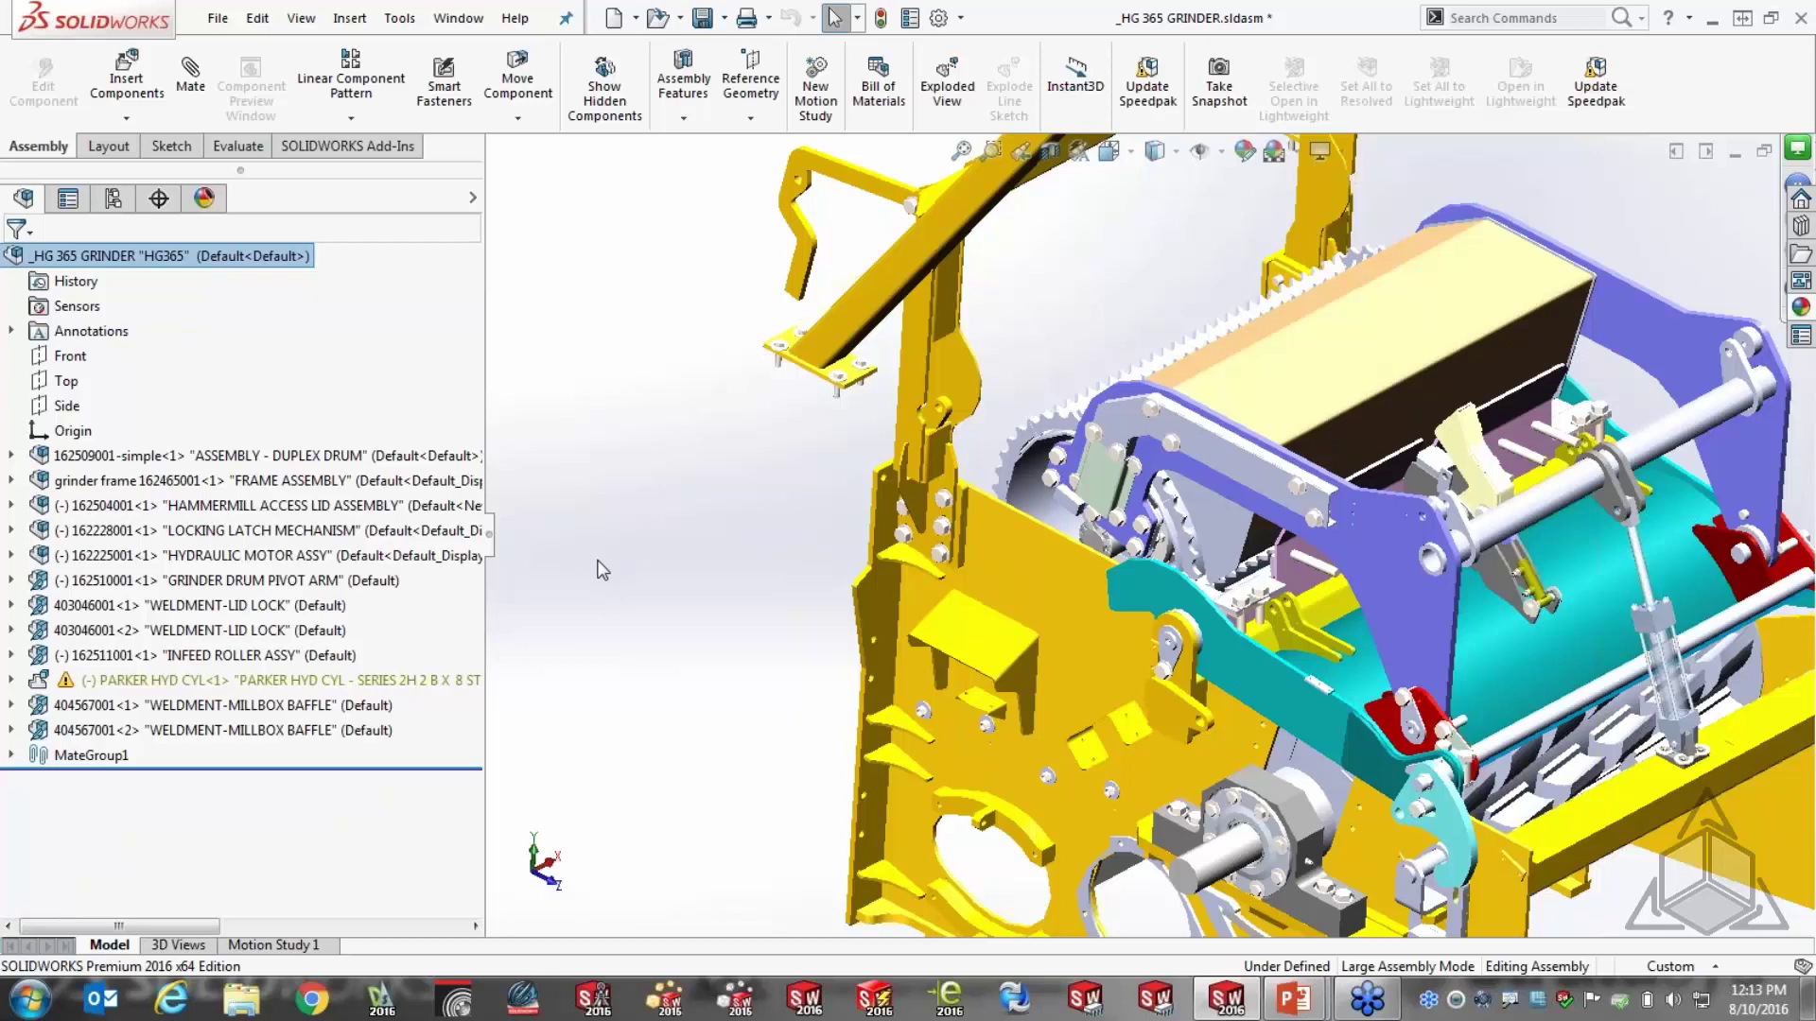
click(10, 679)
scroll(483, 624, down, 1)
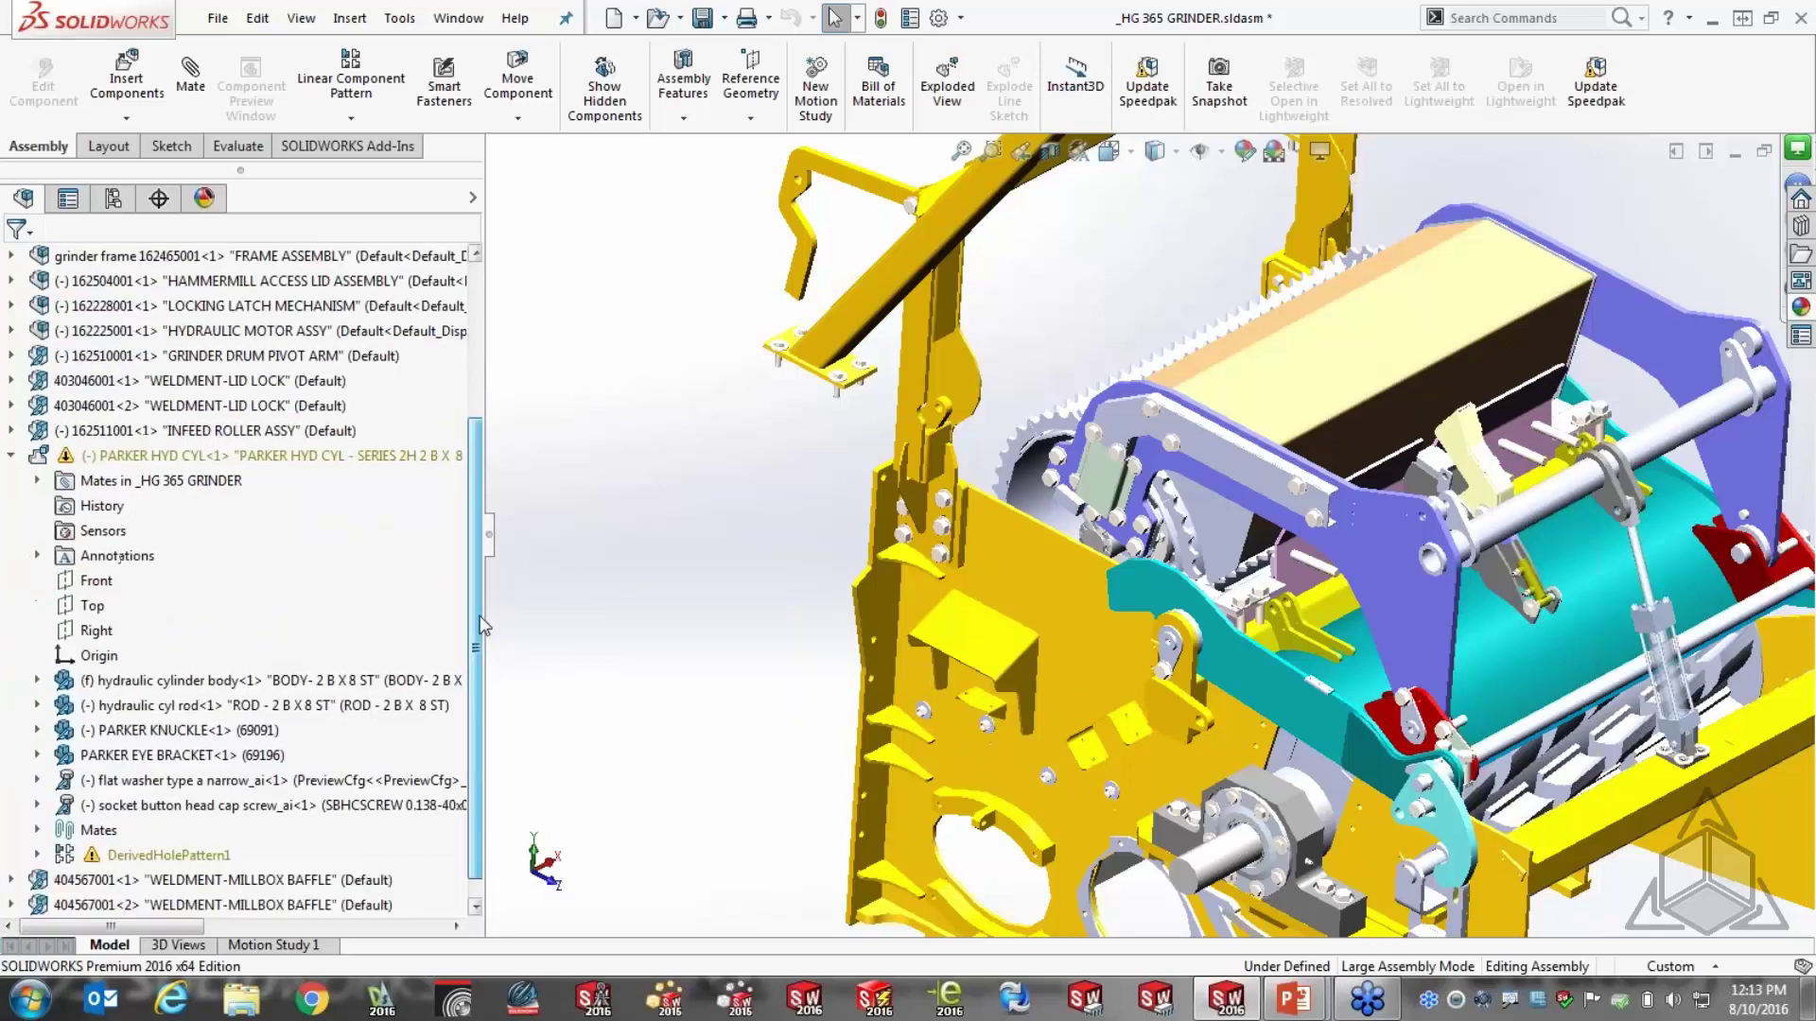
scroll(482, 624, down, 1)
mouse_move(154, 837)
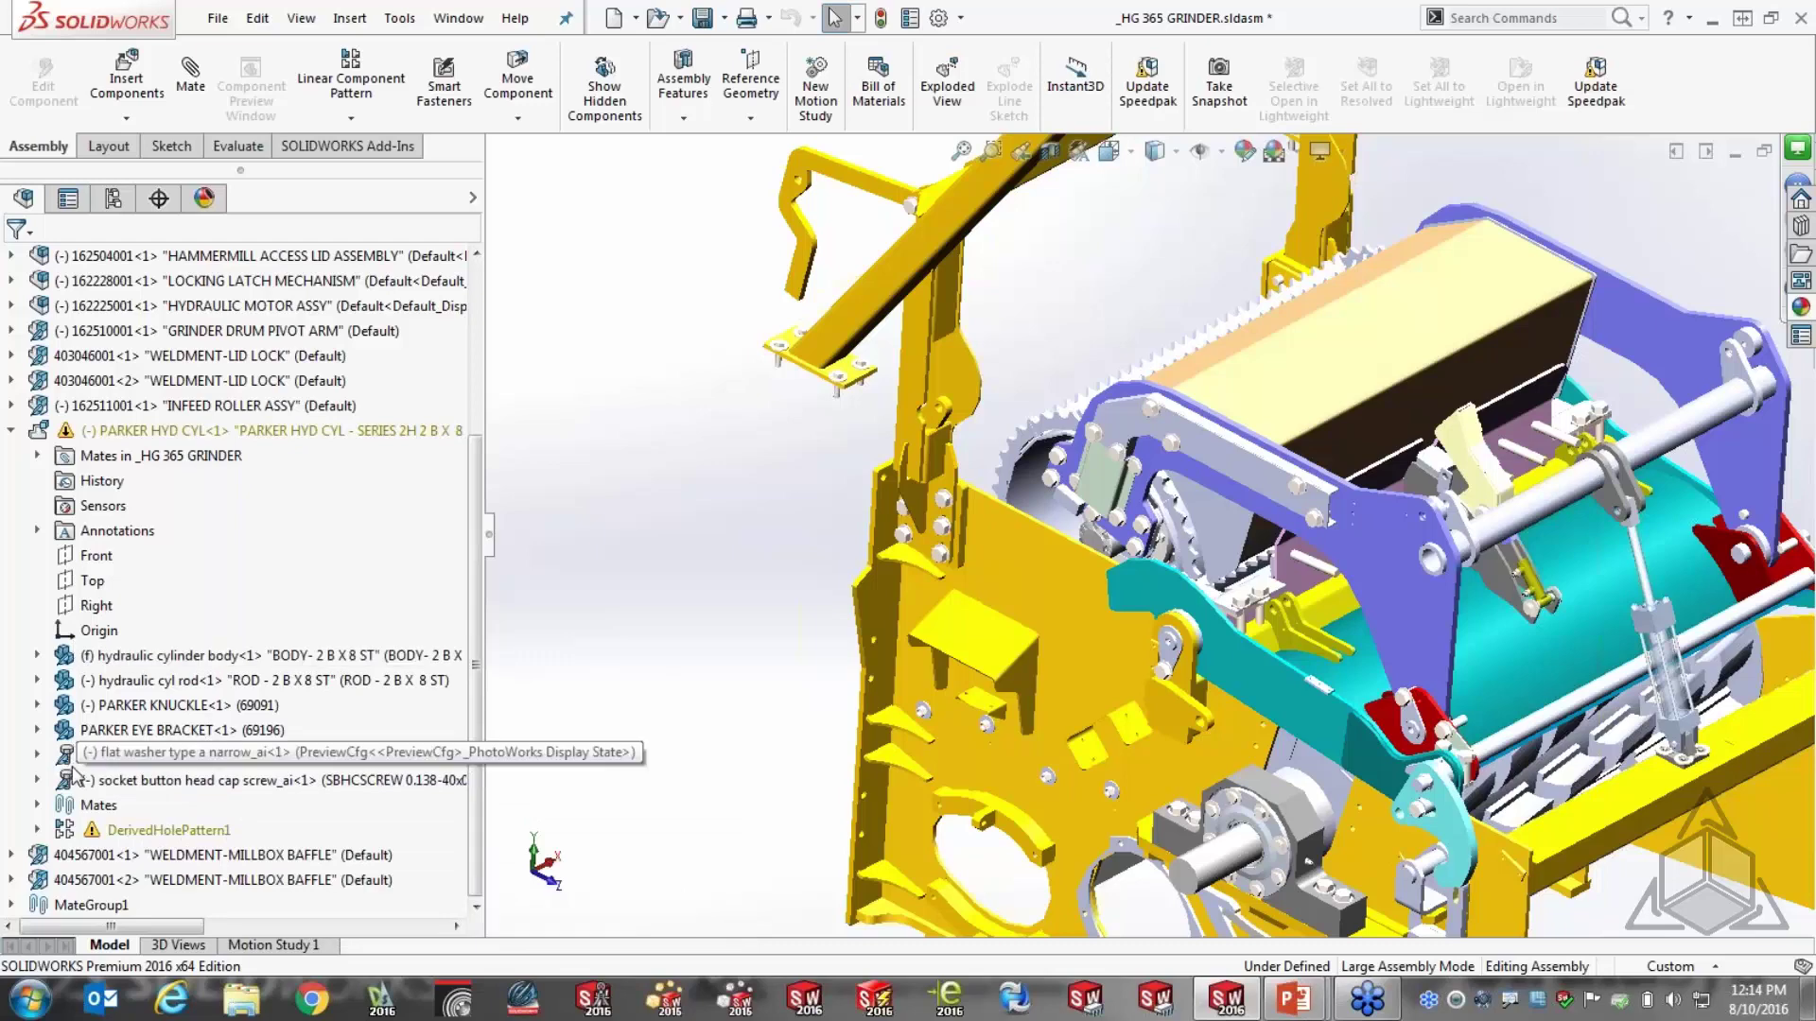
Resolve the lightweight PARKER HYD CYL subassembly and briefly expand its mates
right_click(249, 433)
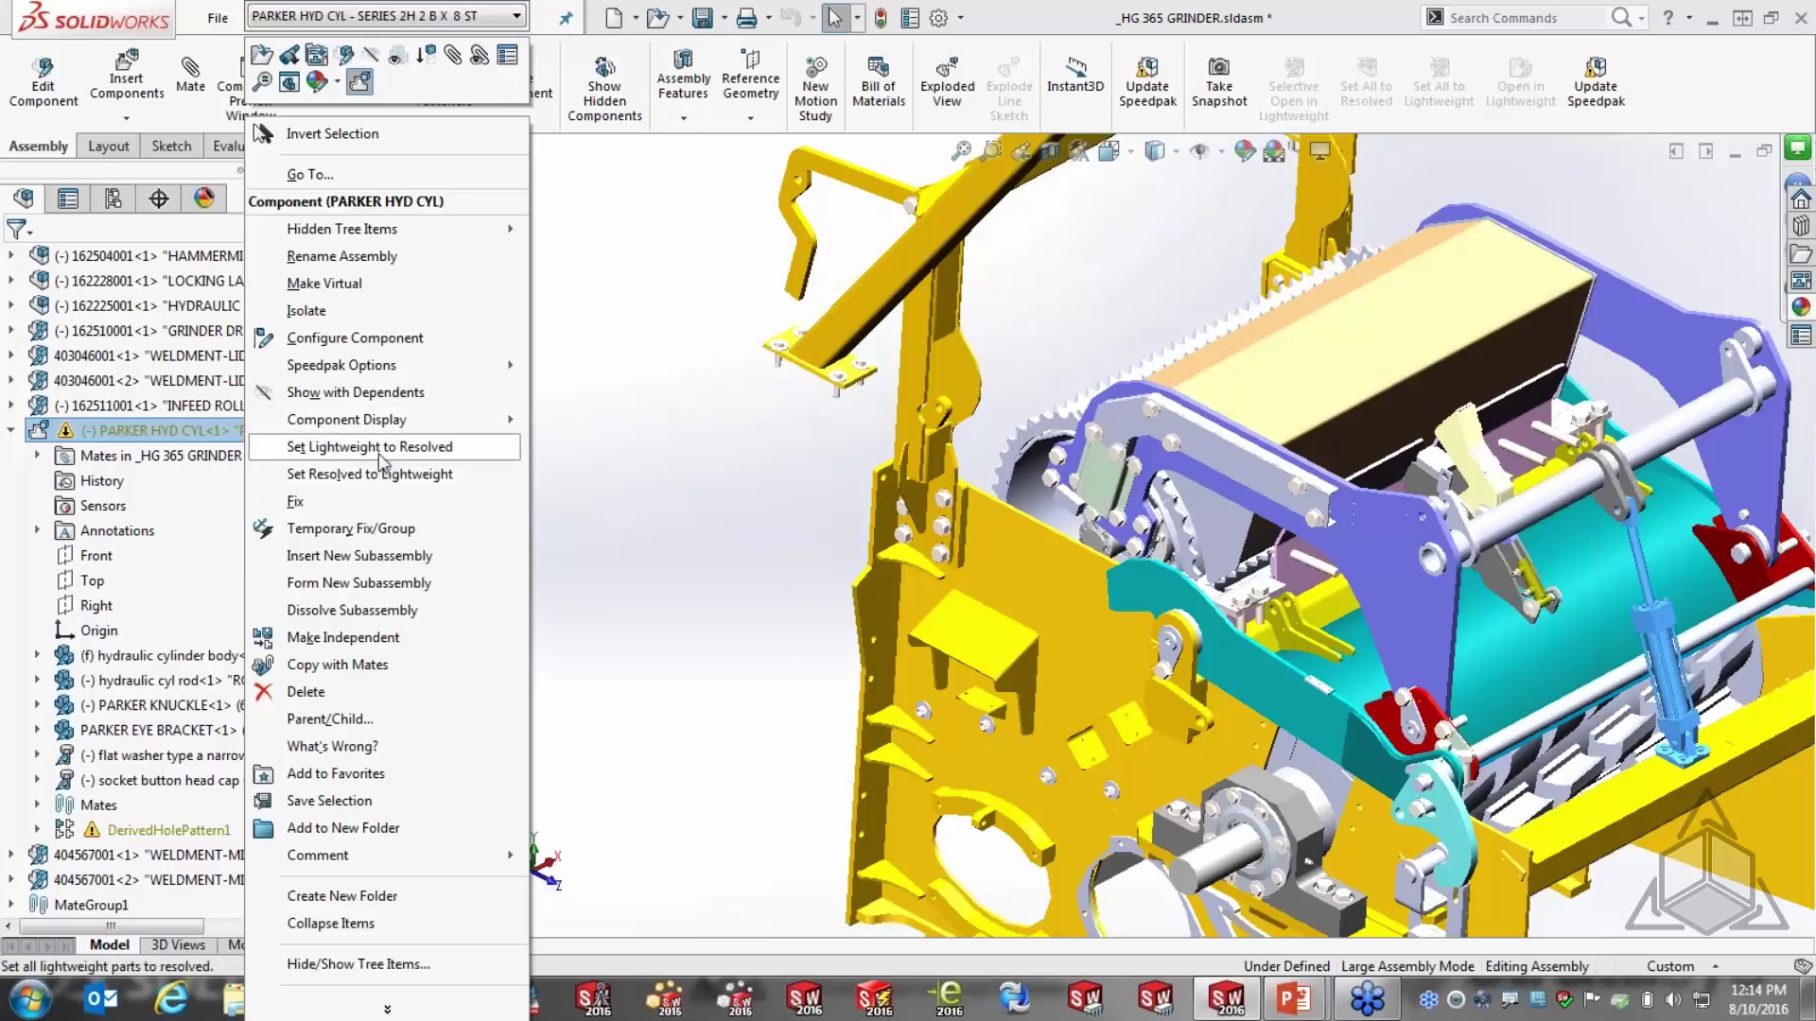
click(377, 449)
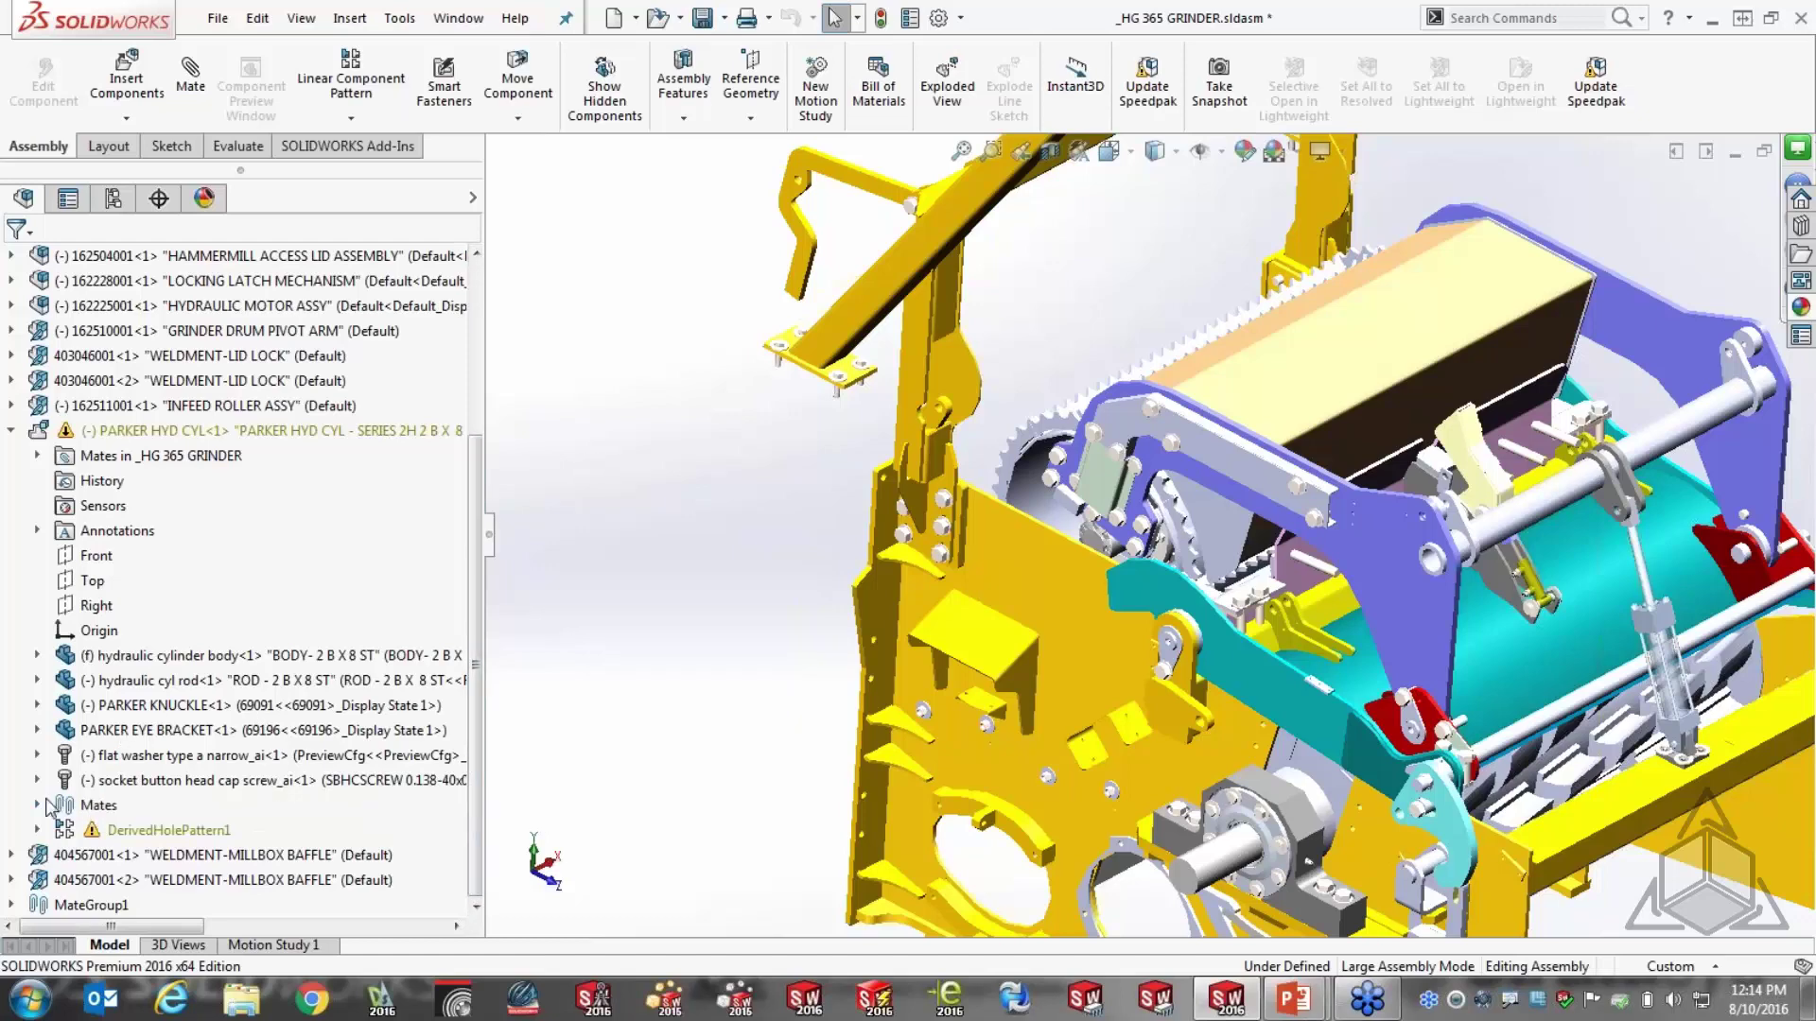
click(38, 805)
click(38, 630)
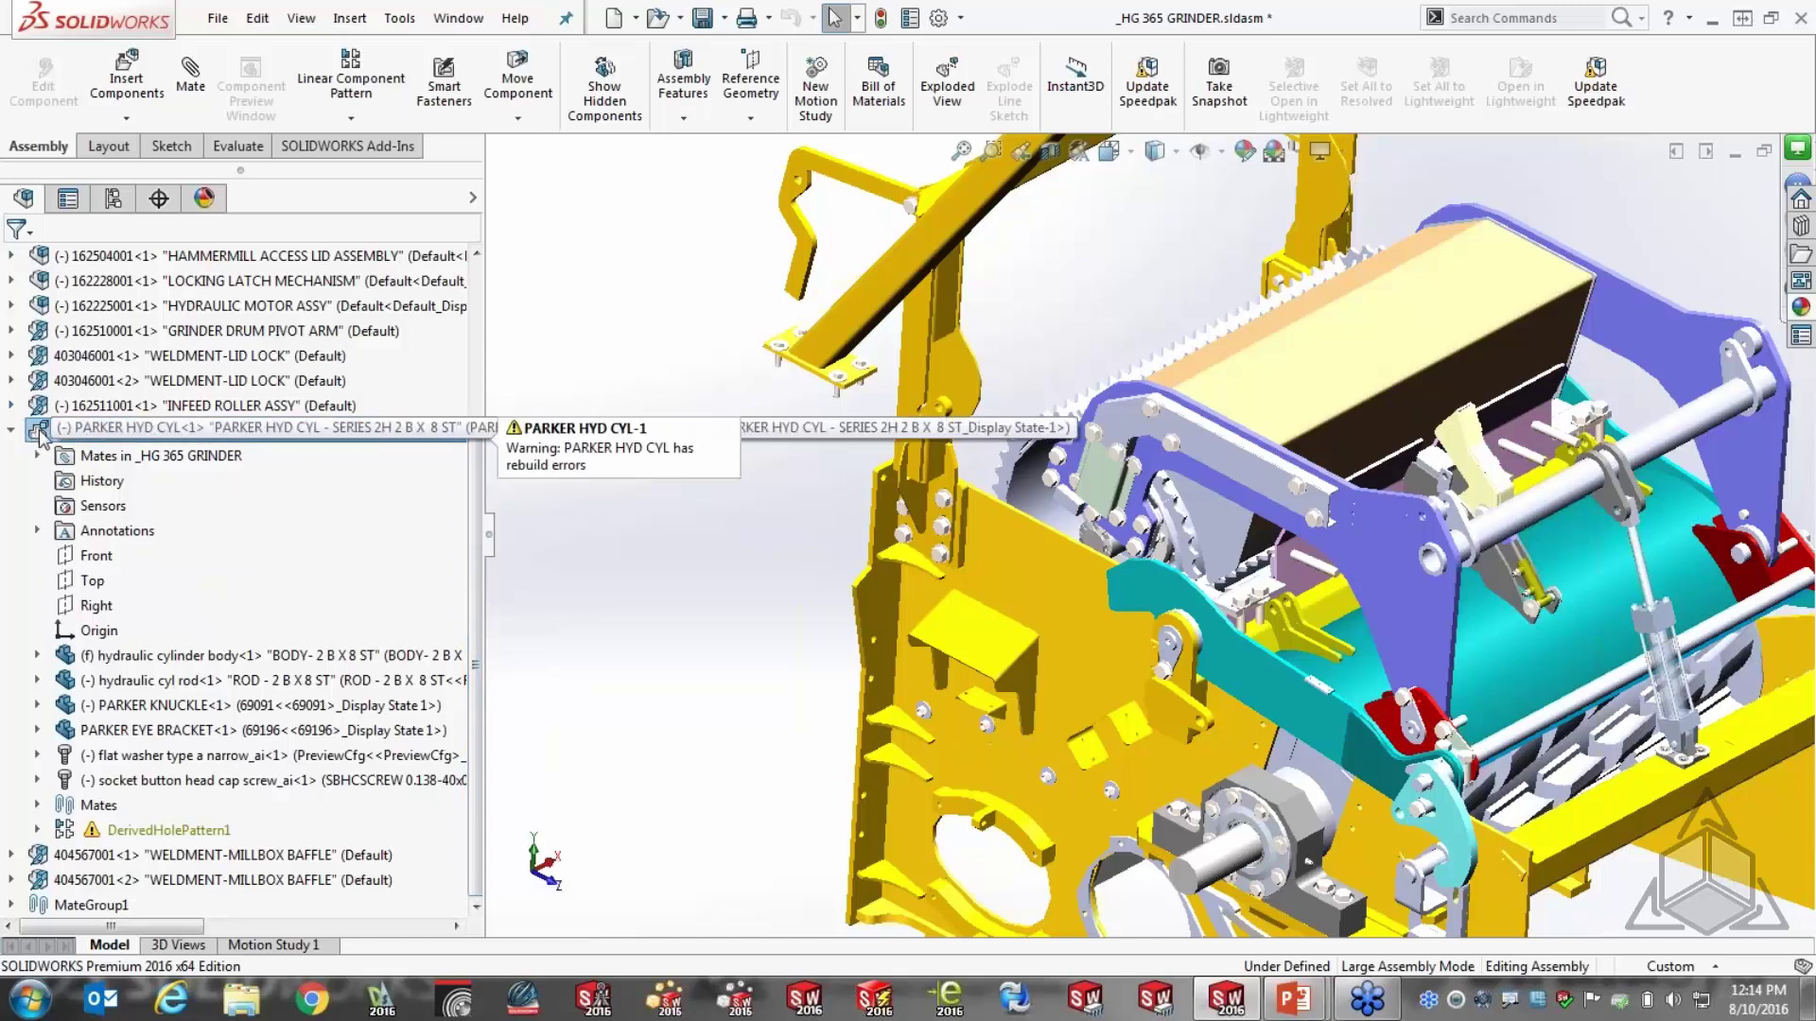
Make PARKER HYD CYL rigid, then switch it to a flexible subassembly
click(338, 430)
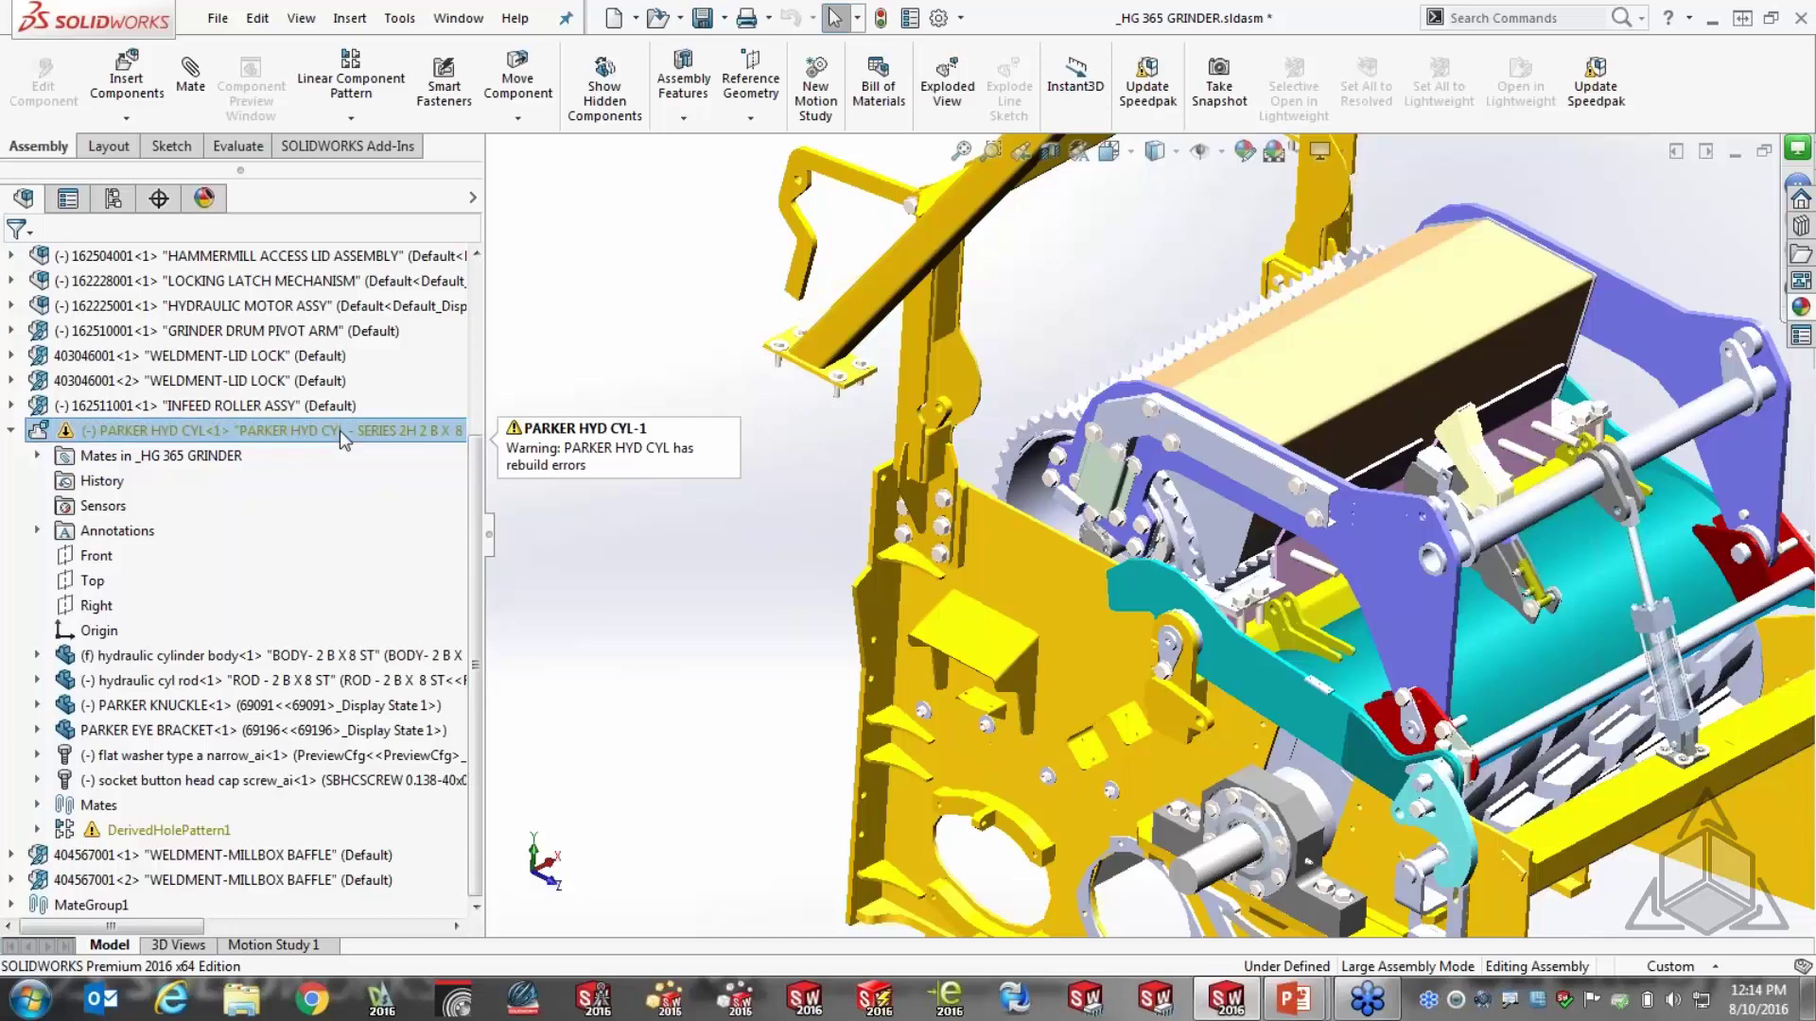
right_click(338, 430)
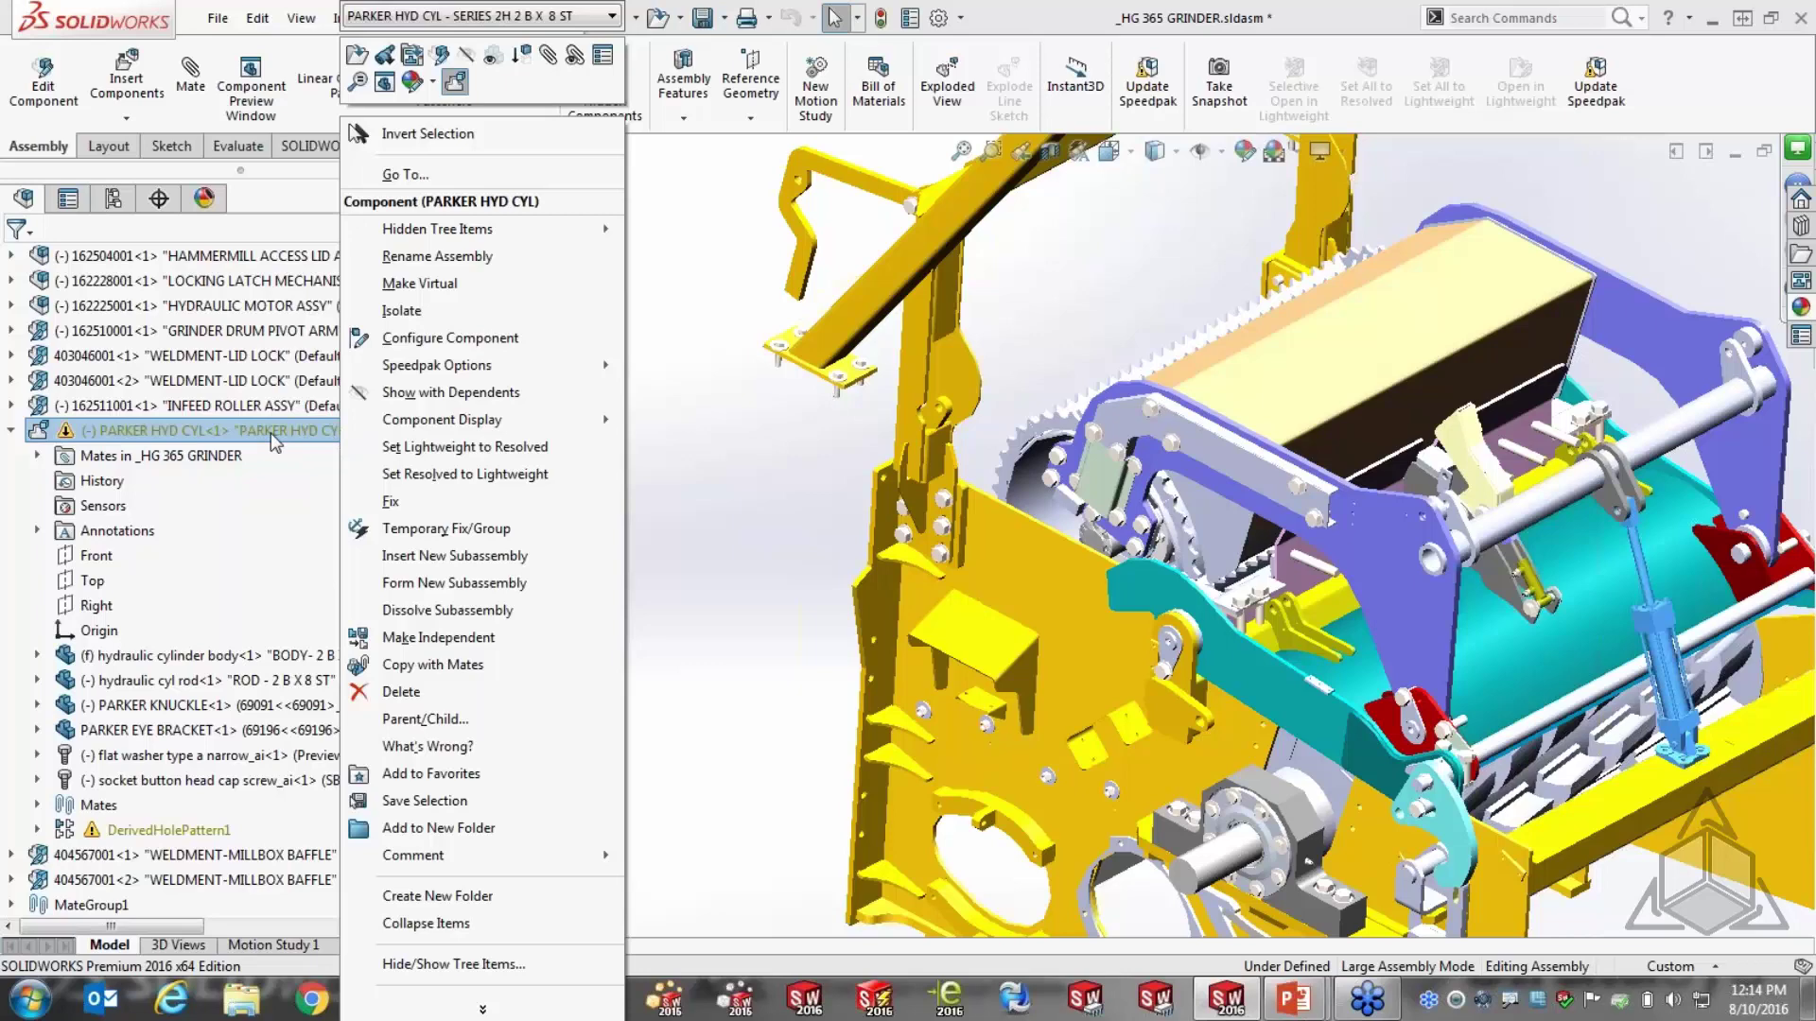
click(454, 85)
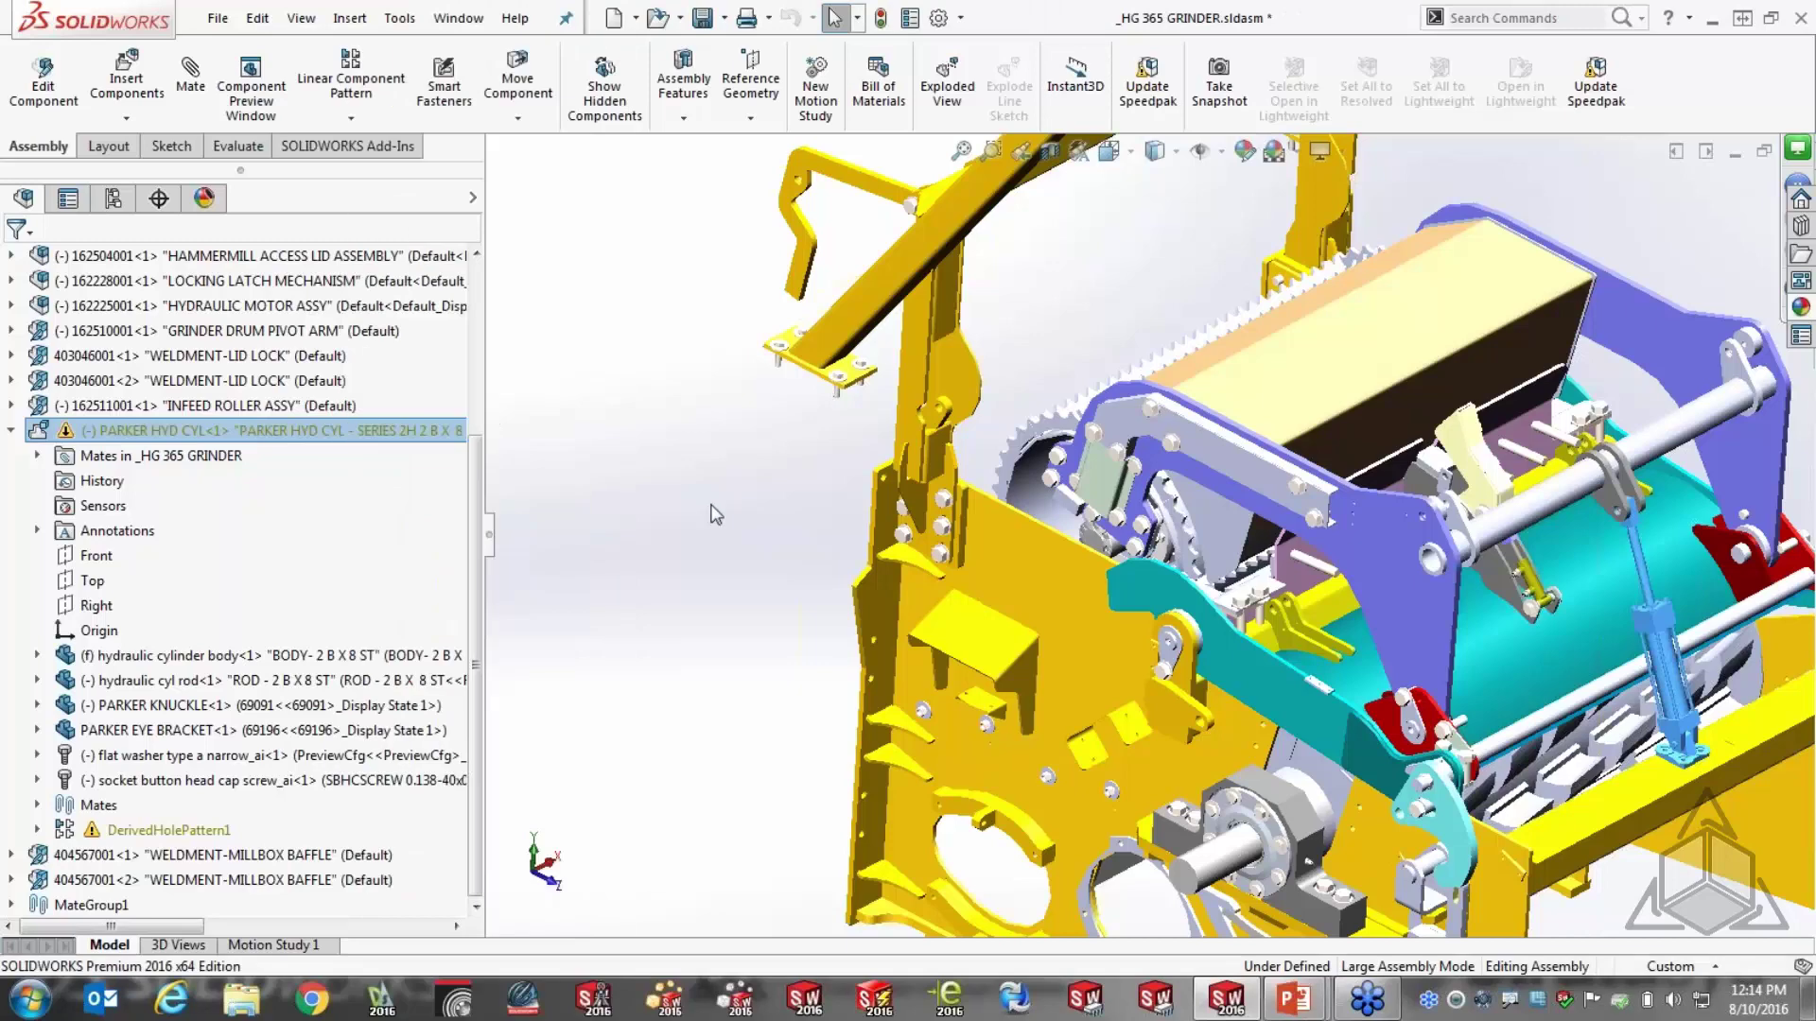
right_click(327, 433)
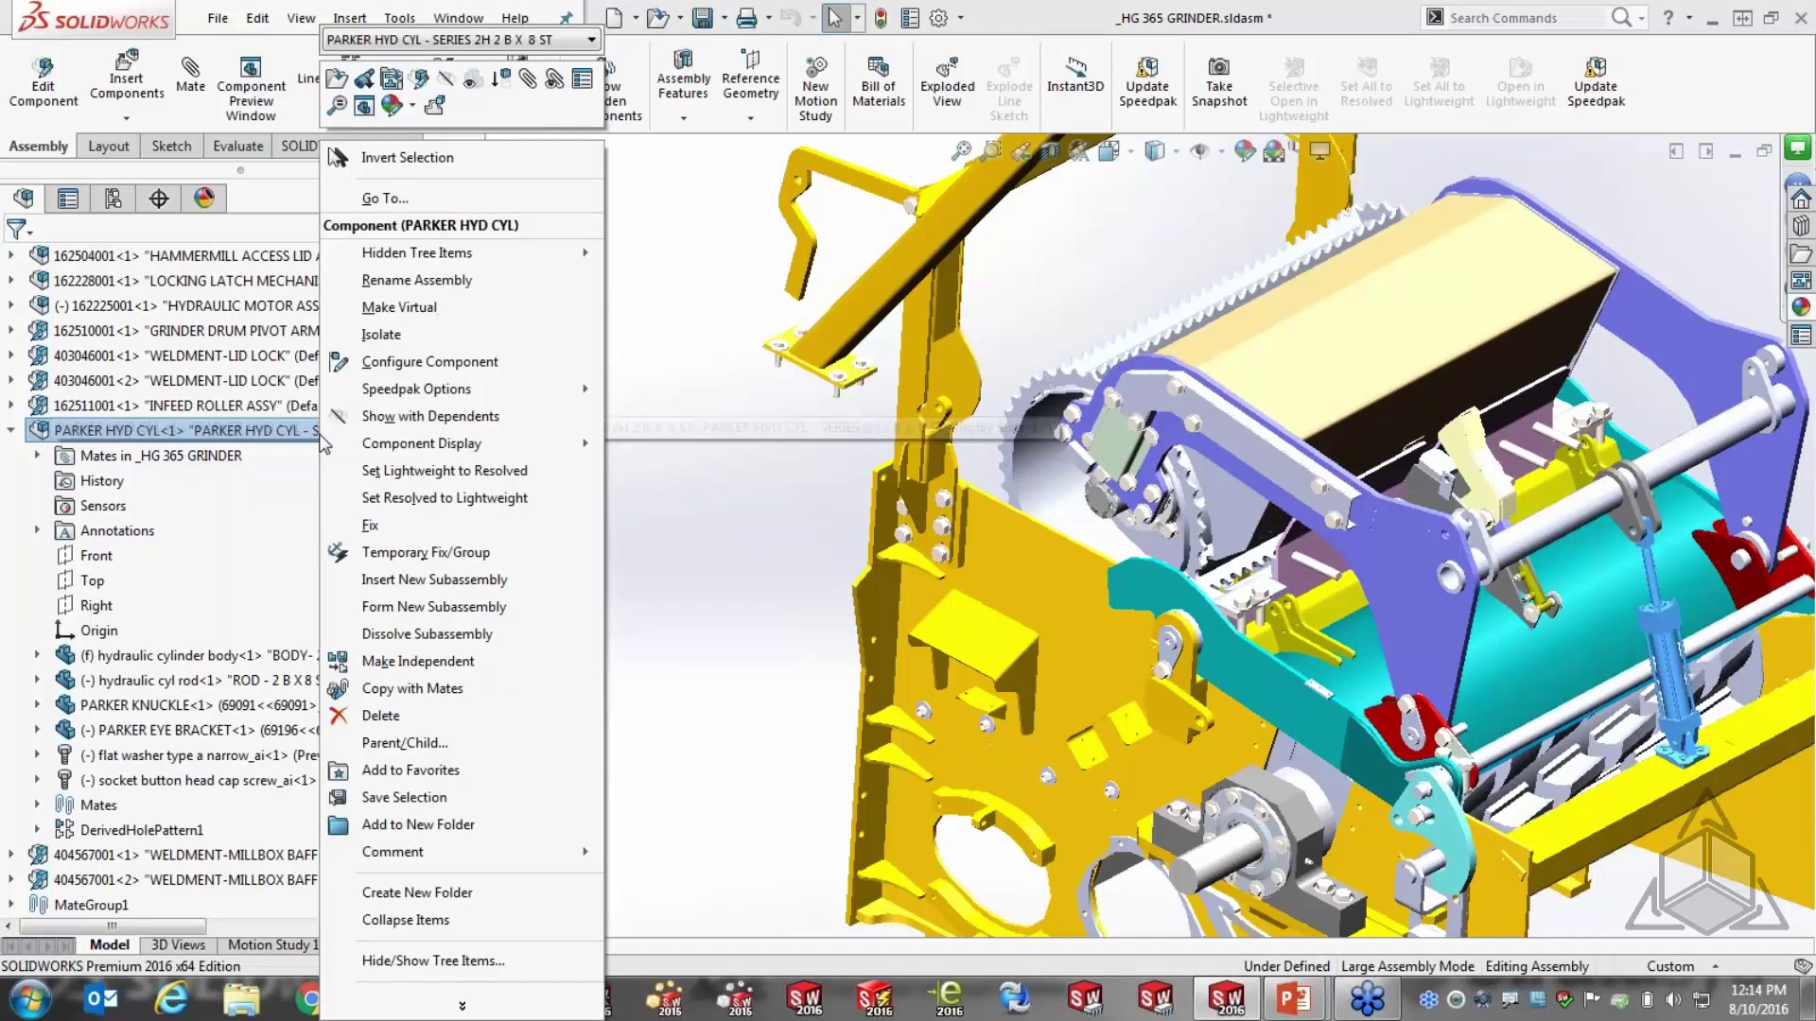
click(432, 109)
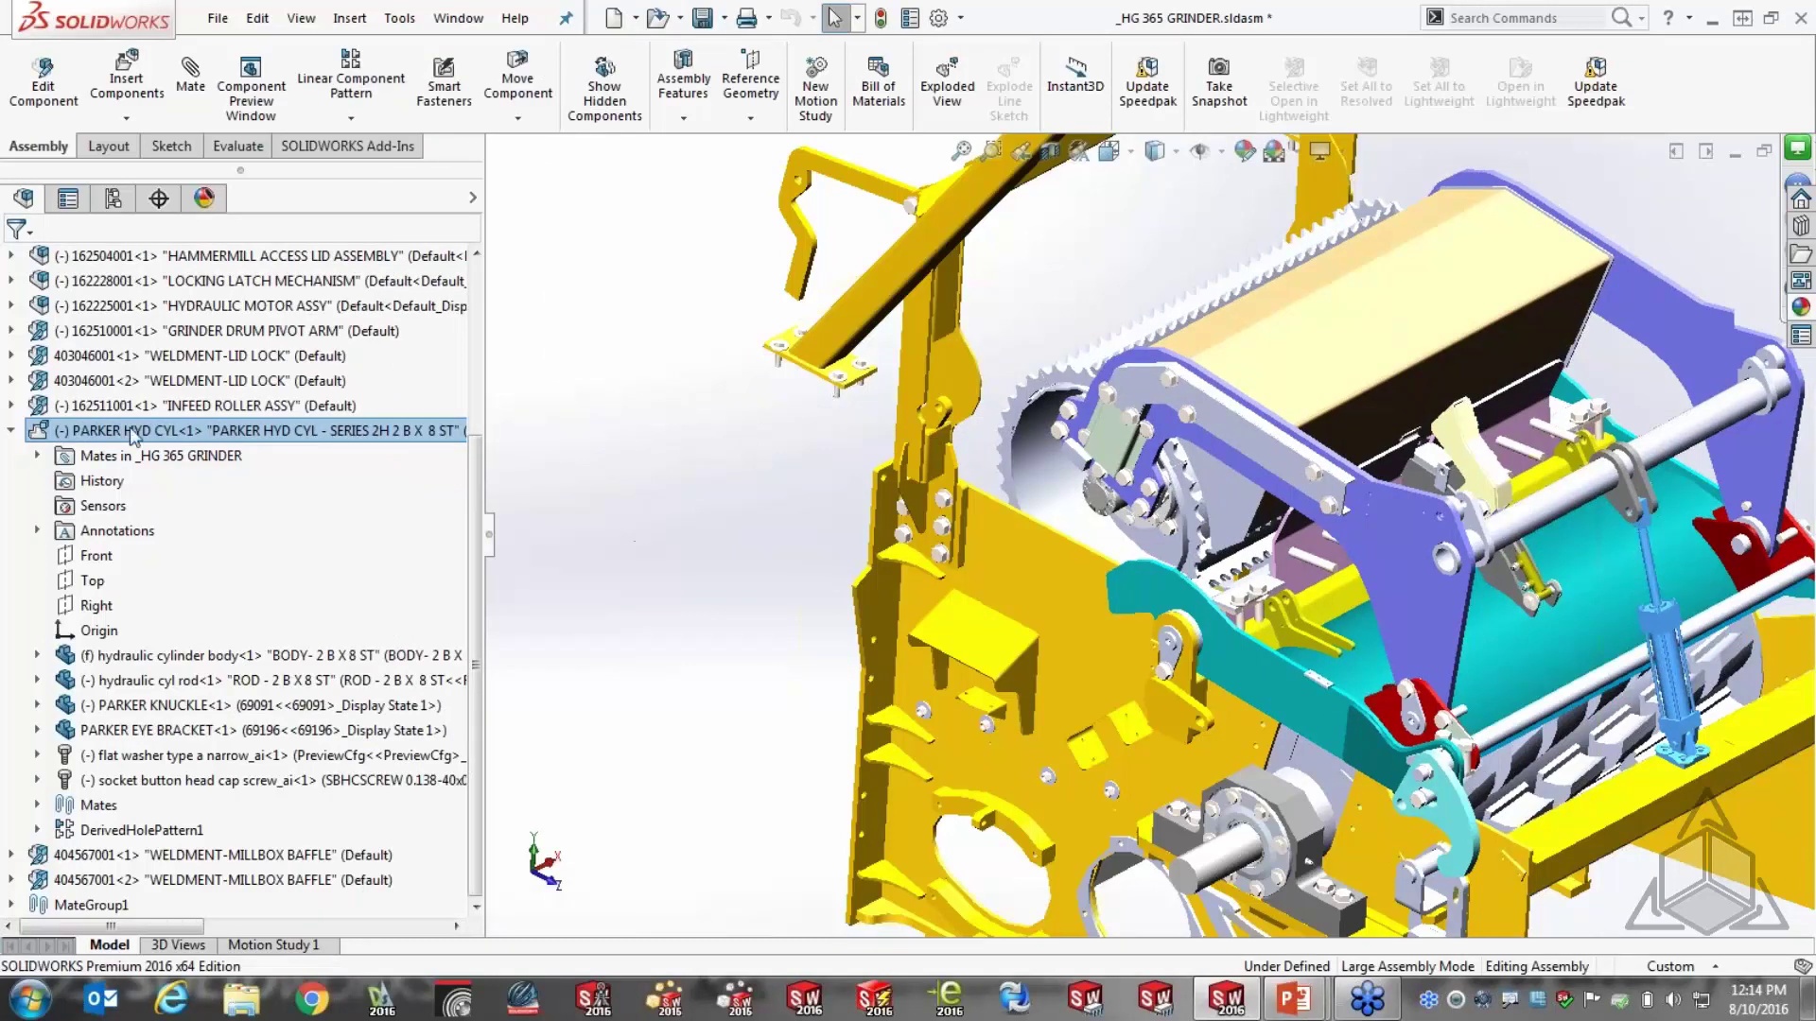
Collapse and deselect PARKER HYD CYL, then zoom out and turn the grinder model
click(11, 433)
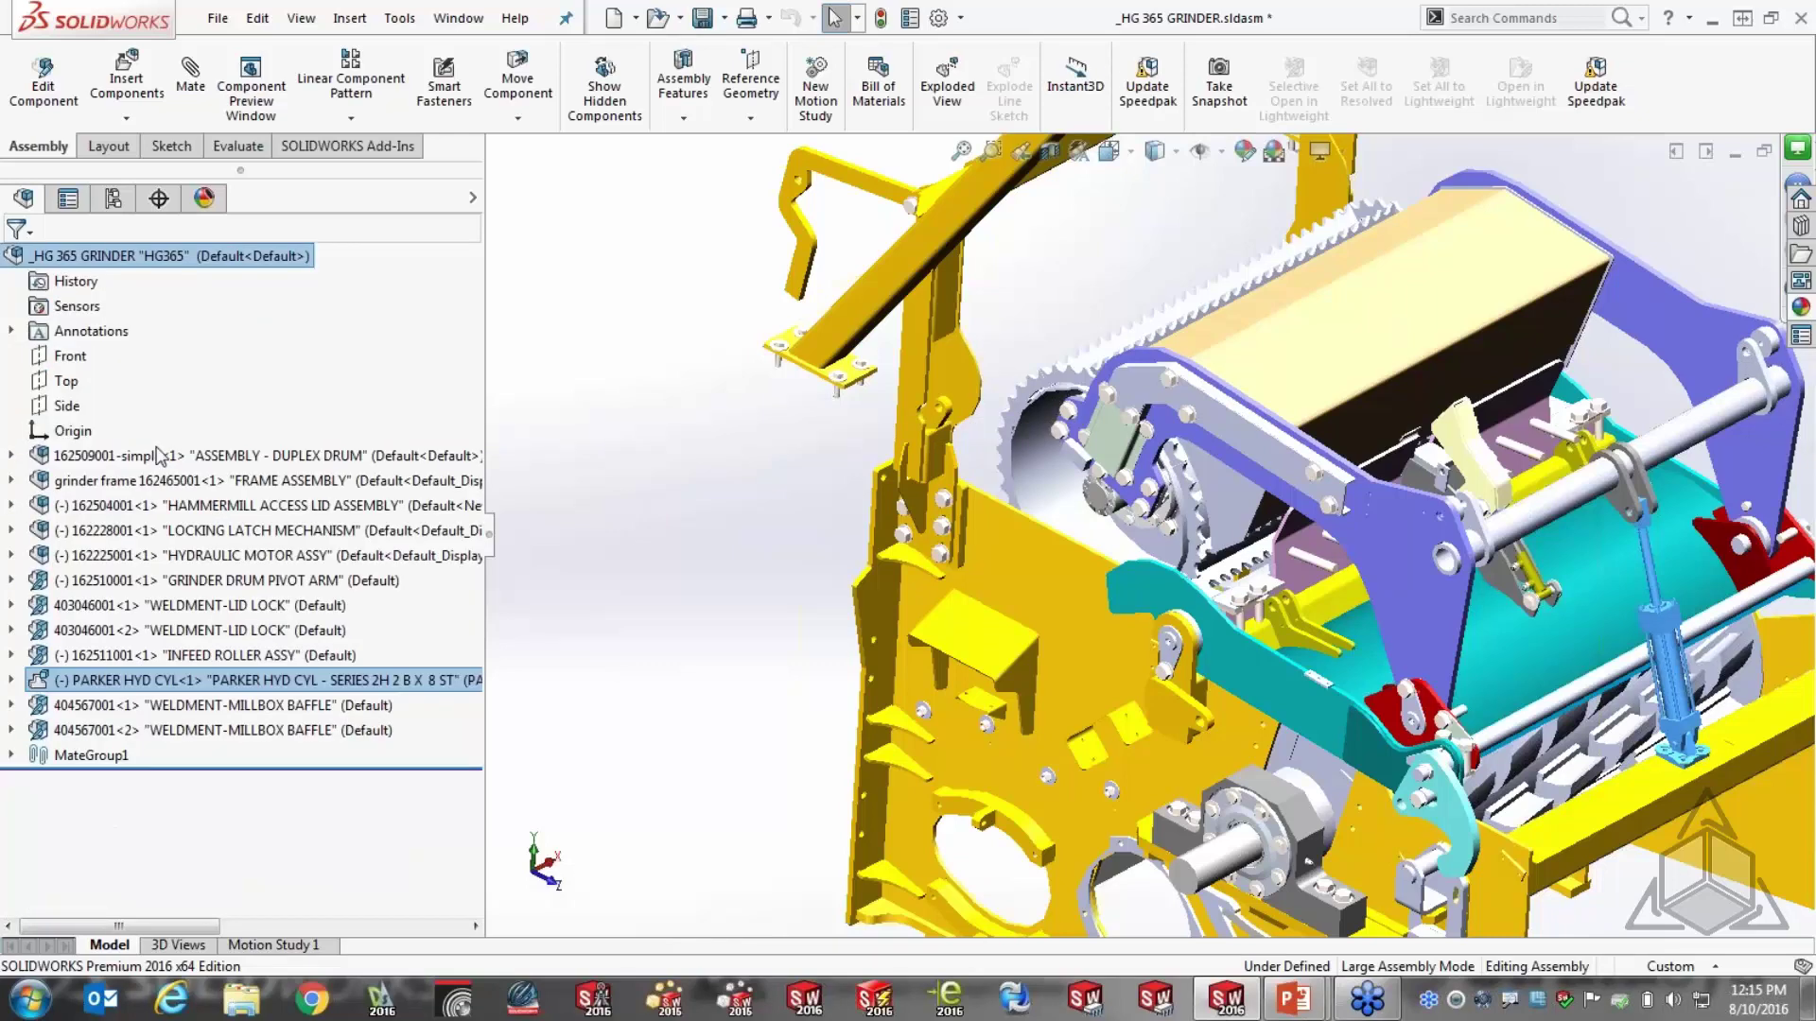
click(646, 615)
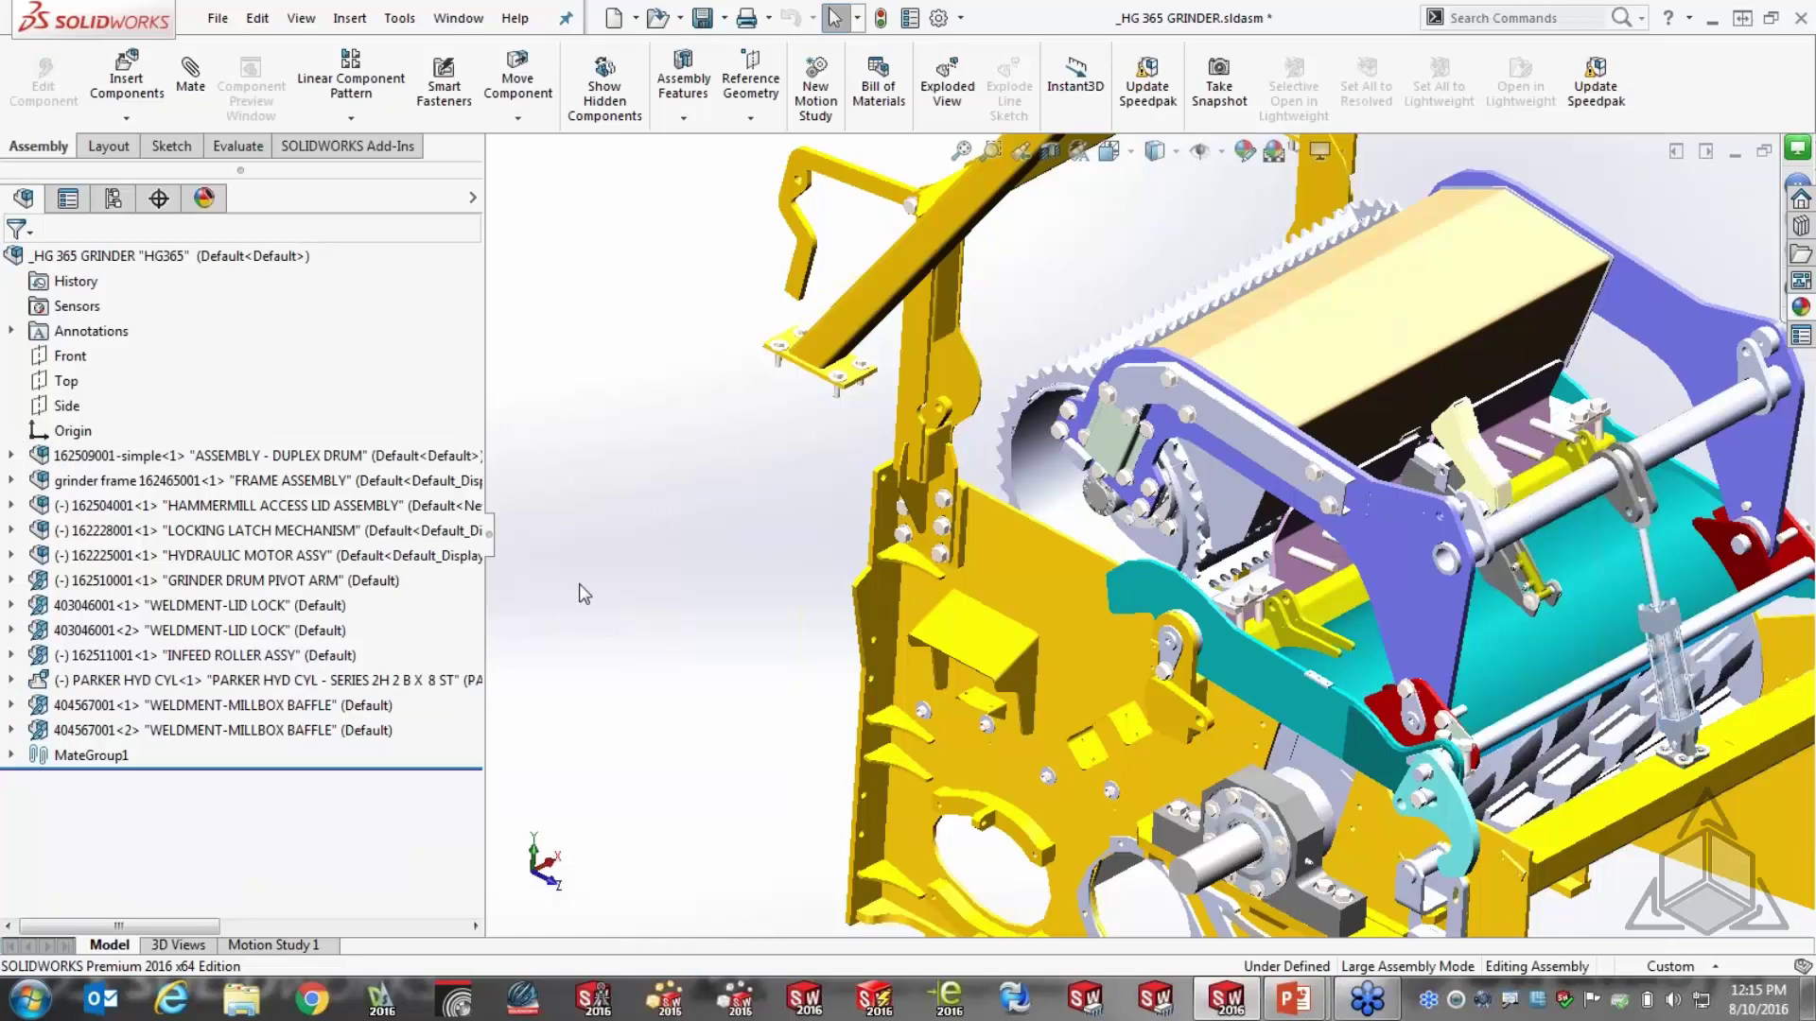
scroll(1025, 696, up, 3)
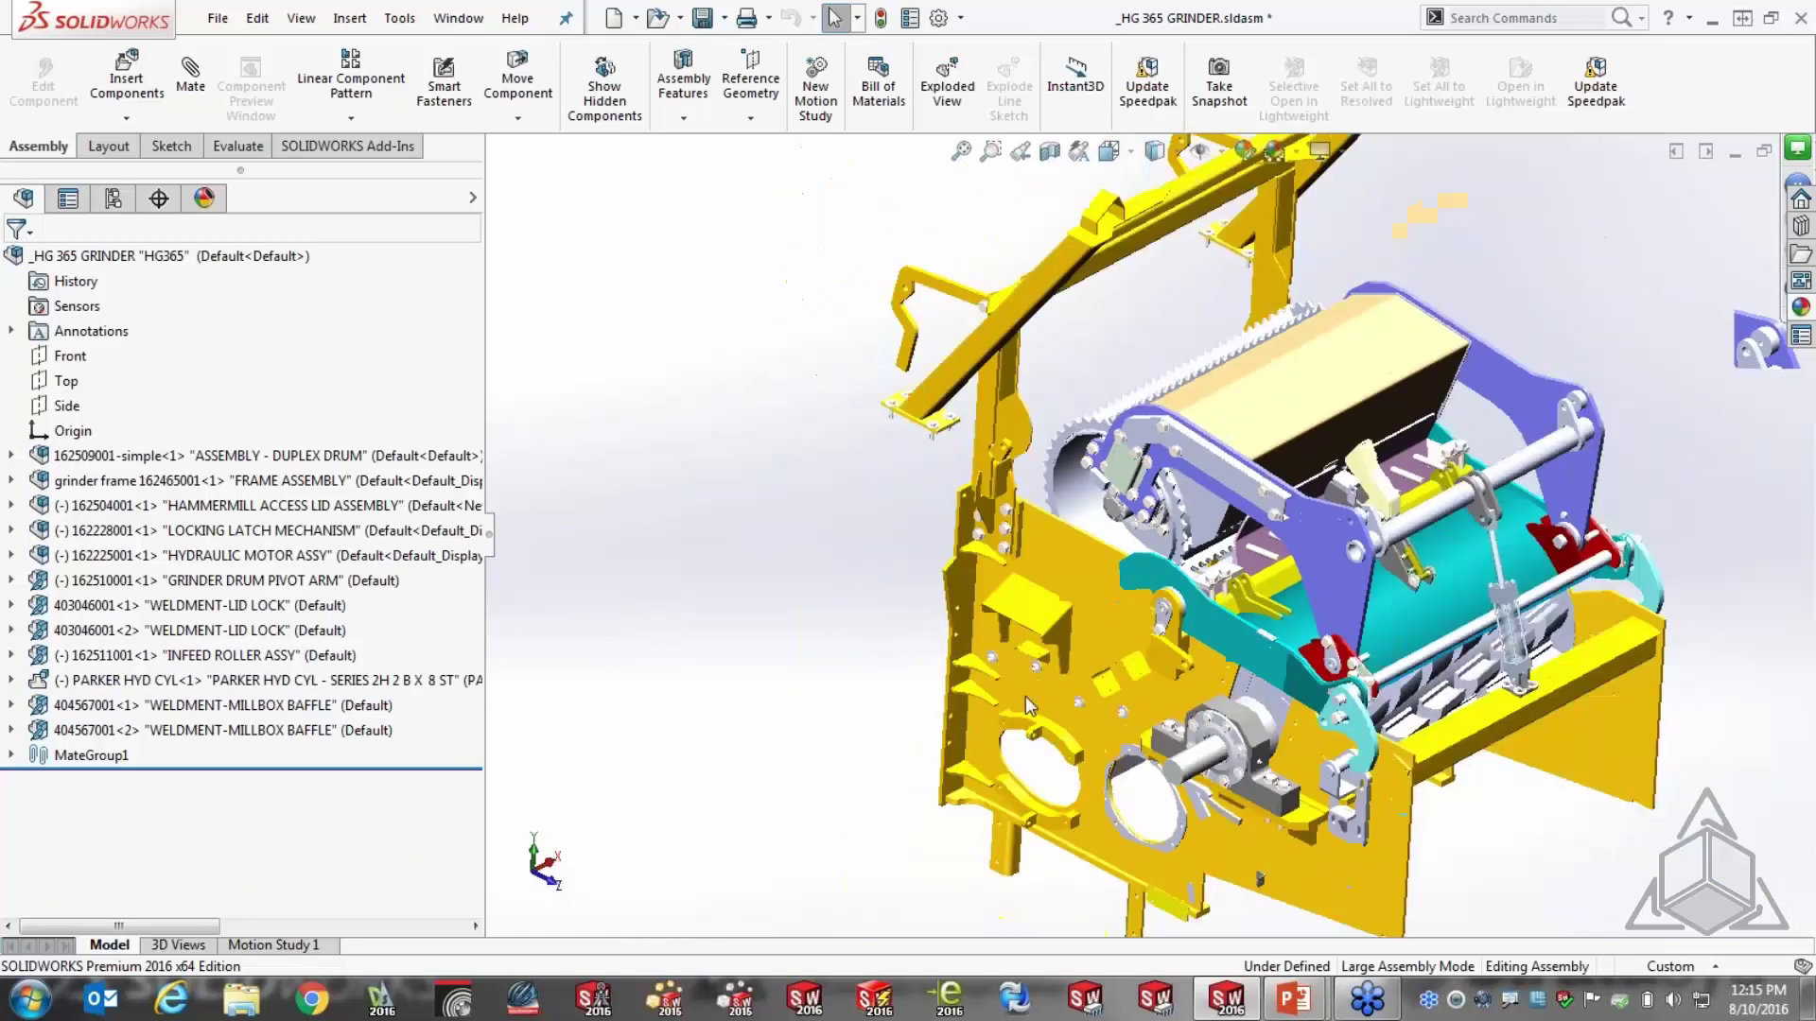
middle_drag(1105, 707, 1105, 676)
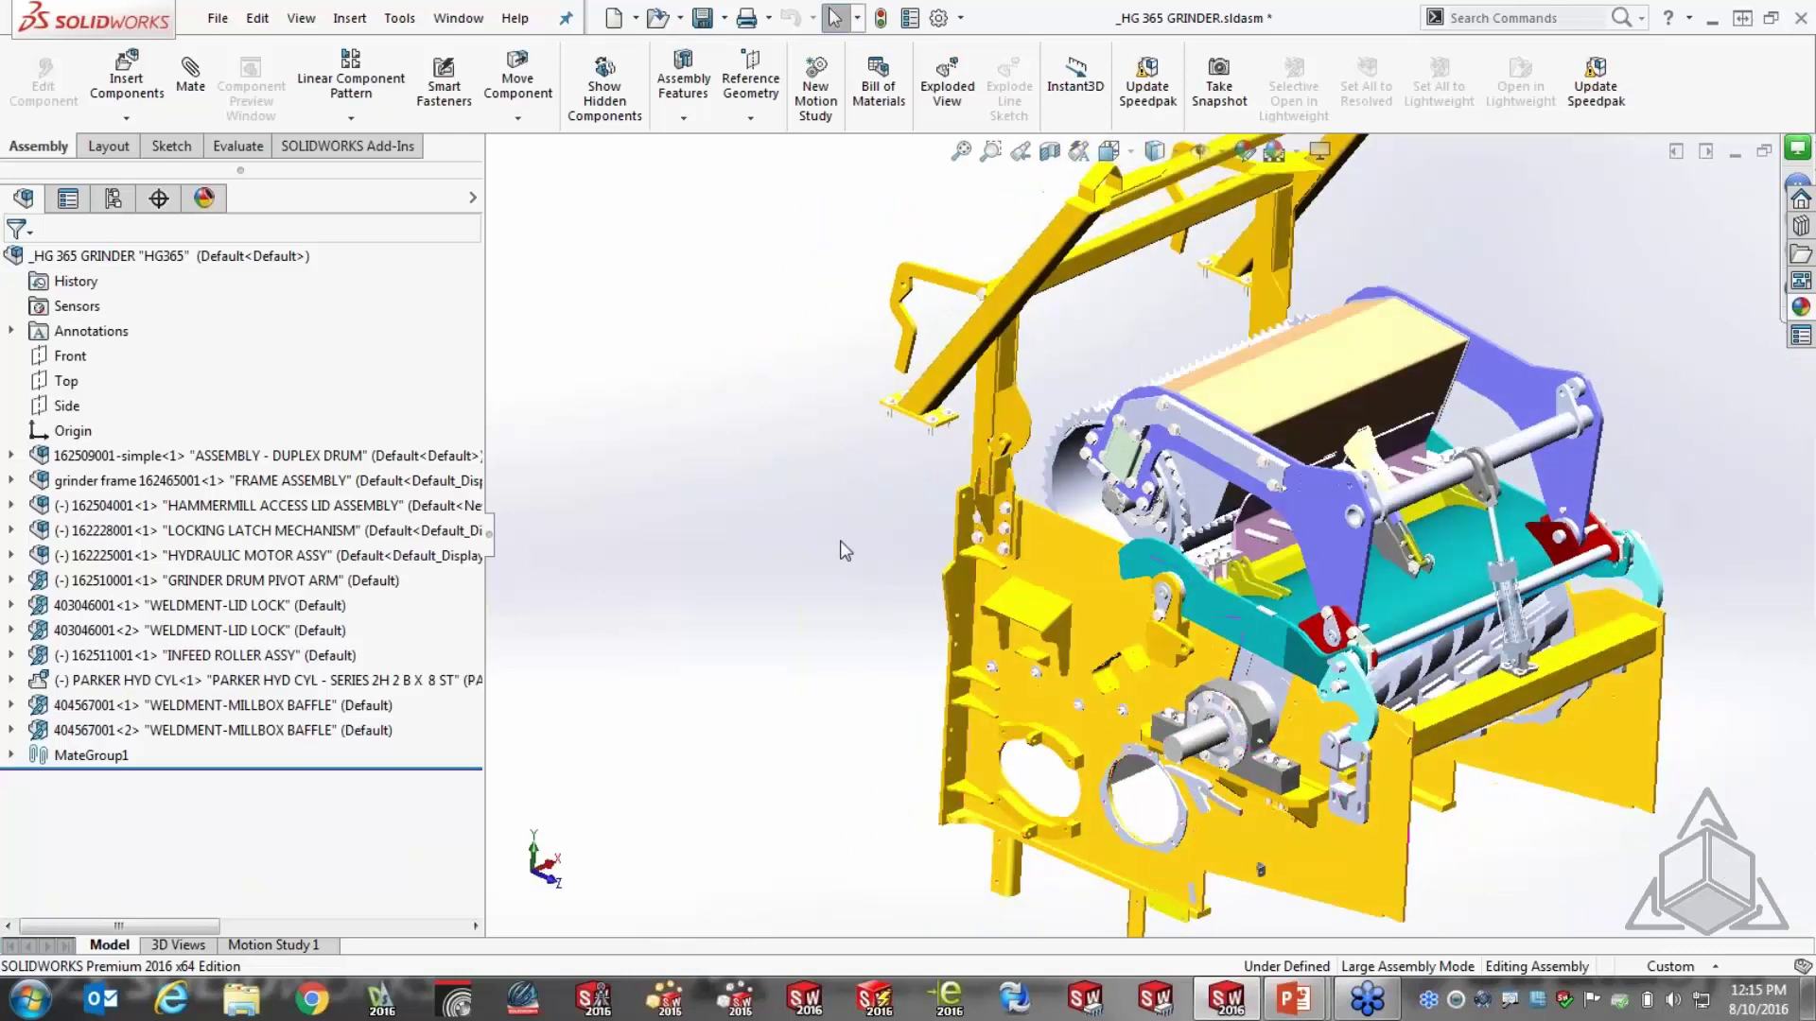
click(960, 17)
In System Options > Performance, set Resolve lightweight components to Always
click(985, 47)
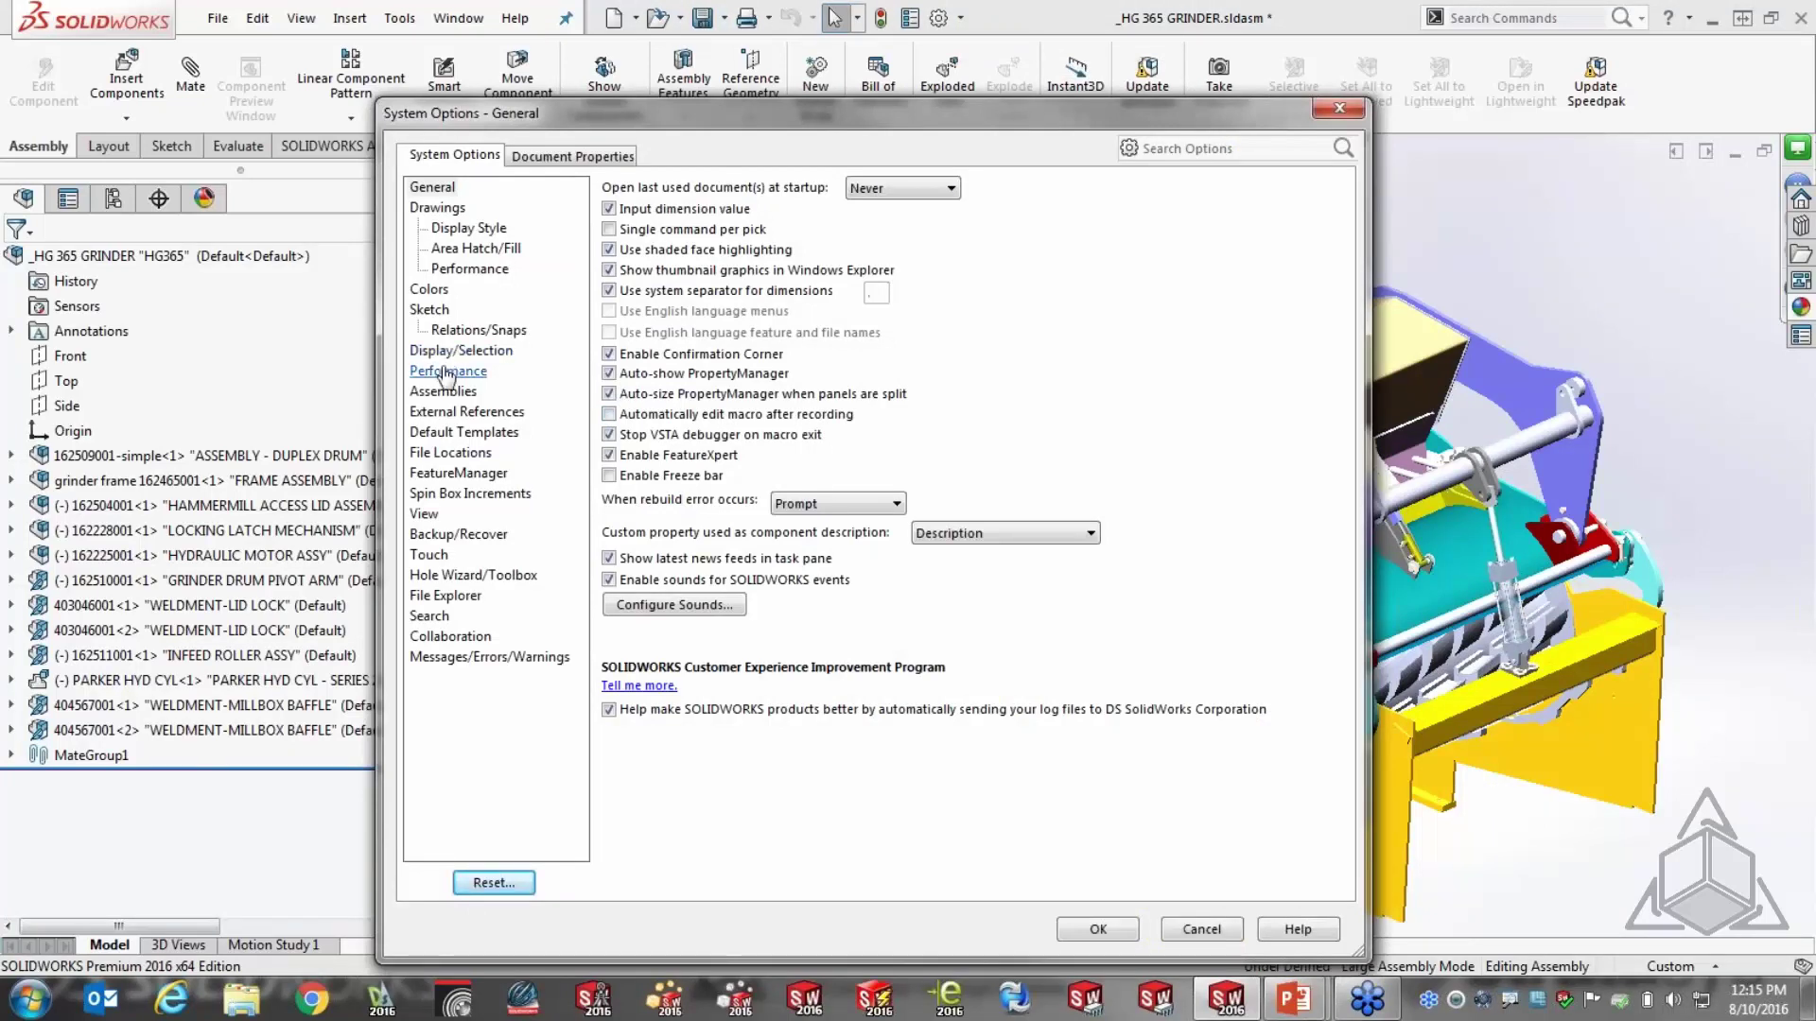
click(449, 371)
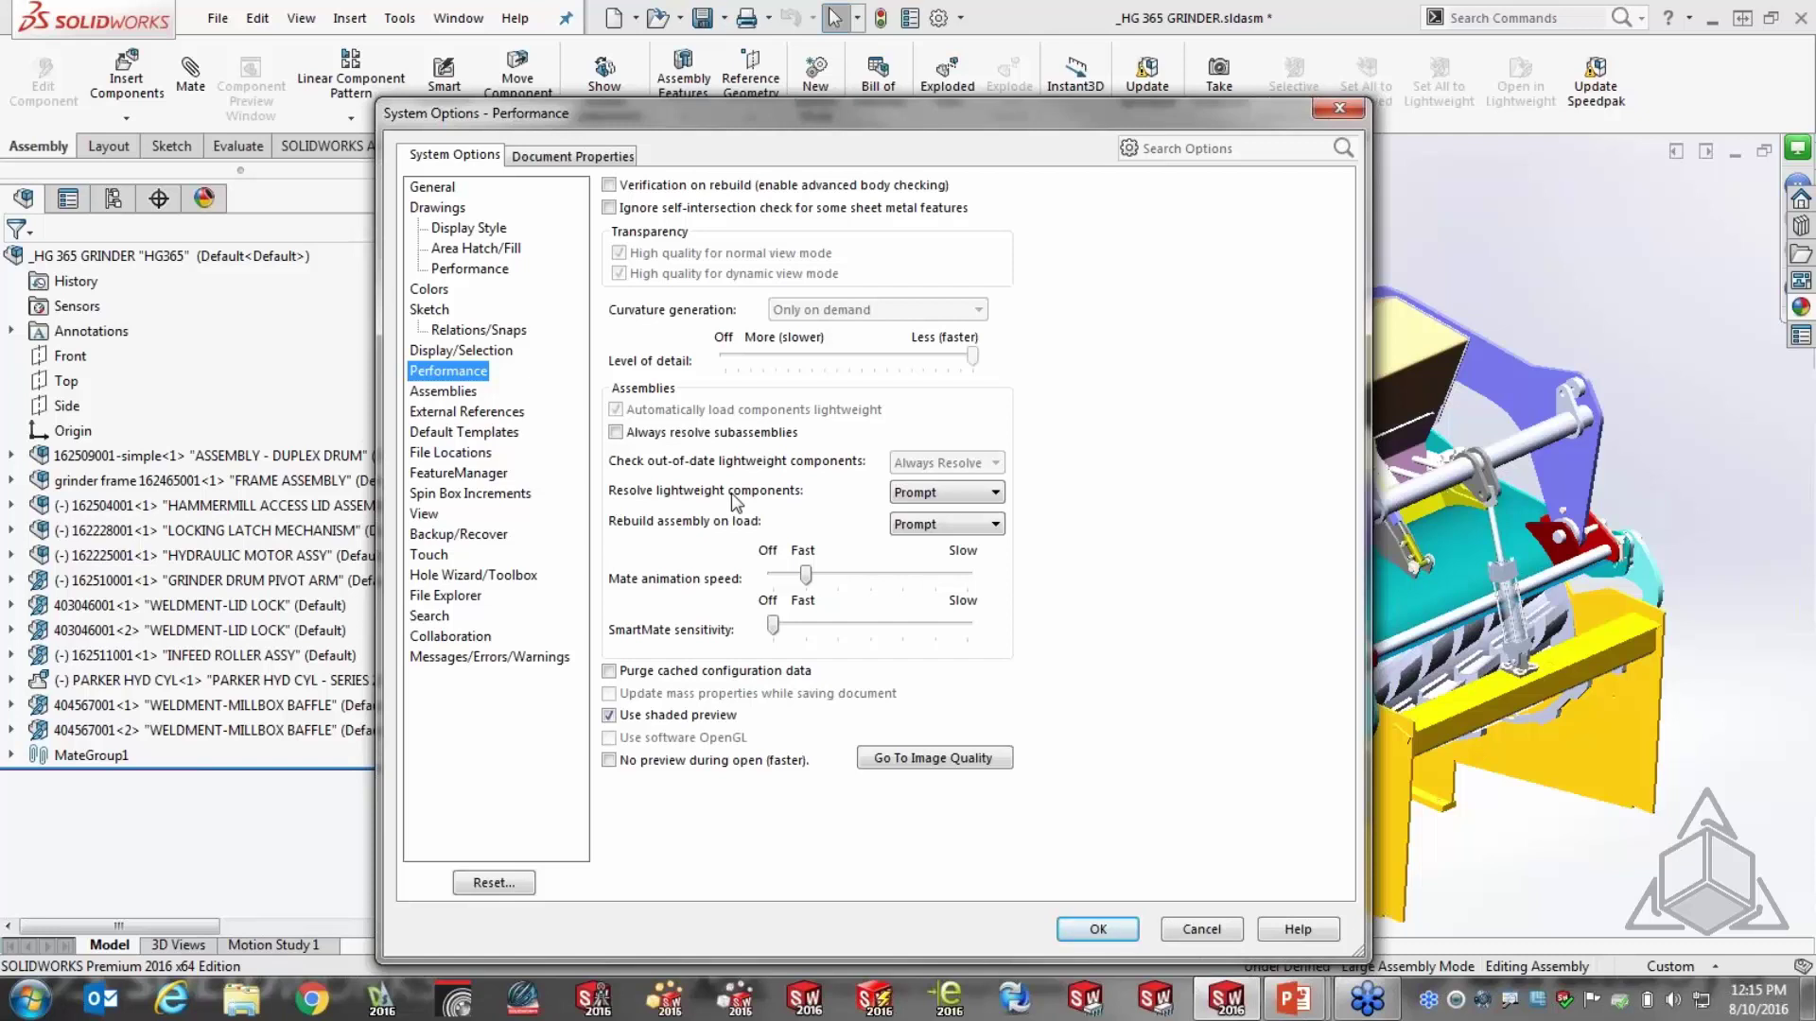
click(982, 494)
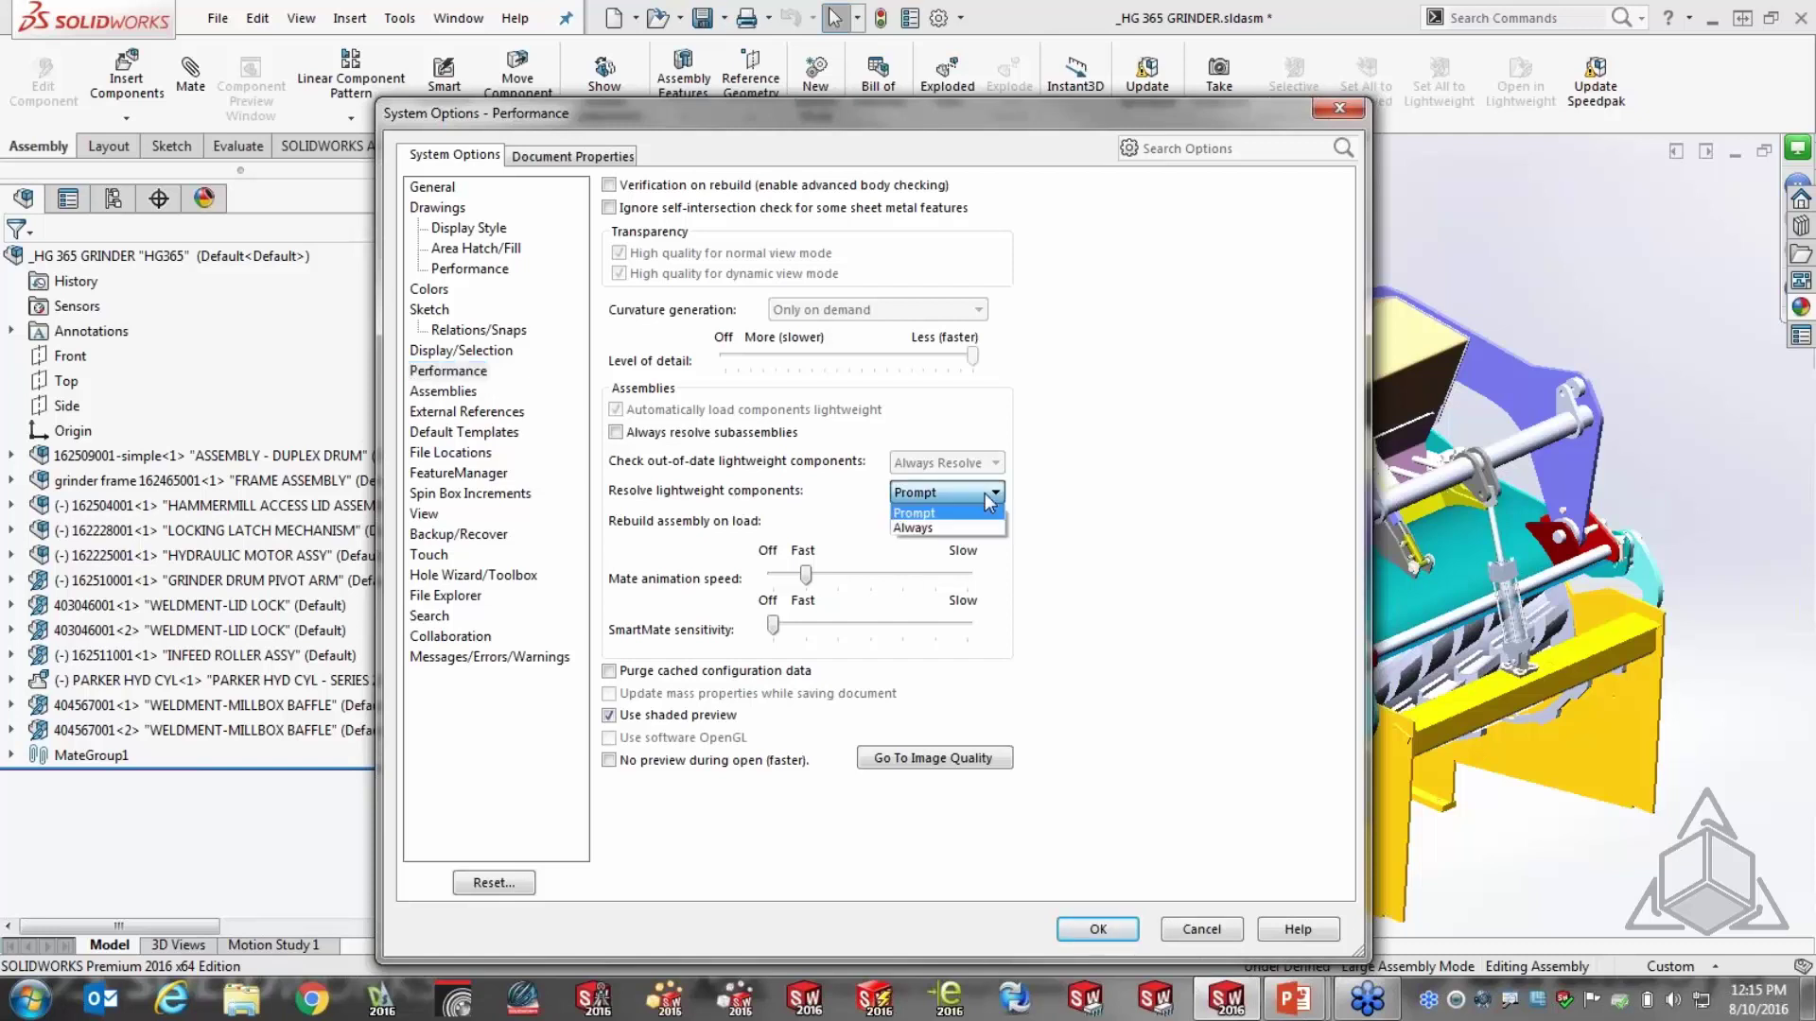
click(946, 528)
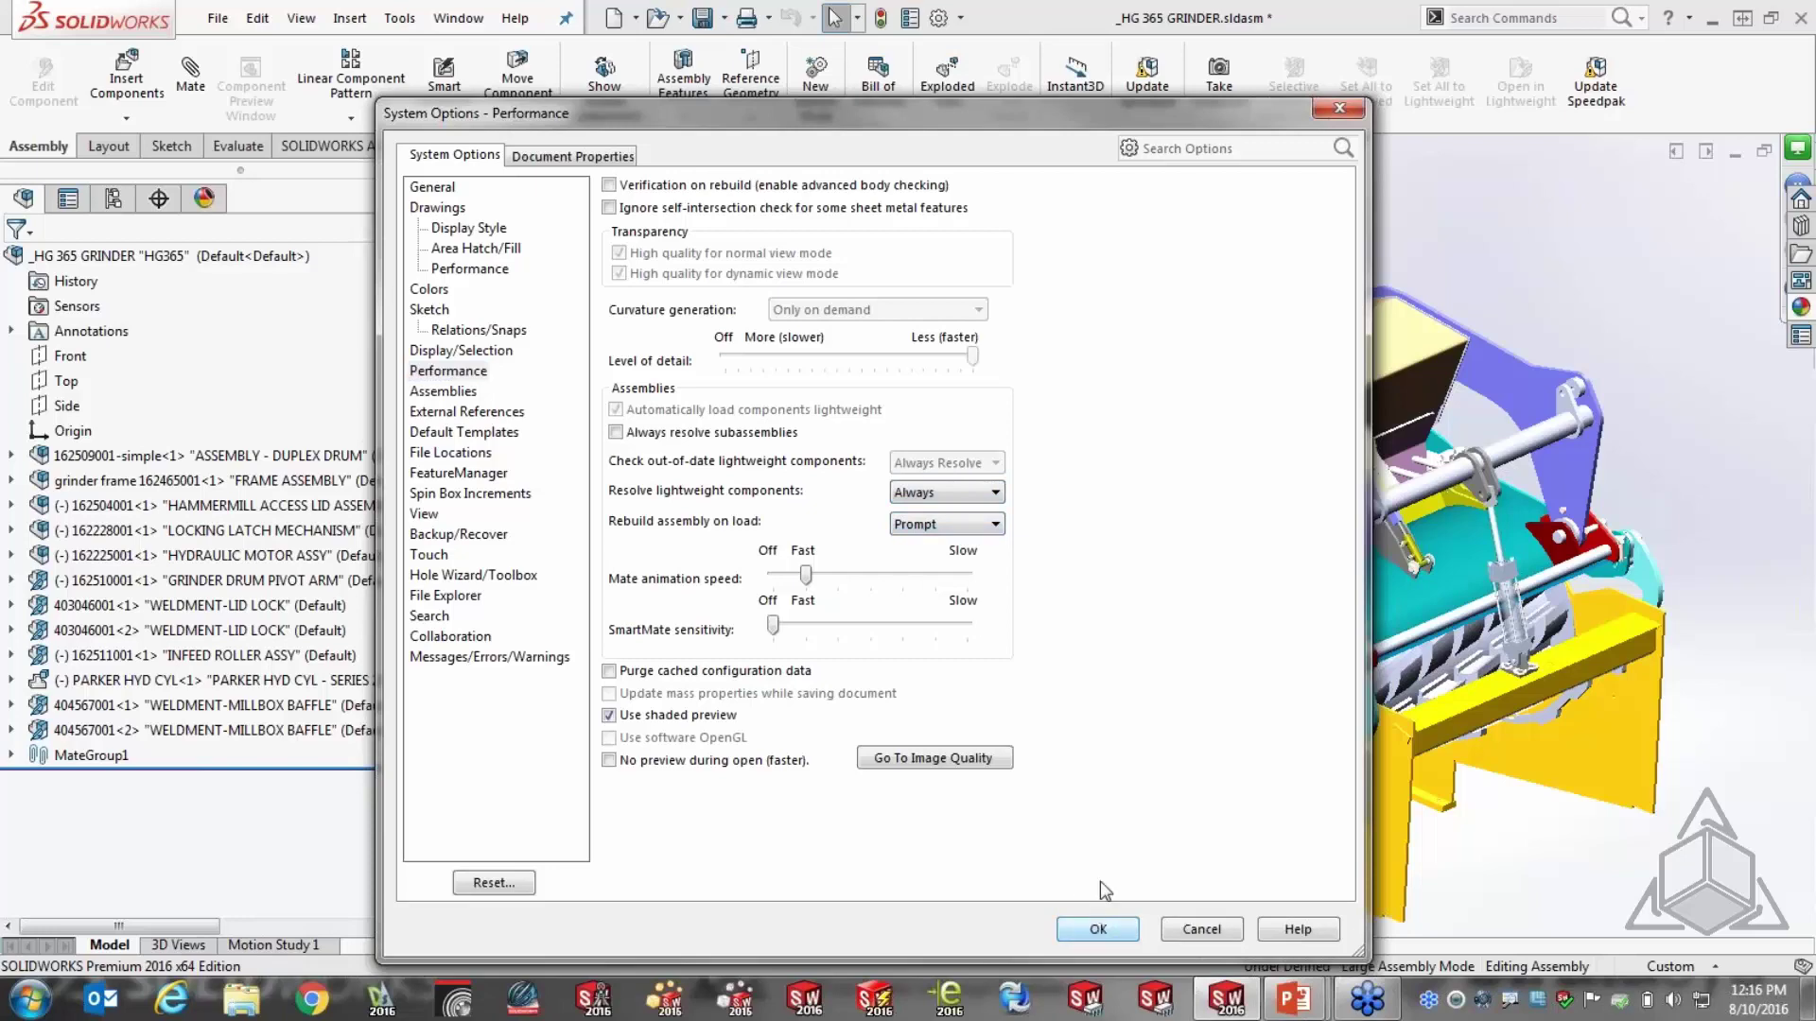
click(1097, 929)
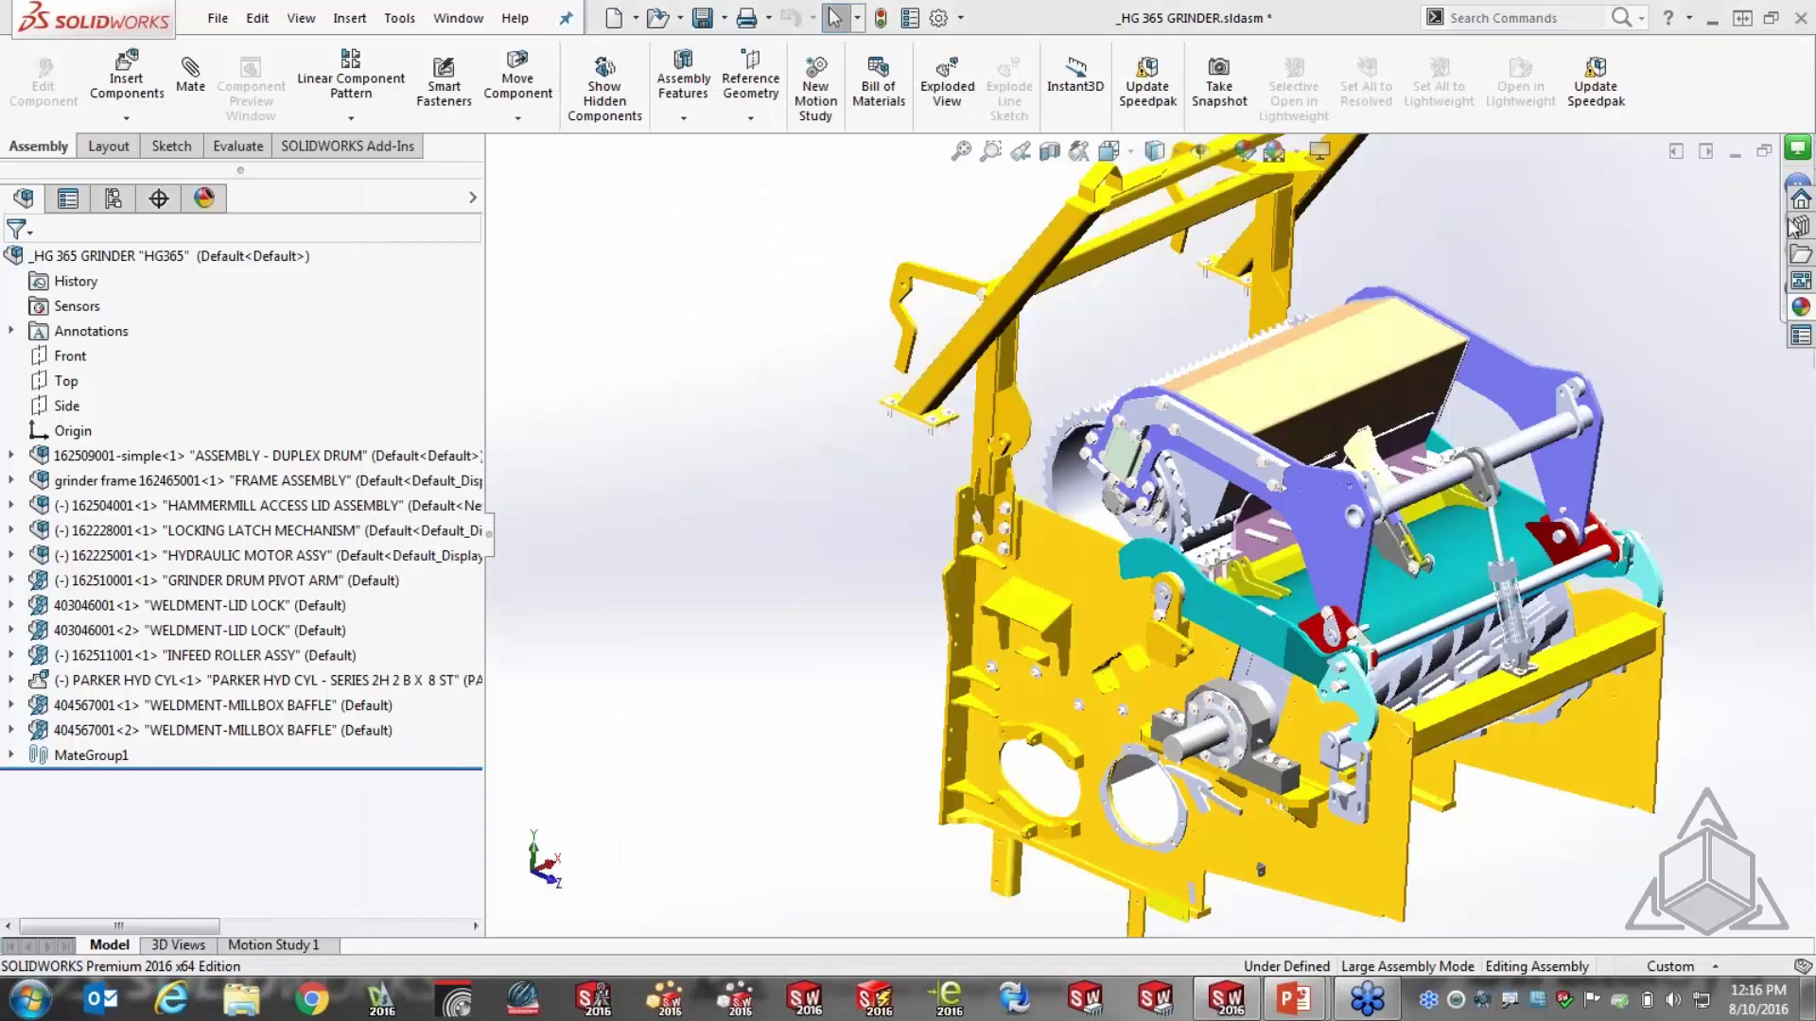
Close the grinder assembly, choosing Don't Save
click(1794, 151)
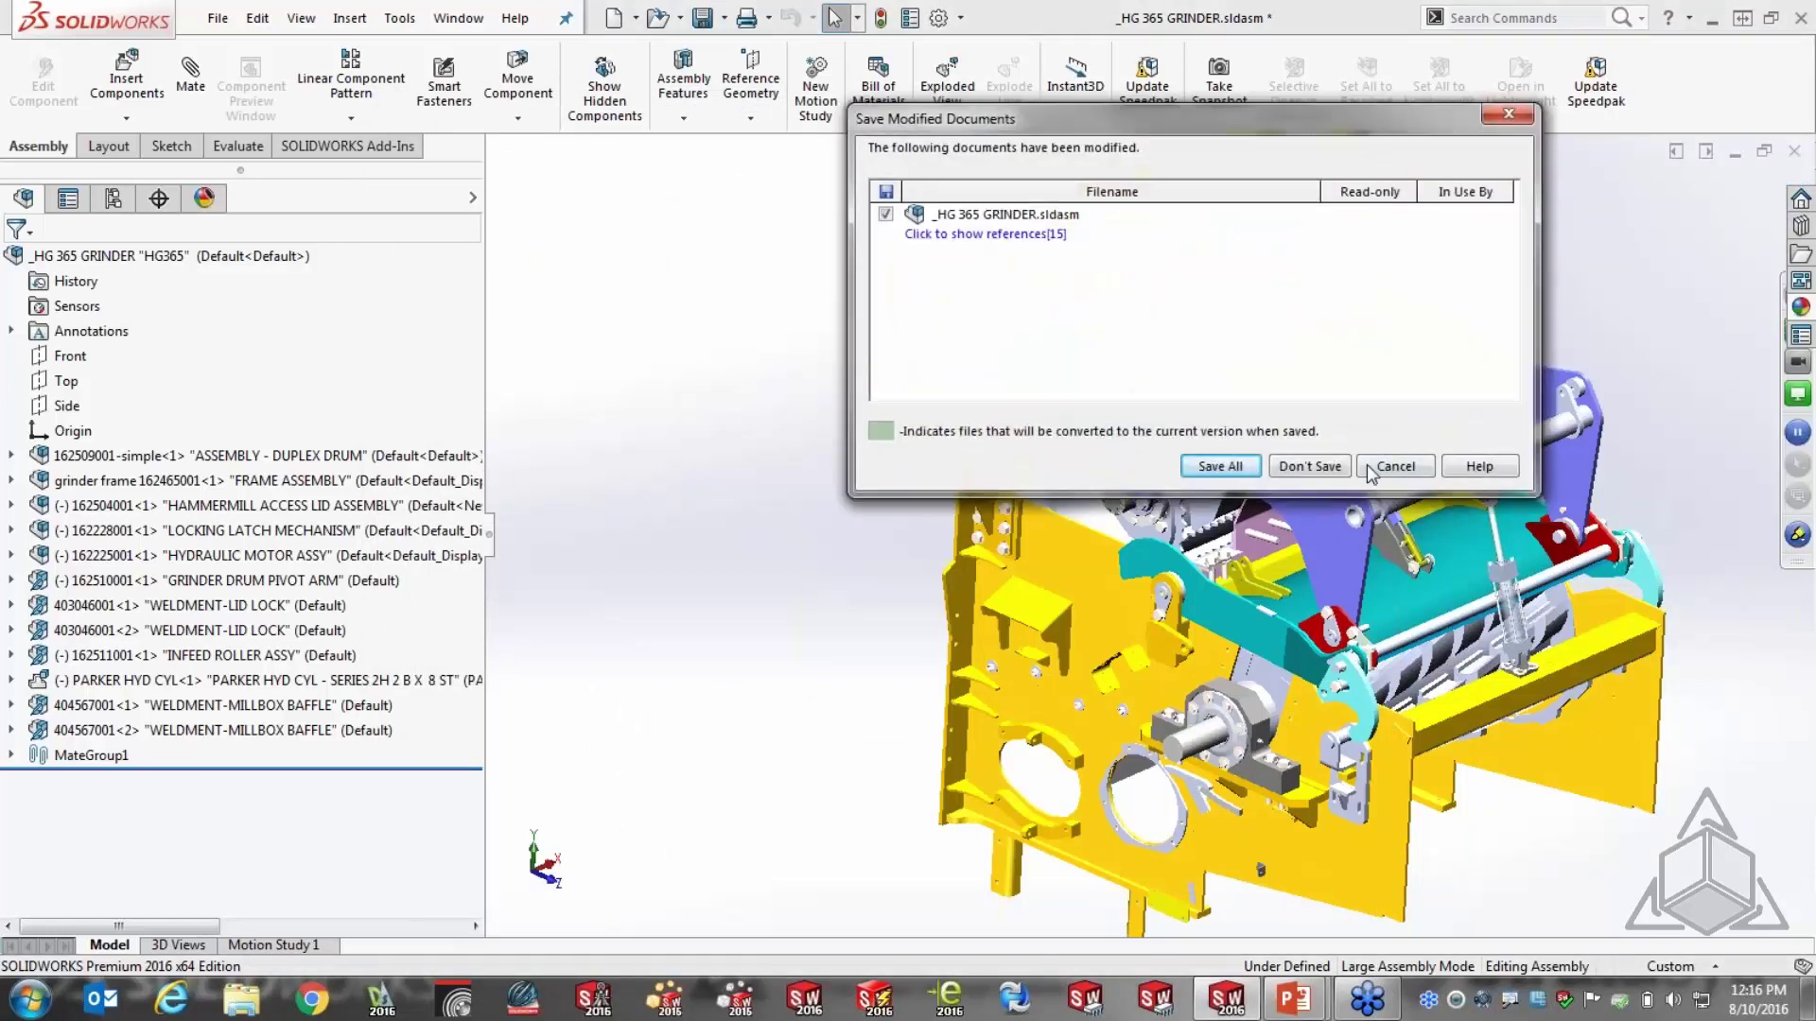
click(1310, 466)
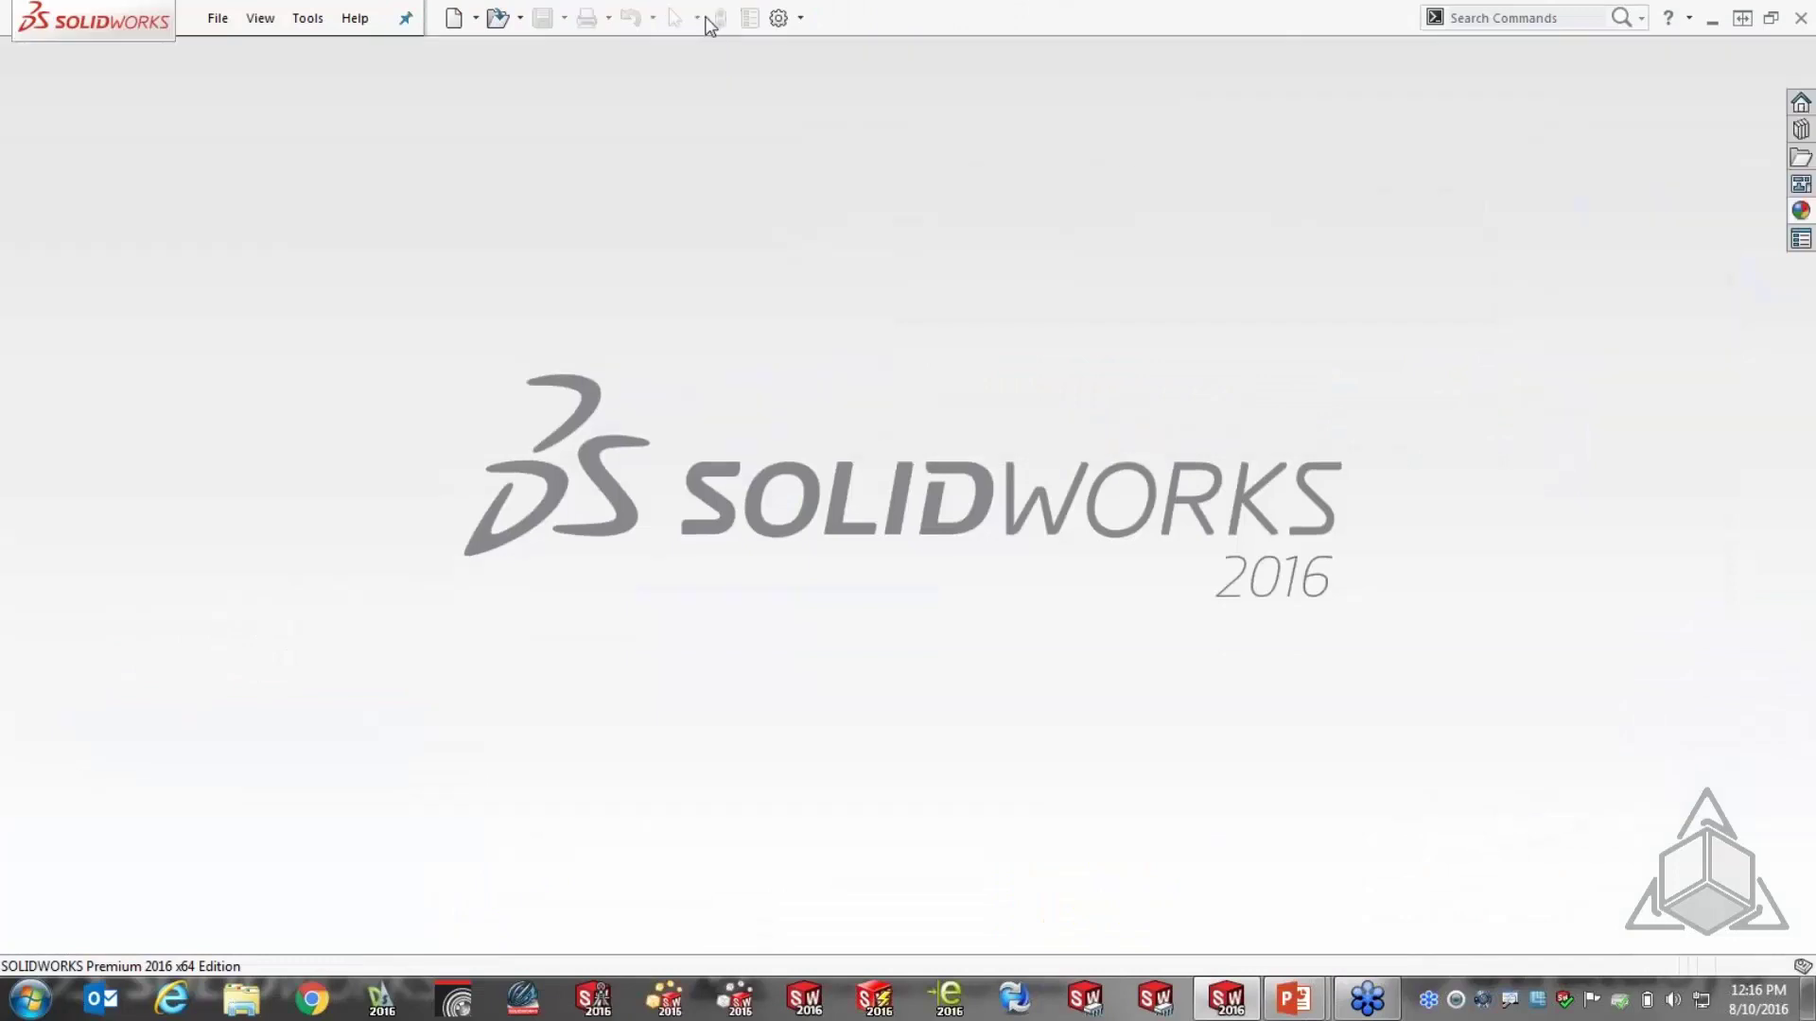
click(800, 21)
click(823, 45)
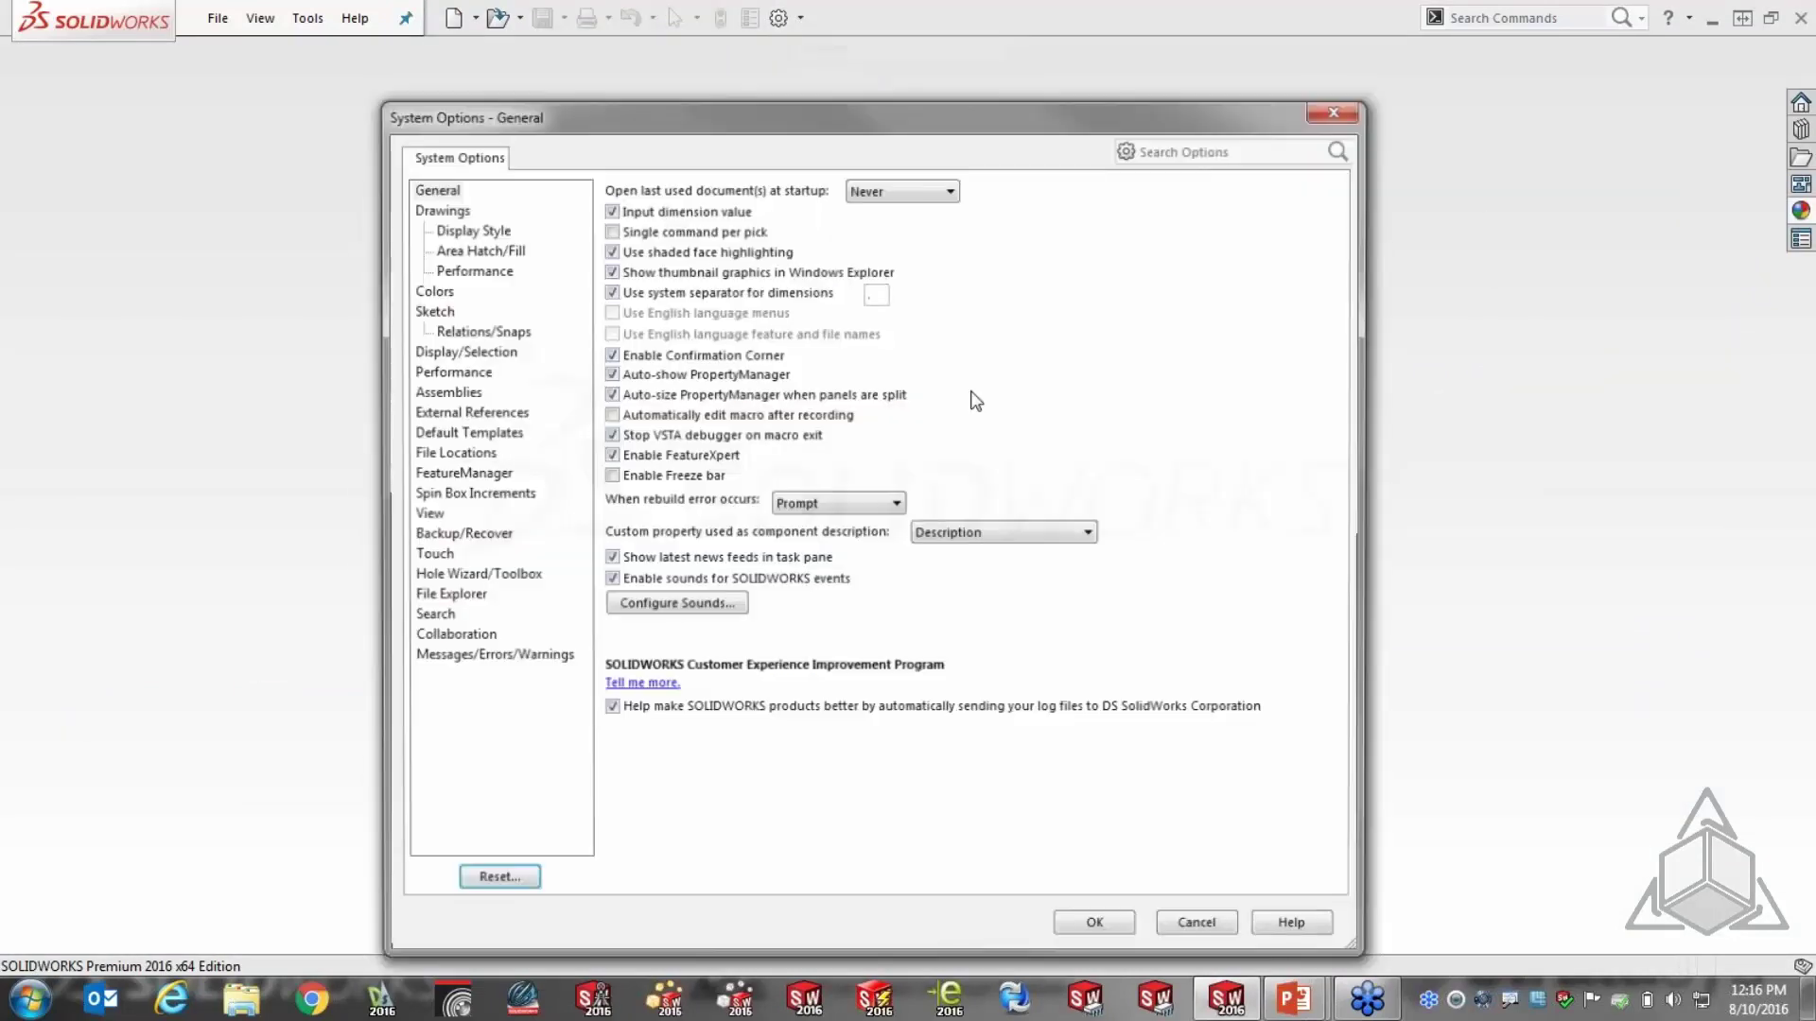
click(468, 372)
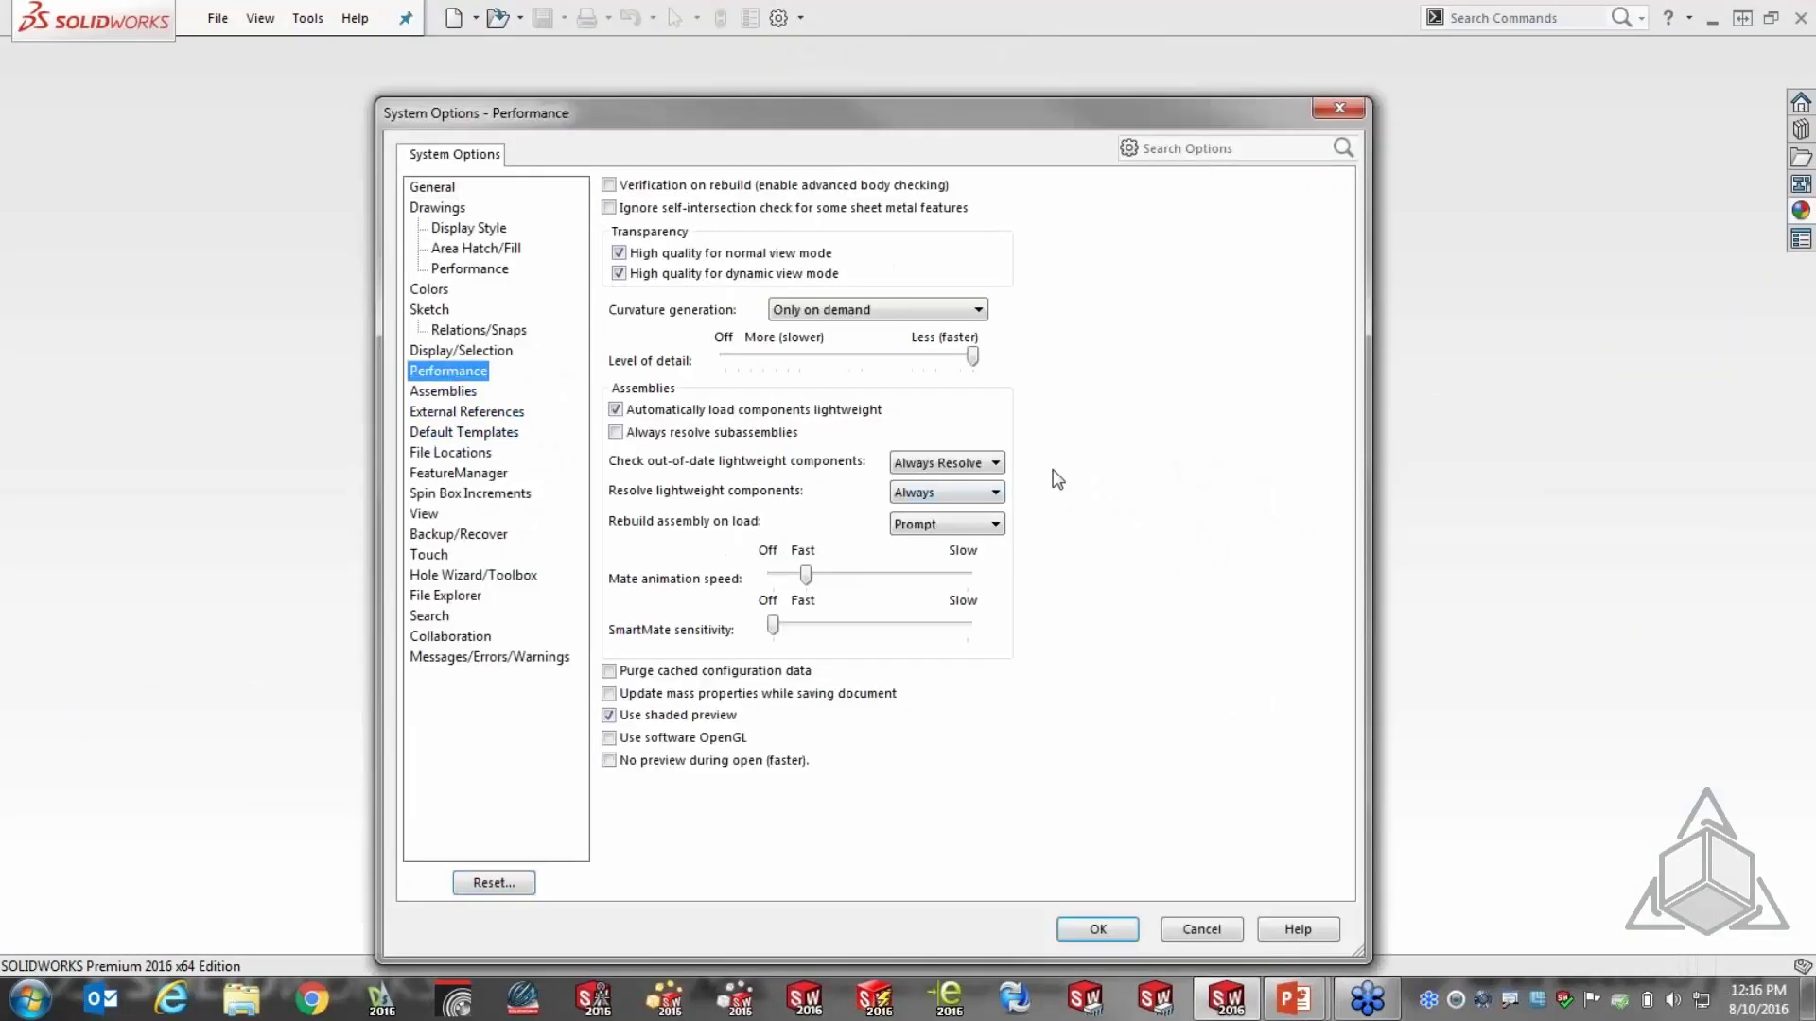
click(995, 463)
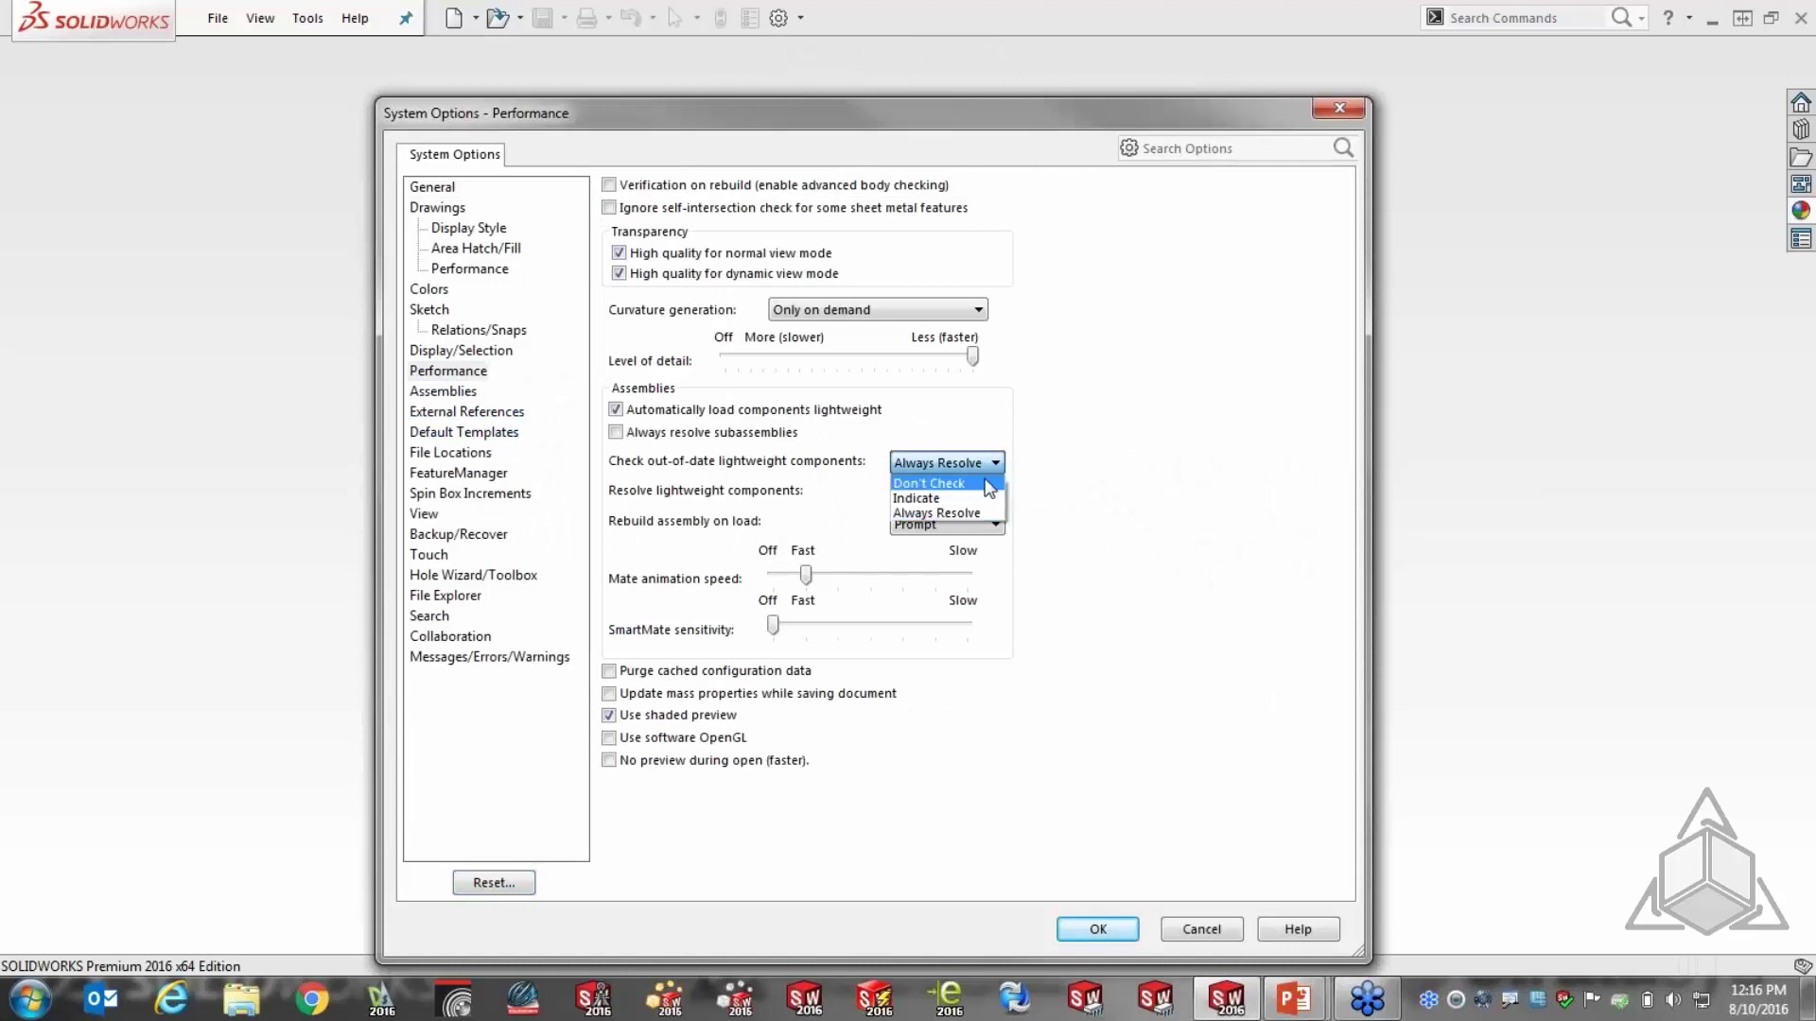
click(950, 515)
click(1097, 930)
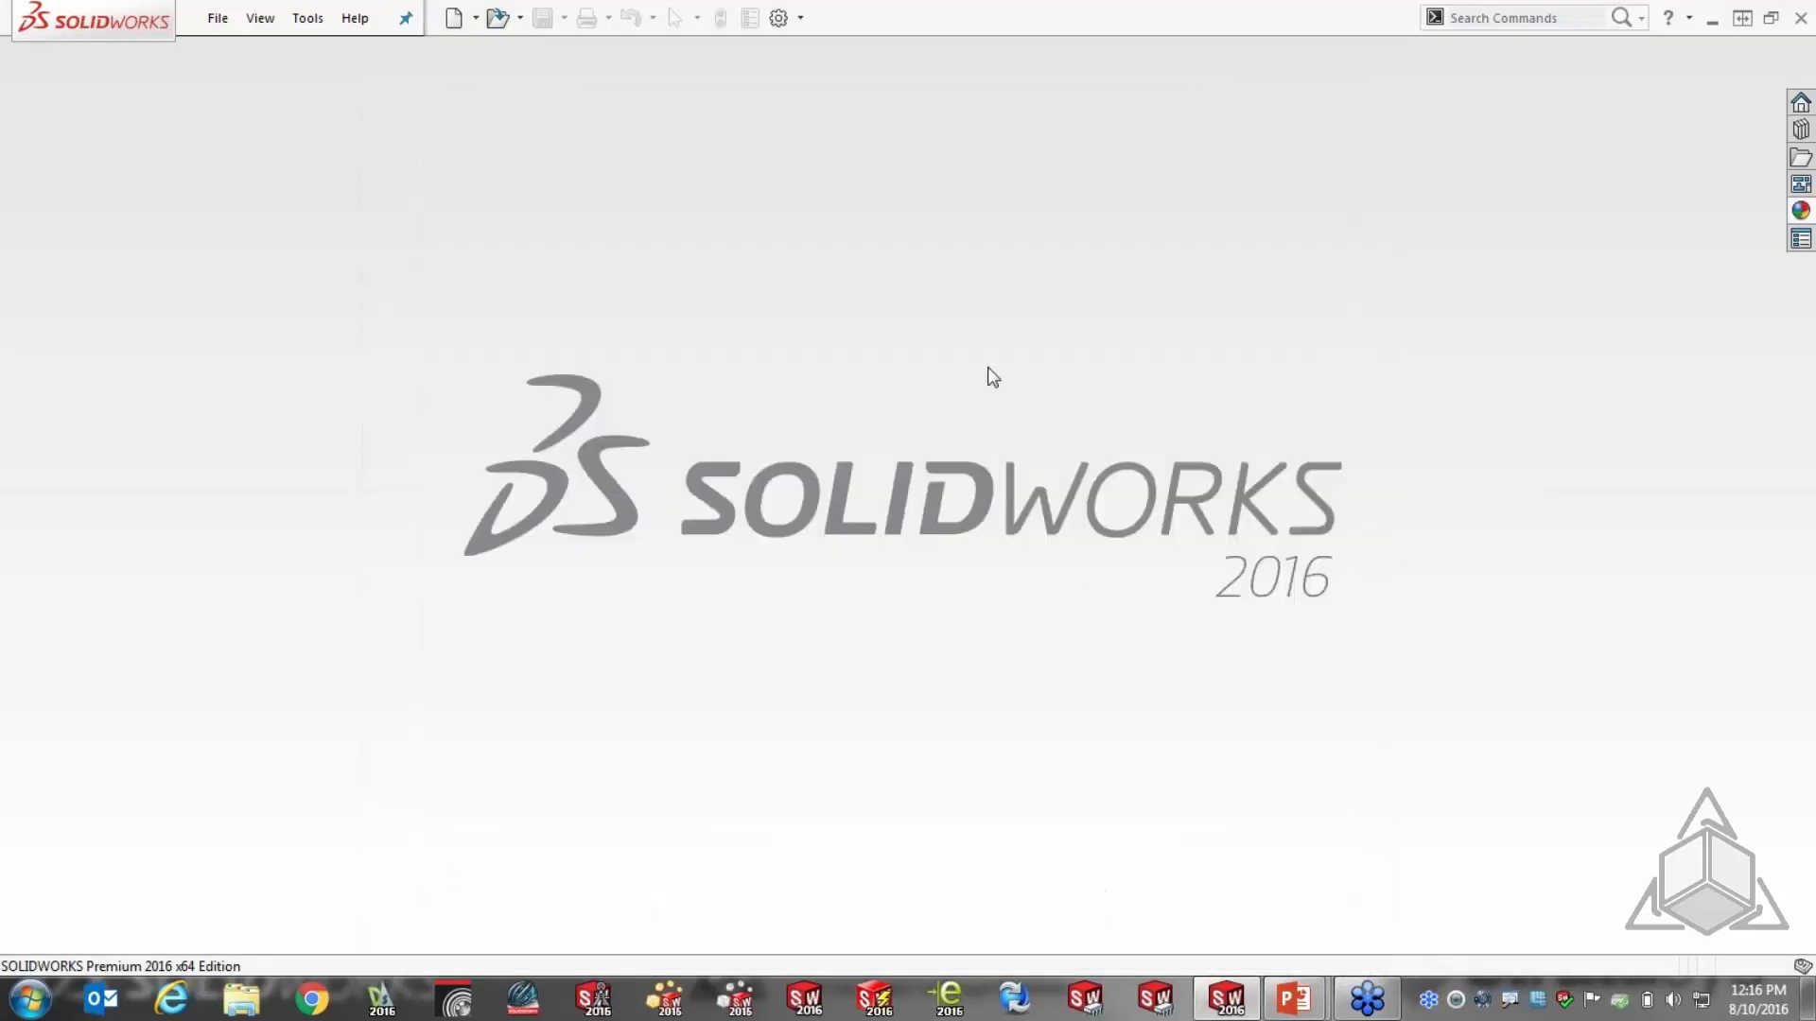
Locate the OVERALL MACHINE file in its folder via Recent Documents, then close the folder
click(217, 20)
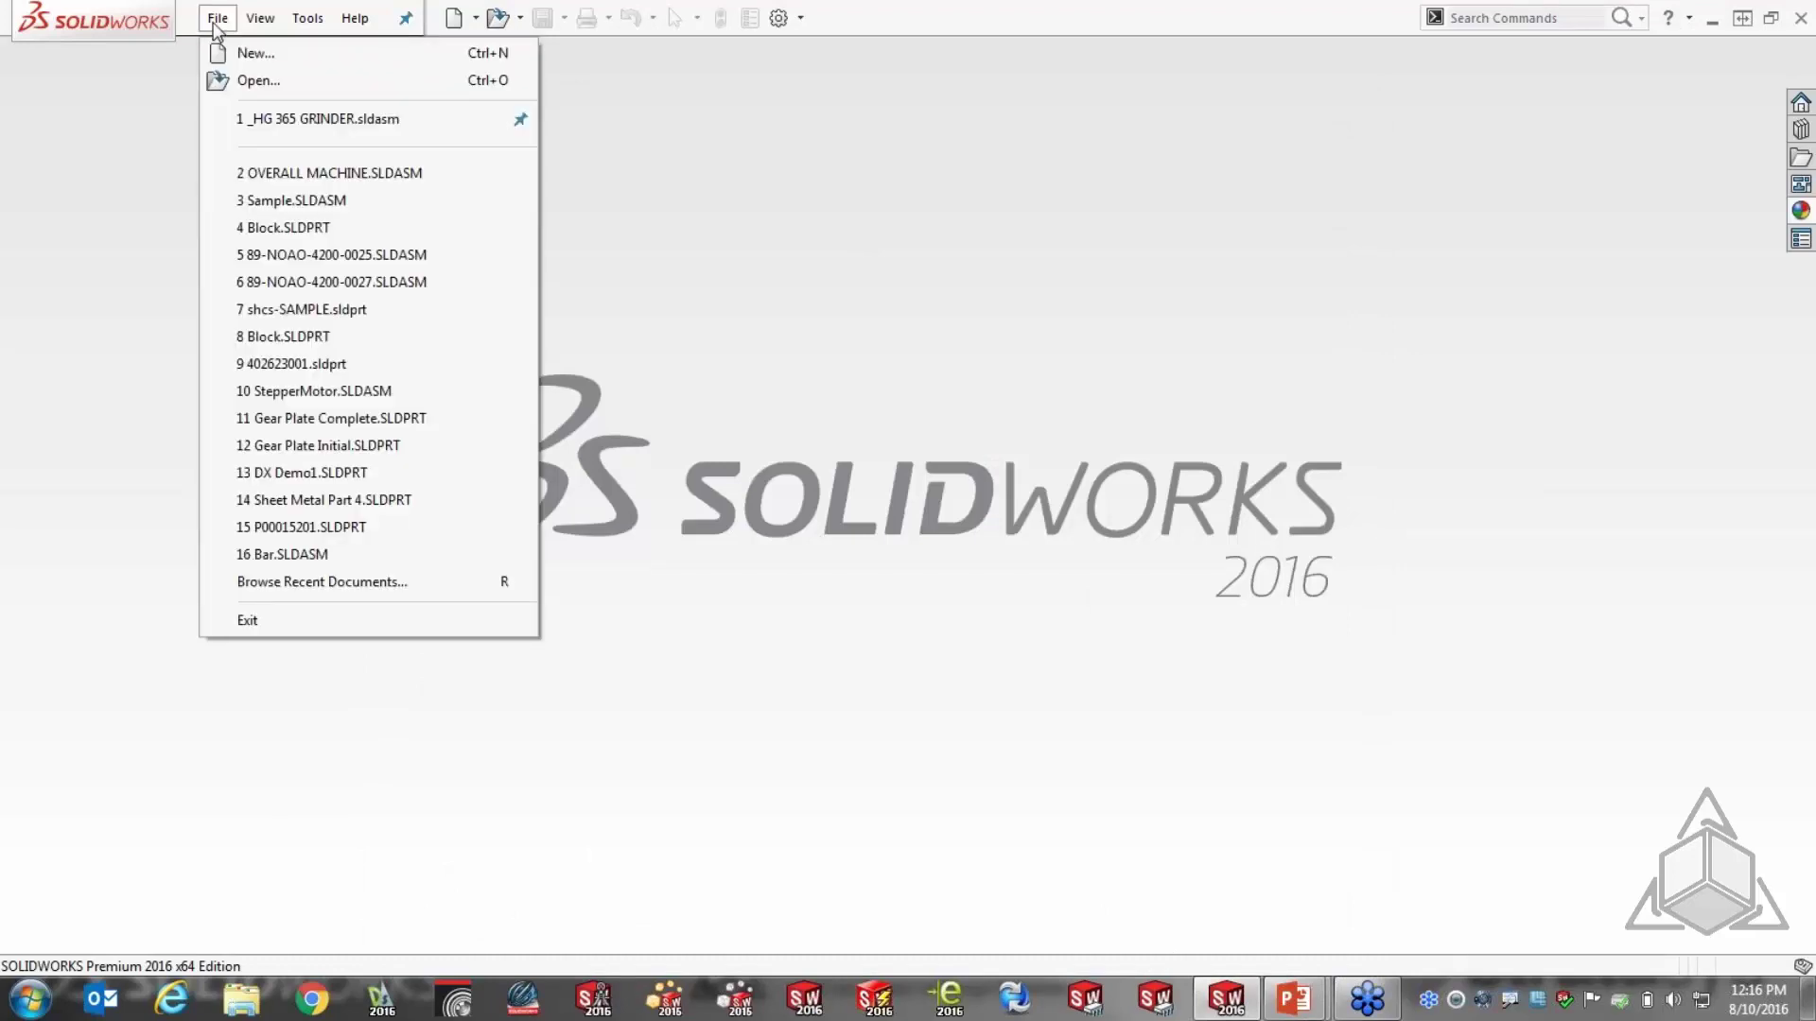
click(697, 319)
key(r)
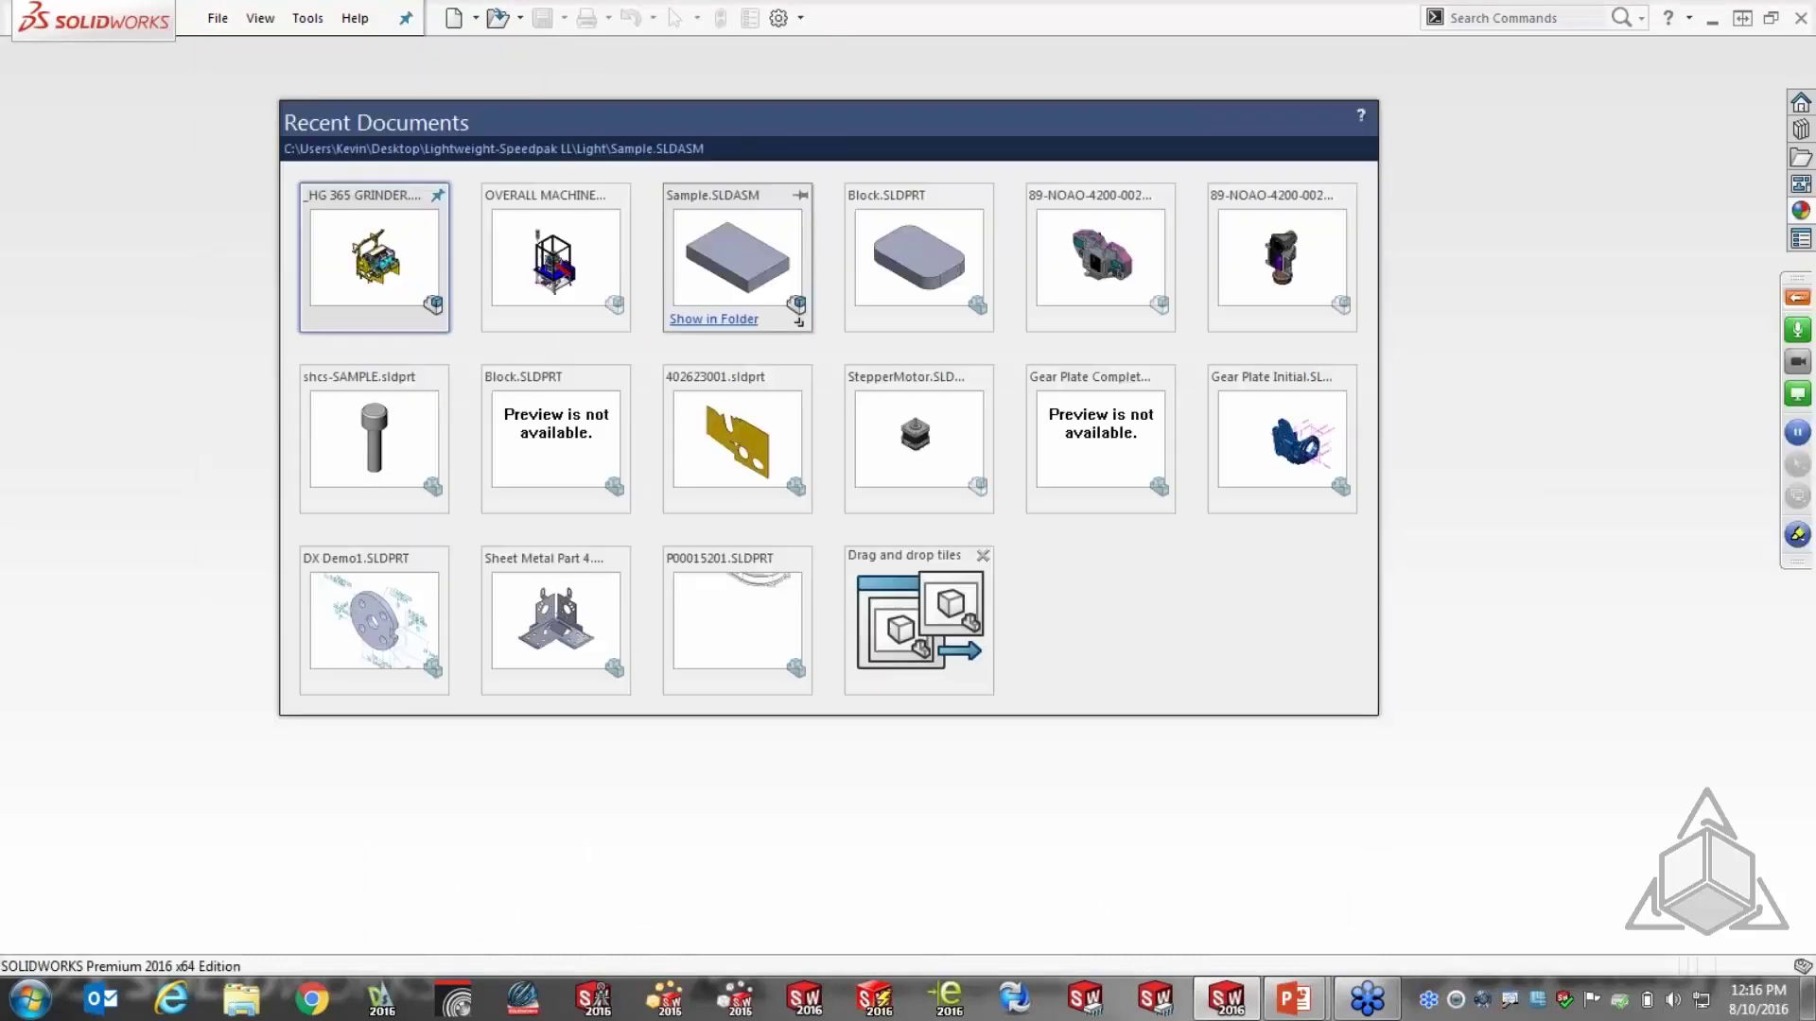
click(571, 321)
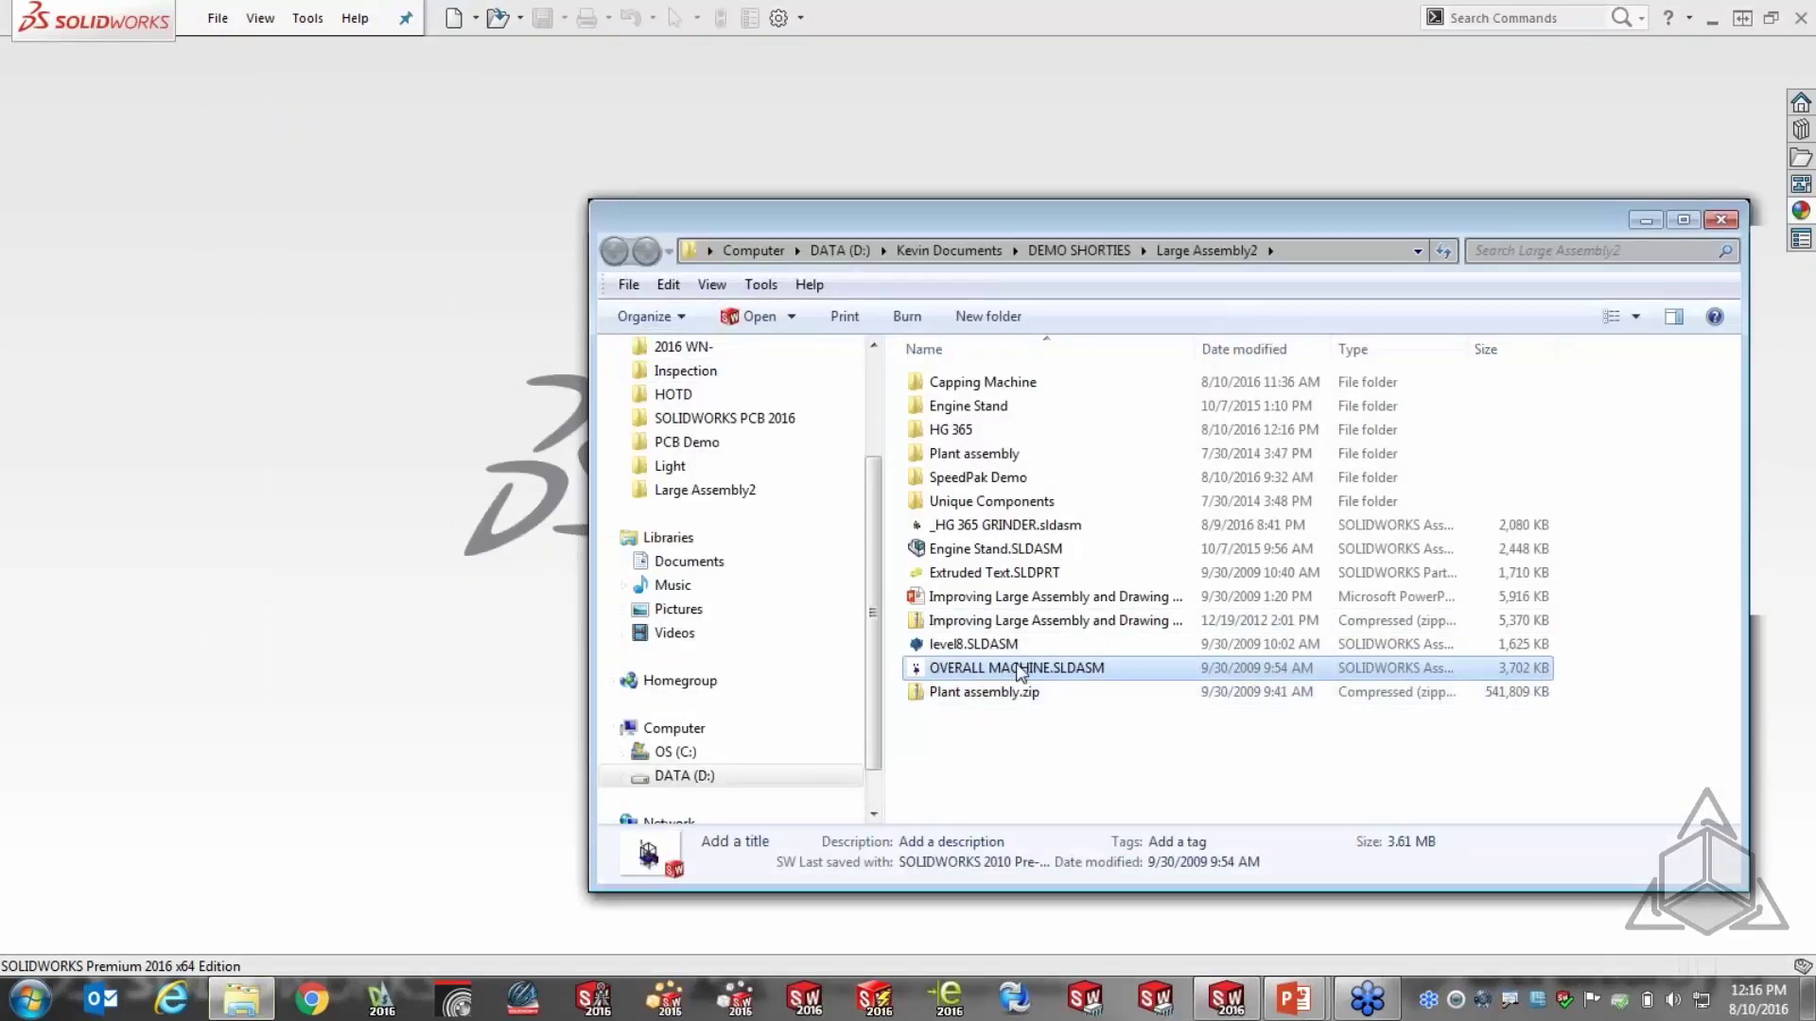
click(1721, 219)
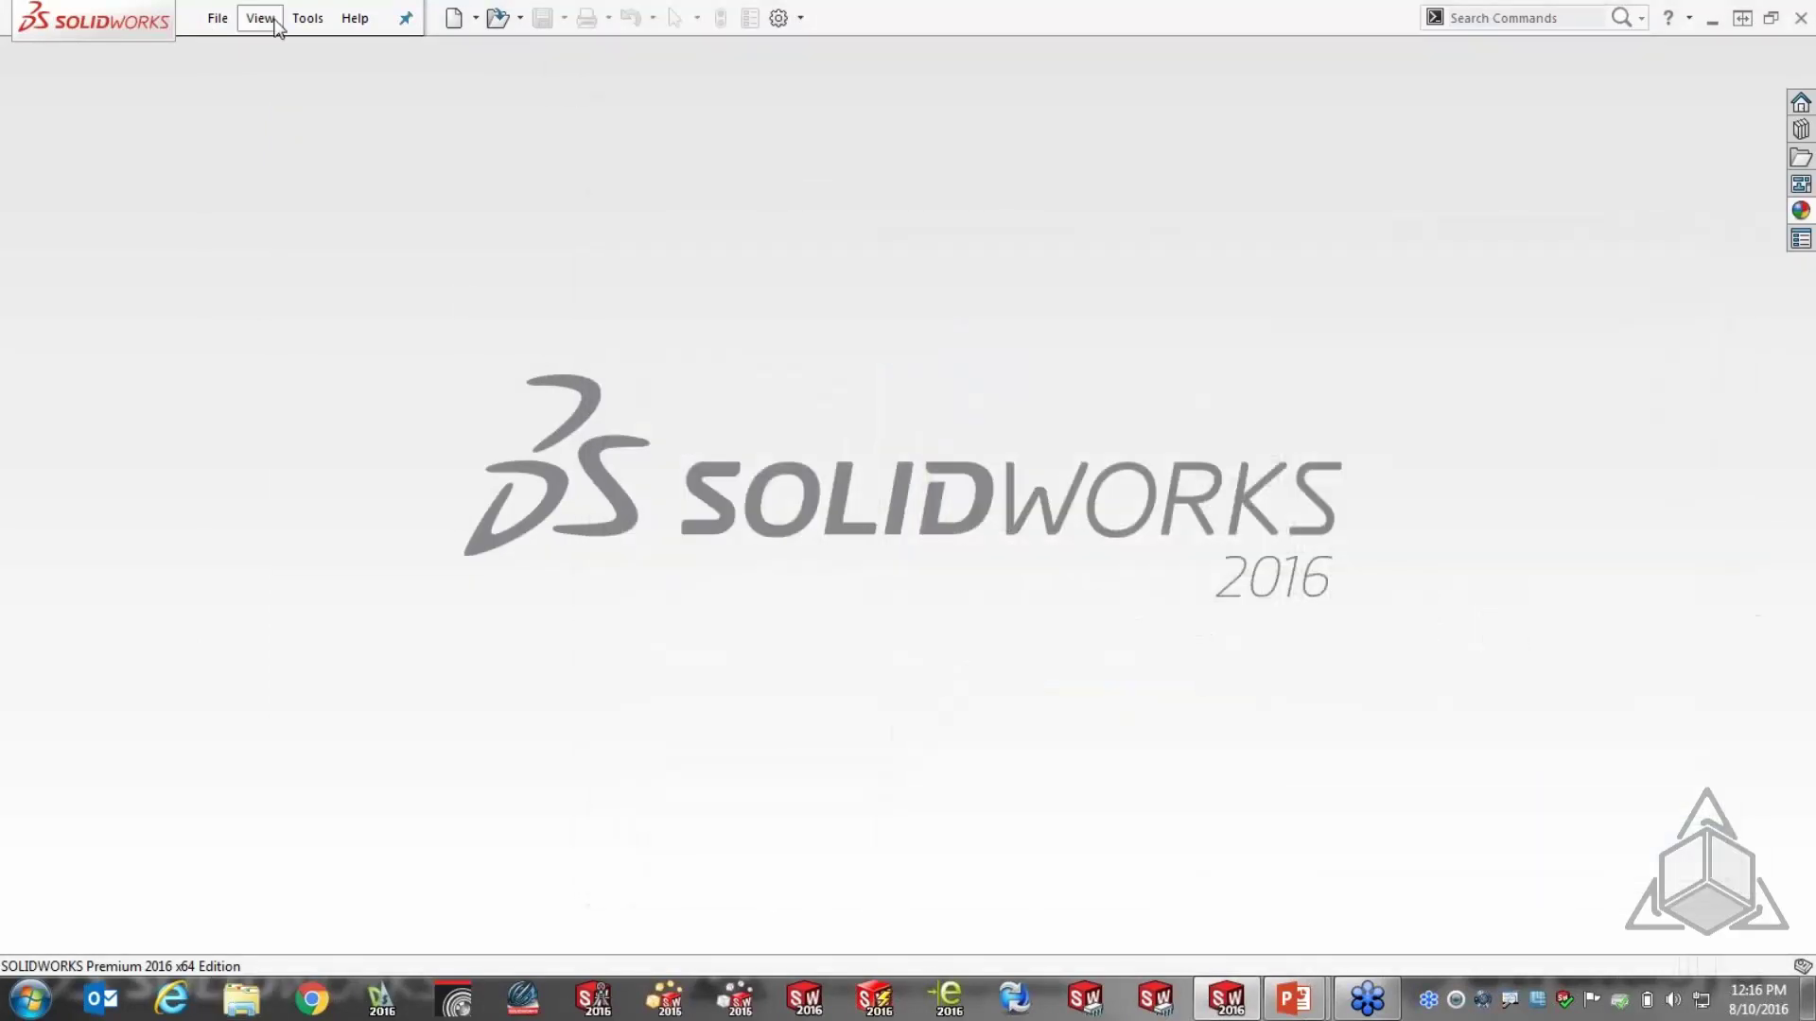
Open OVERALL MACHINE from Recent Documents with Mode set to Lightweight
key(r)
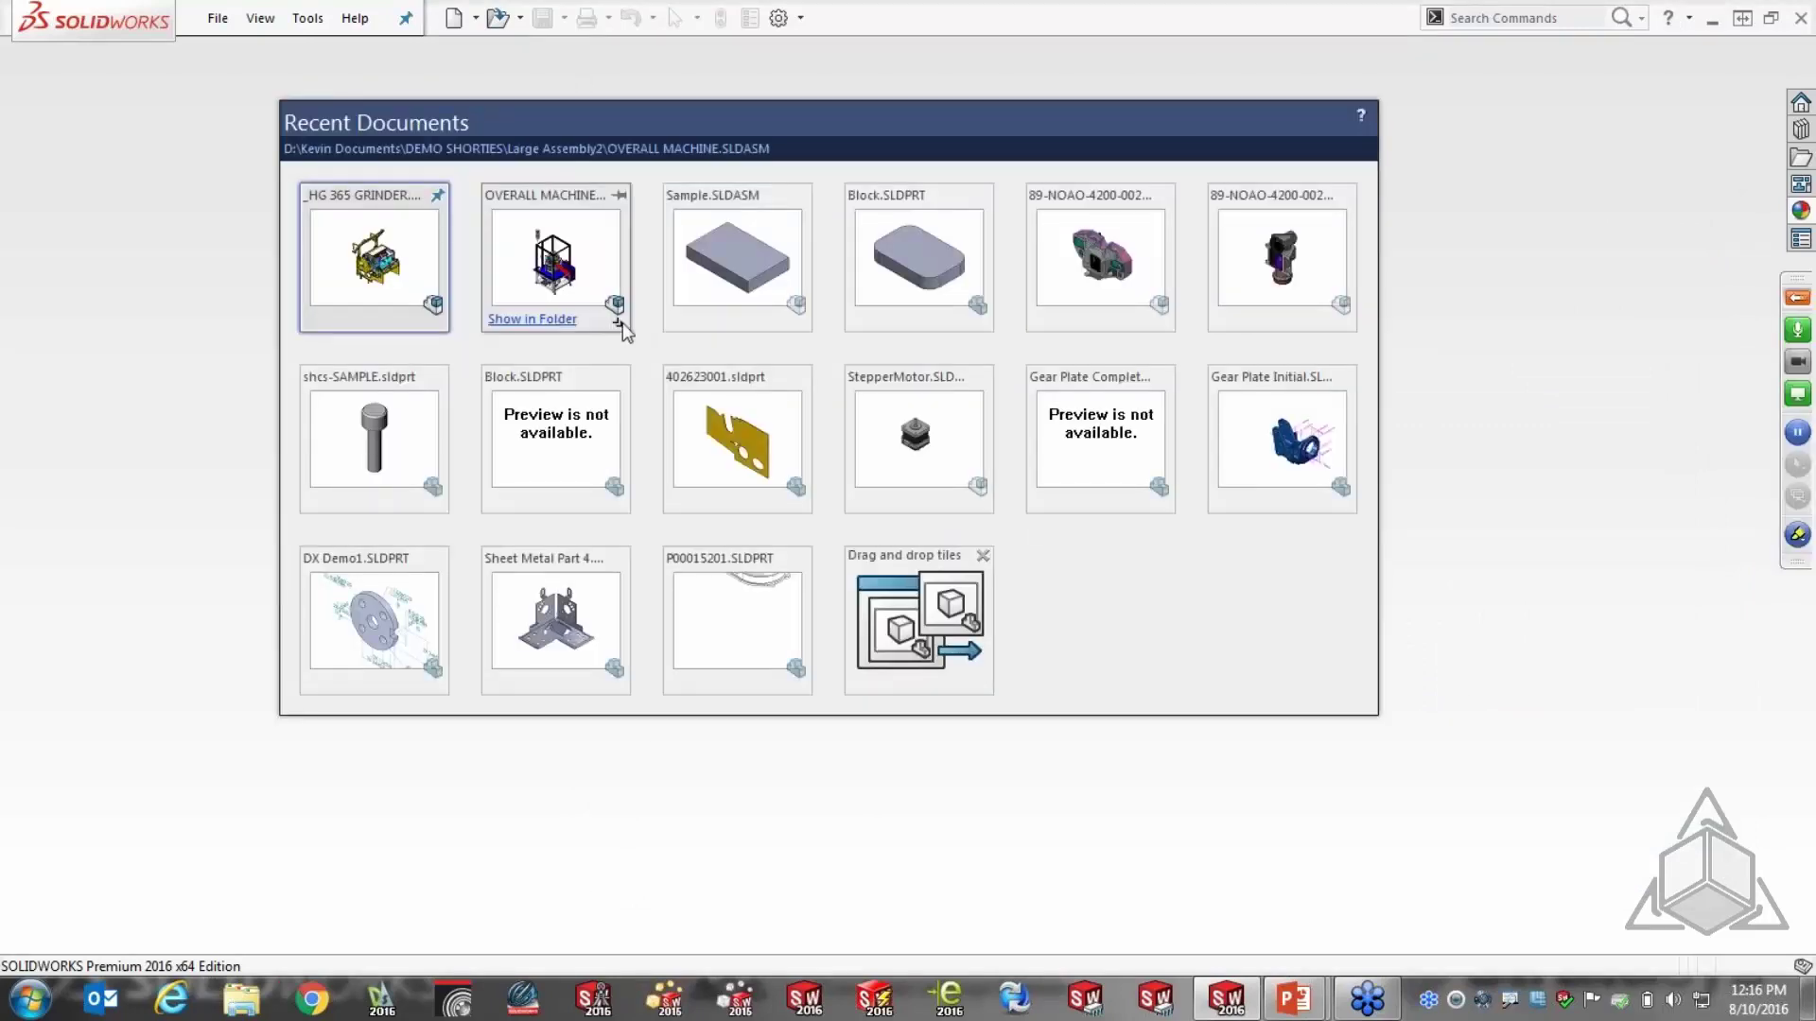
click(619, 321)
click(744, 349)
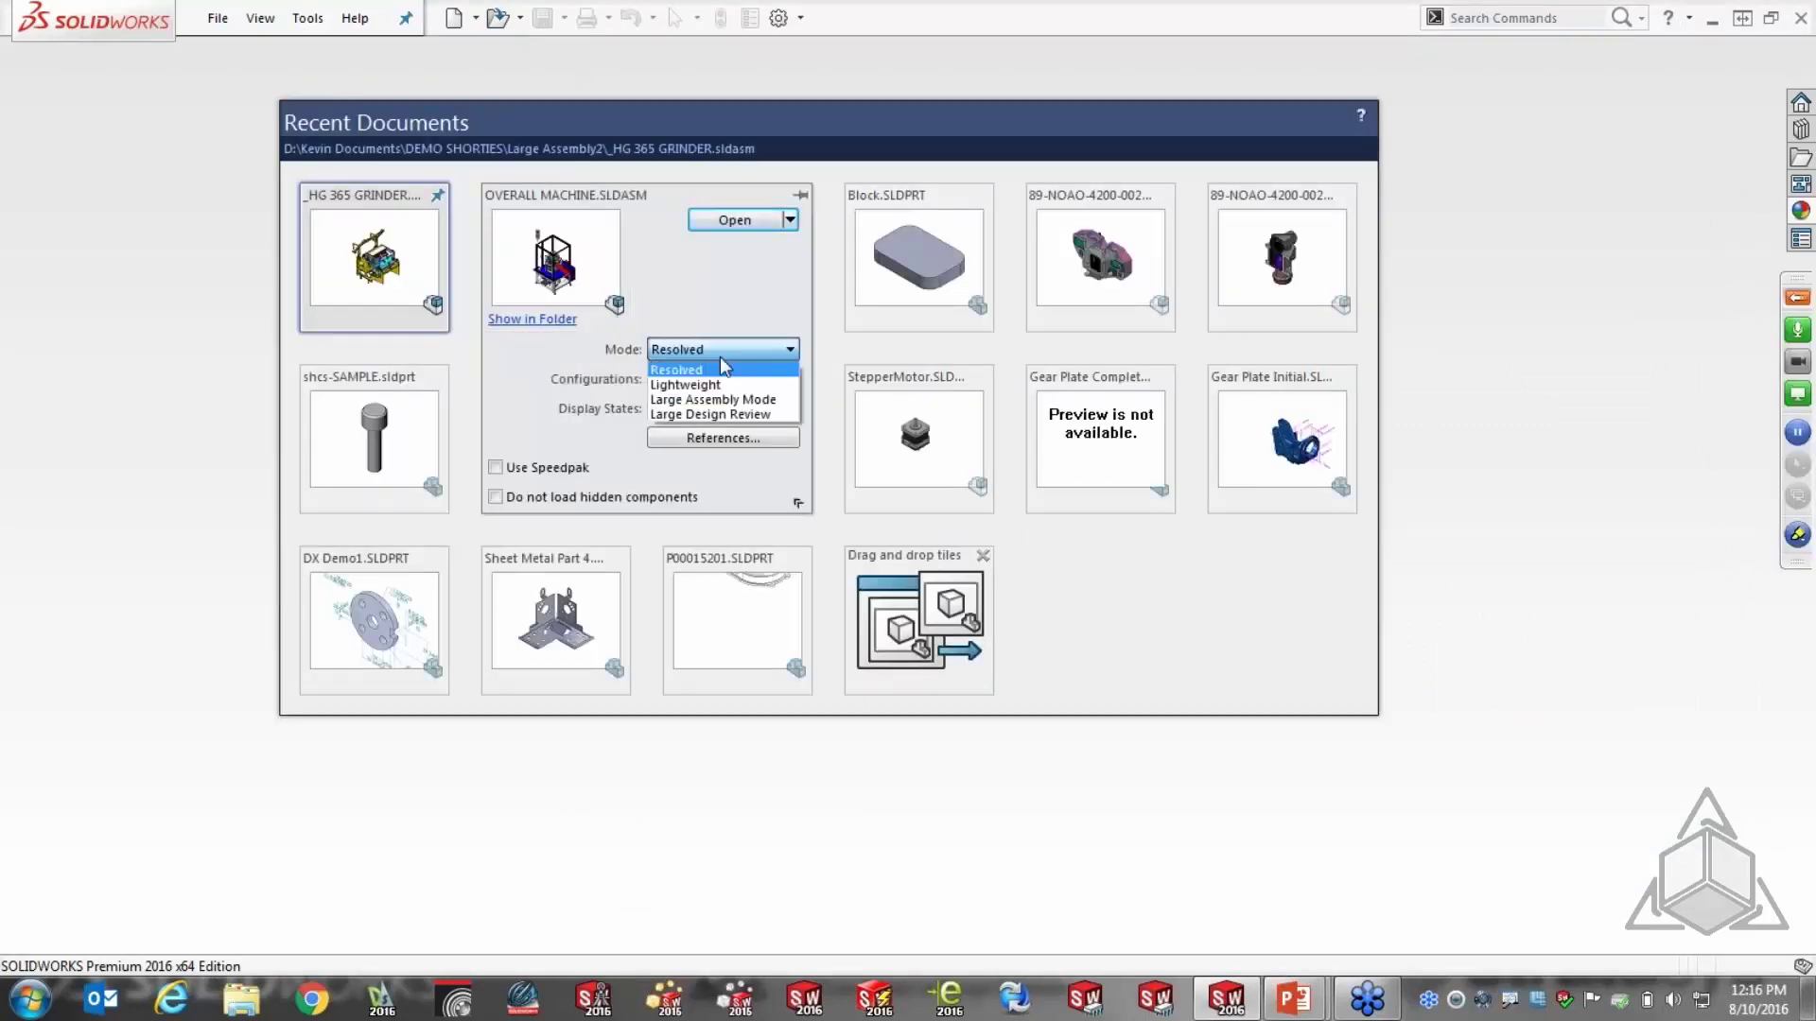
click(718, 379)
click(736, 220)
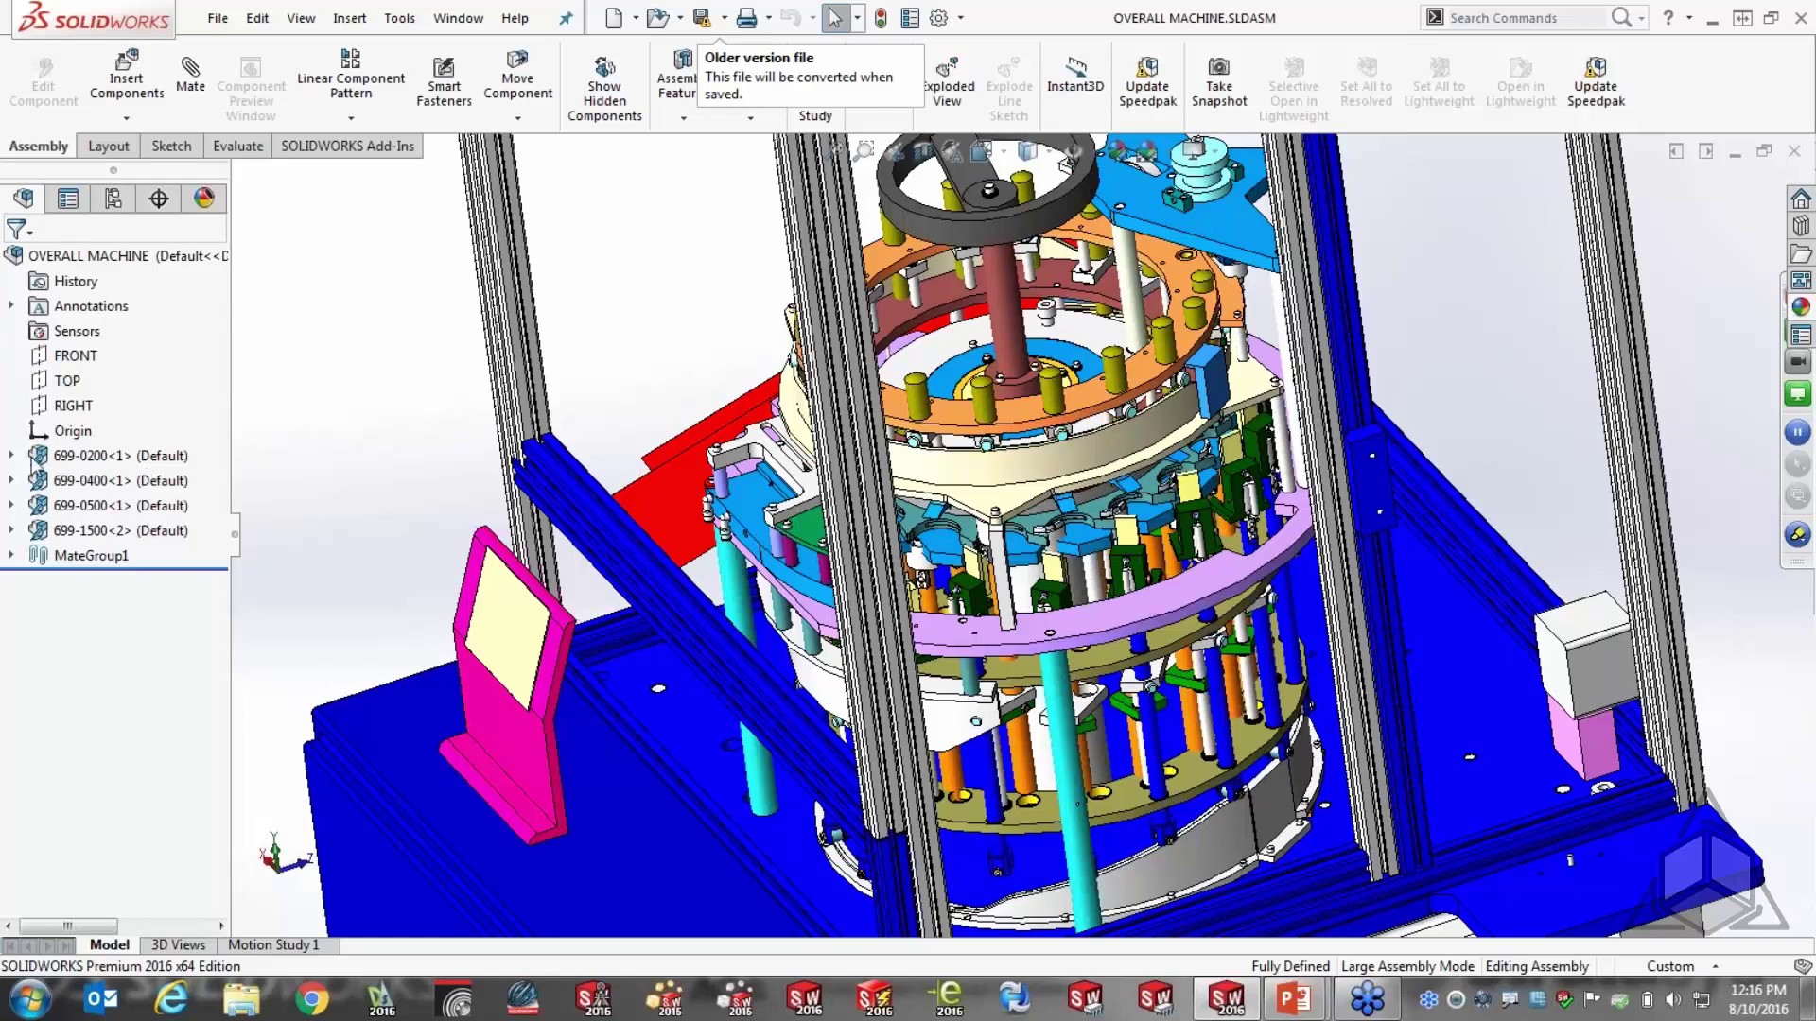
Expand 699-0200 and browse its components, including the first shcs screw
click(11, 456)
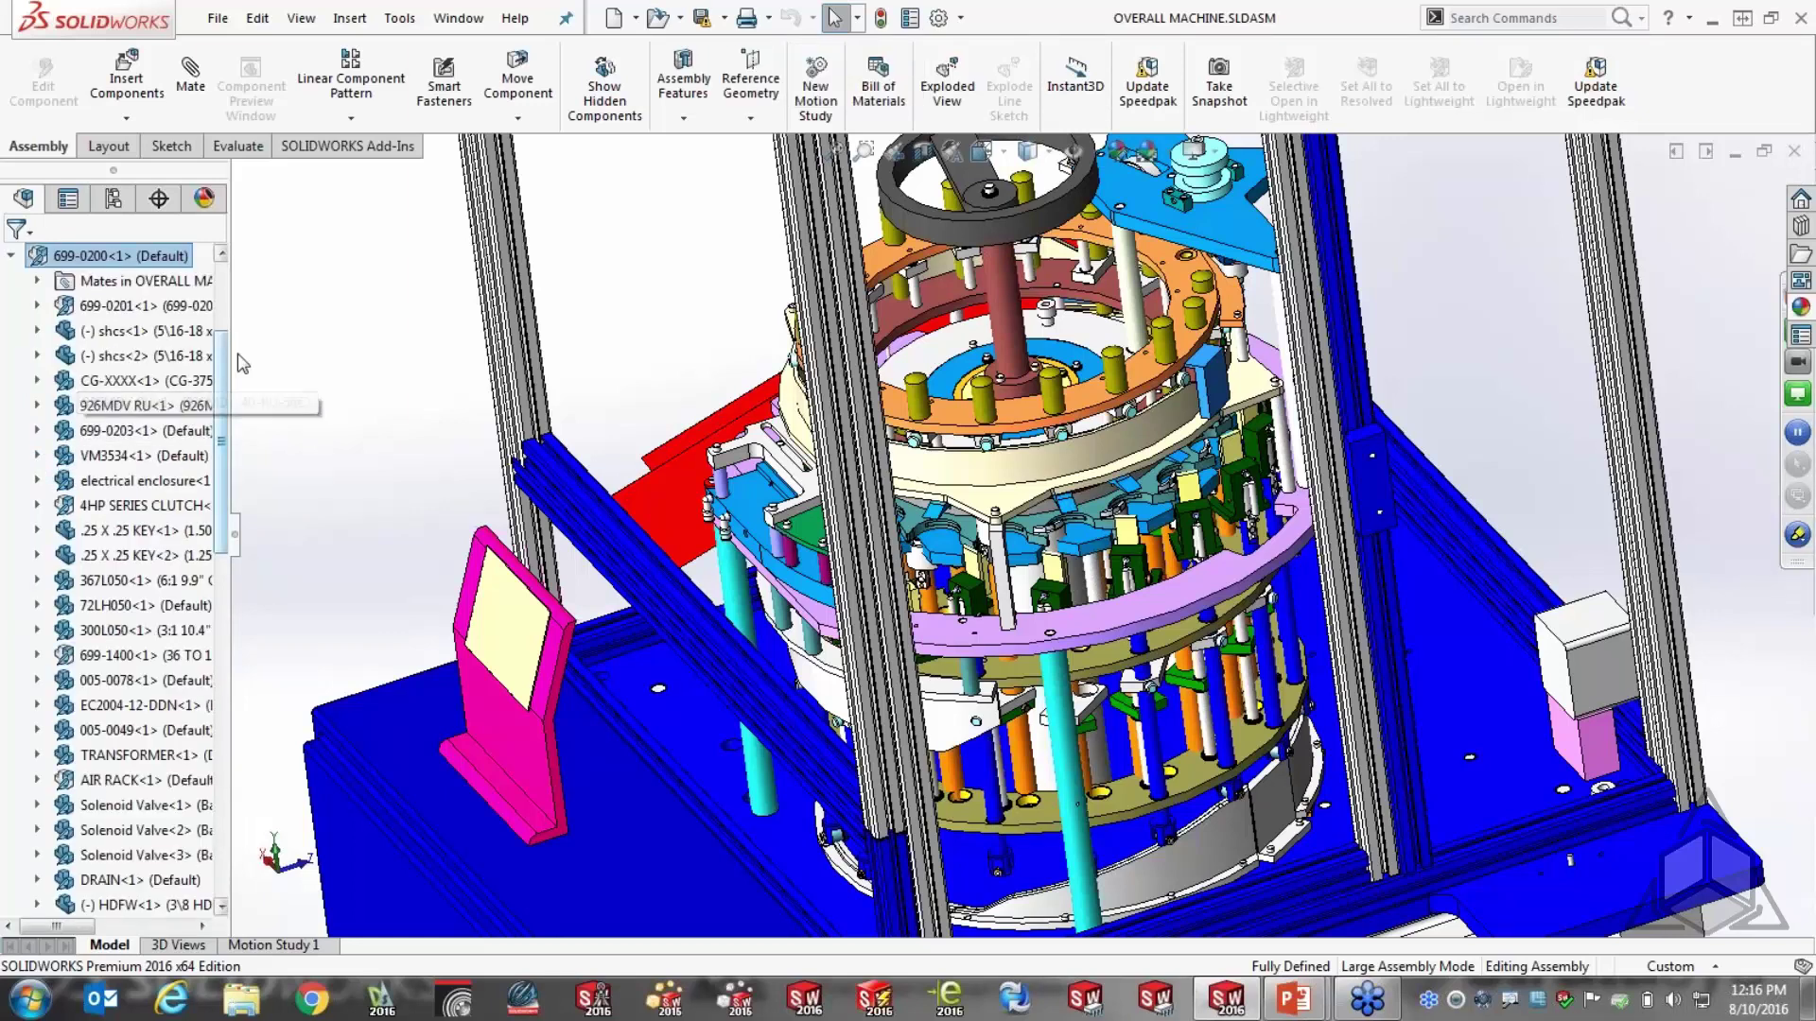
scroll(230, 379, down, 1)
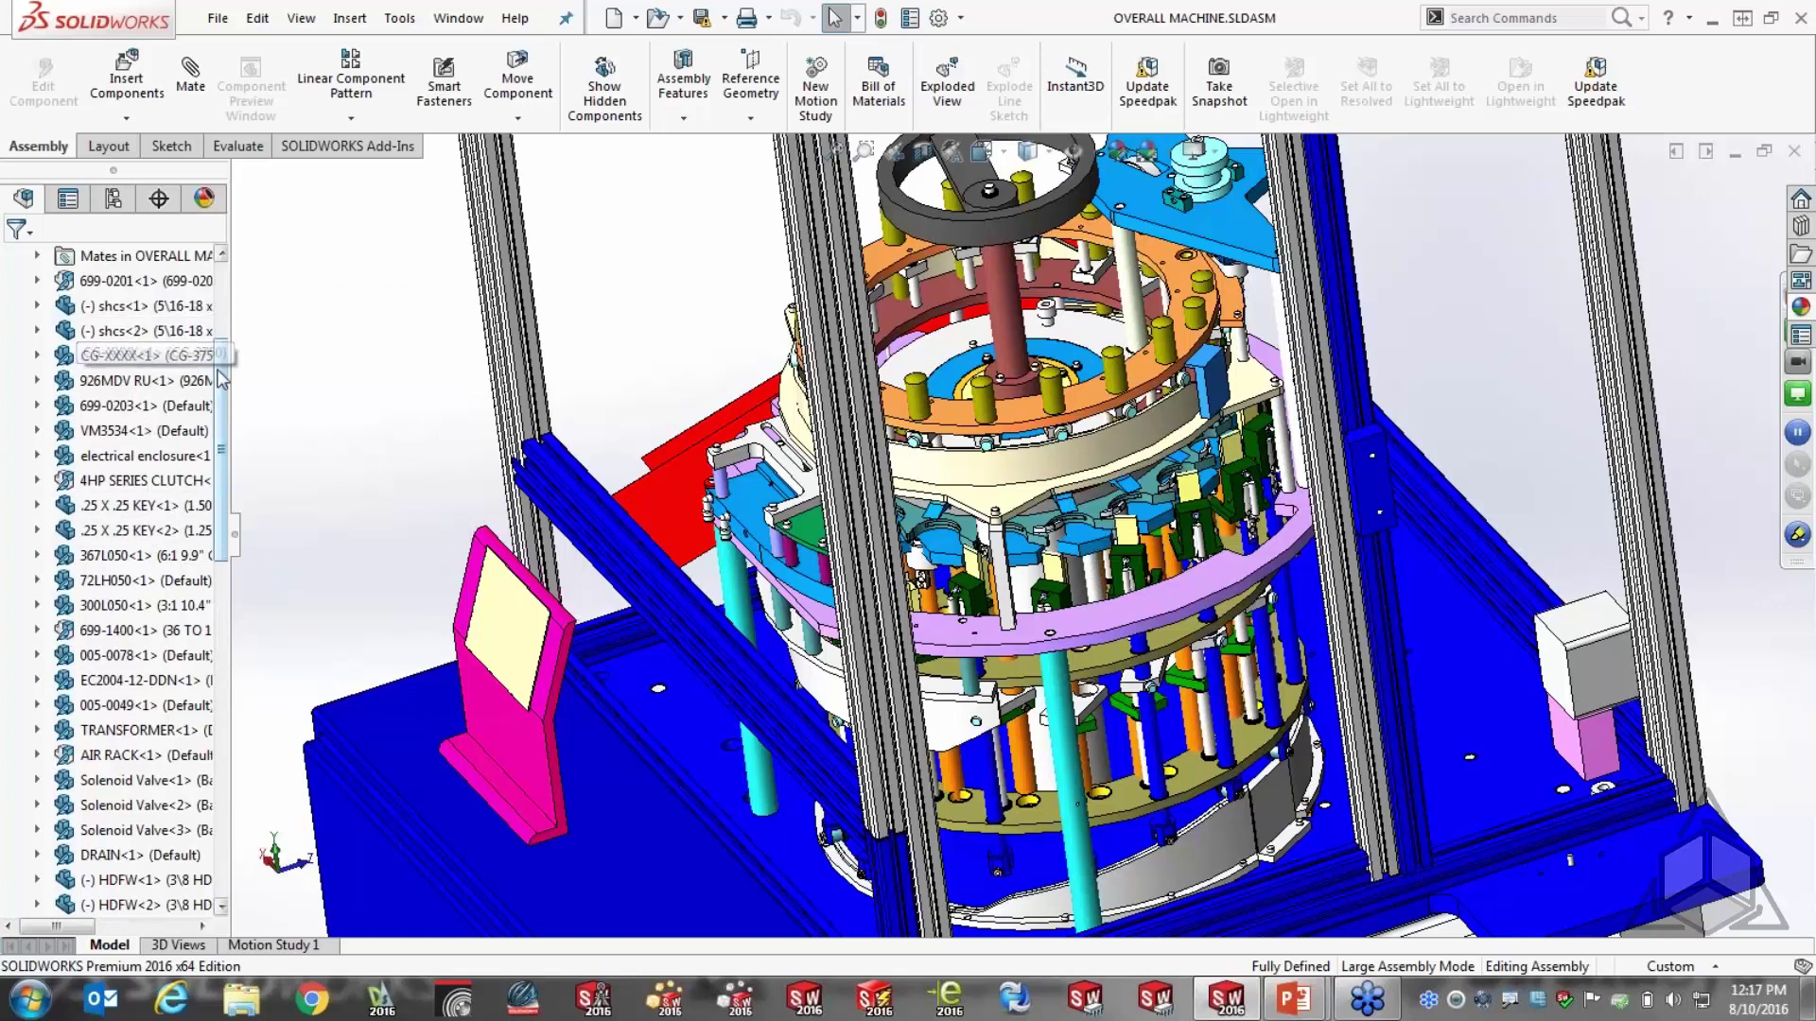
drag(225, 380, 227, 307)
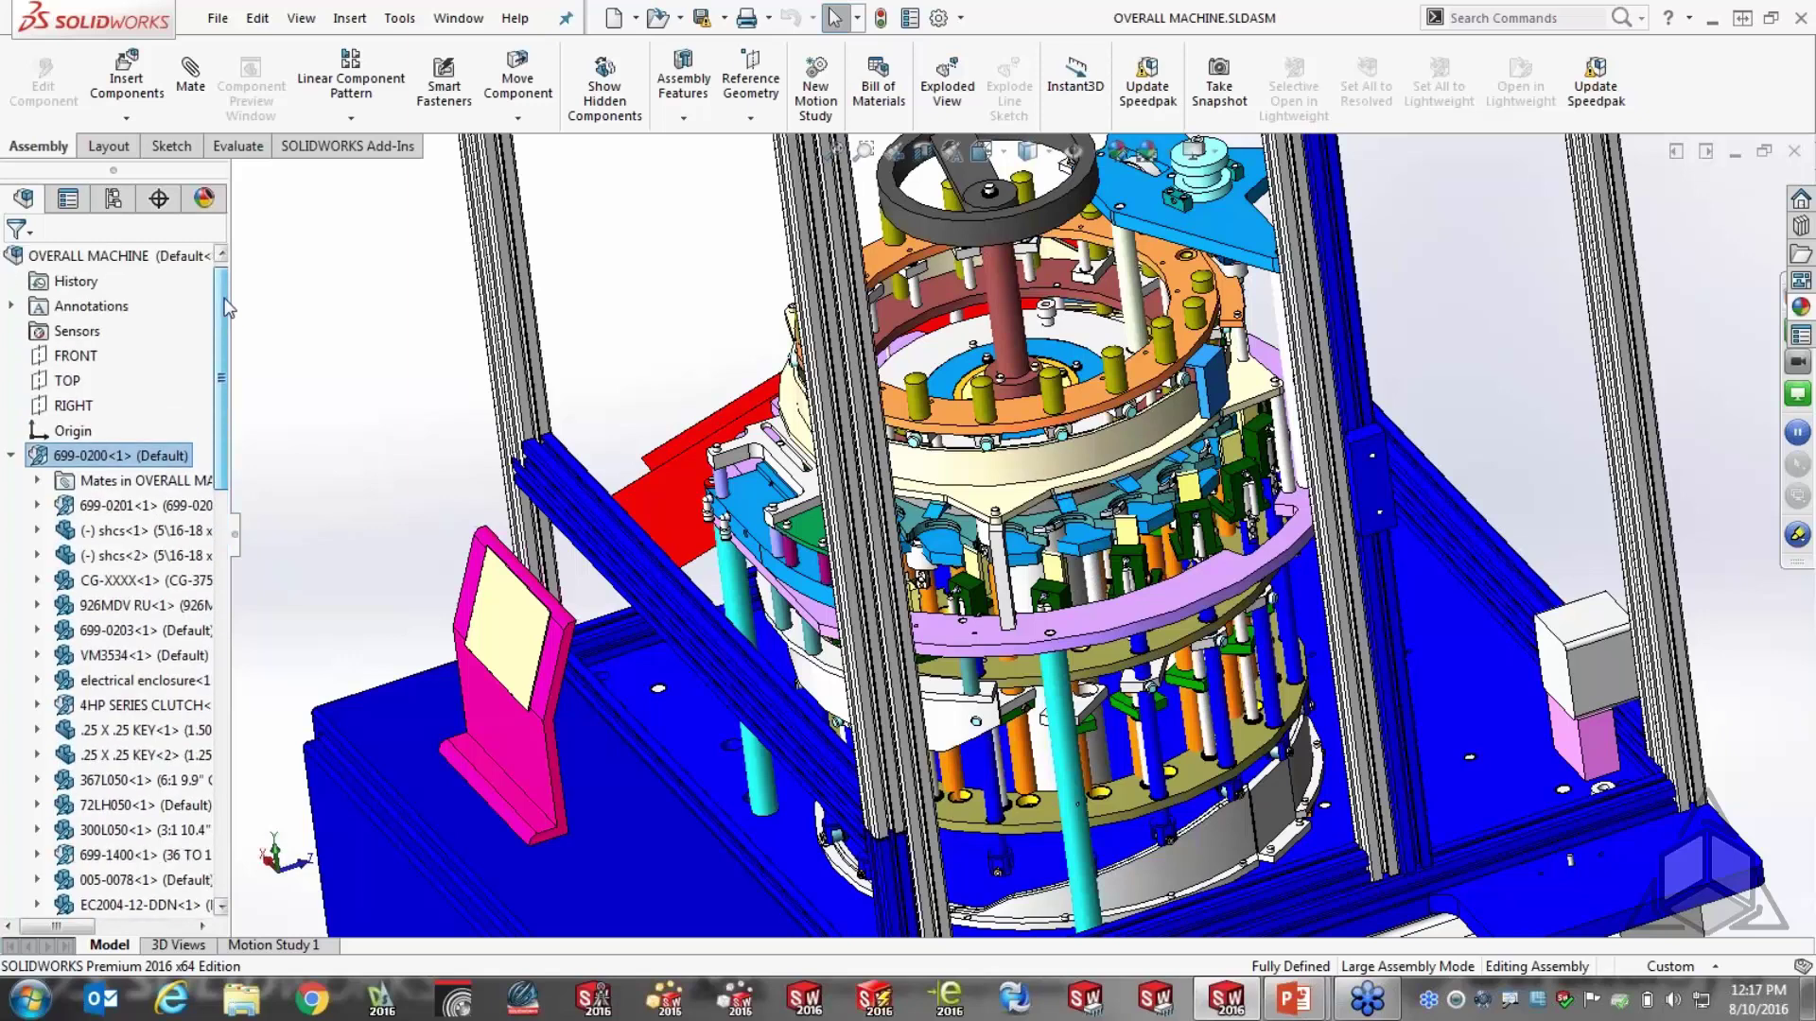
right_click(142, 533)
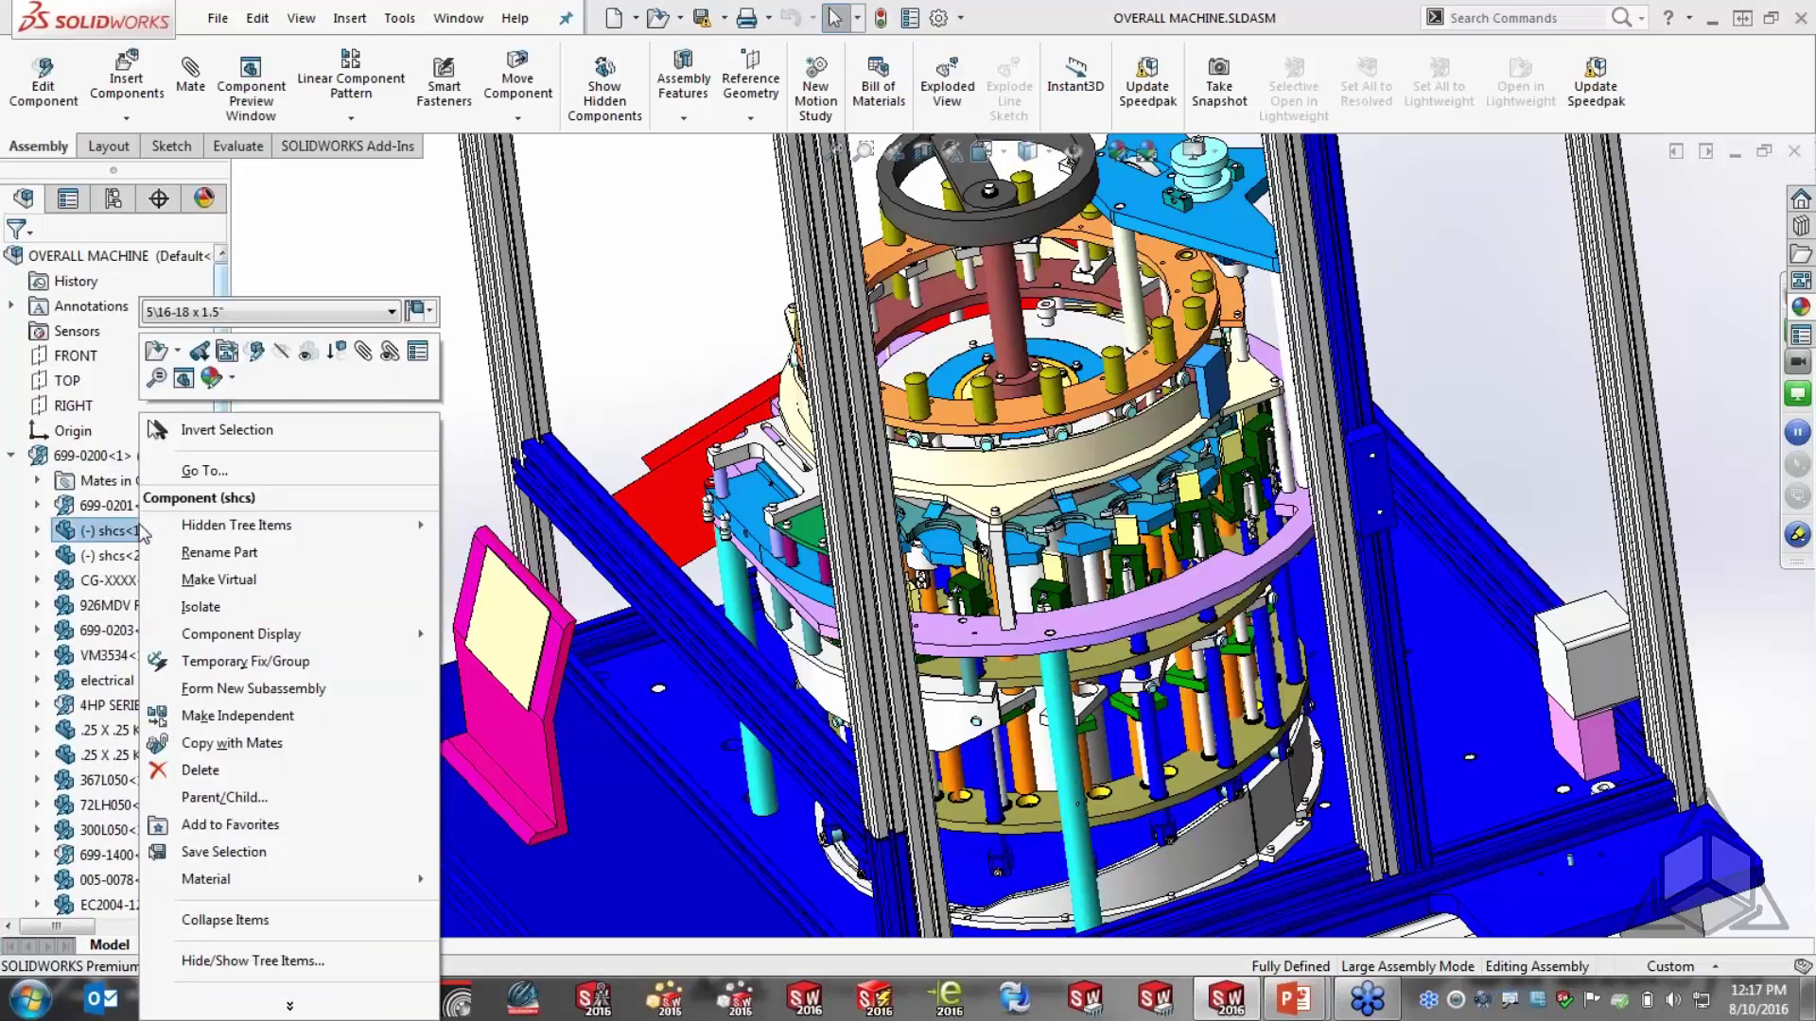
Try setting 699-0200 to lightweight, cancel the save prompt, and close OVERALL MACHINE
right_click(102, 458)
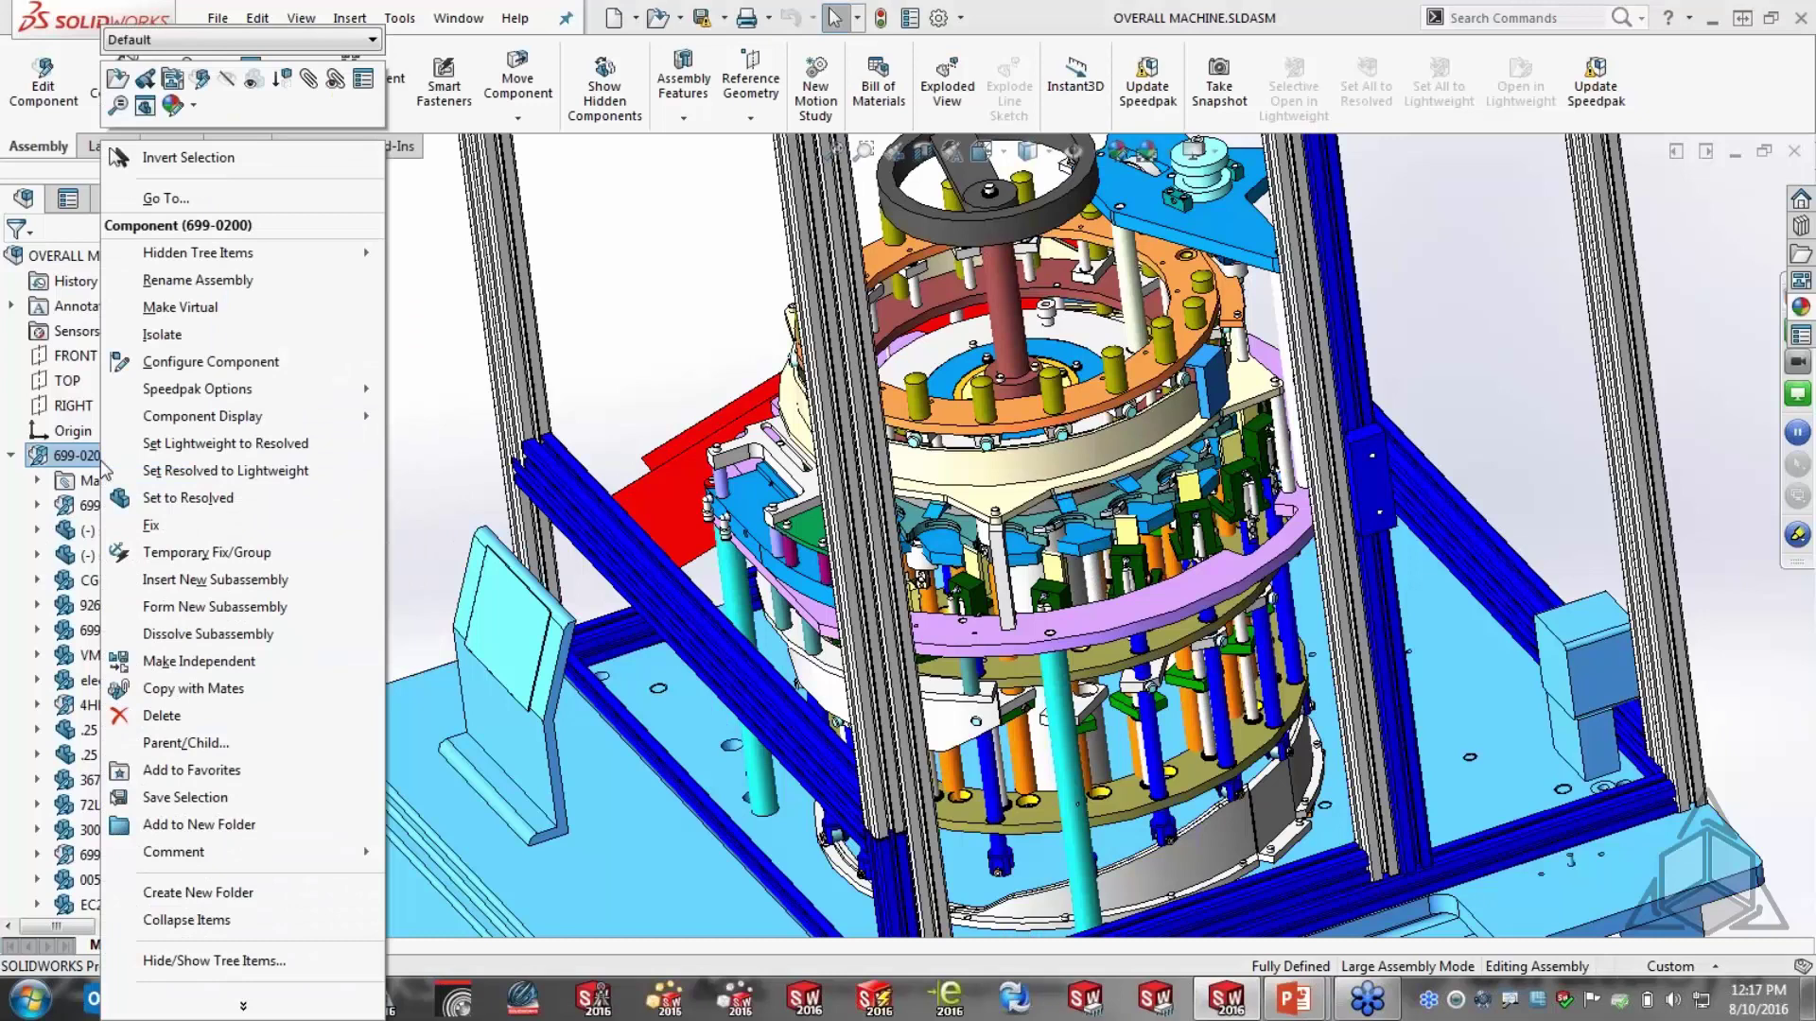
click(240, 472)
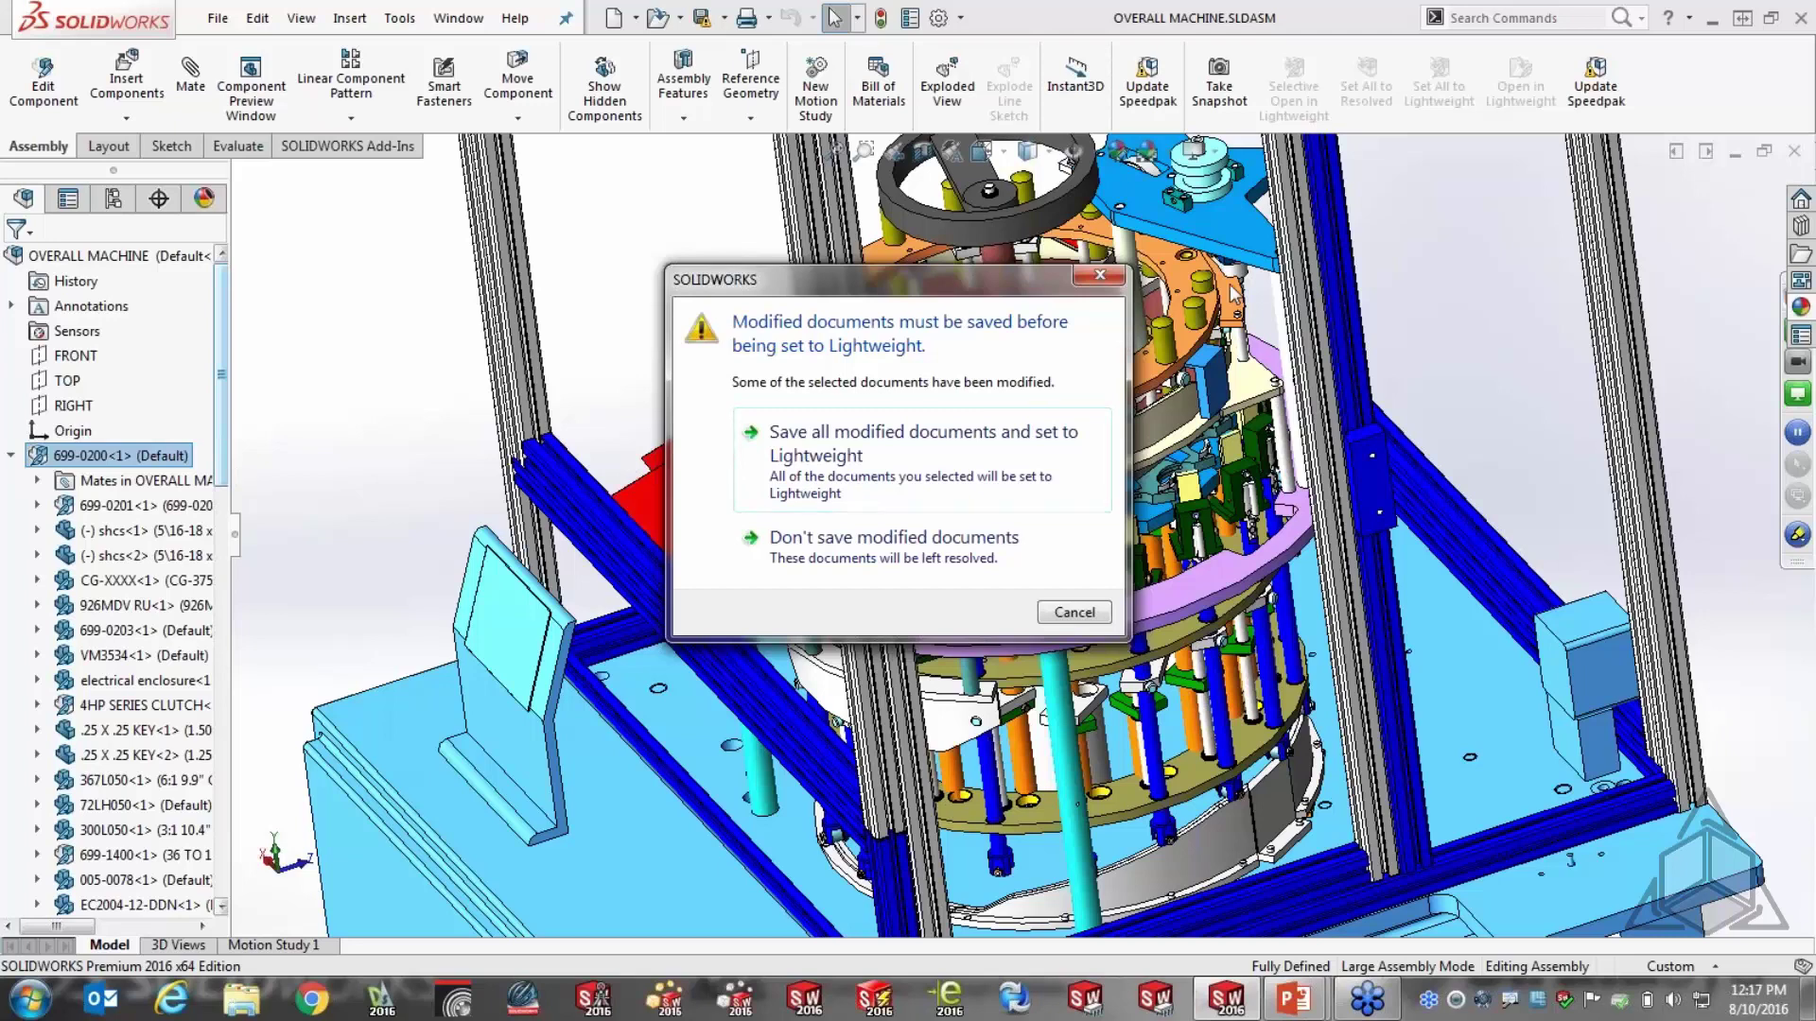
click(1099, 276)
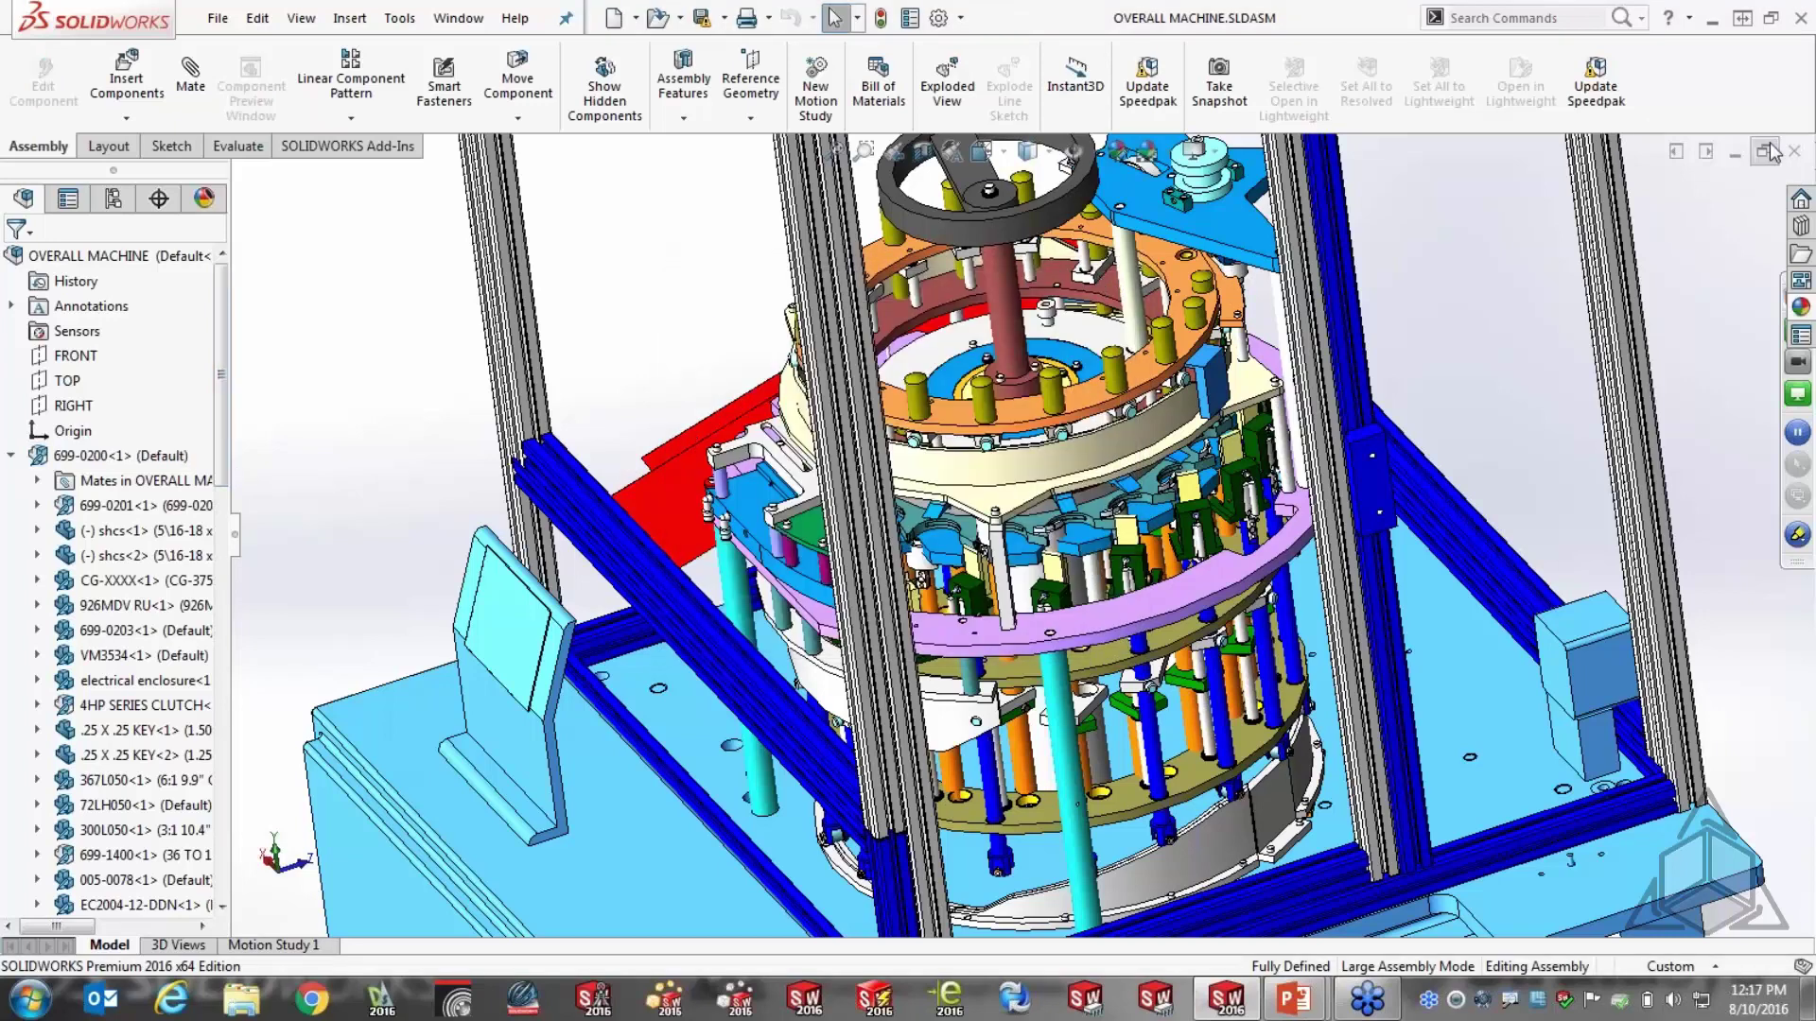
click(1795, 153)
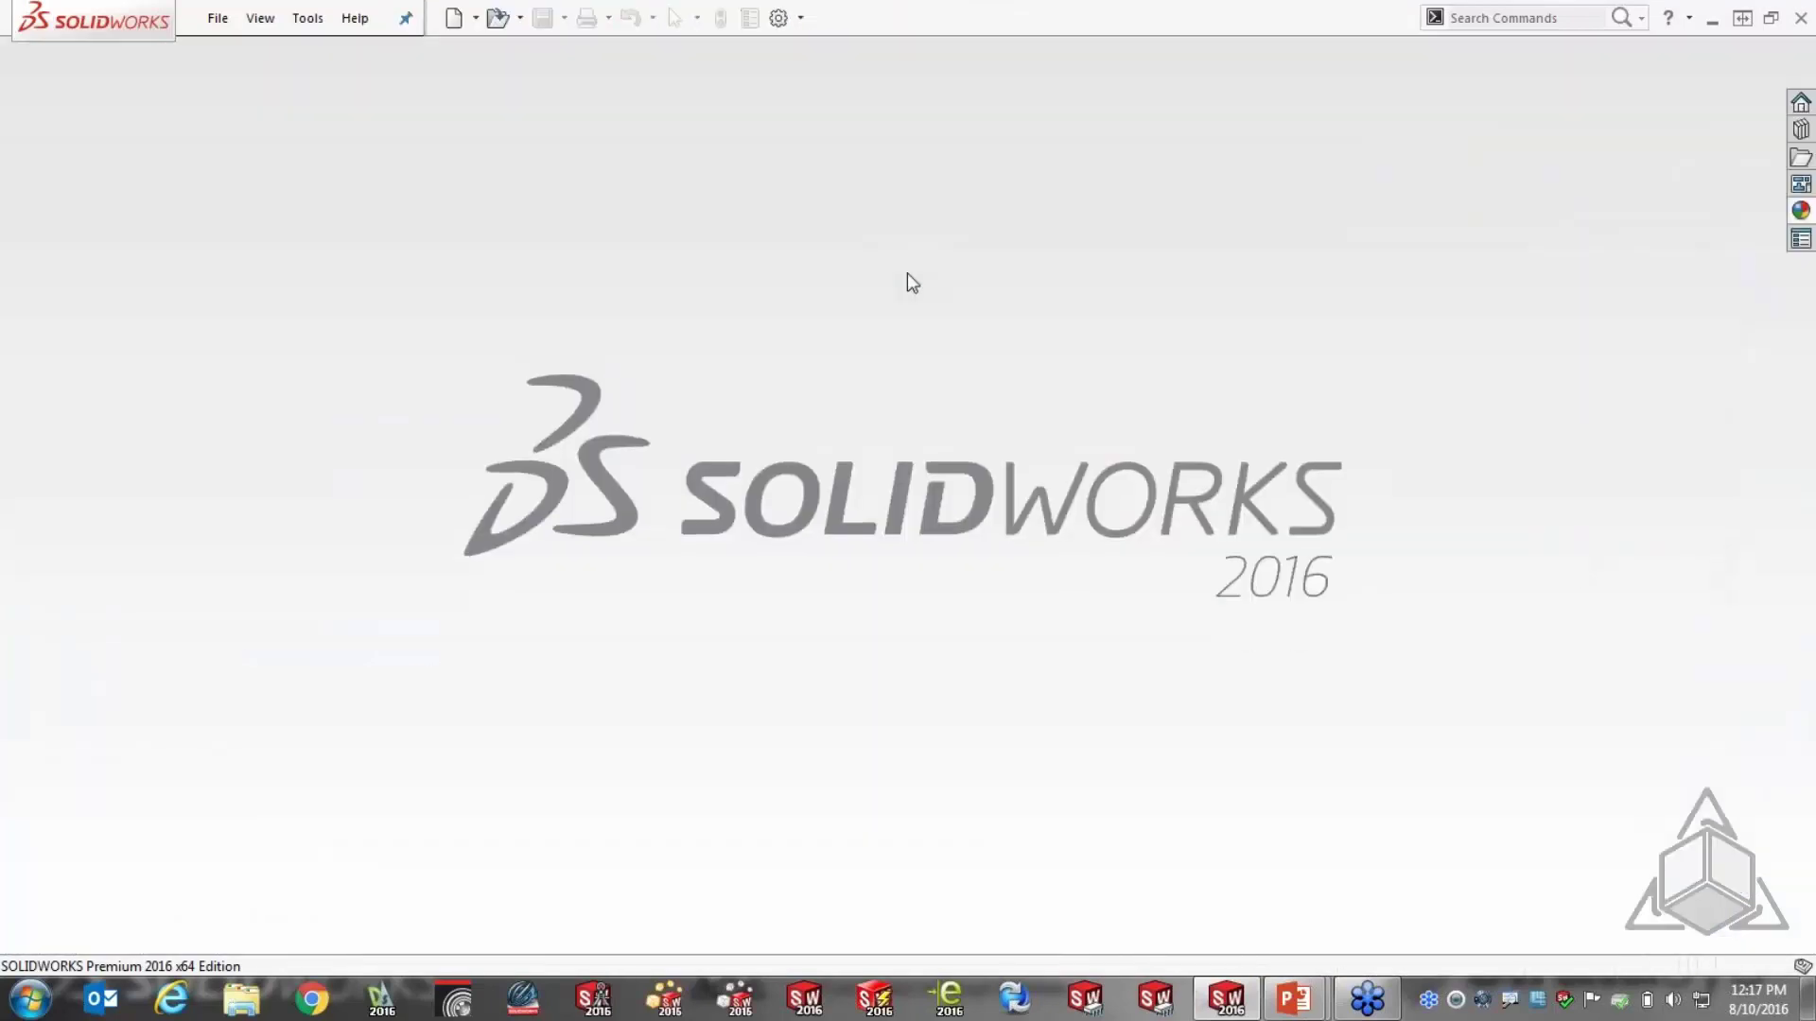
In System Options > Performance, set 'Check out-of-date lightweight components' to Indicate
click(800, 17)
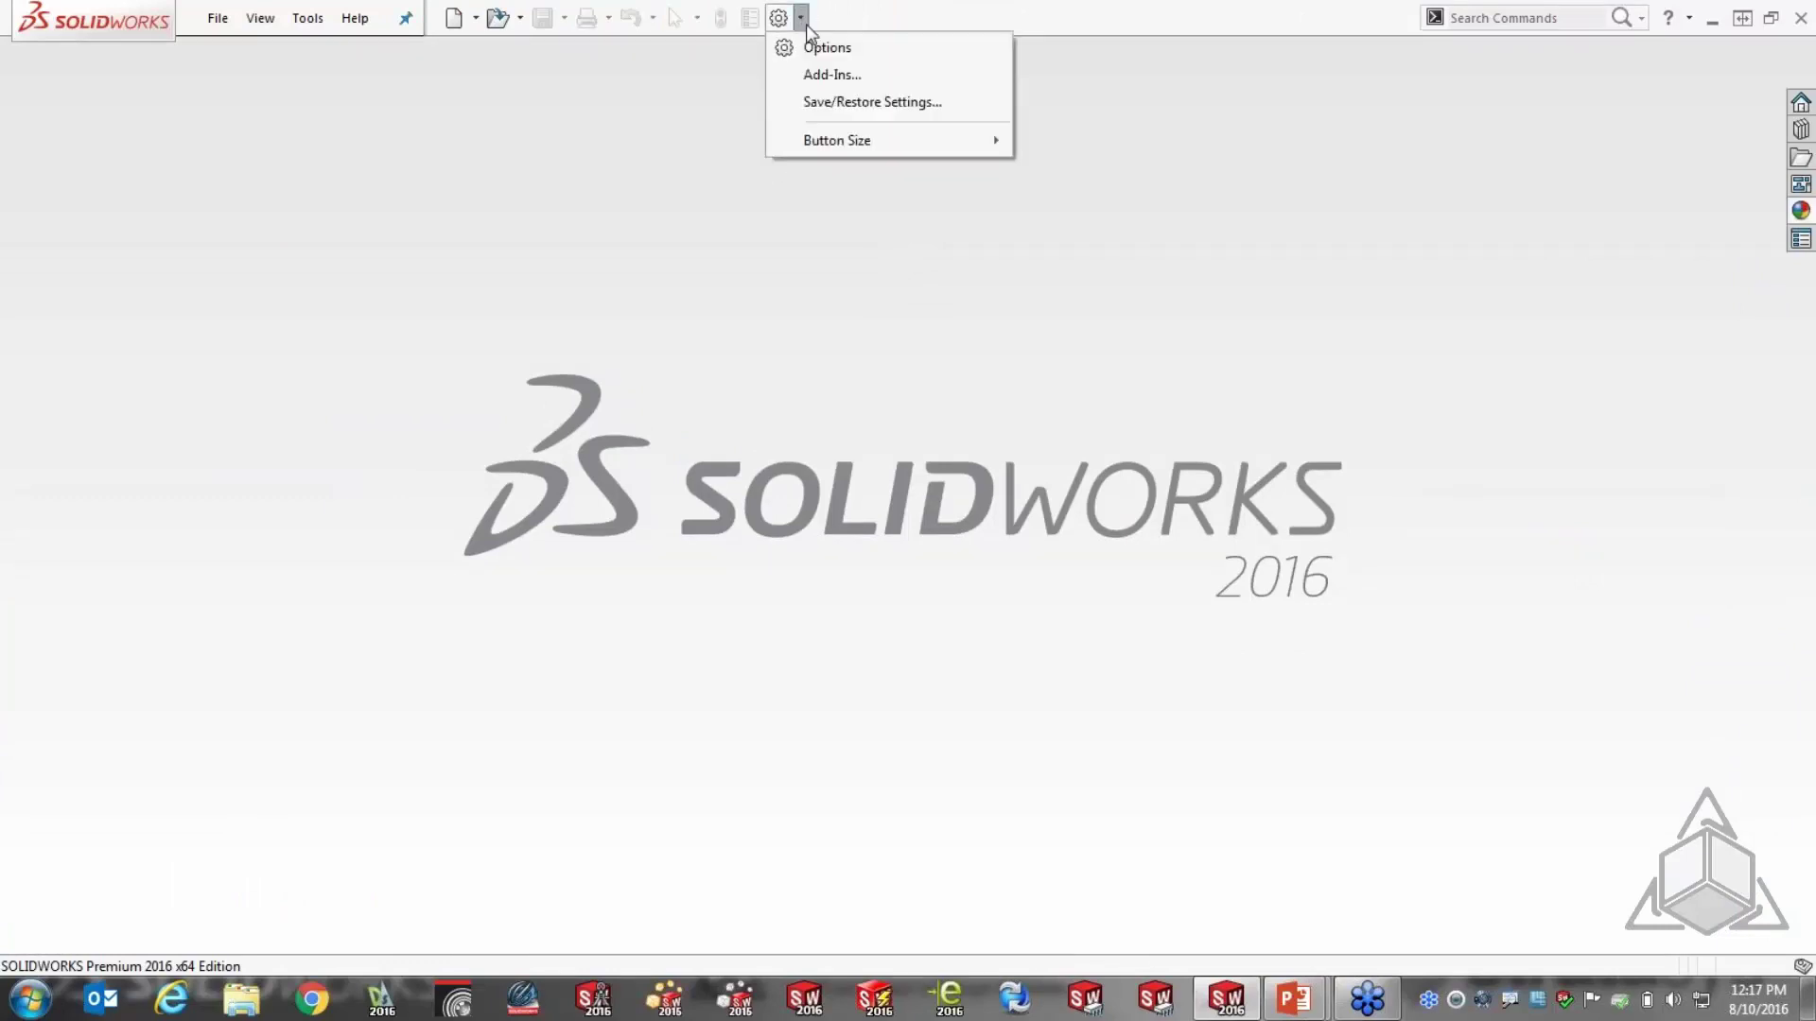
click(819, 47)
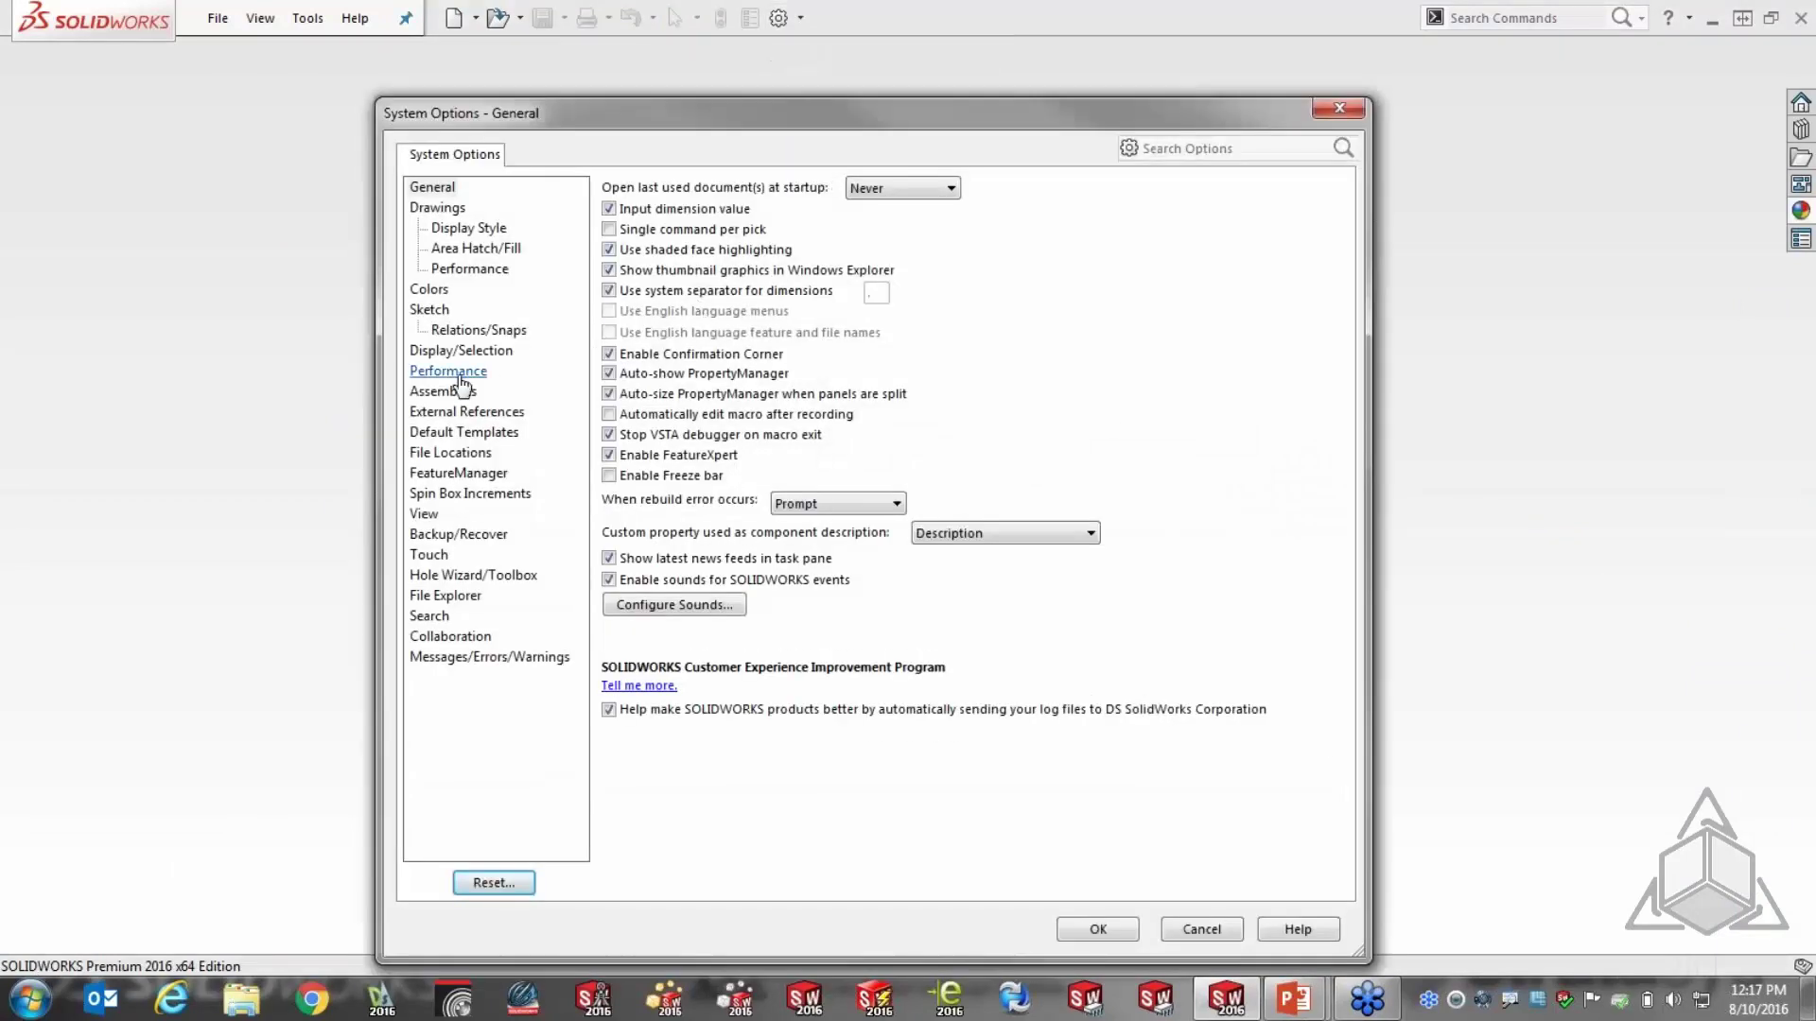
click(454, 371)
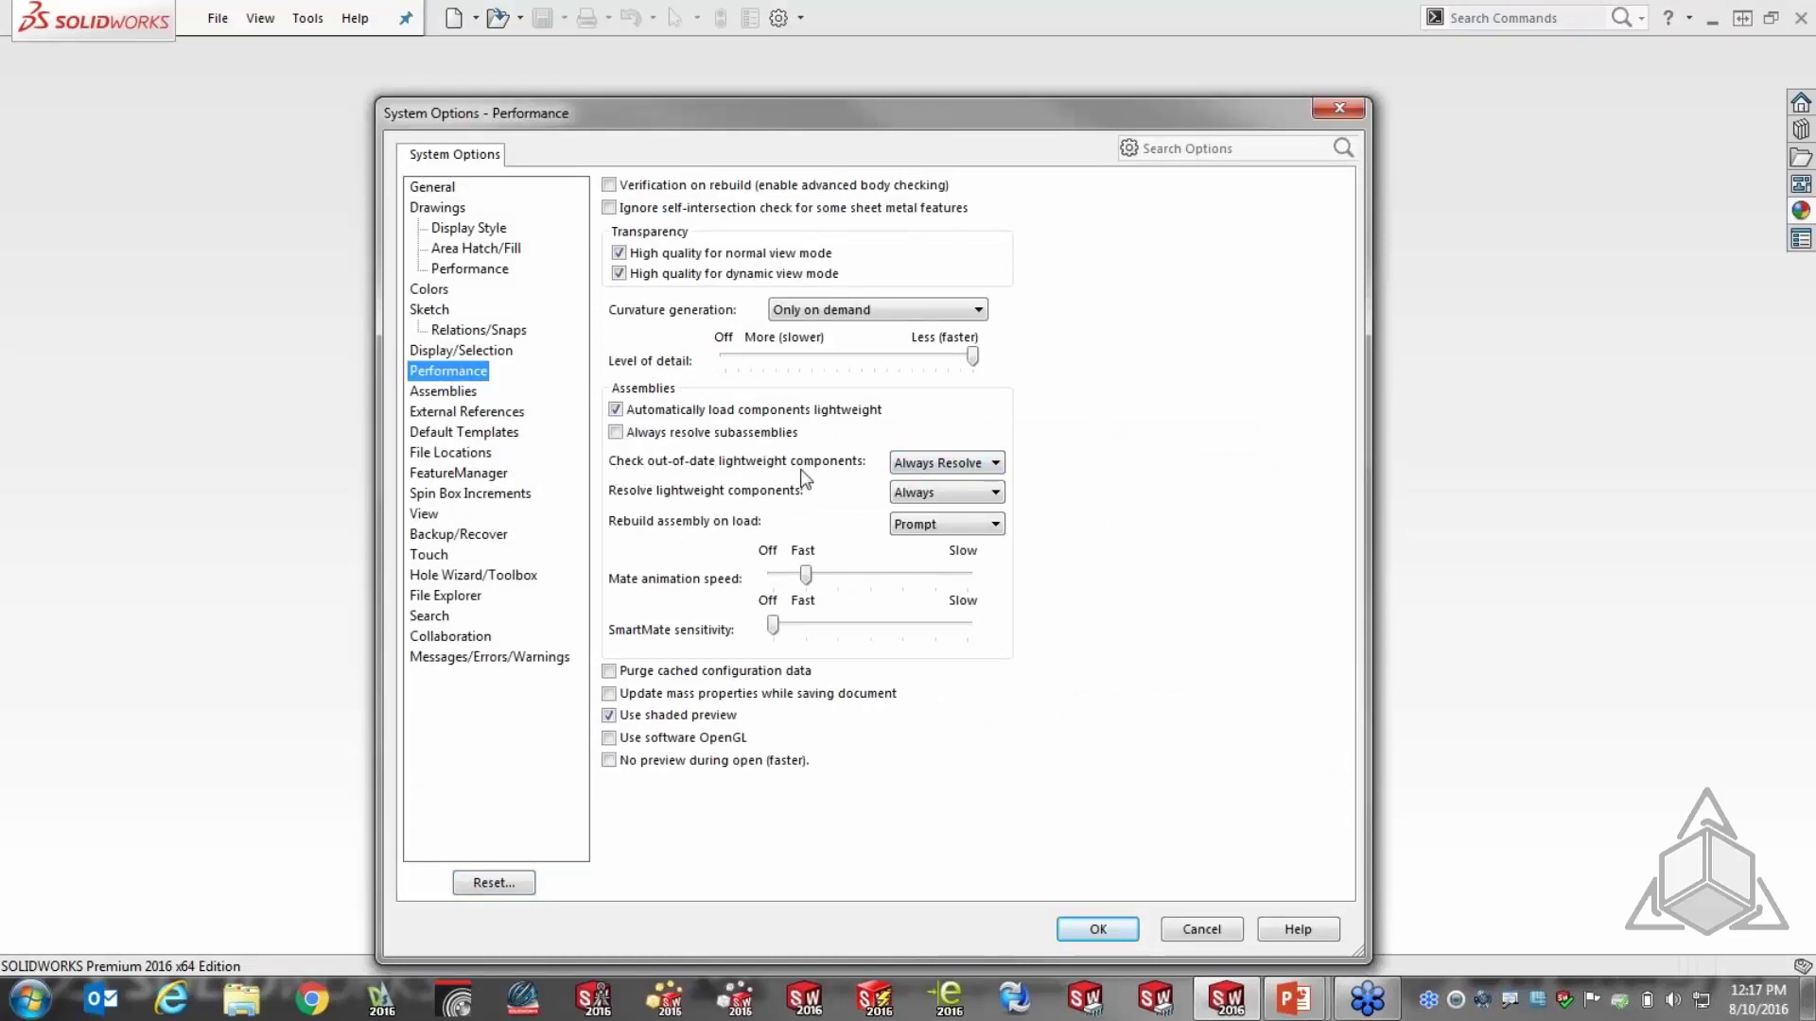
click(996, 465)
click(931, 499)
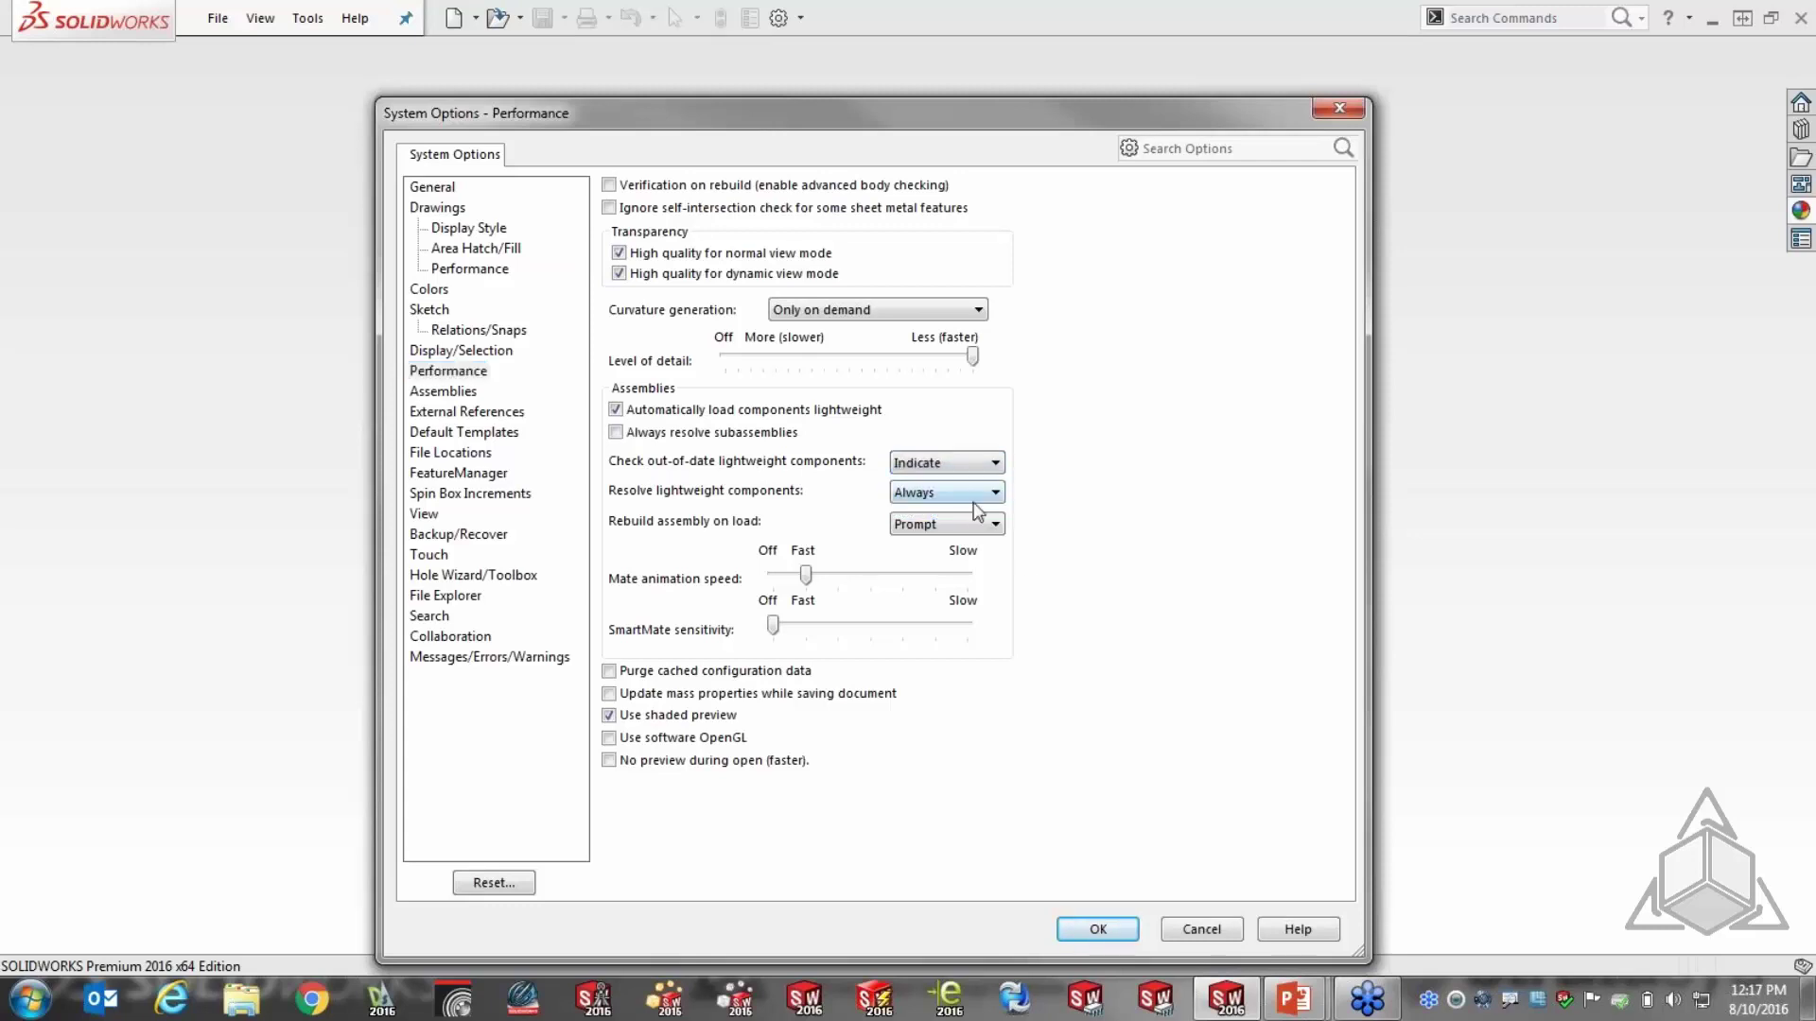
click(1097, 928)
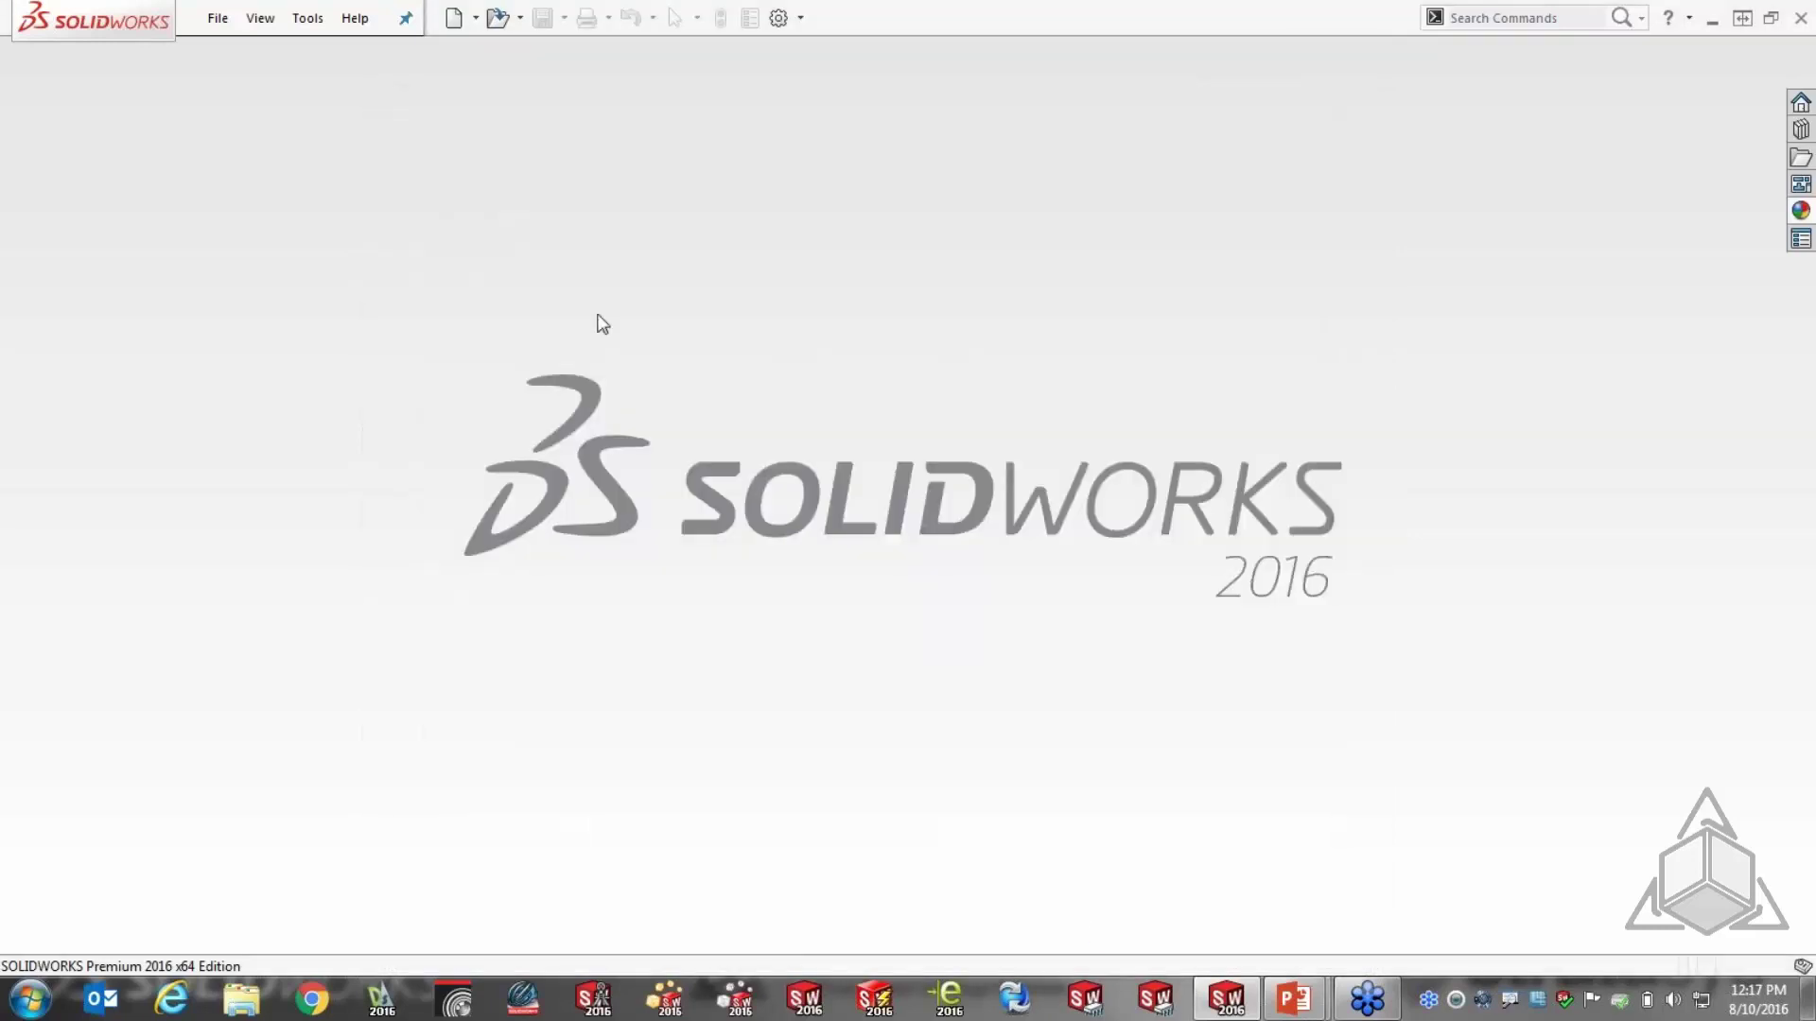
Open Sample.SLDASM from the Light folder in Lightweight mode, then close it
click(217, 18)
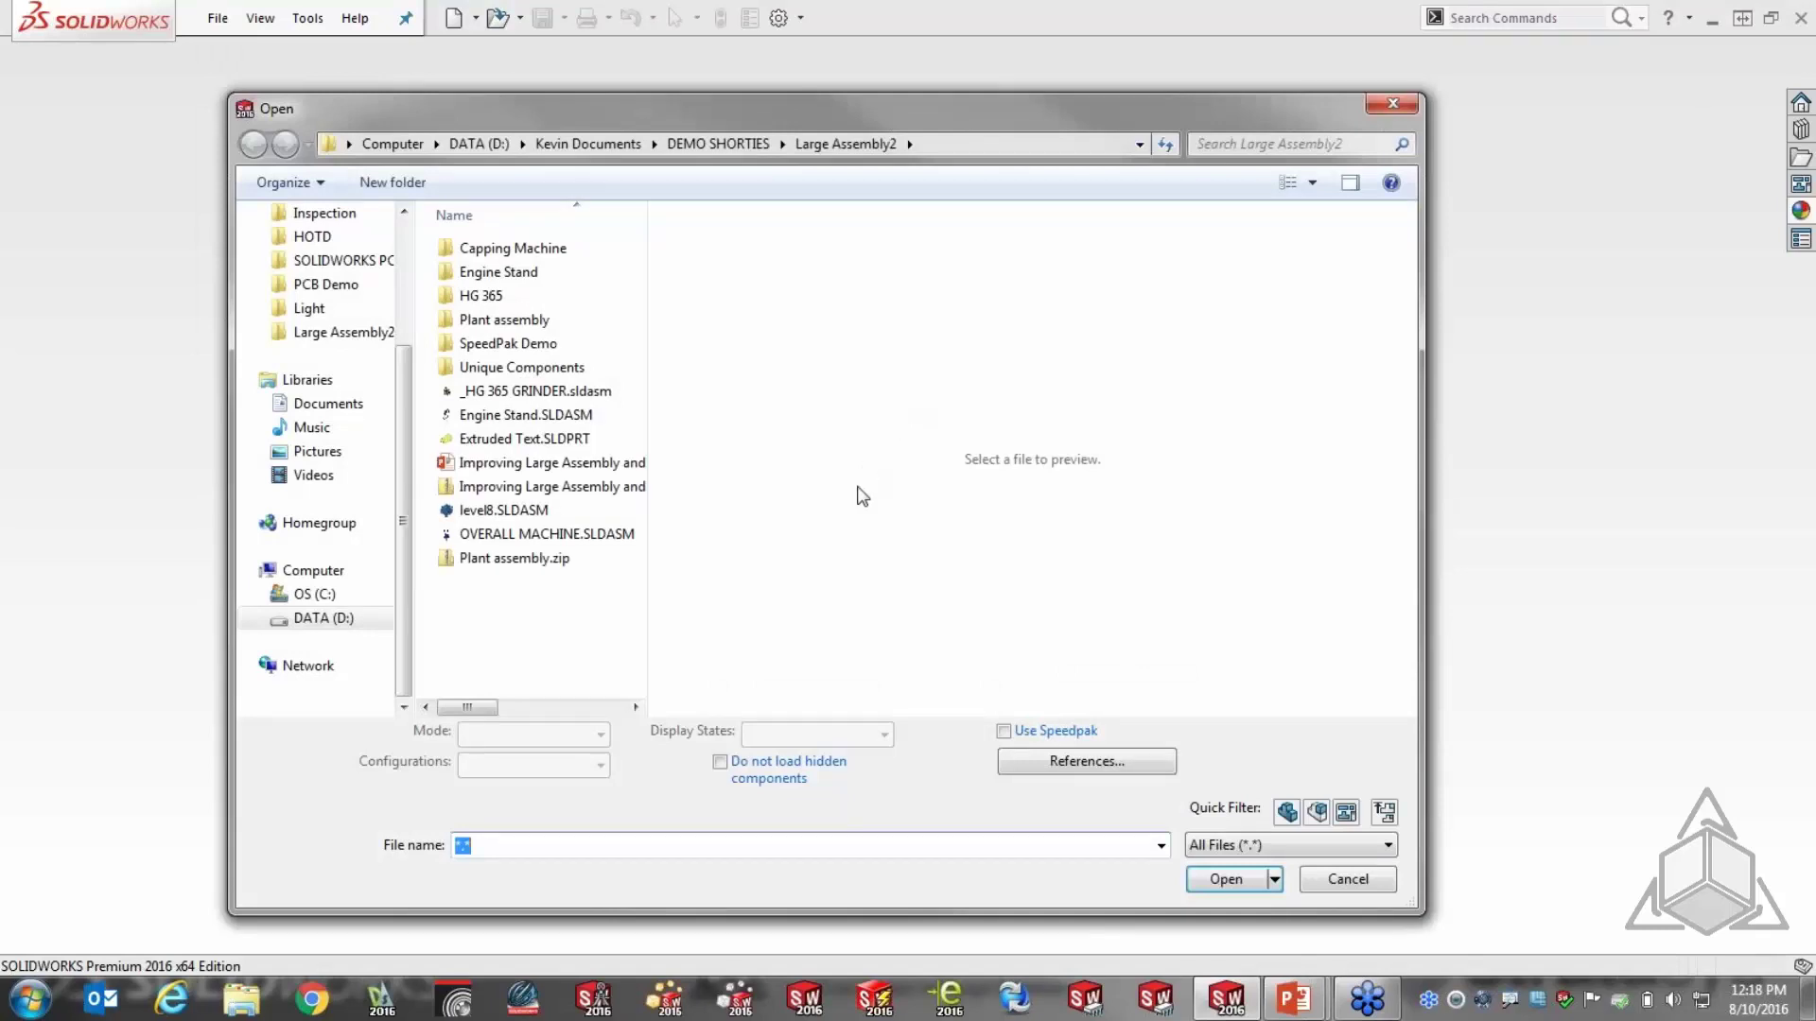
click(310, 309)
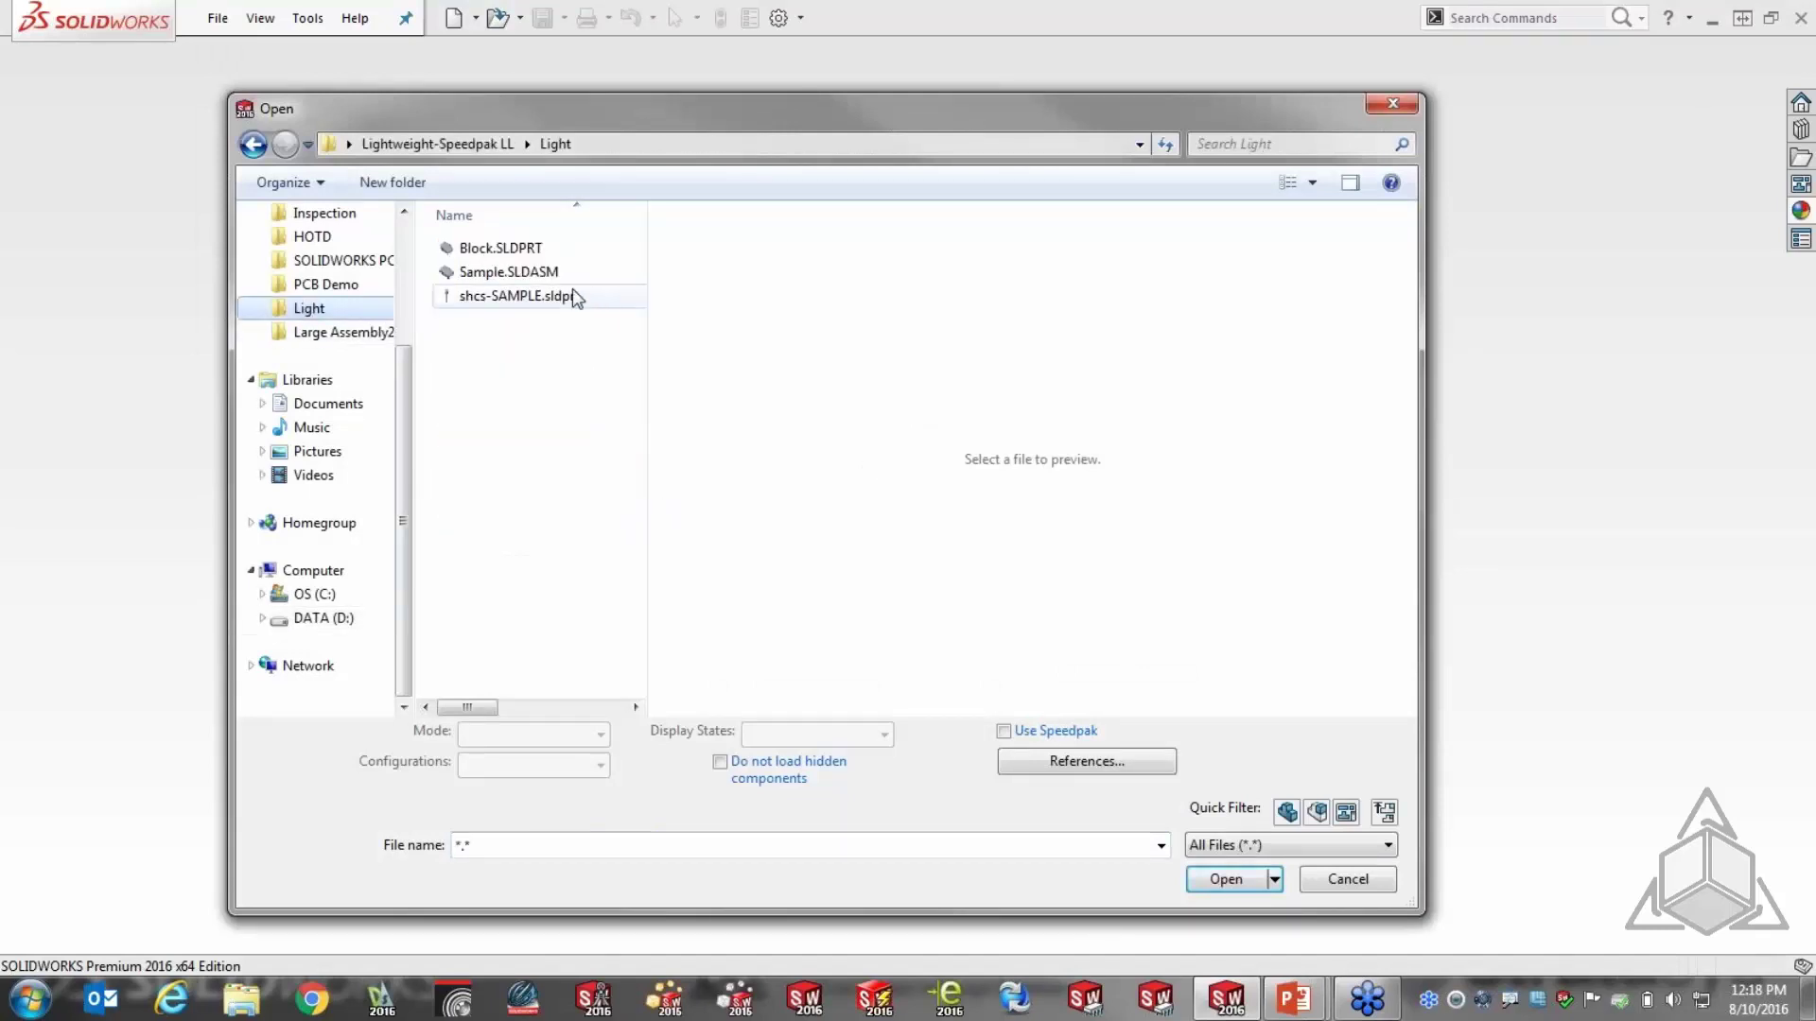
click(523, 274)
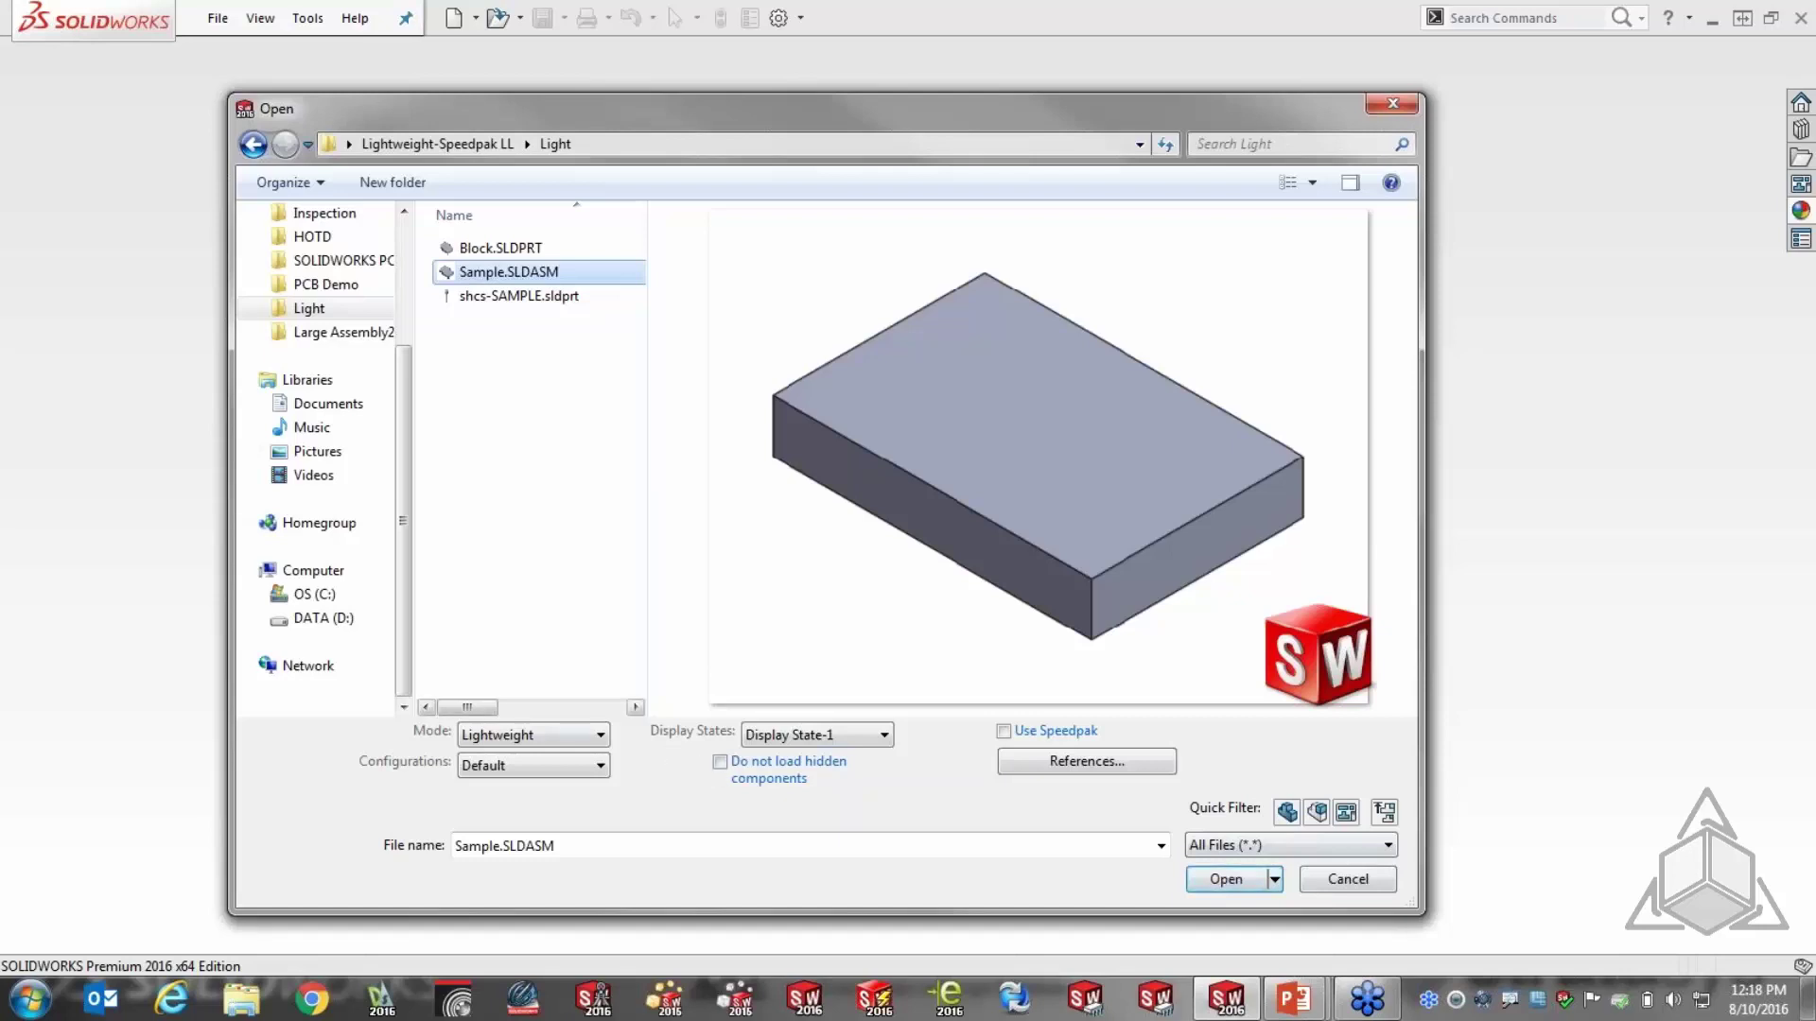
click(1250, 879)
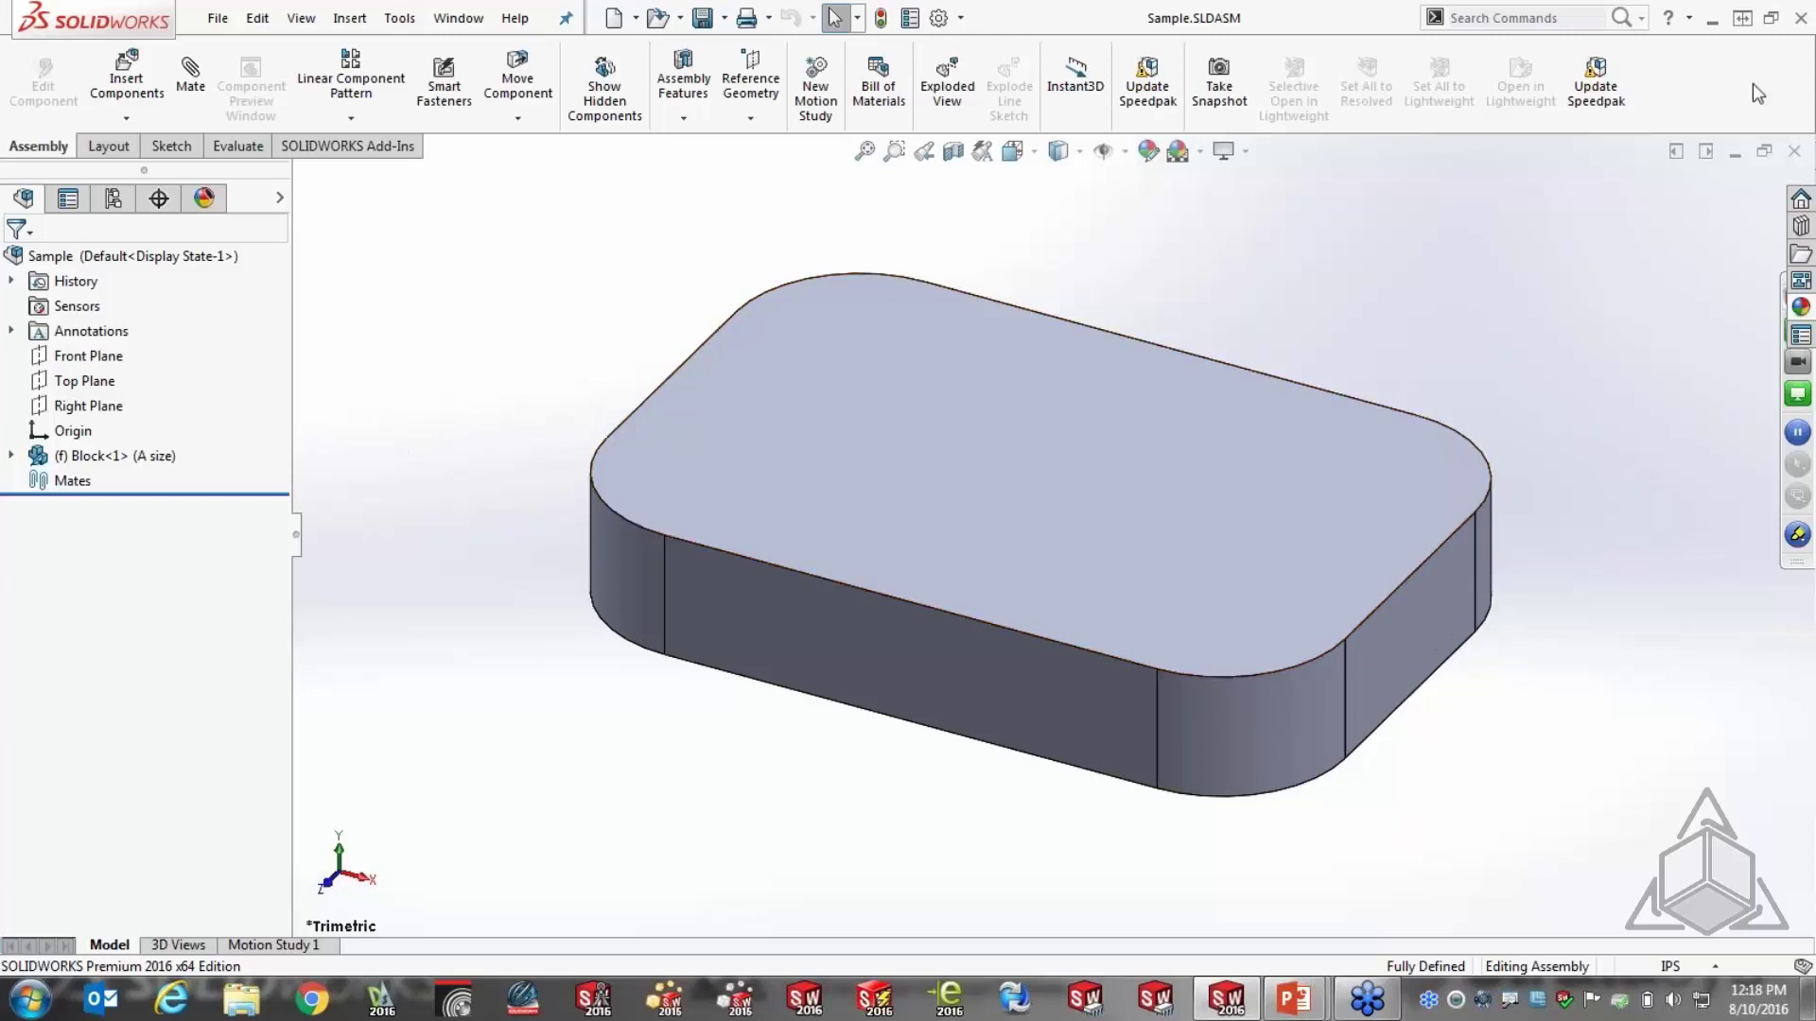
click(1792, 157)
Open the Block part and add a new B Size configuration
click(217, 18)
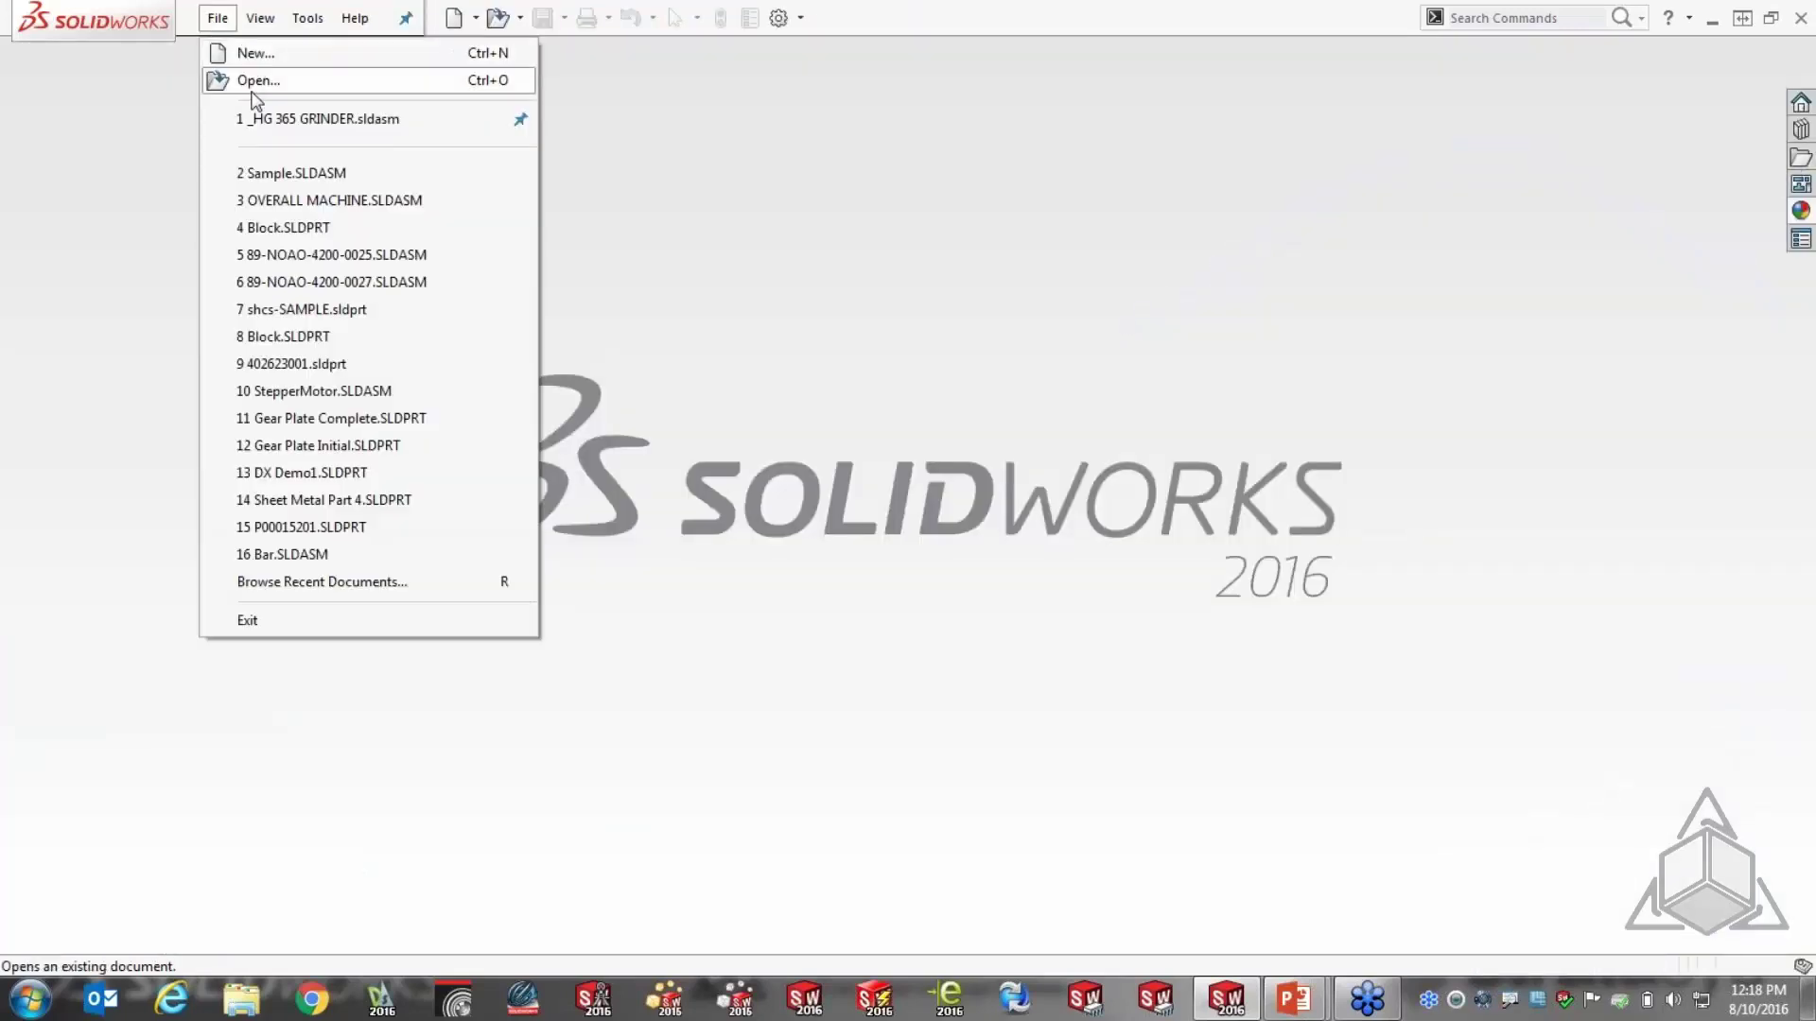
click(252, 91)
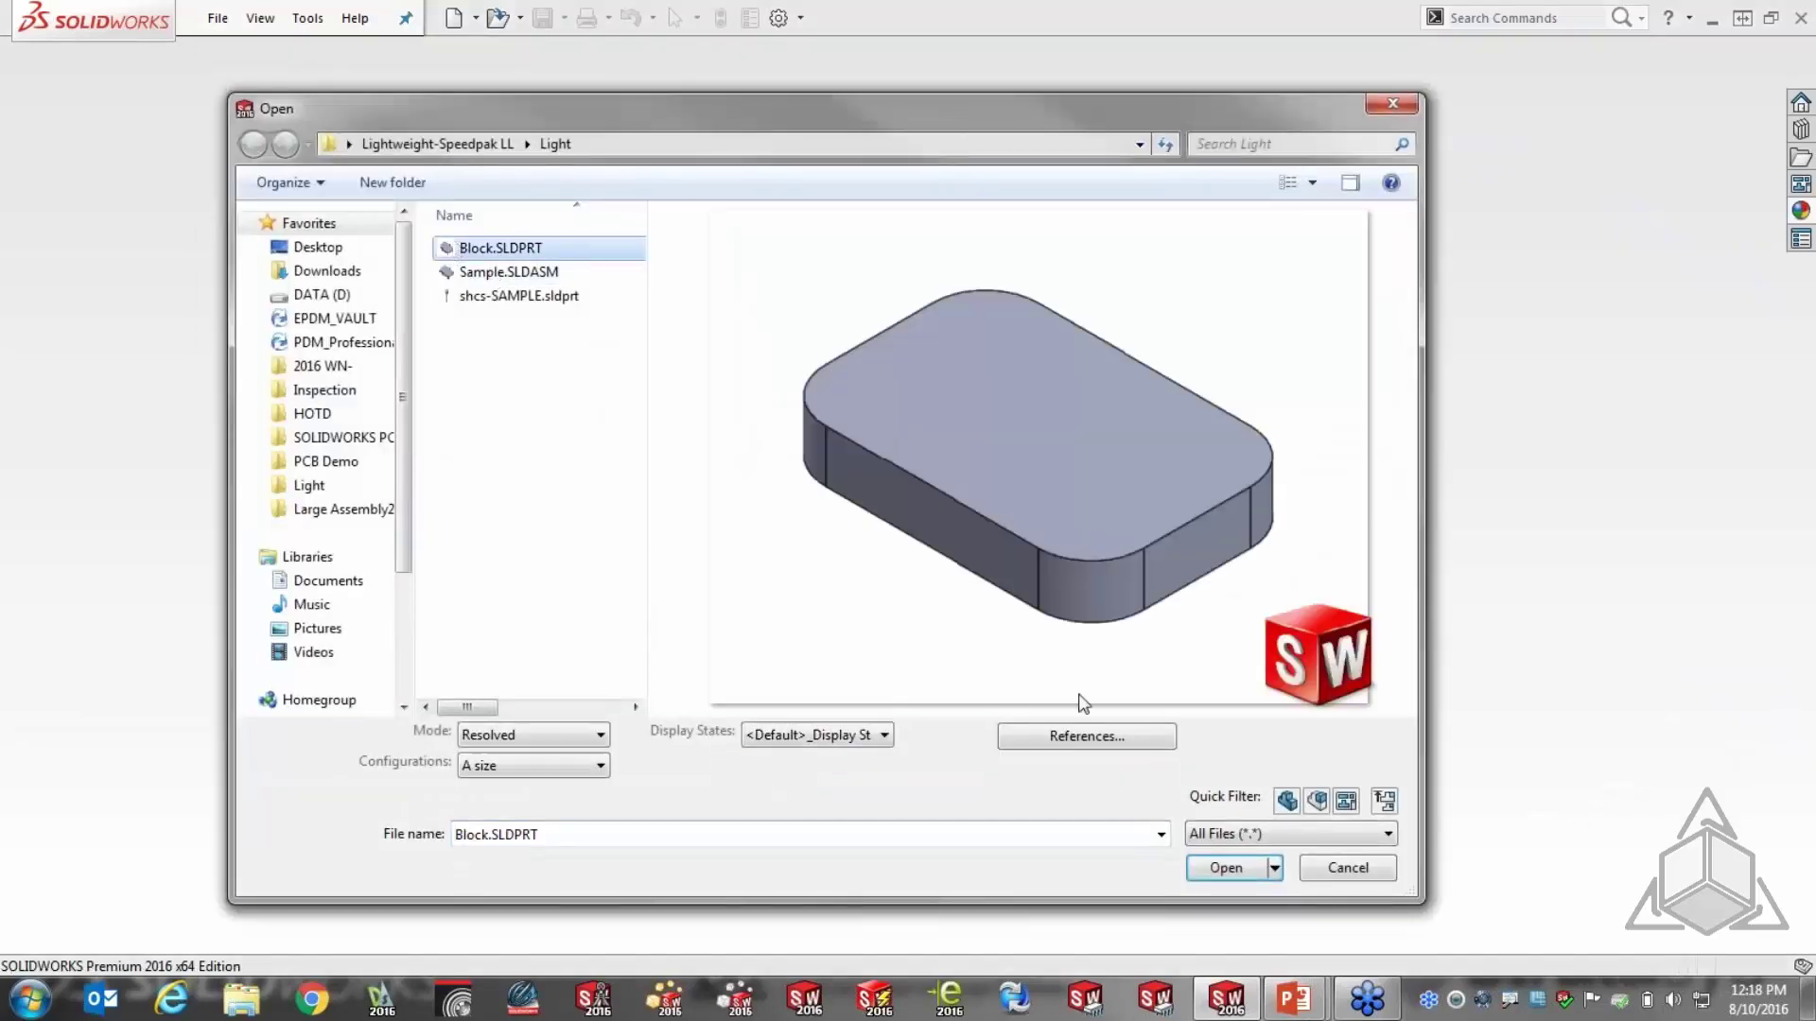
click(1196, 867)
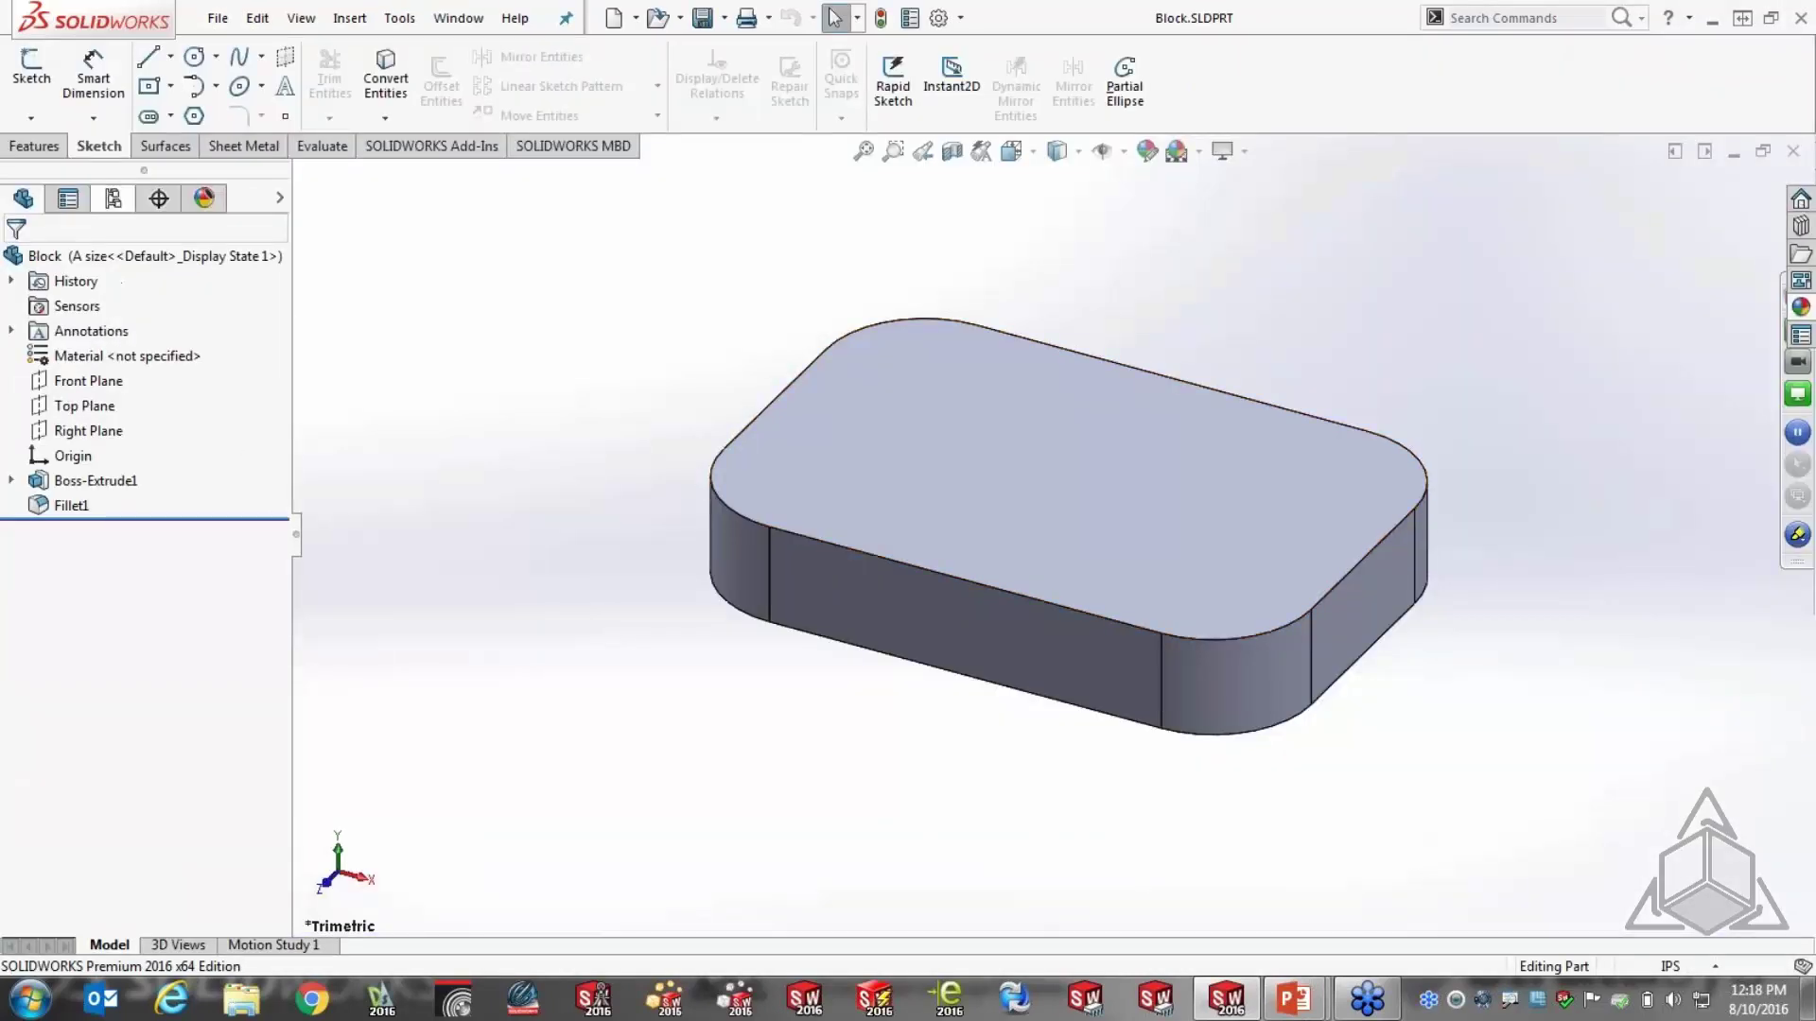
click(127, 202)
right_click(130, 254)
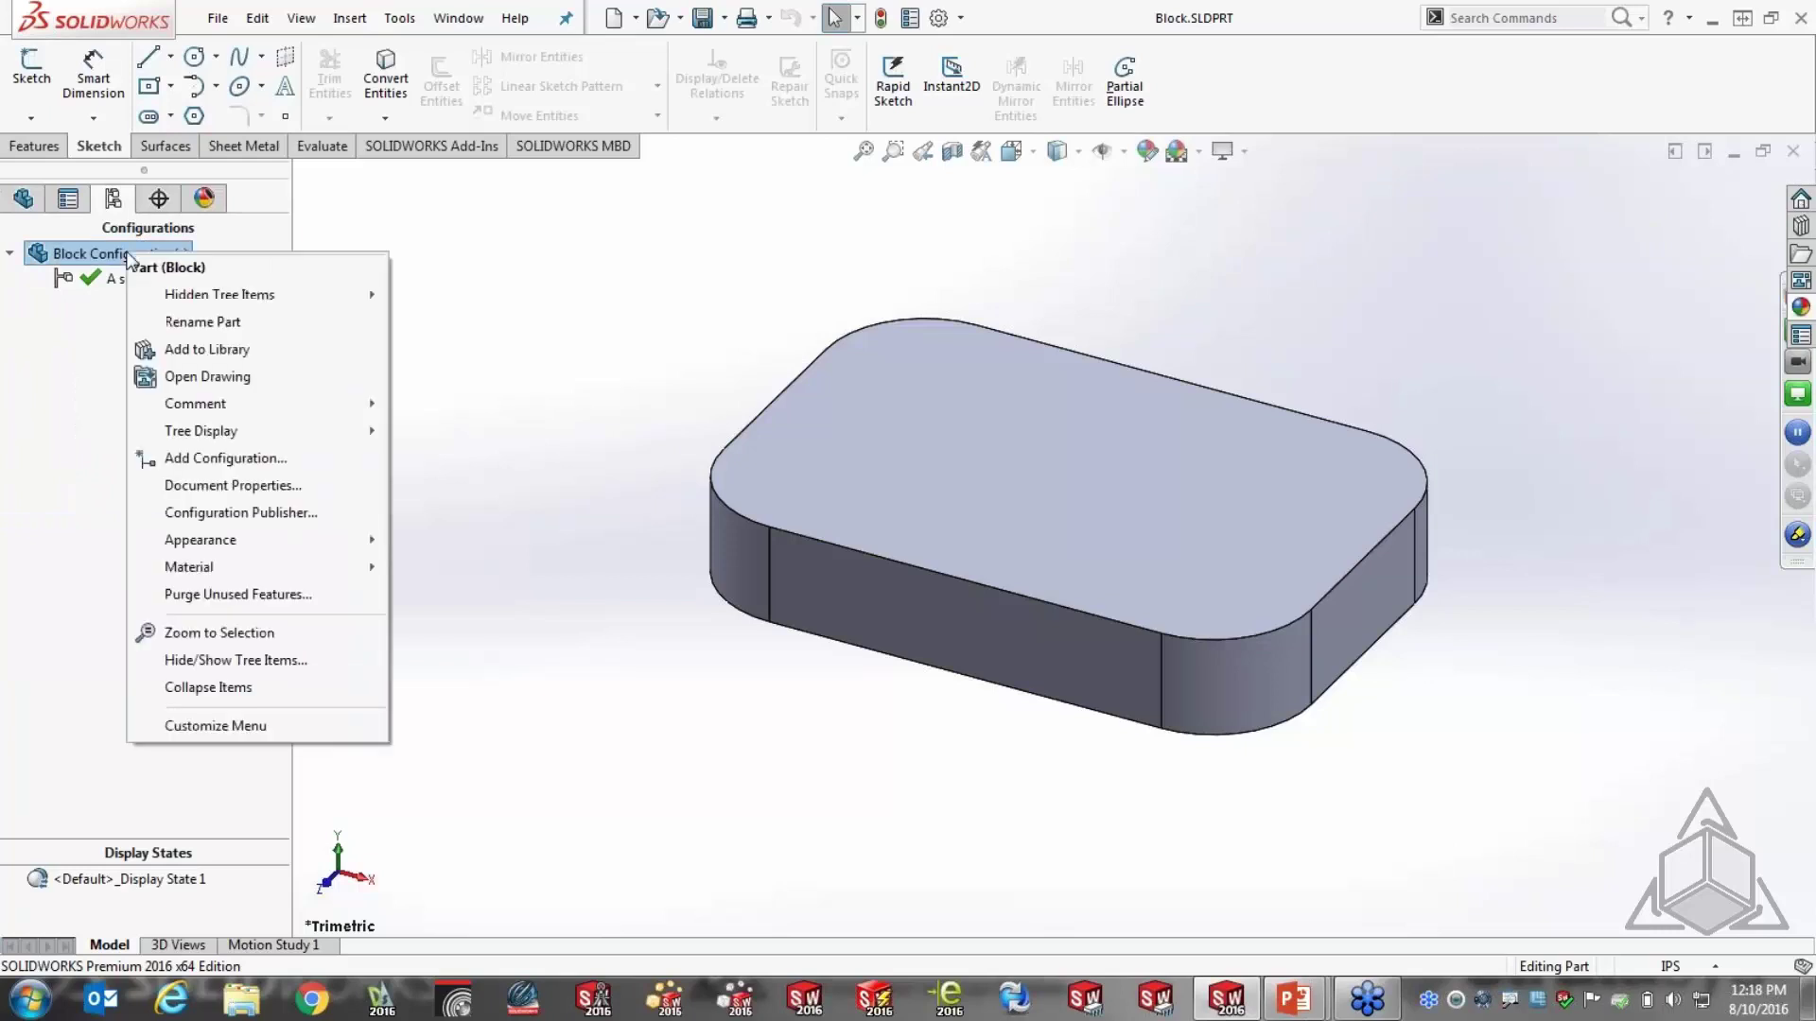
click(225, 458)
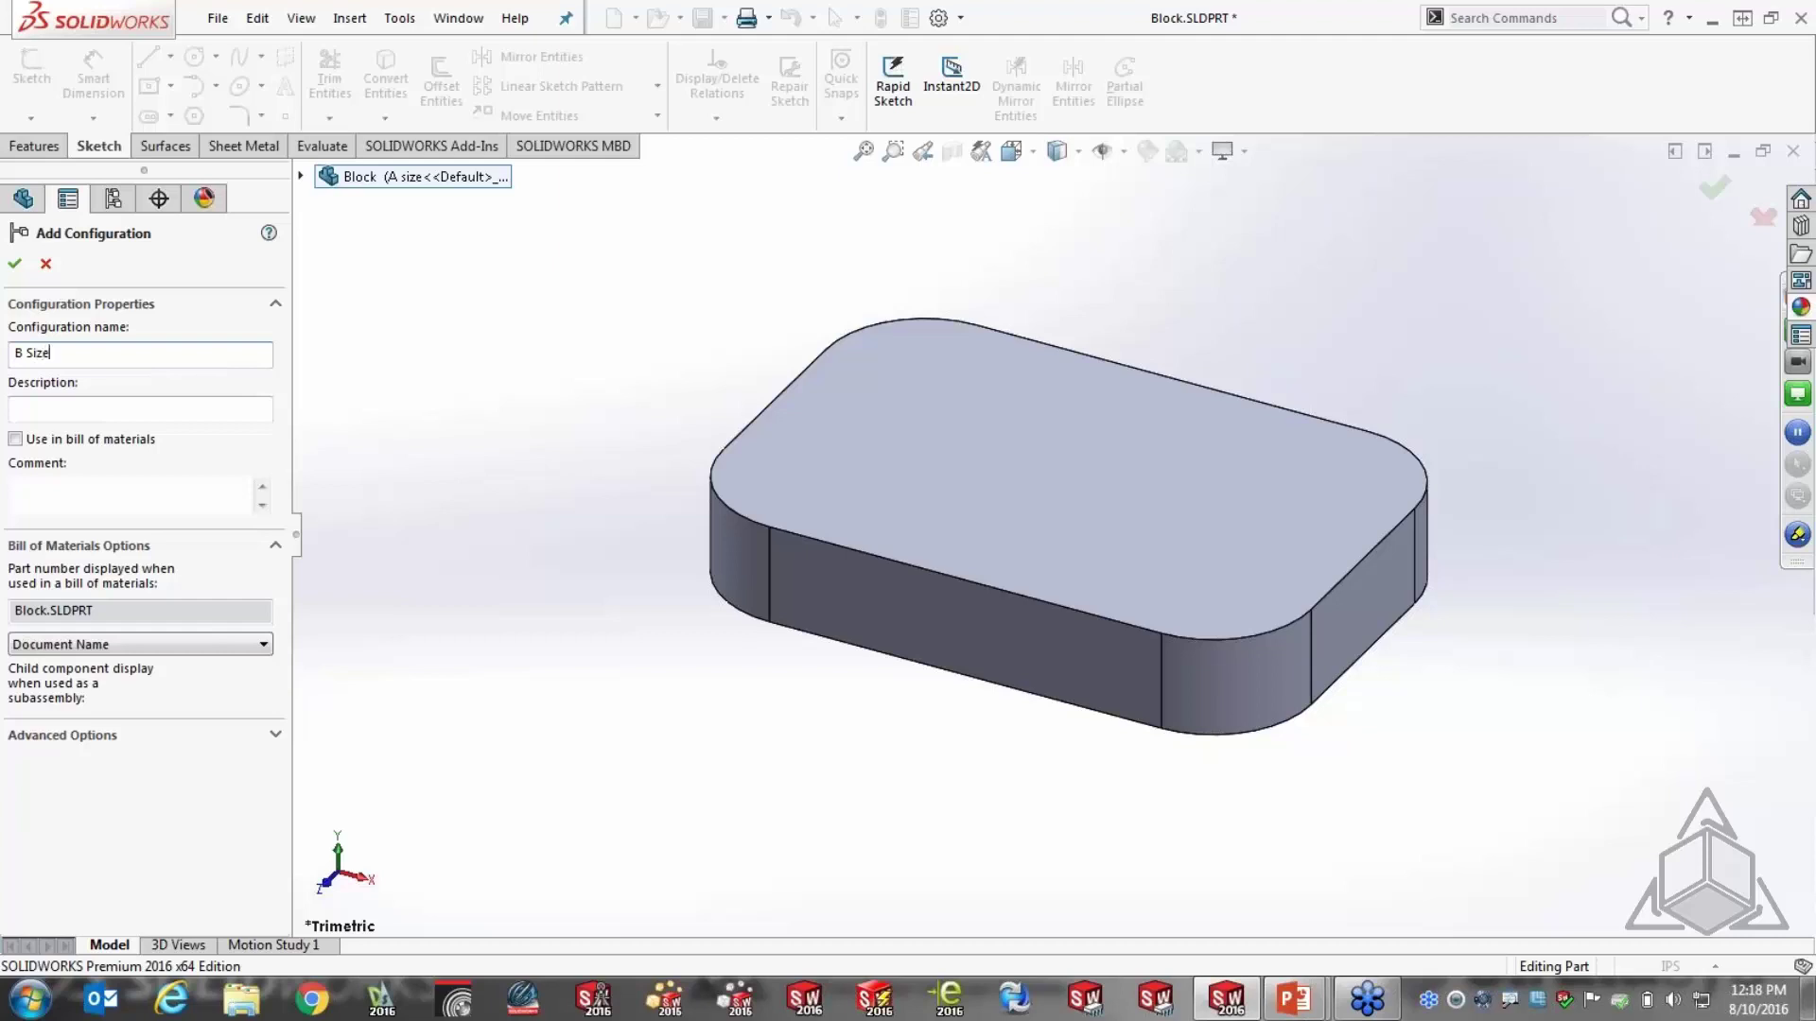
click(14, 264)
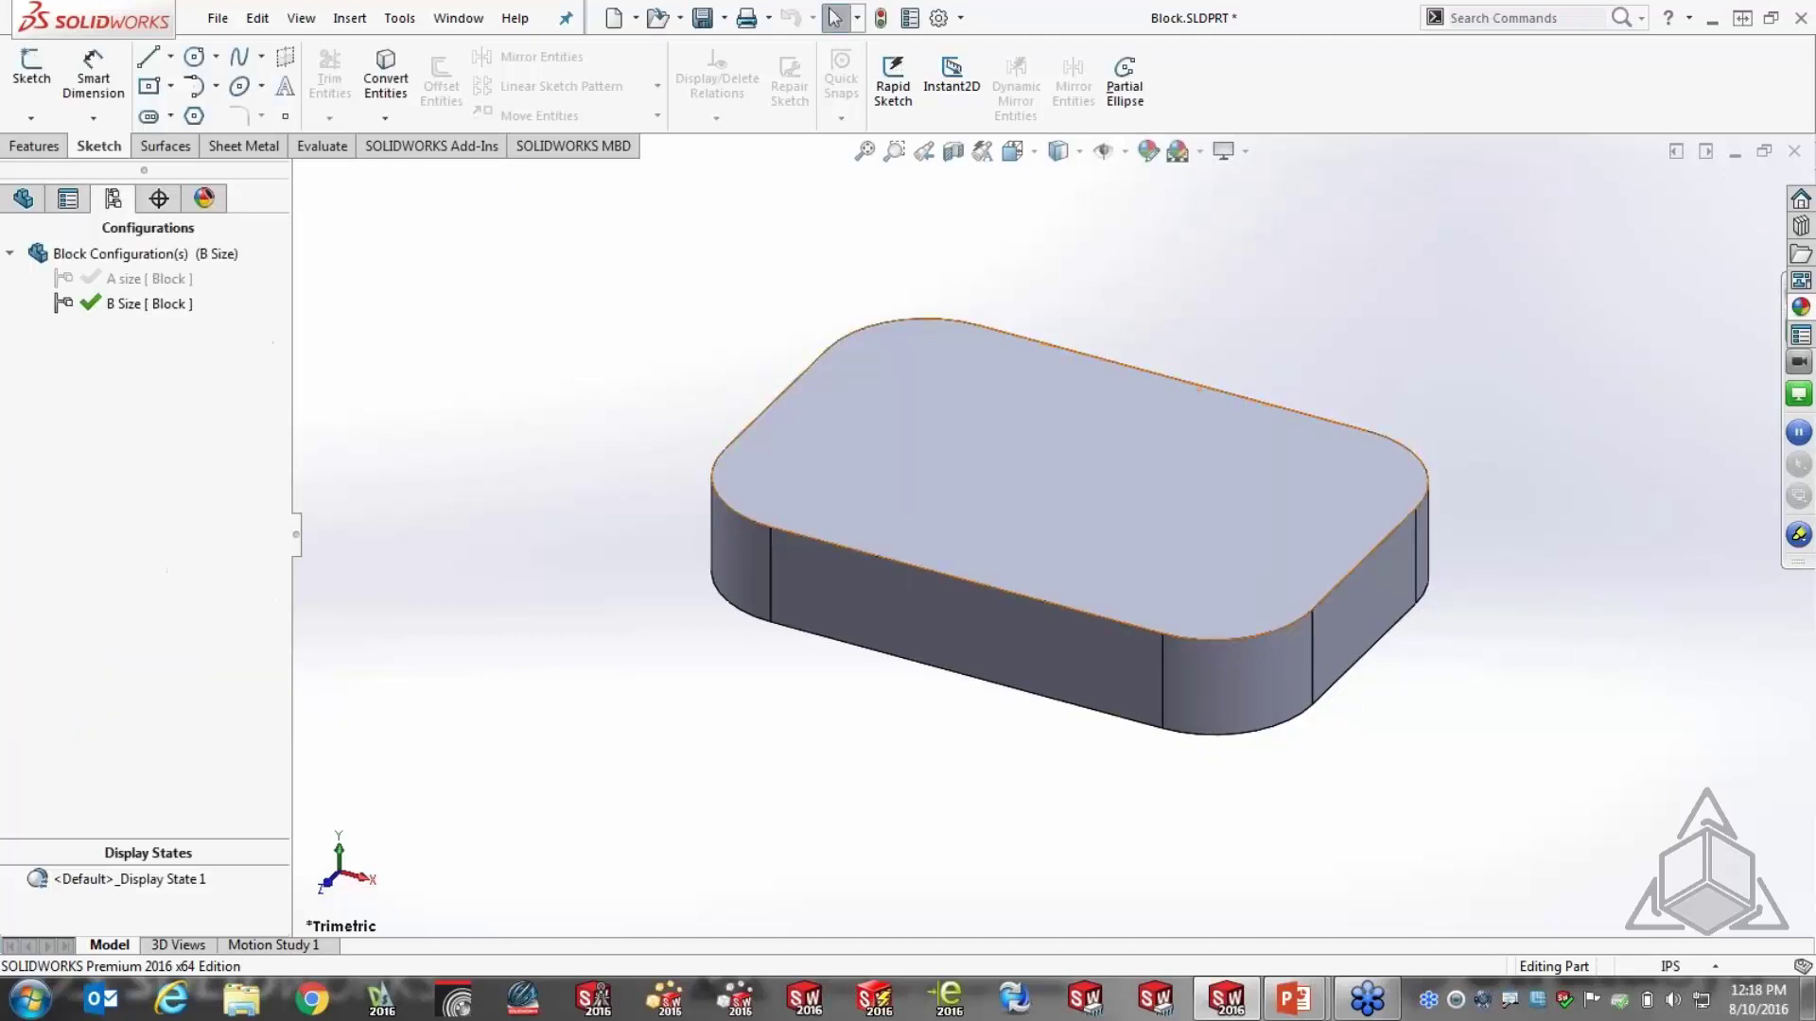
Change the block's 4.00 in length to 6 for the B Size configuration only
click(1033, 458)
double_click(700, 452)
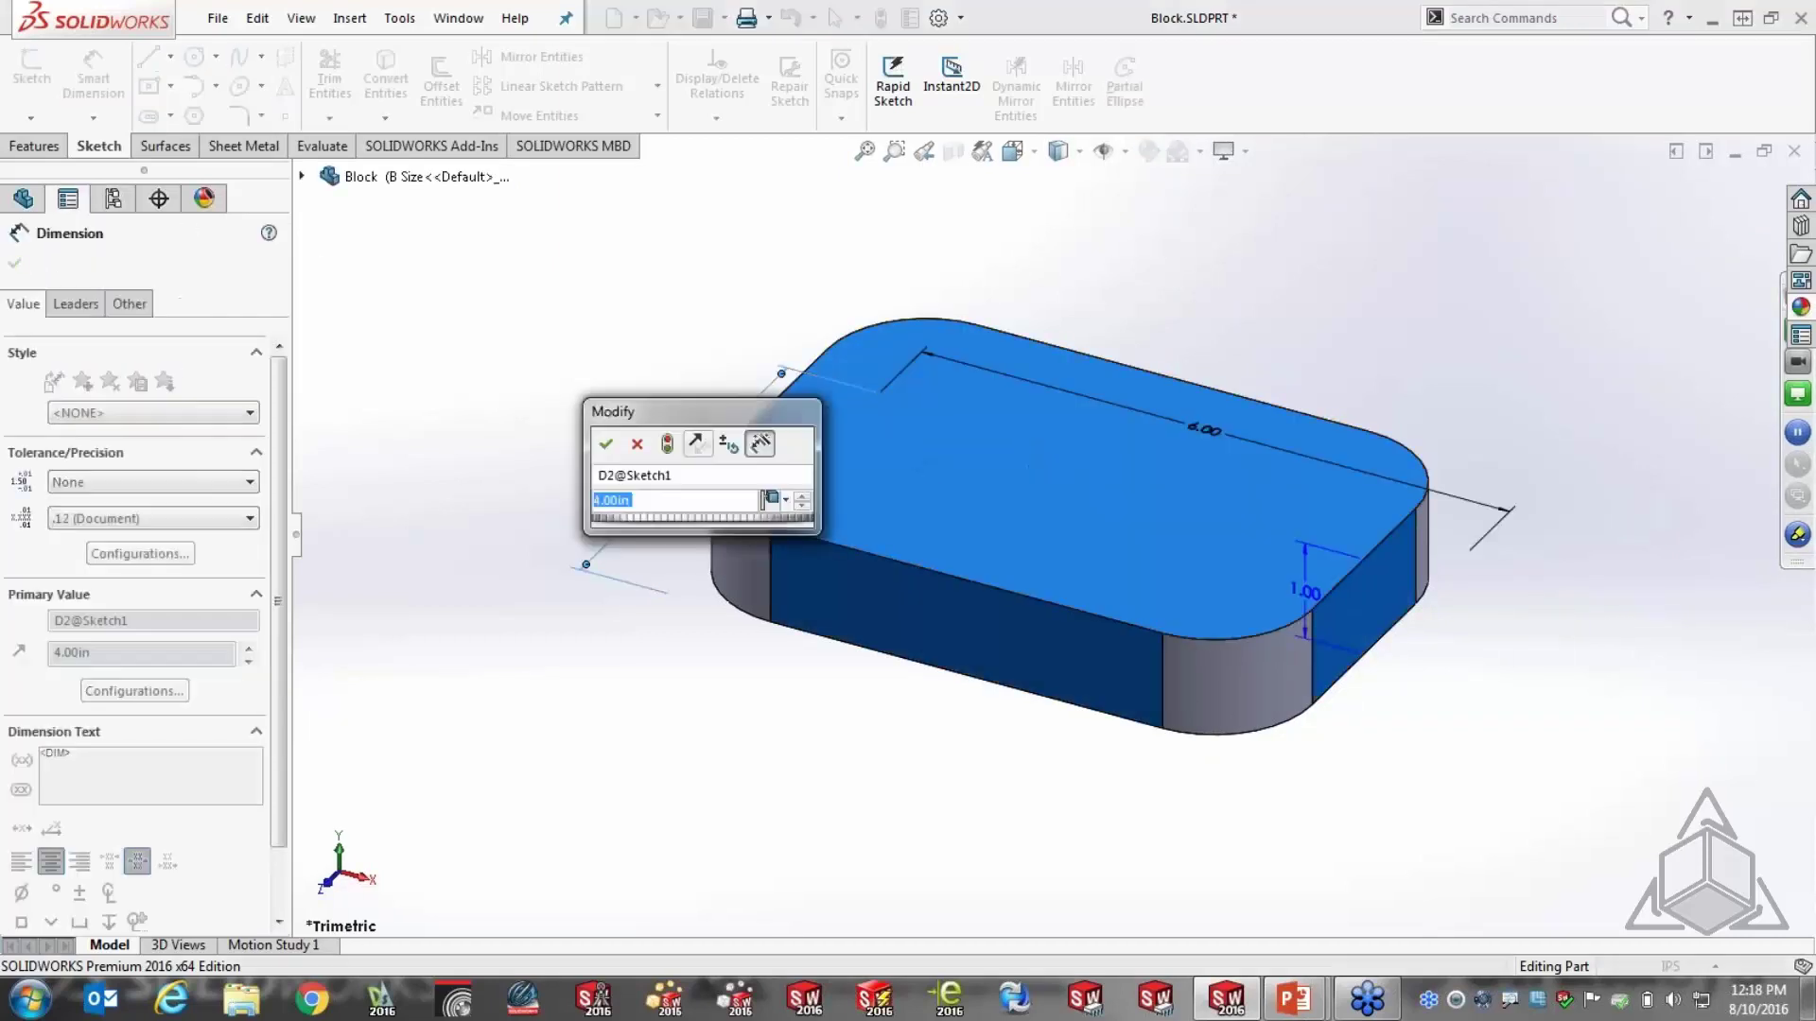
text(6)
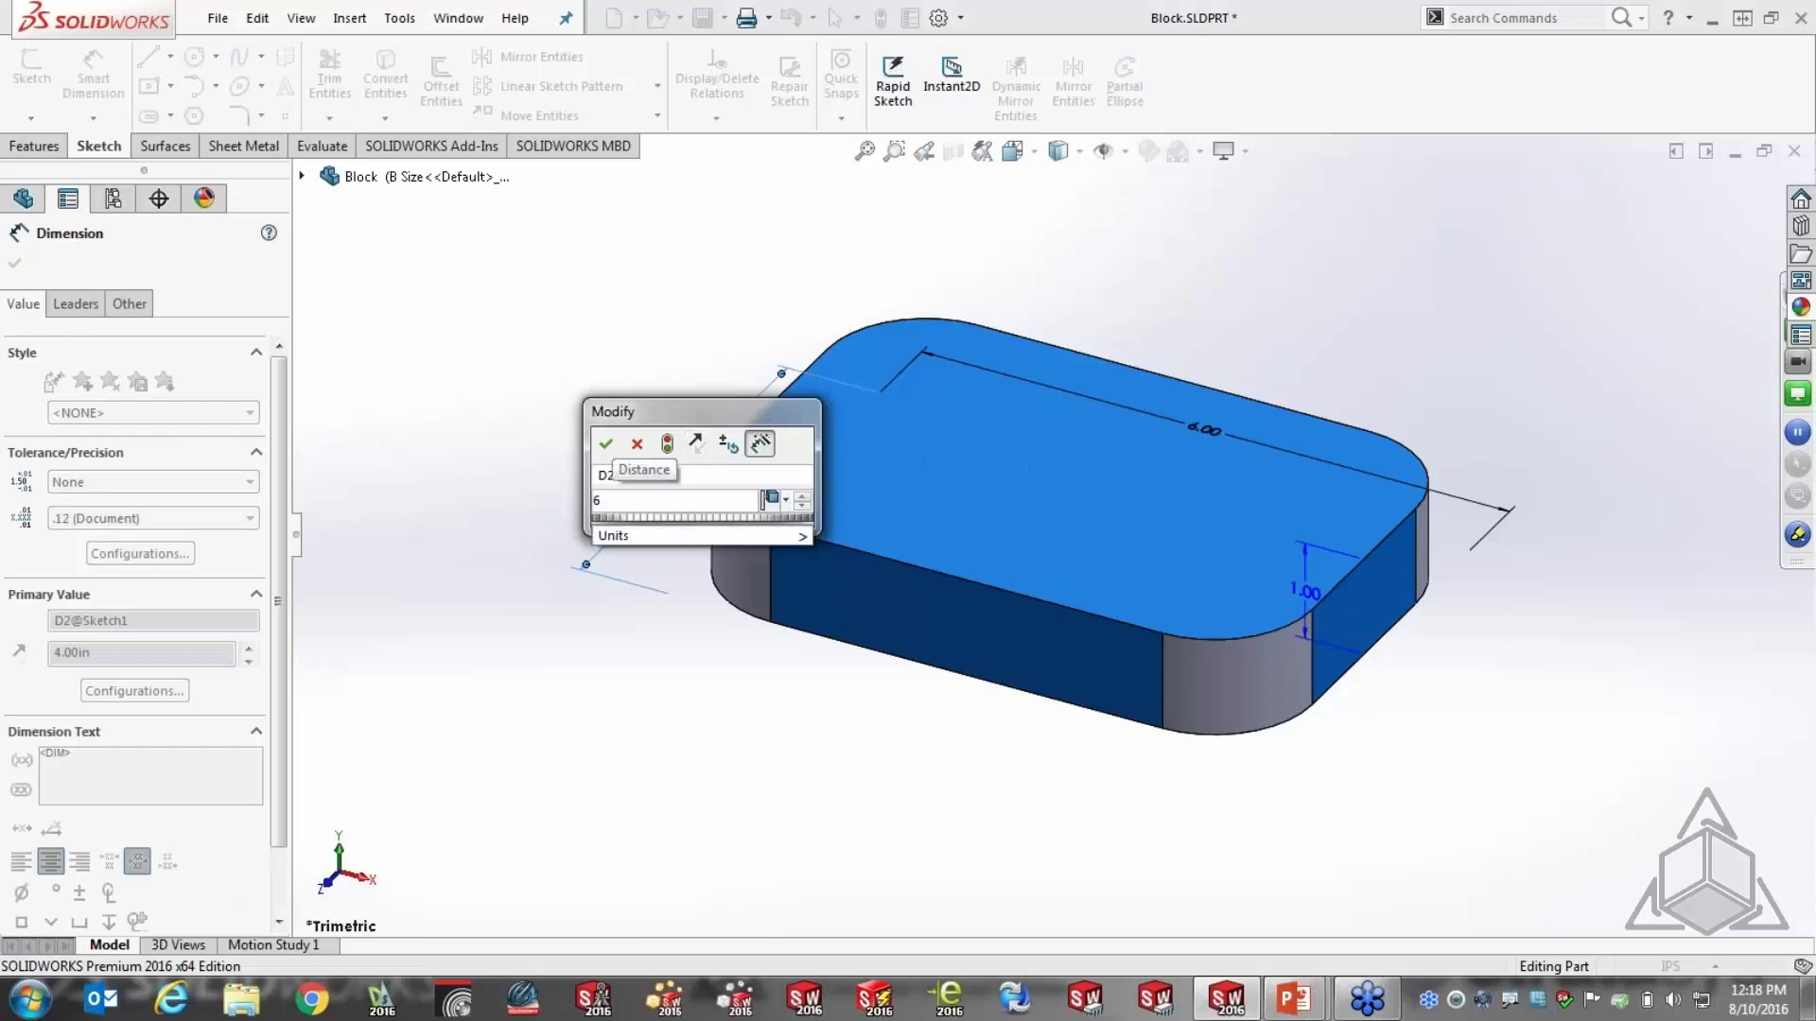
click(775, 487)
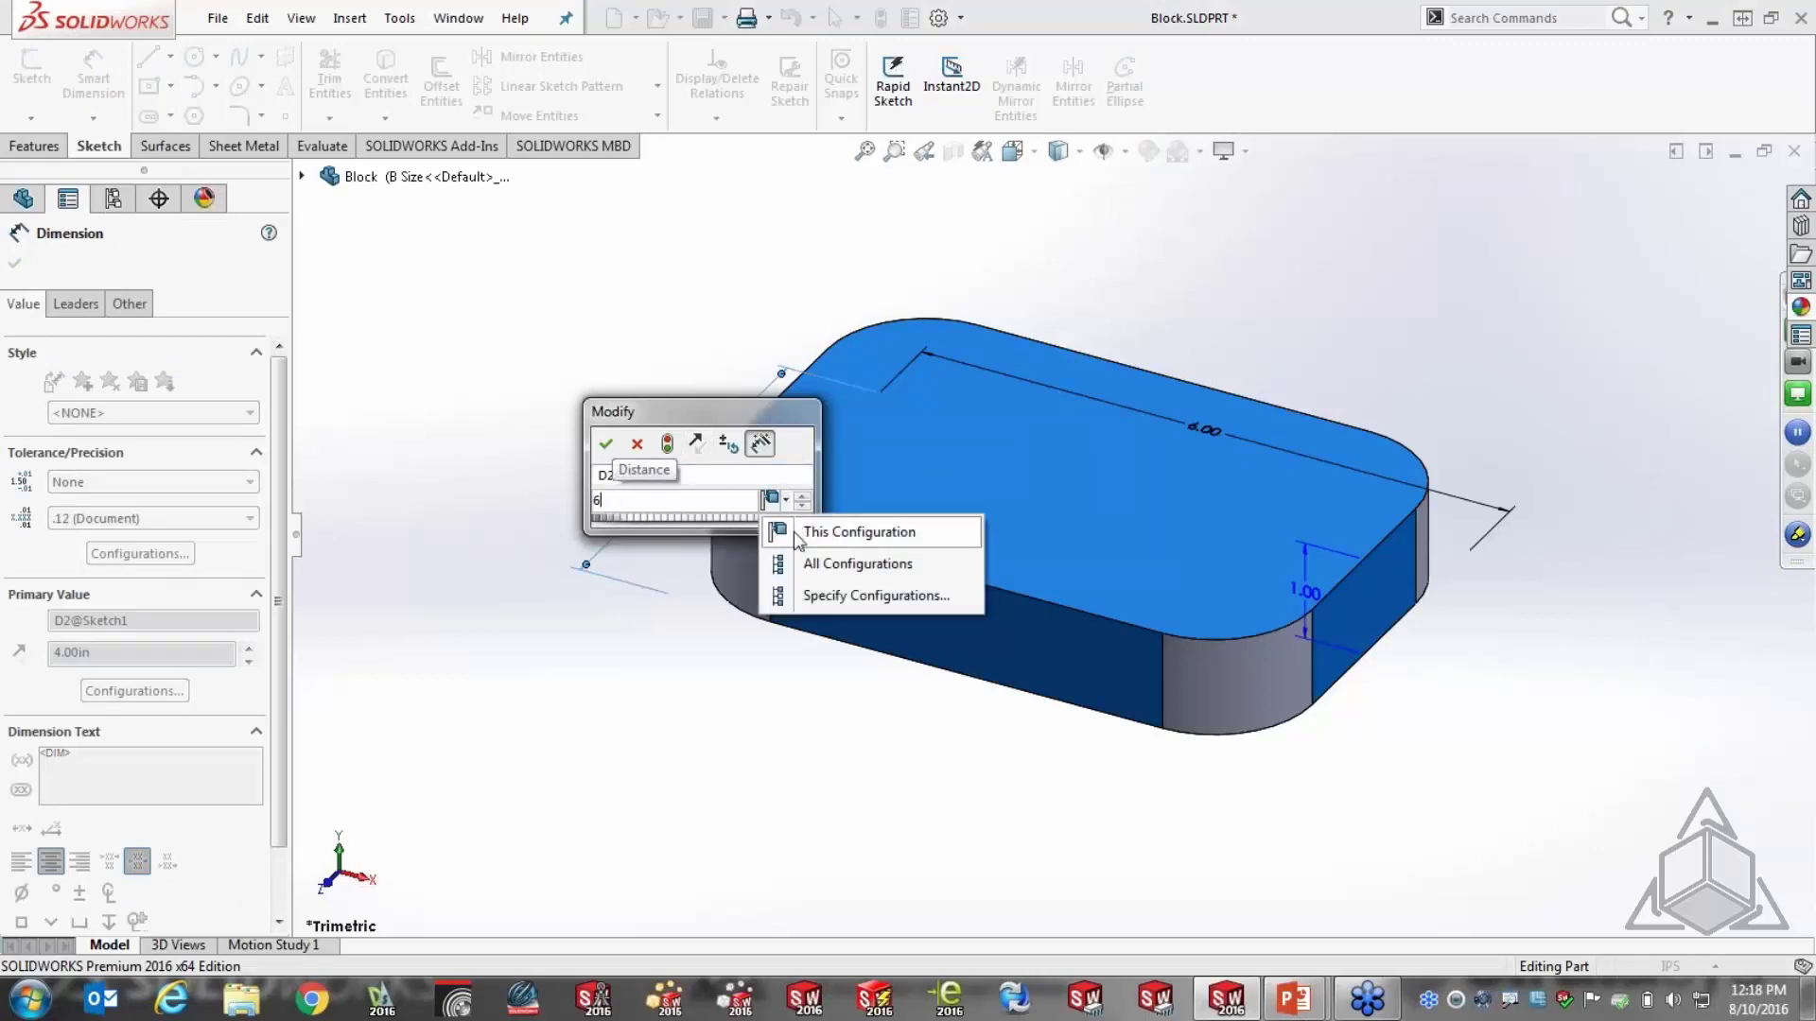
click(804, 531)
click(607, 445)
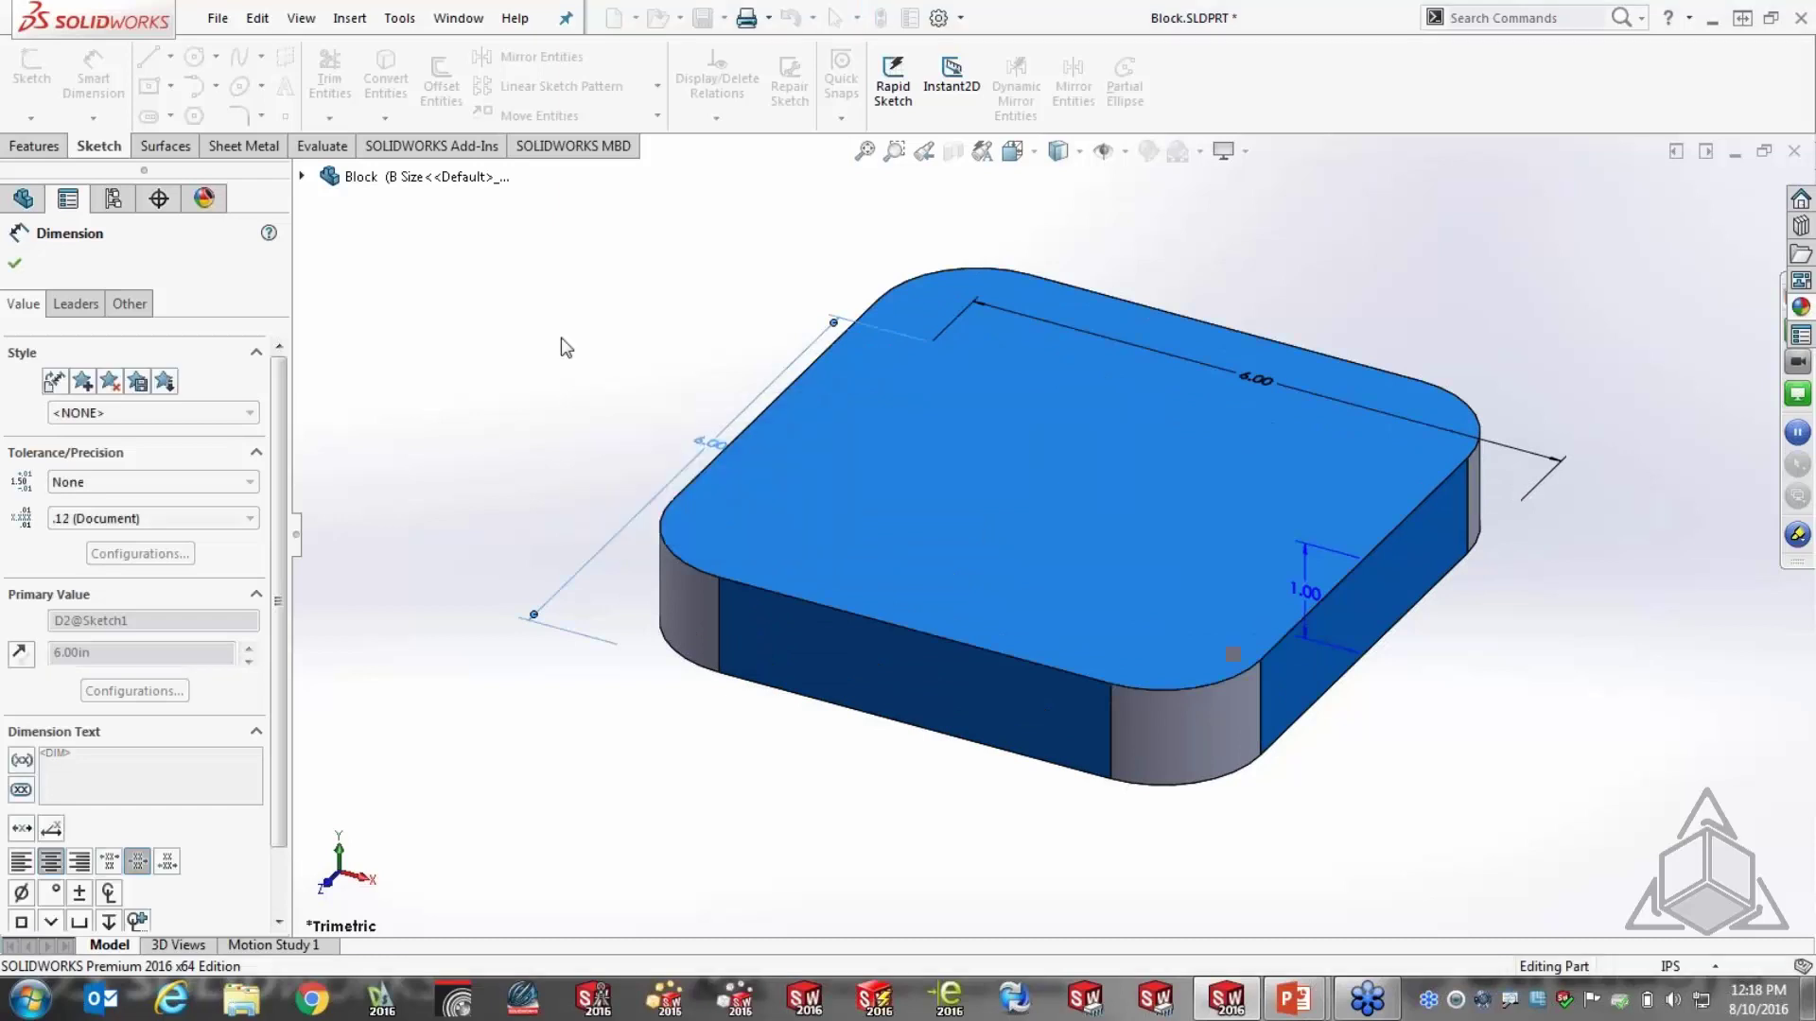
click(567, 325)
Save and close the Block part, then bring up the File Open dialog
click(703, 18)
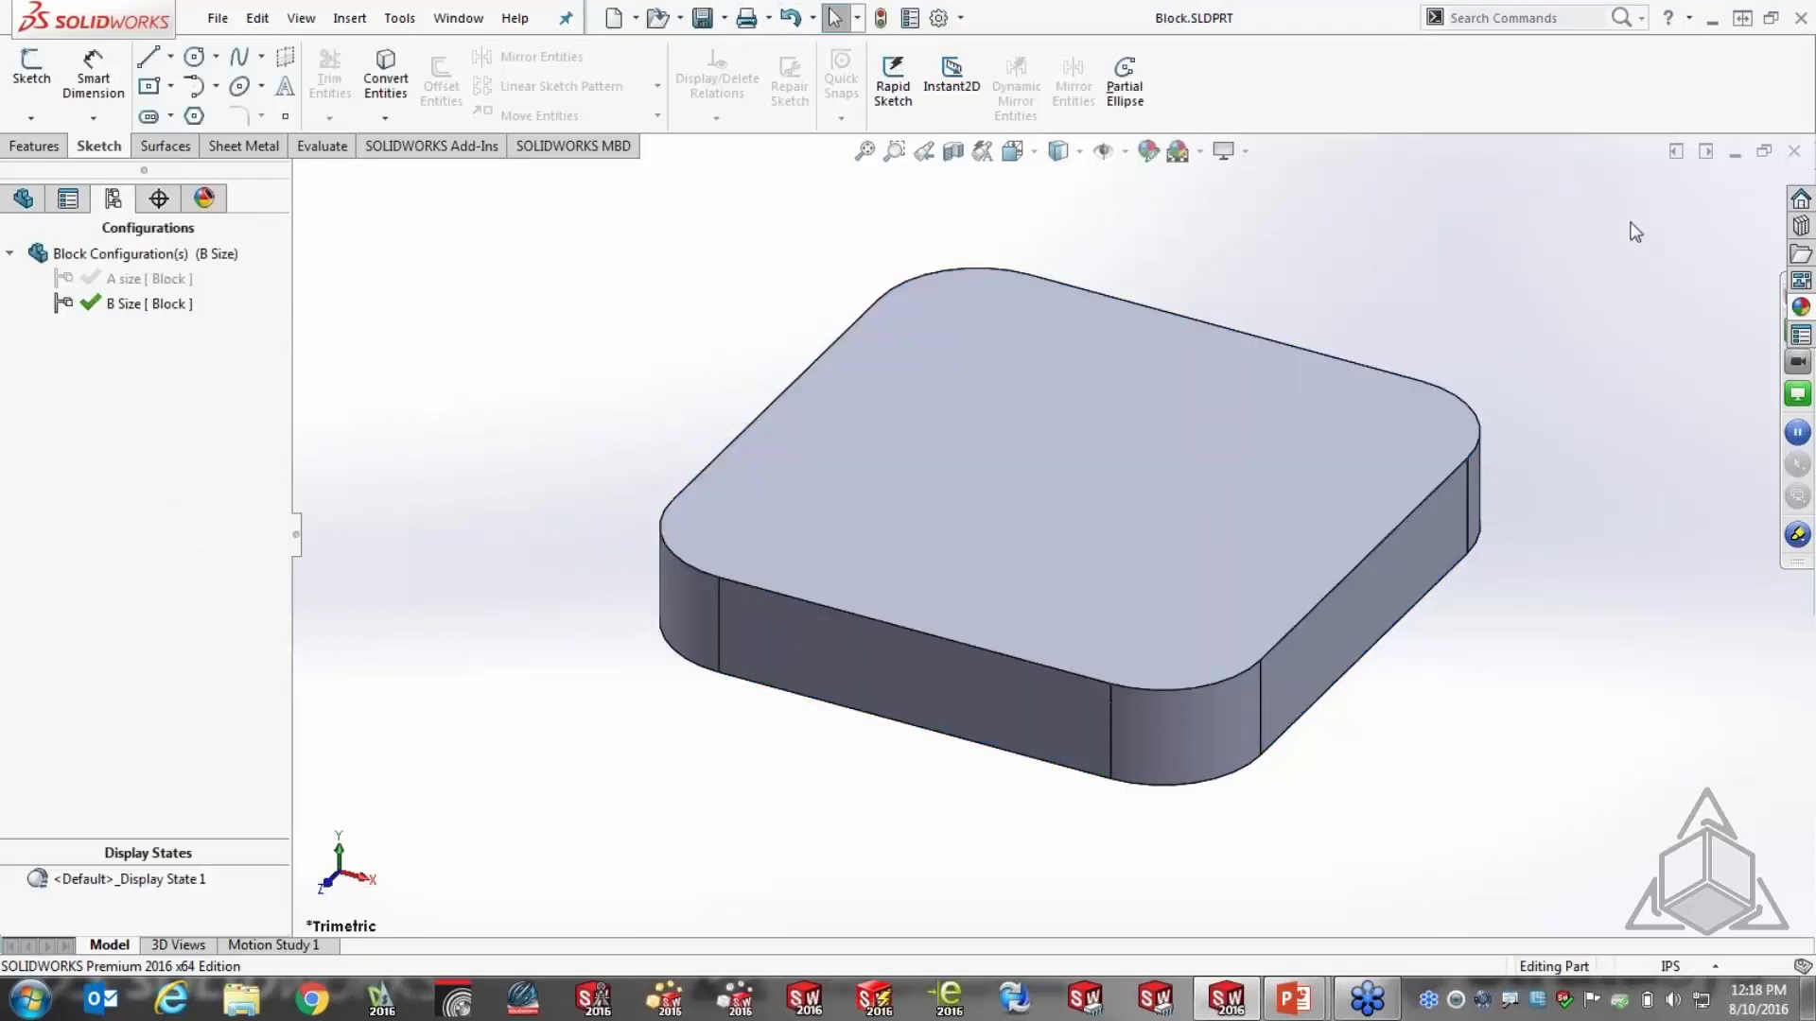
click(1793, 153)
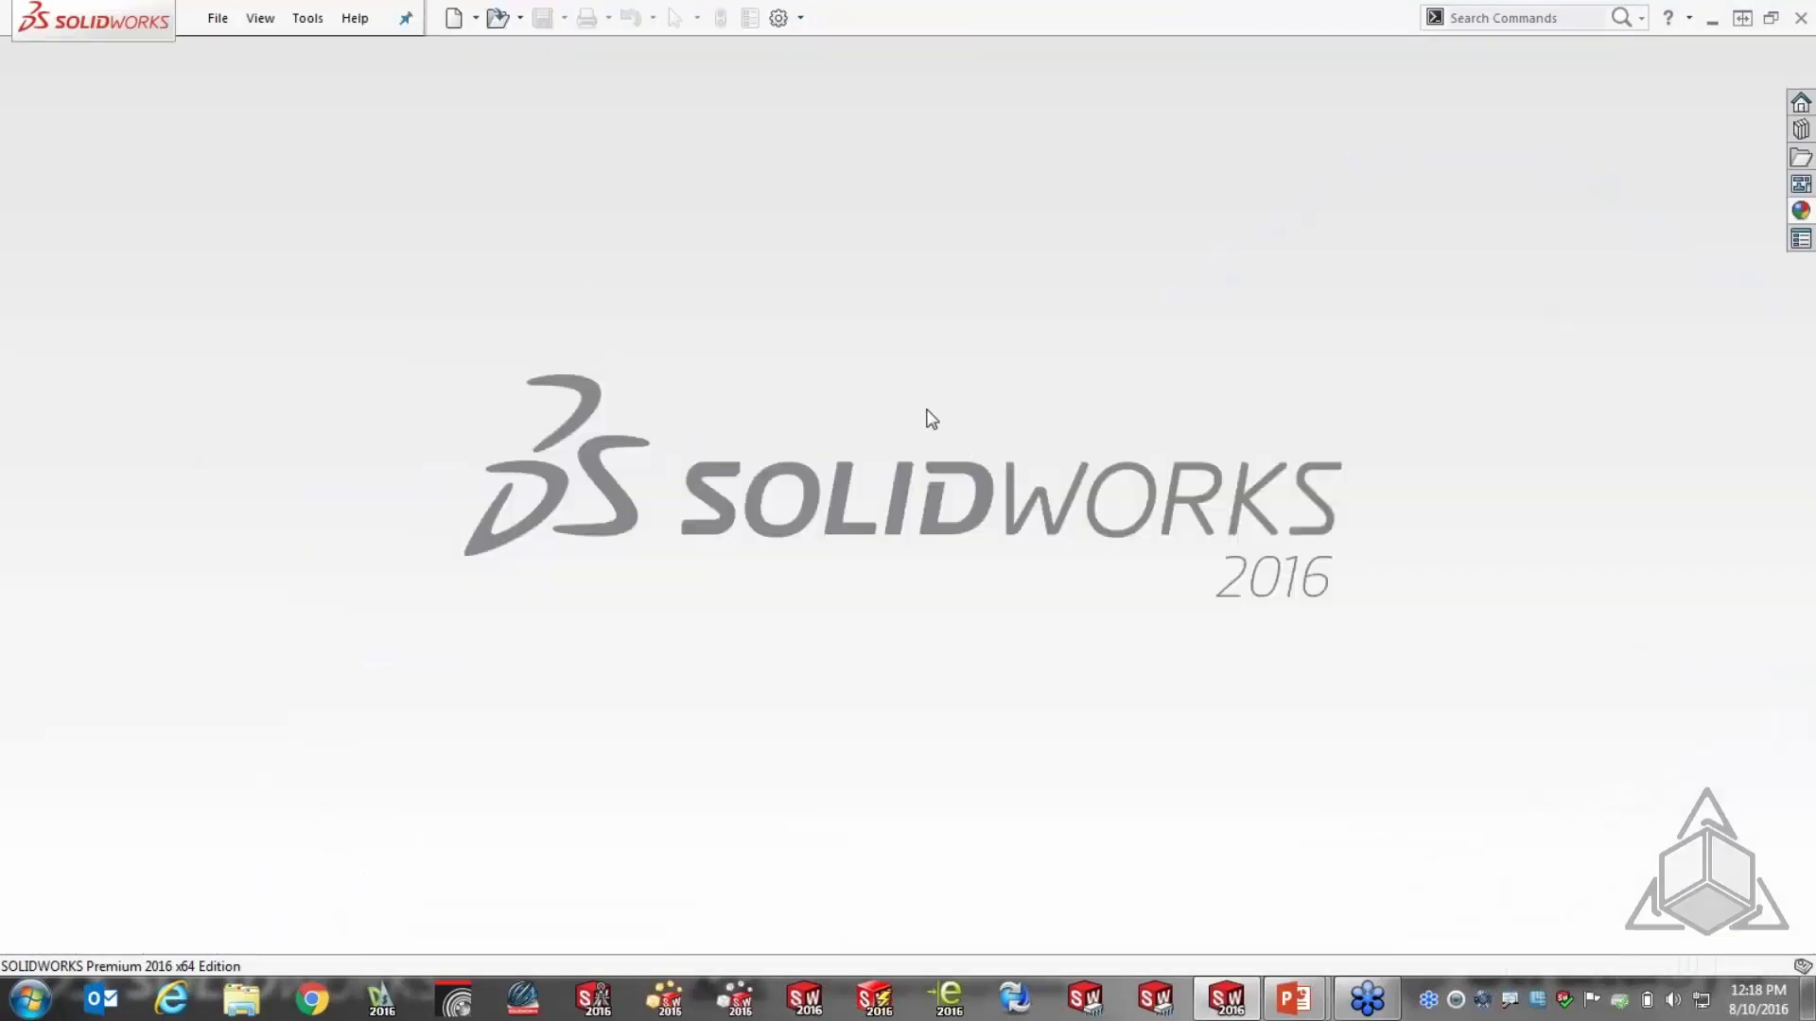
click(221, 18)
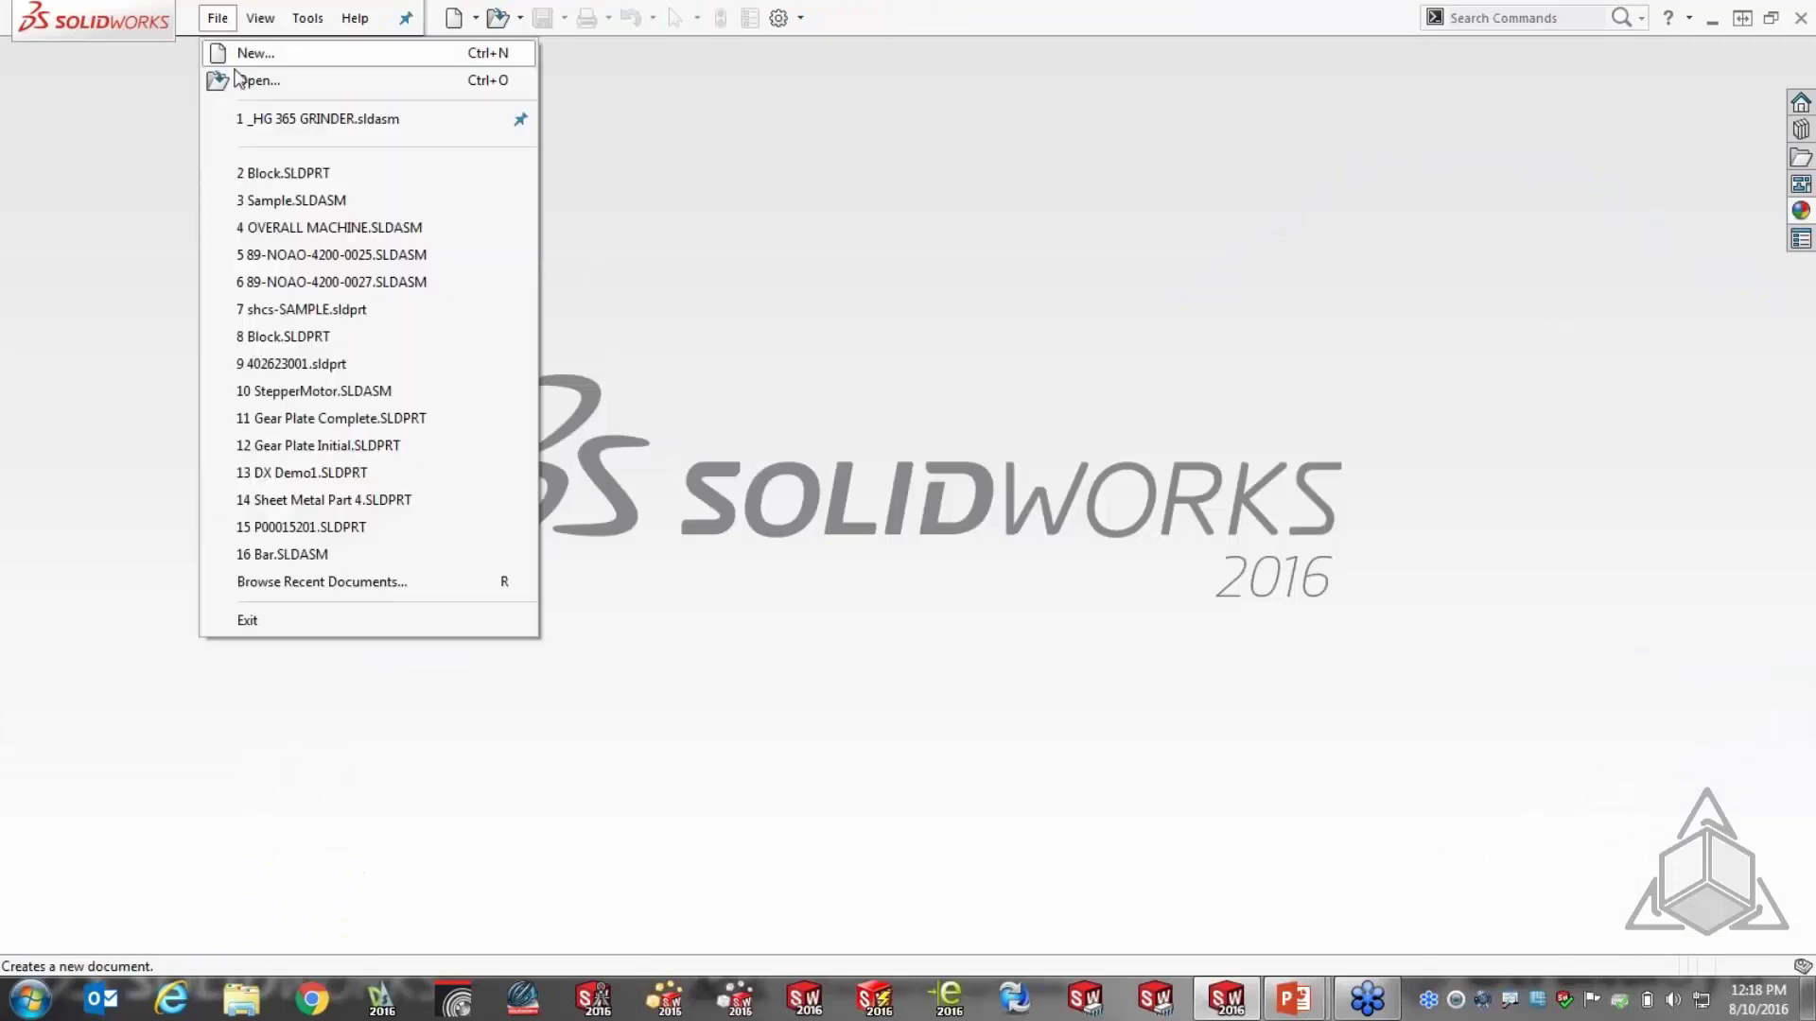
click(240, 81)
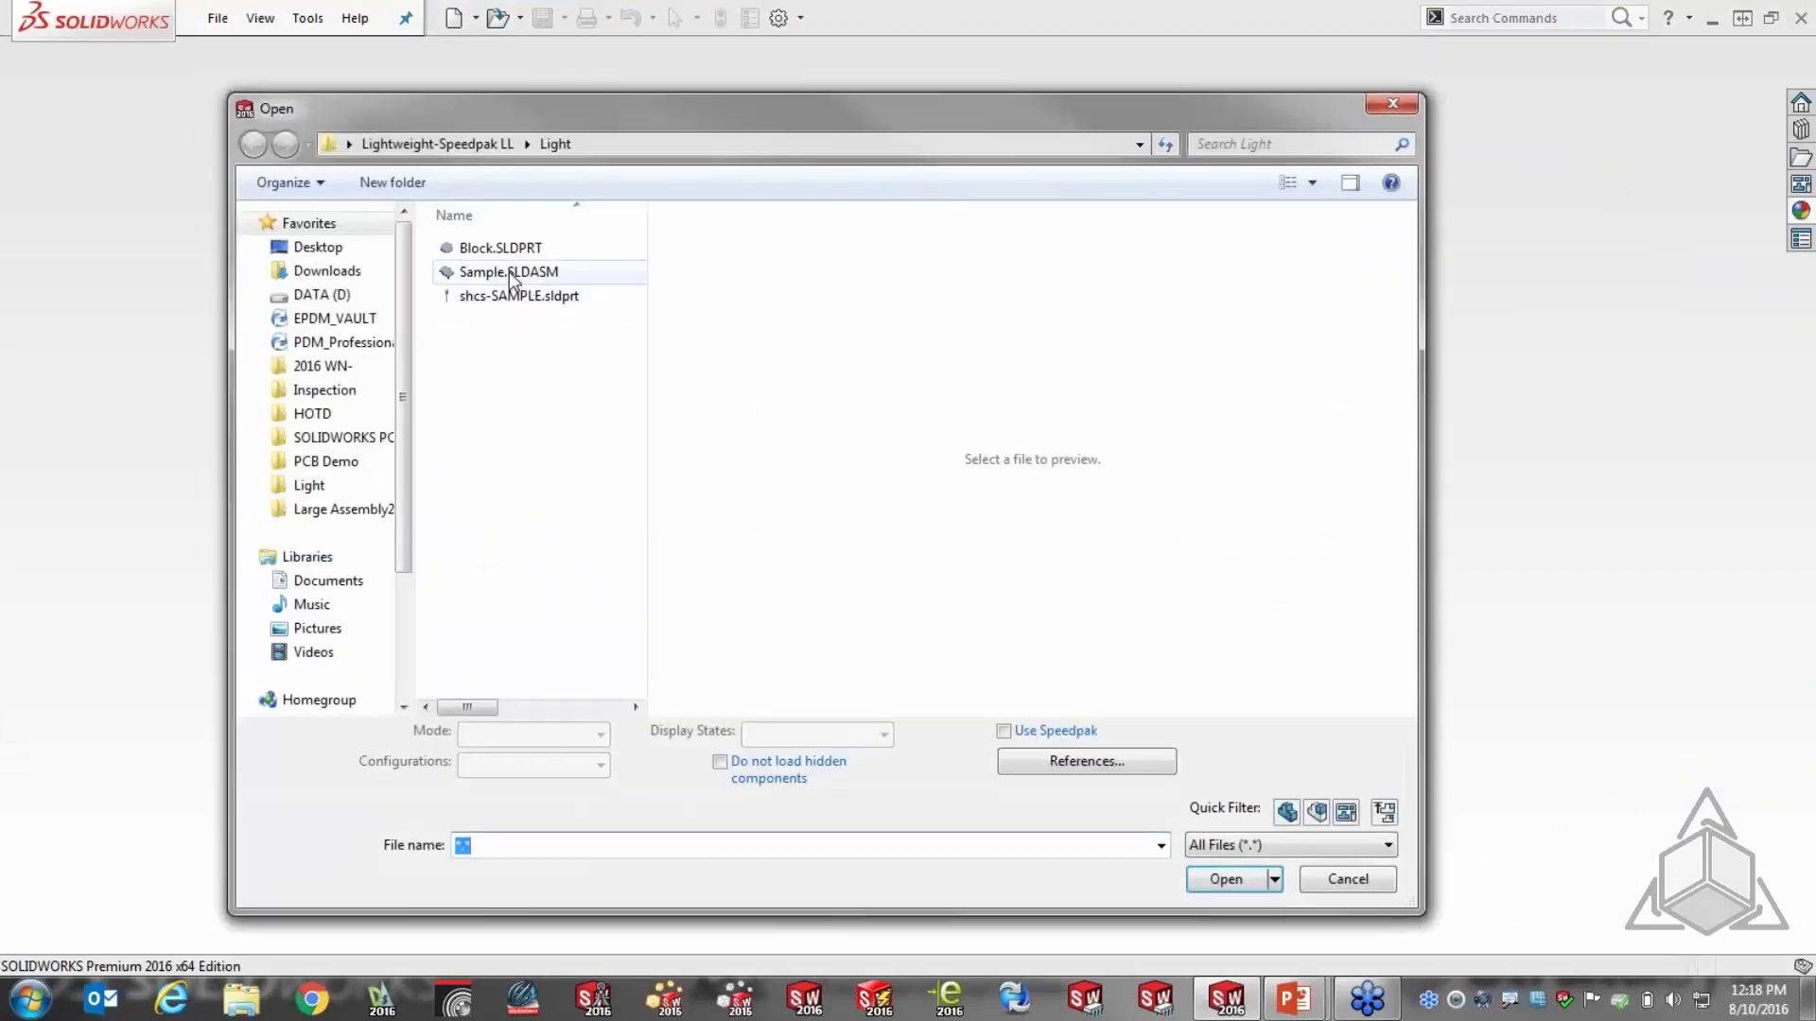
Open Sample.SLDASM in Lightweight mode, with Block<1> still at A size
click(508, 273)
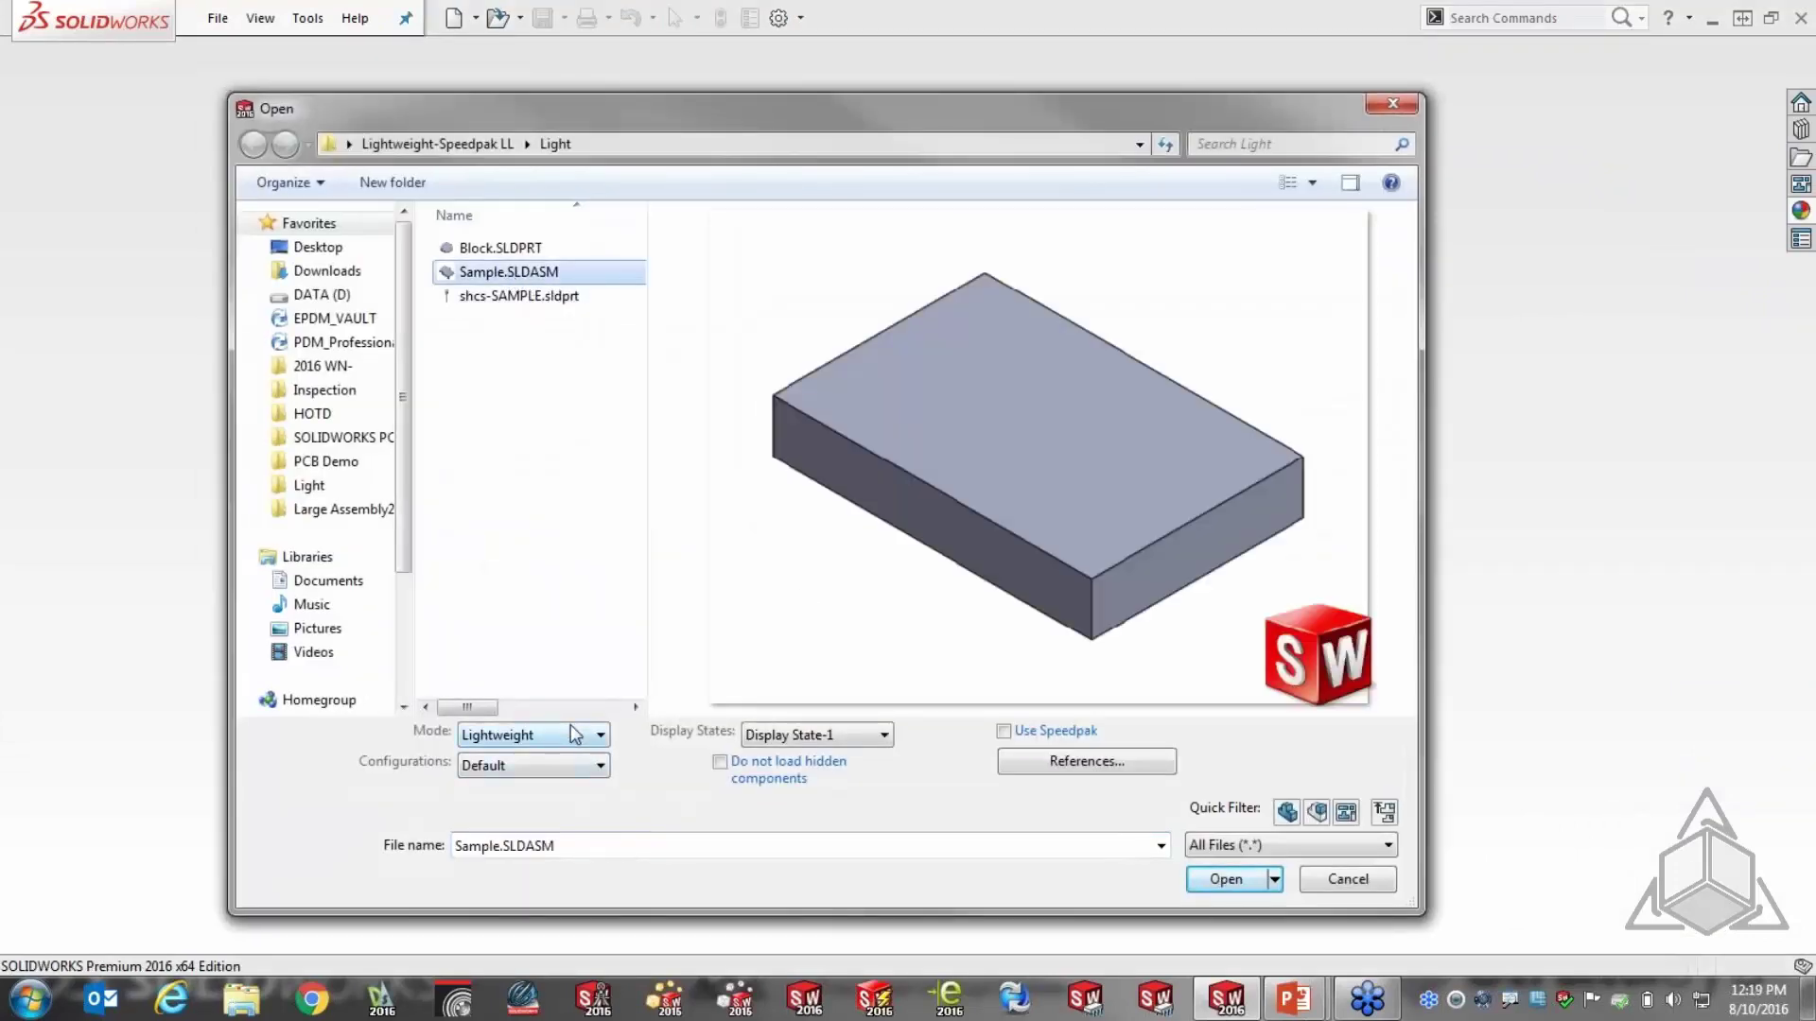
click(1247, 879)
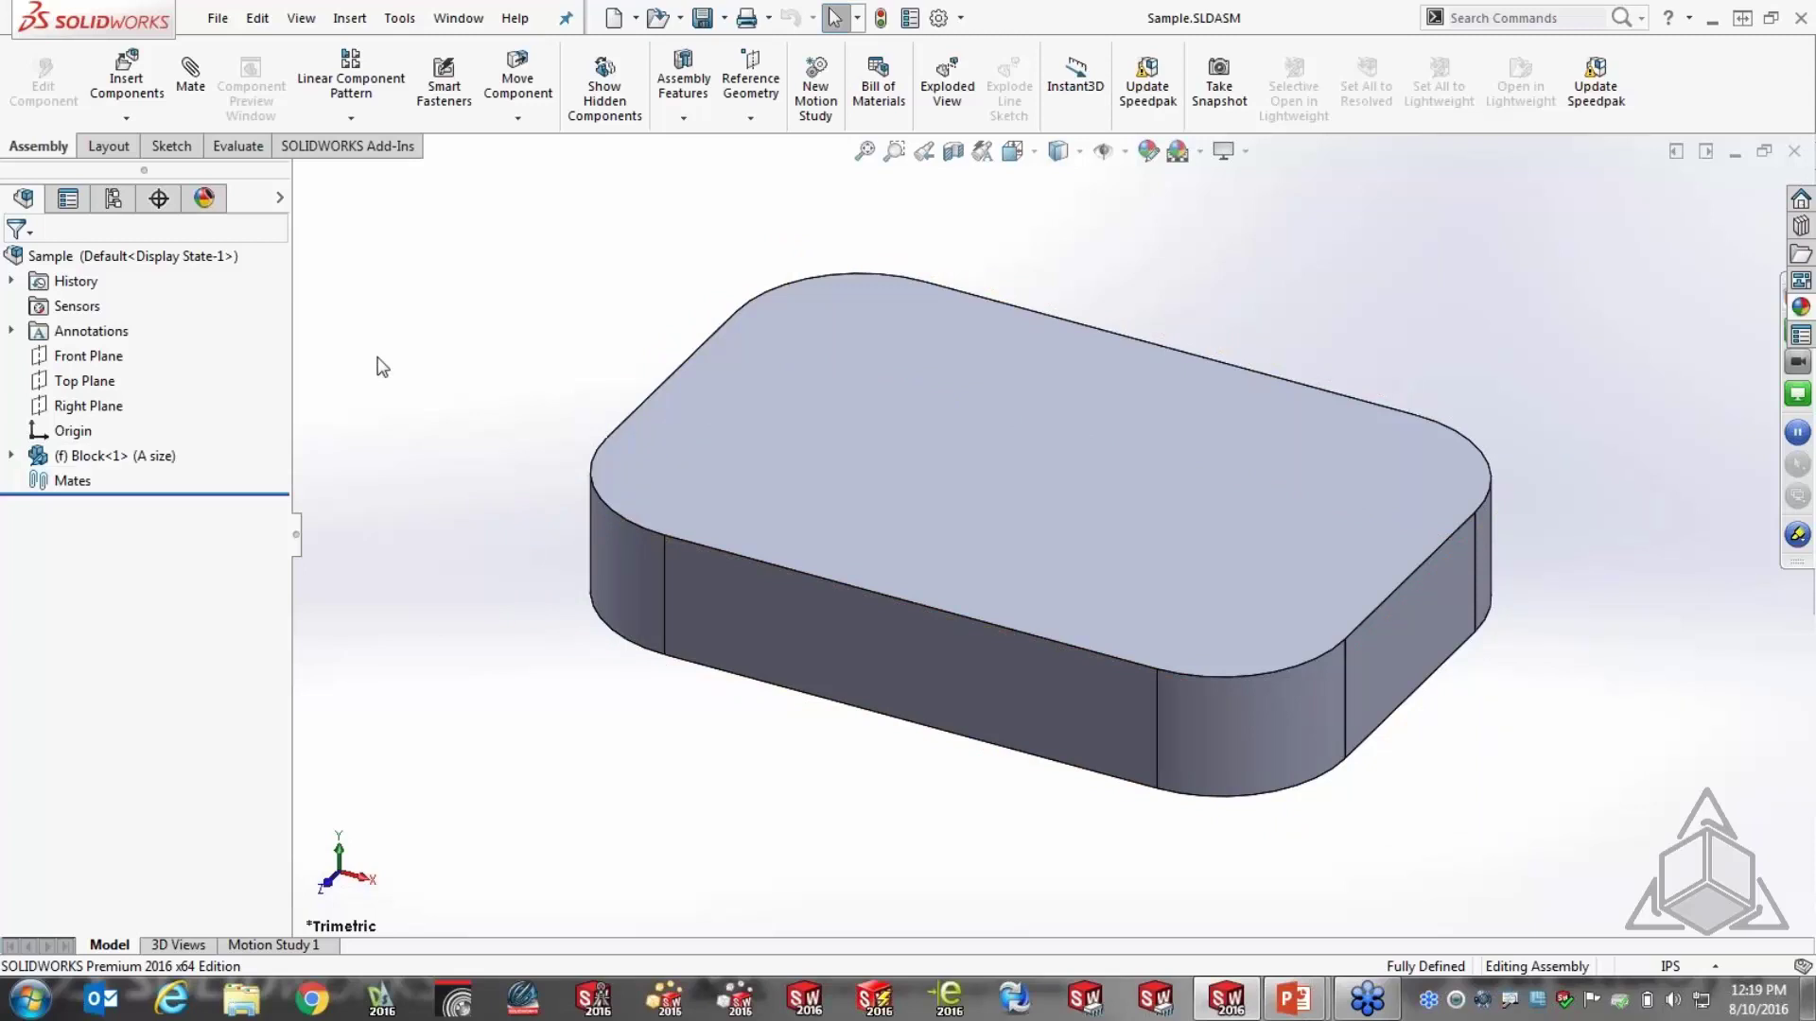
Close the Sample assembly and reopen the Block part from the recent files
click(1793, 151)
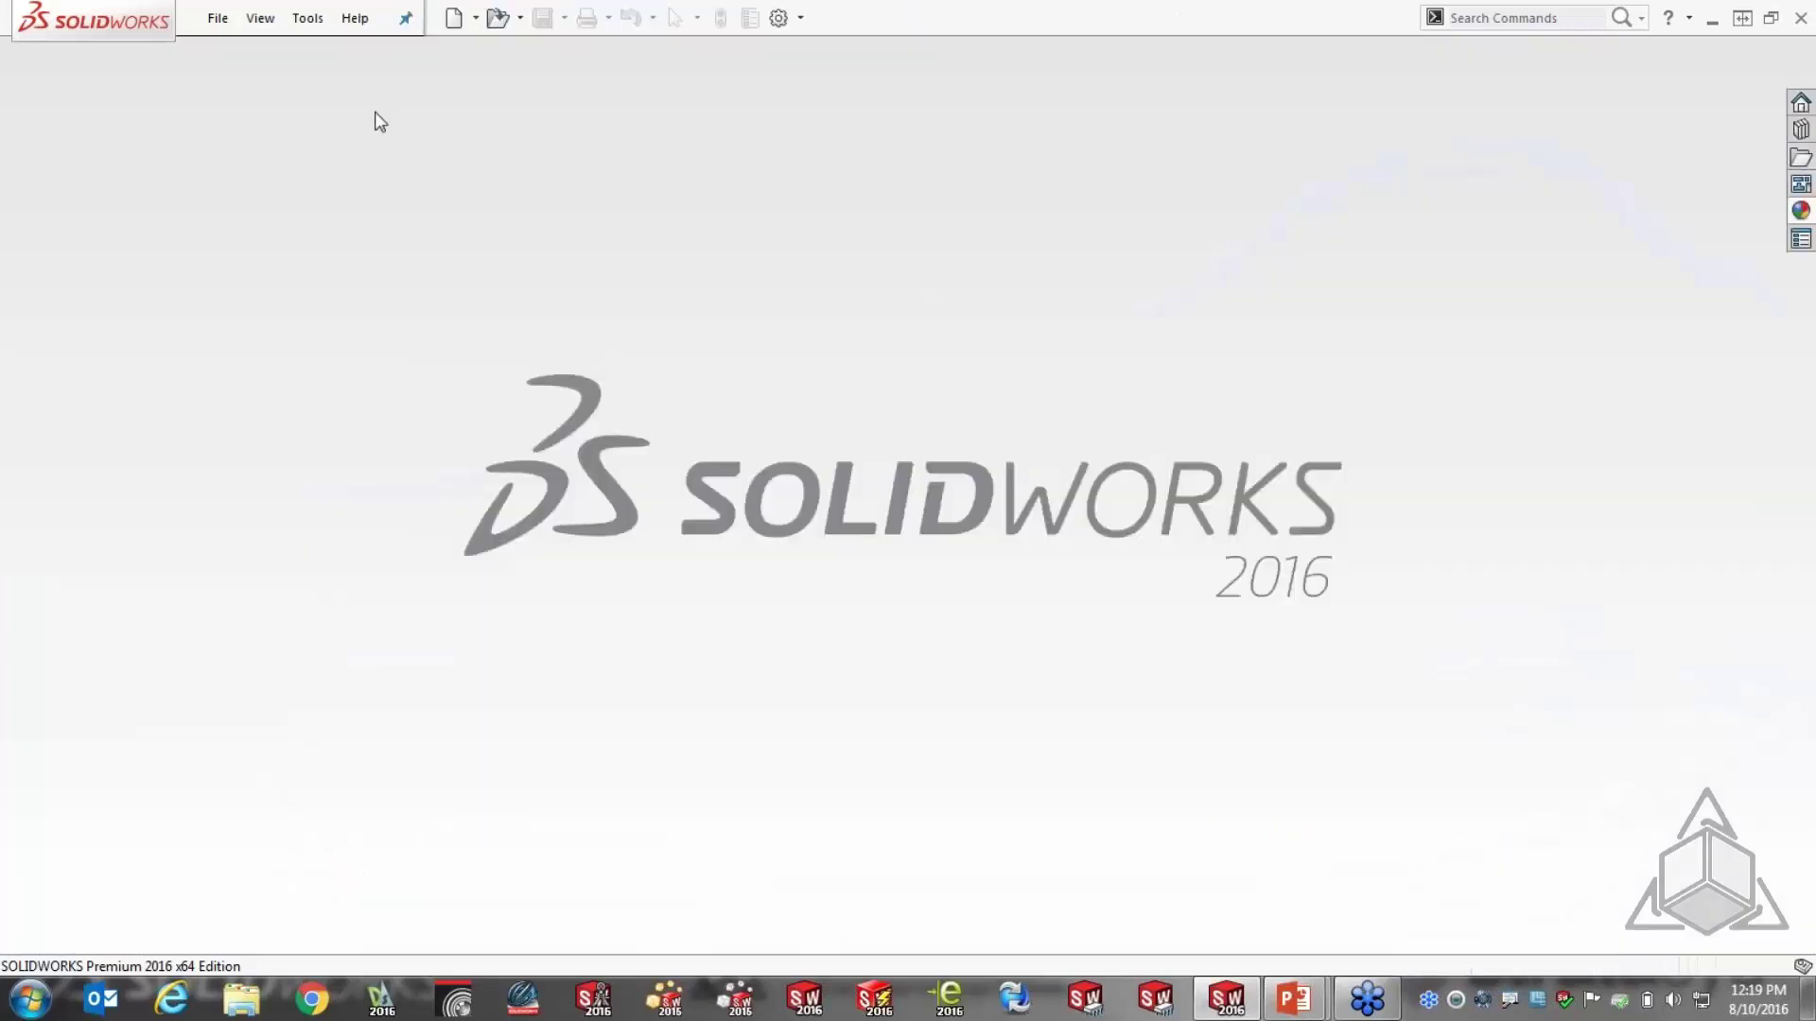
click(217, 18)
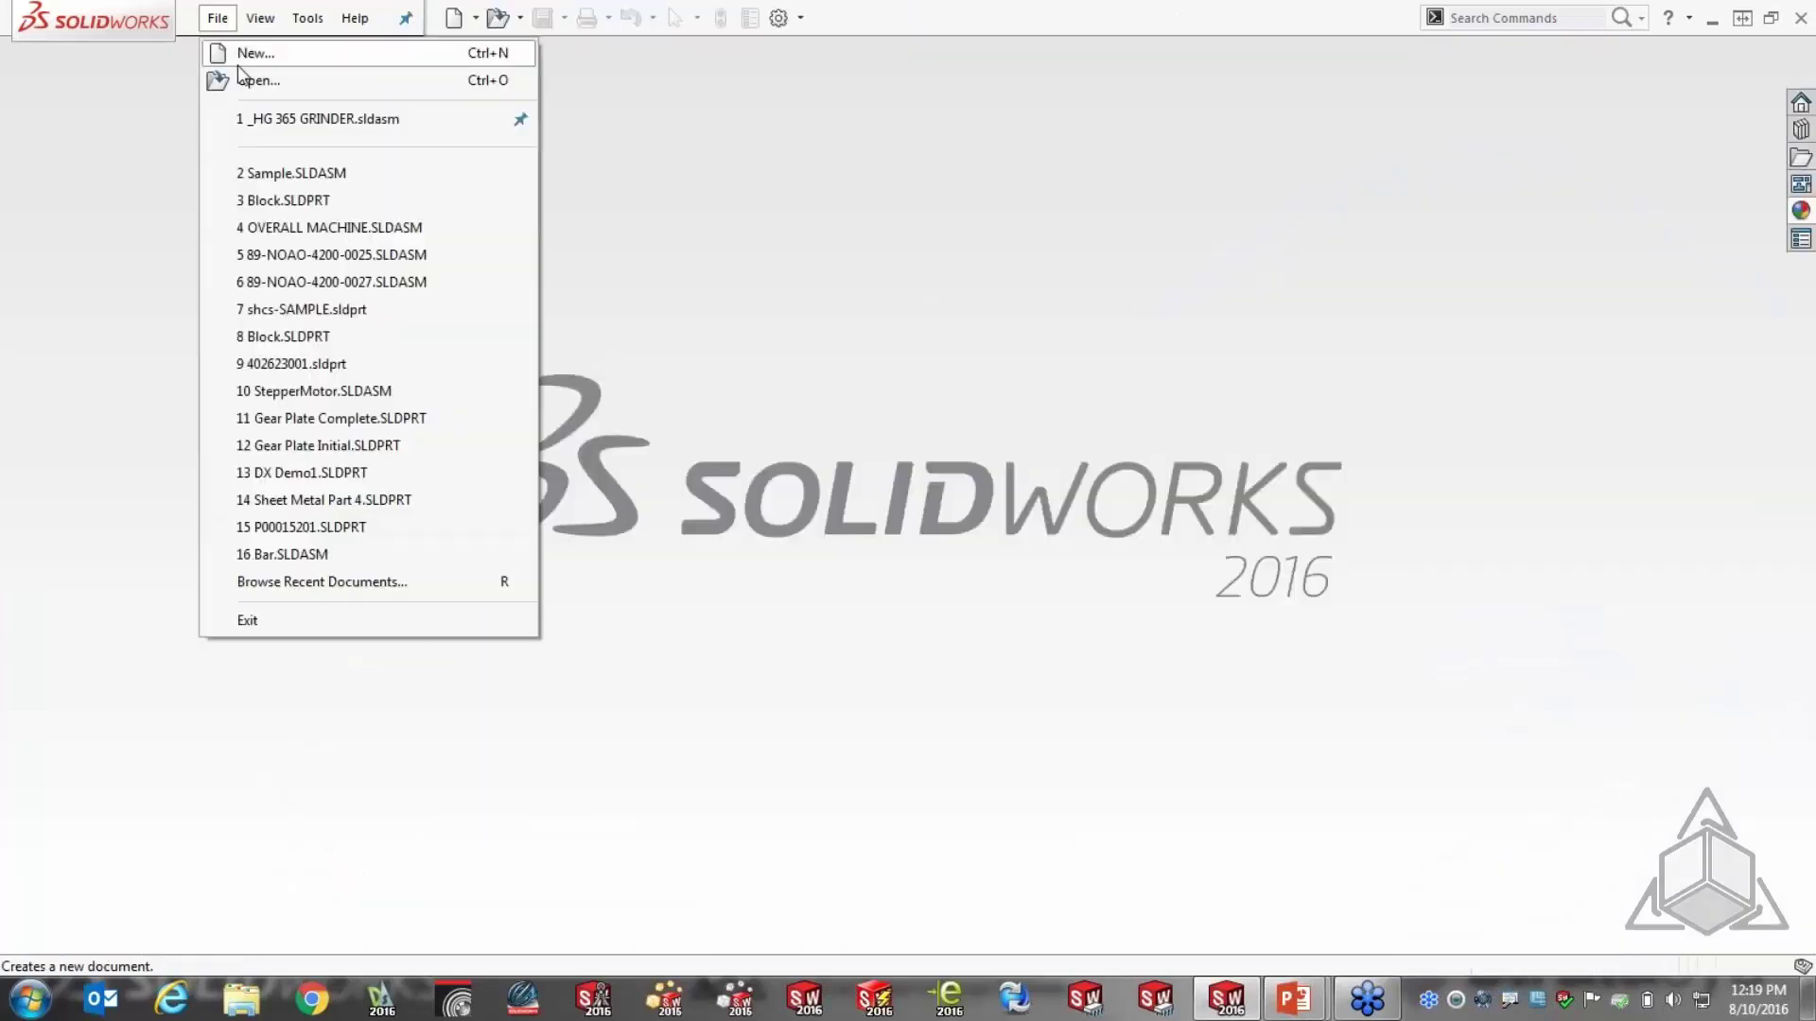
click(288, 200)
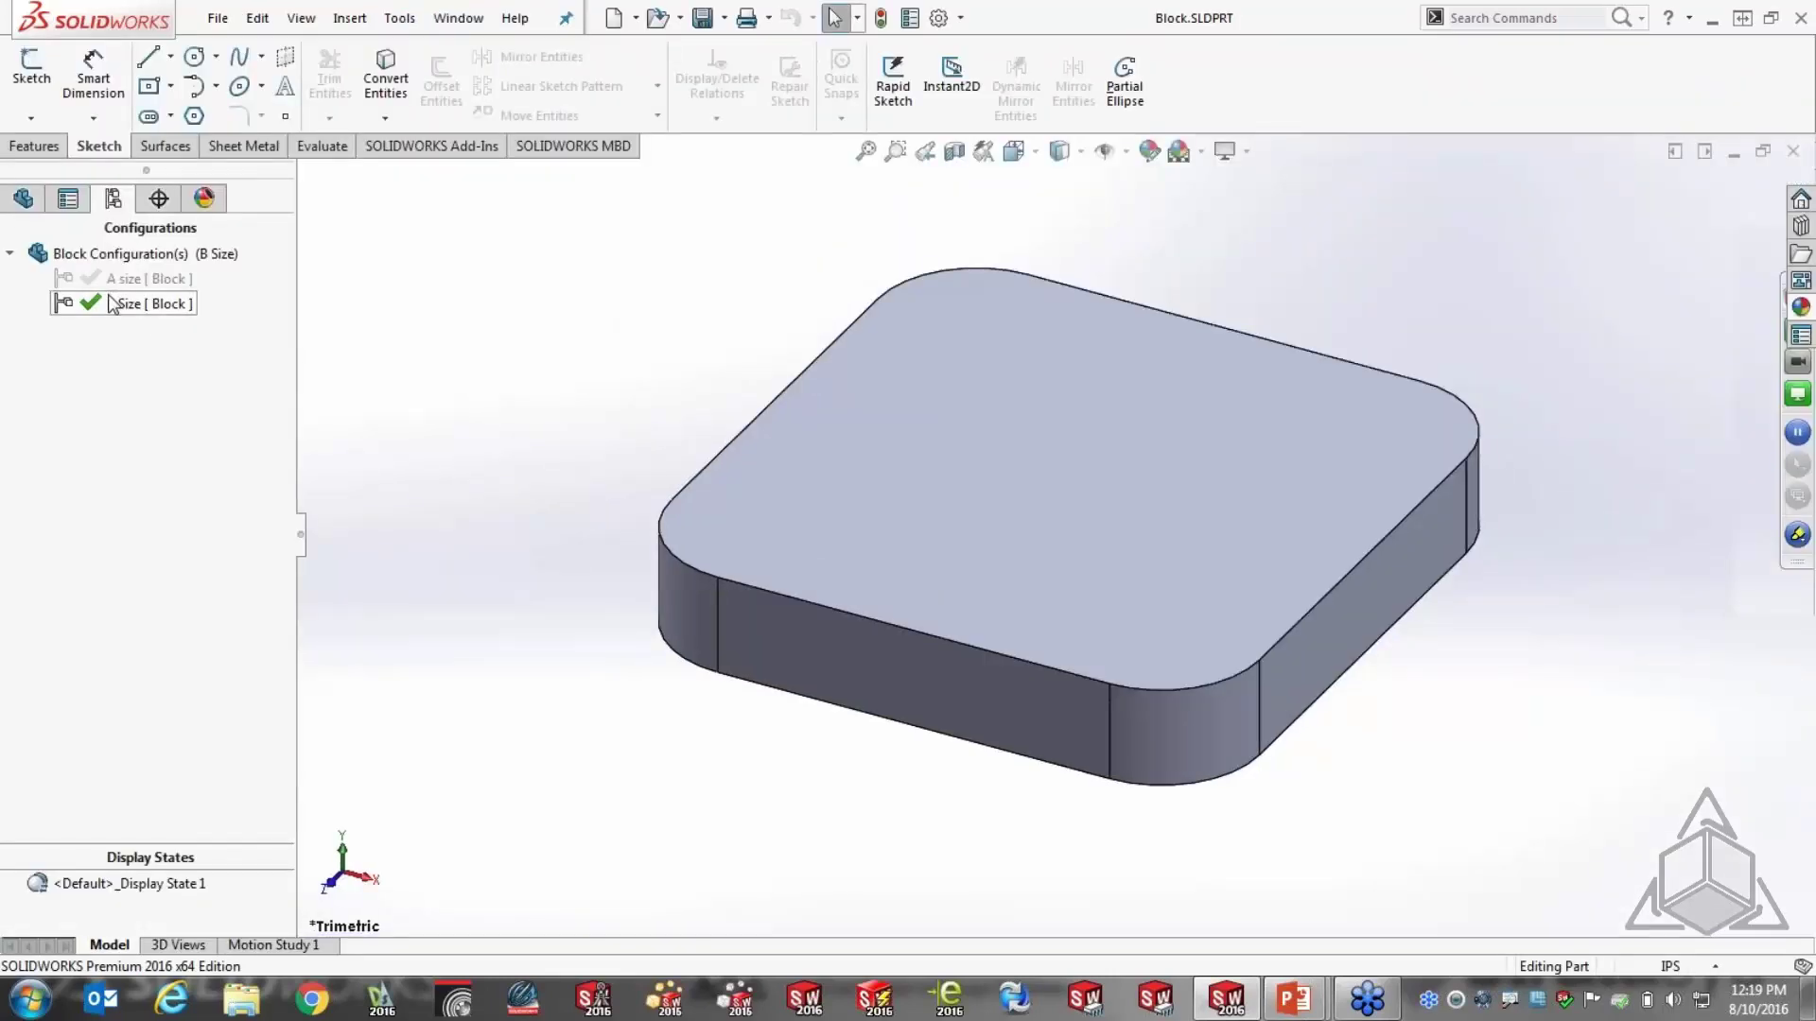
Change the block's 6.00 in dimension to 5.5, rebuild, then save and close the part
click(1061, 447)
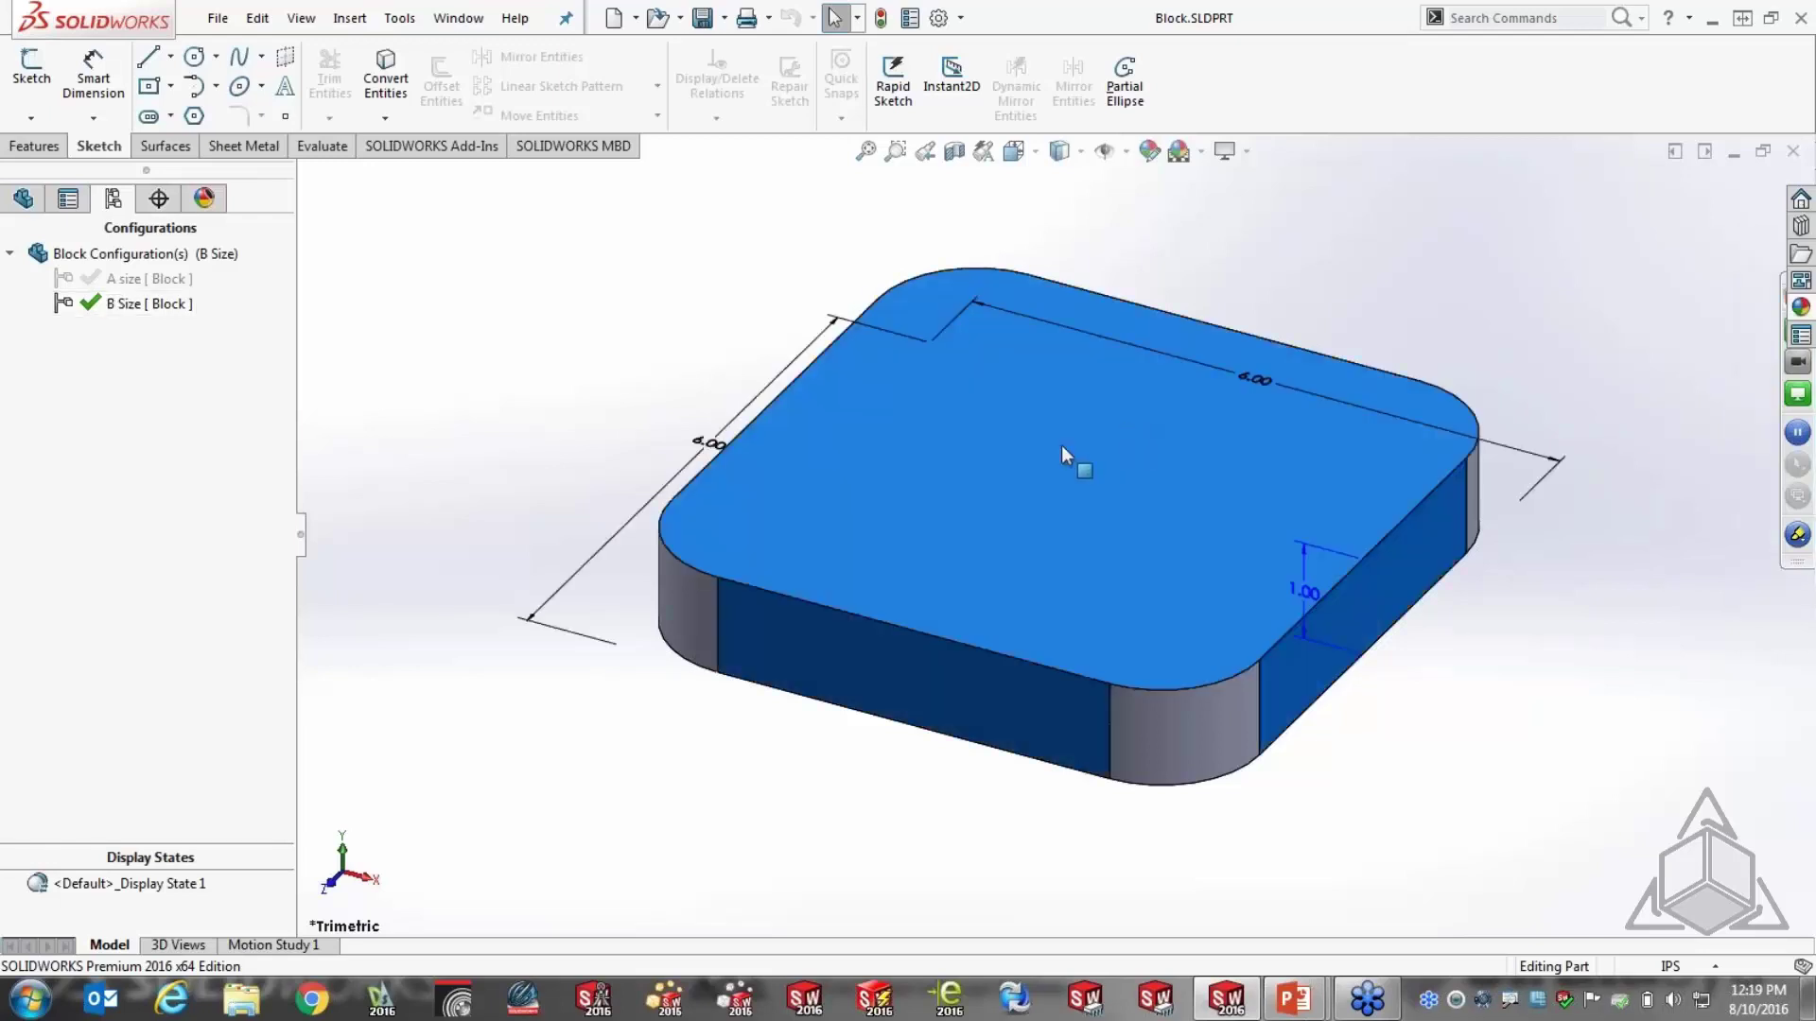
double_click(709, 446)
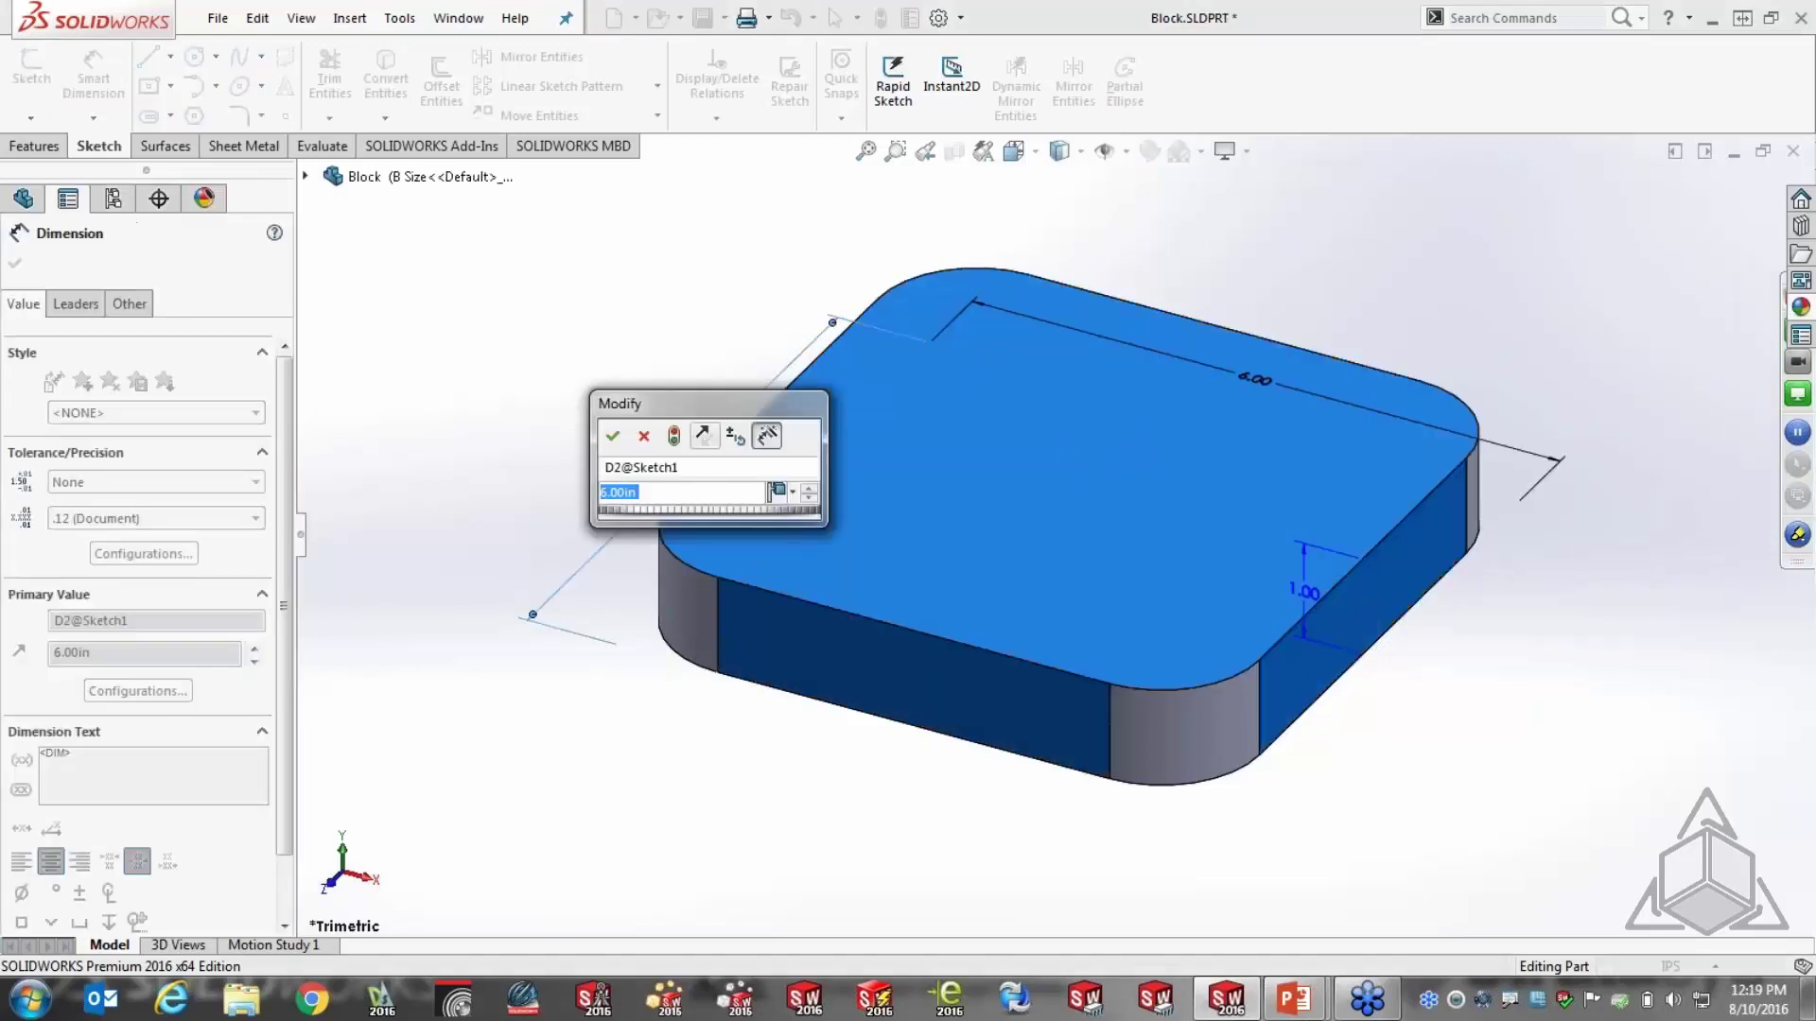
text(5.5)
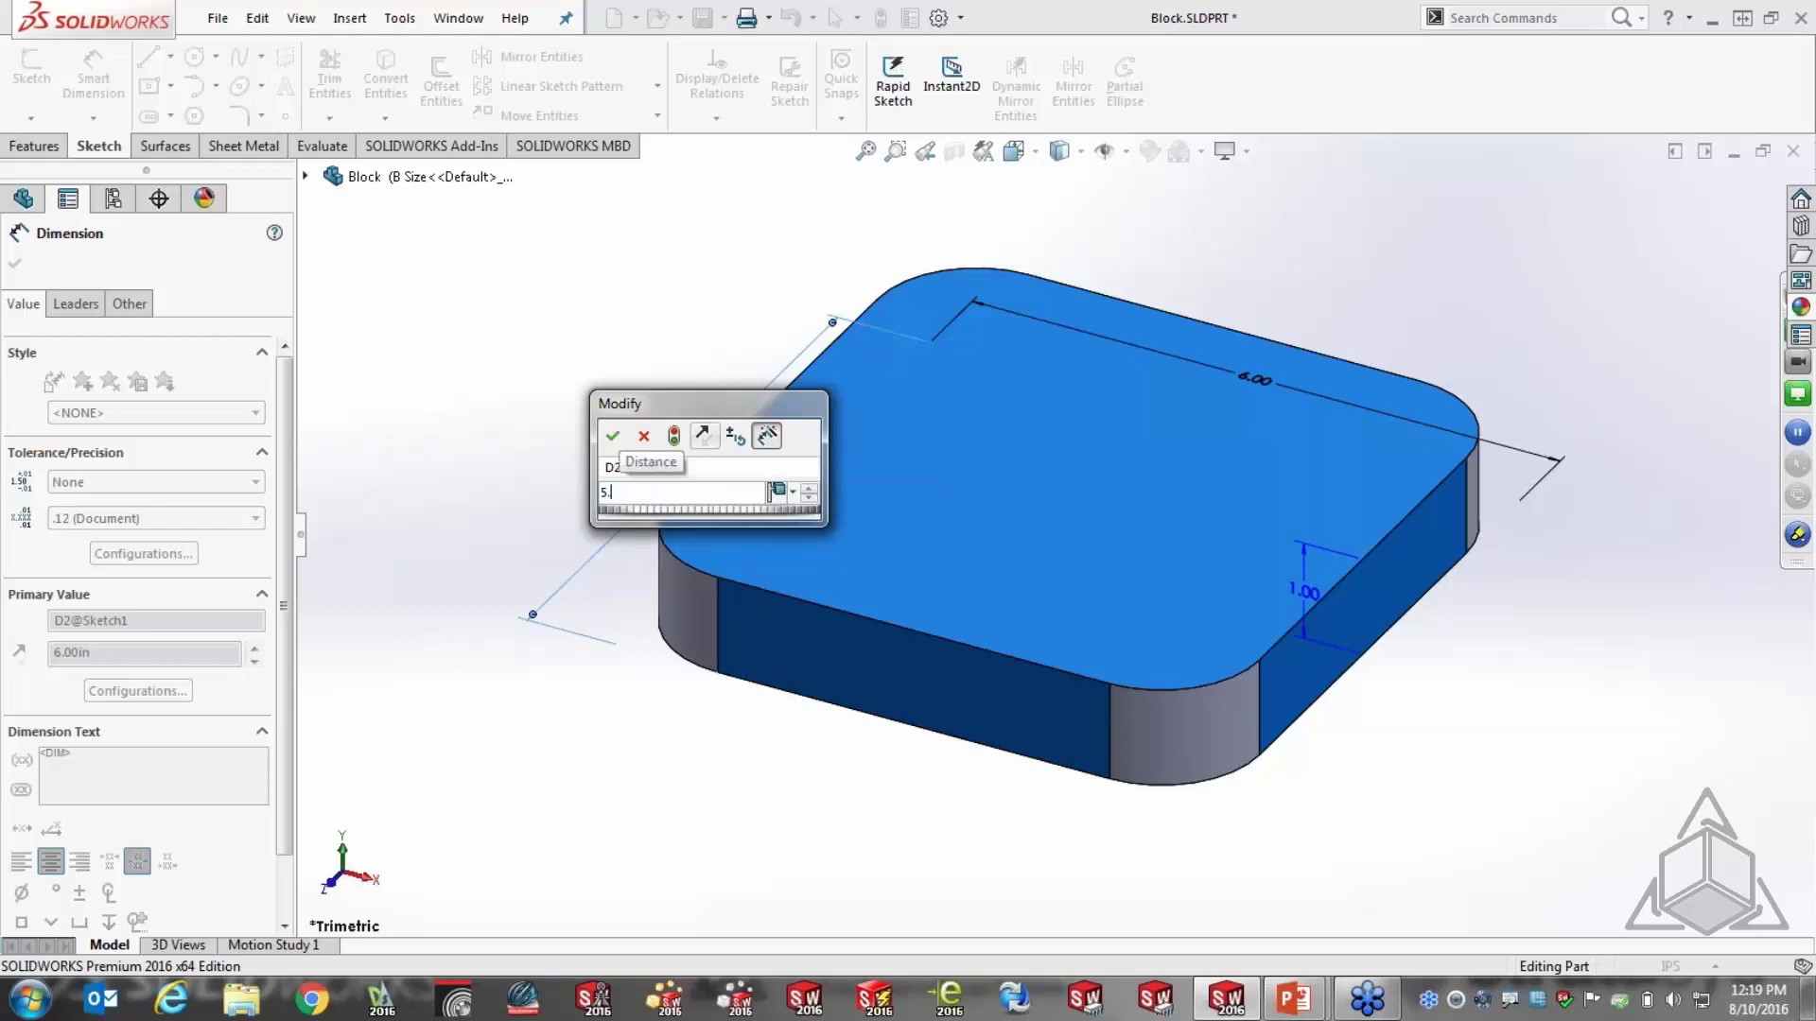
click(677, 437)
click(613, 436)
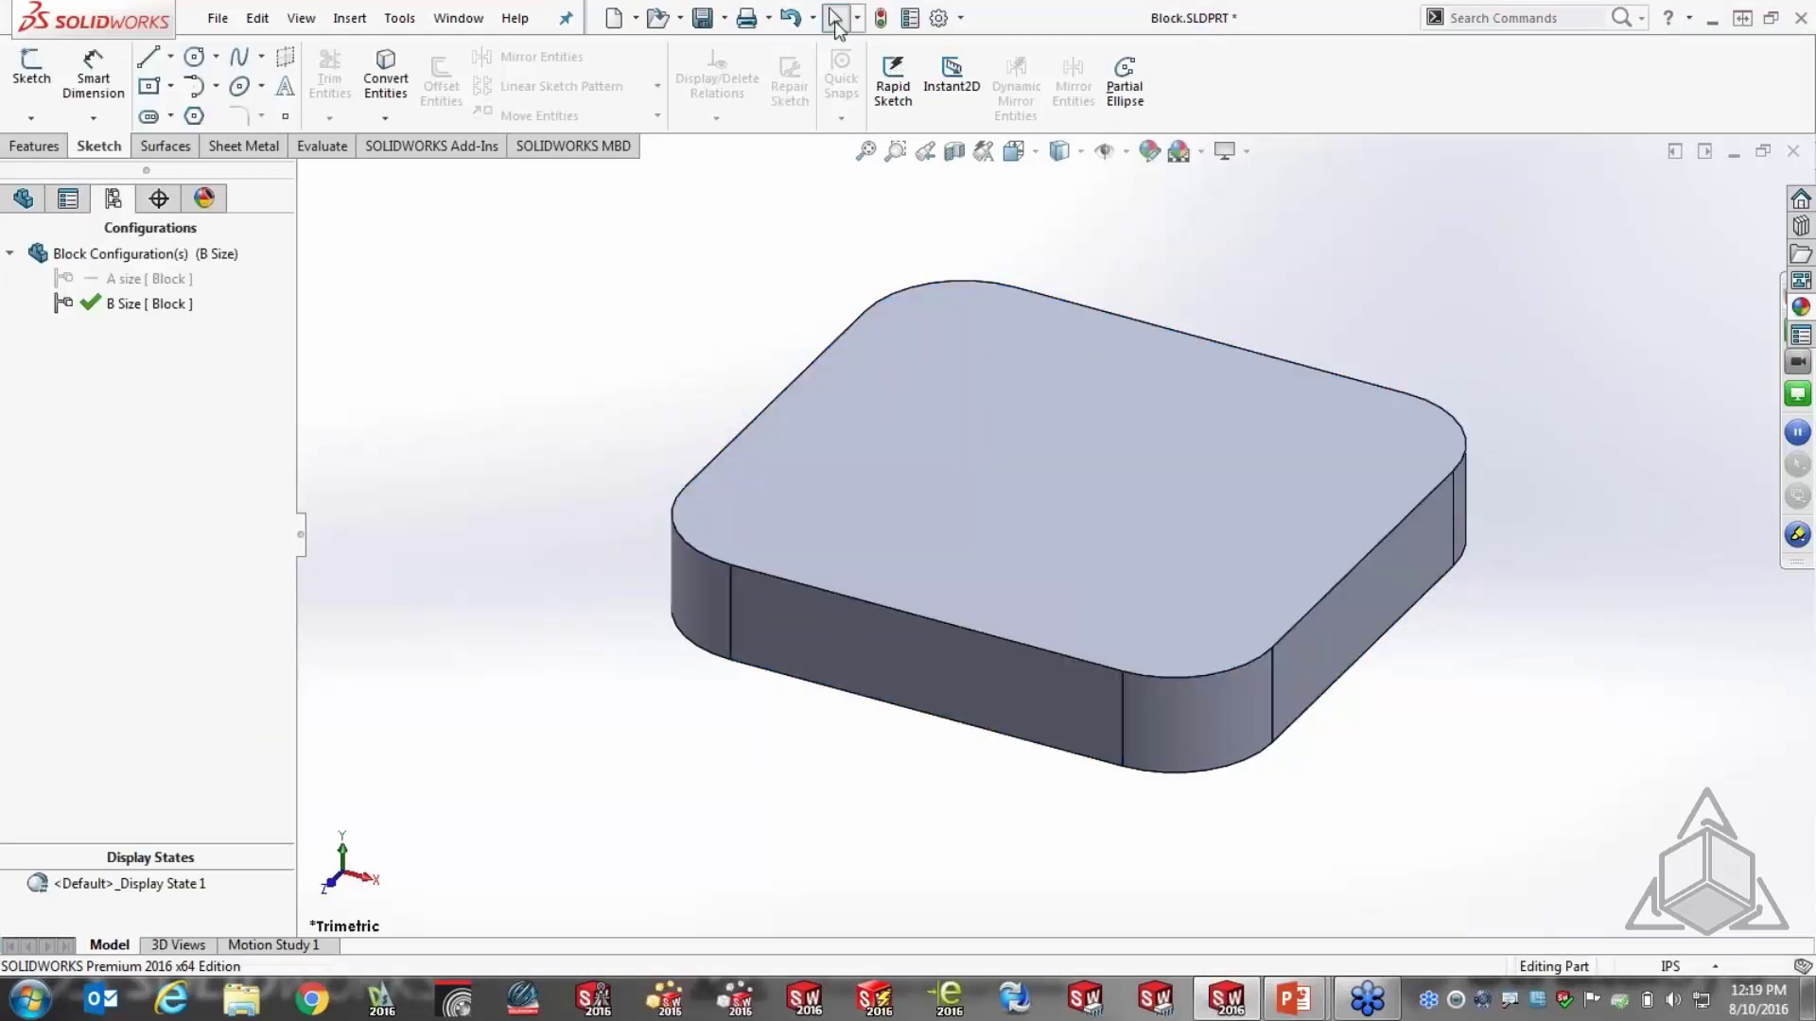
click(702, 17)
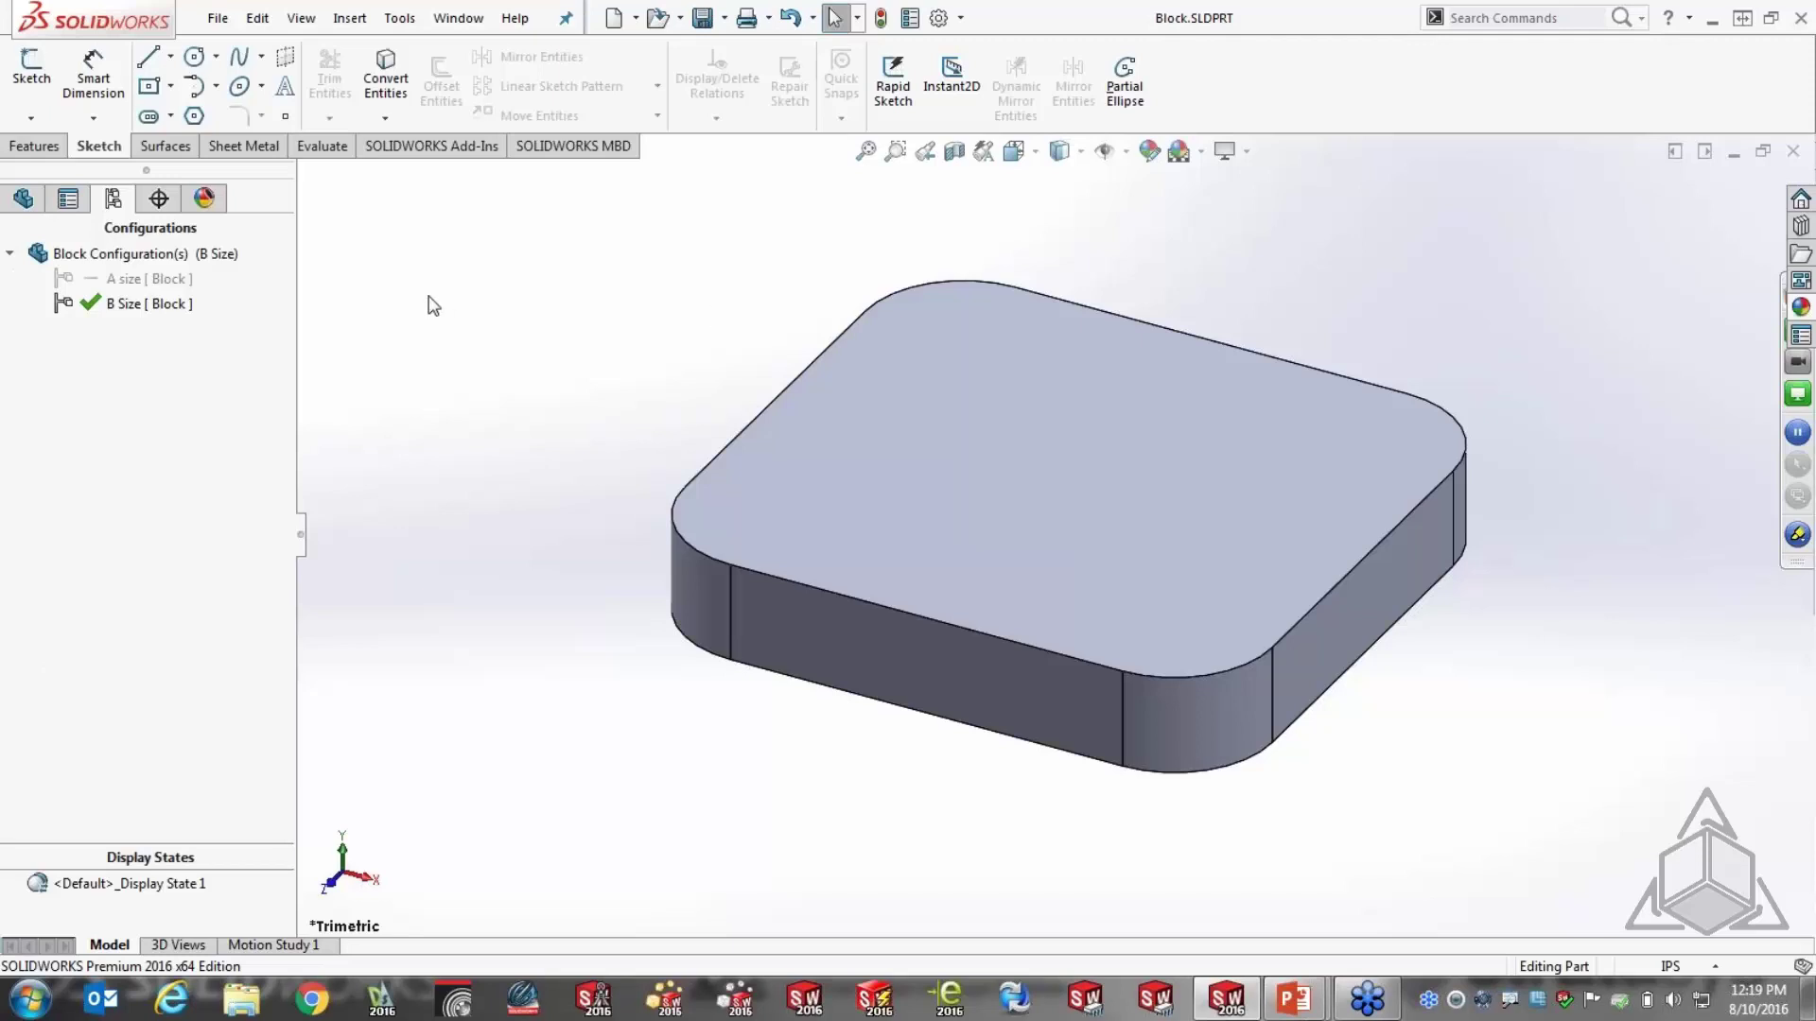
click(1790, 153)
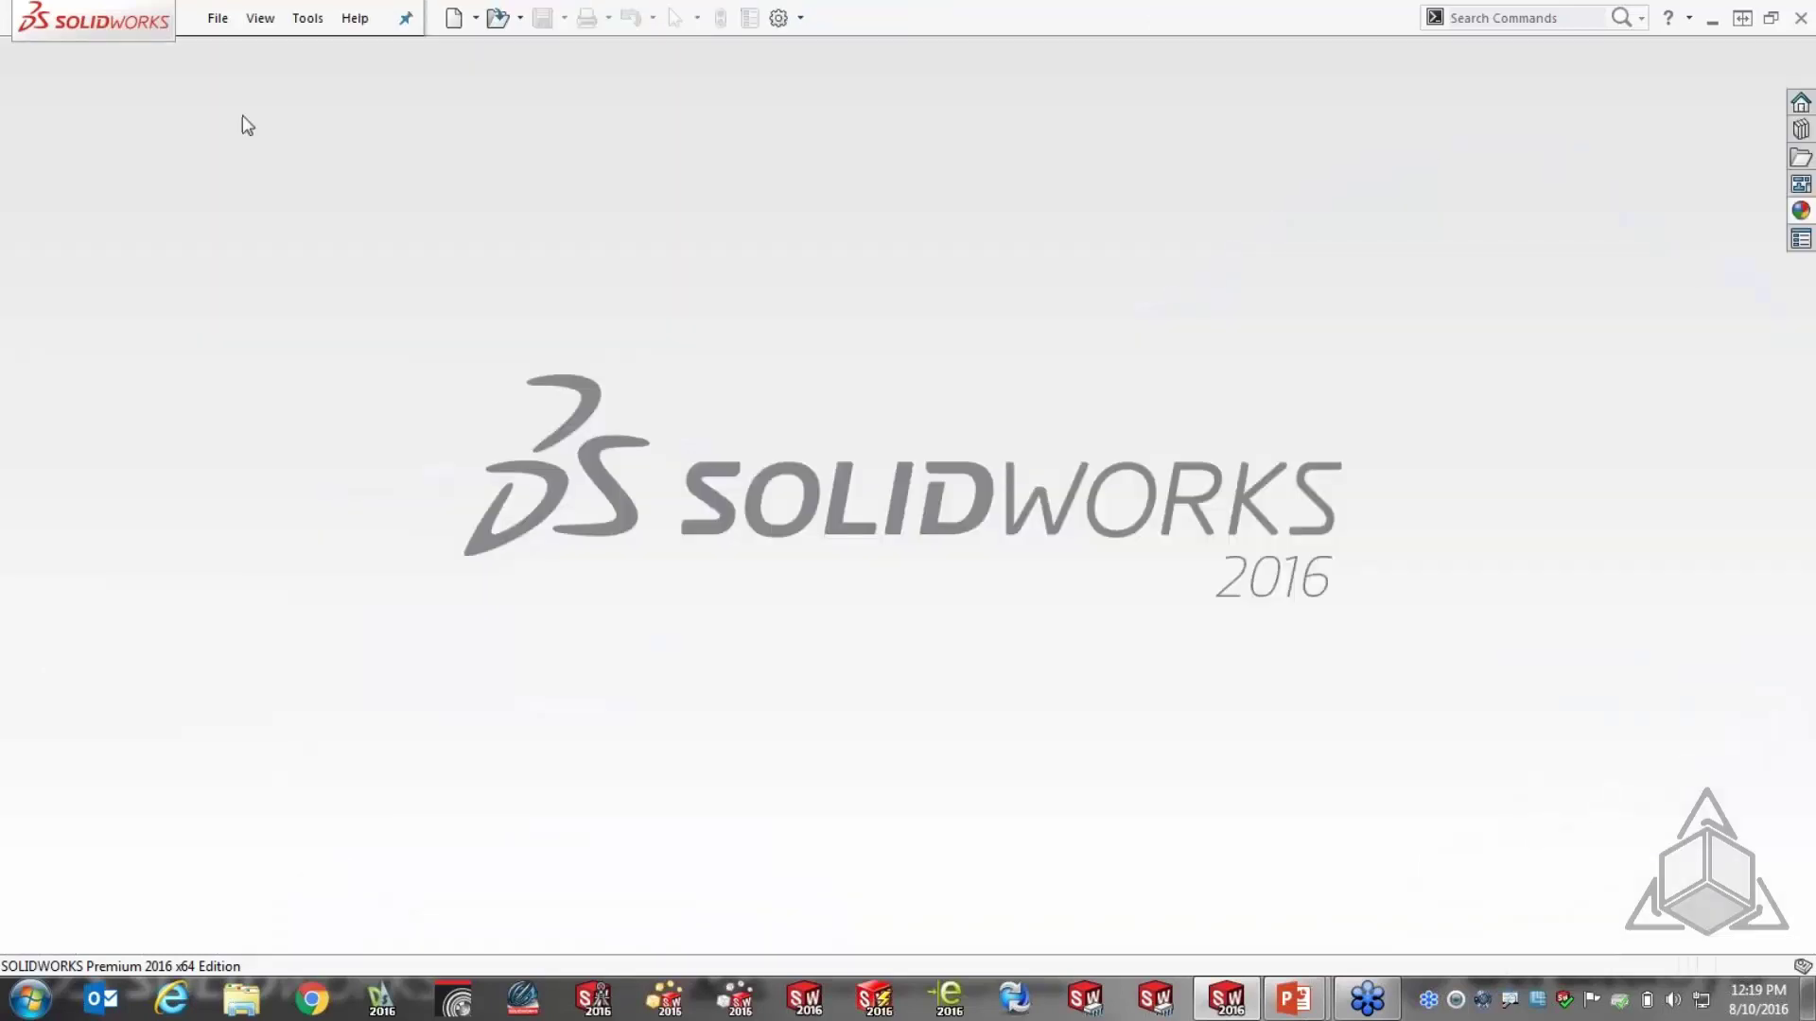
click(218, 18)
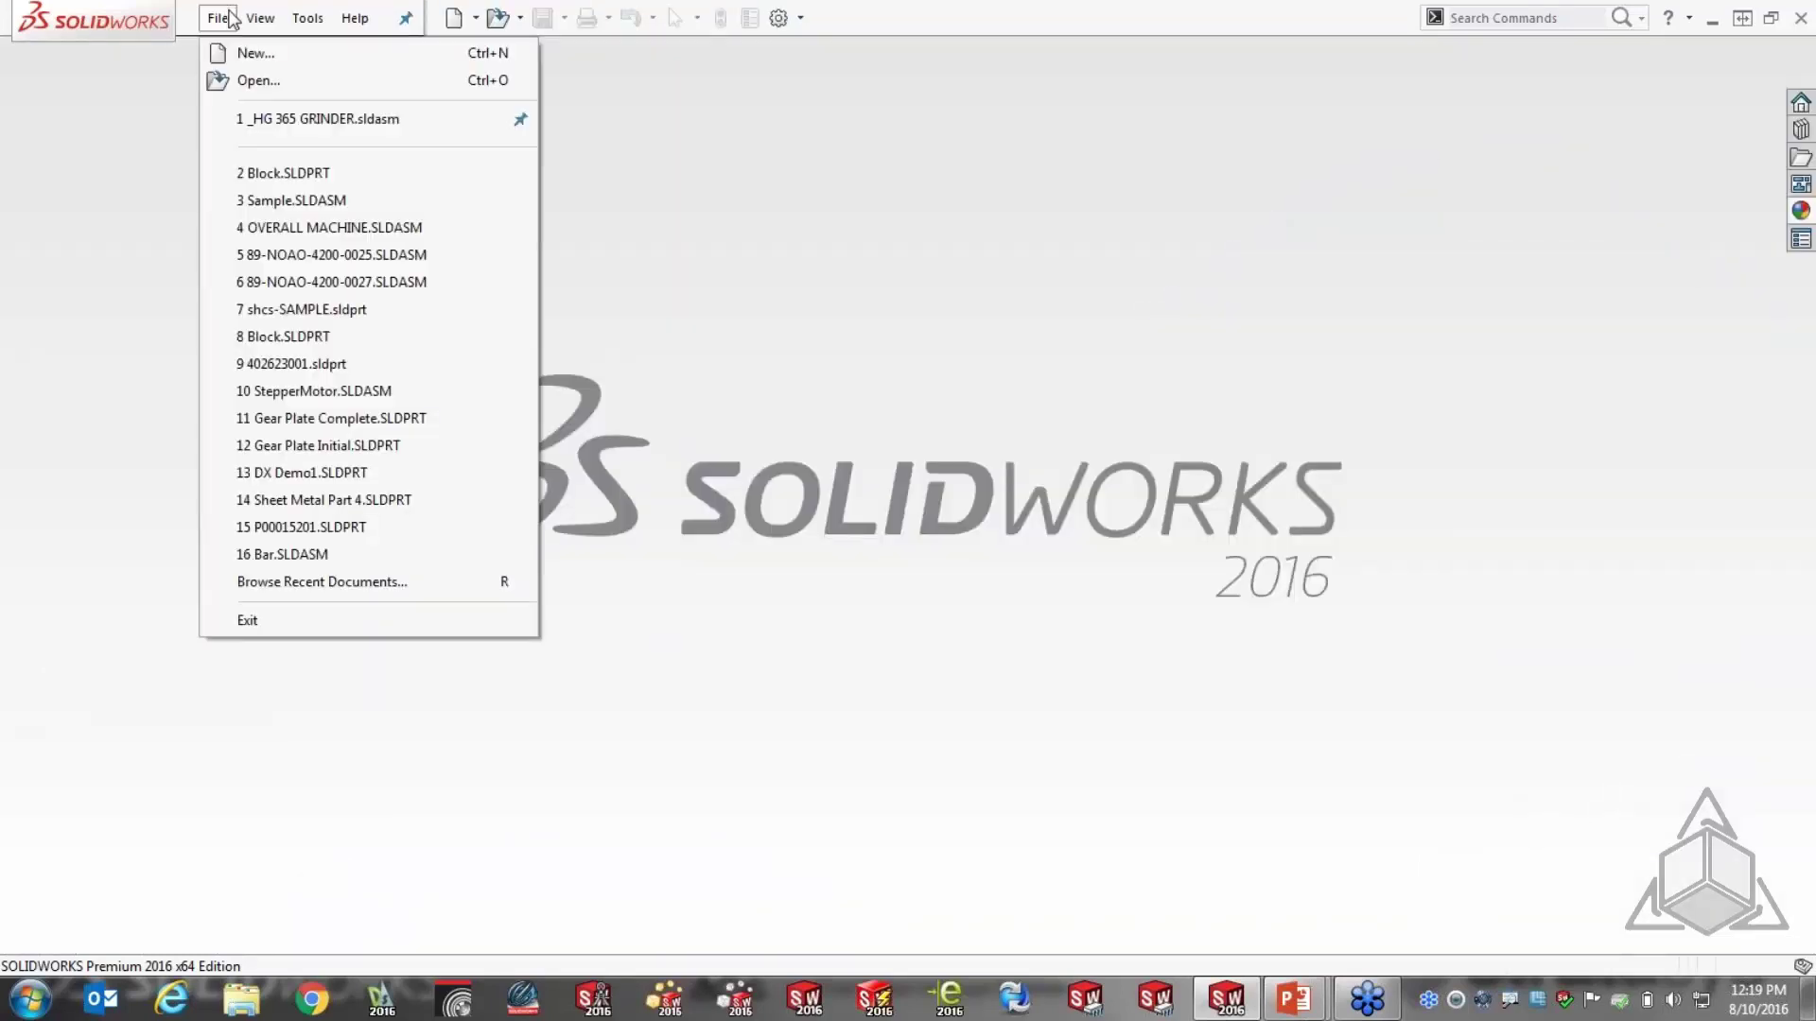
click(239, 84)
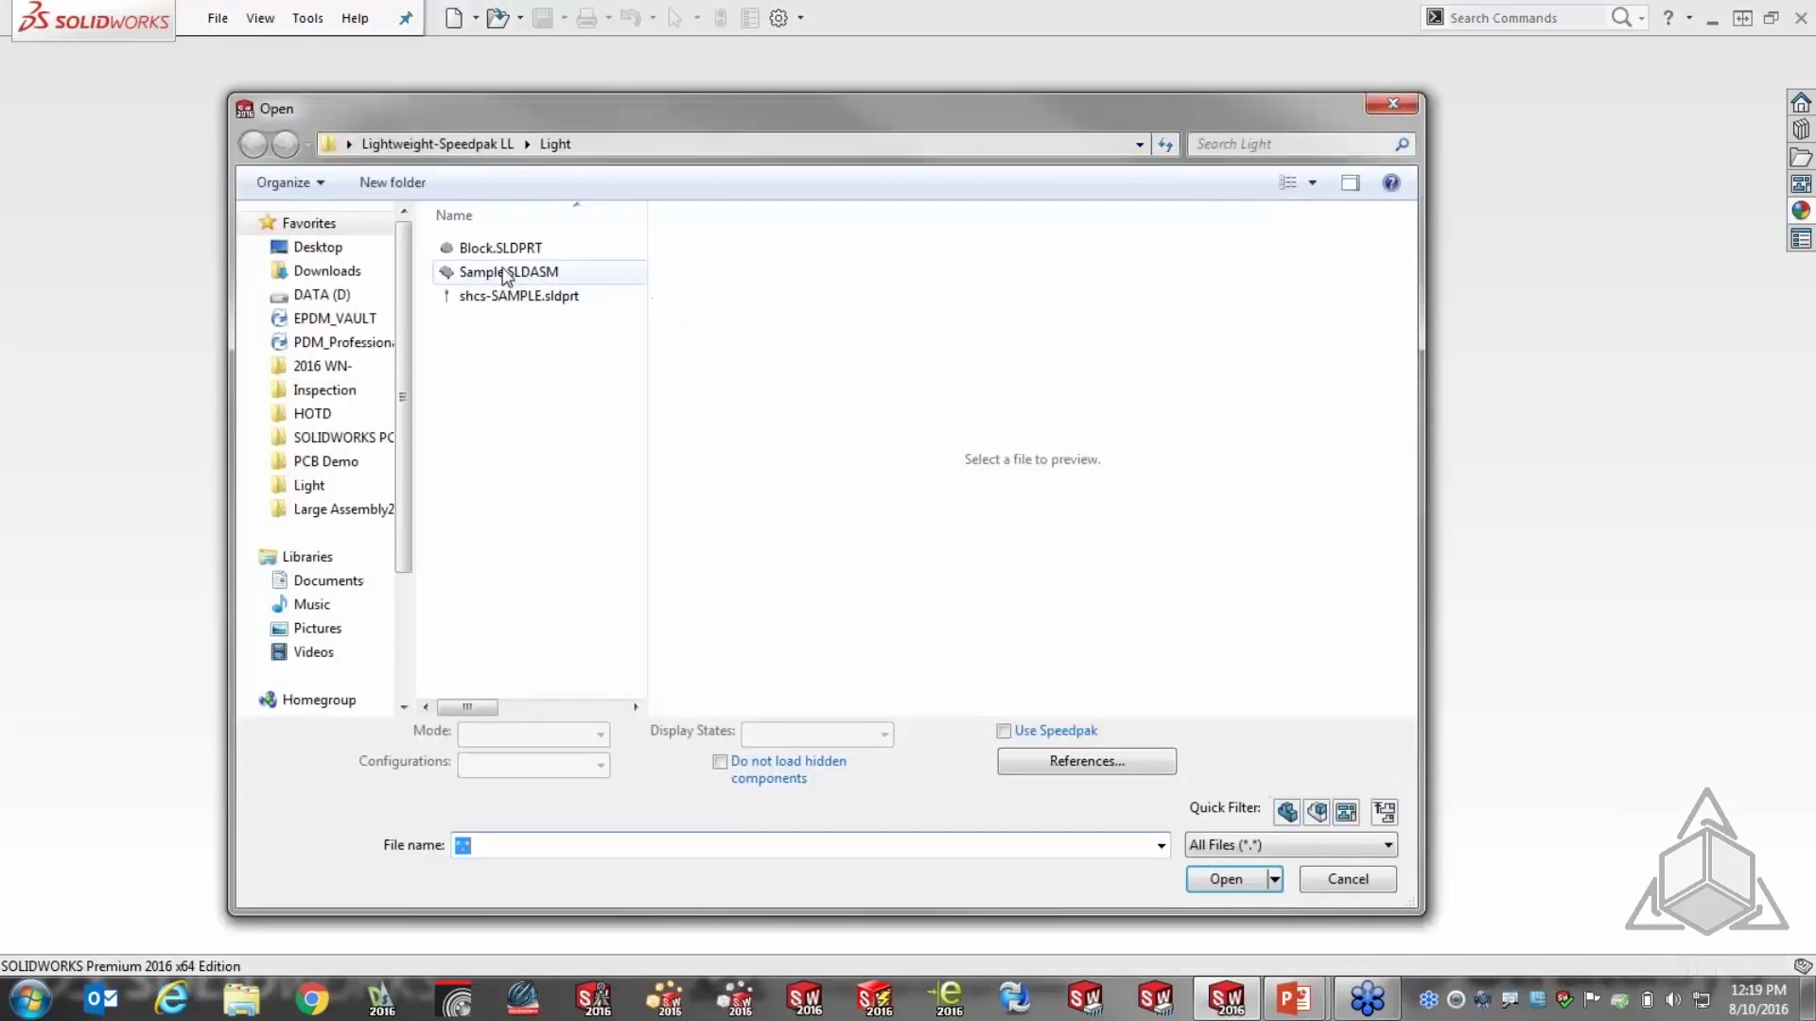
click(504, 272)
click(1222, 879)
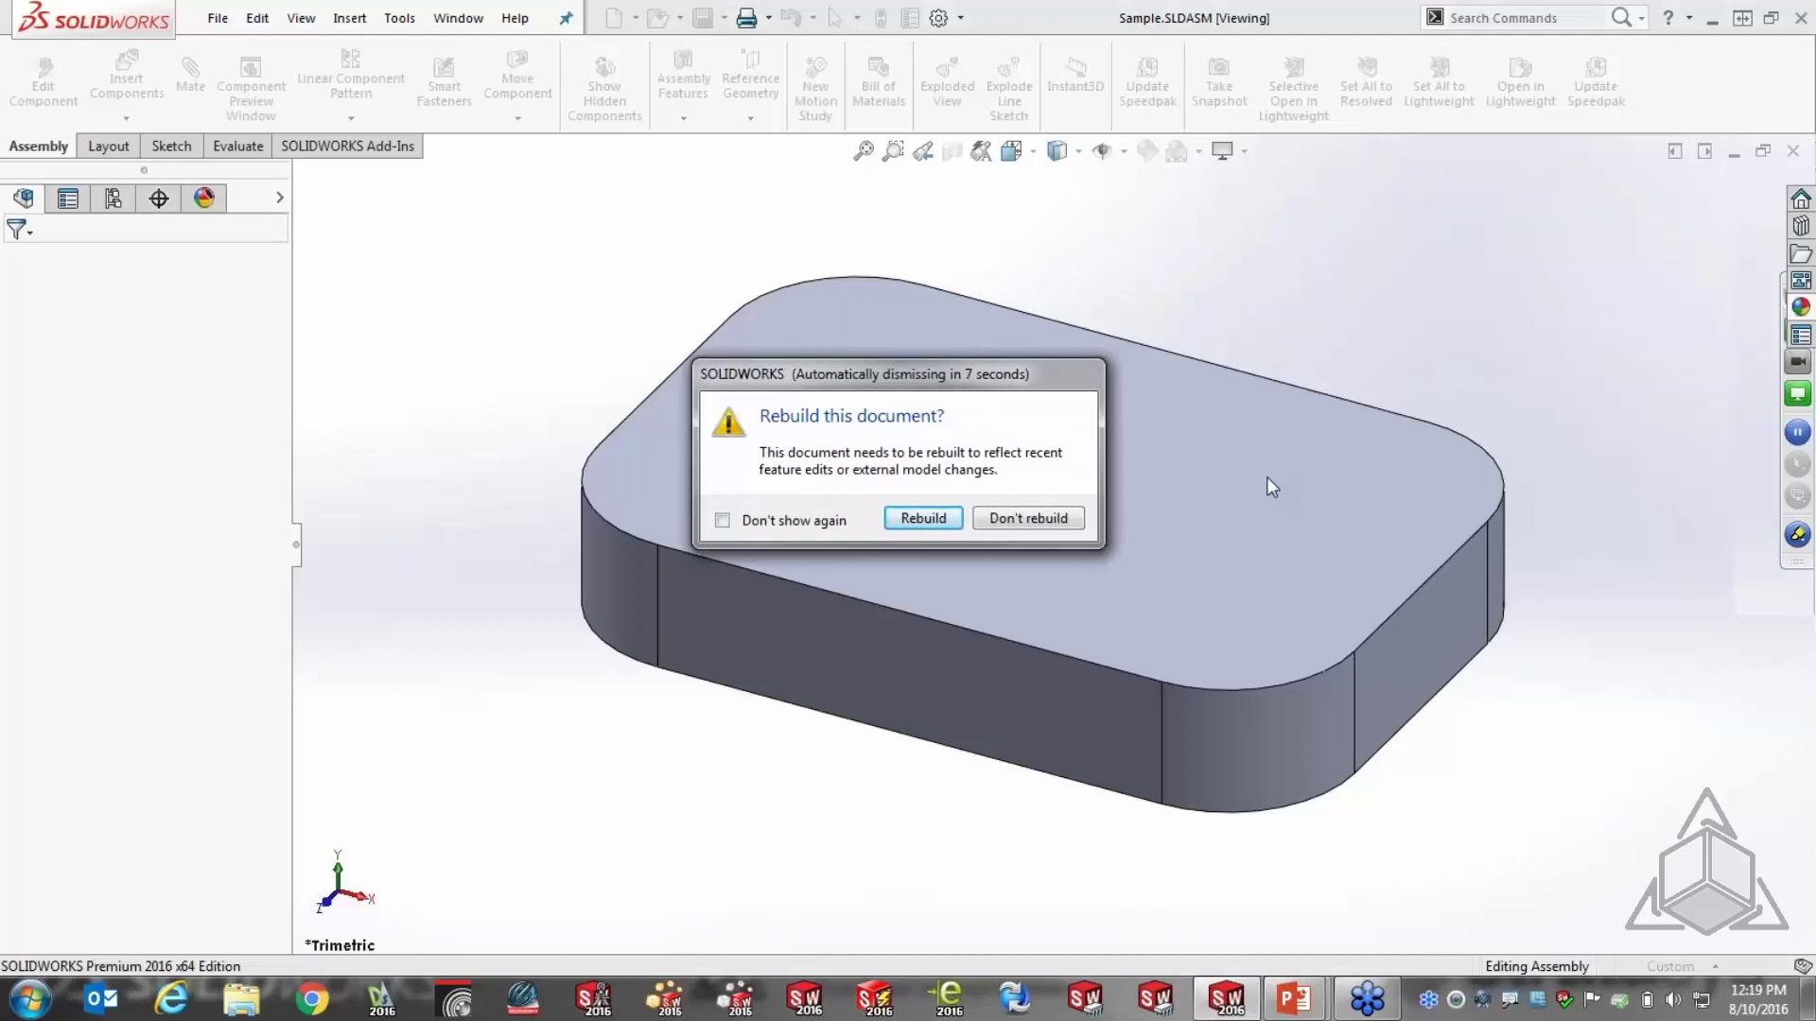
click(923, 518)
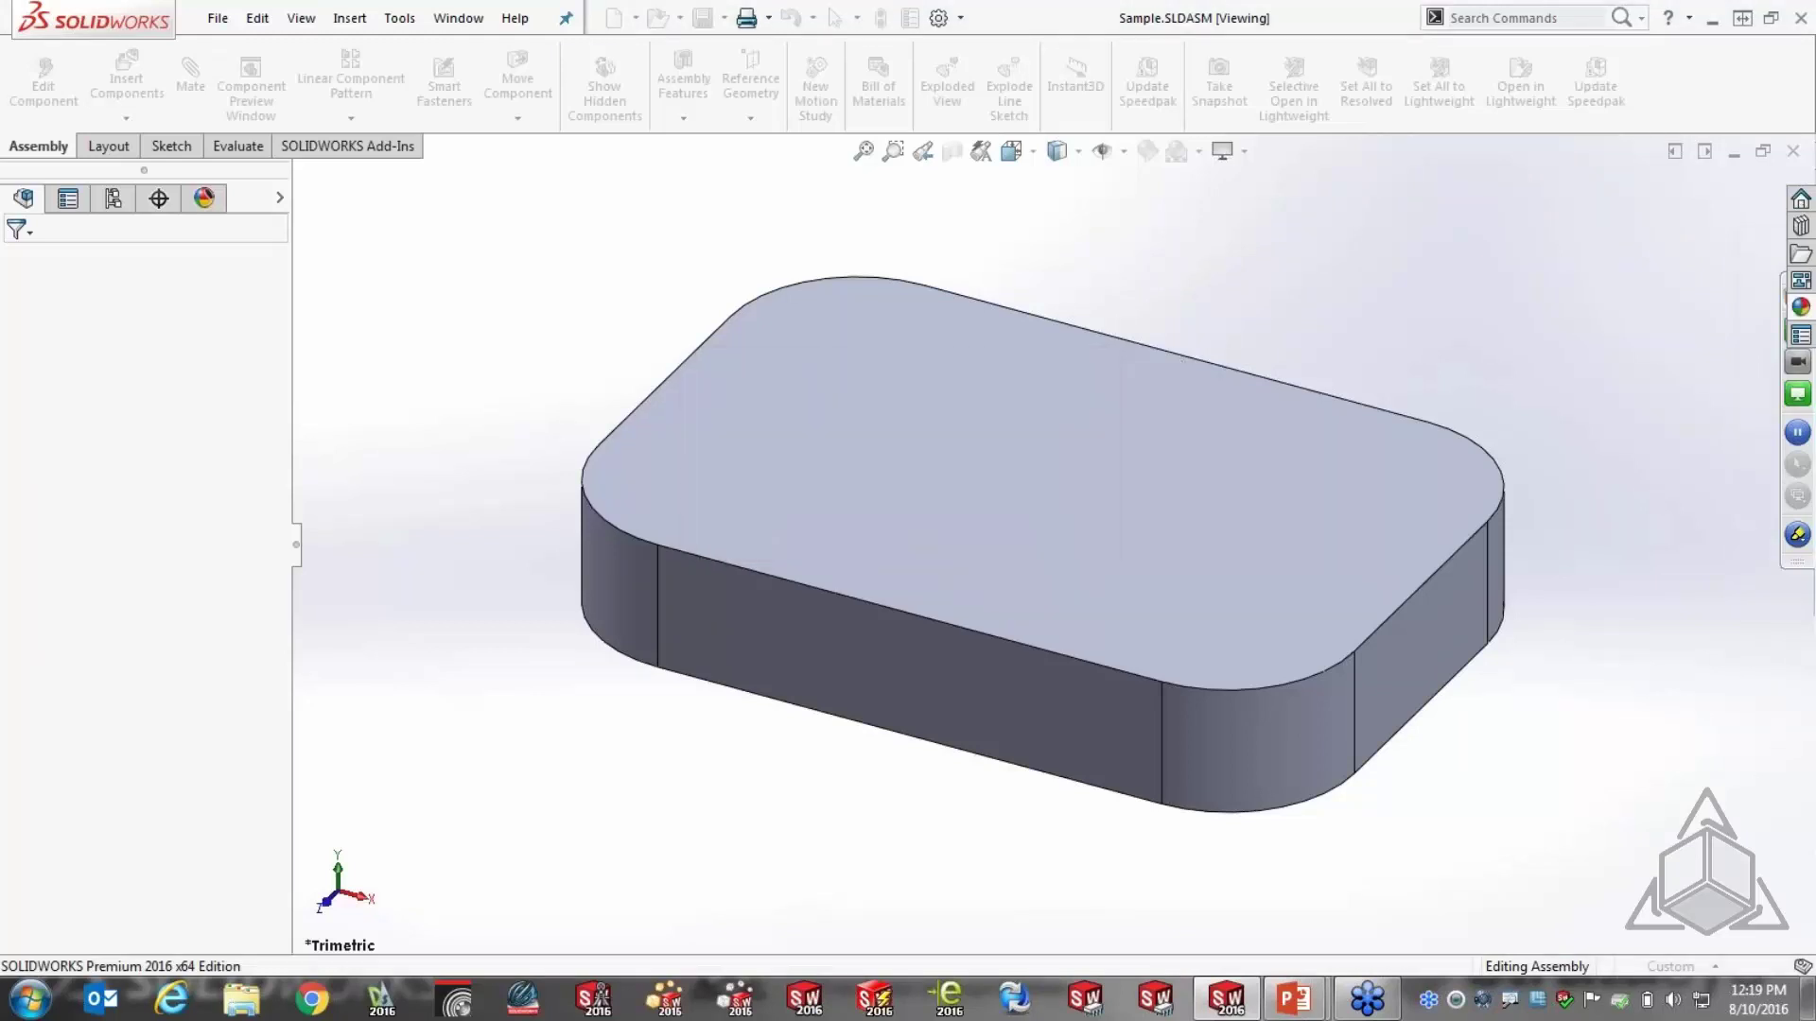
click(134, 457)
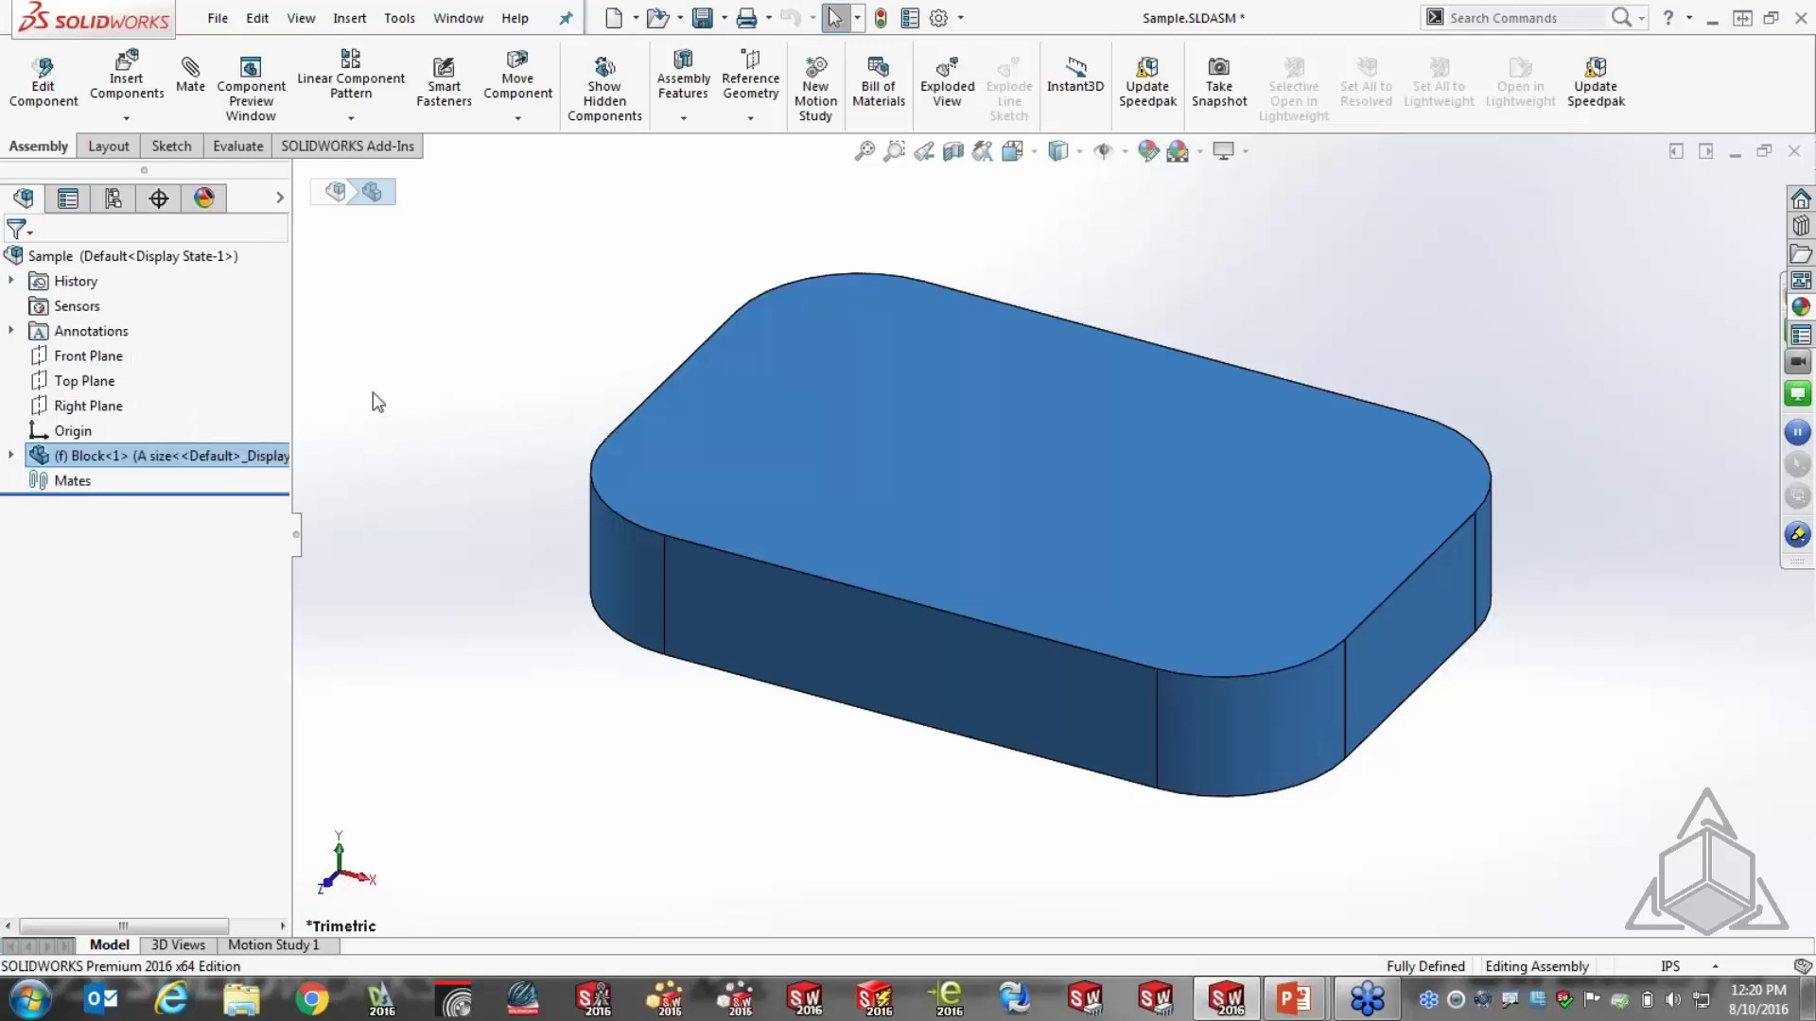
click(498, 310)
click(959, 18)
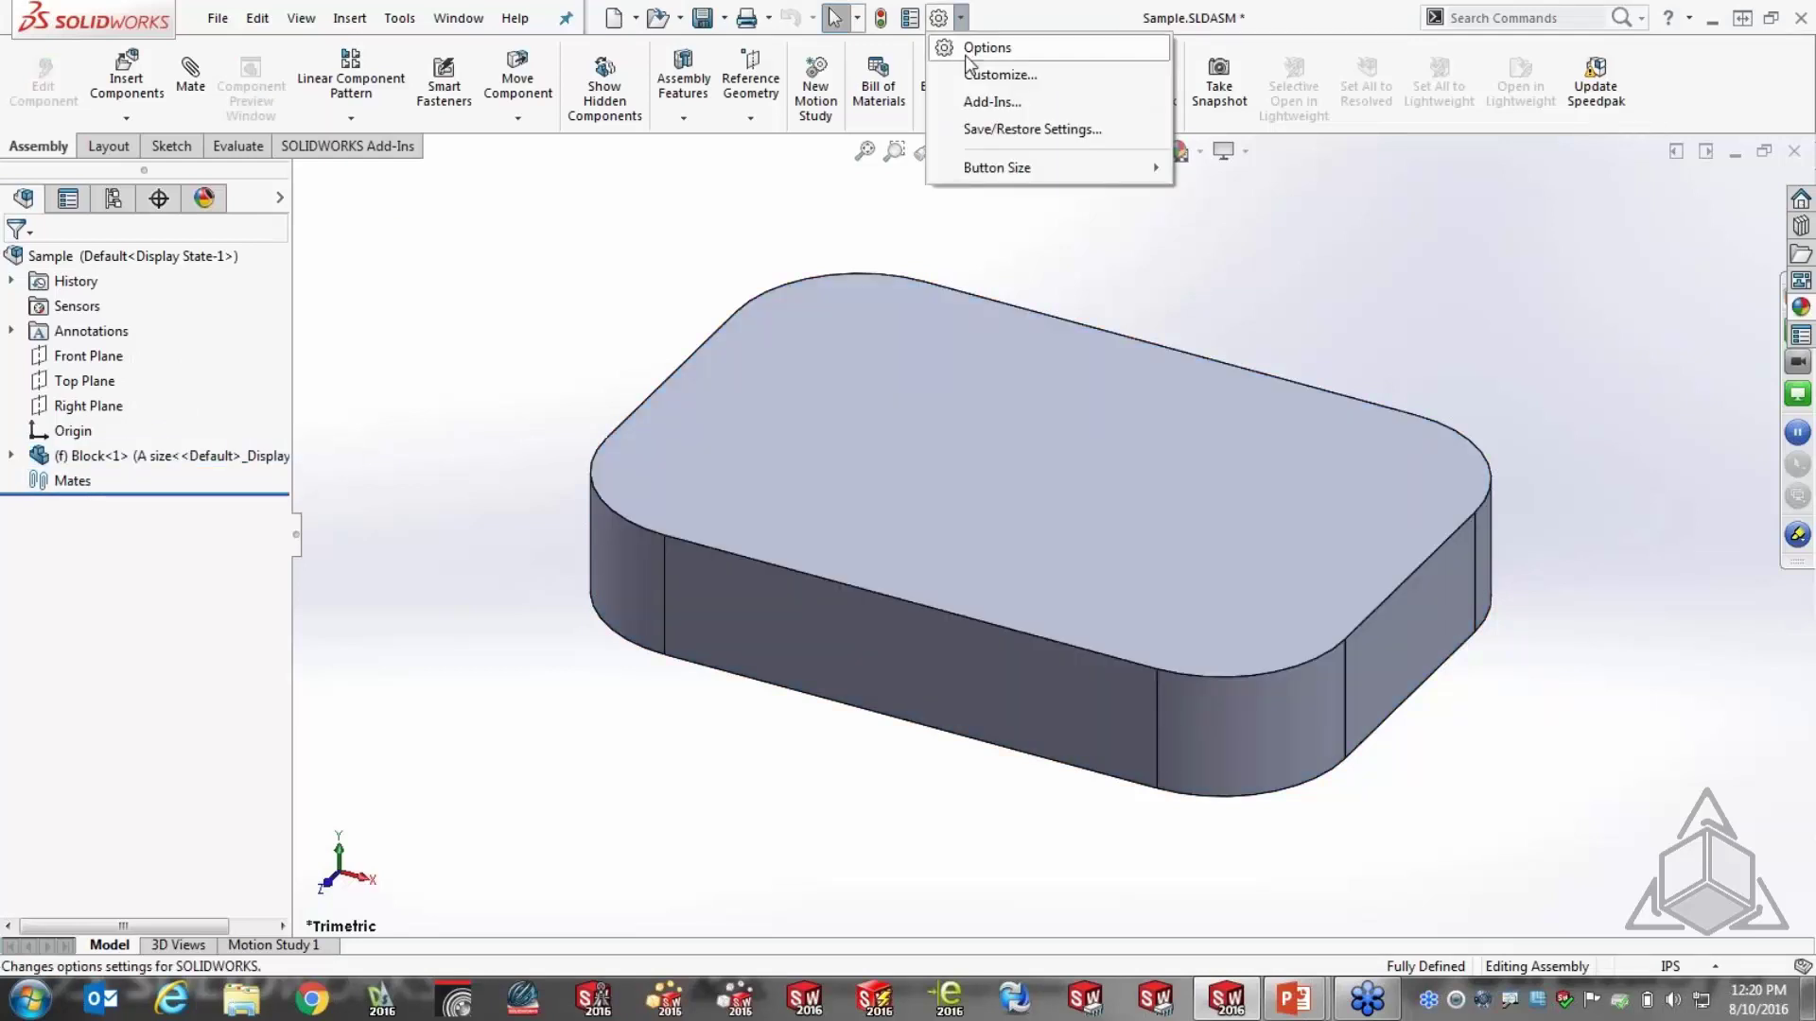
click(967, 58)
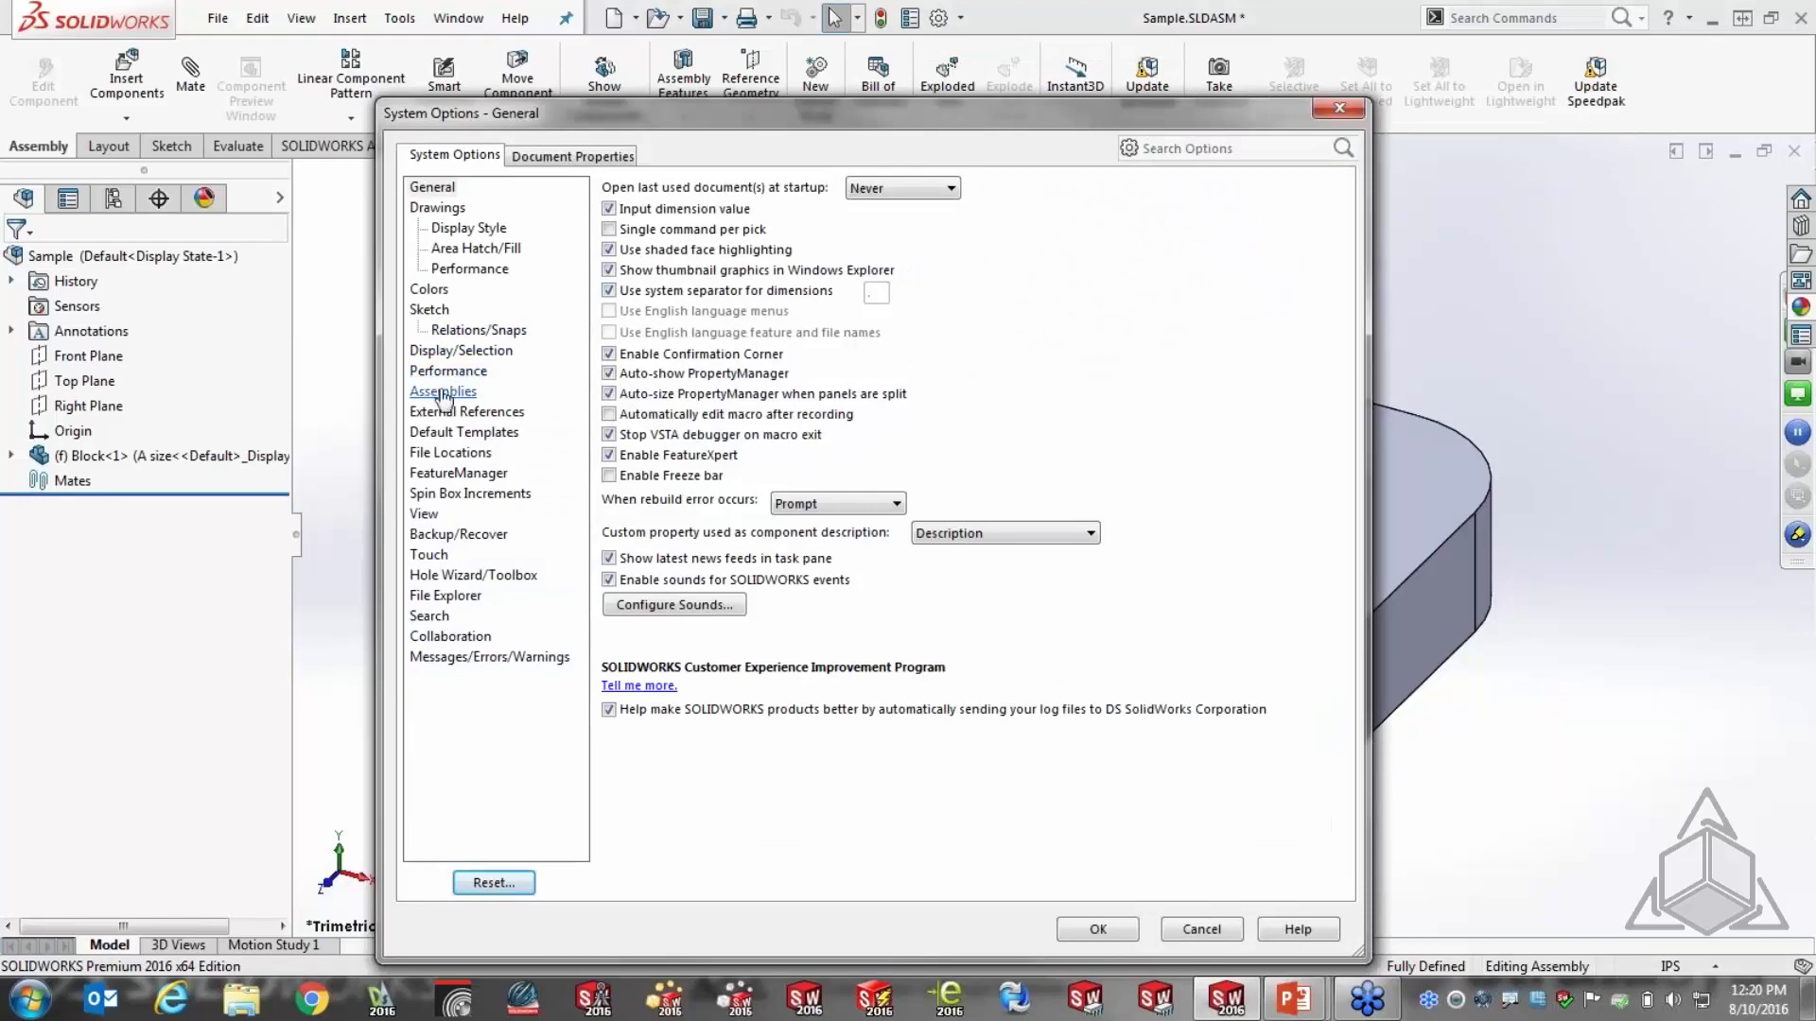
click(441, 353)
click(437, 374)
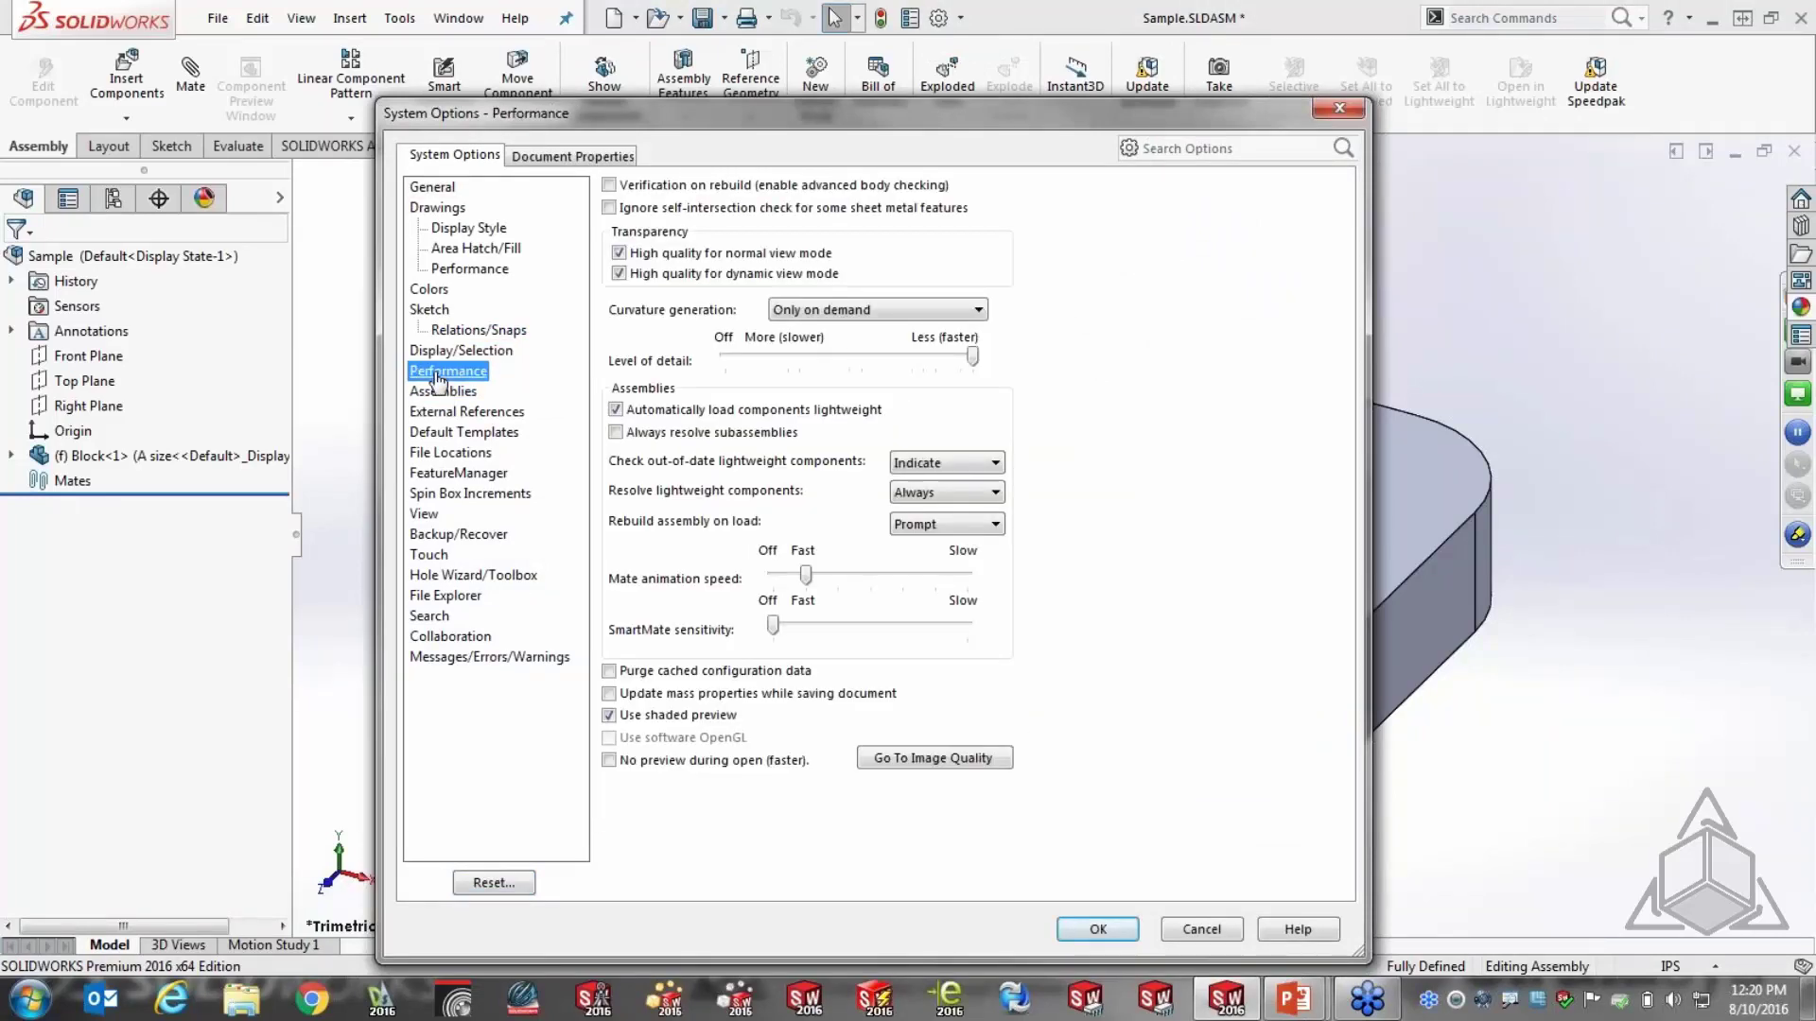
click(1200, 930)
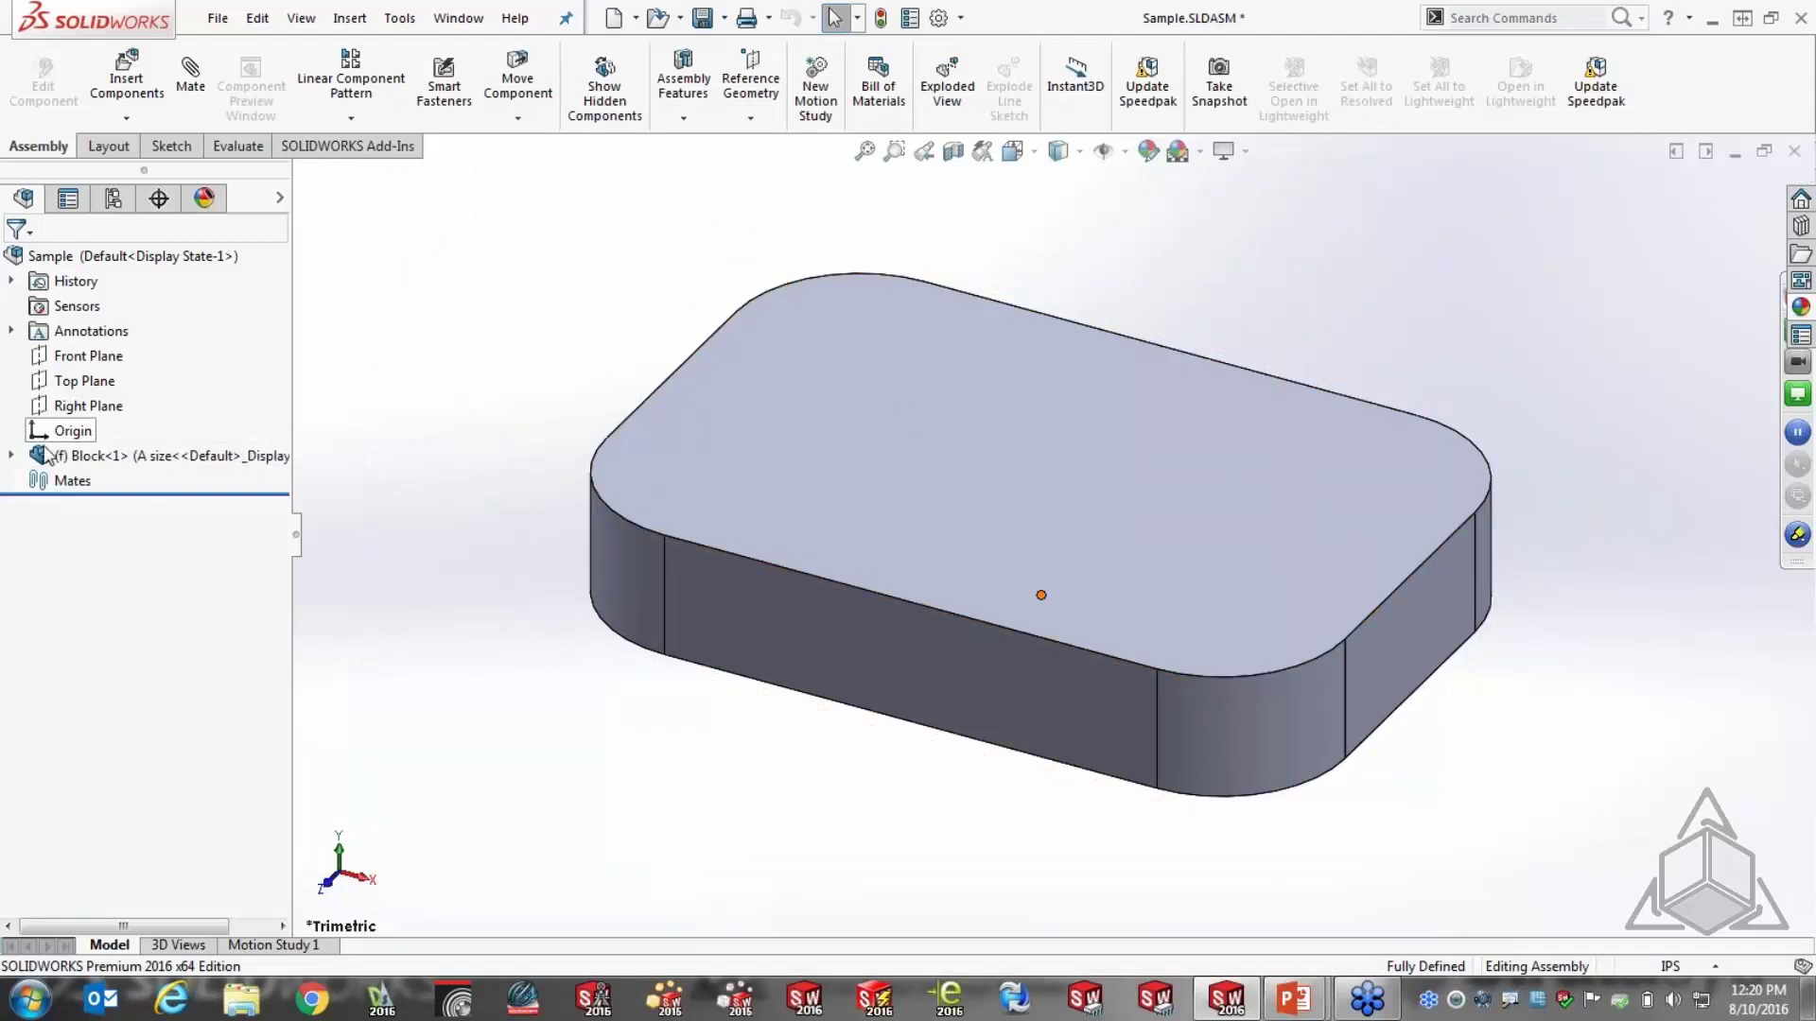
click(1794, 151)
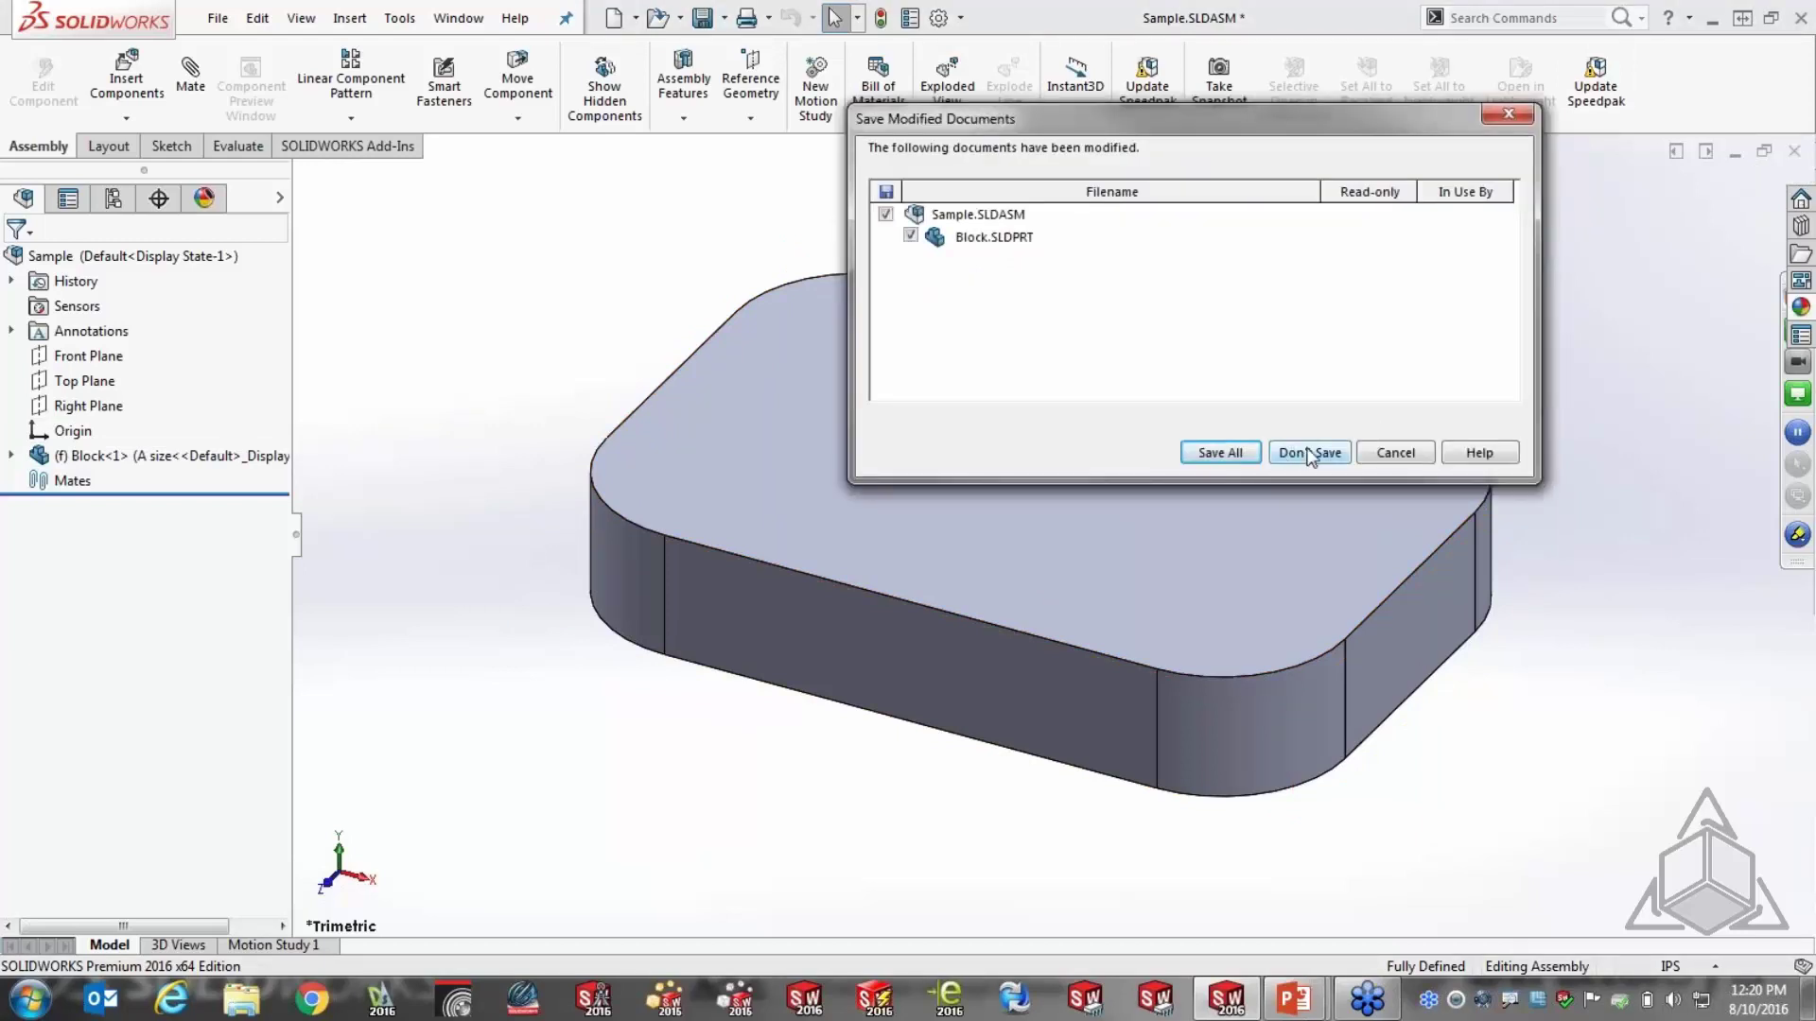
click(1288, 452)
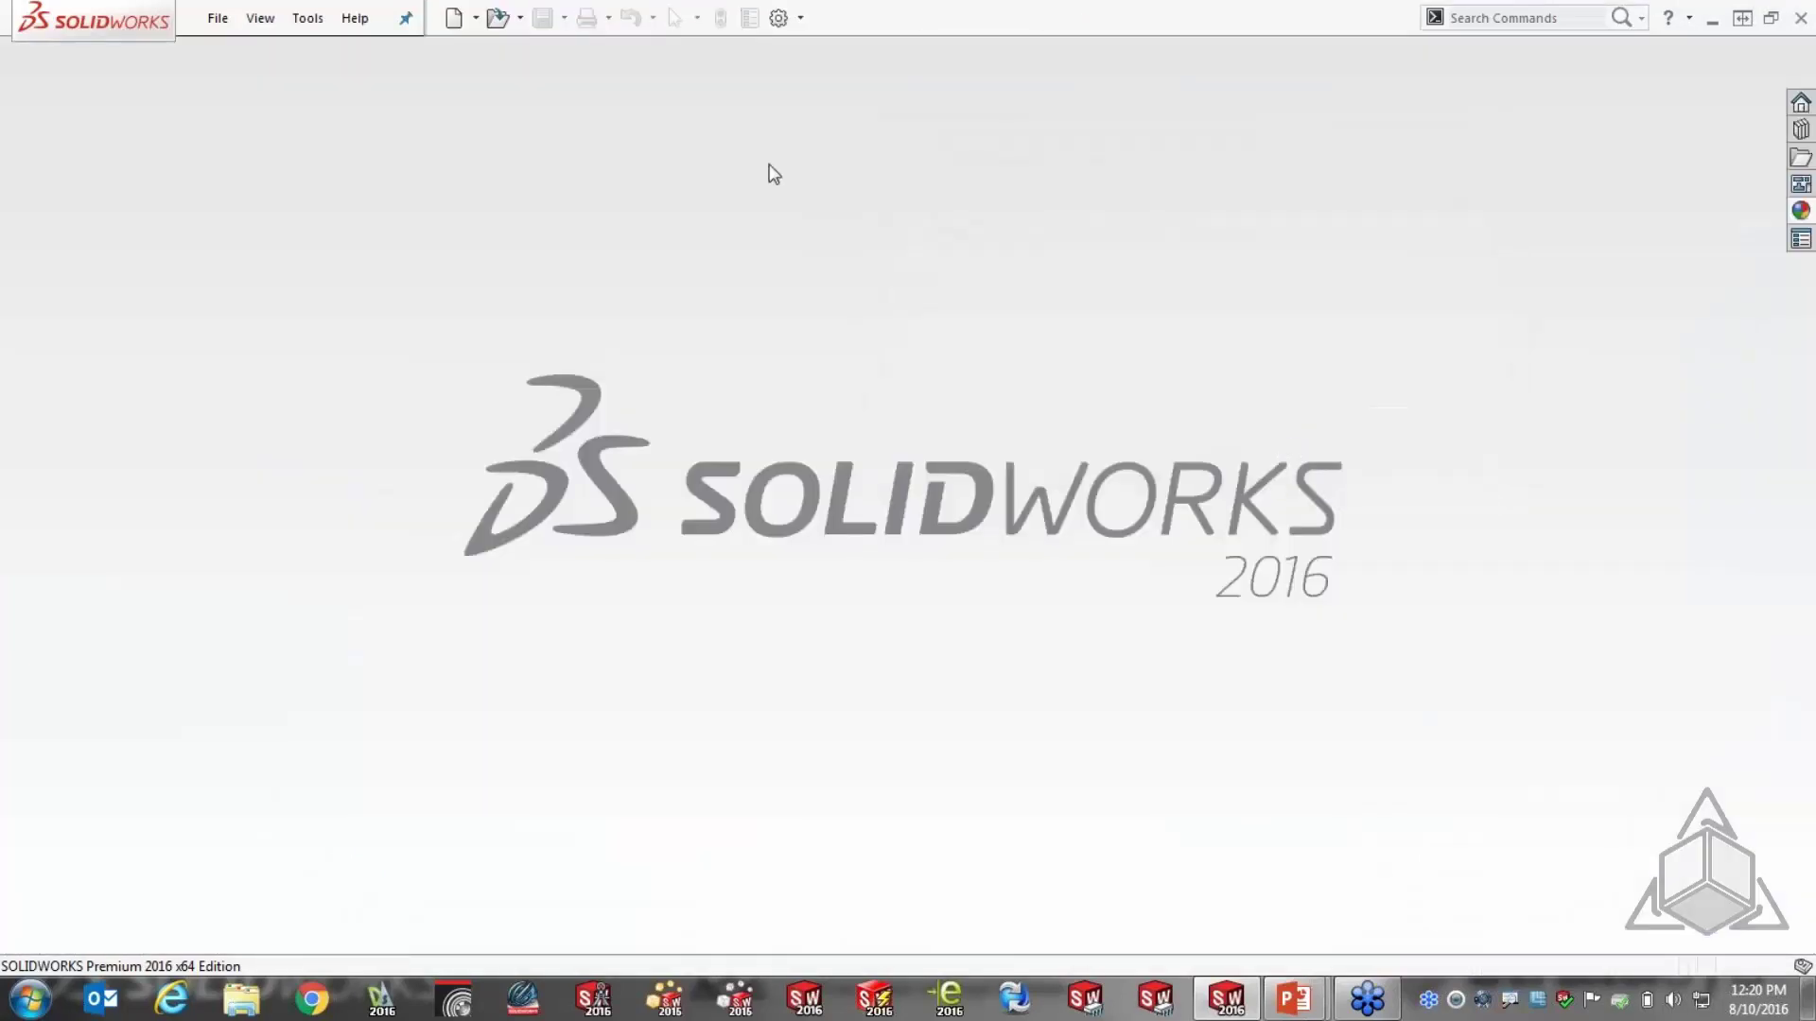
Reopen the Block part and sketch a circle on its top face
click(218, 19)
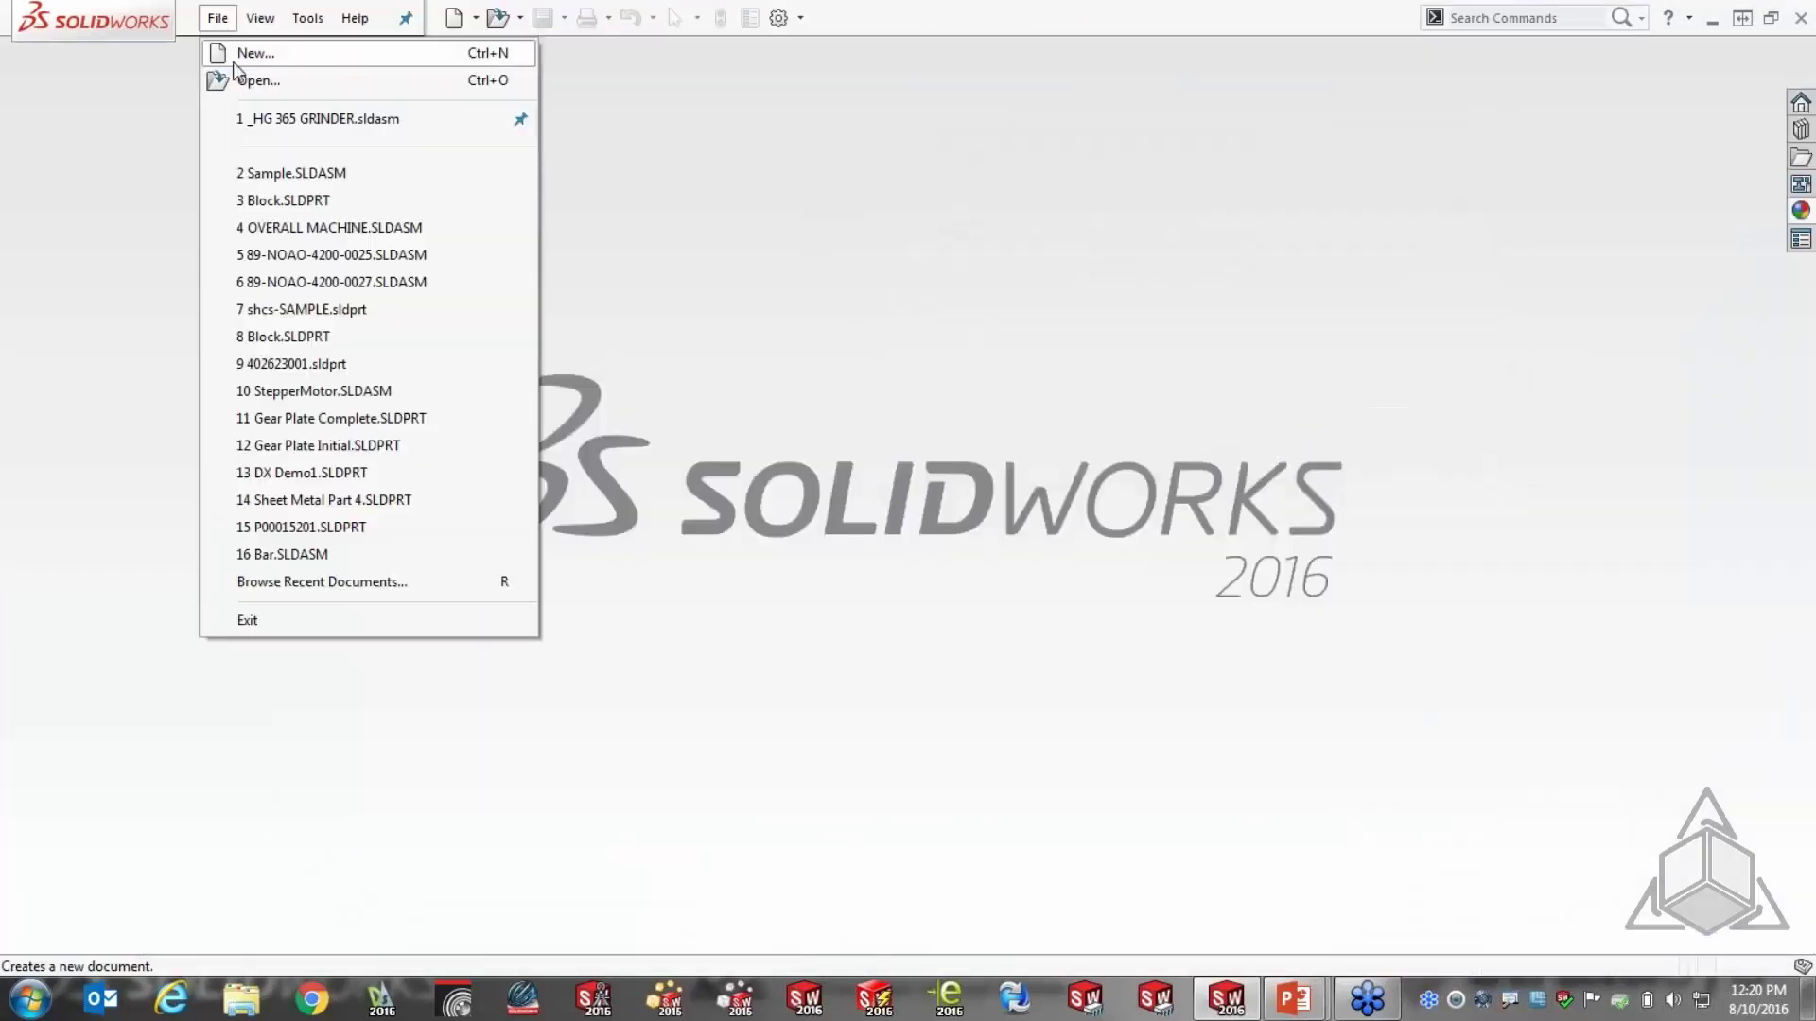
click(277, 201)
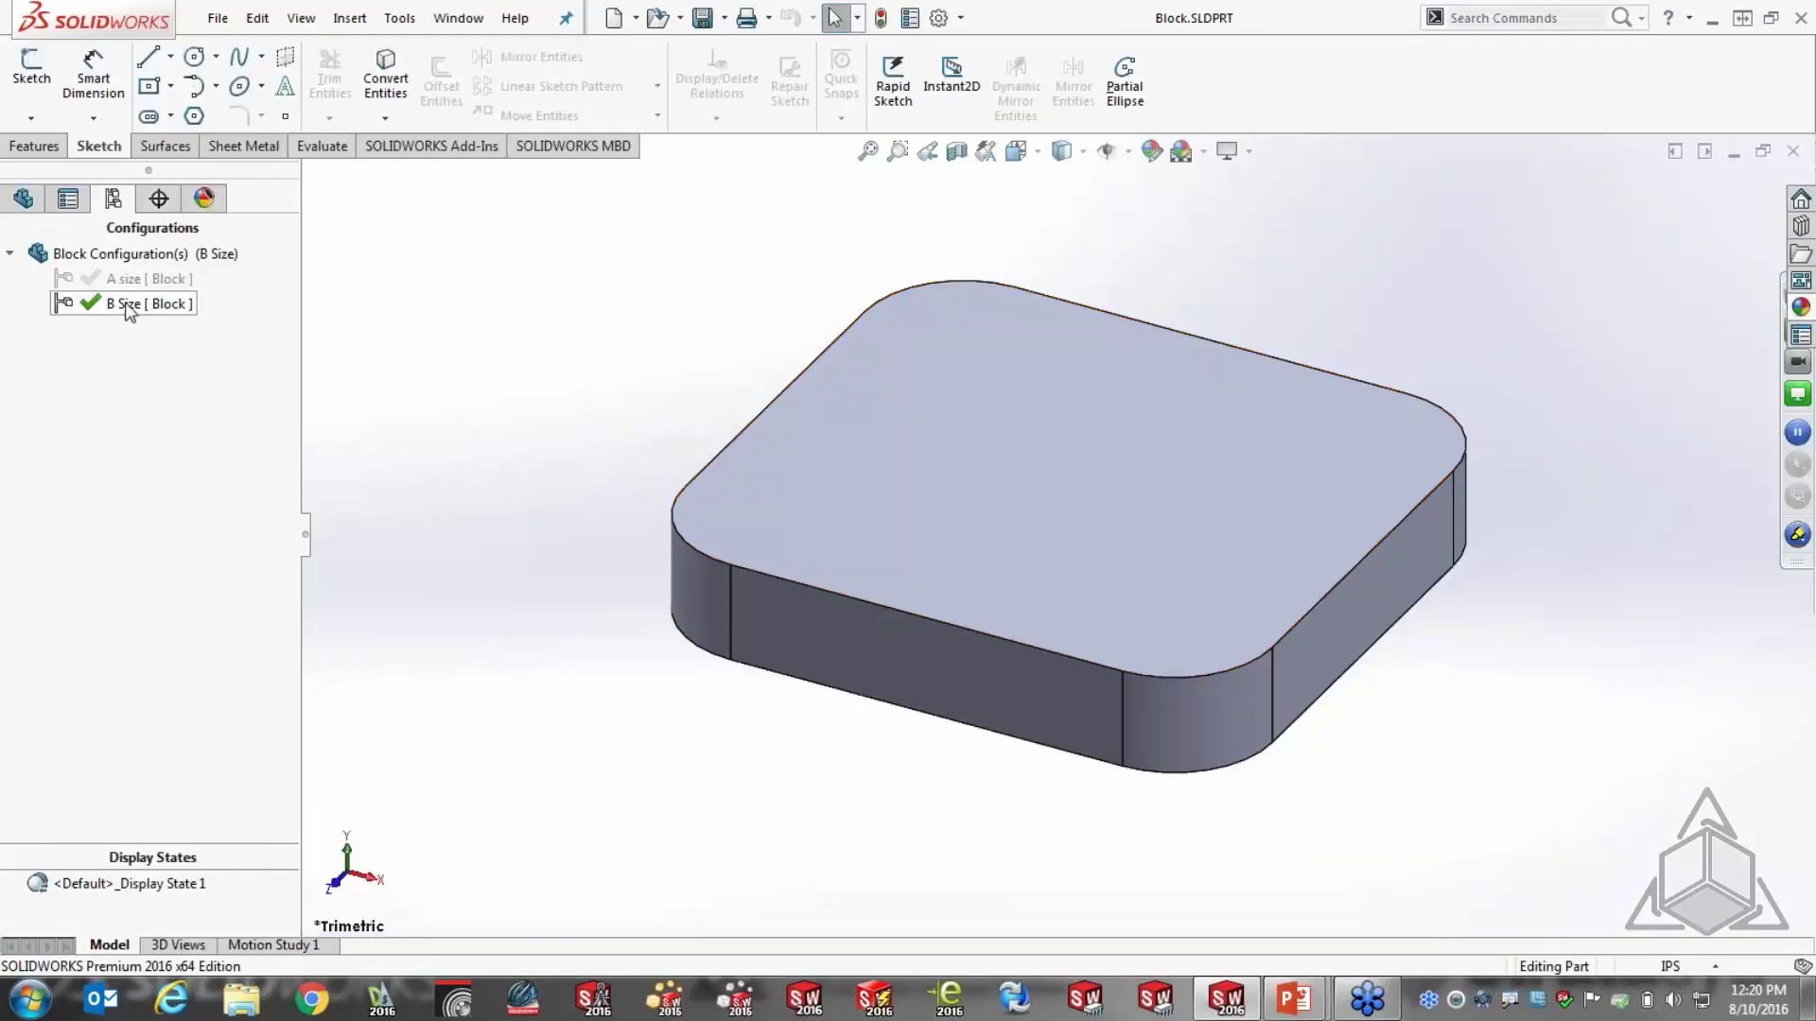
click(1108, 486)
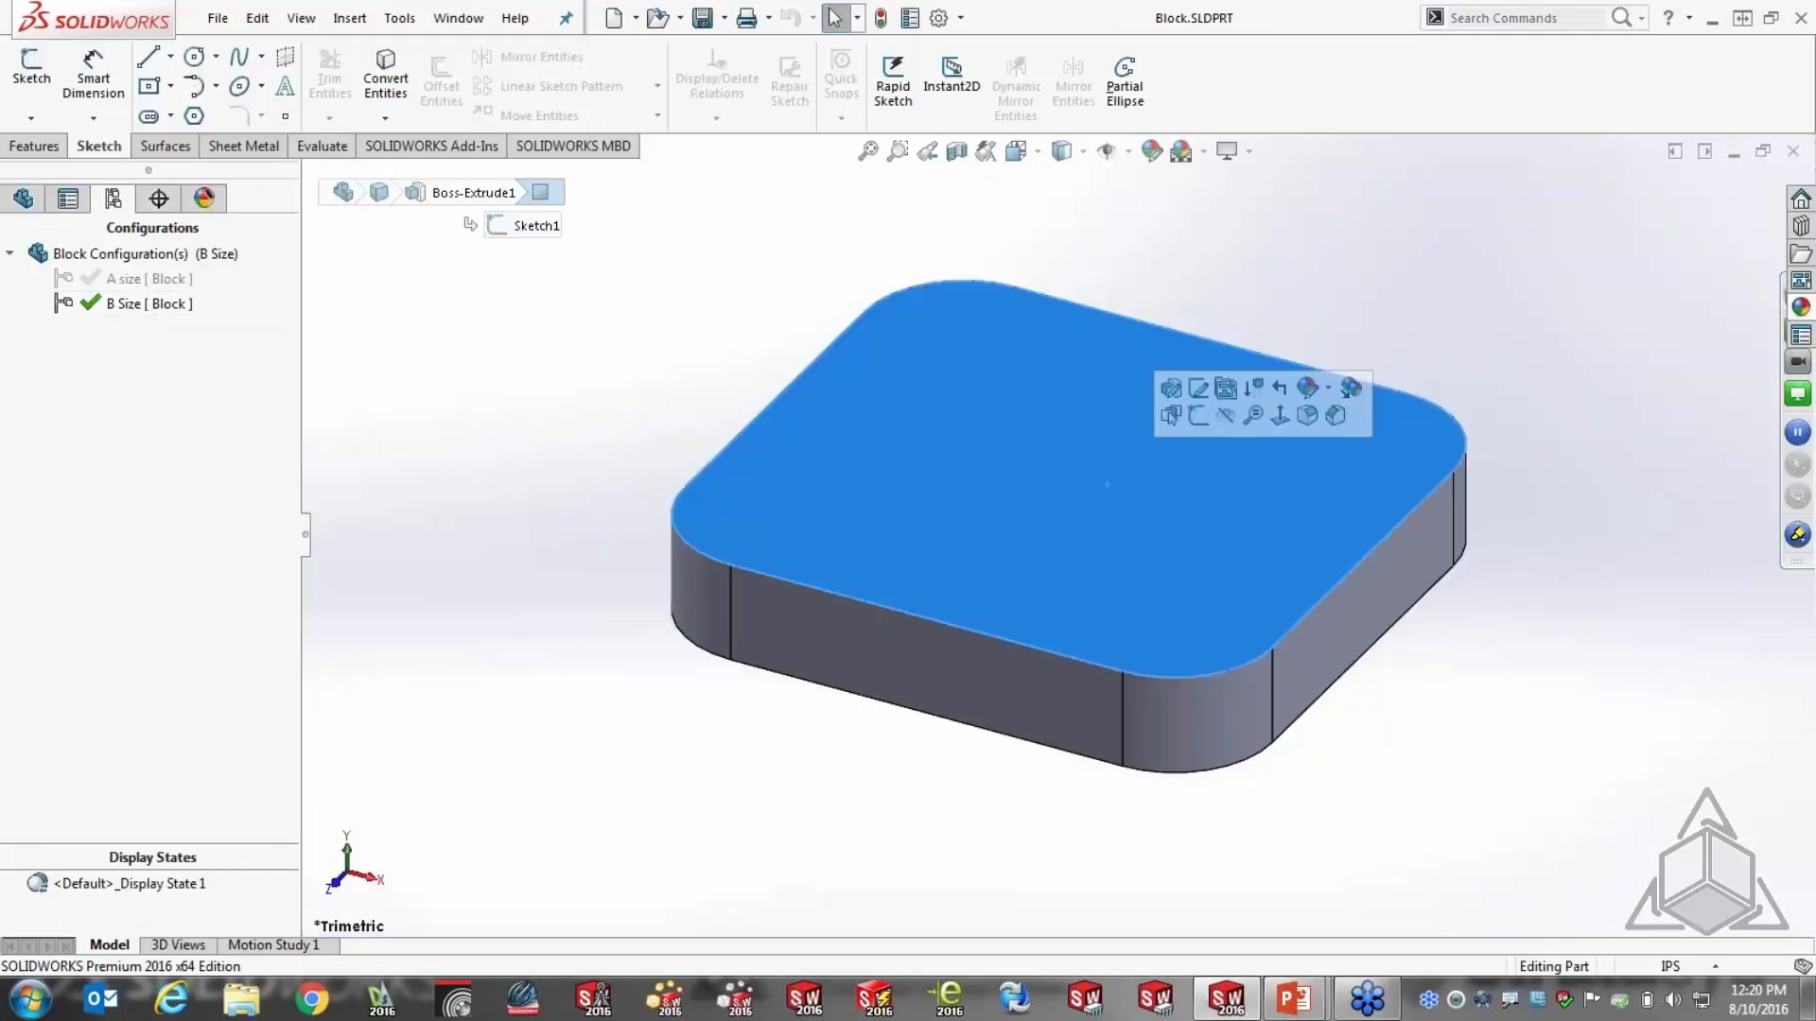
click(1199, 416)
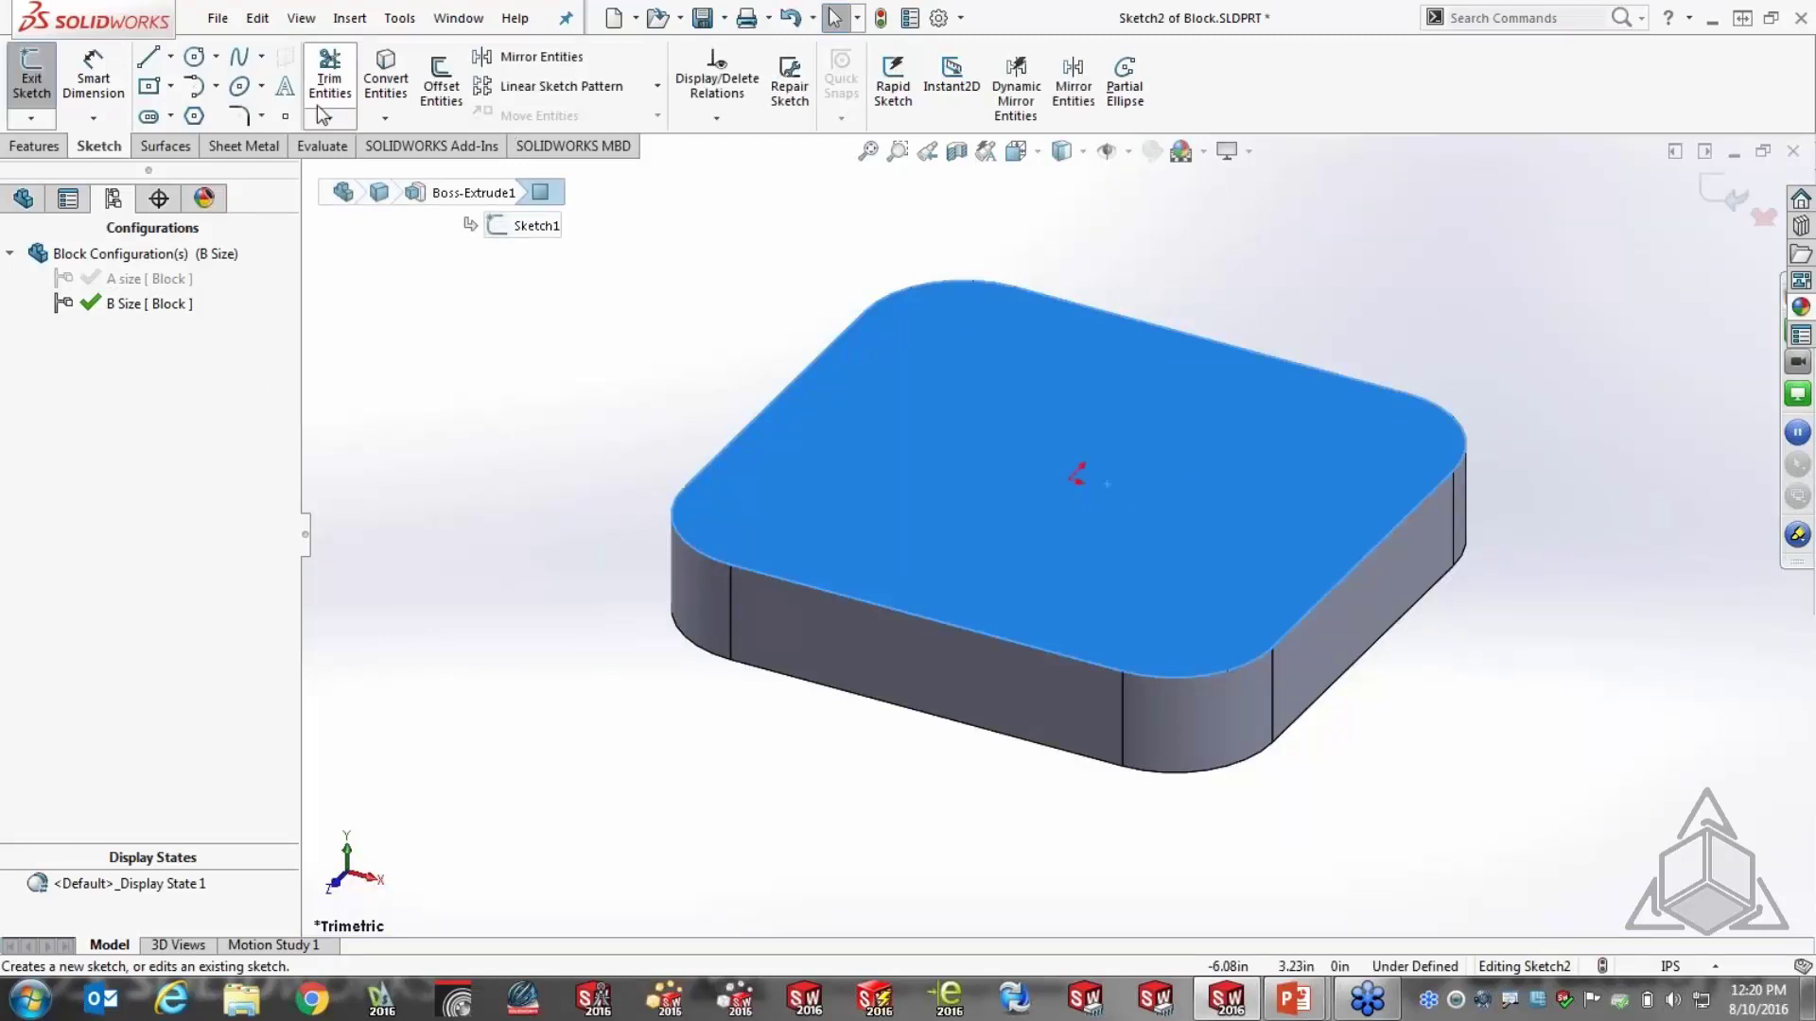
key(c)
drag(1041, 465, 1151, 465)
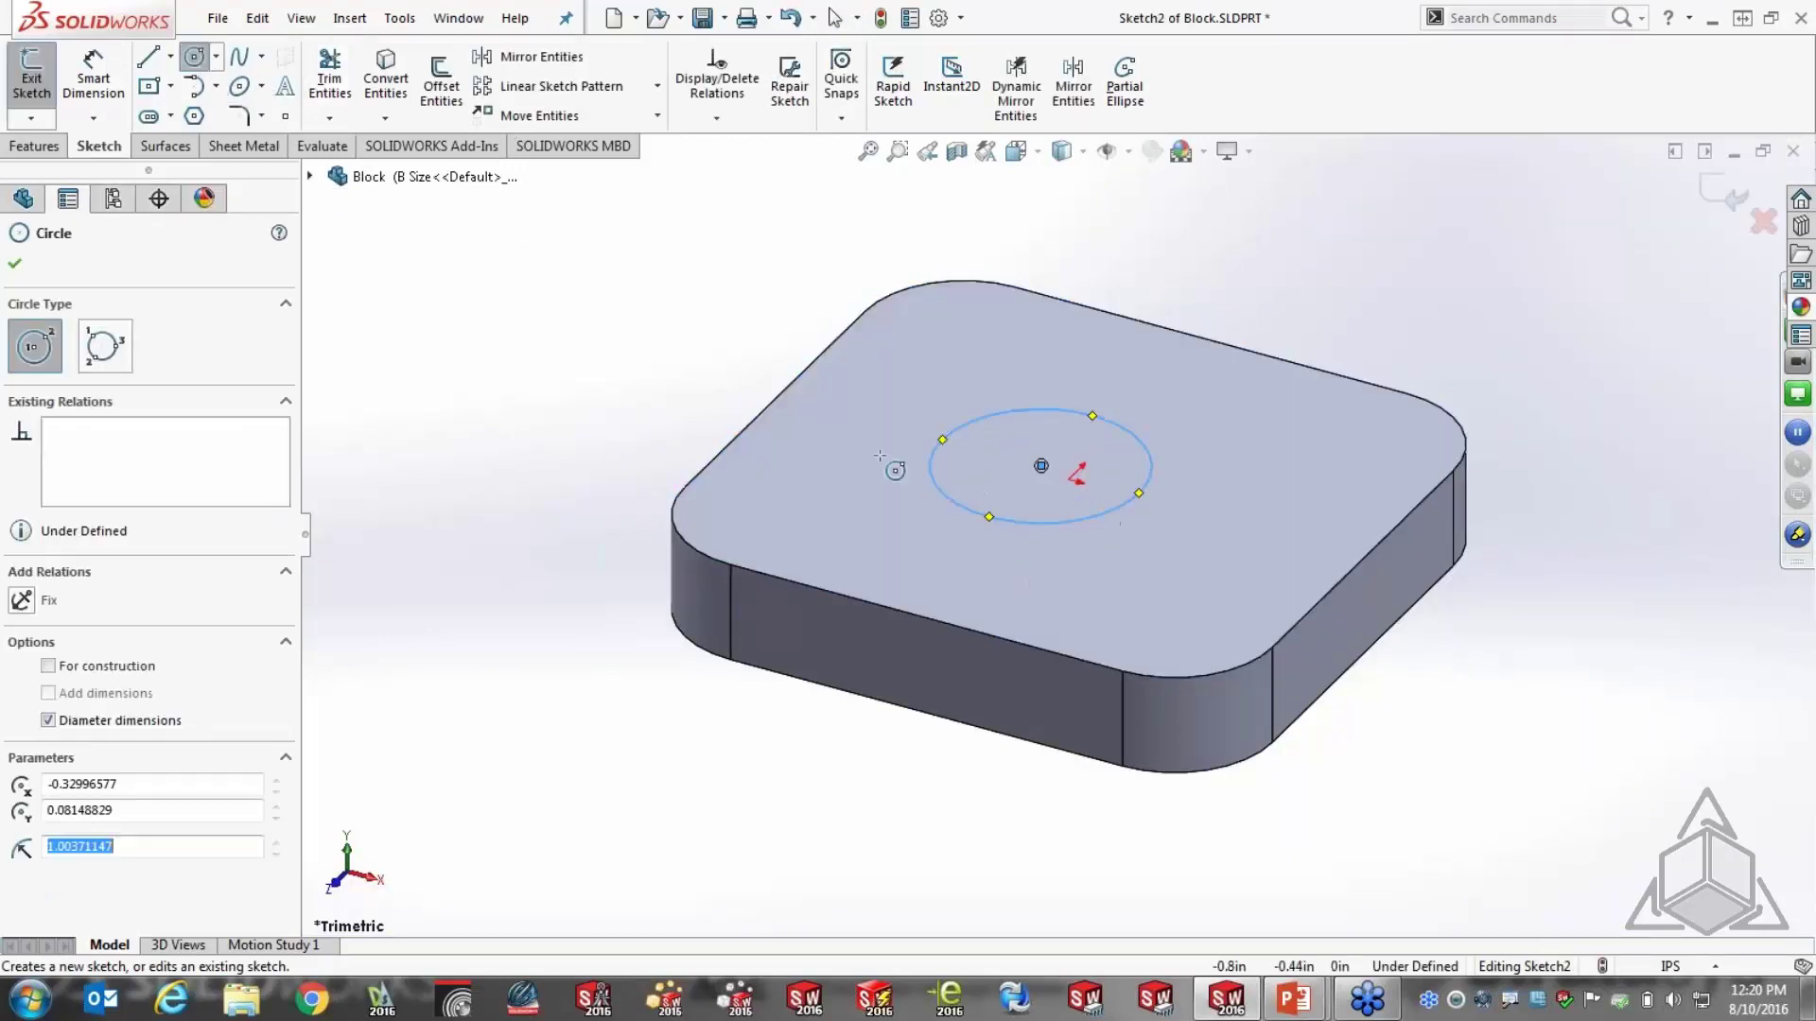
Extruded-cut the circle Through All to make a hole in the B Size block
click(38, 147)
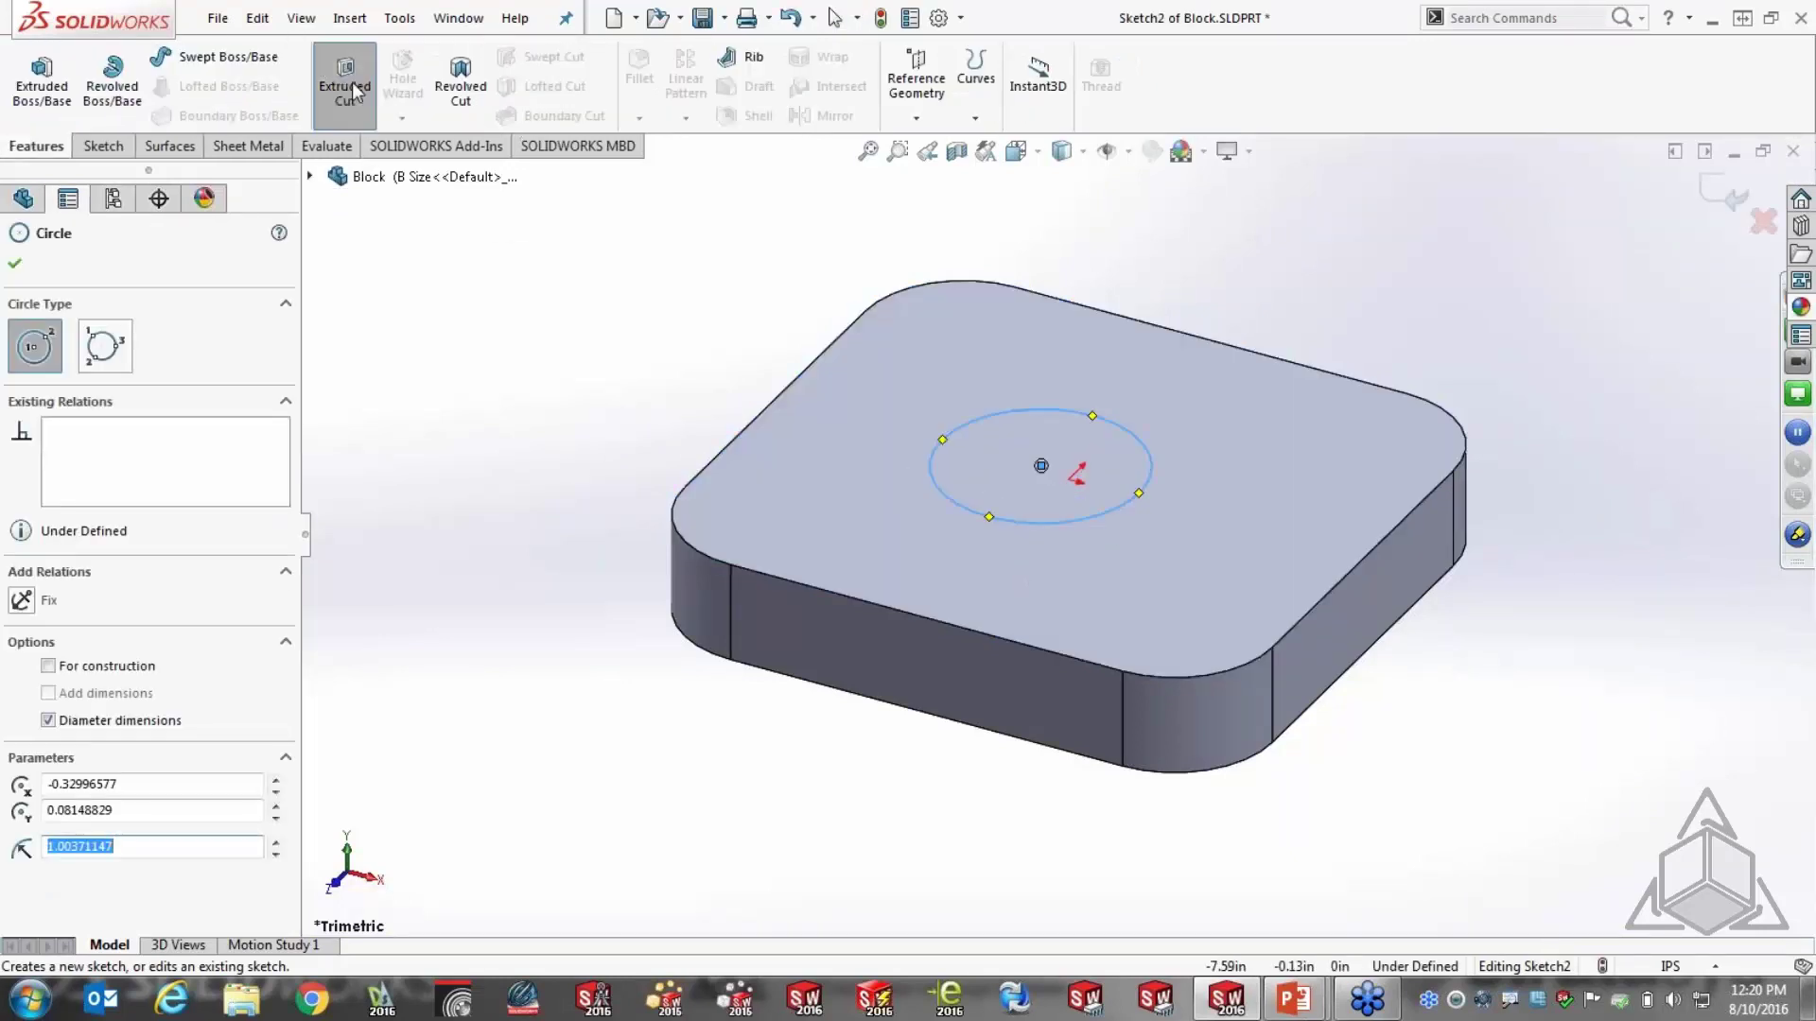
click(344, 81)
click(261, 408)
click(75, 432)
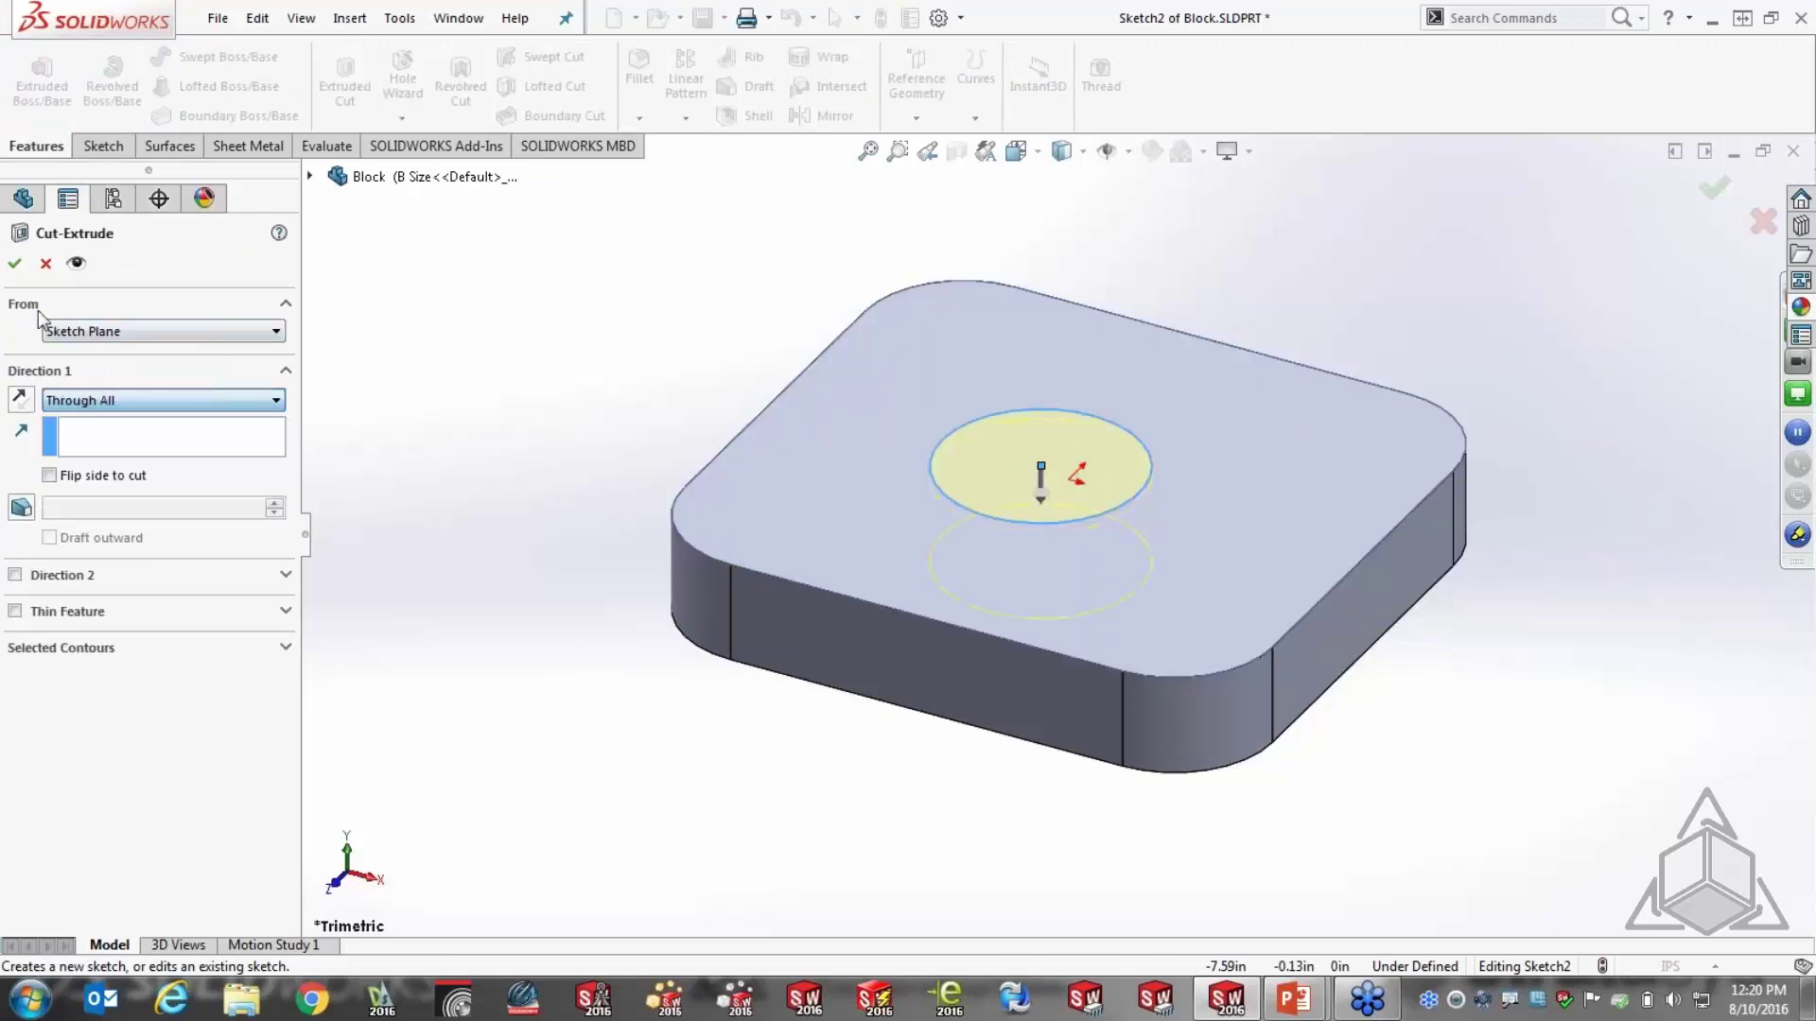
click(14, 263)
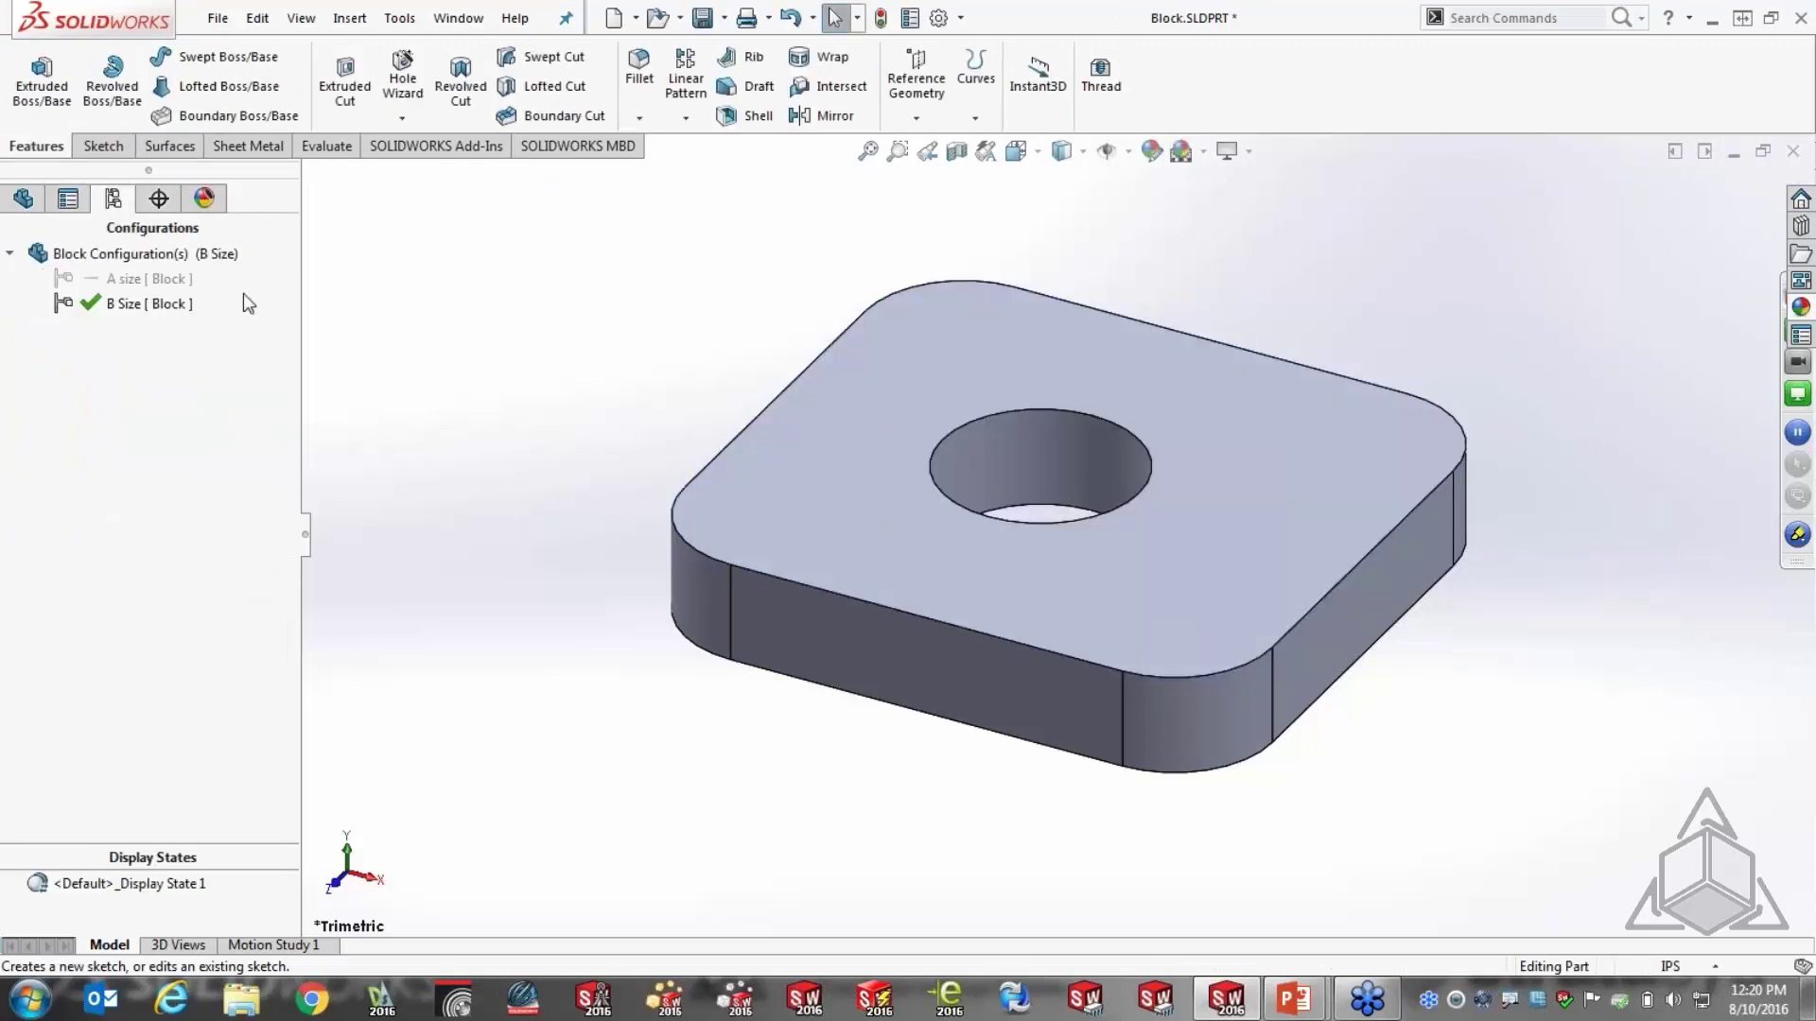
Switch the part back to the A size configuration, save it and close it
double_click(141, 279)
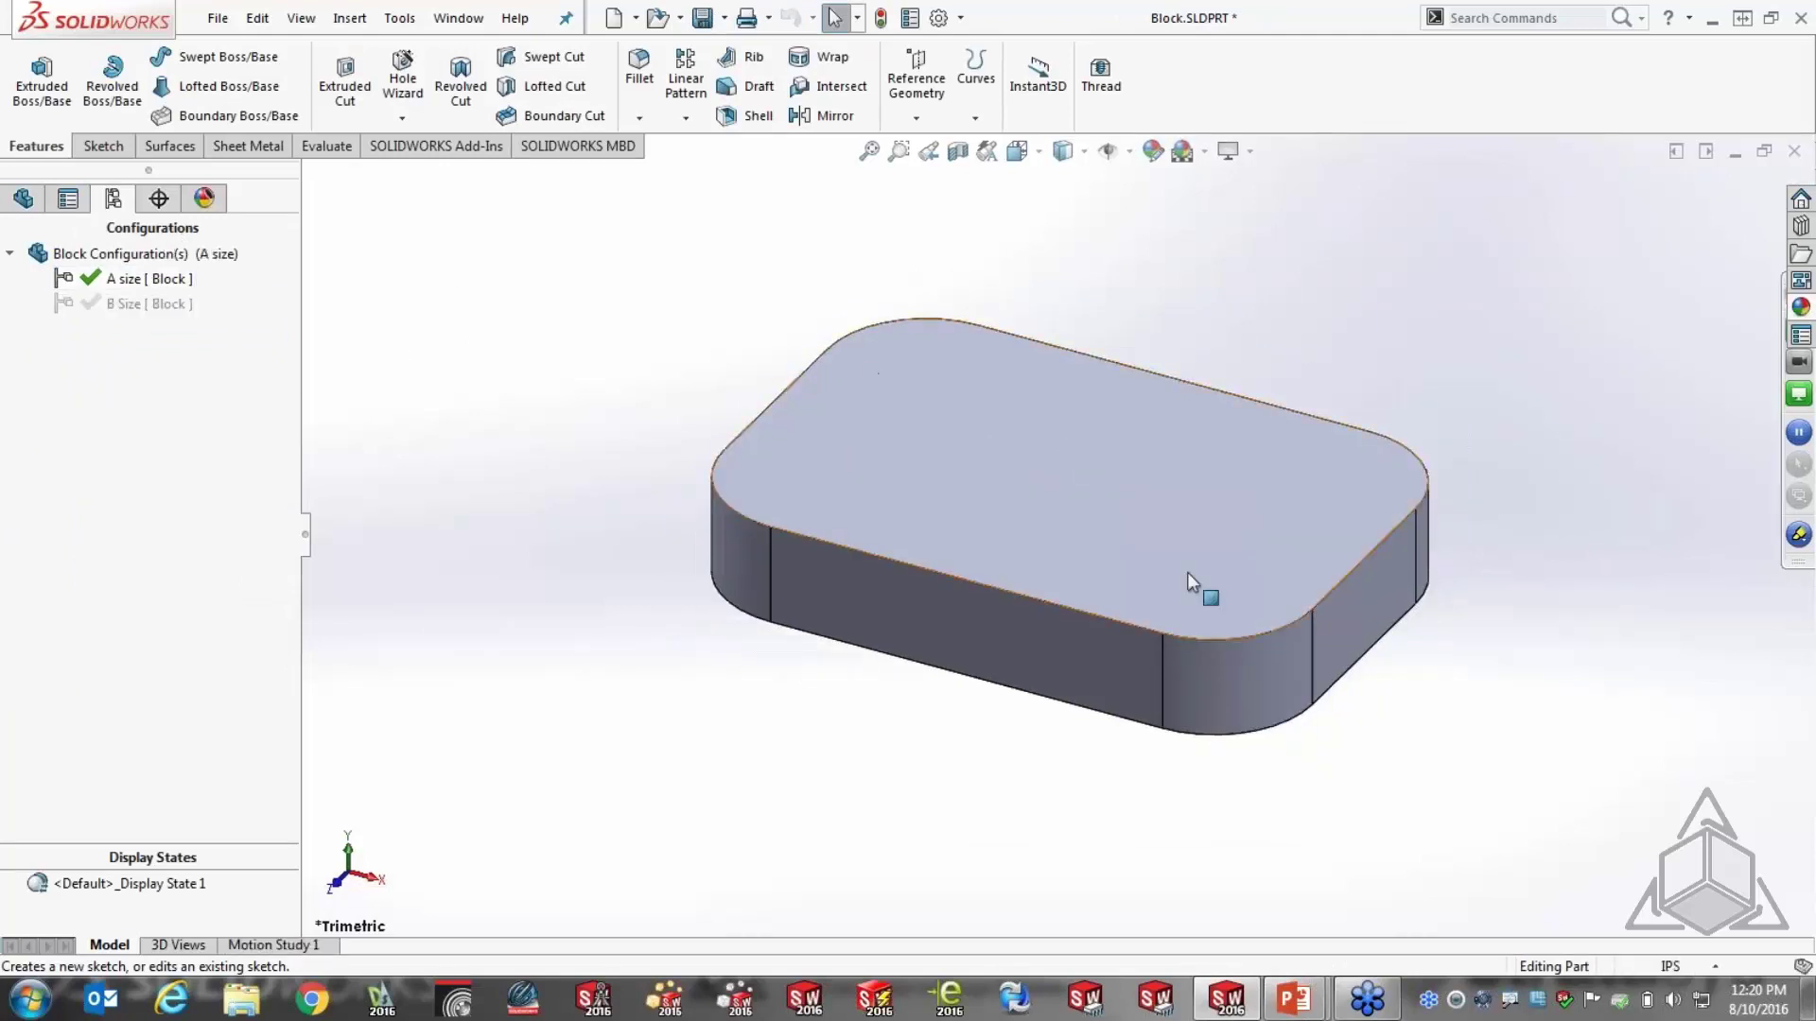
click(703, 18)
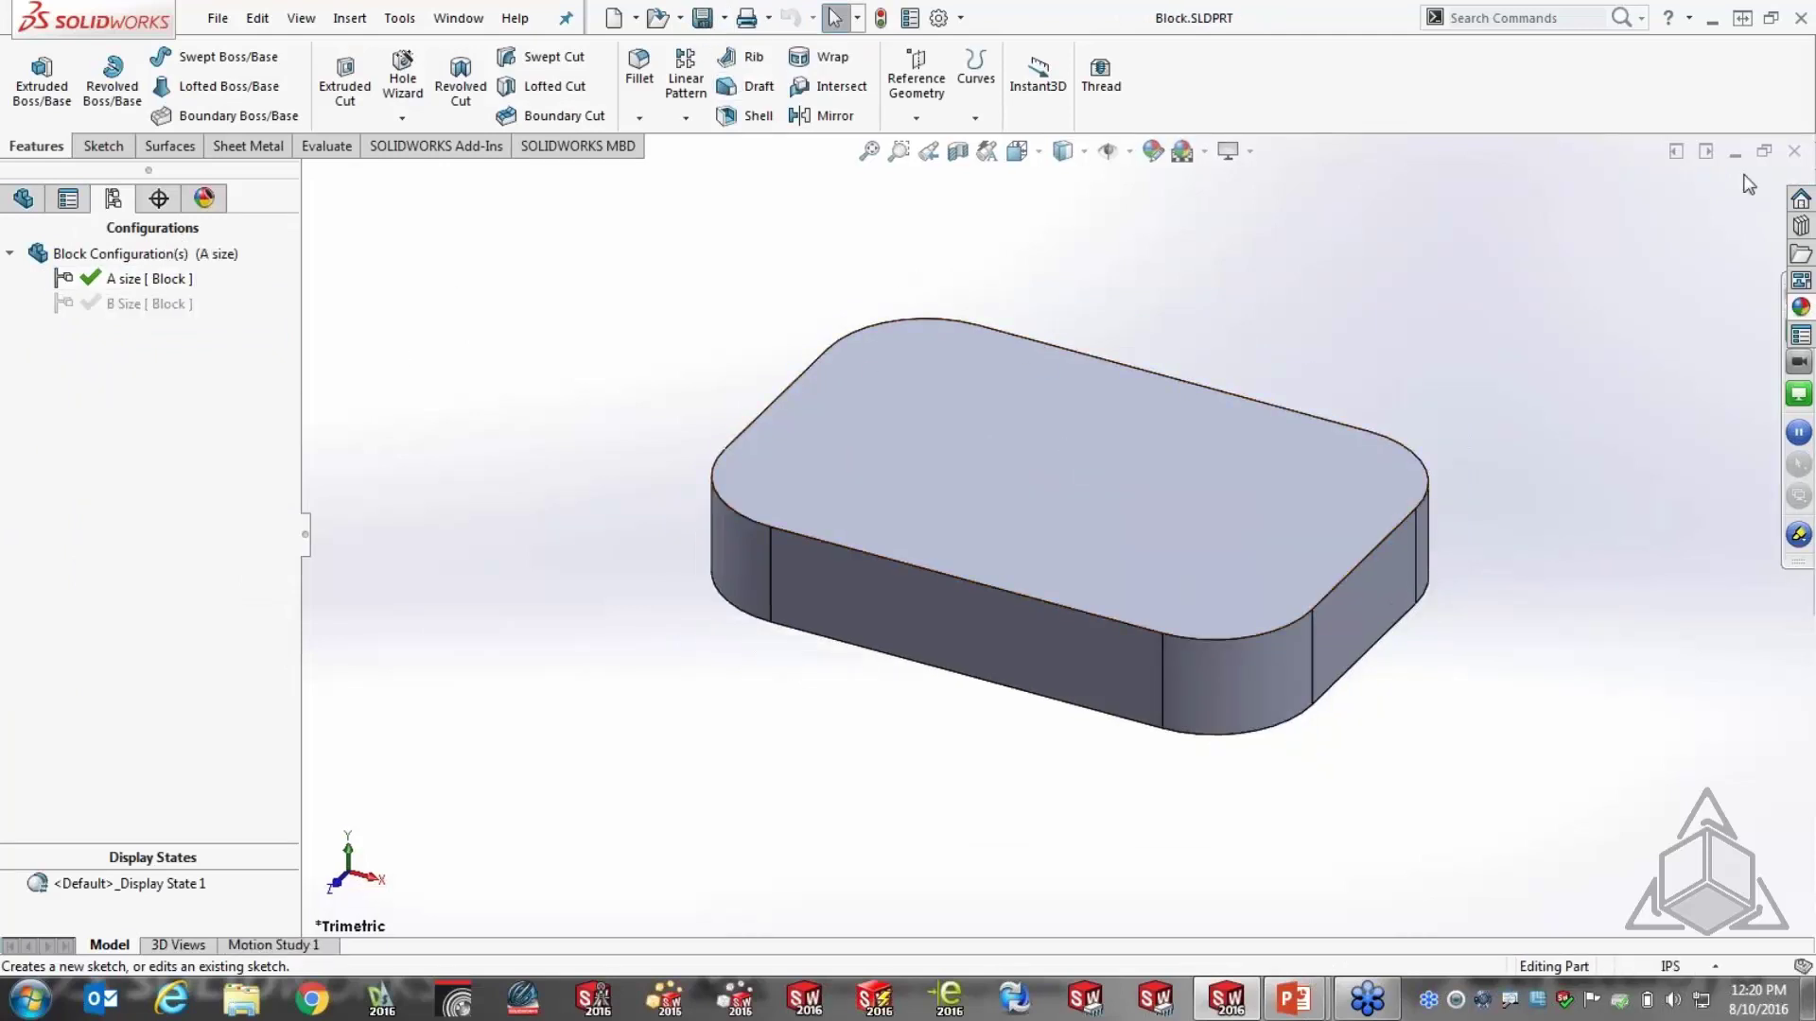
click(1794, 152)
click(216, 20)
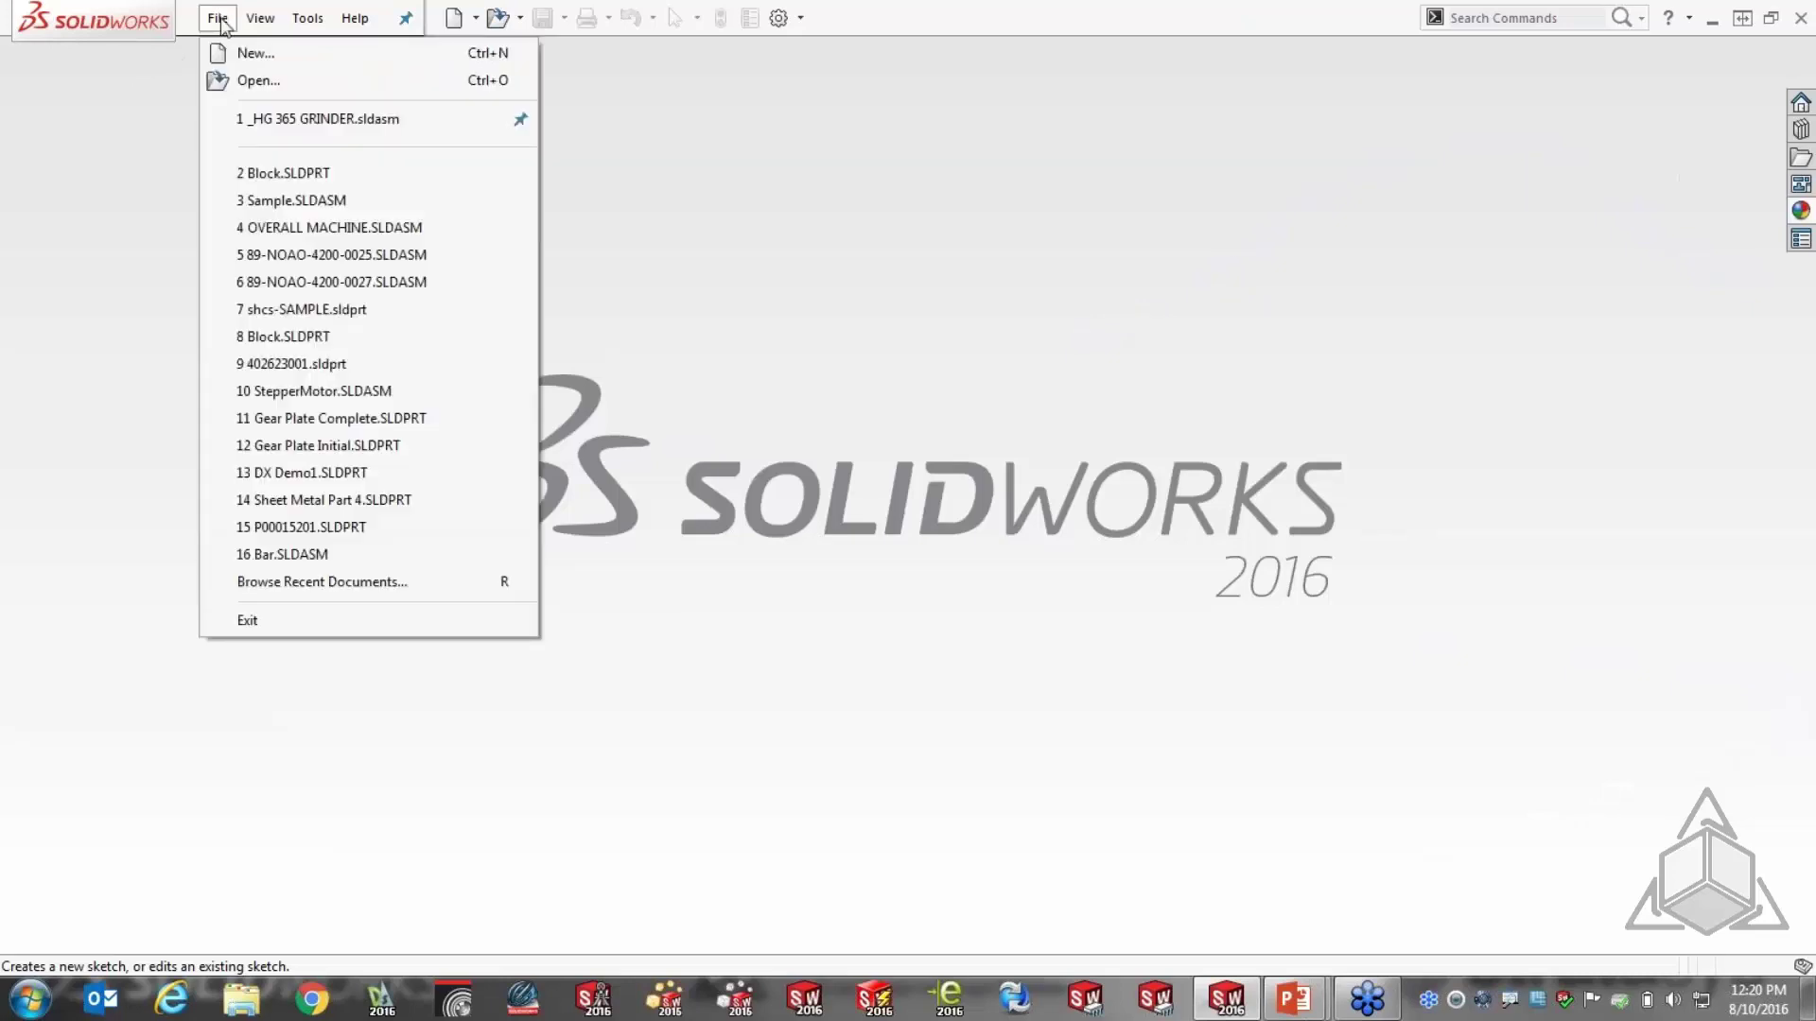
Open Sample.SLDASM in Lightweight mode
click(249, 83)
click(508, 271)
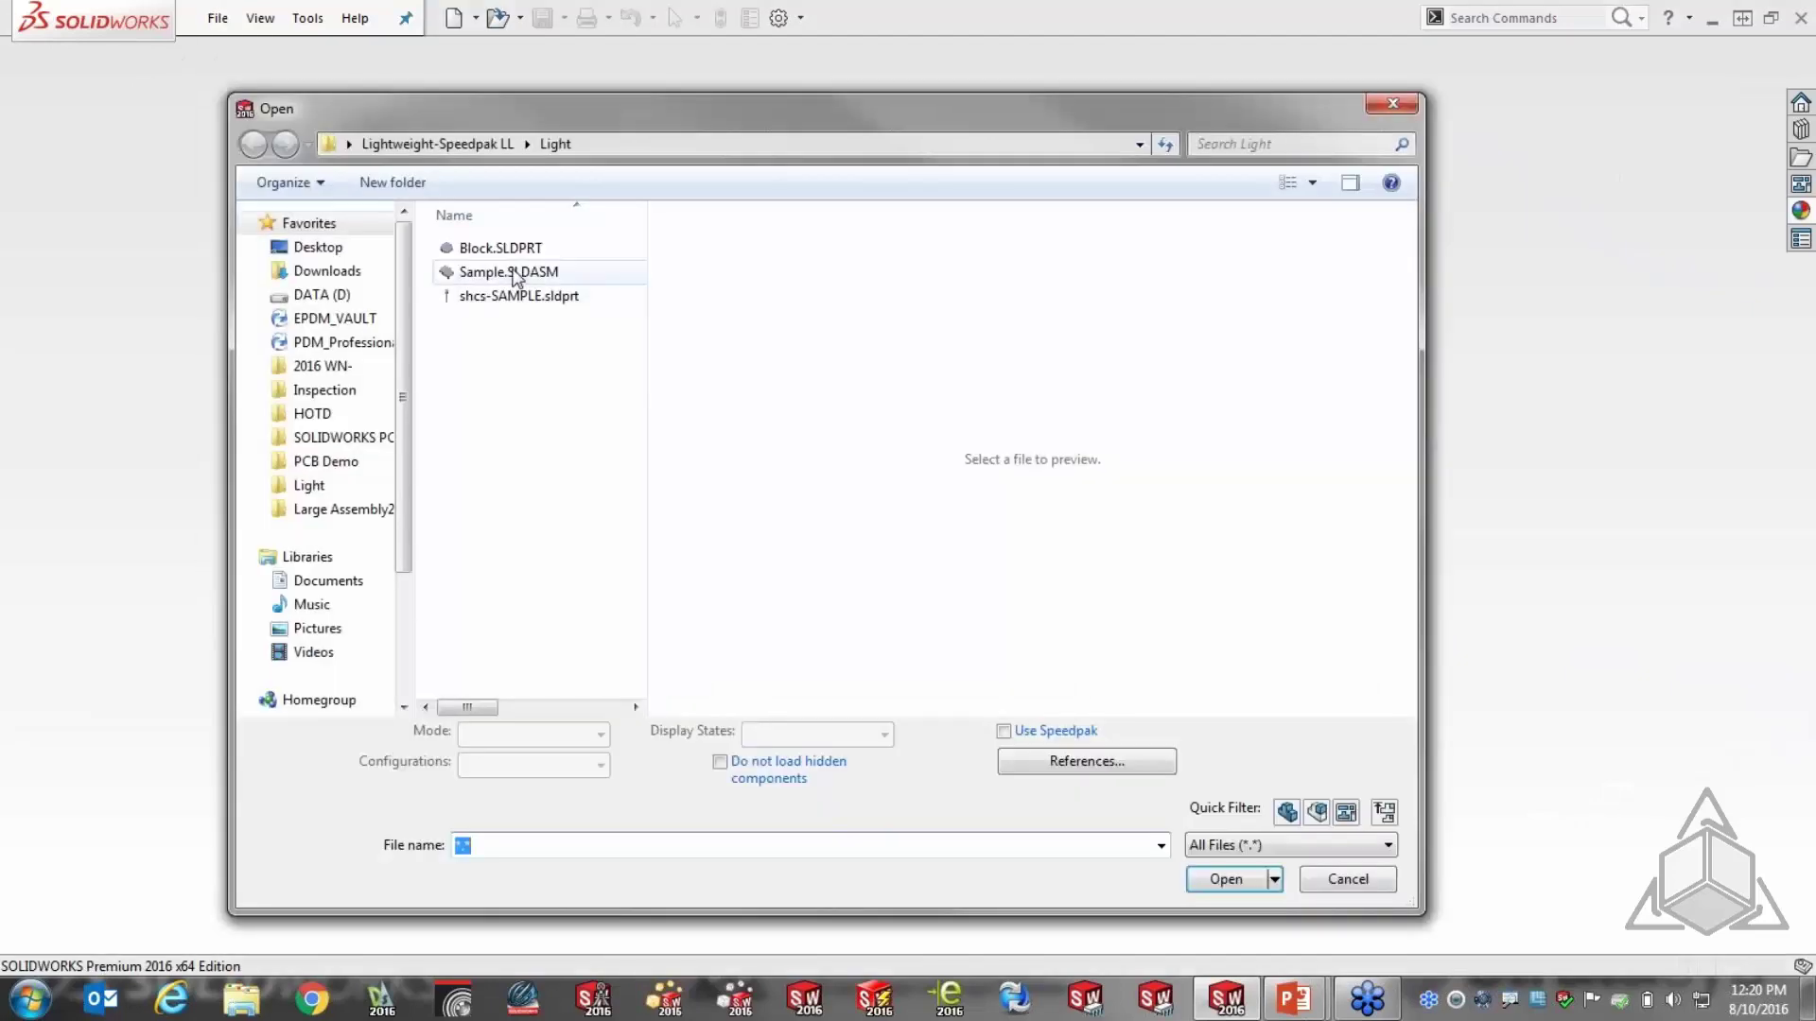
click(1225, 880)
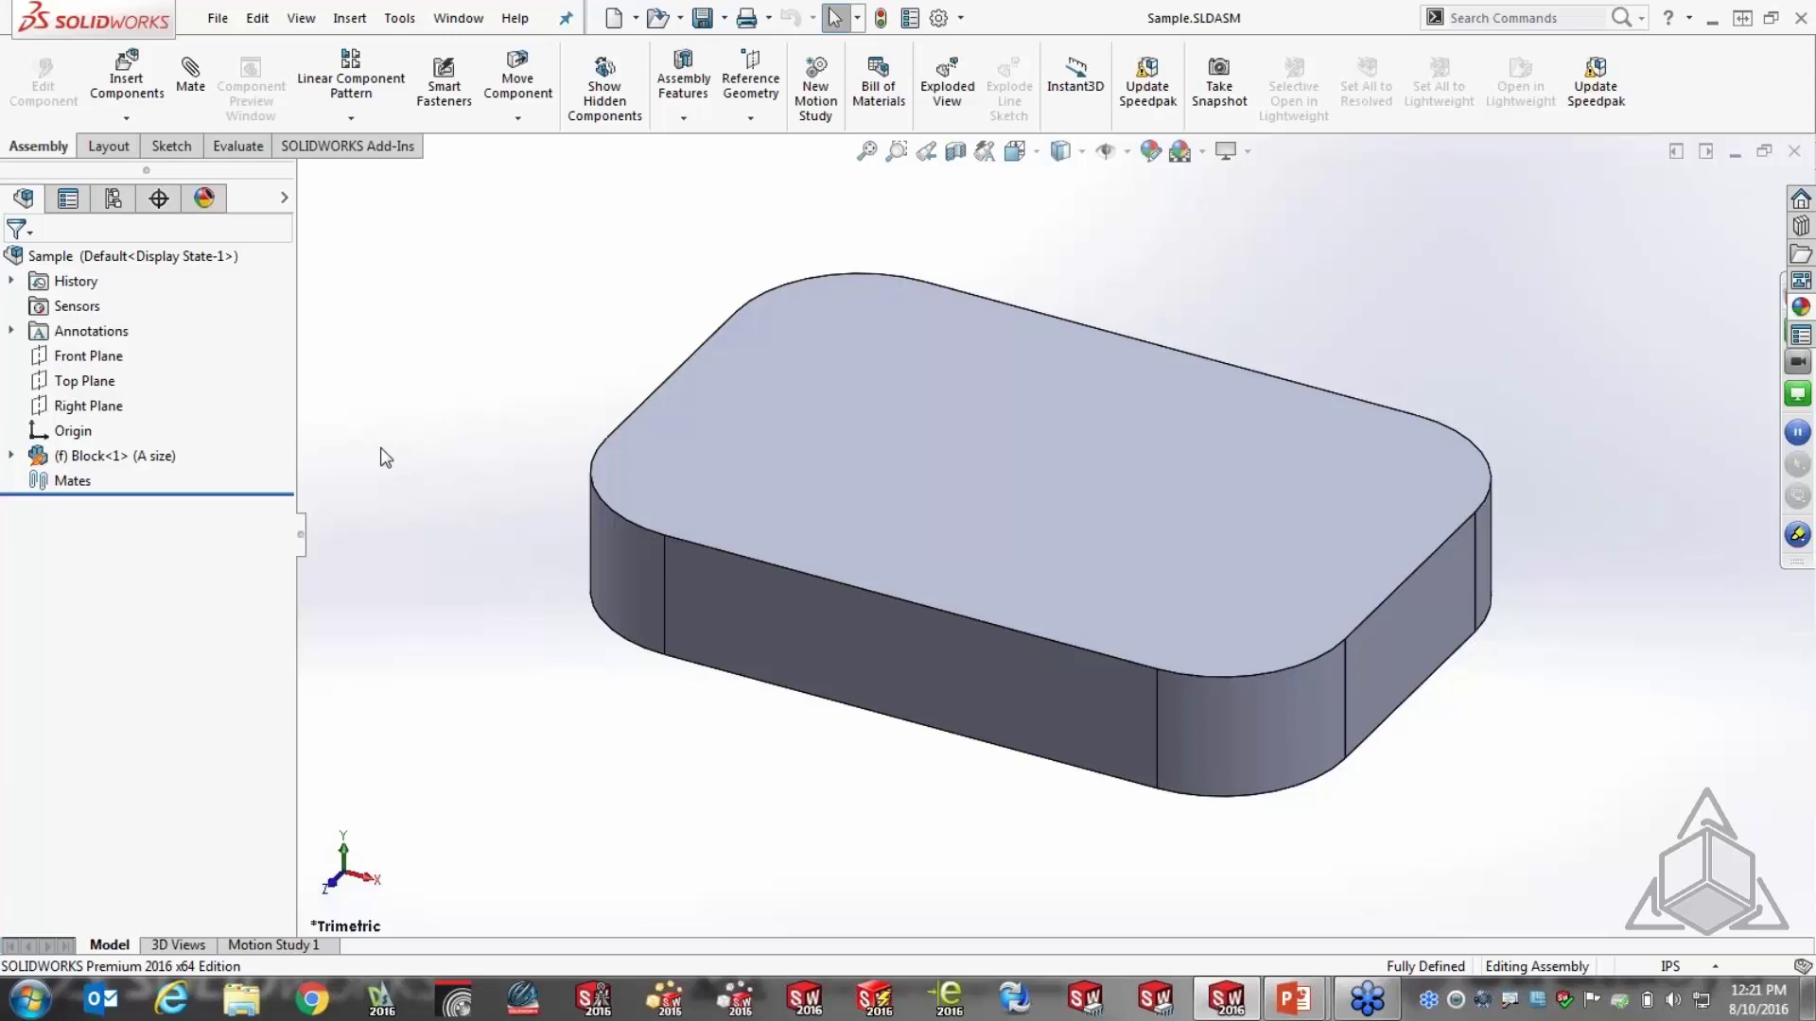
Review the Performance settings for lightweight assemblies in System Options, then cancel
click(959, 17)
click(983, 47)
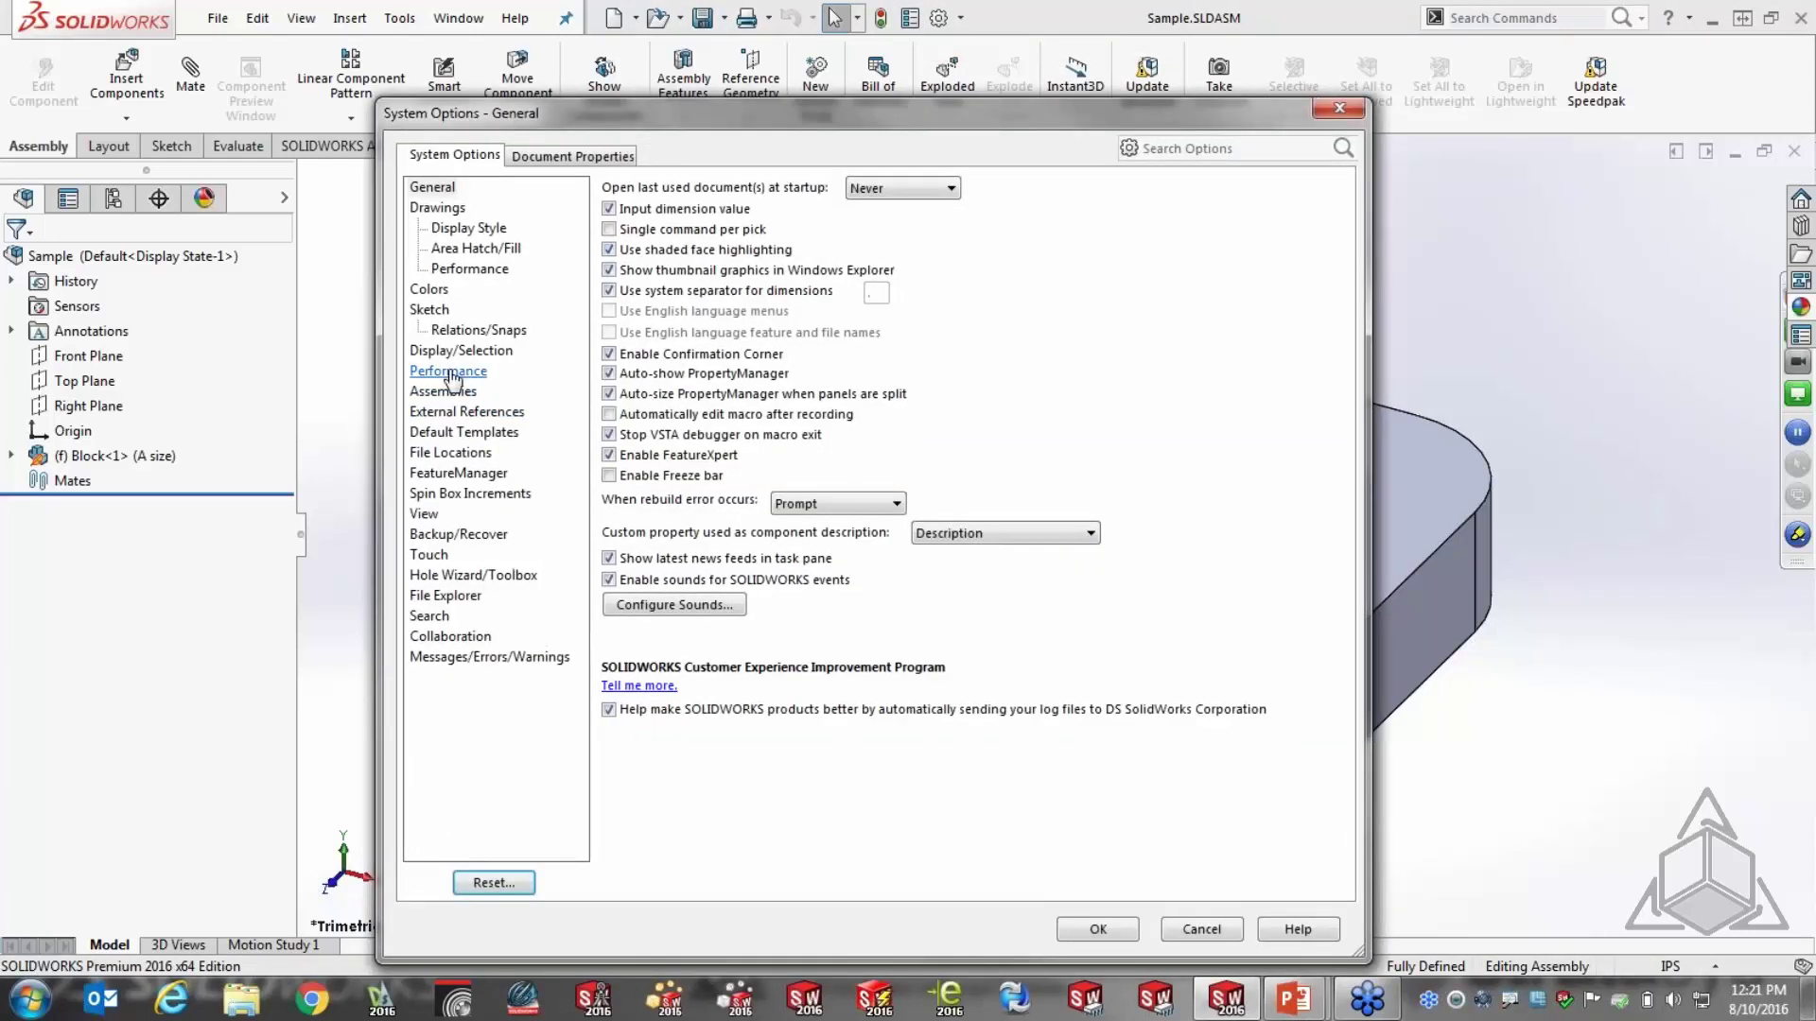
click(450, 371)
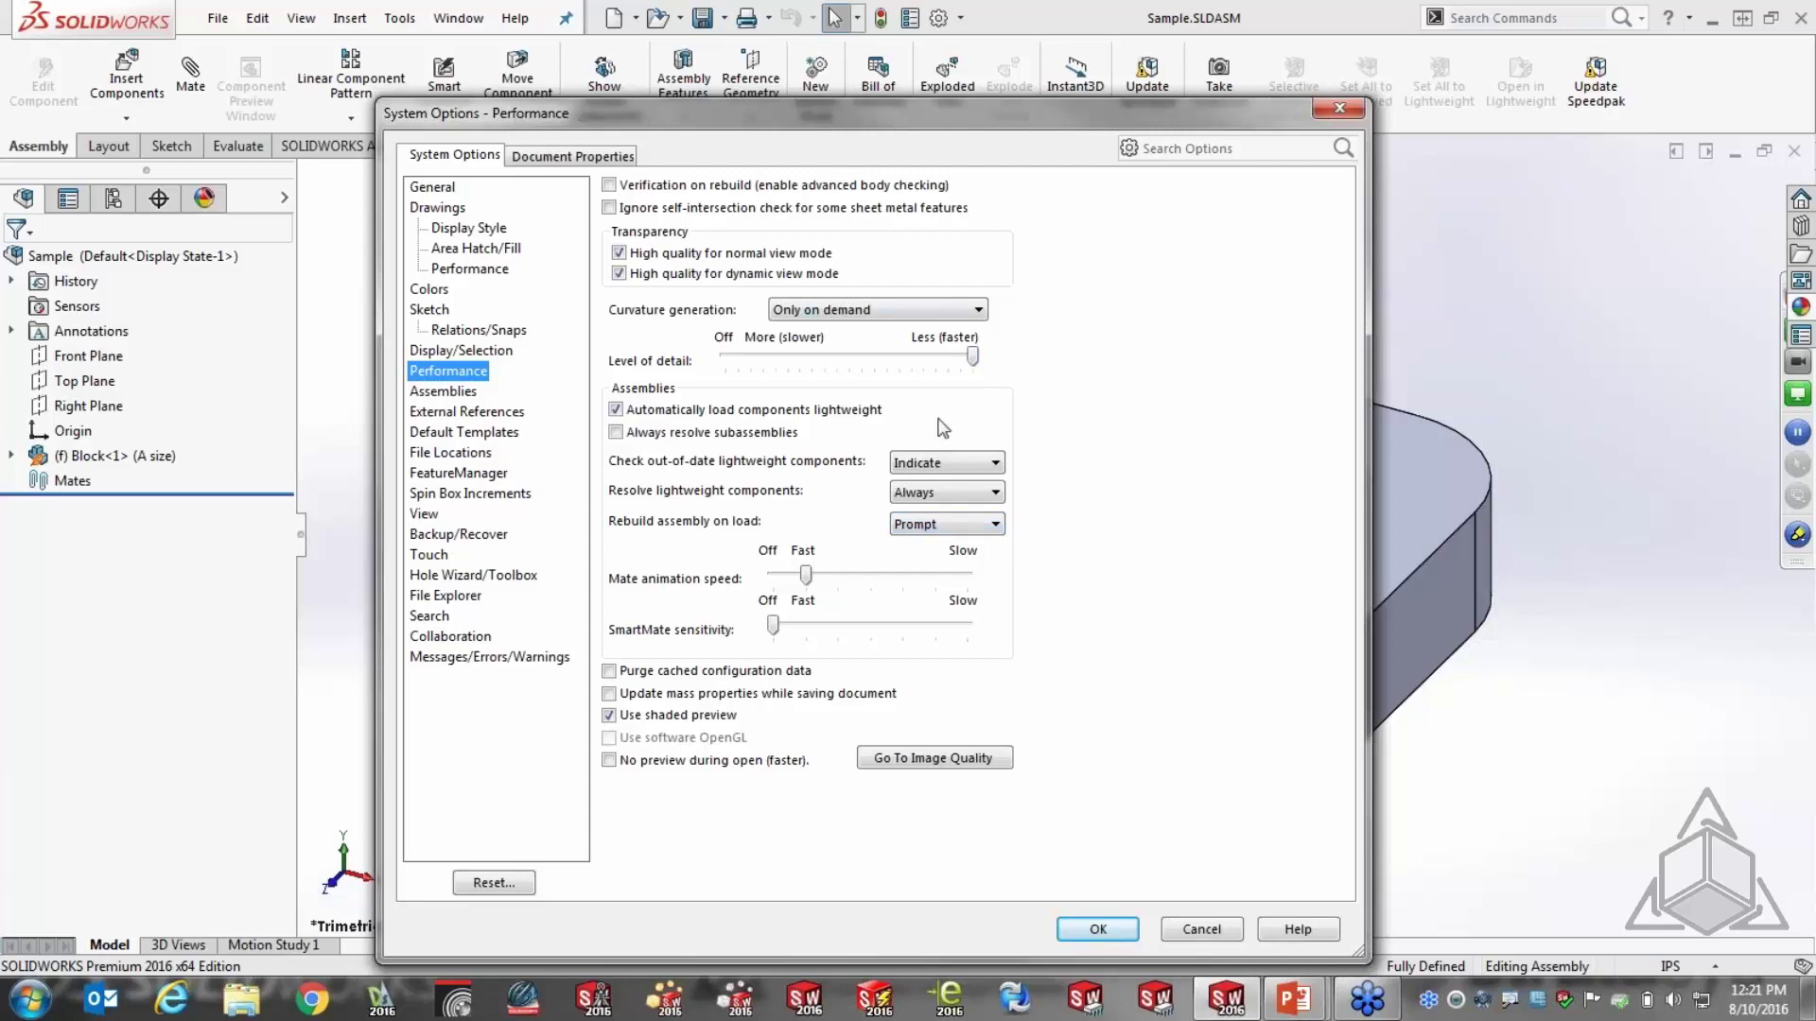
click(1183, 931)
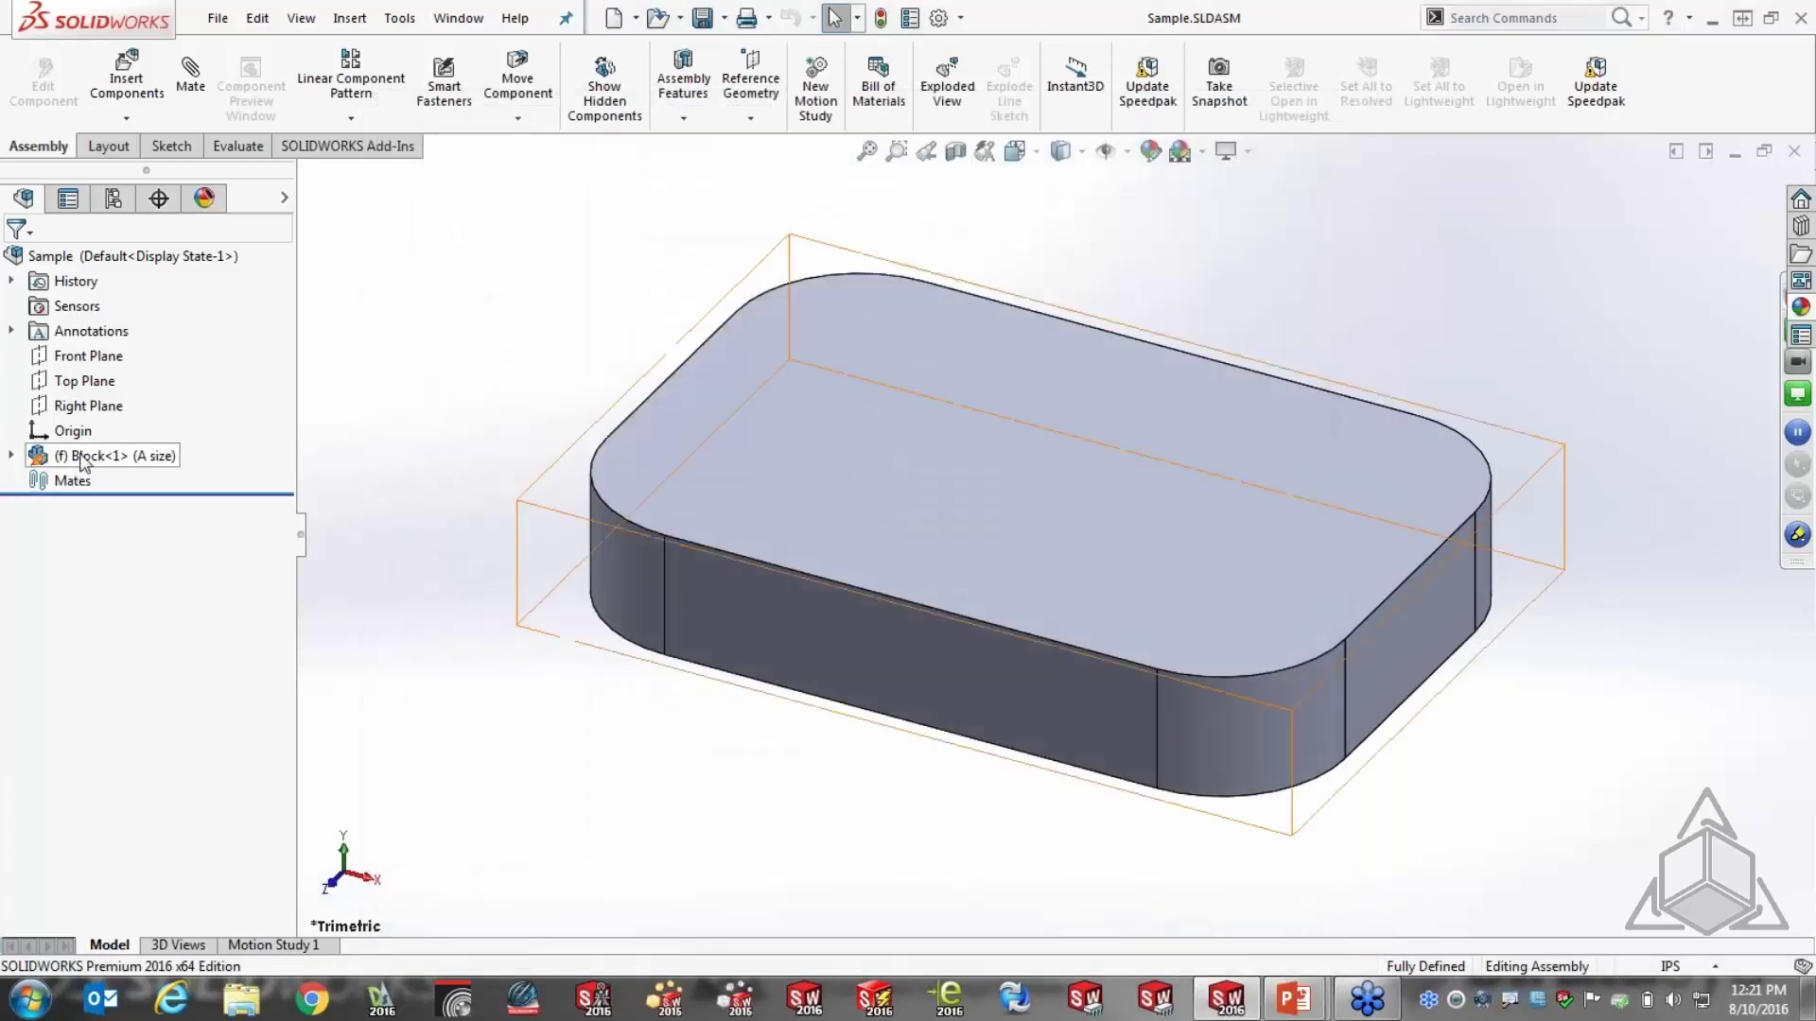
Set the lightweight Block<1> component to Resolved from the FeatureManager tree
right_click(85, 456)
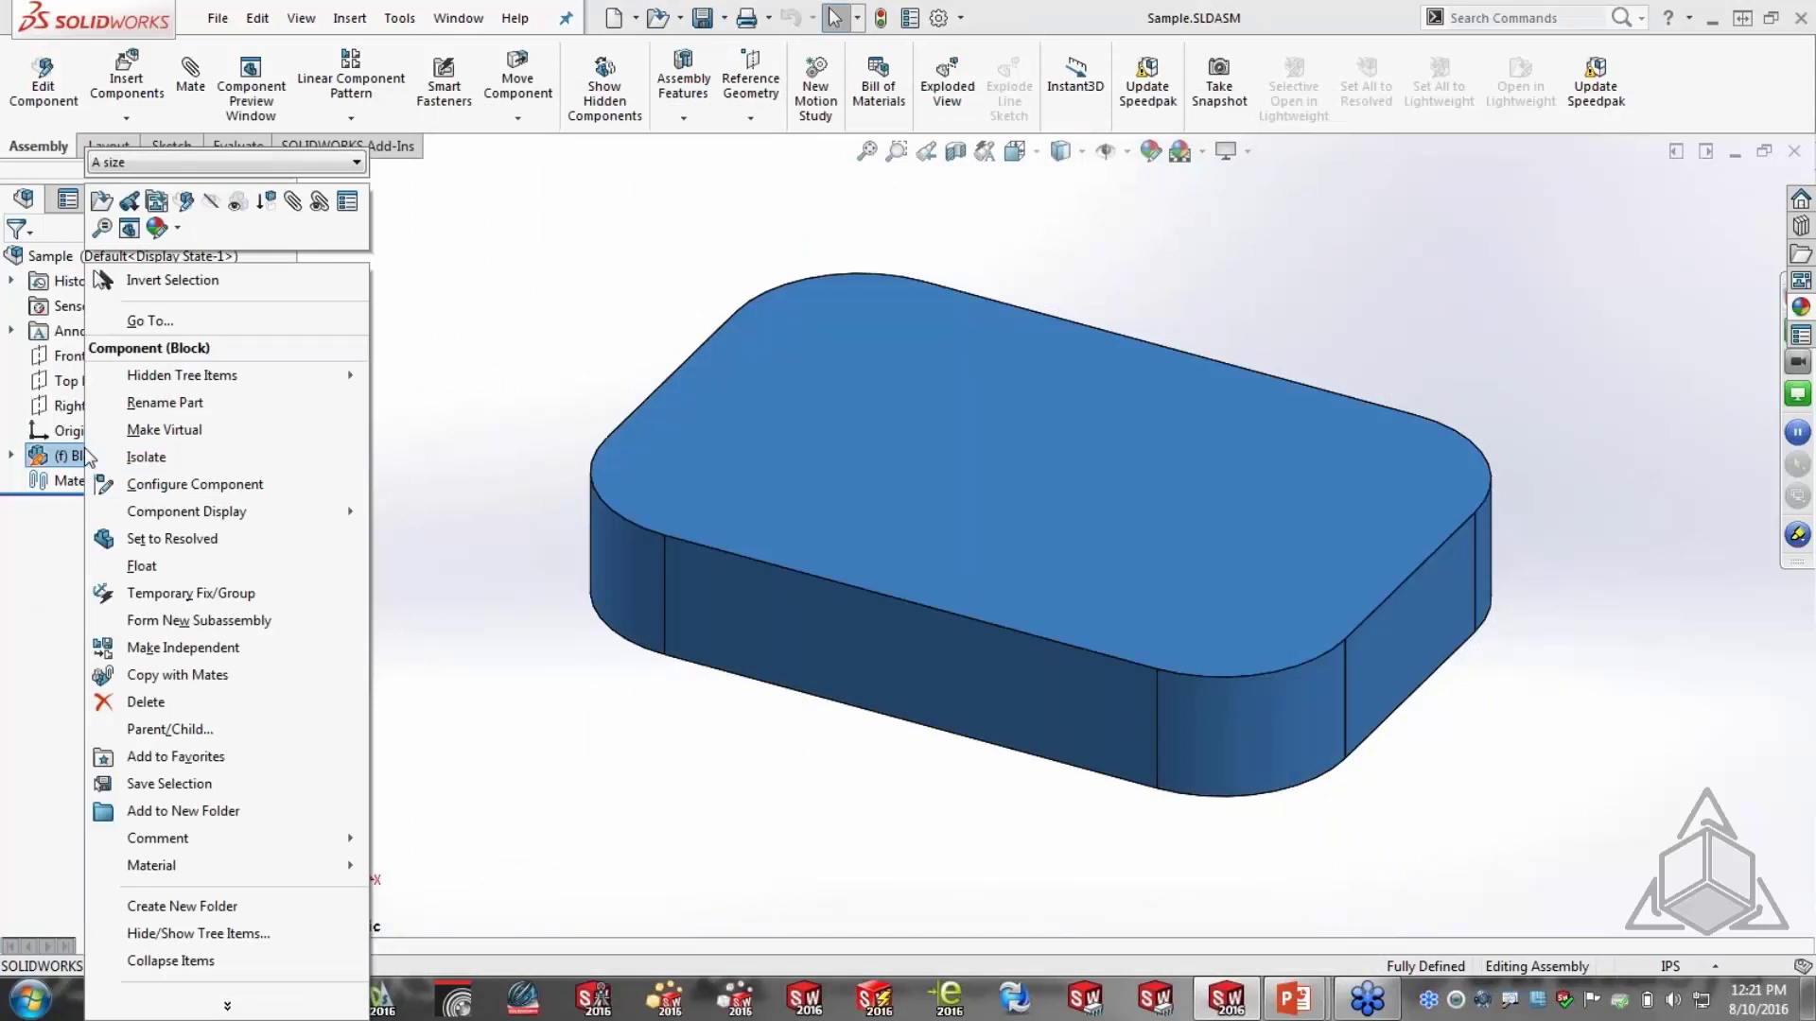
click(176, 541)
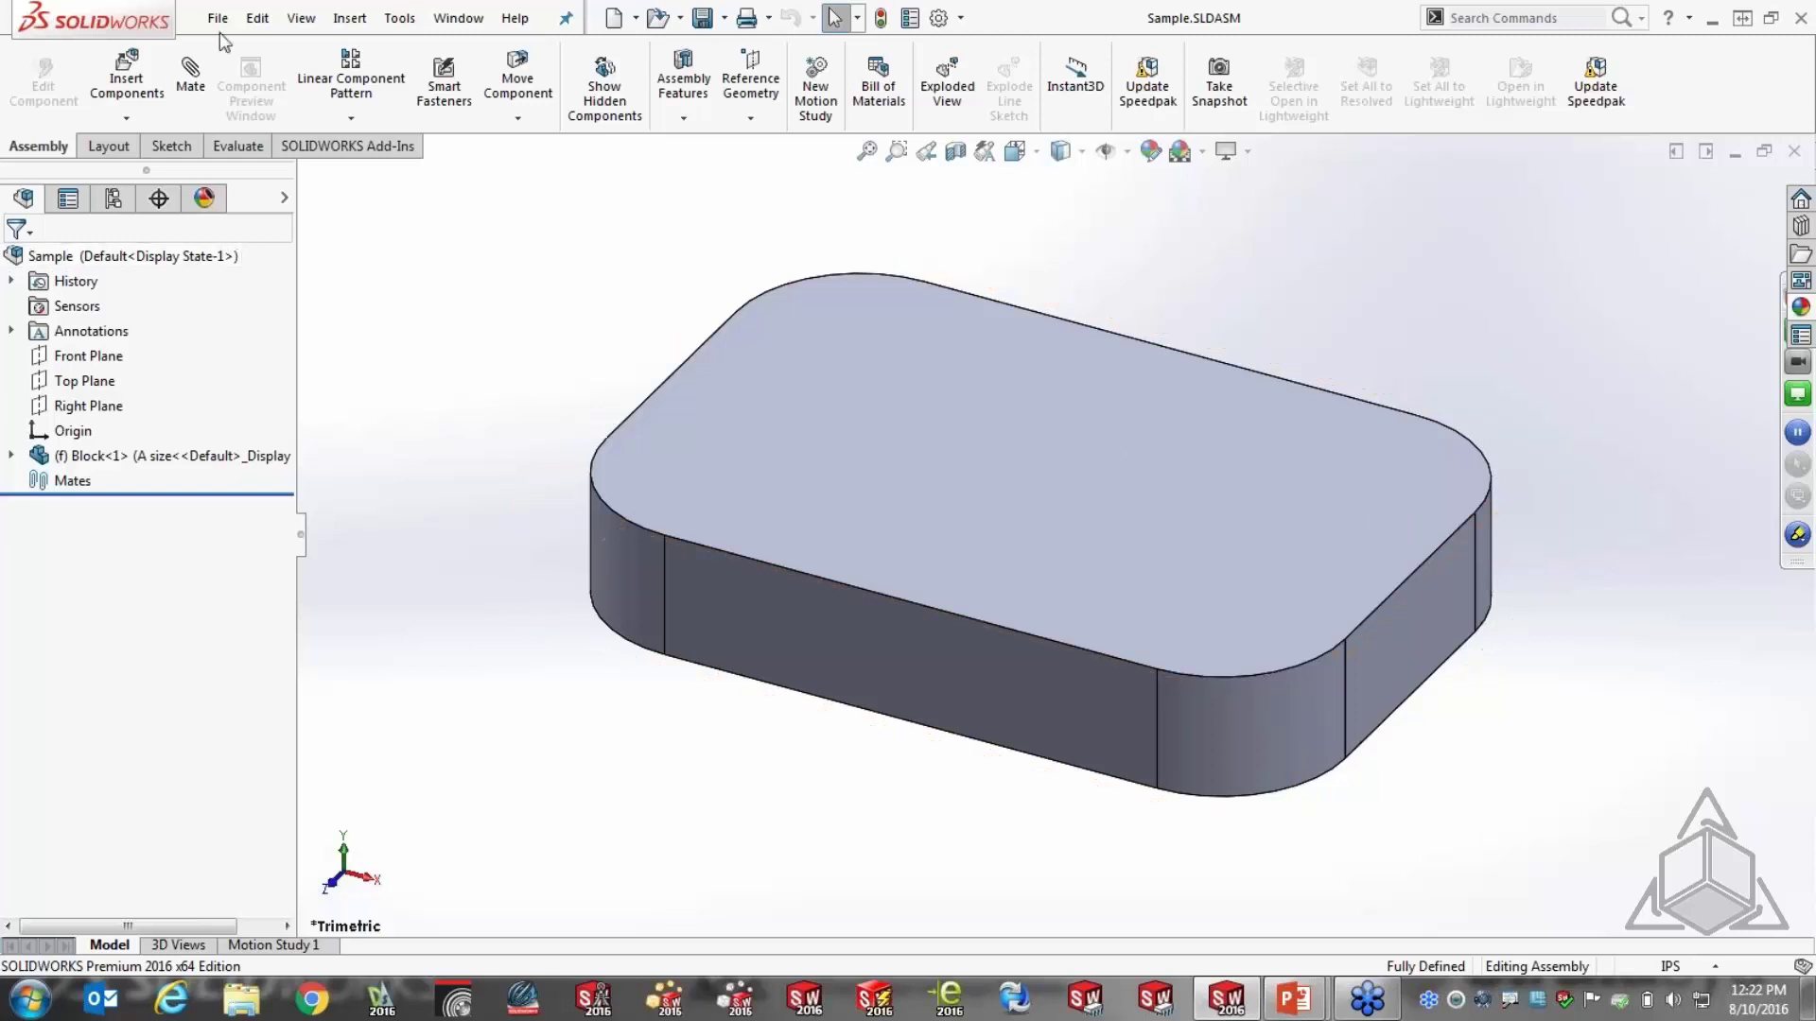
Insert two copies of shcs-SAMPLE.sldprt next to the block
key(s)
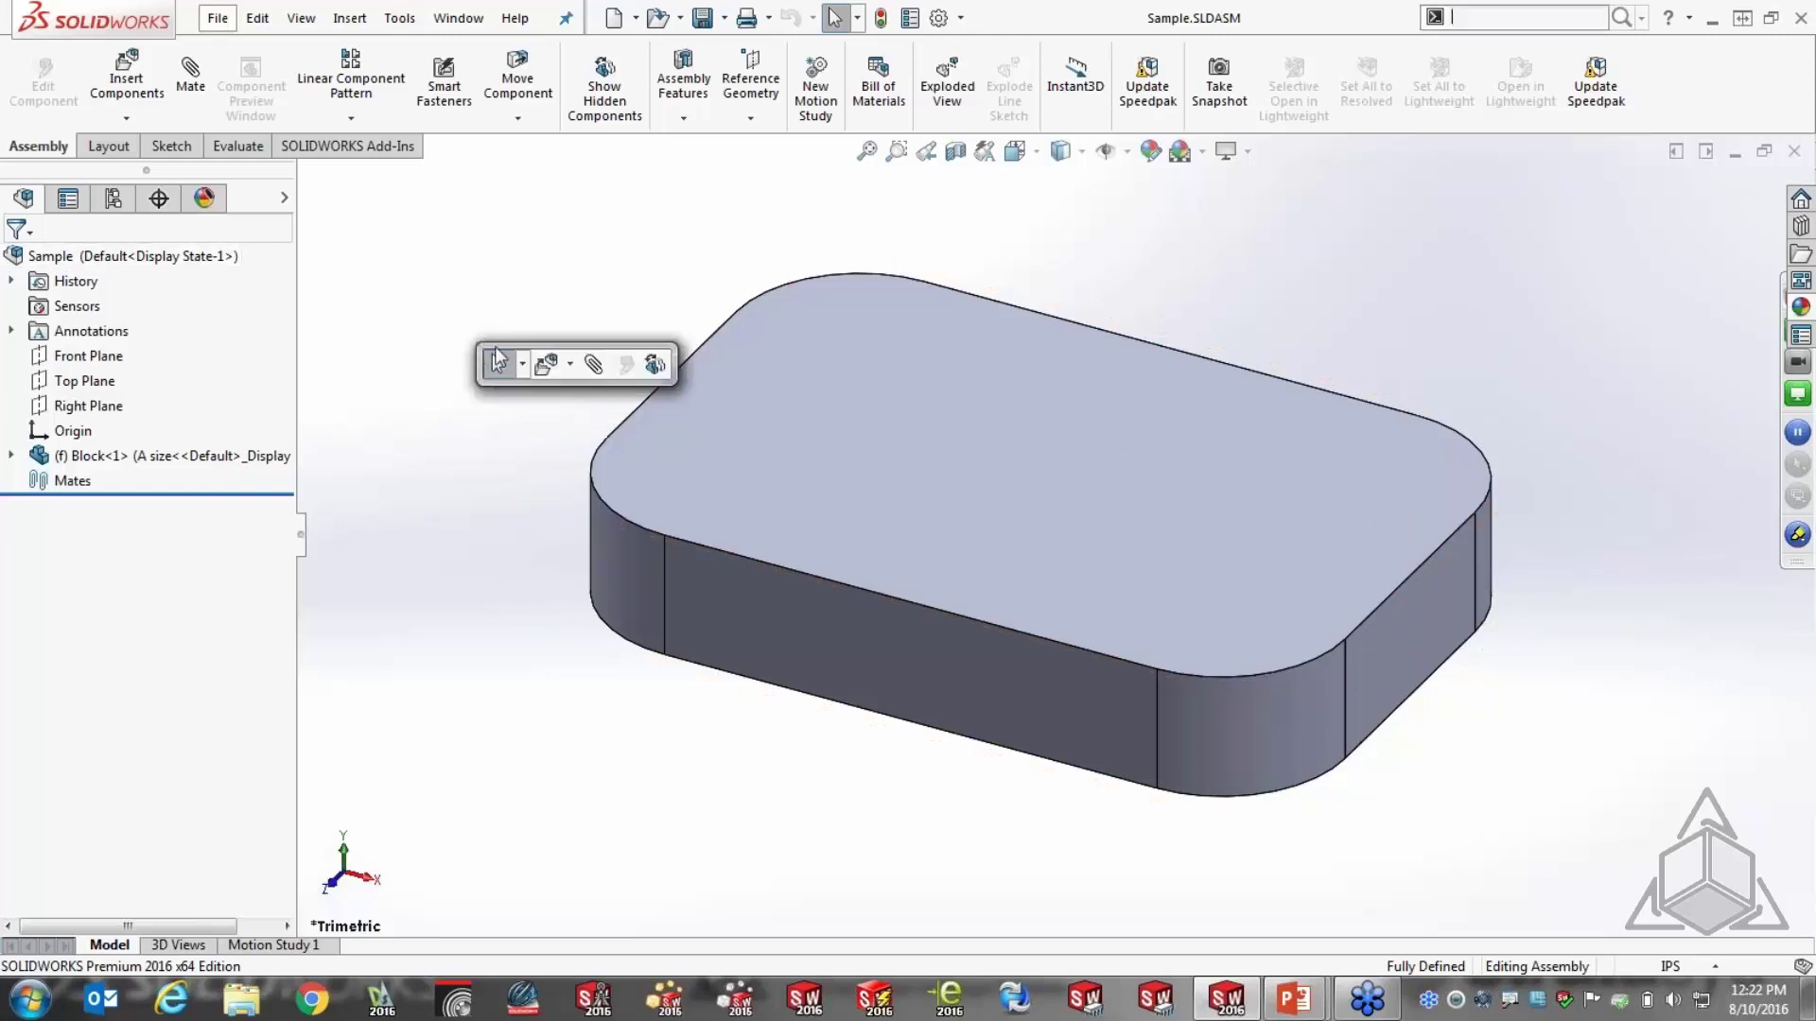
click(571, 364)
click(582, 393)
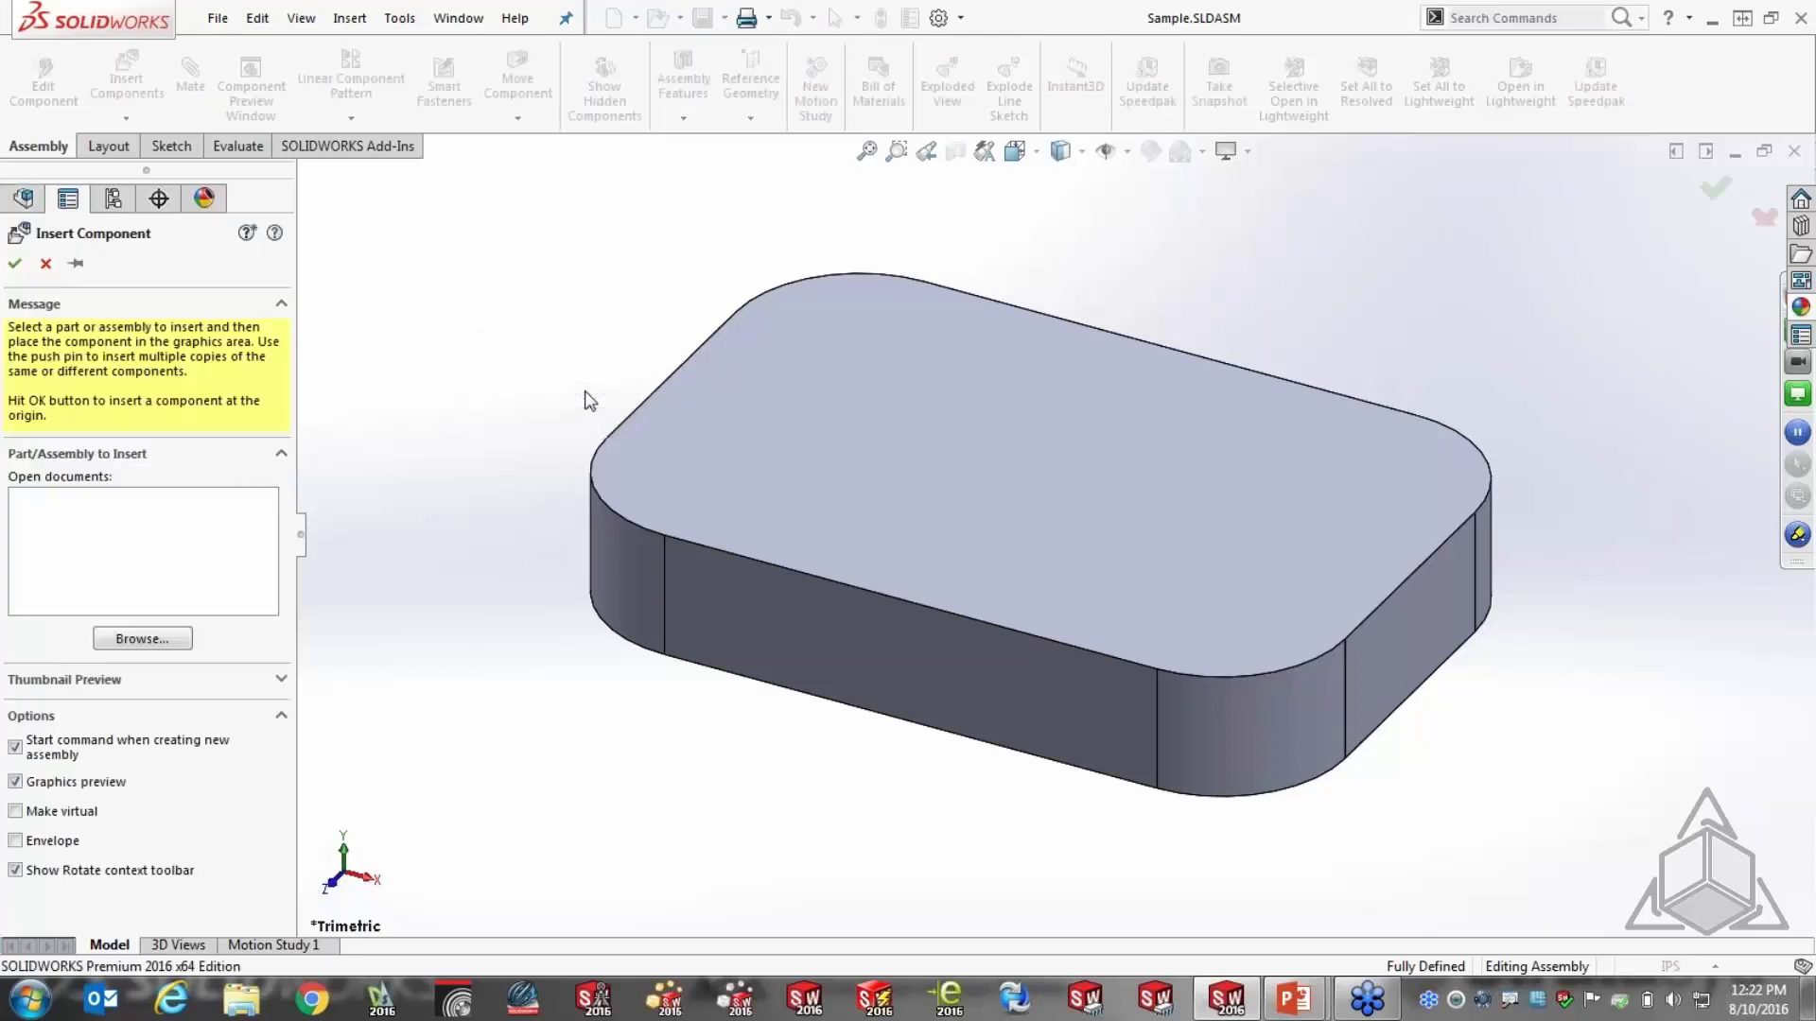
click(142, 639)
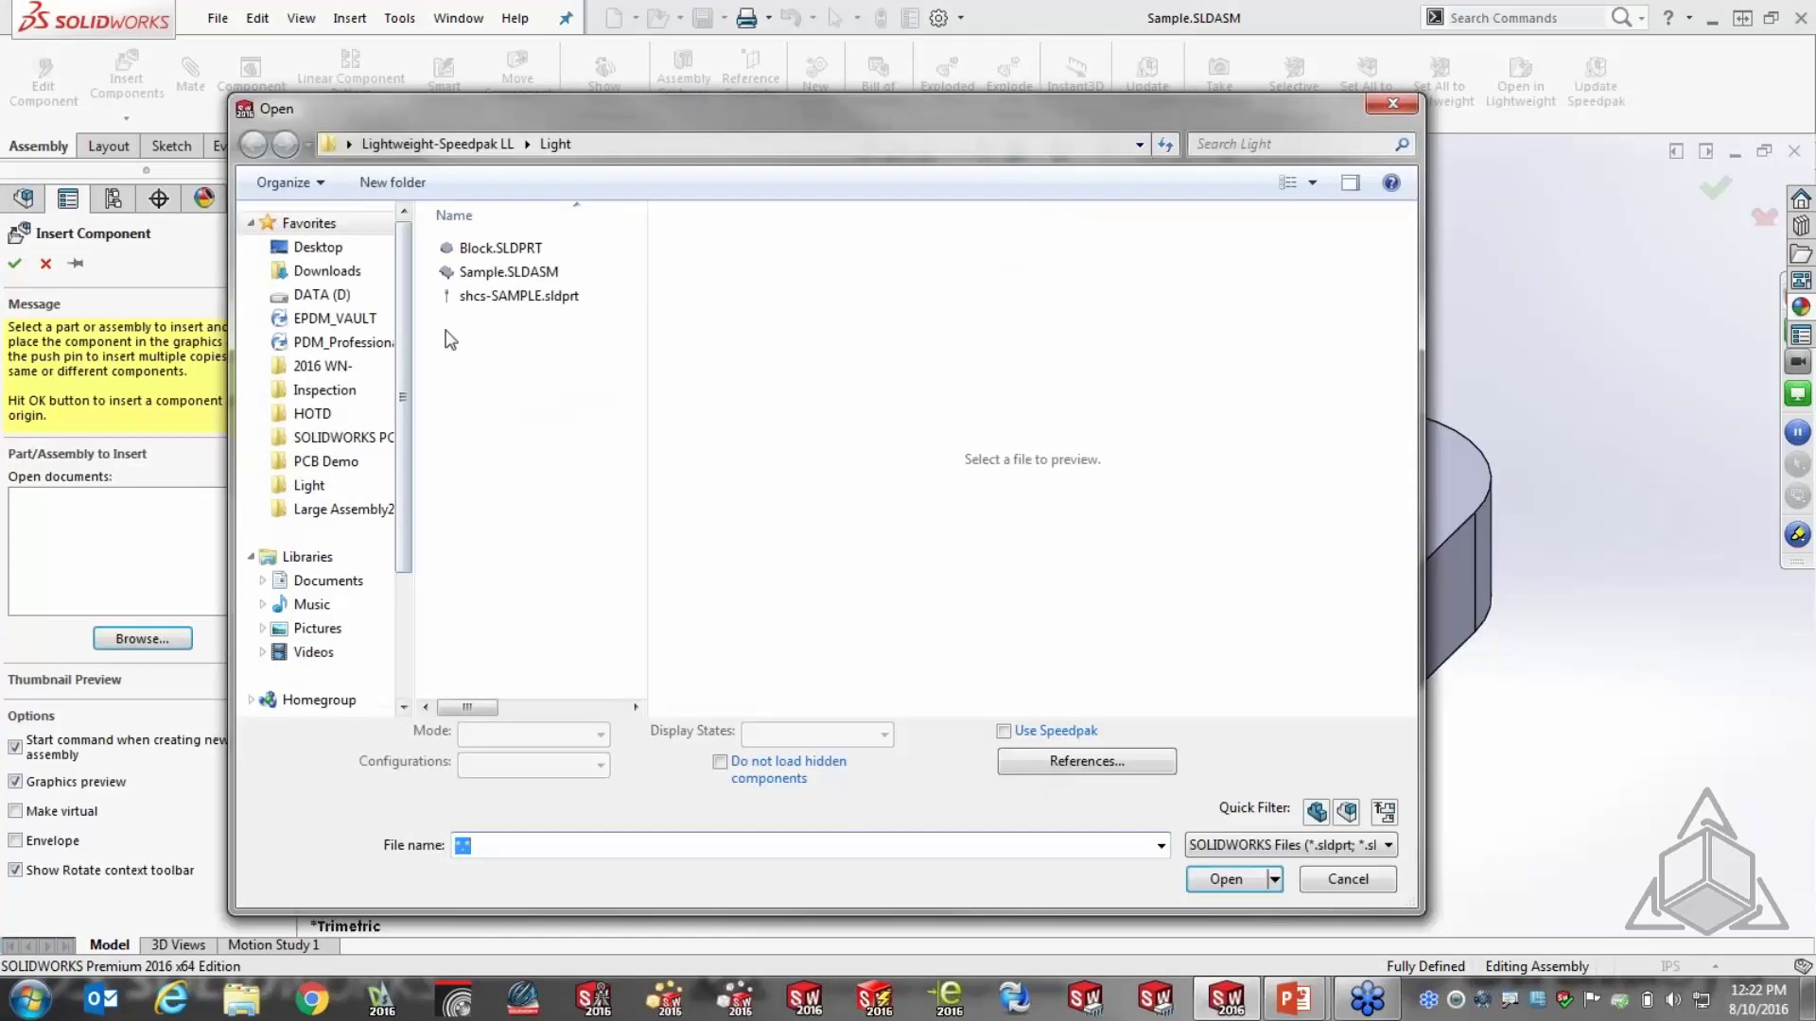
click(498, 296)
click(1197, 874)
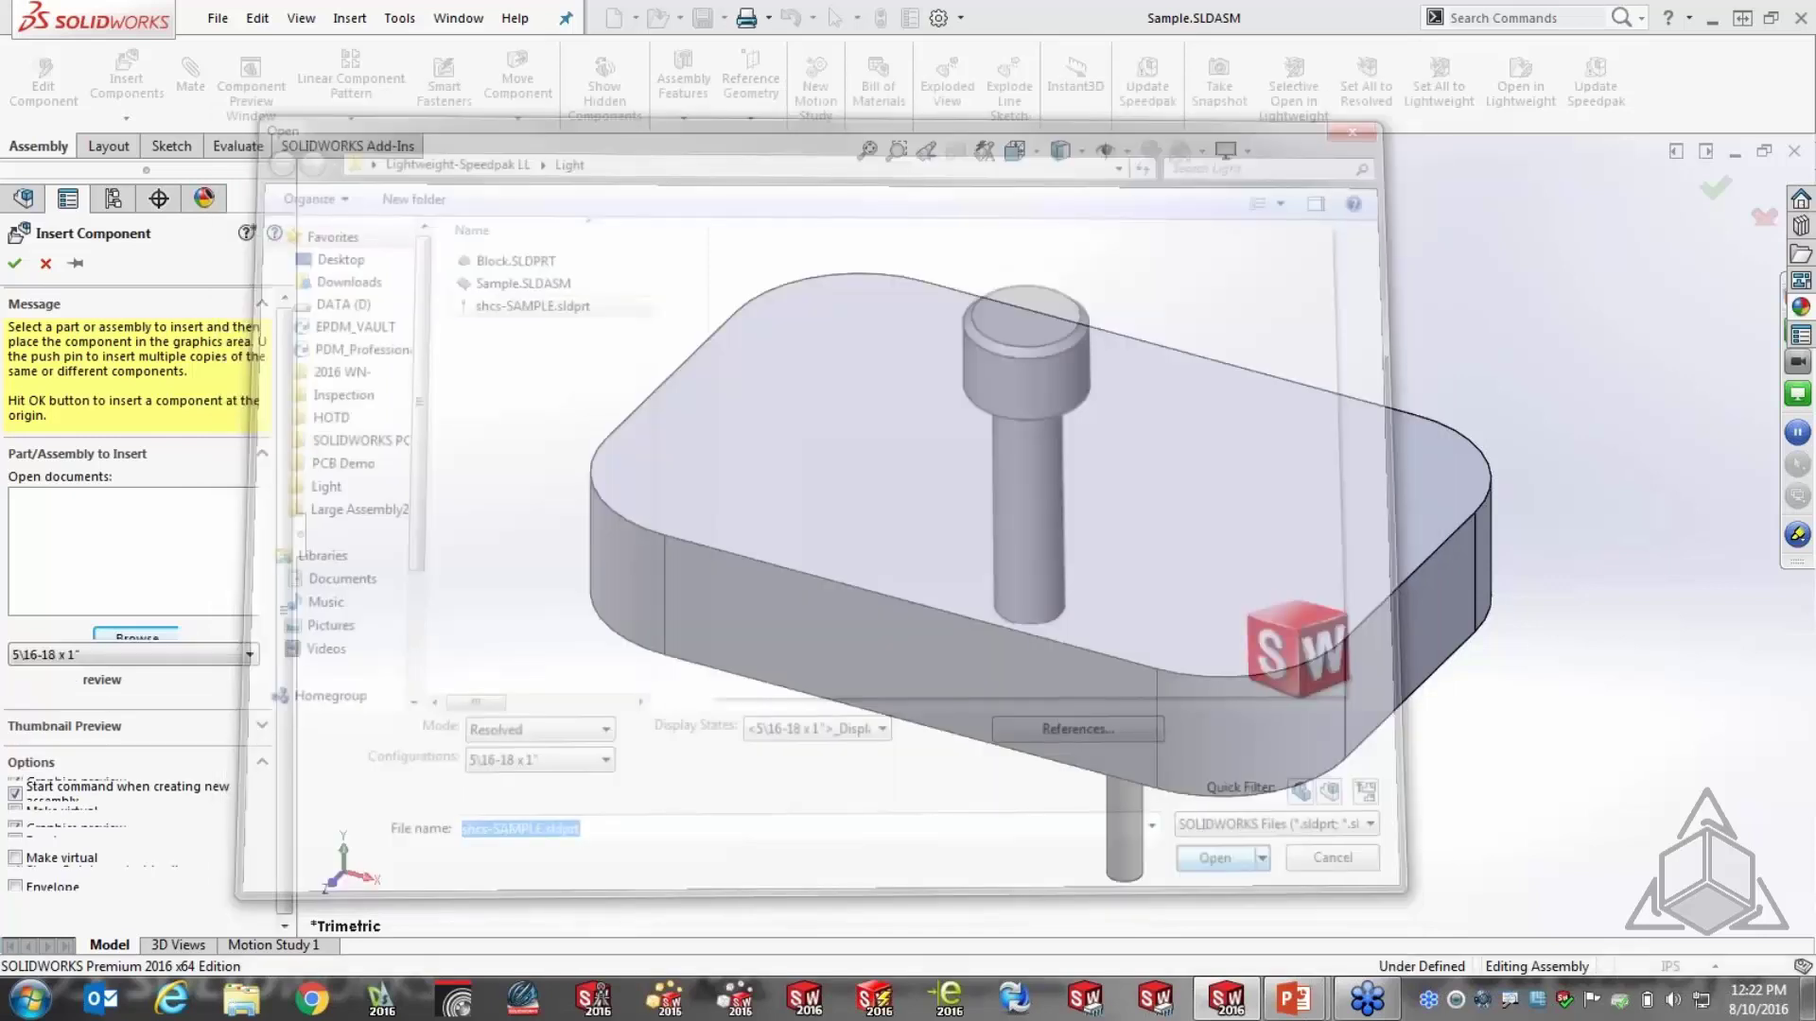
click(474, 524)
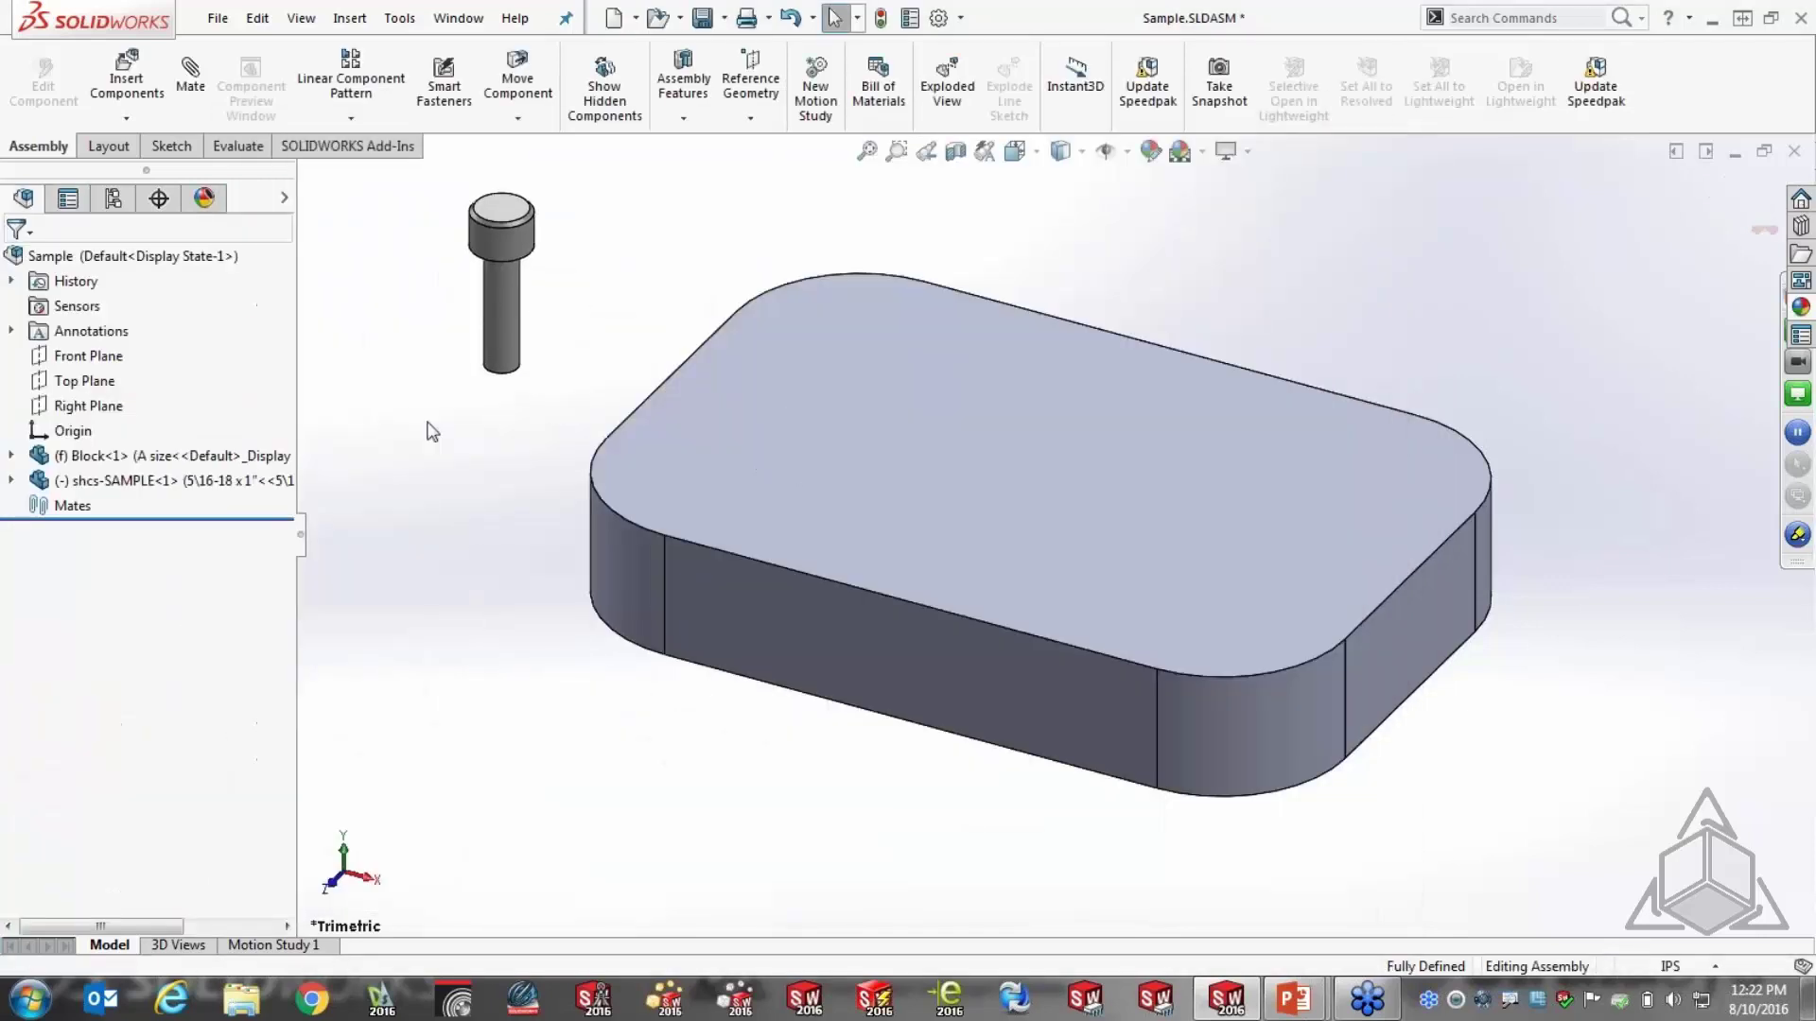
ctrl+drag(163, 491, 511, 661)
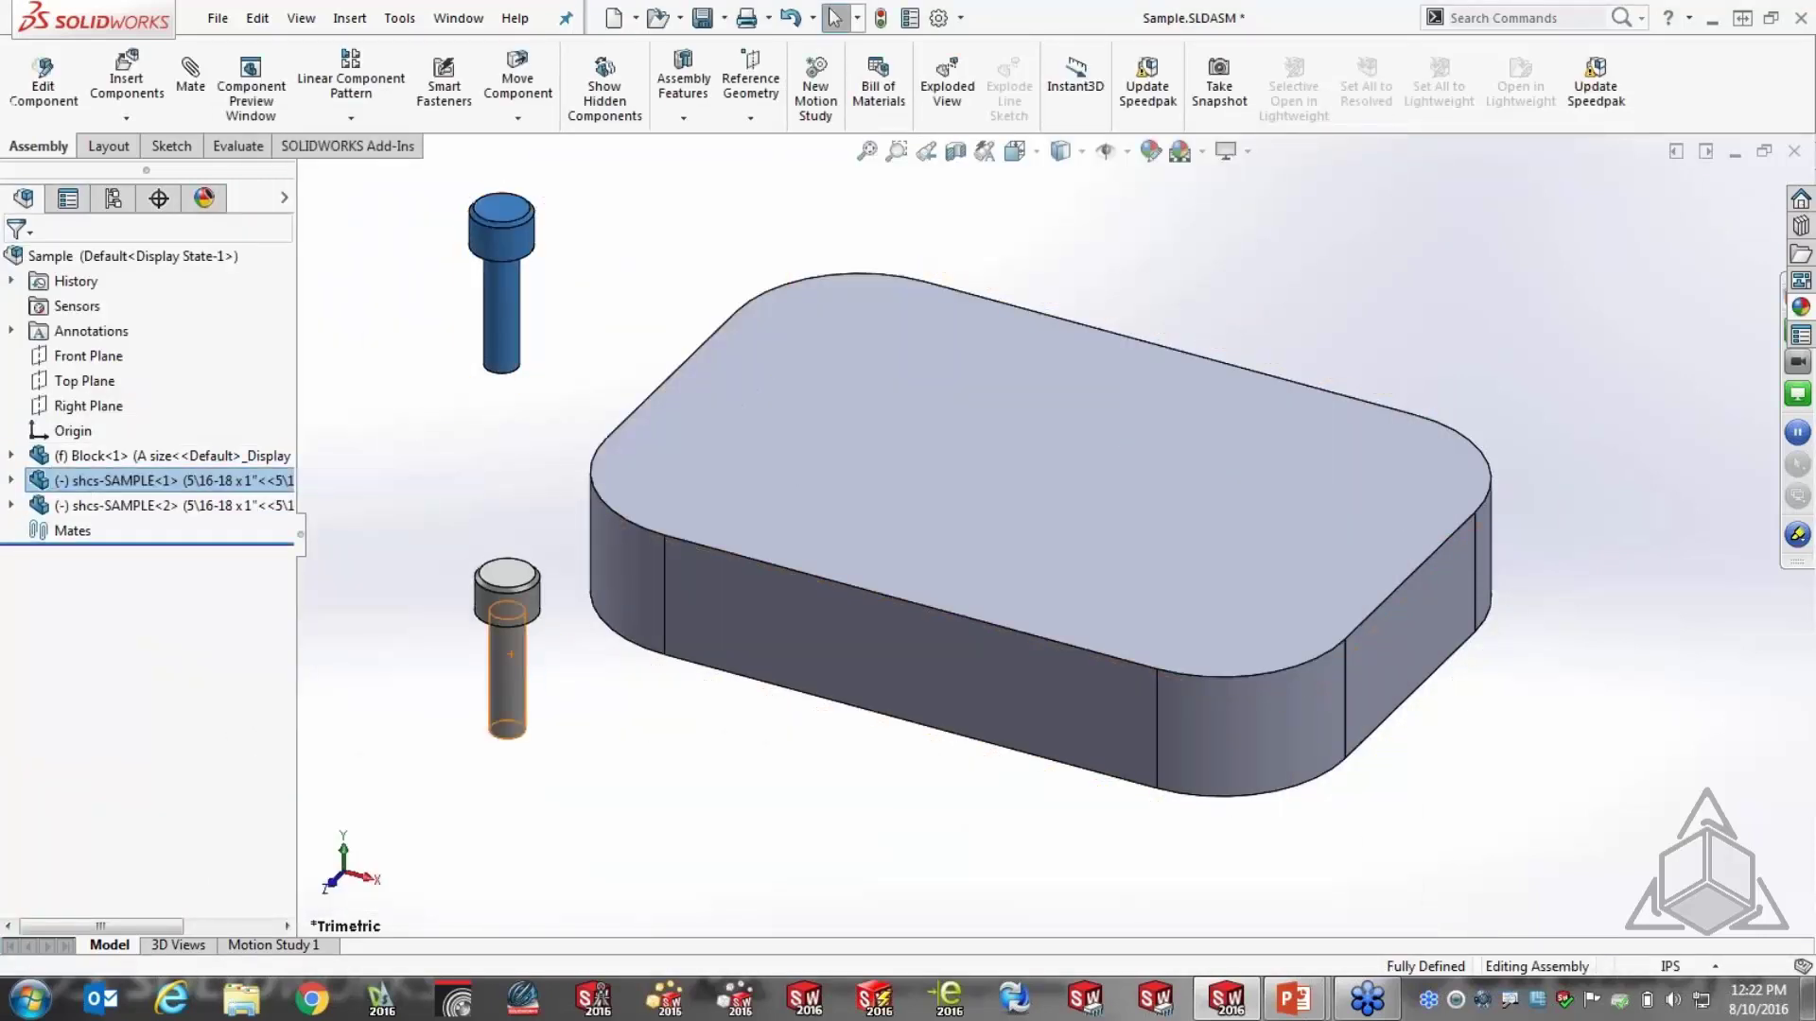
Change the second screw's configuration to 5\16-18 x 1.75
click(237, 511)
click(464, 403)
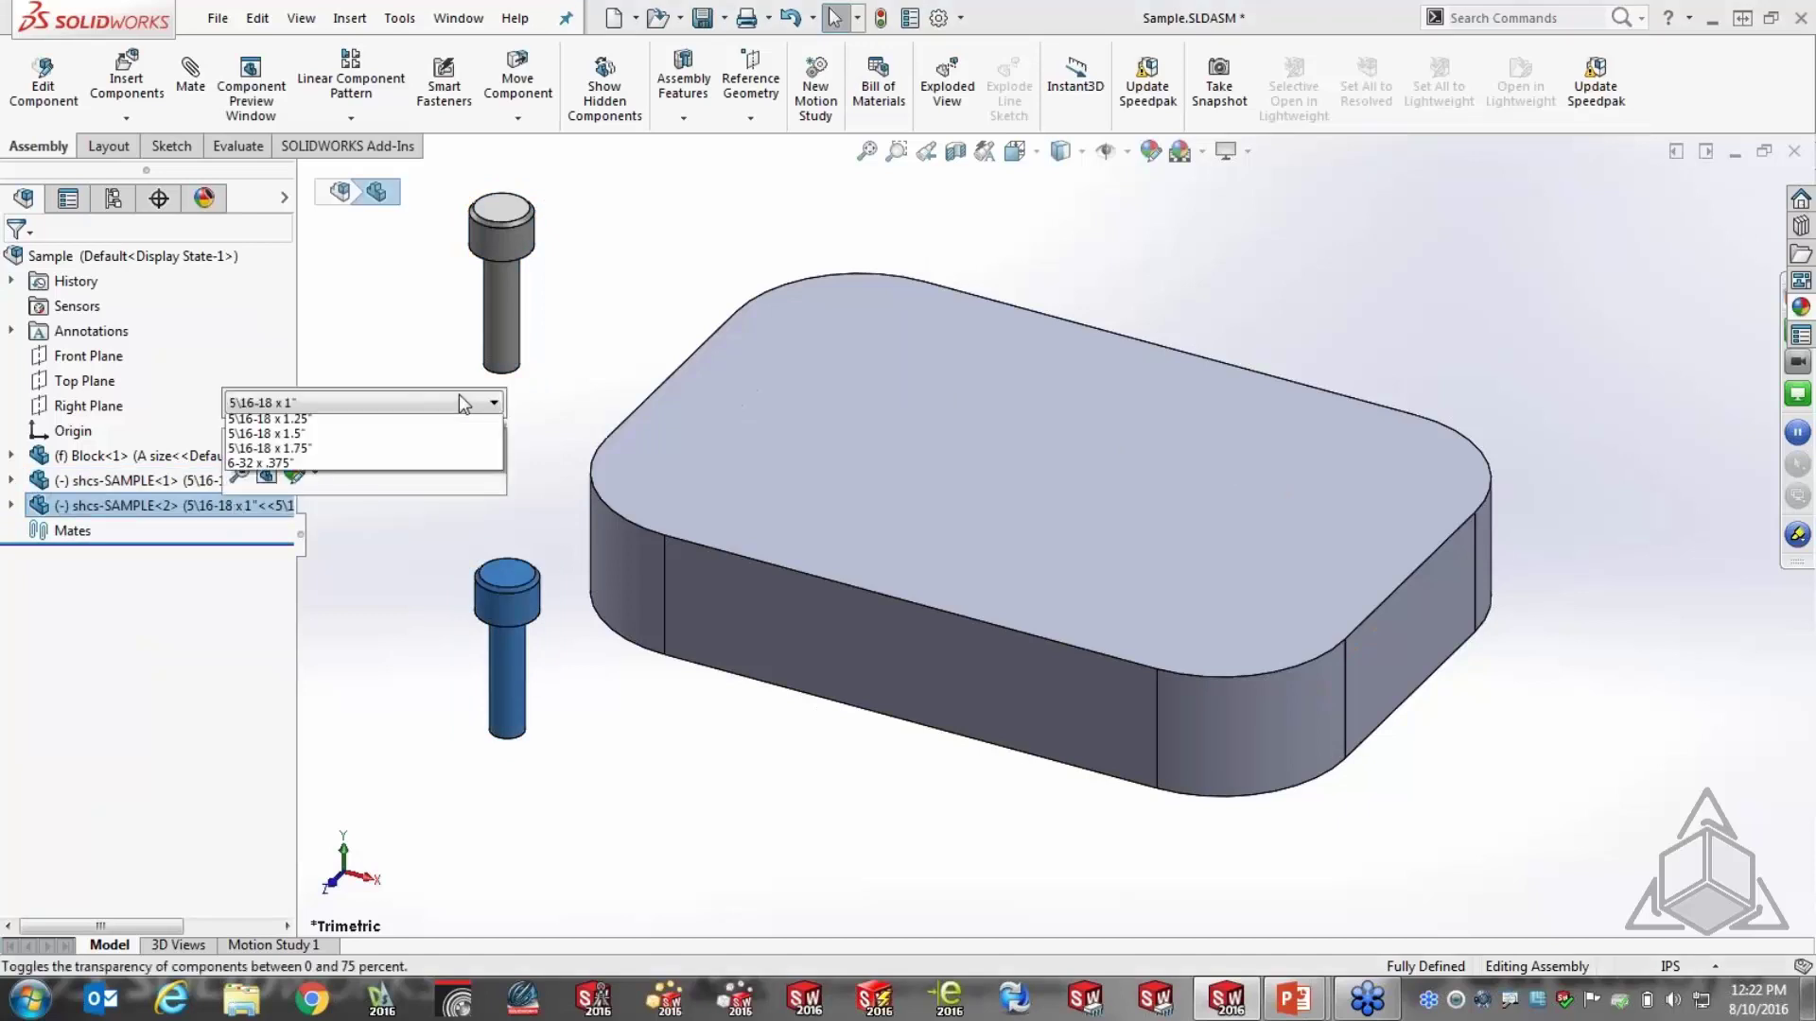
click(296, 470)
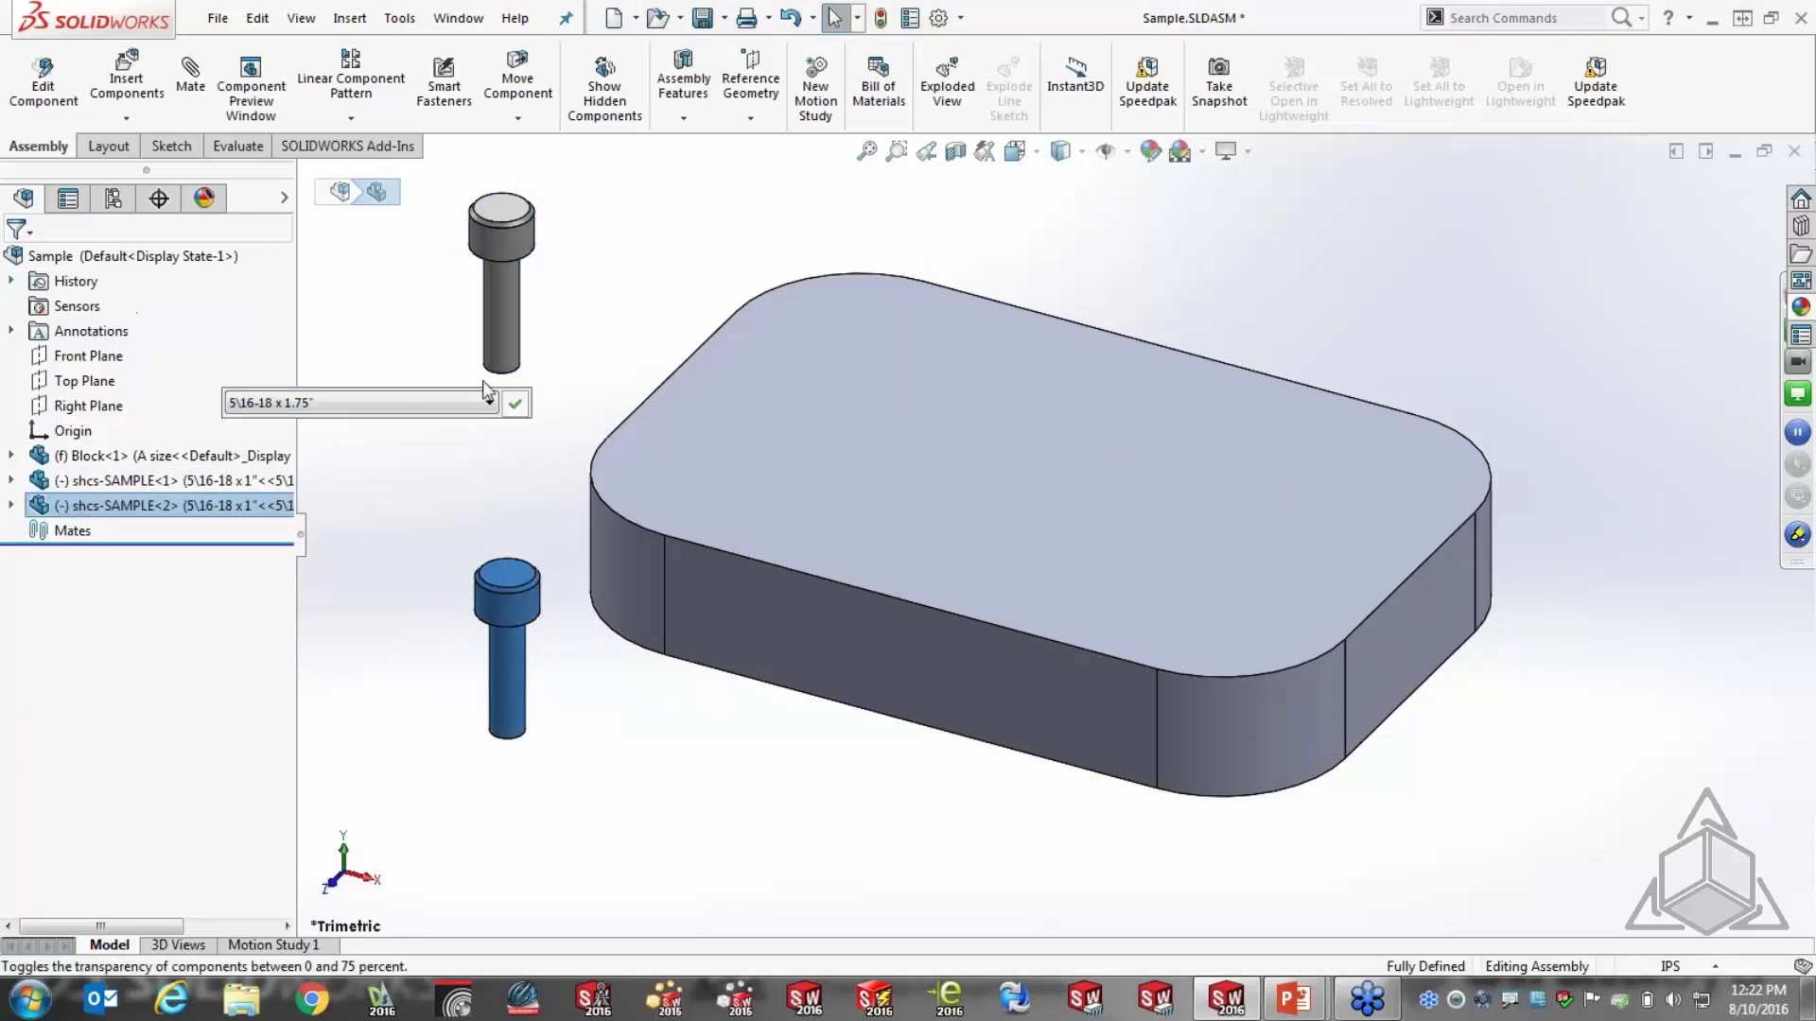
click(433, 382)
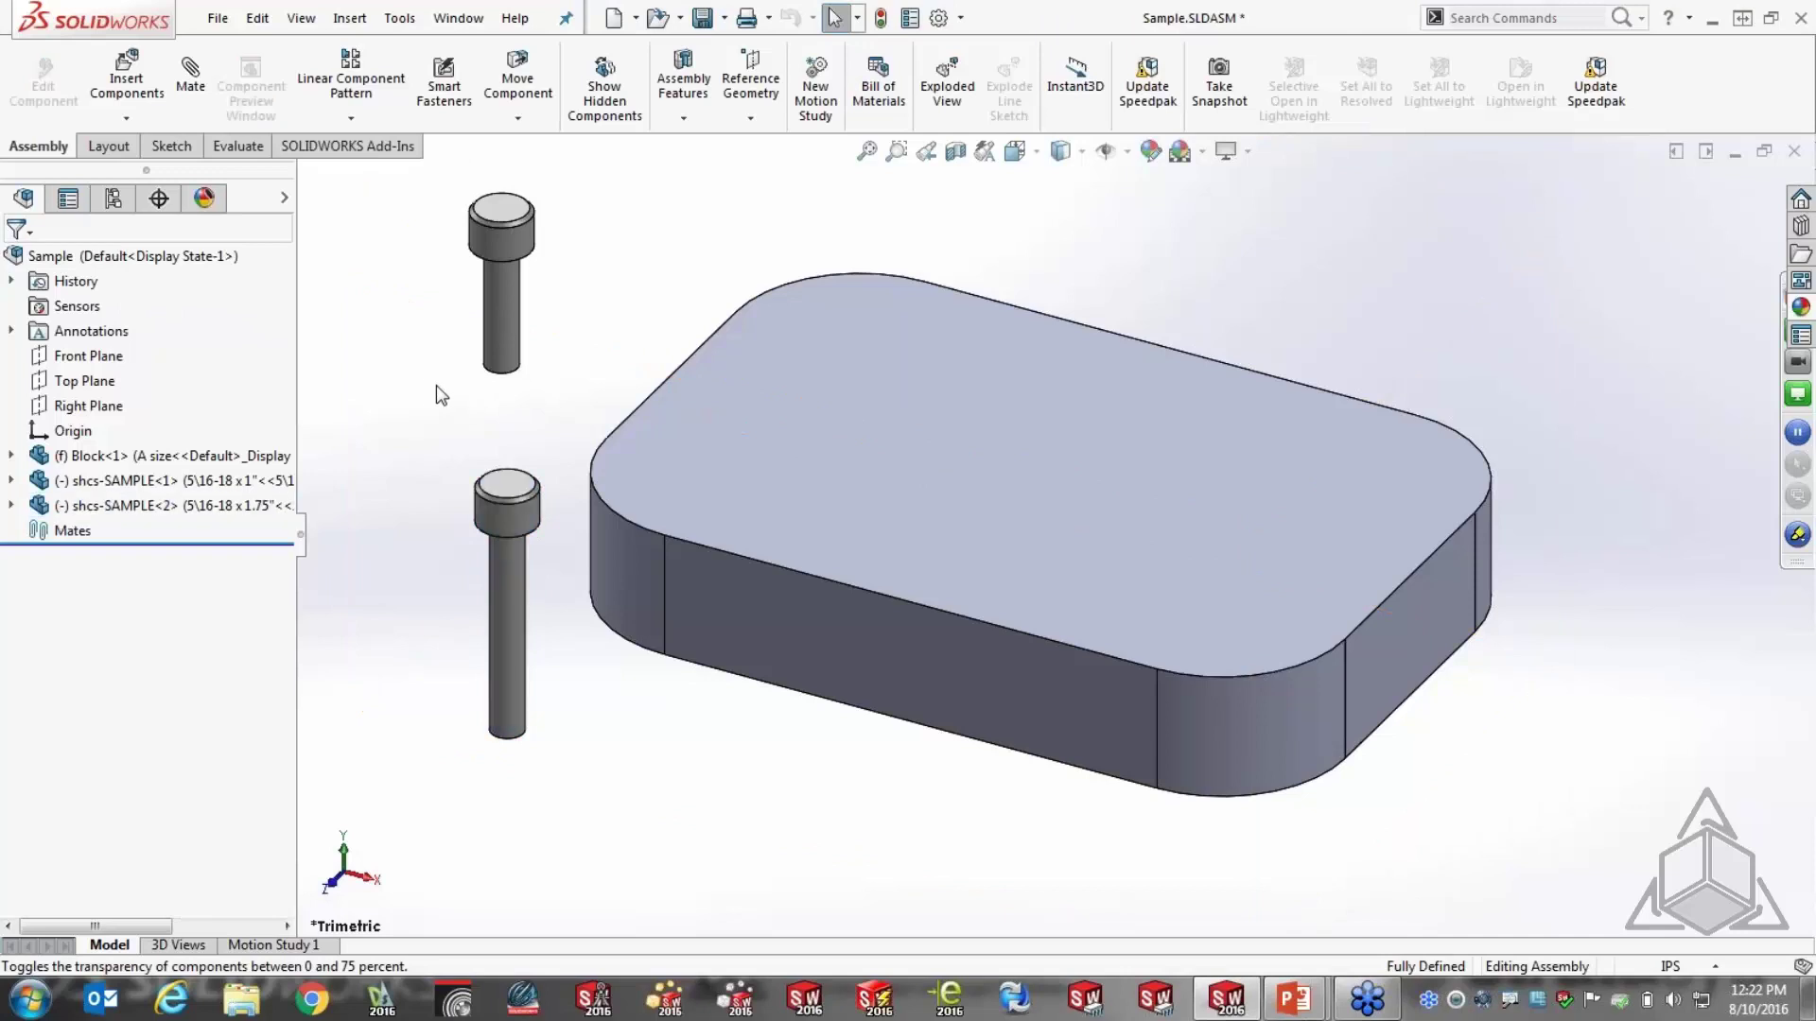
Save all modified documents and close the Sample assembly
click(703, 17)
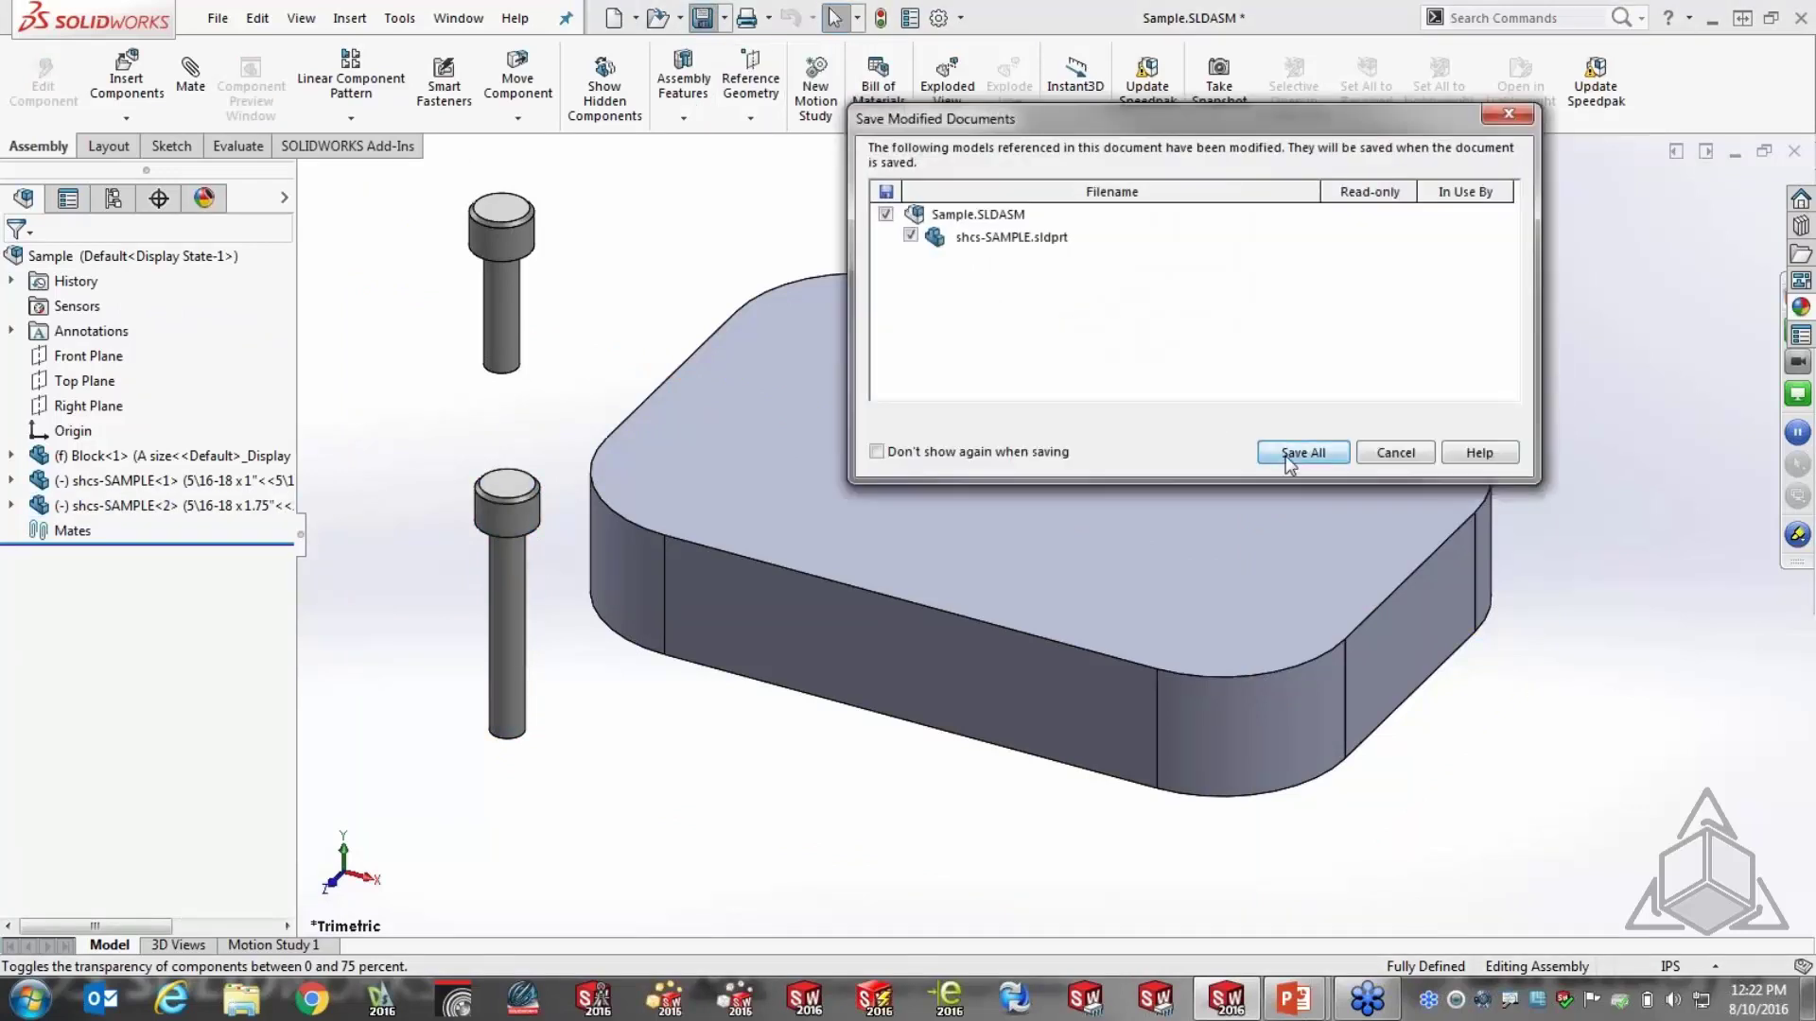
click(1298, 444)
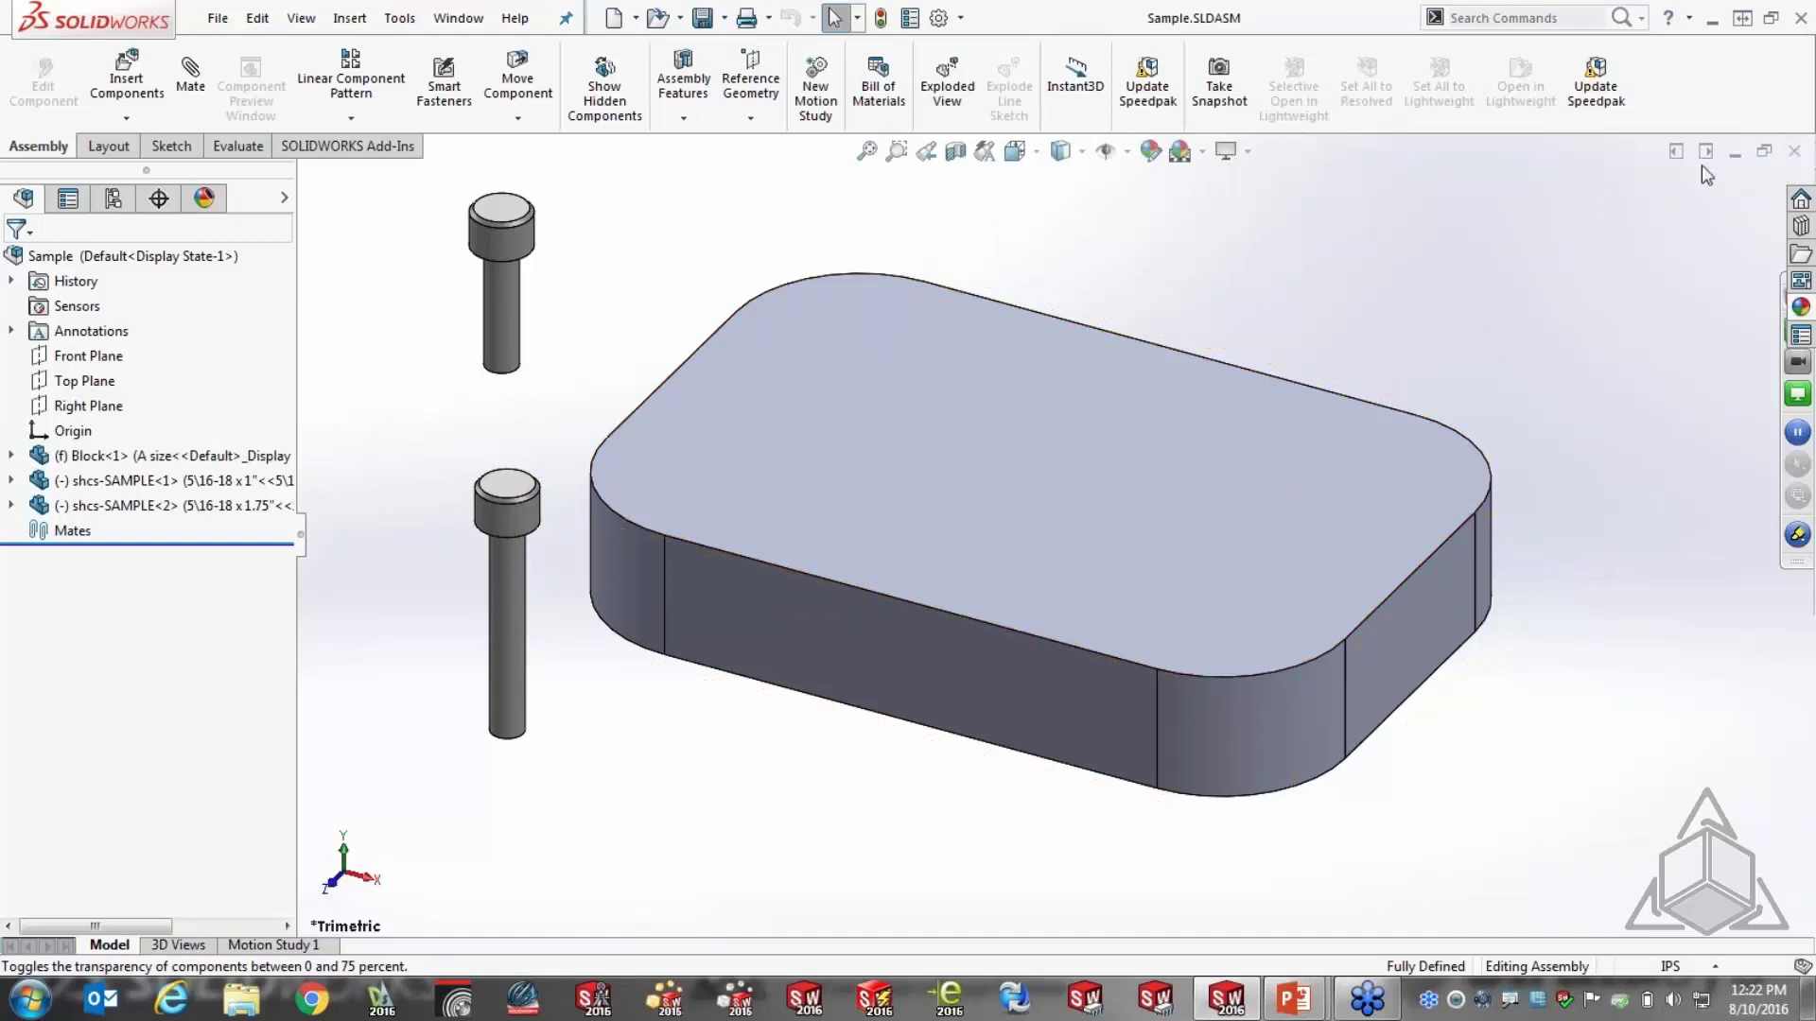
click(1794, 151)
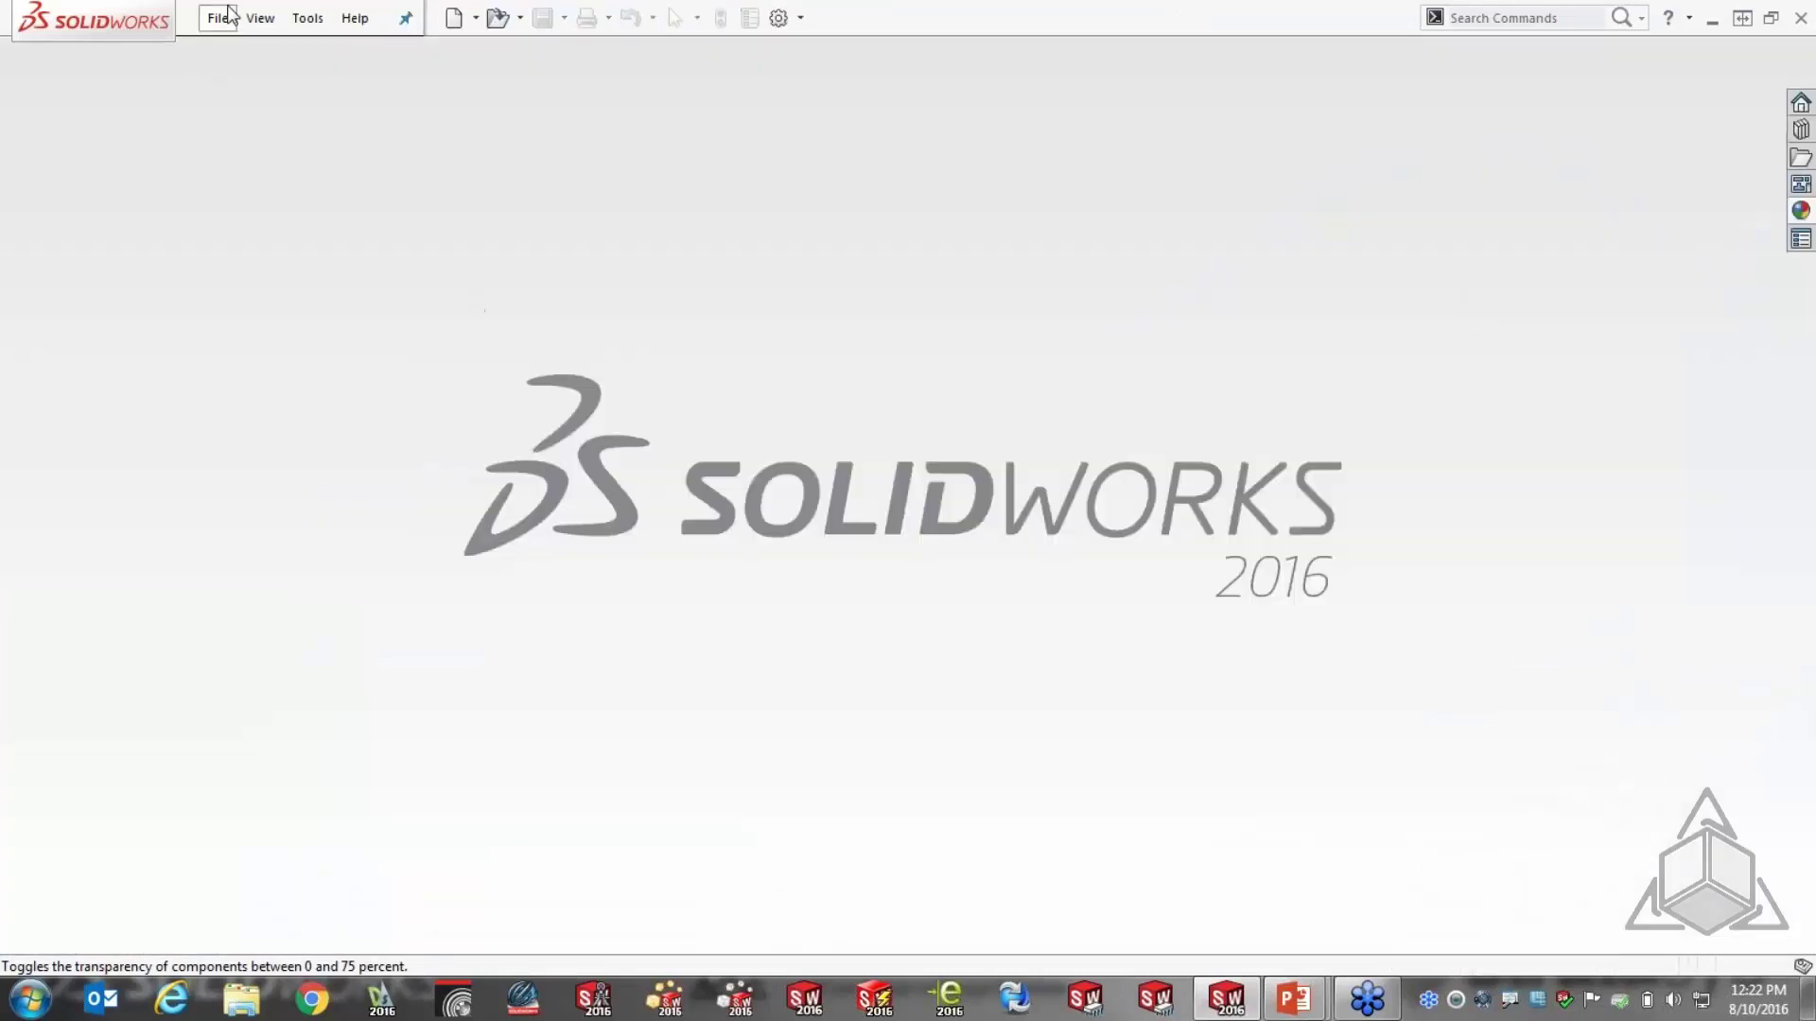
Open the shcs-SAMPLE.sldprt part
click(218, 18)
click(243, 79)
double_click(511, 297)
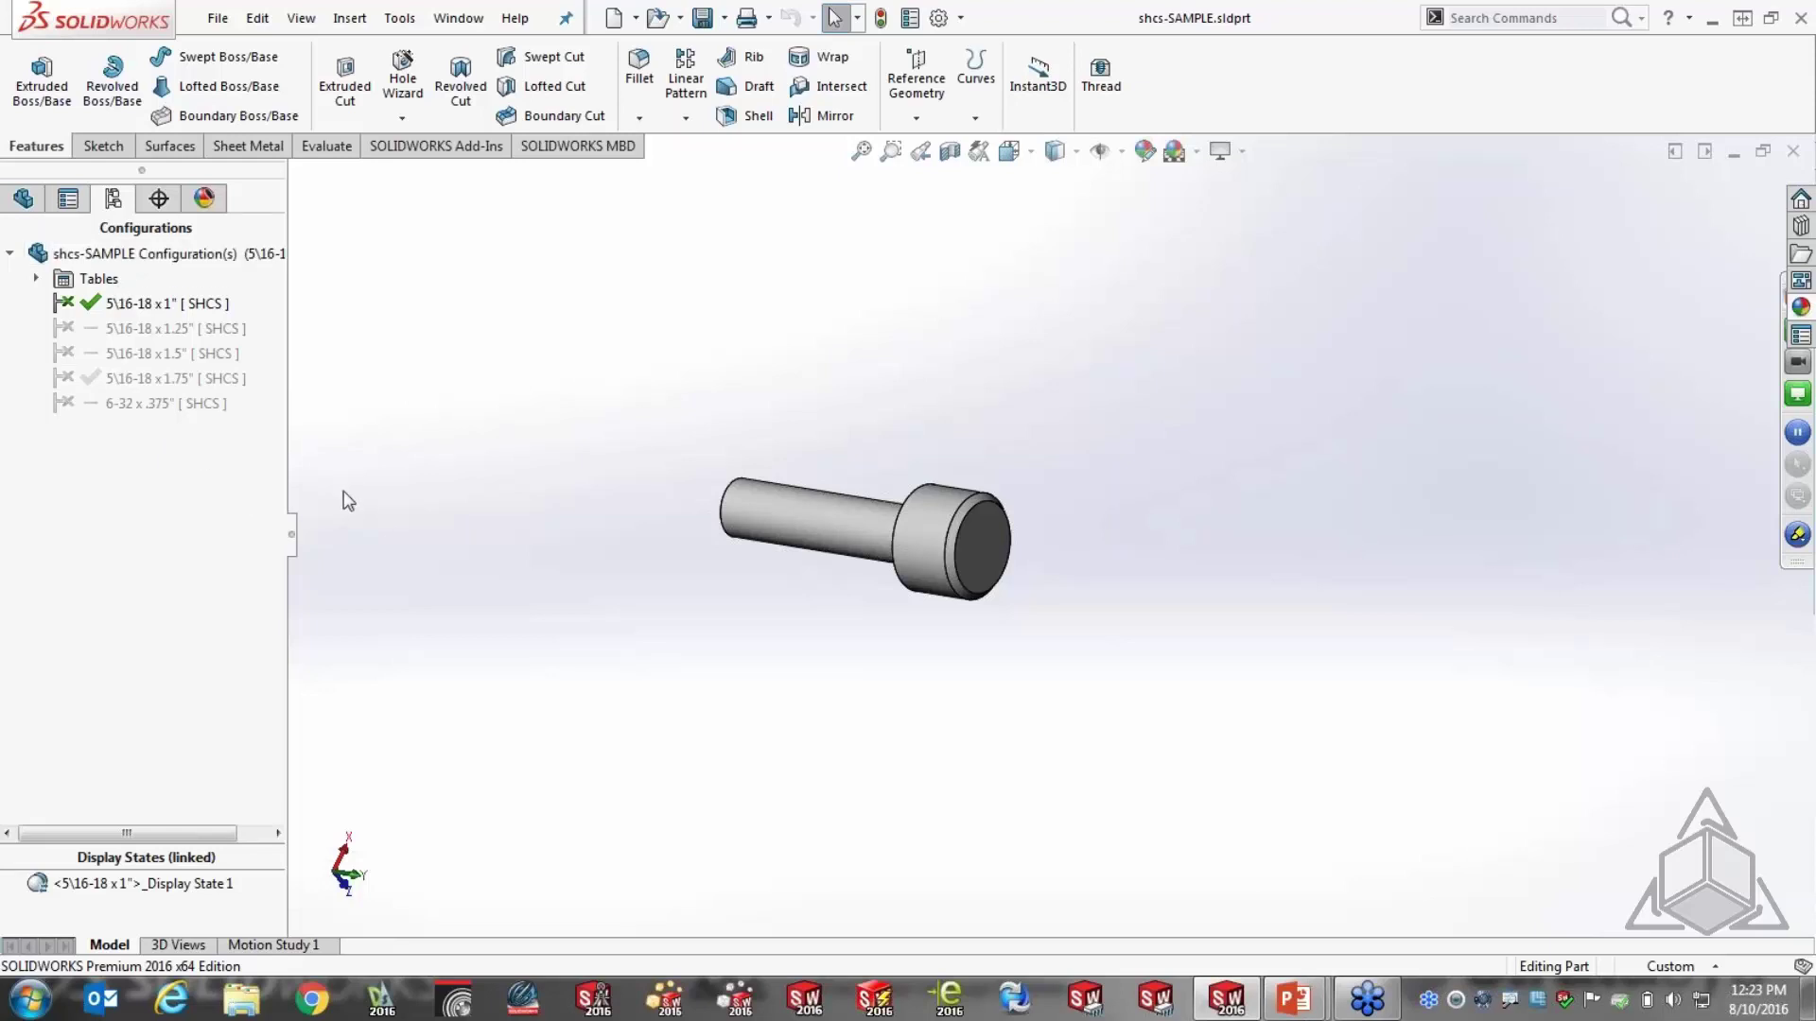
Remove mark and purge data for all configurations, then close the part
right_click(166, 255)
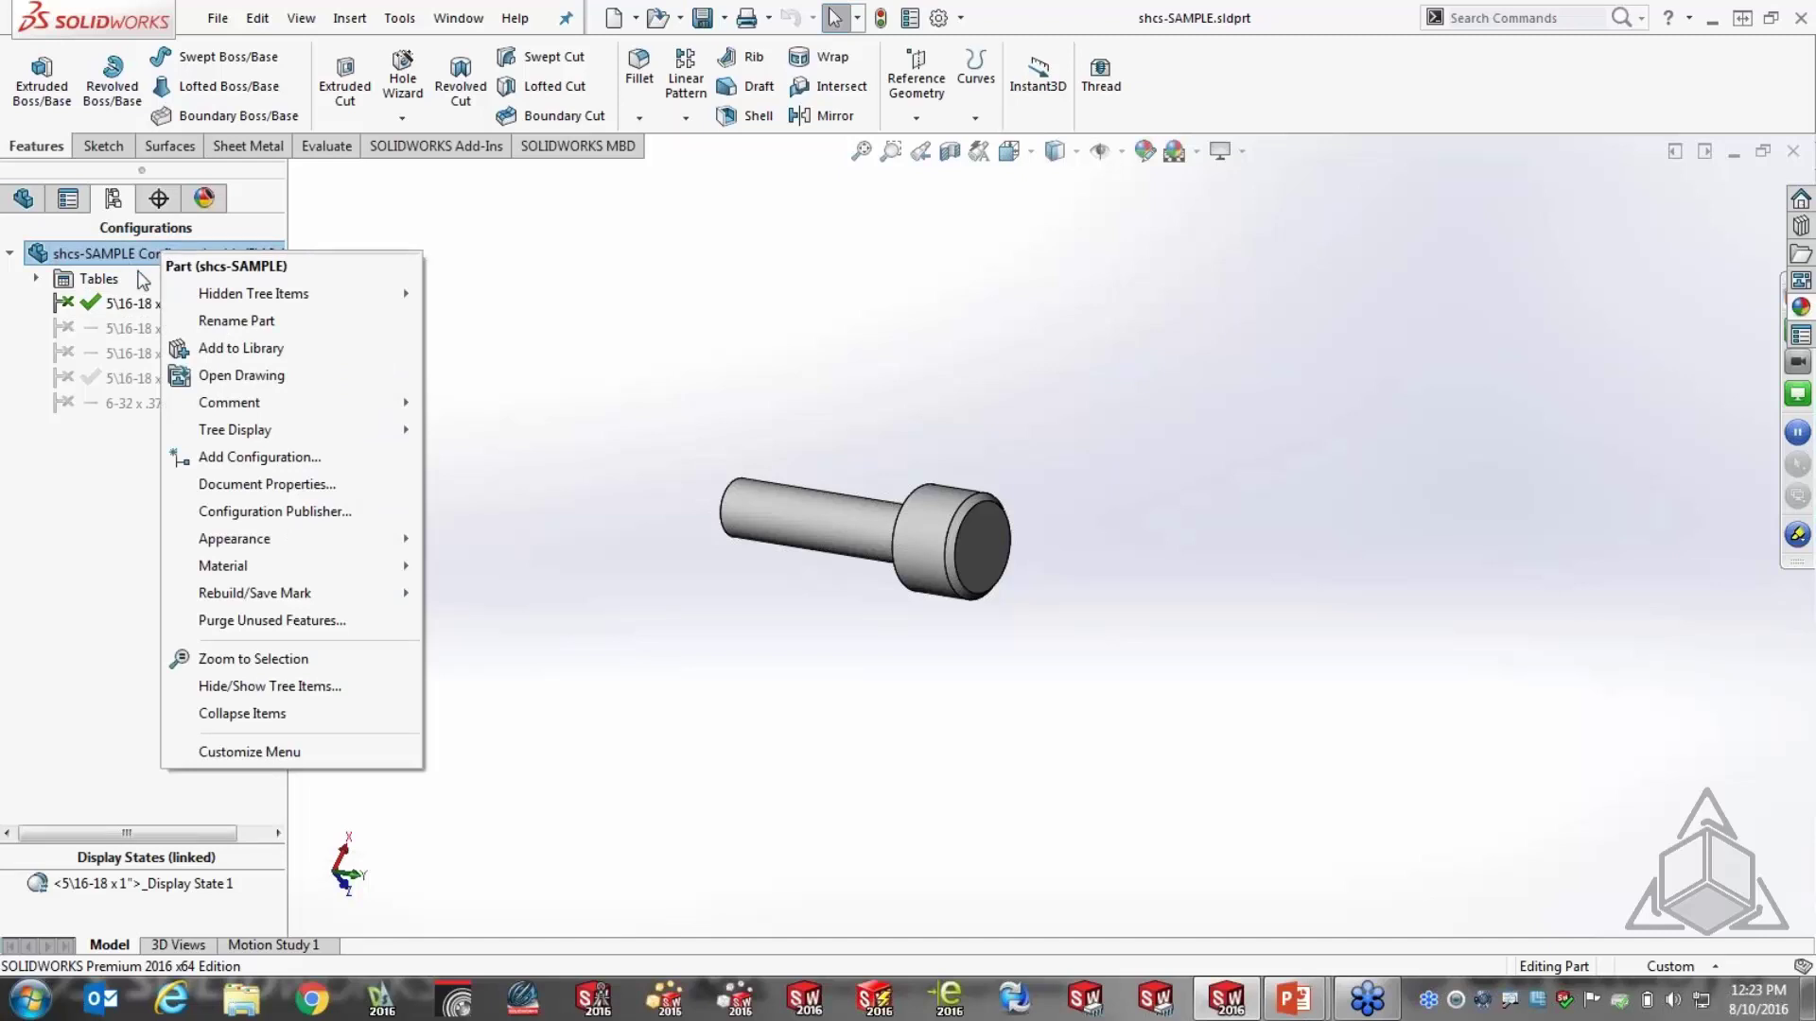
mouse_move(296, 592)
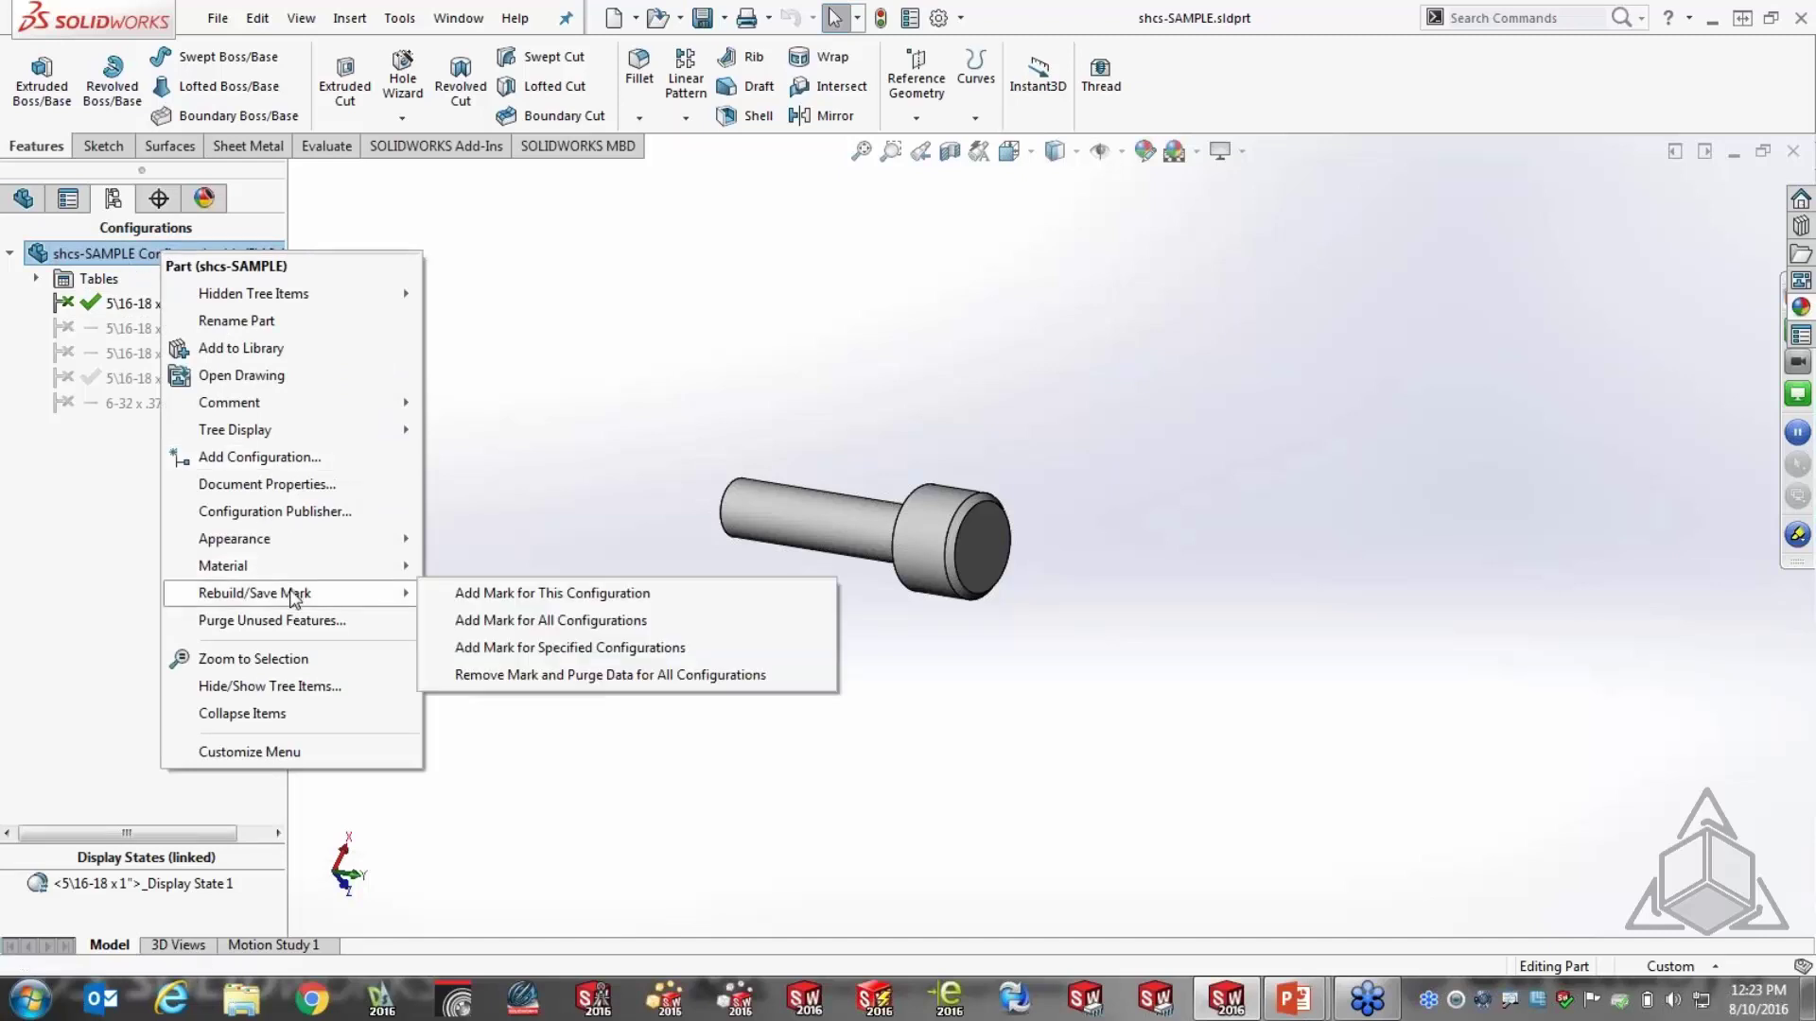
click(662, 675)
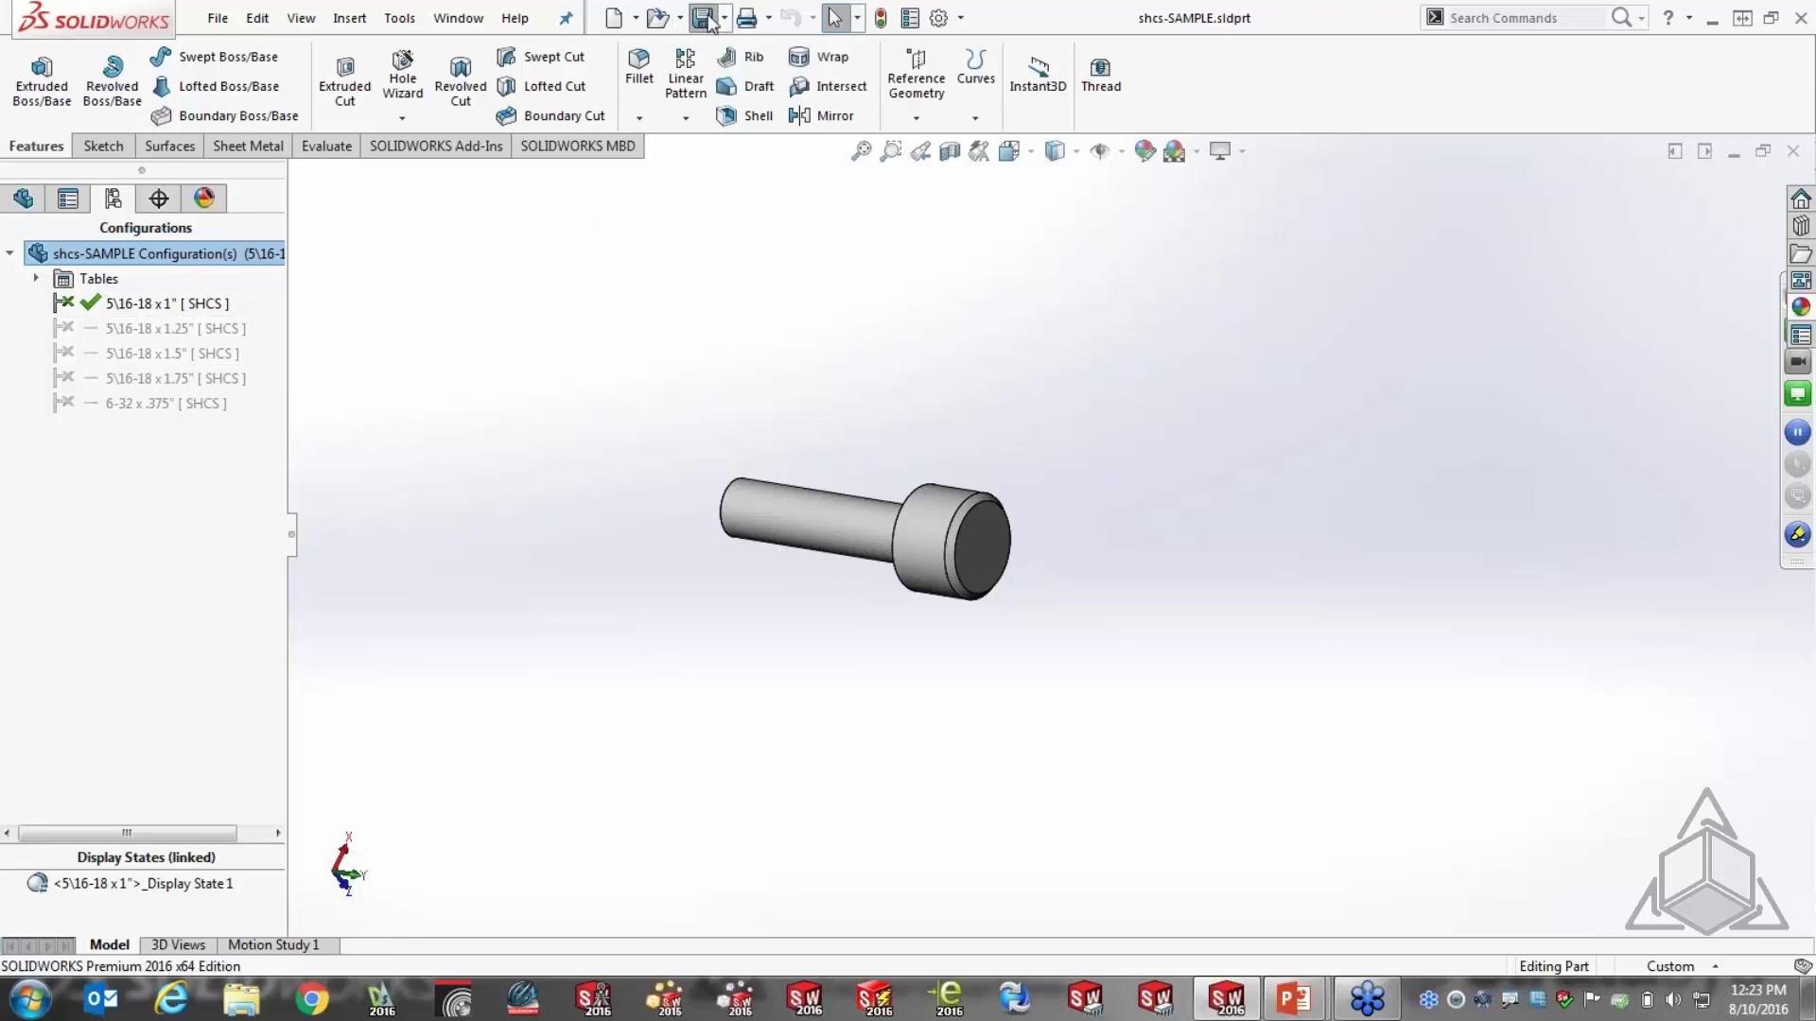
click(1793, 151)
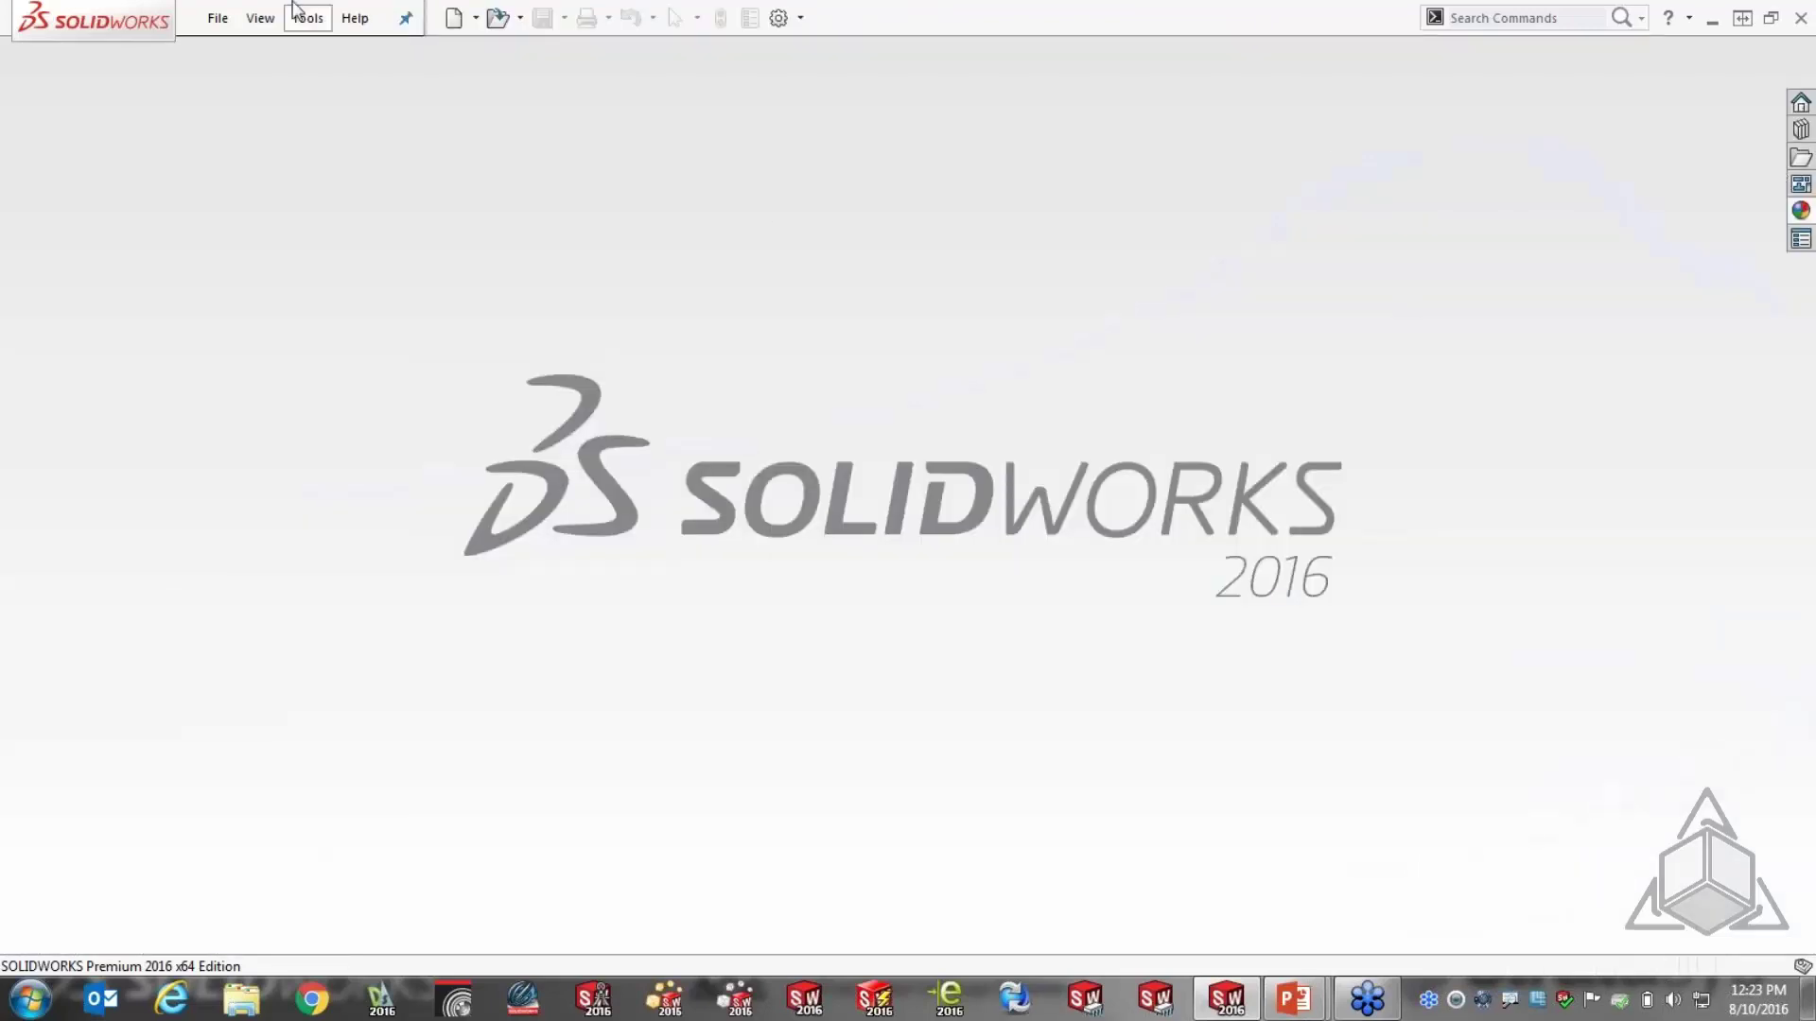
Open Sample.SLDASM from disk in Lightweight mode
click(218, 18)
click(249, 83)
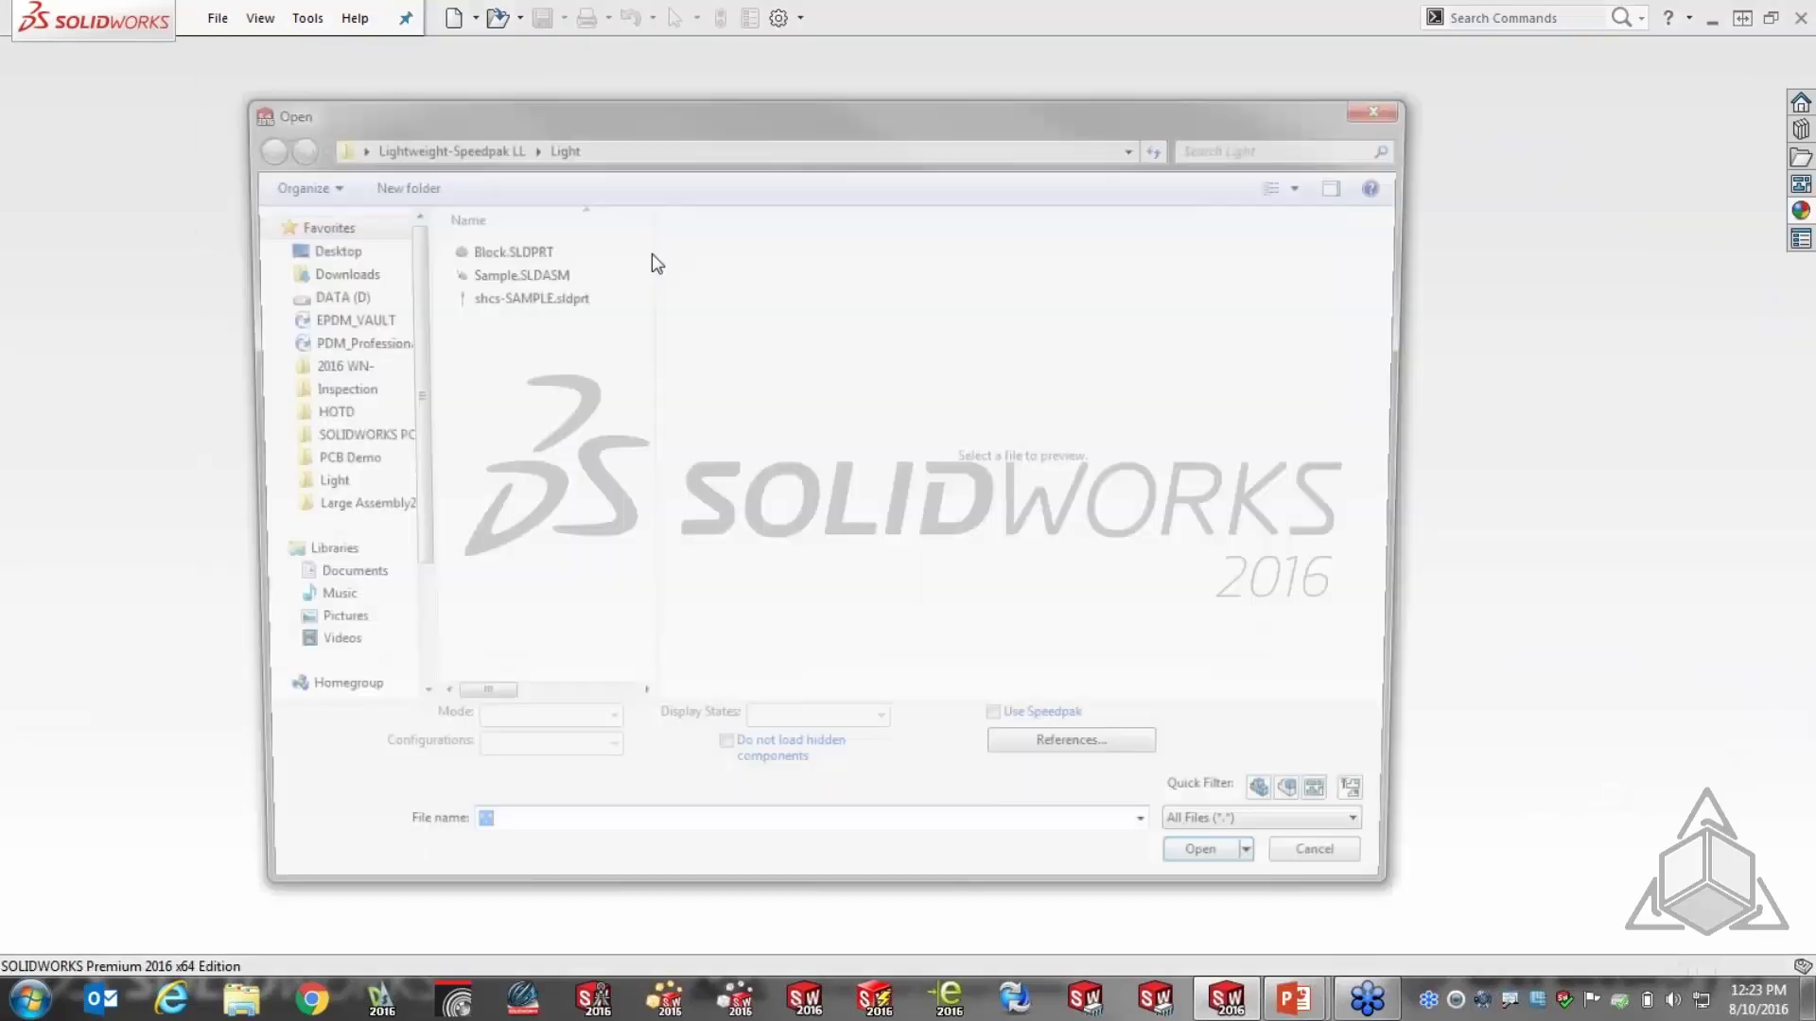
click(511, 272)
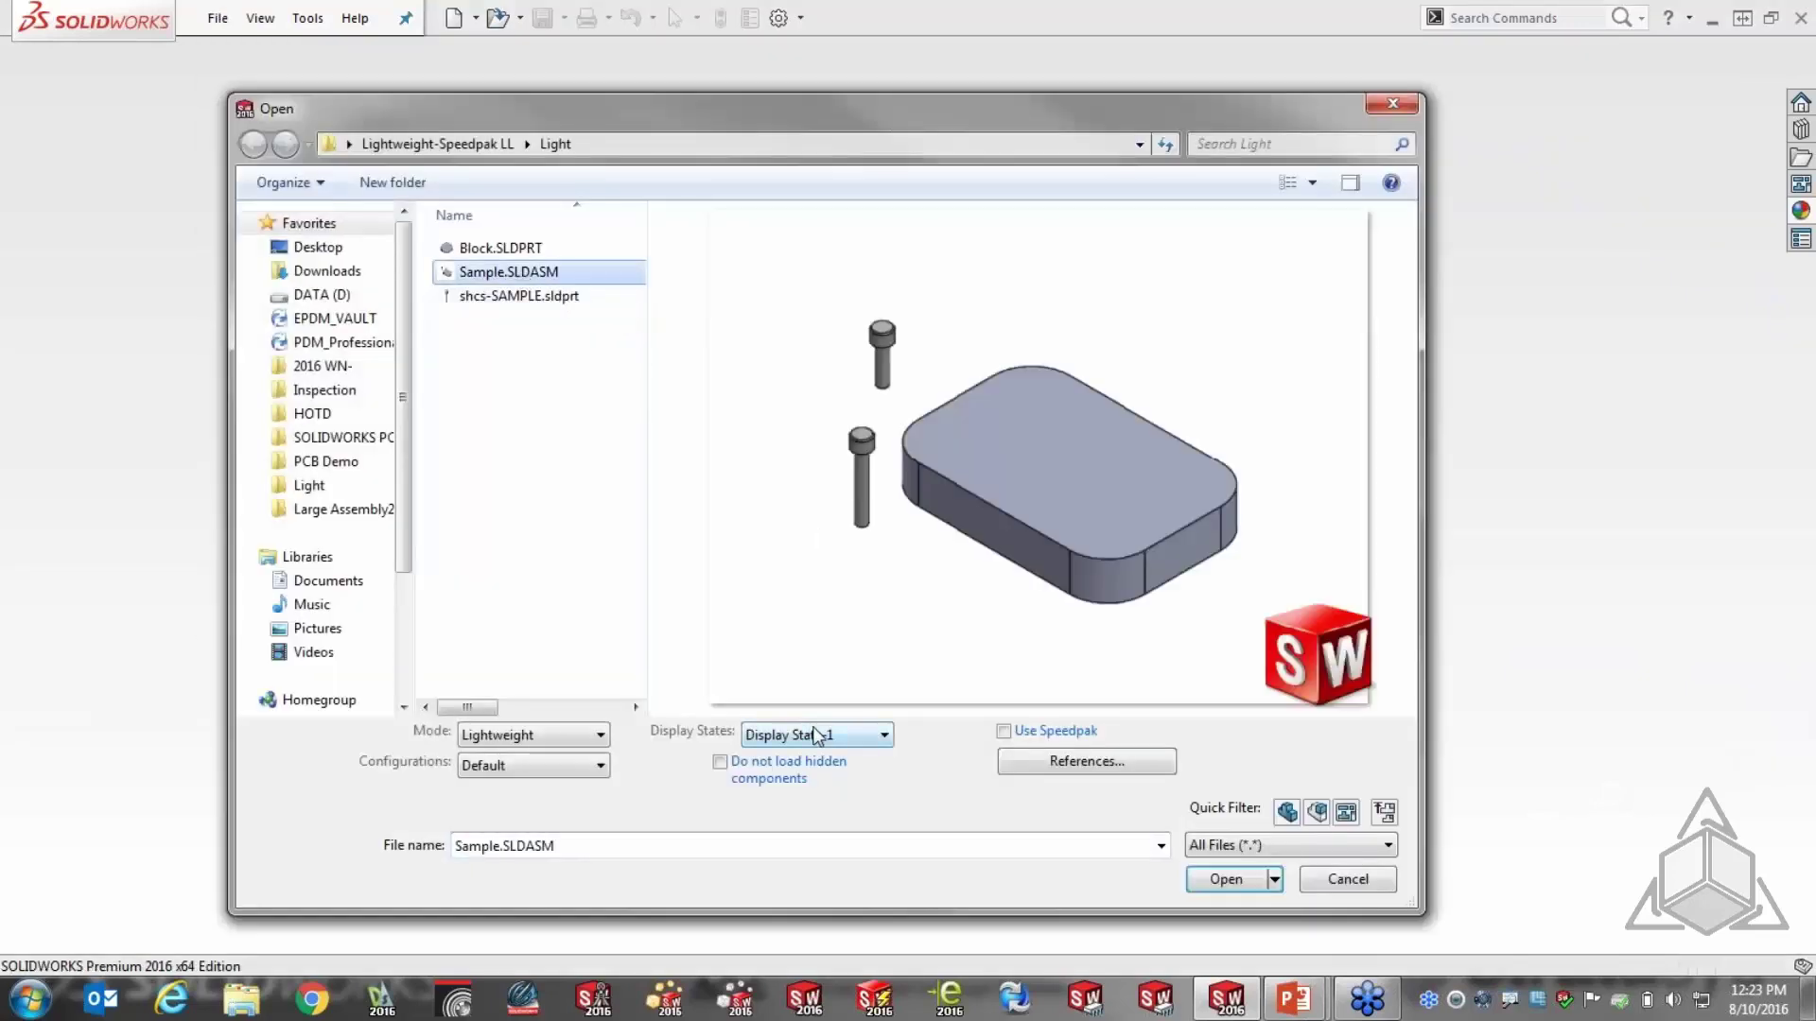
click(1224, 880)
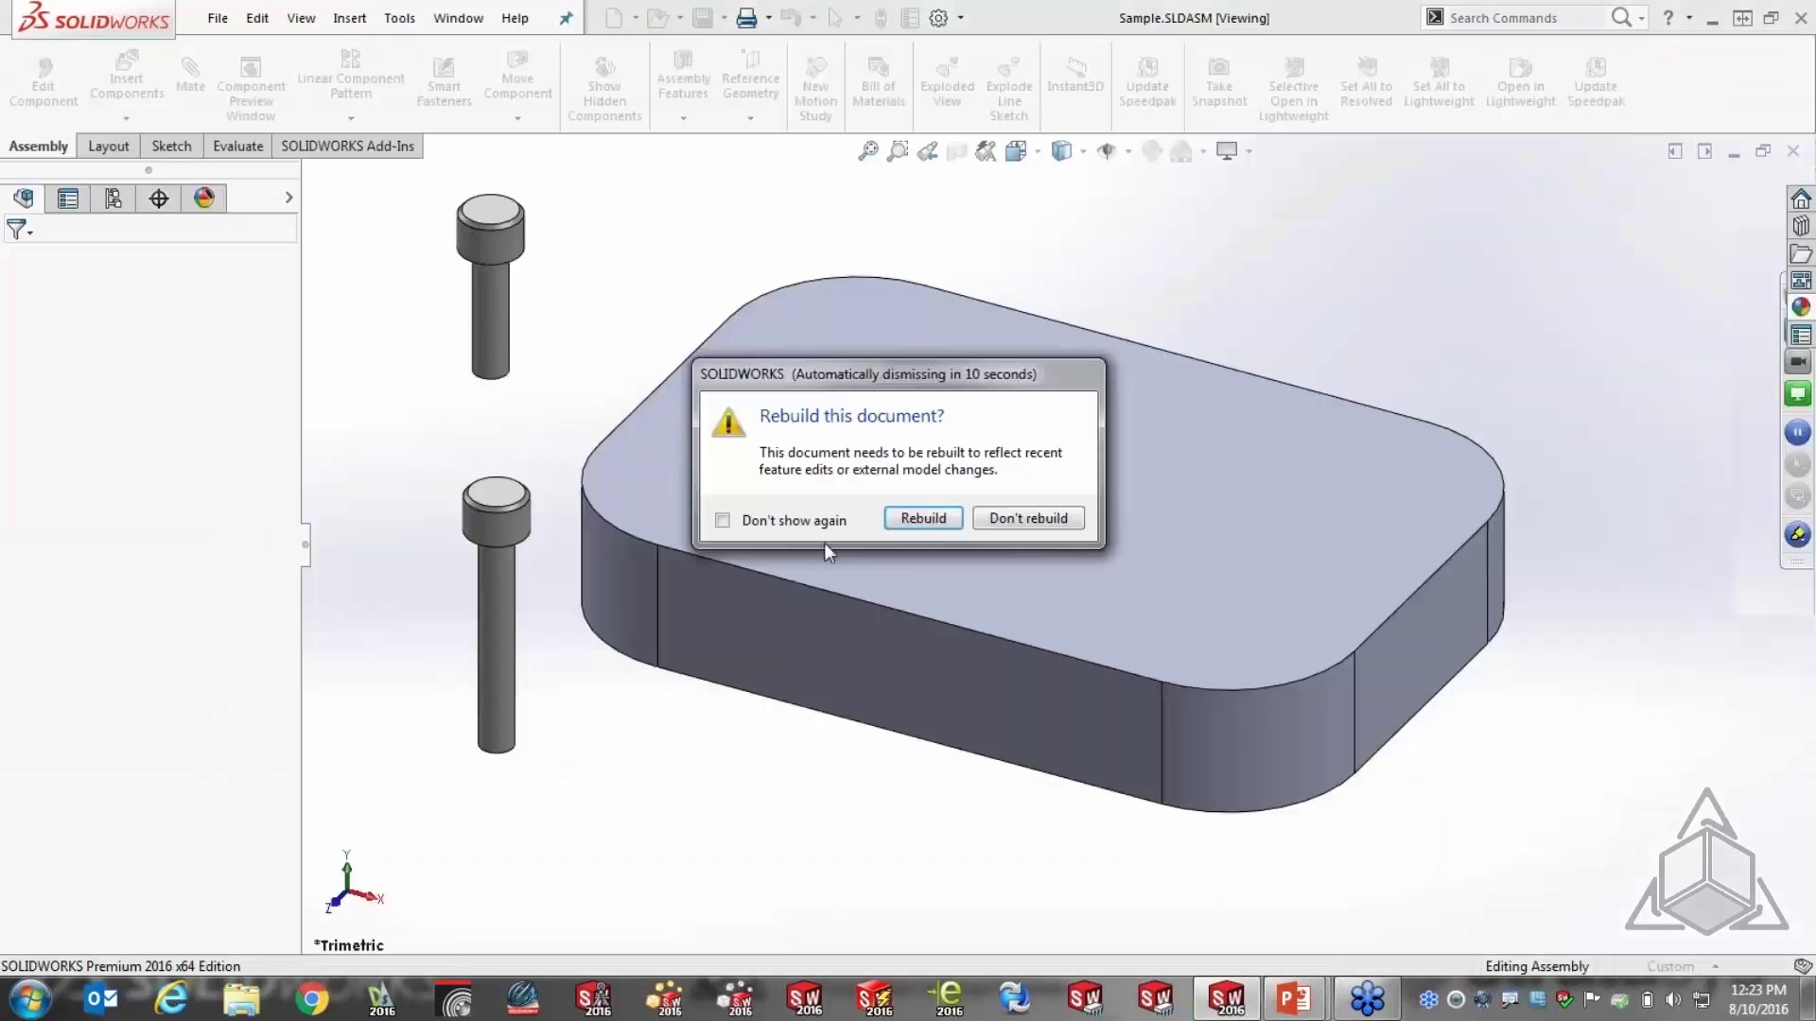
Rebuild the lightweight assembly, then close it without saving
click(923, 519)
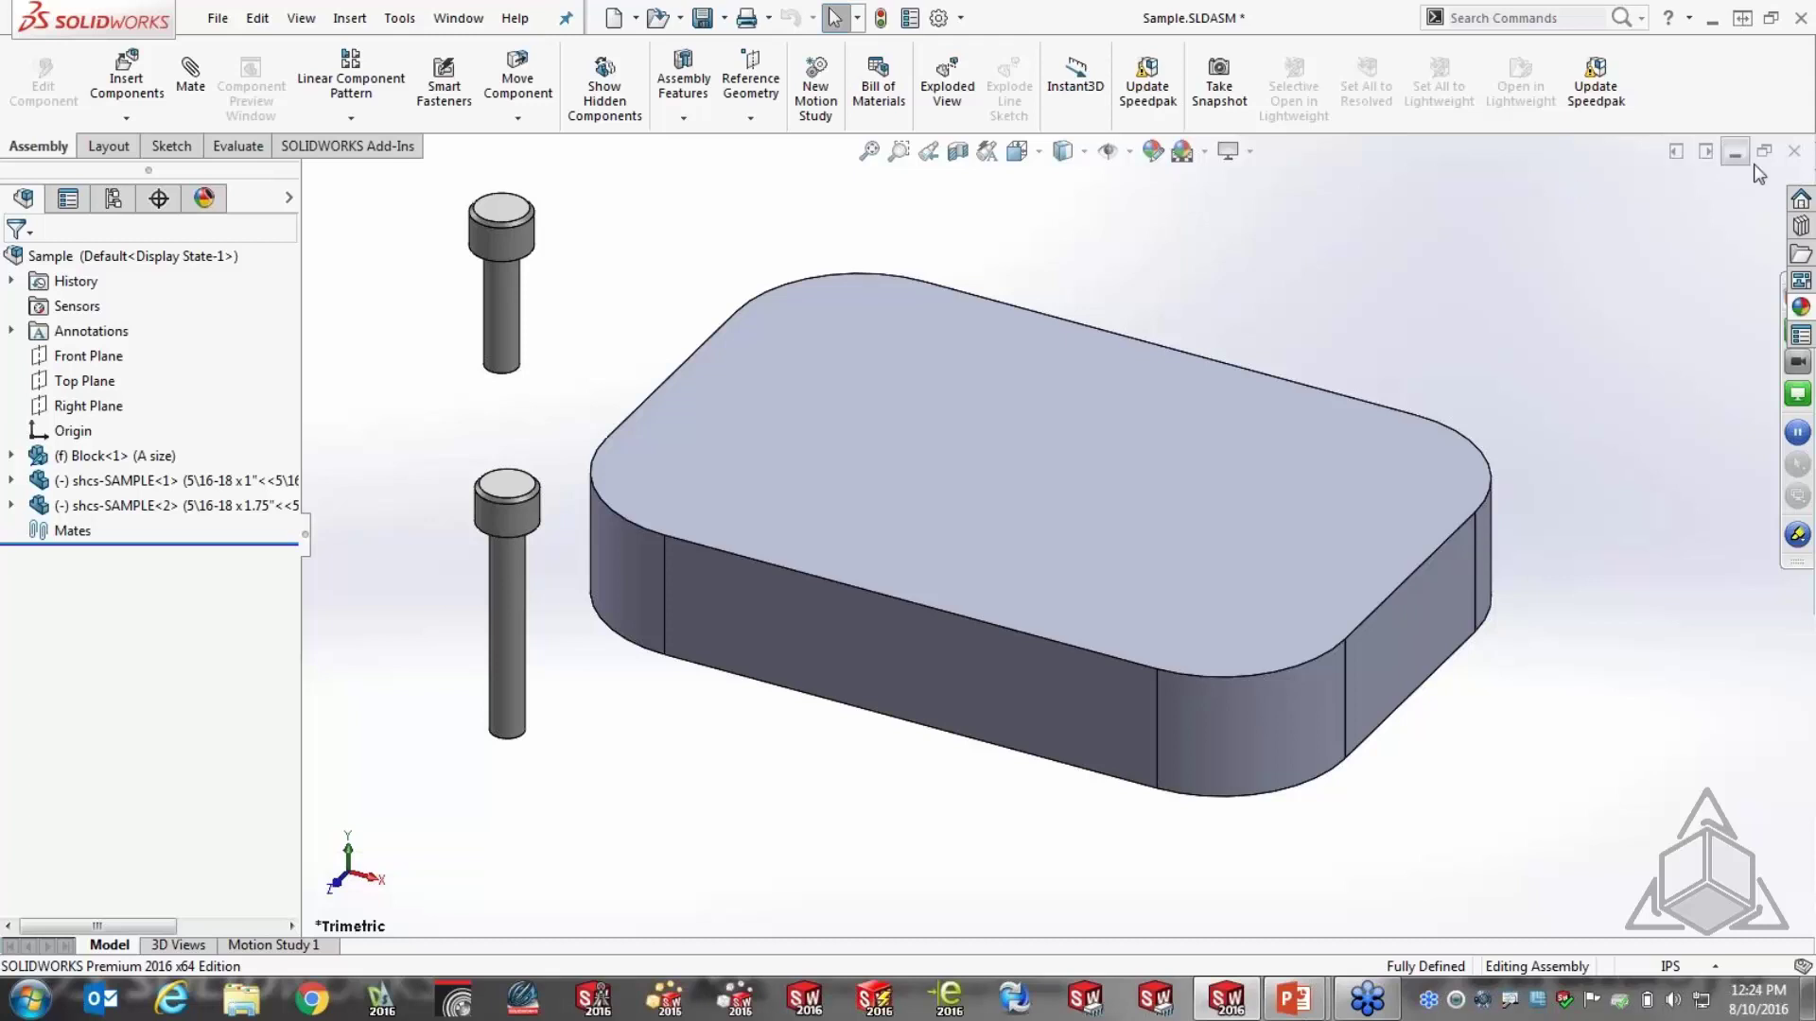
click(1794, 151)
click(1309, 452)
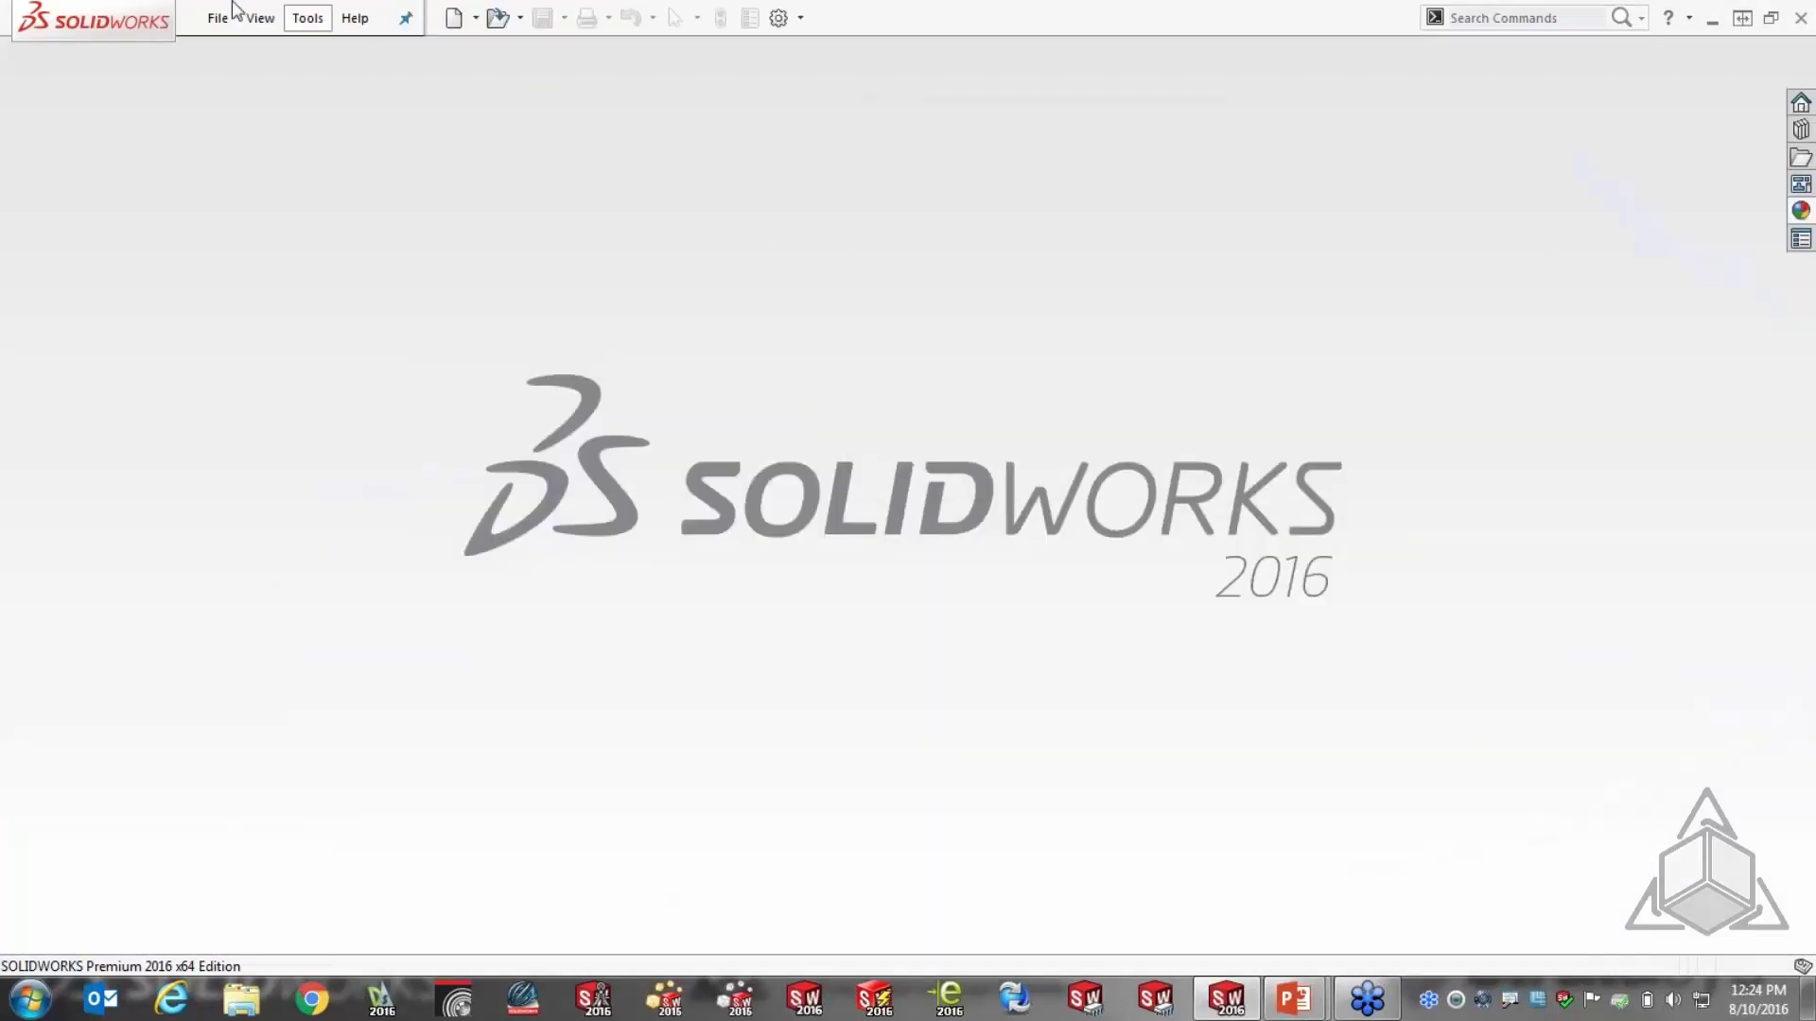
Reopen shcs-SAMPLE and activate the 5\16-18 x 1.25", 1.5", 1.75" and 6-32 x .375" configurations
click(218, 18)
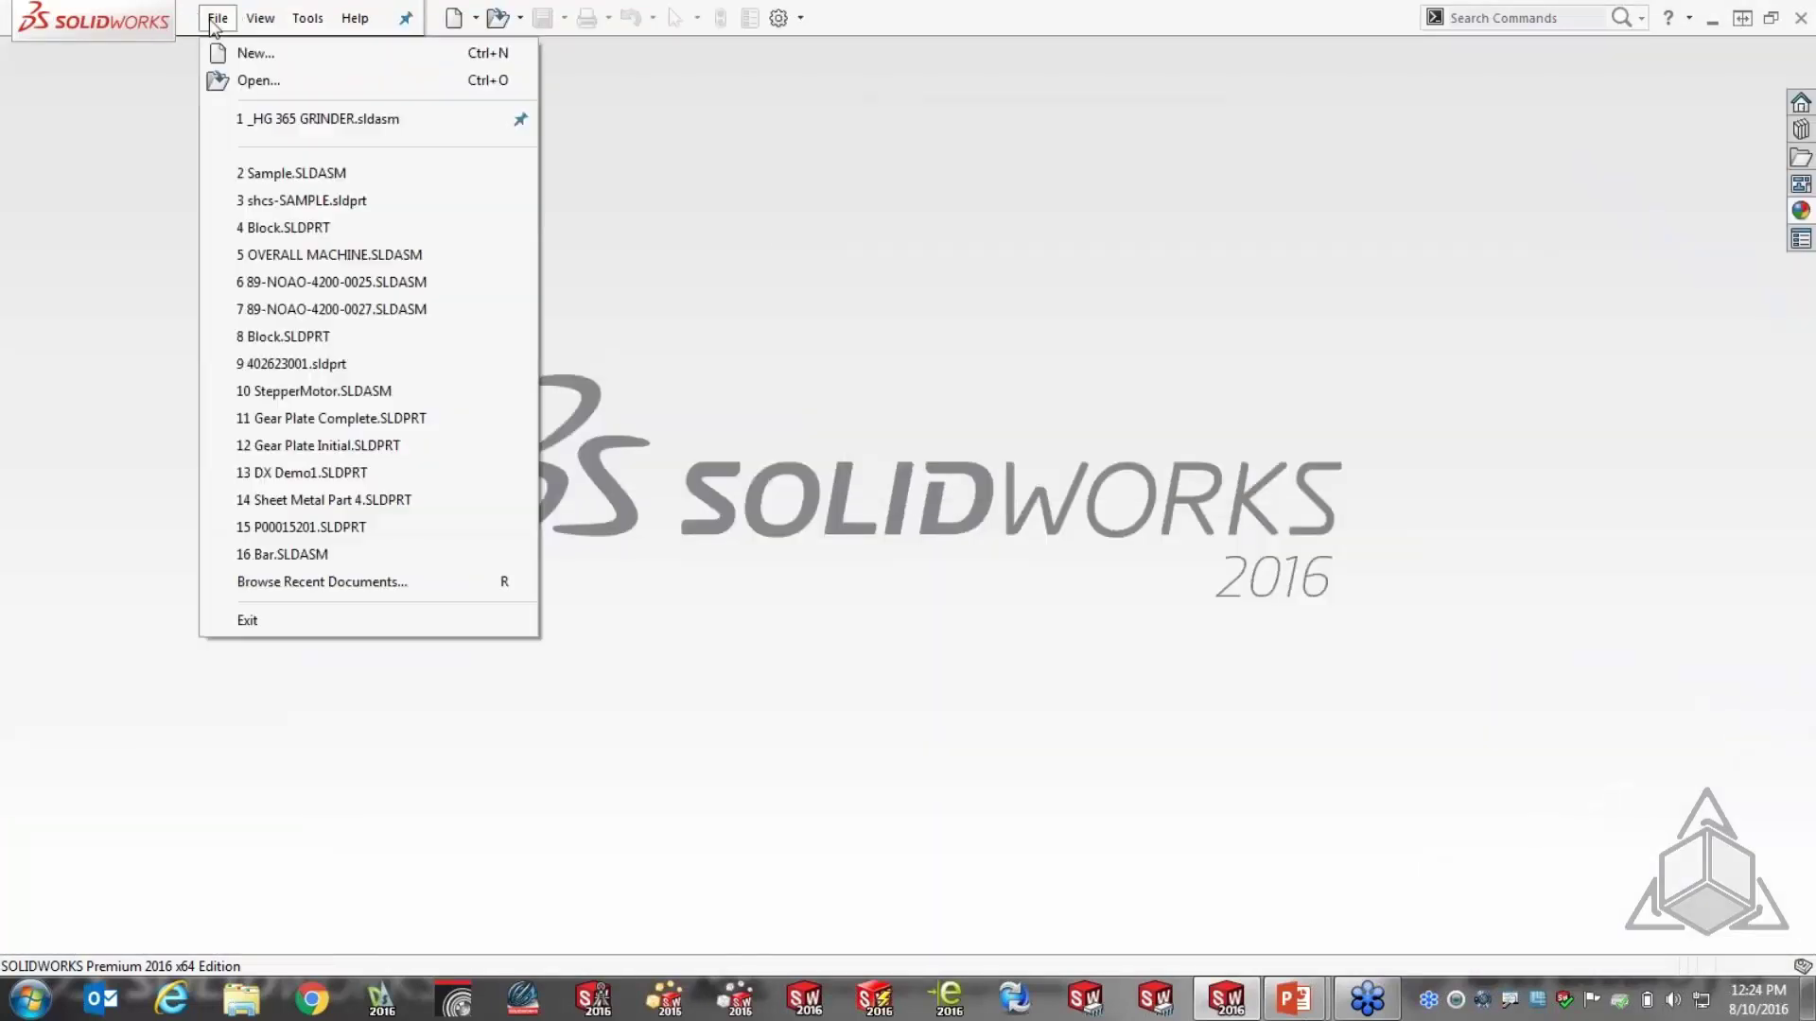
click(340, 200)
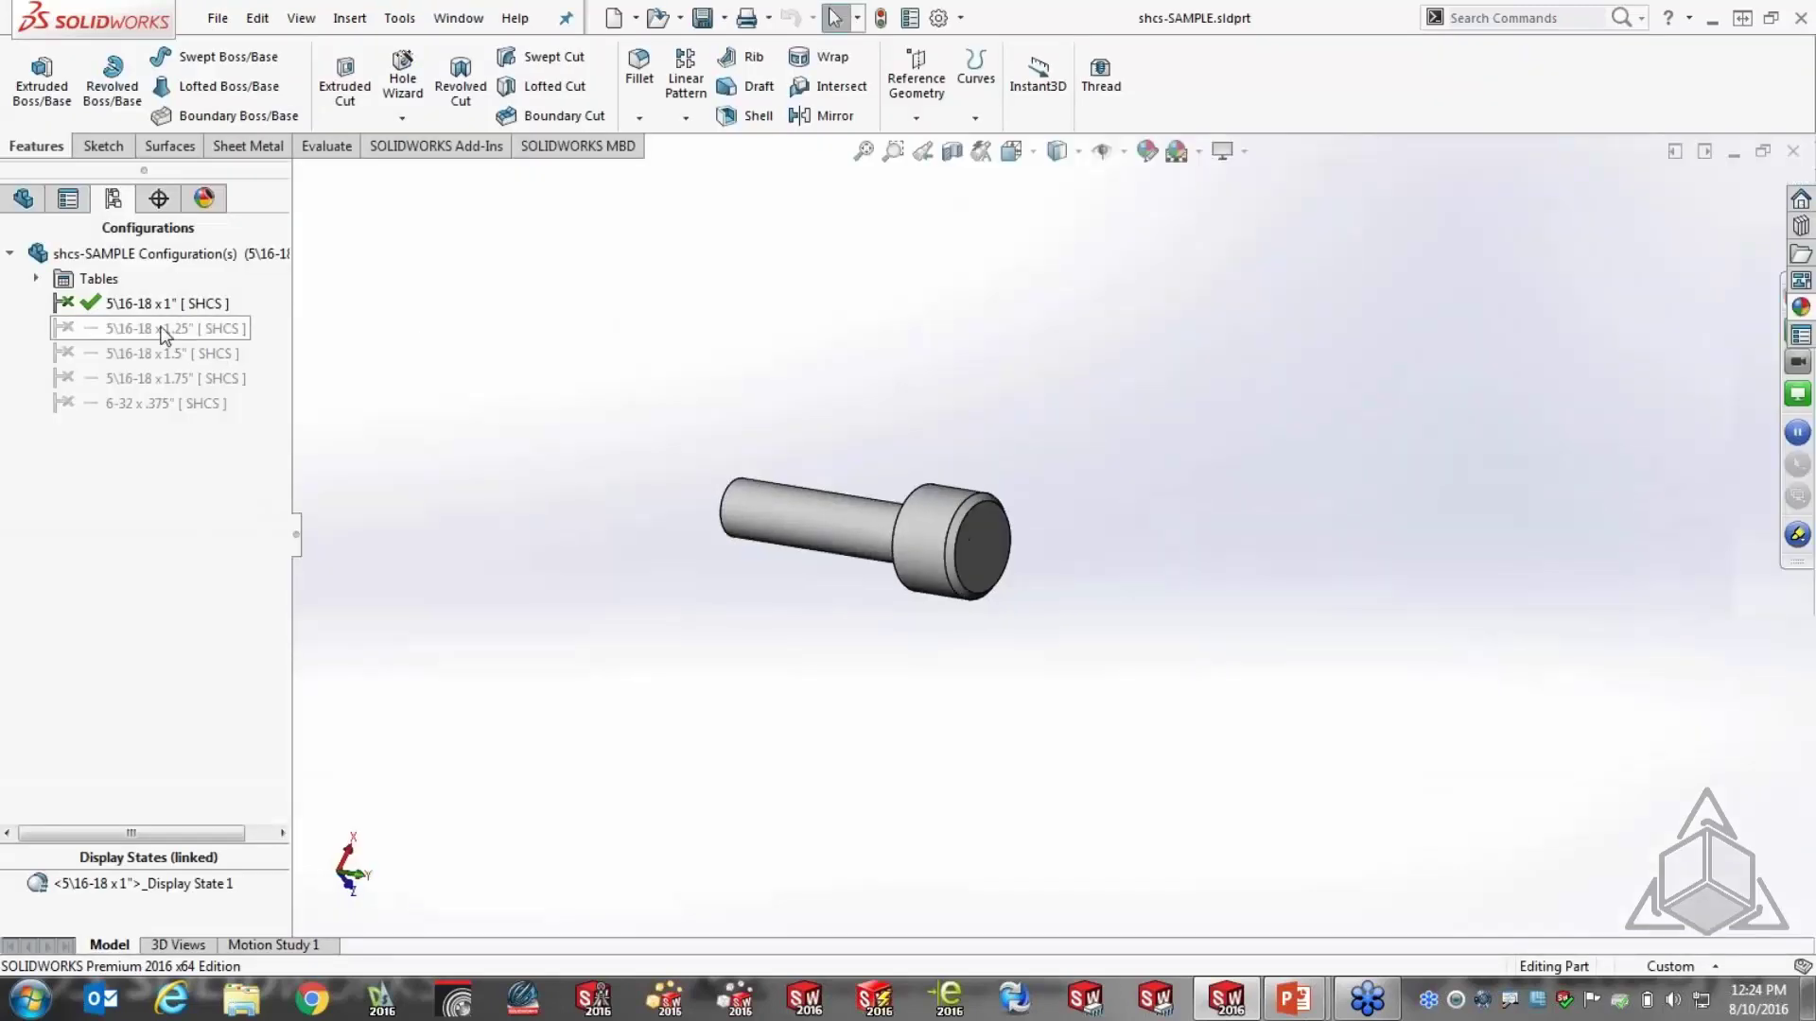
double_click(162, 328)
double_click(157, 358)
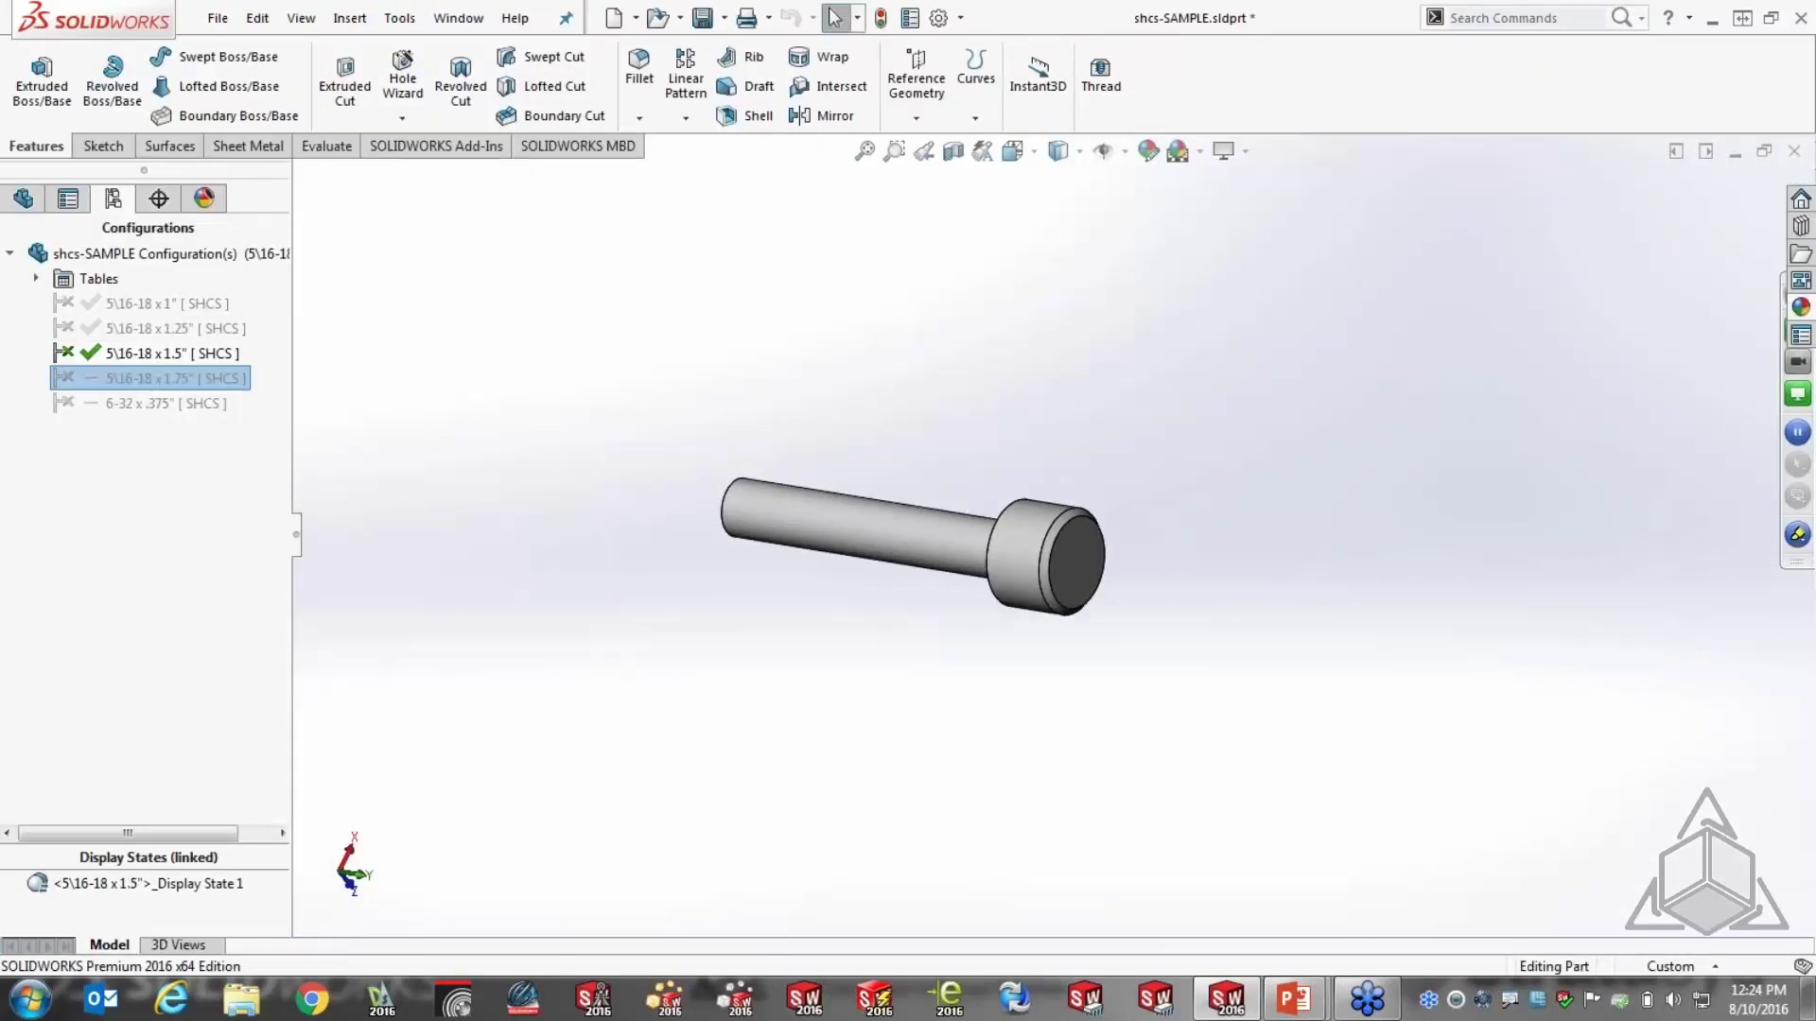
double_click(156, 378)
double_click(149, 404)
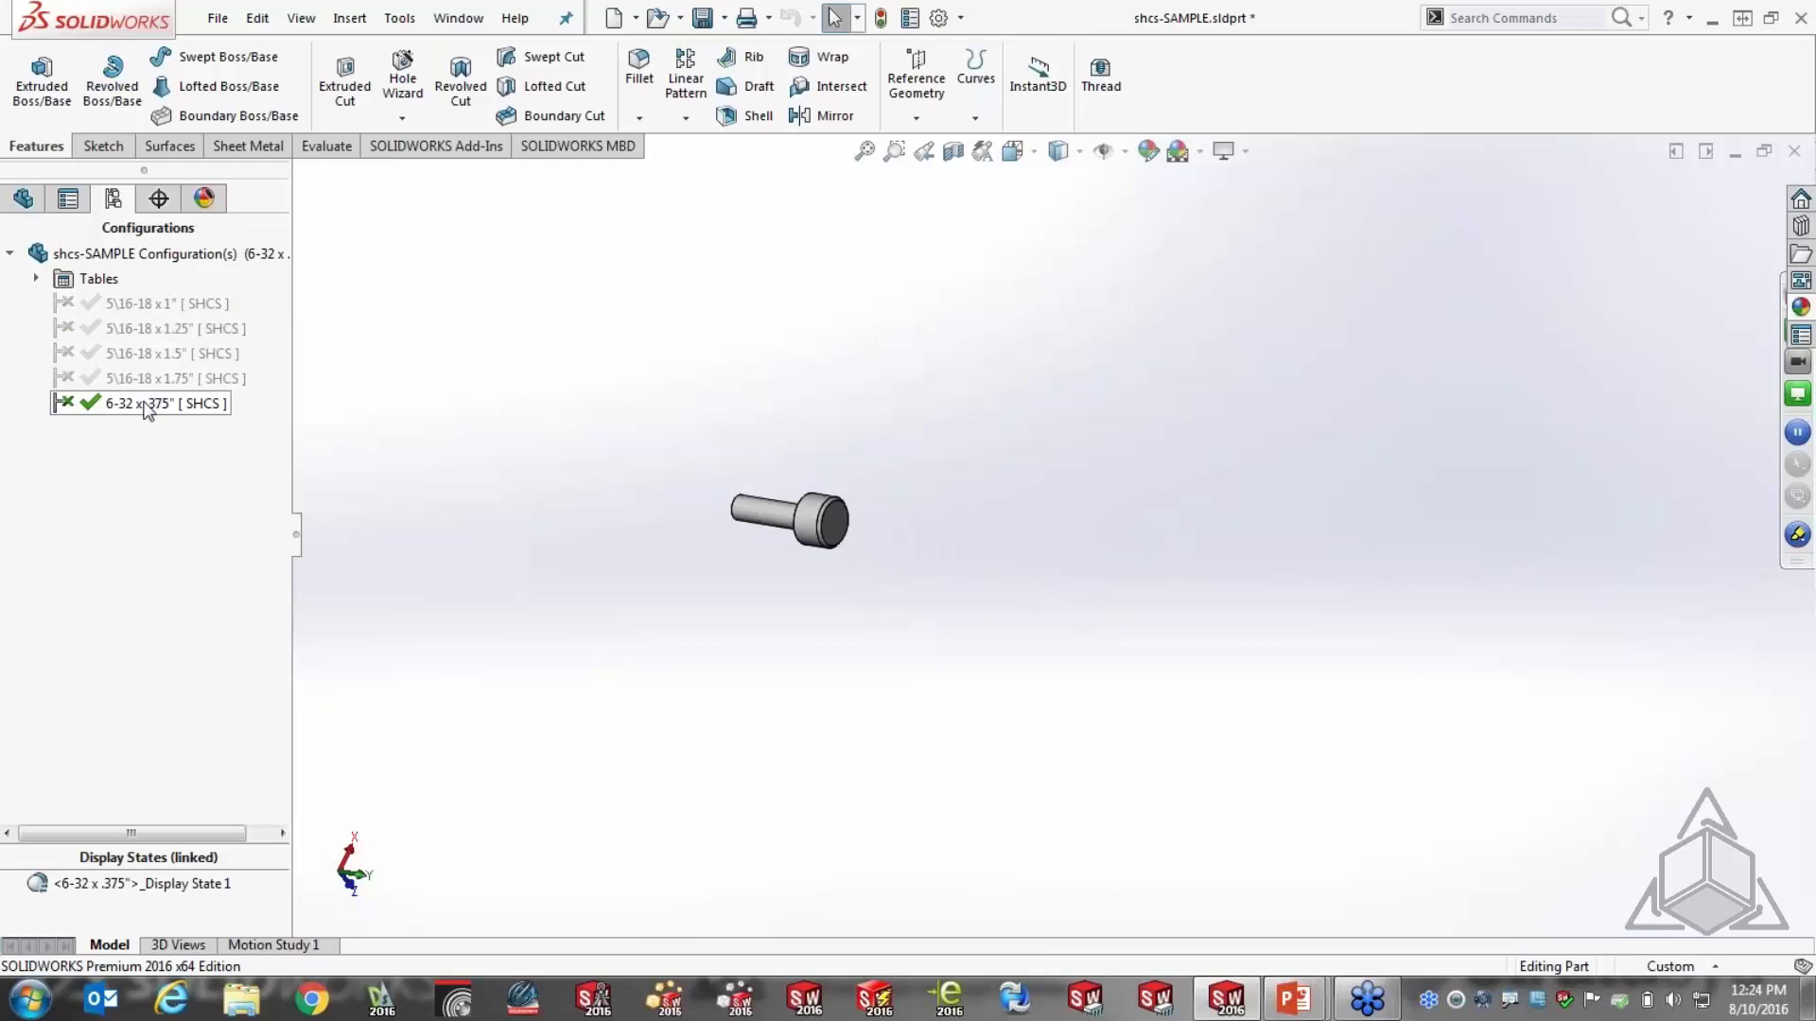
Return the part to the 5\16-18 x 1" configuration, save it and close it
click(163, 308)
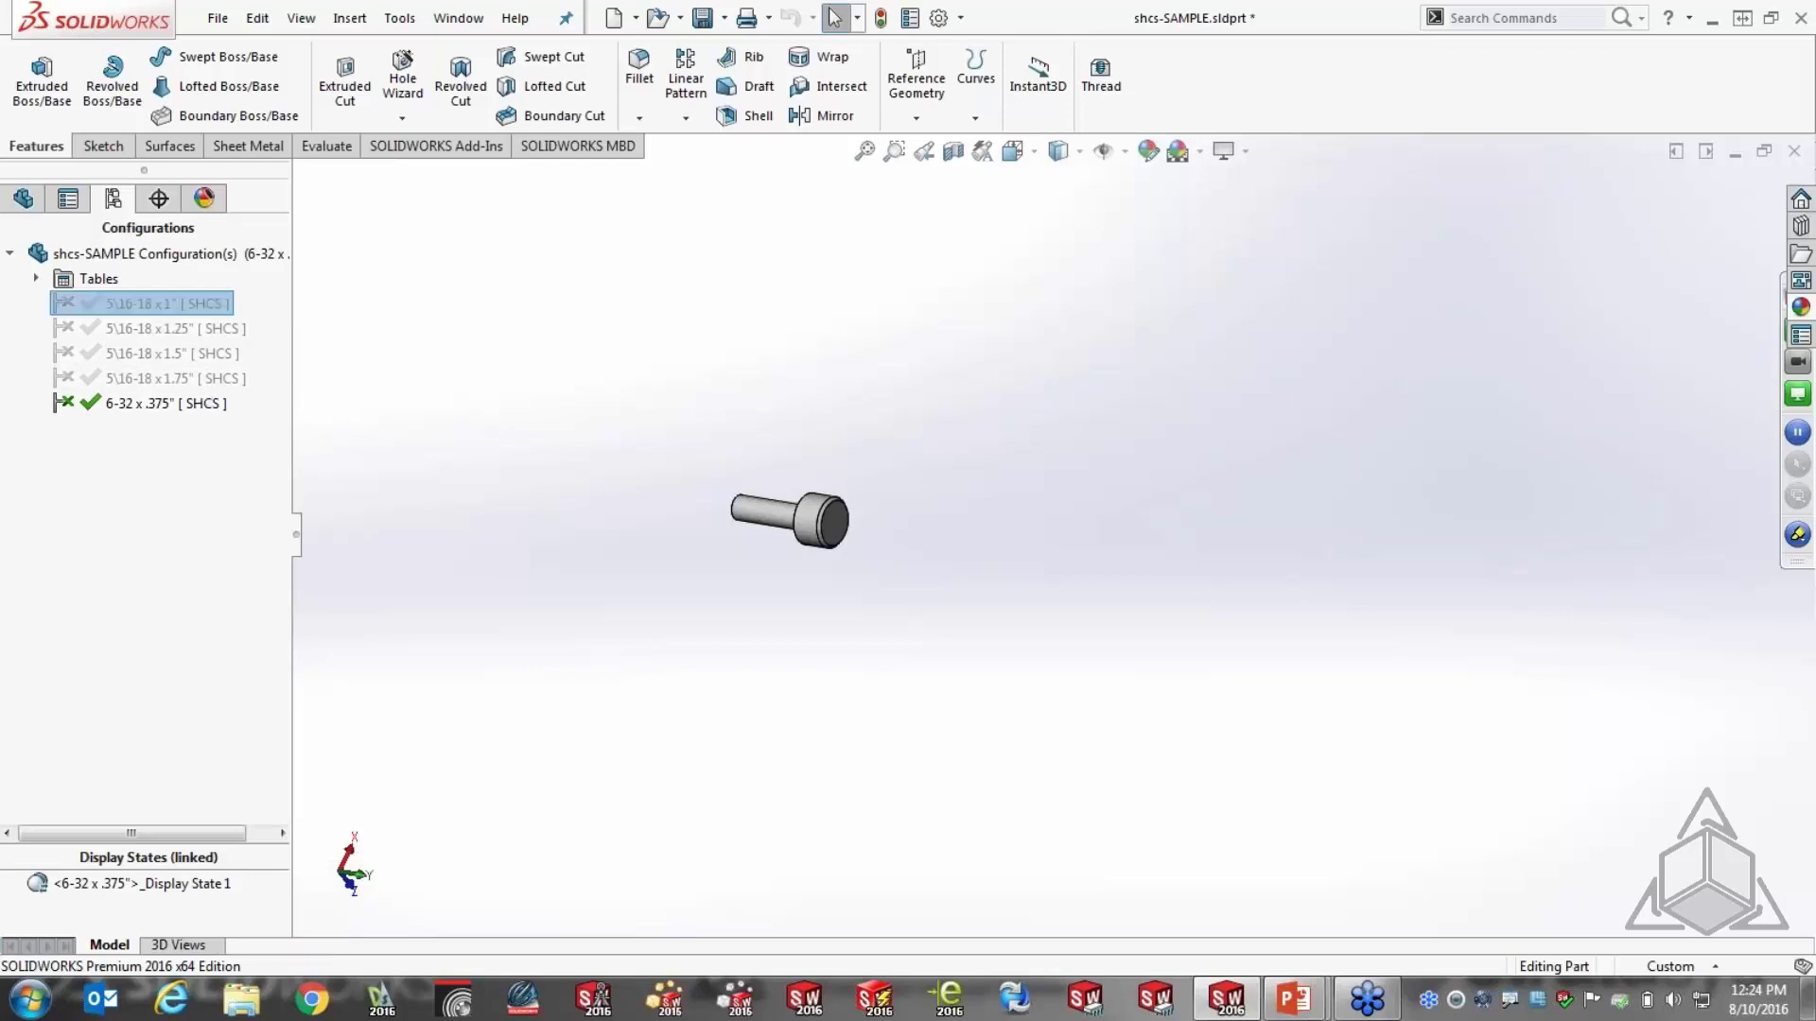
click(704, 18)
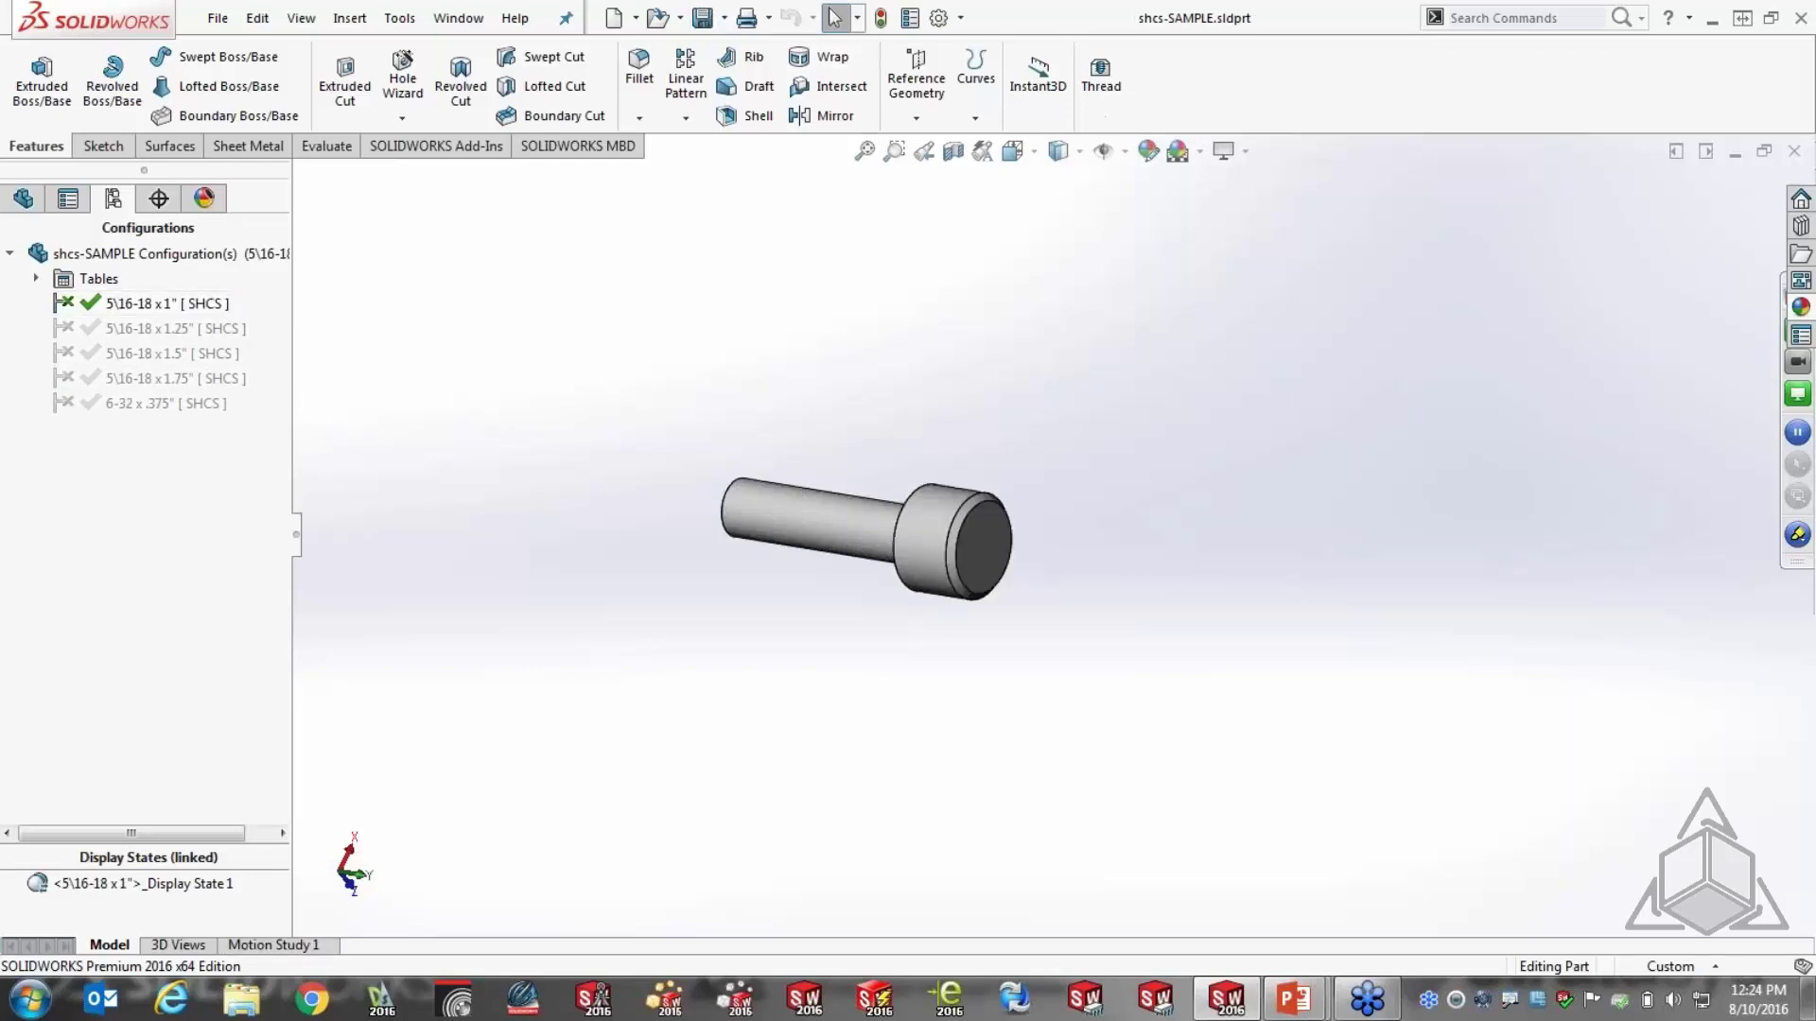
click(1794, 151)
click(232, 17)
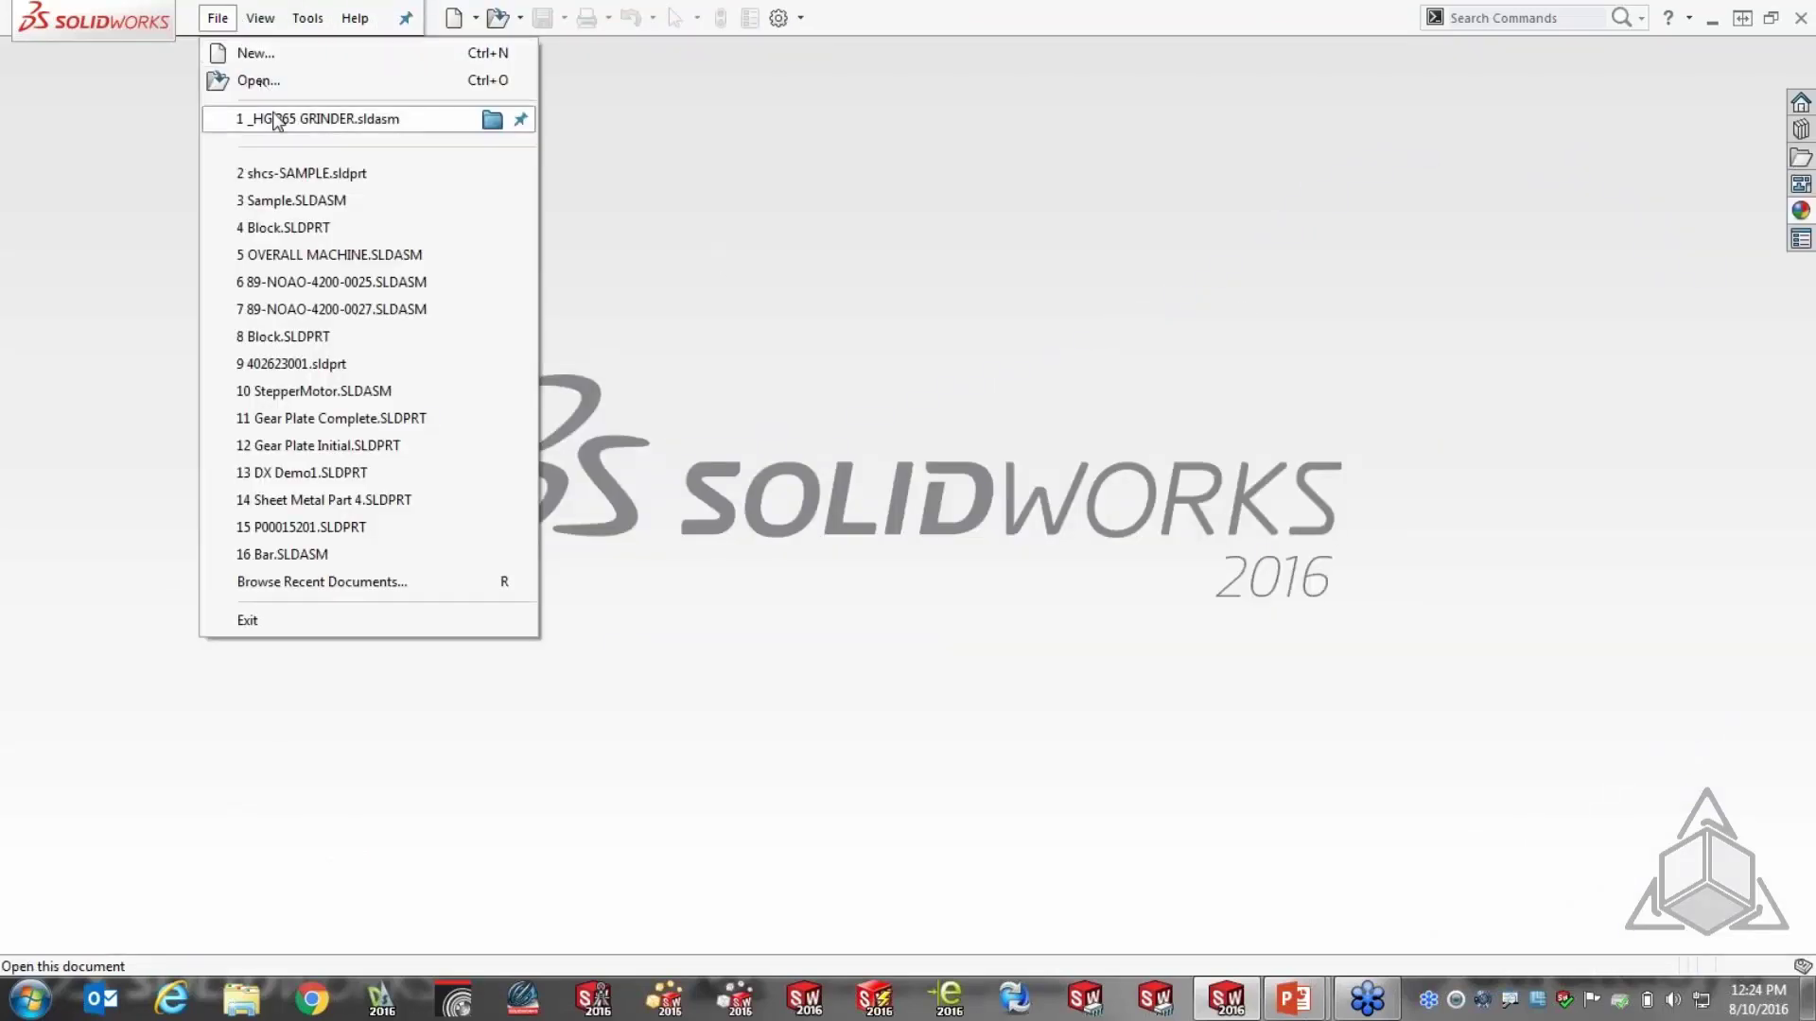
Reopen Sample.SLDASM in Lightweight mode and set the lower screw shcs-SAMPLE<2> to Resolved
click(257, 77)
click(508, 272)
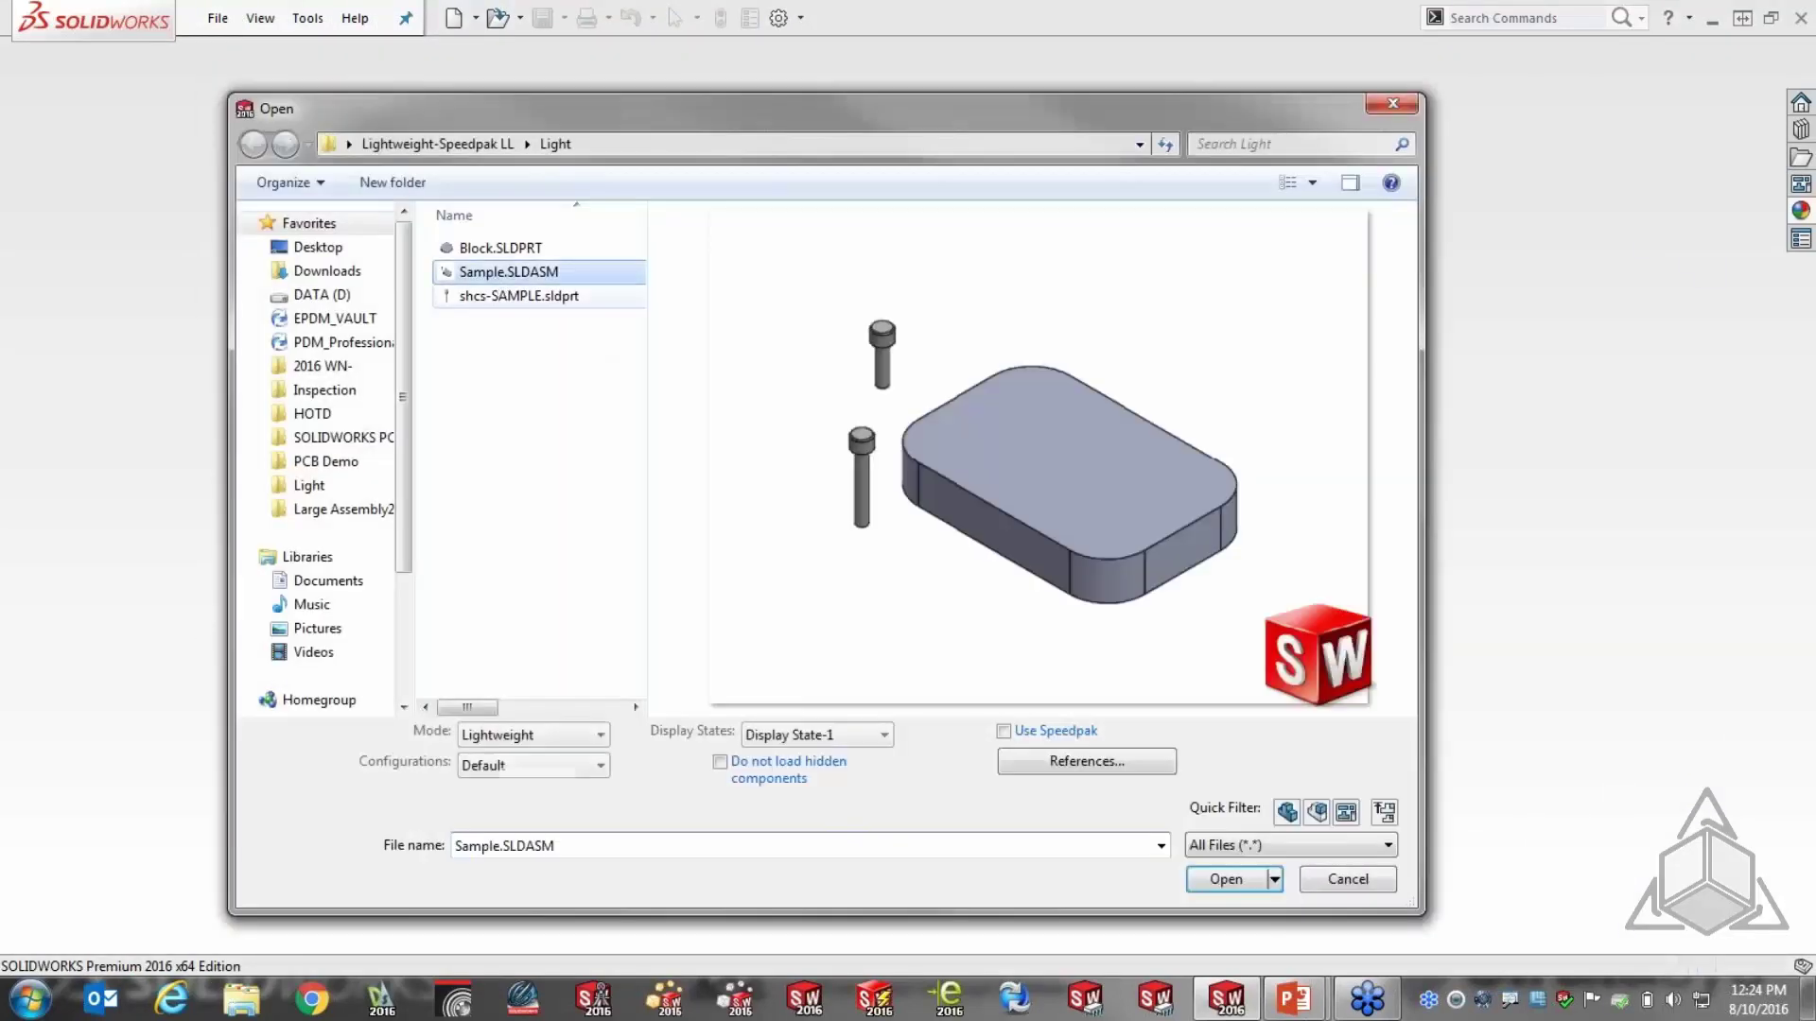
click(1237, 878)
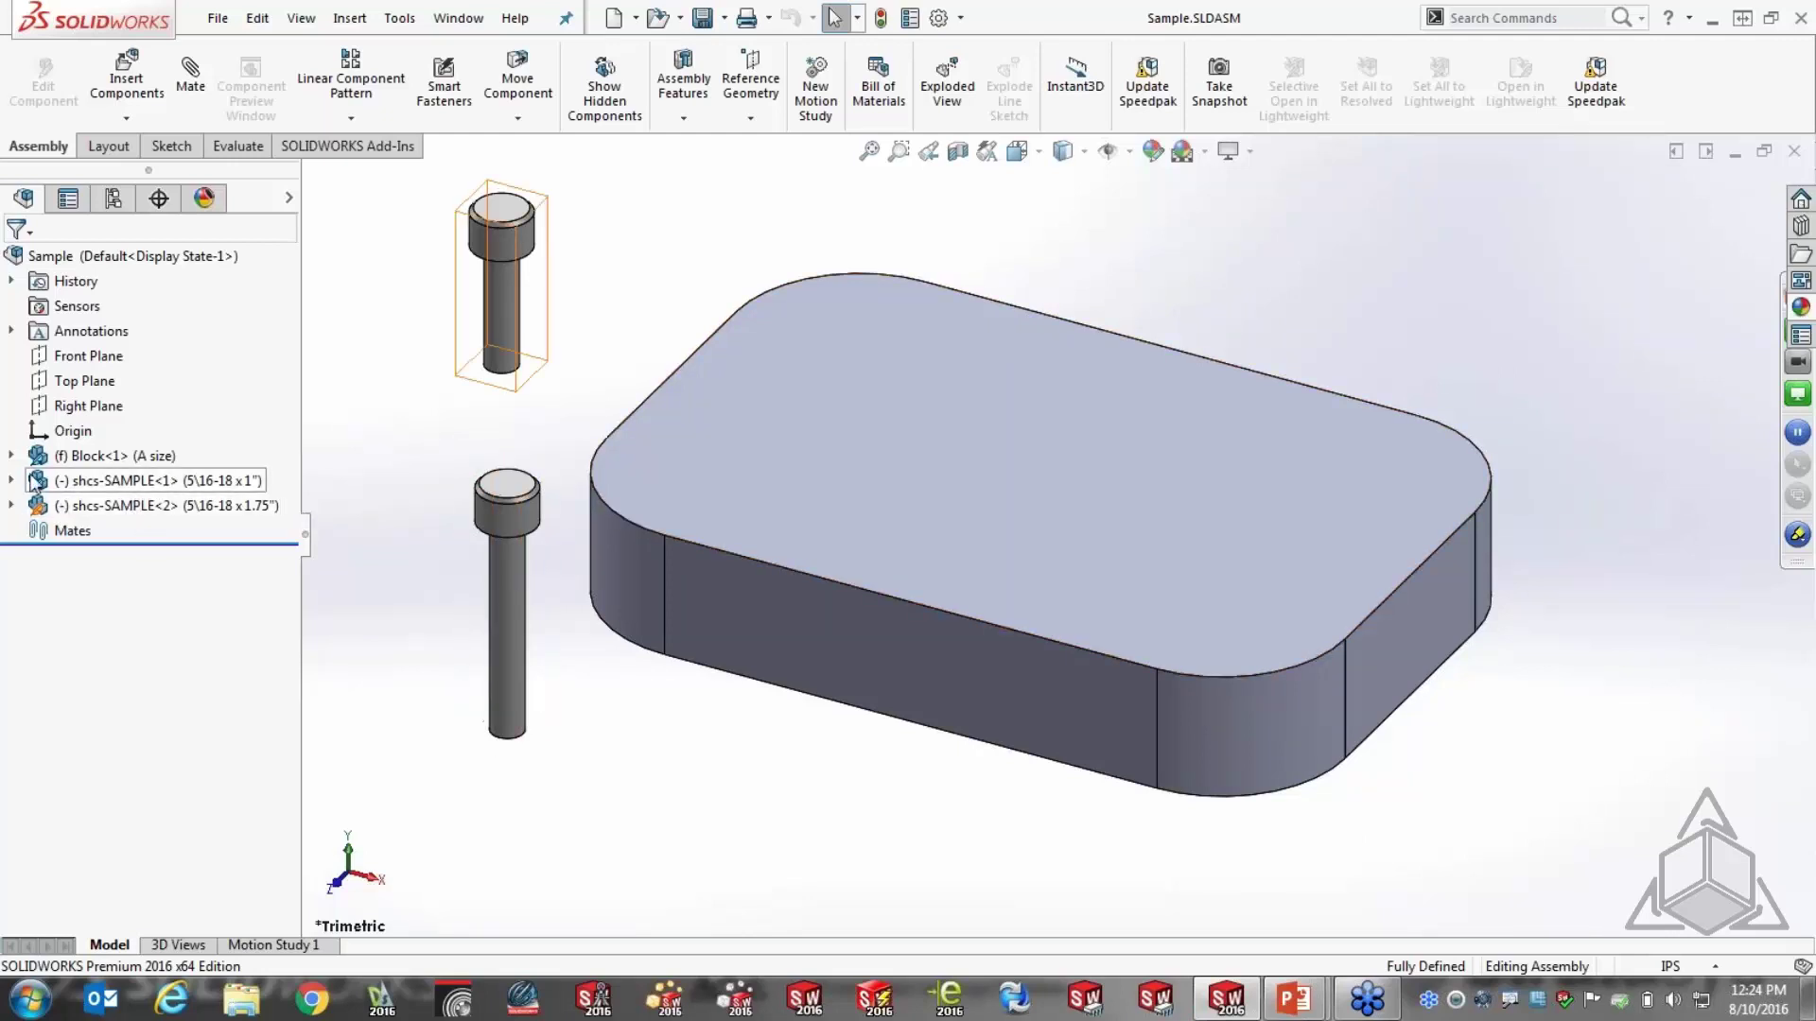
right_click(71, 511)
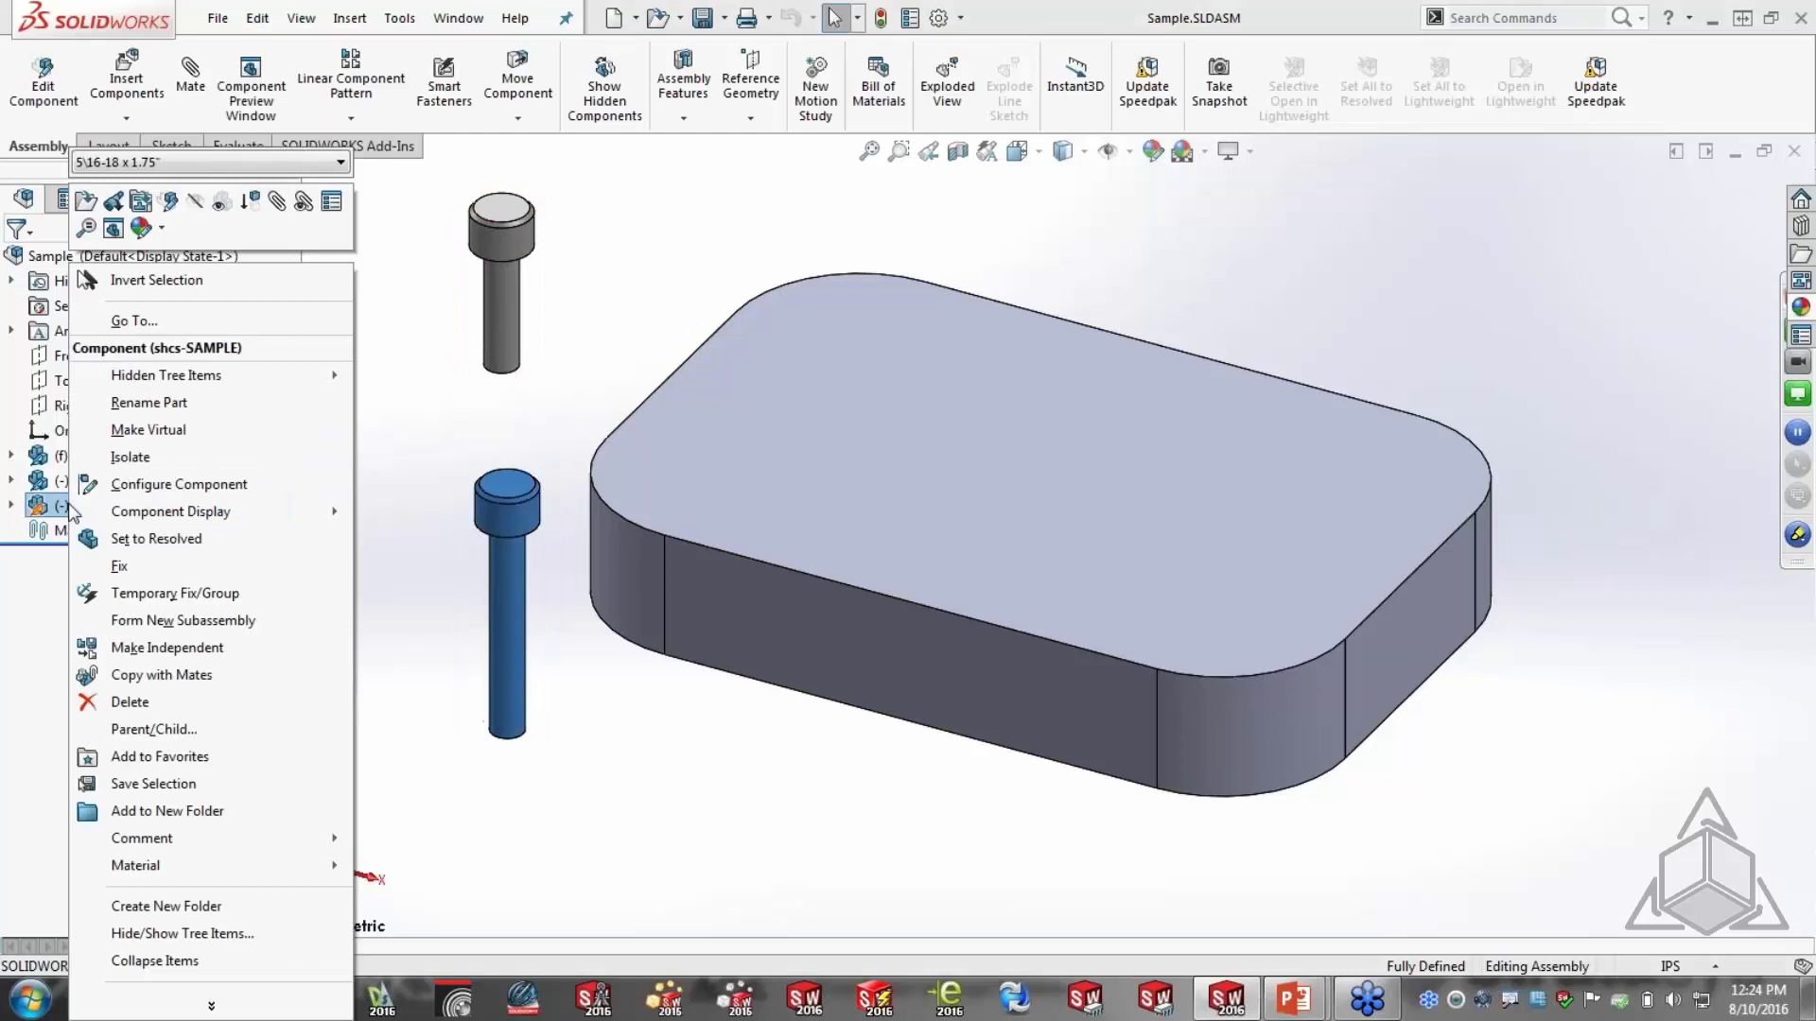
click(189, 539)
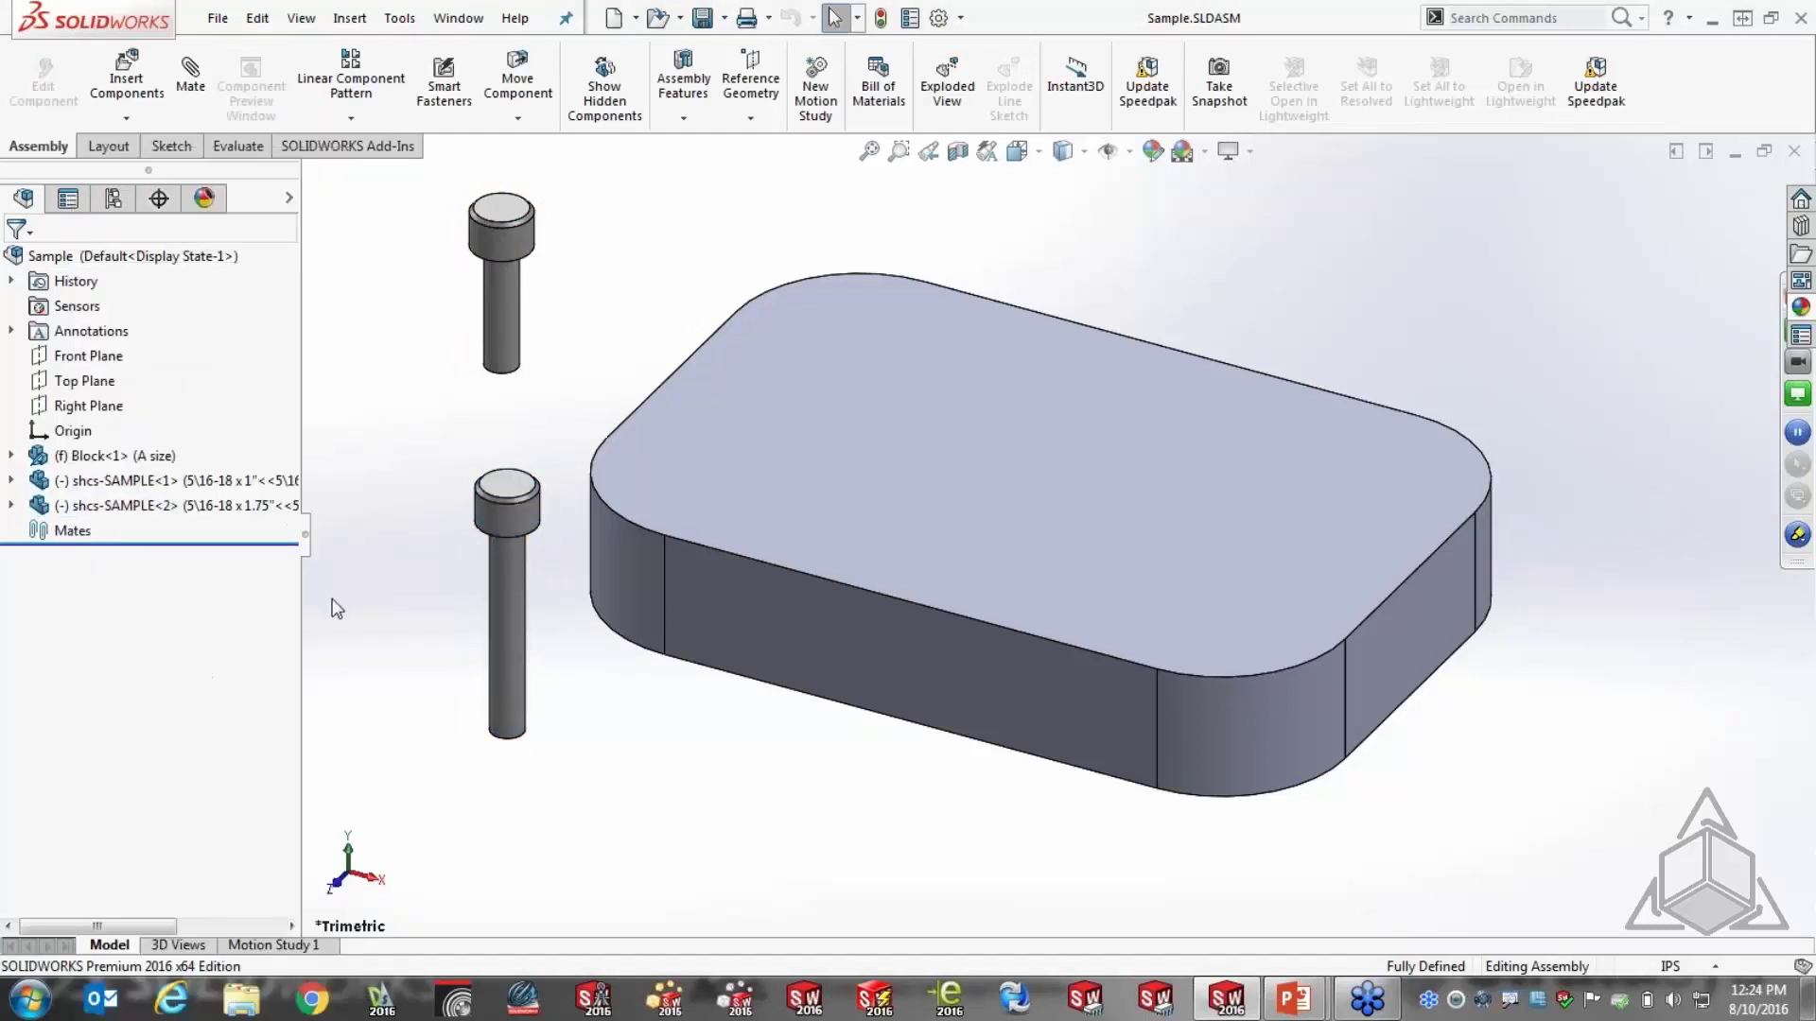
Check the upper screw shcs-SAMPLE<1>, then switch to the full-screen 'Lightweight Mode' PowerPoint slide
click(118, 481)
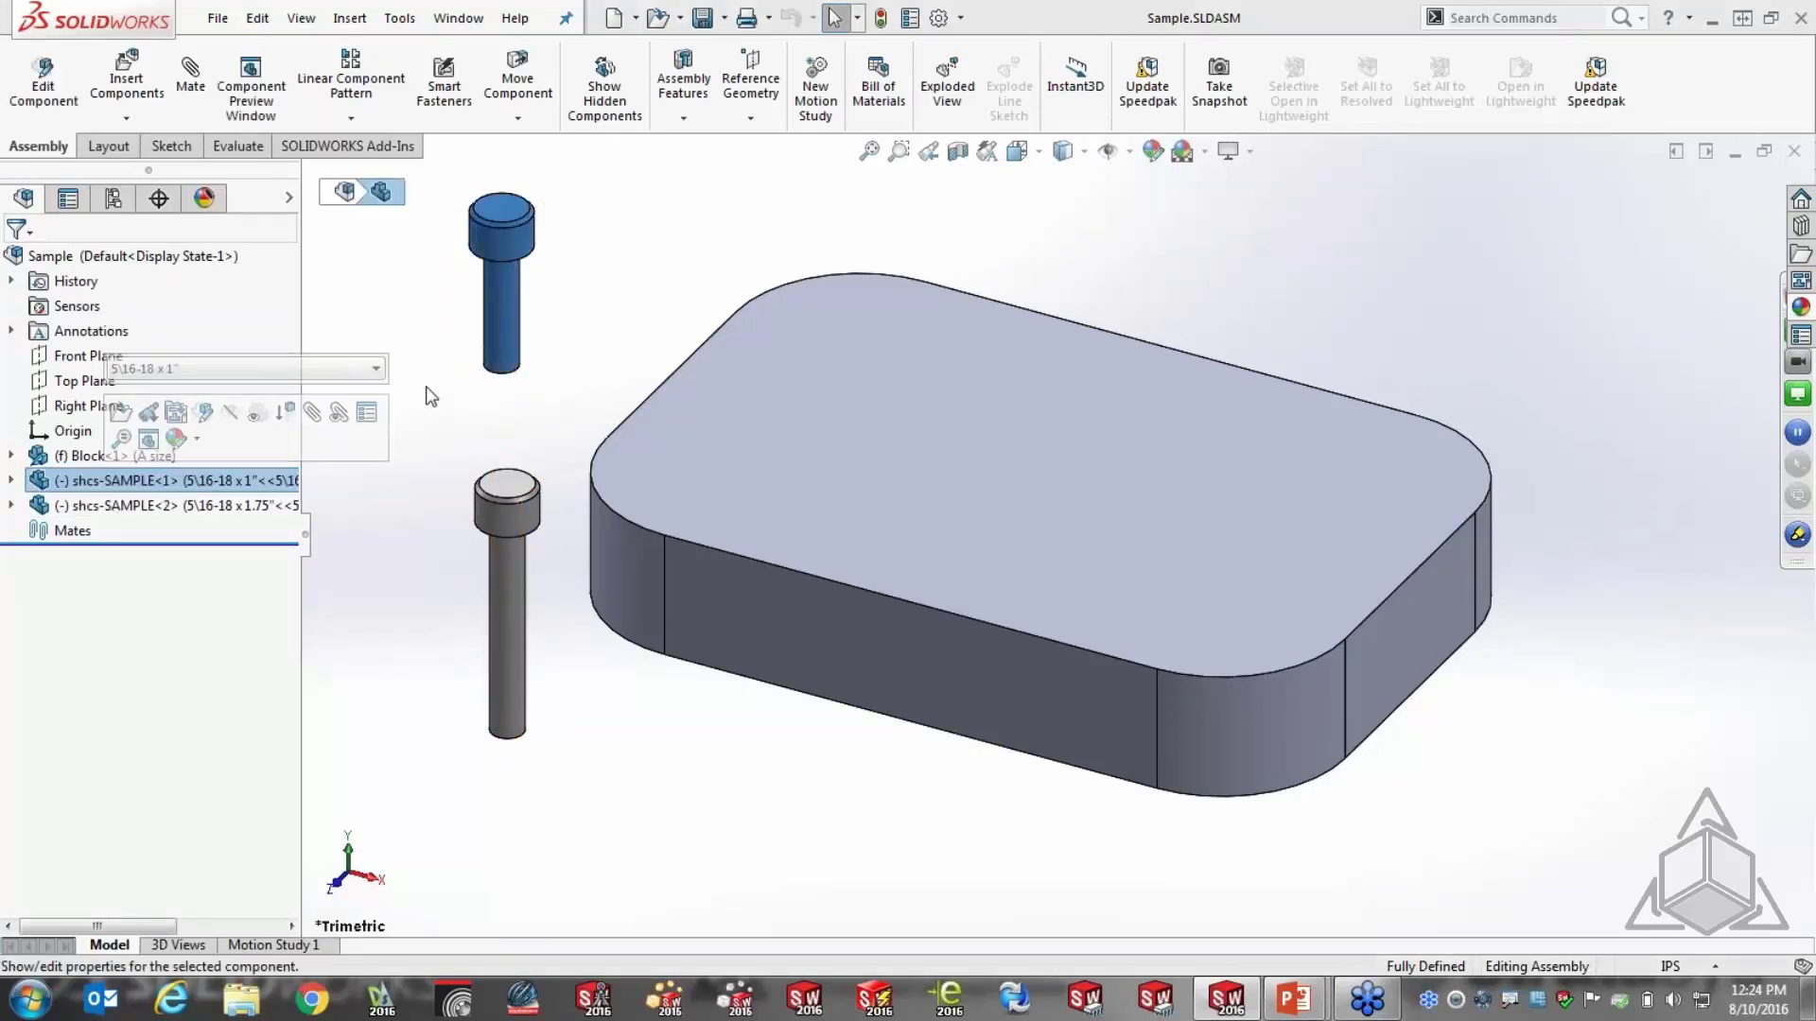
click(588, 165)
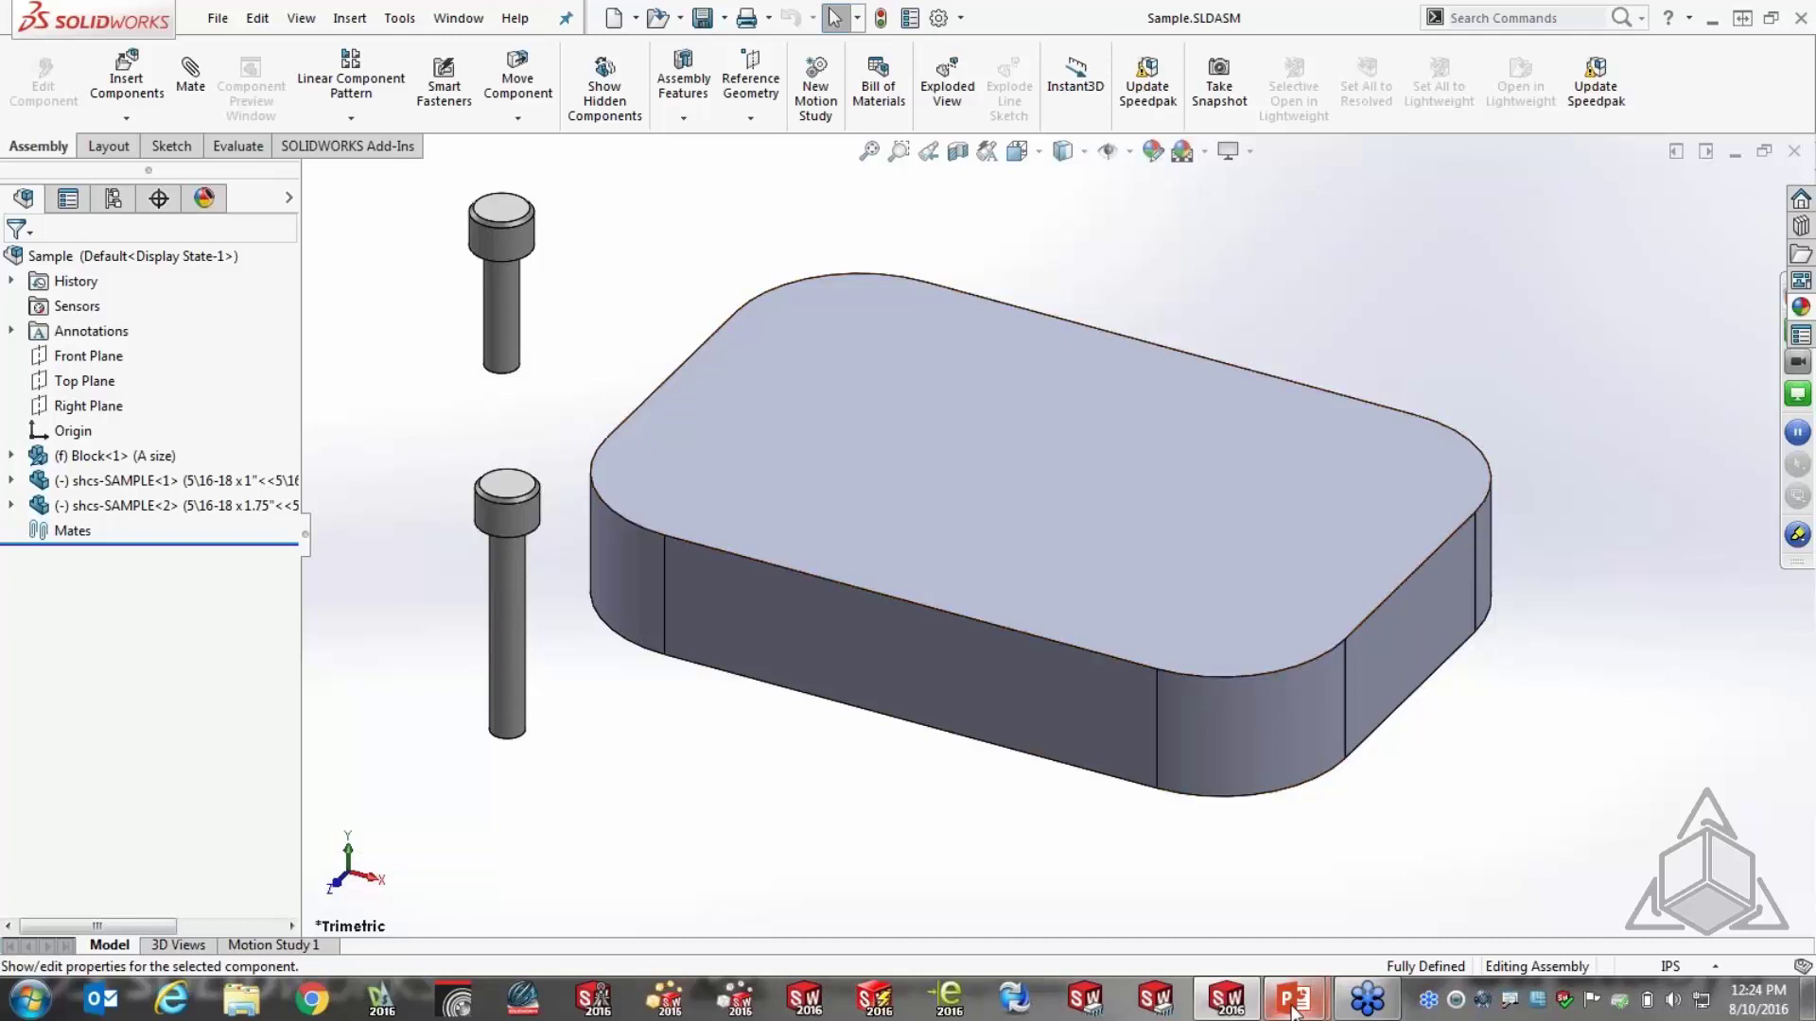
right_click(132, 493)
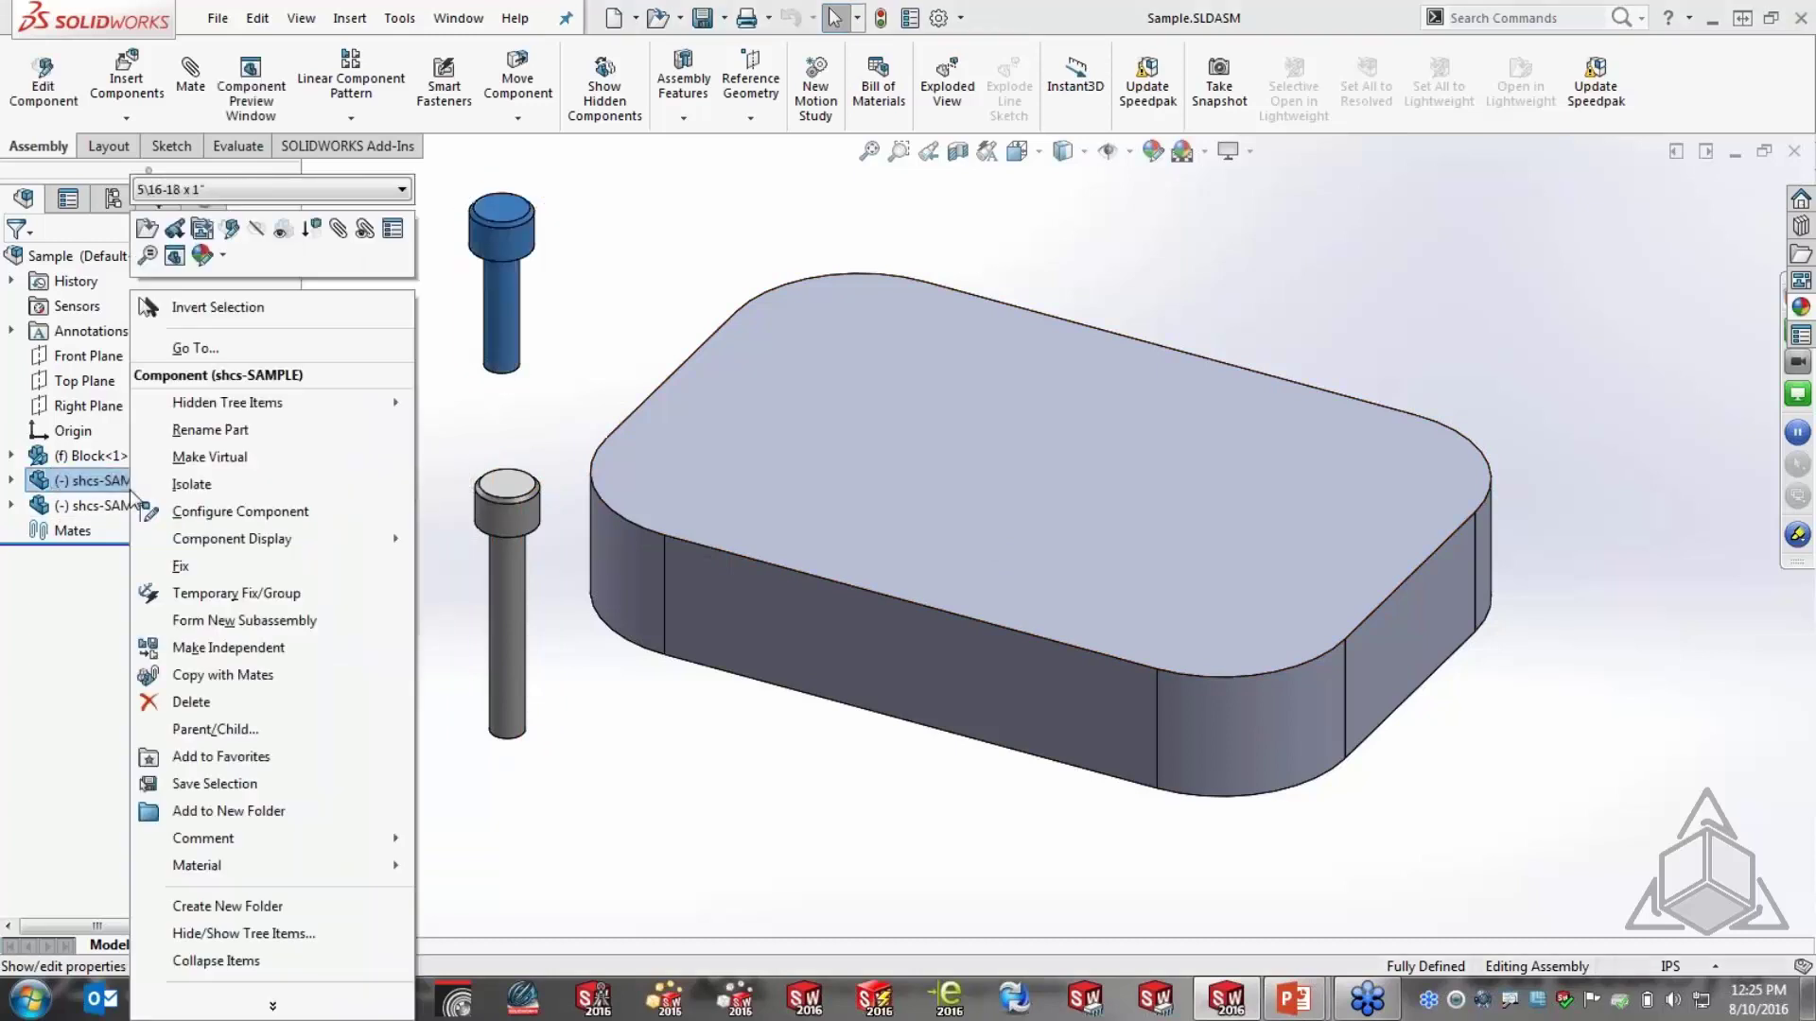
click(1294, 998)
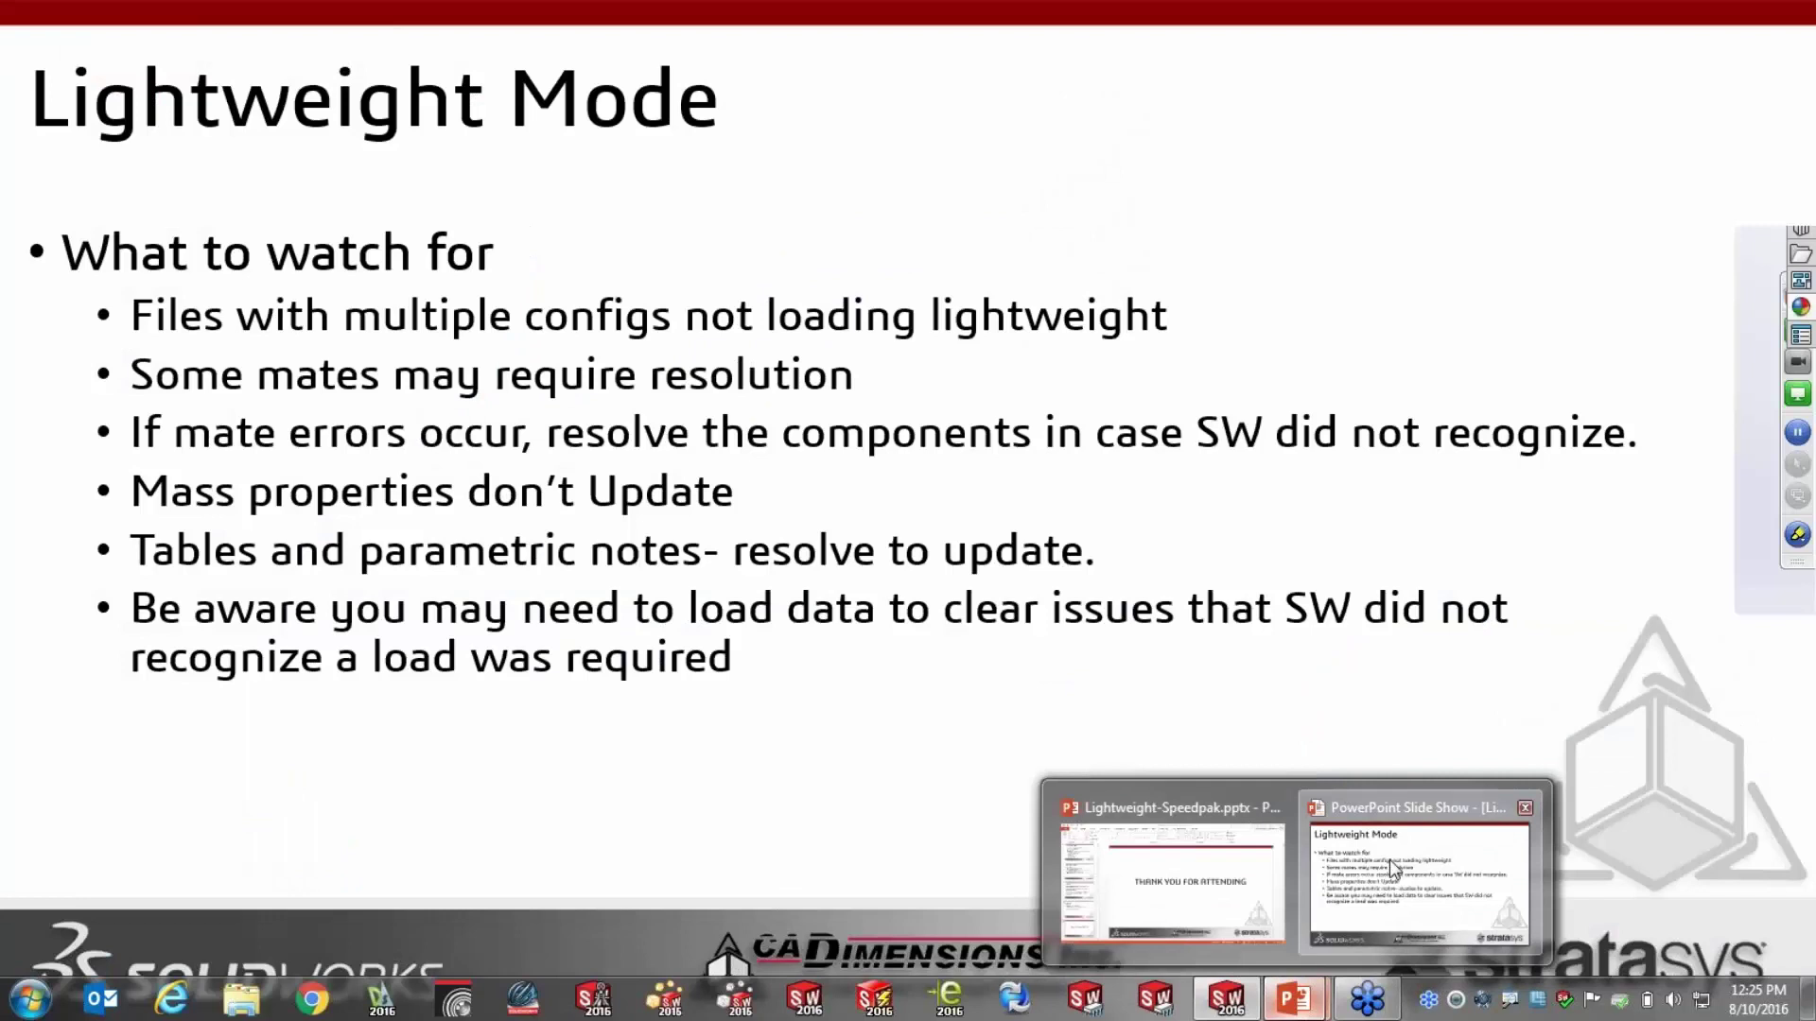
click(1393, 868)
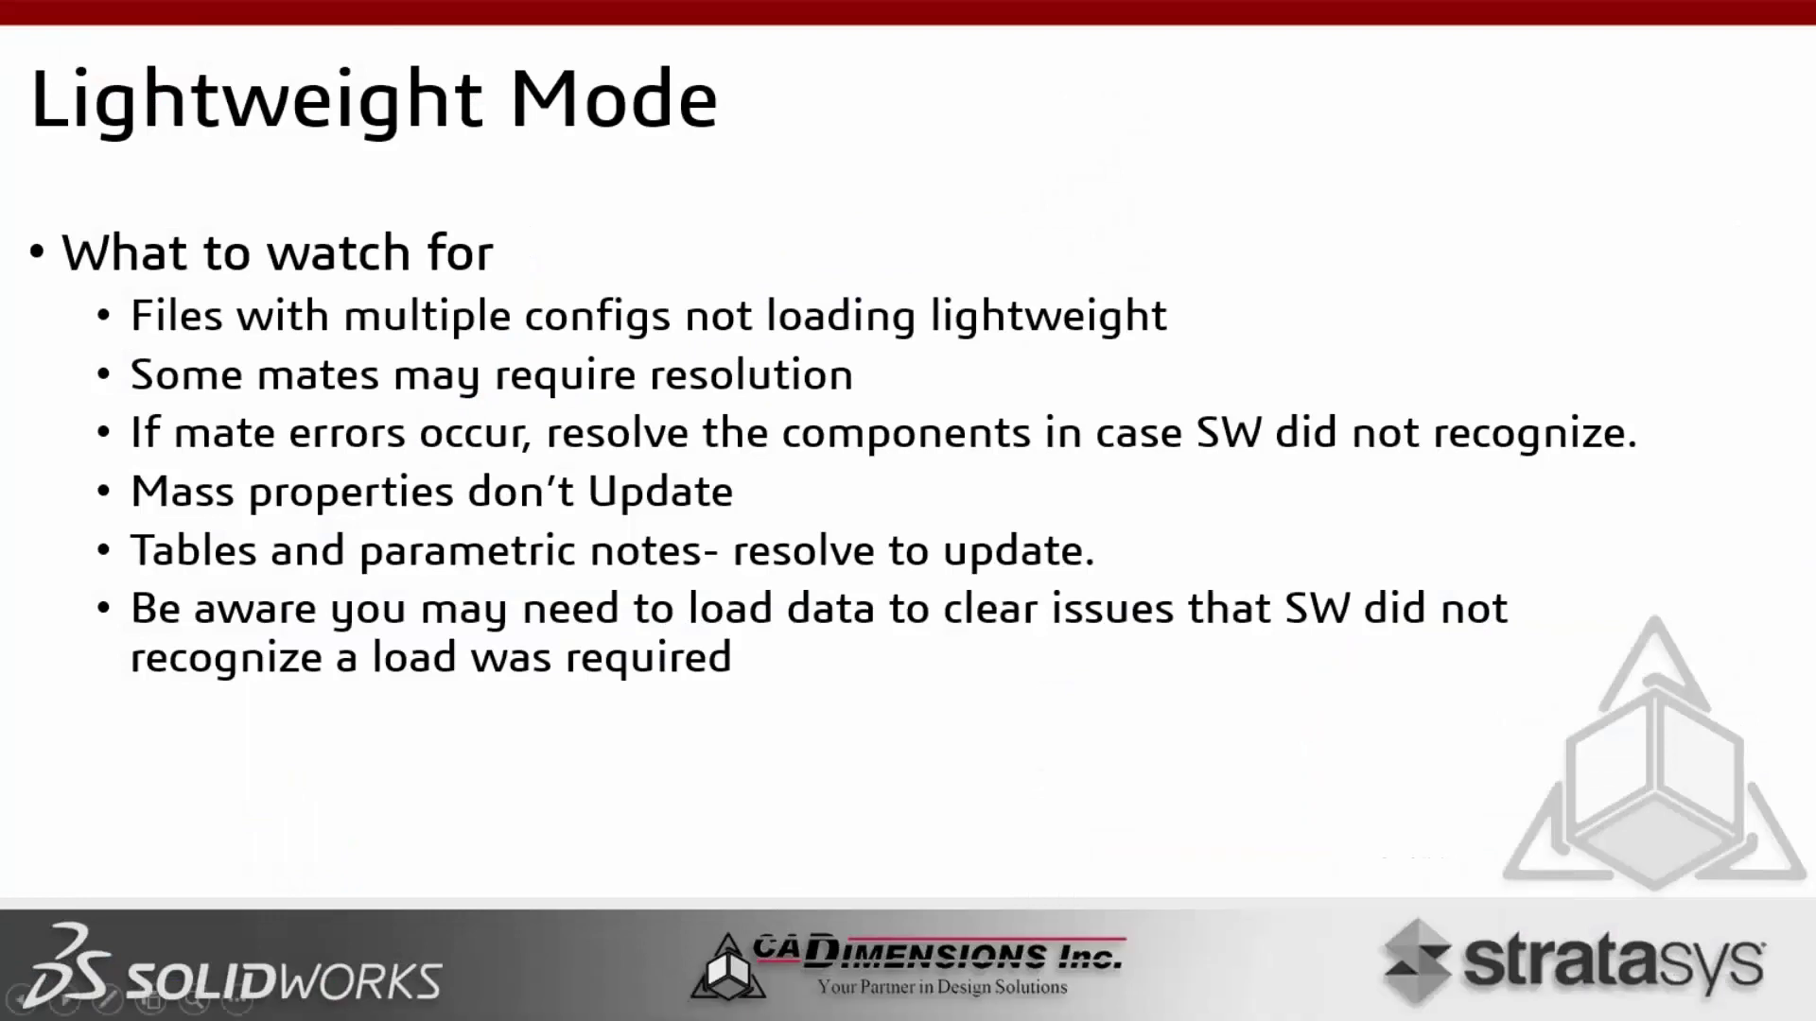
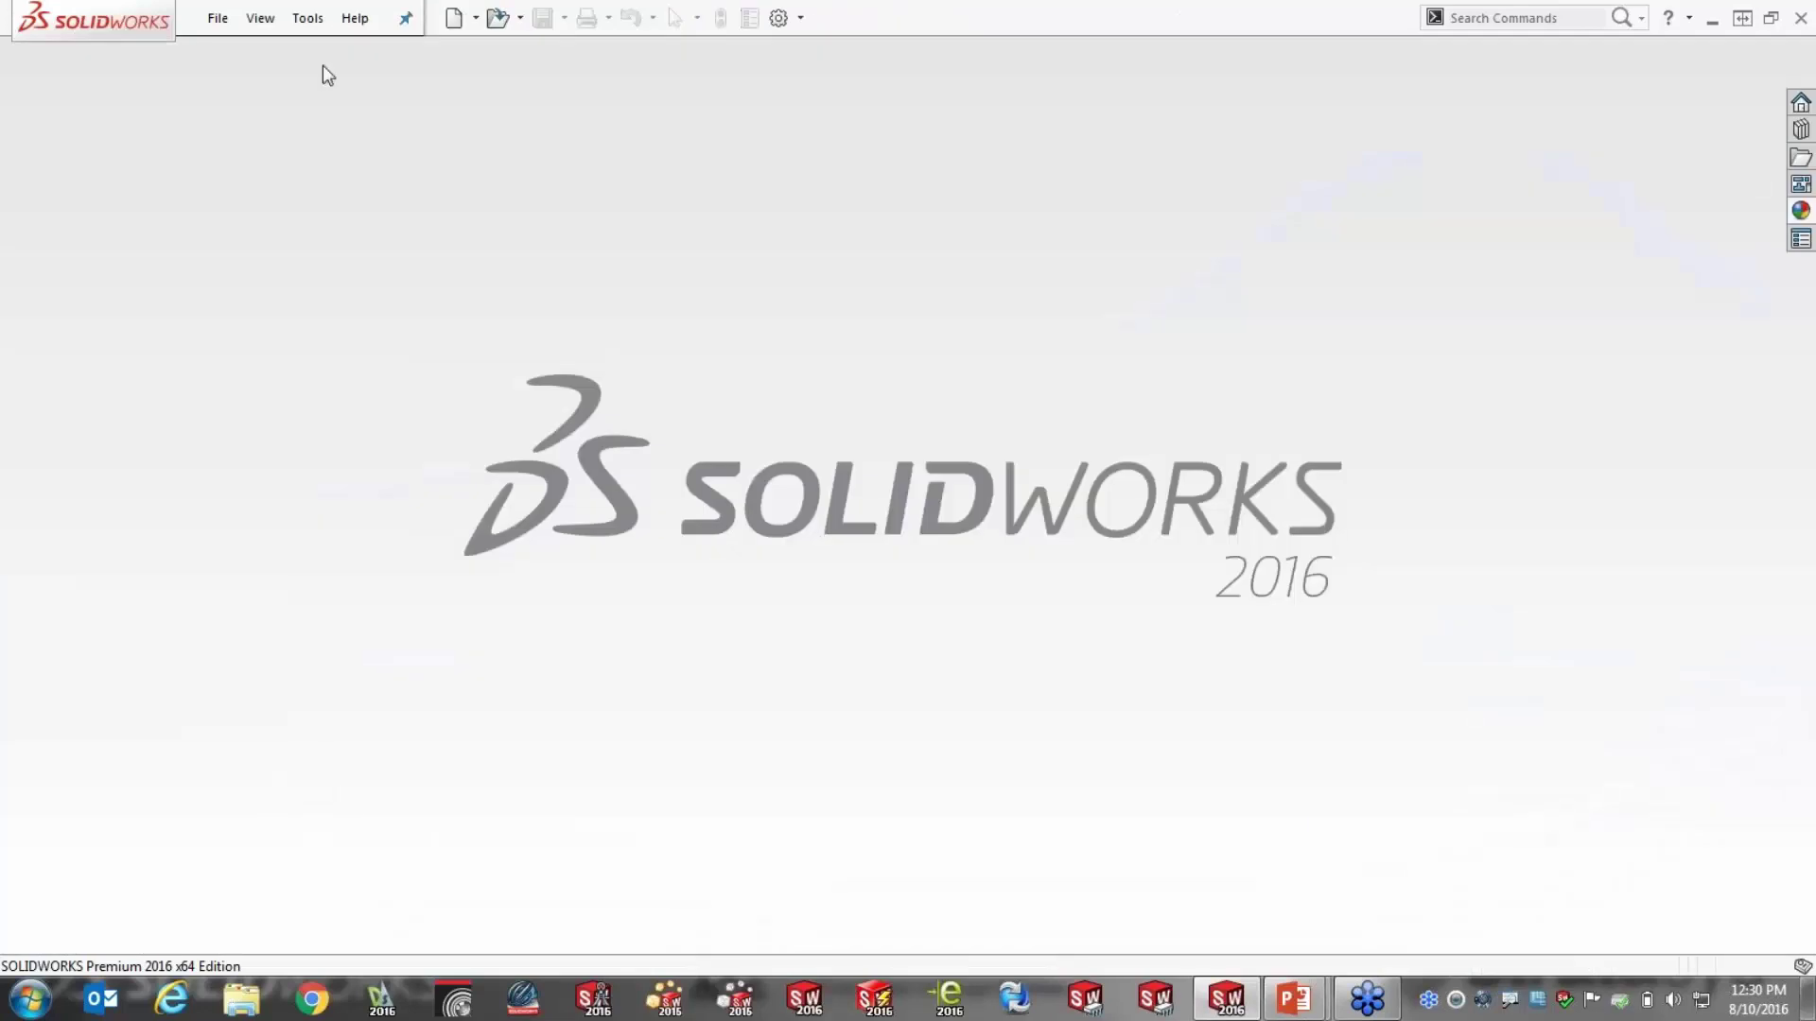
Open 89-NOAO-4200-0027.SLDASM from the Large Assembly2 > SpeedPak Demo folder
click(218, 19)
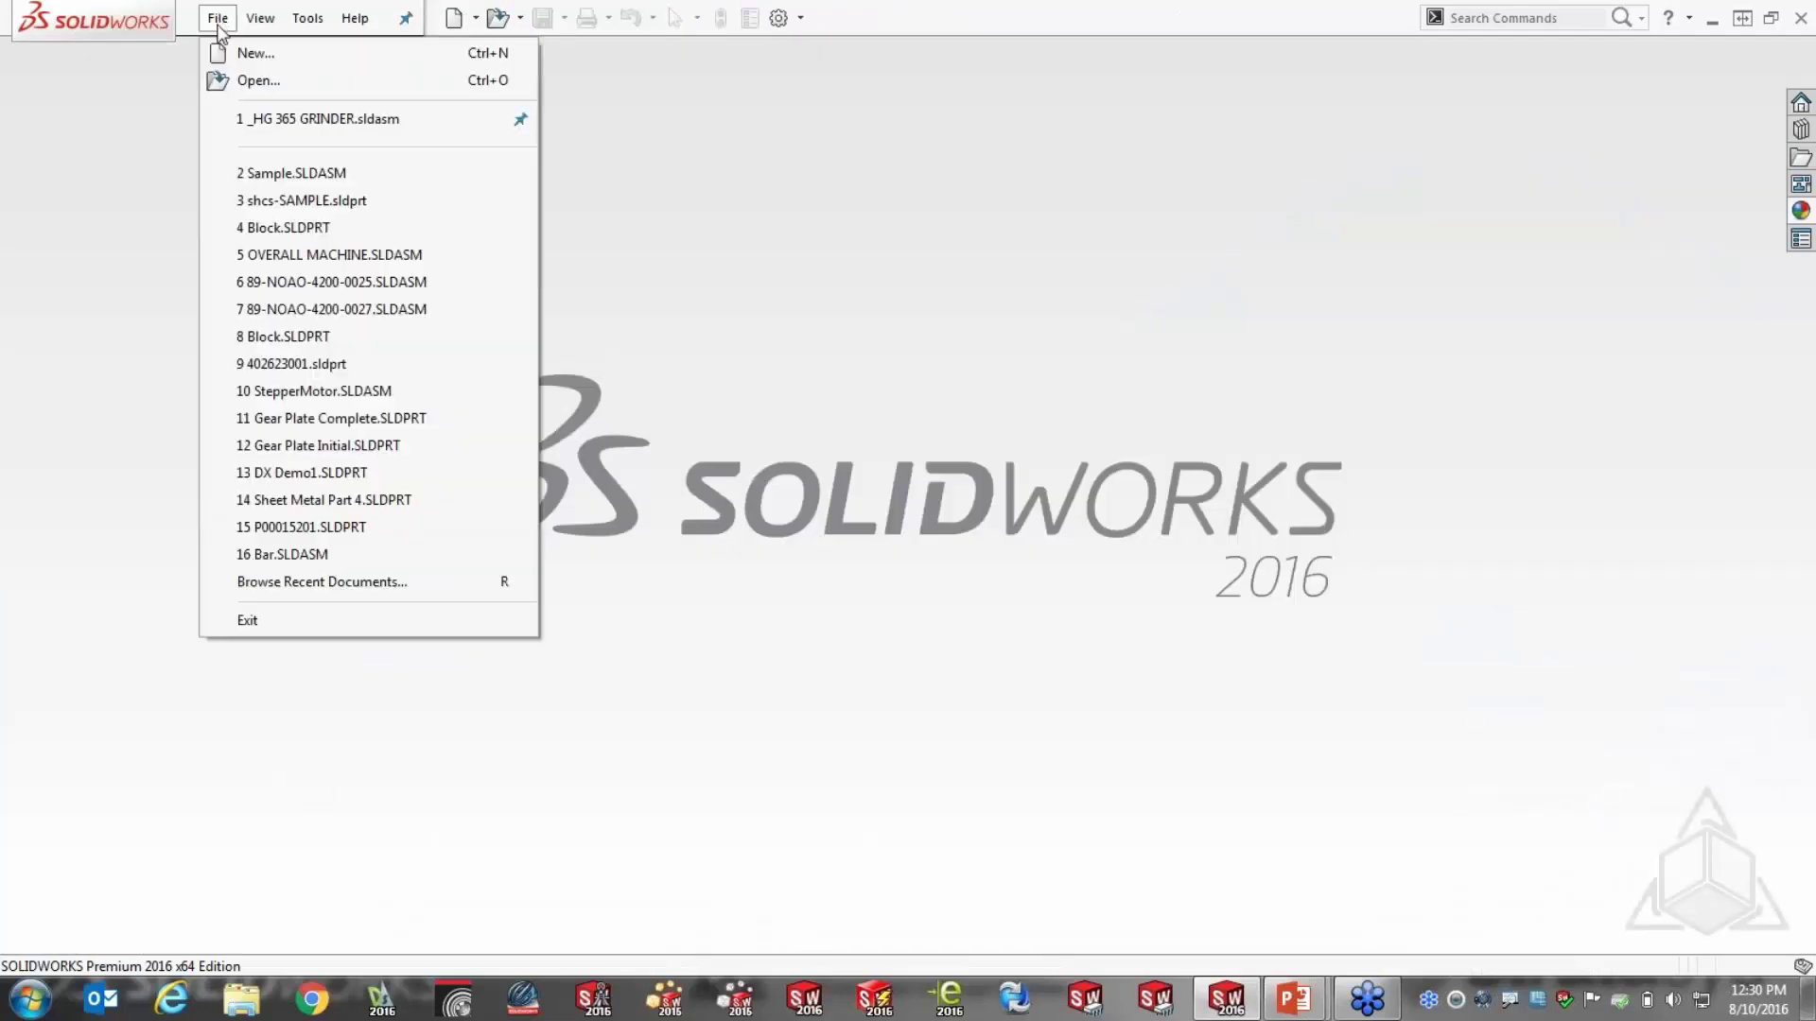
click(236, 83)
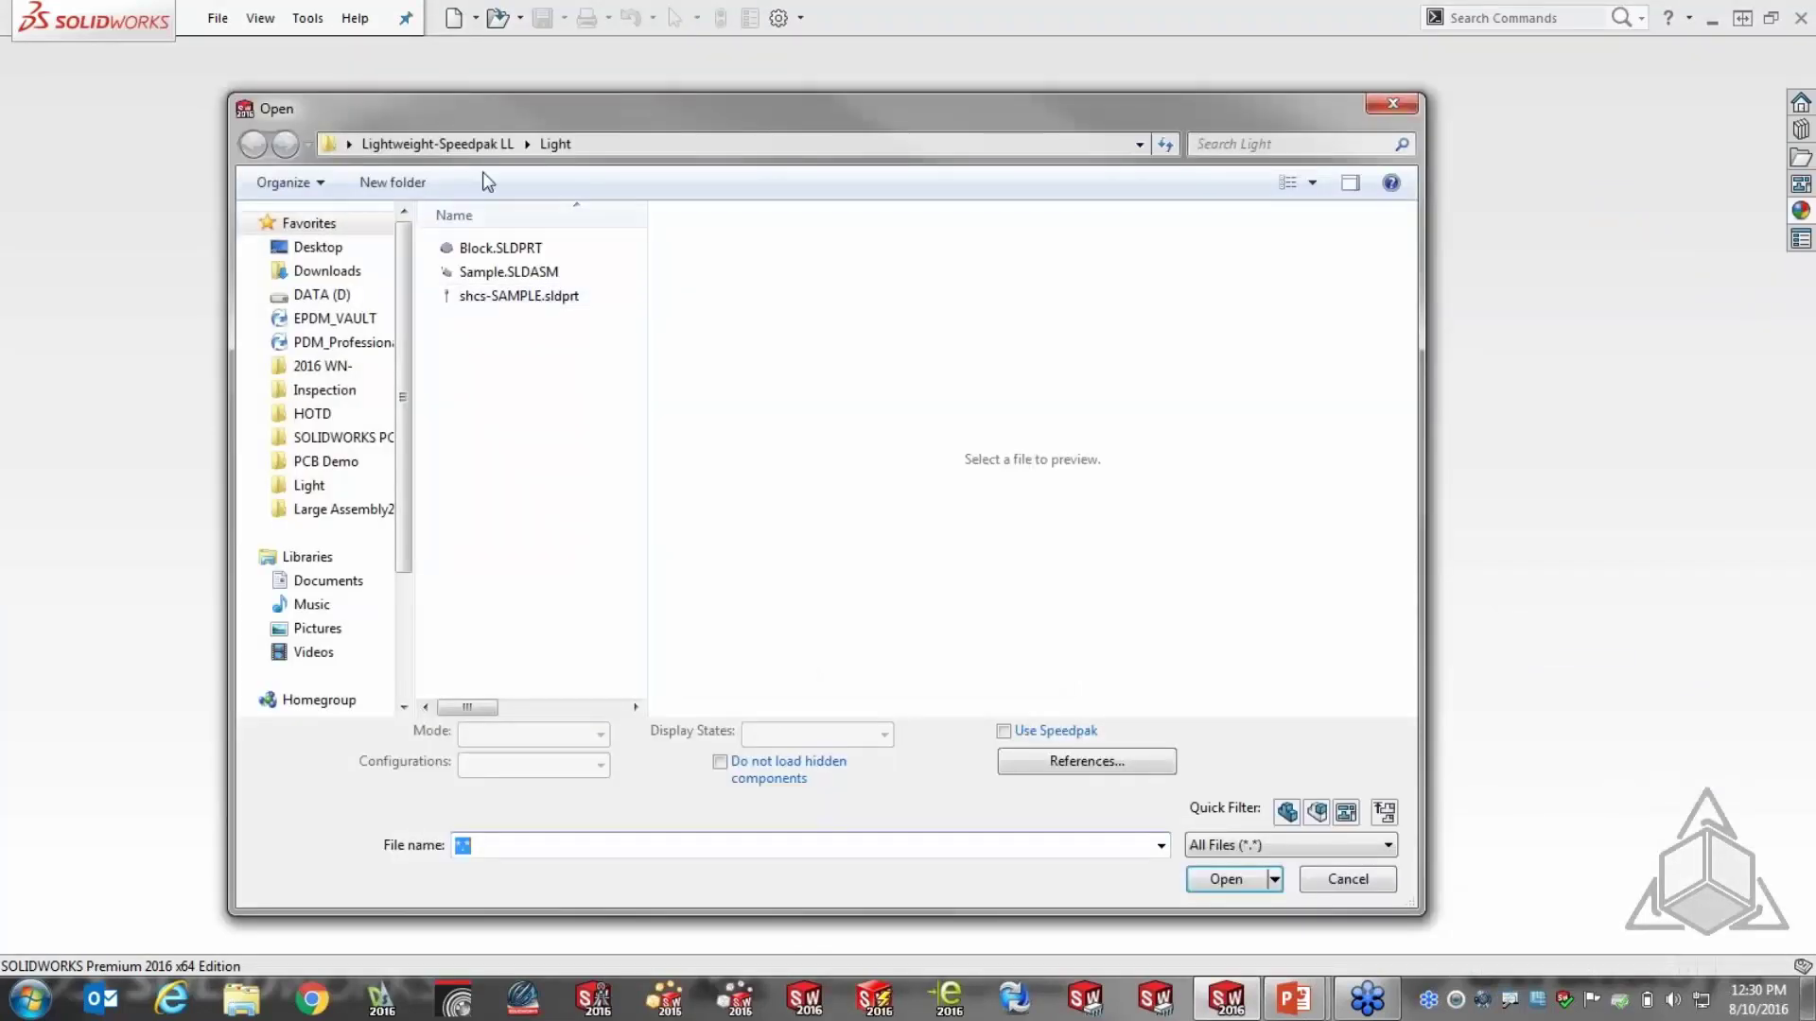
click(320, 511)
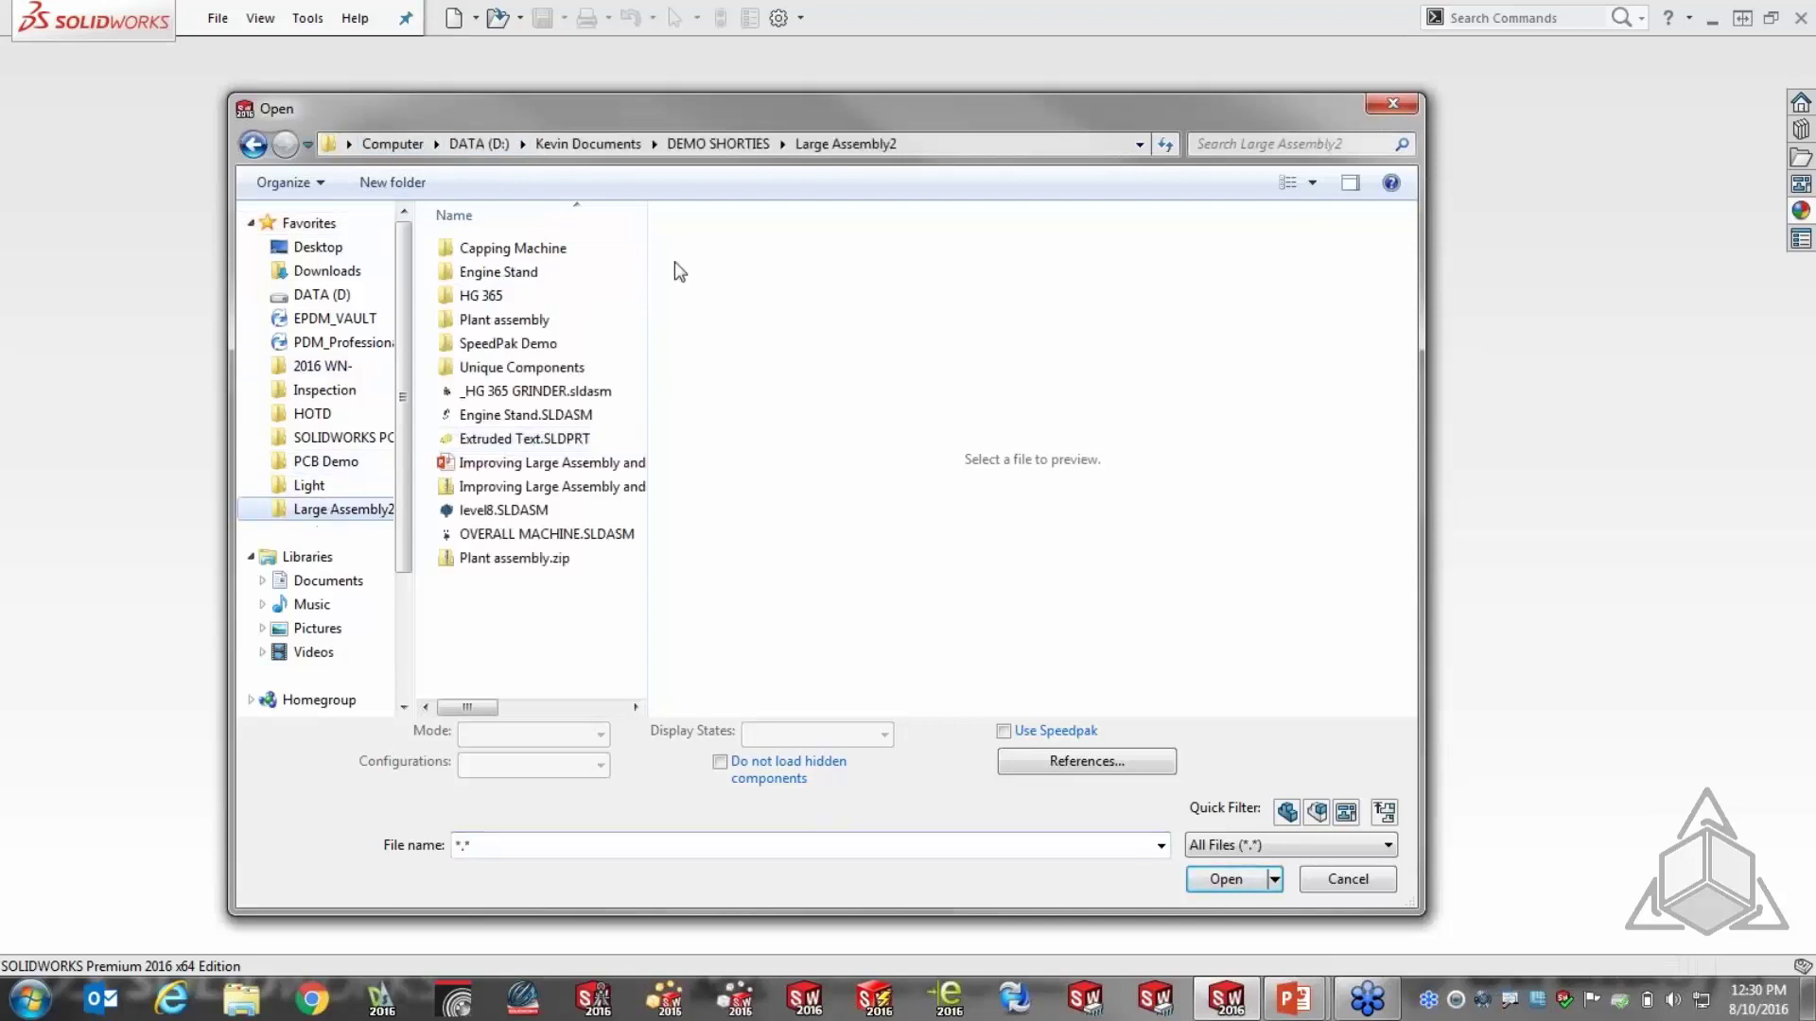
double_click(526, 348)
click(572, 273)
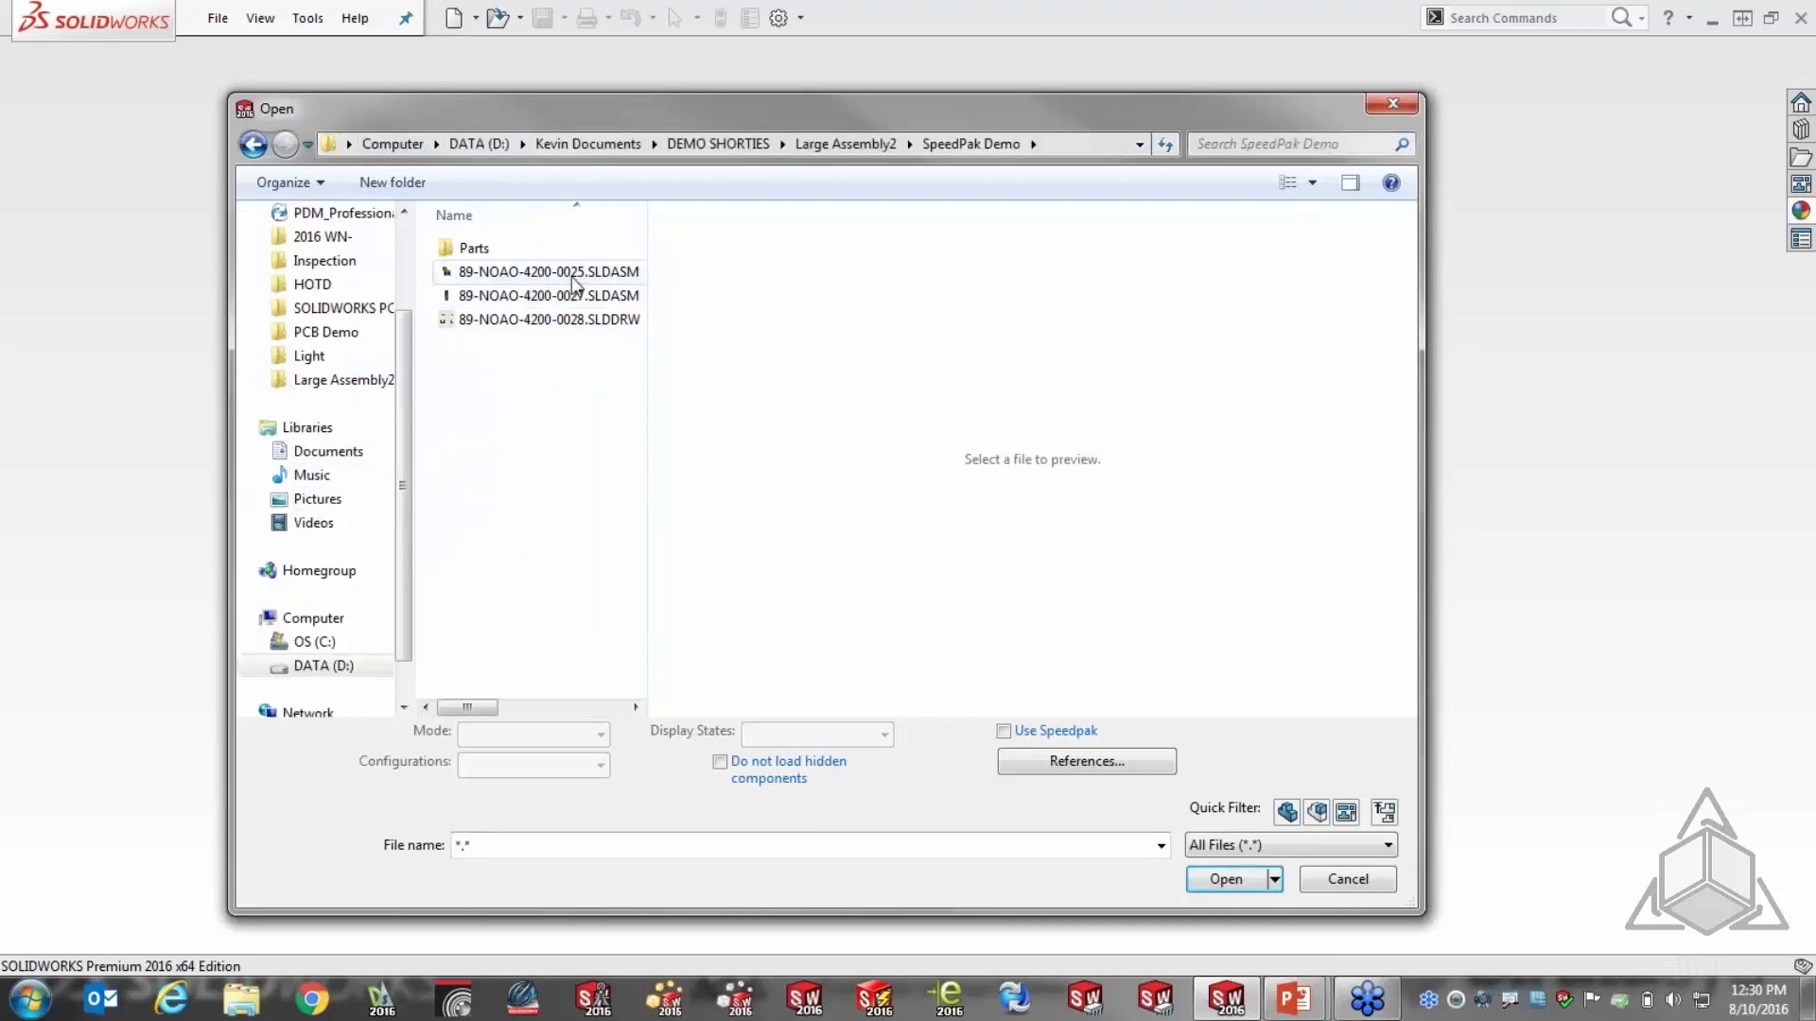
click(566, 295)
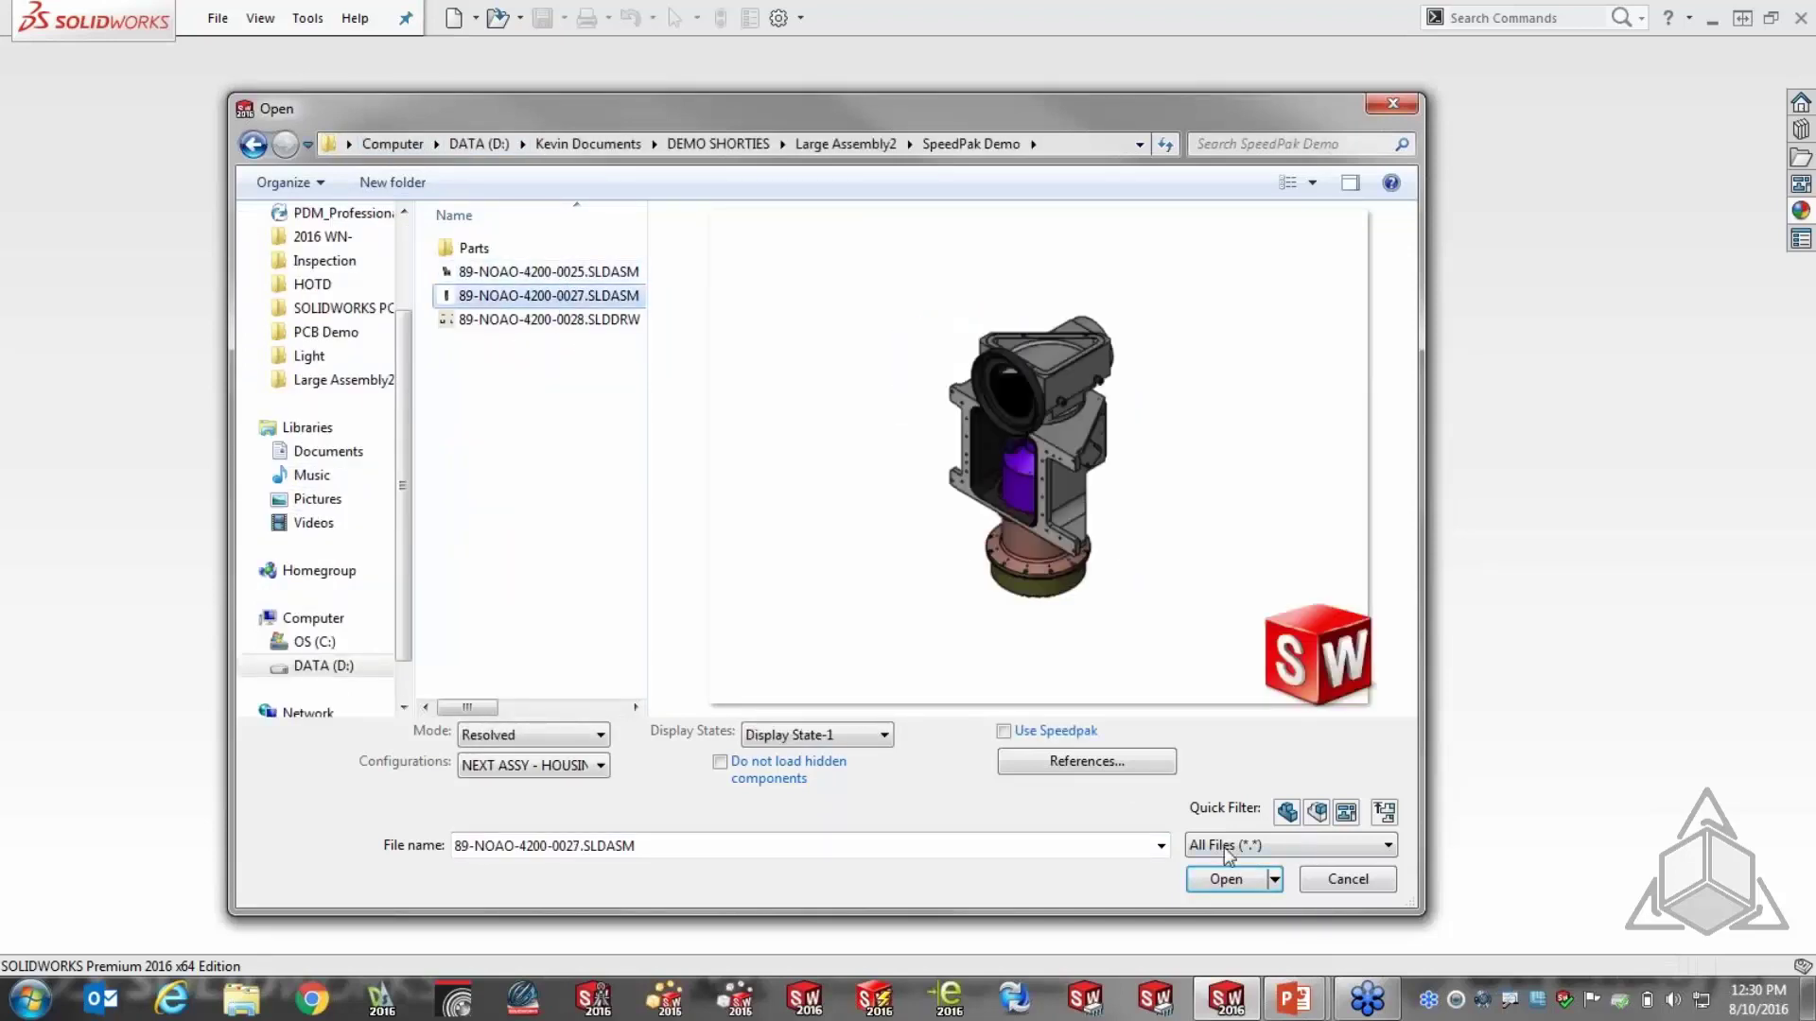
click(1229, 880)
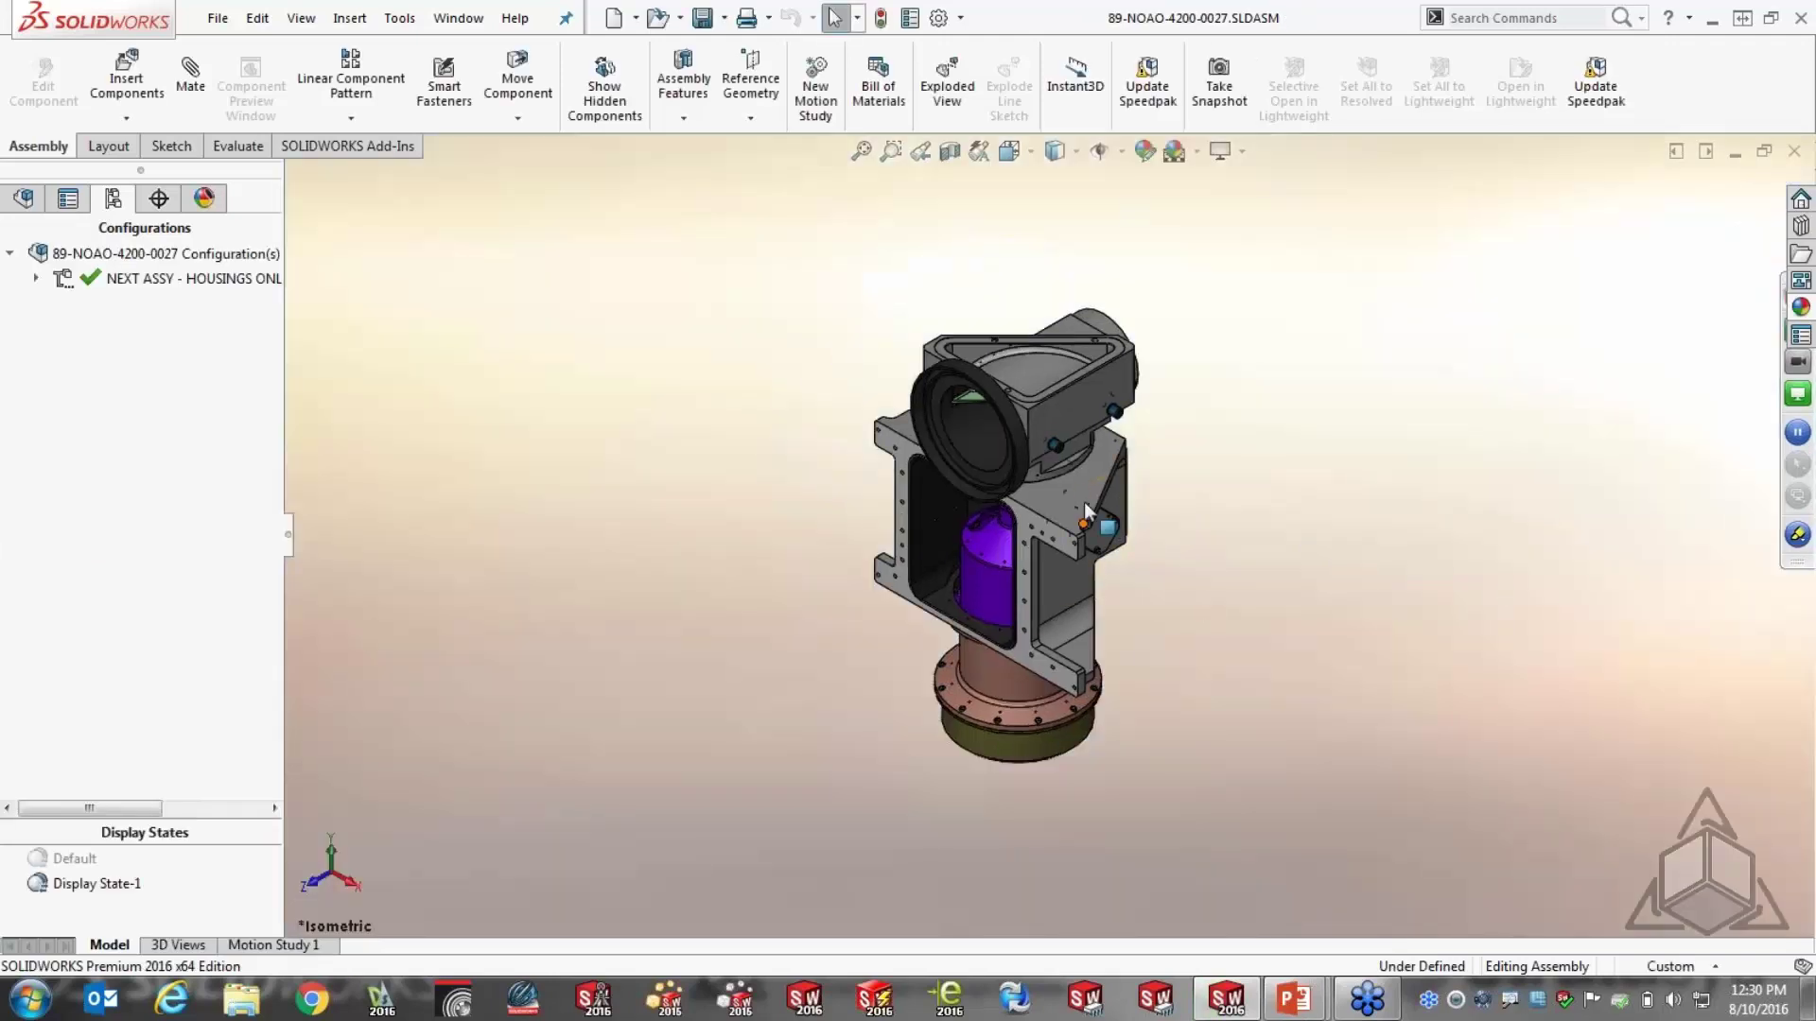
Inspect the housing by picking a part and its front ring, then clear the selection
click(1082, 492)
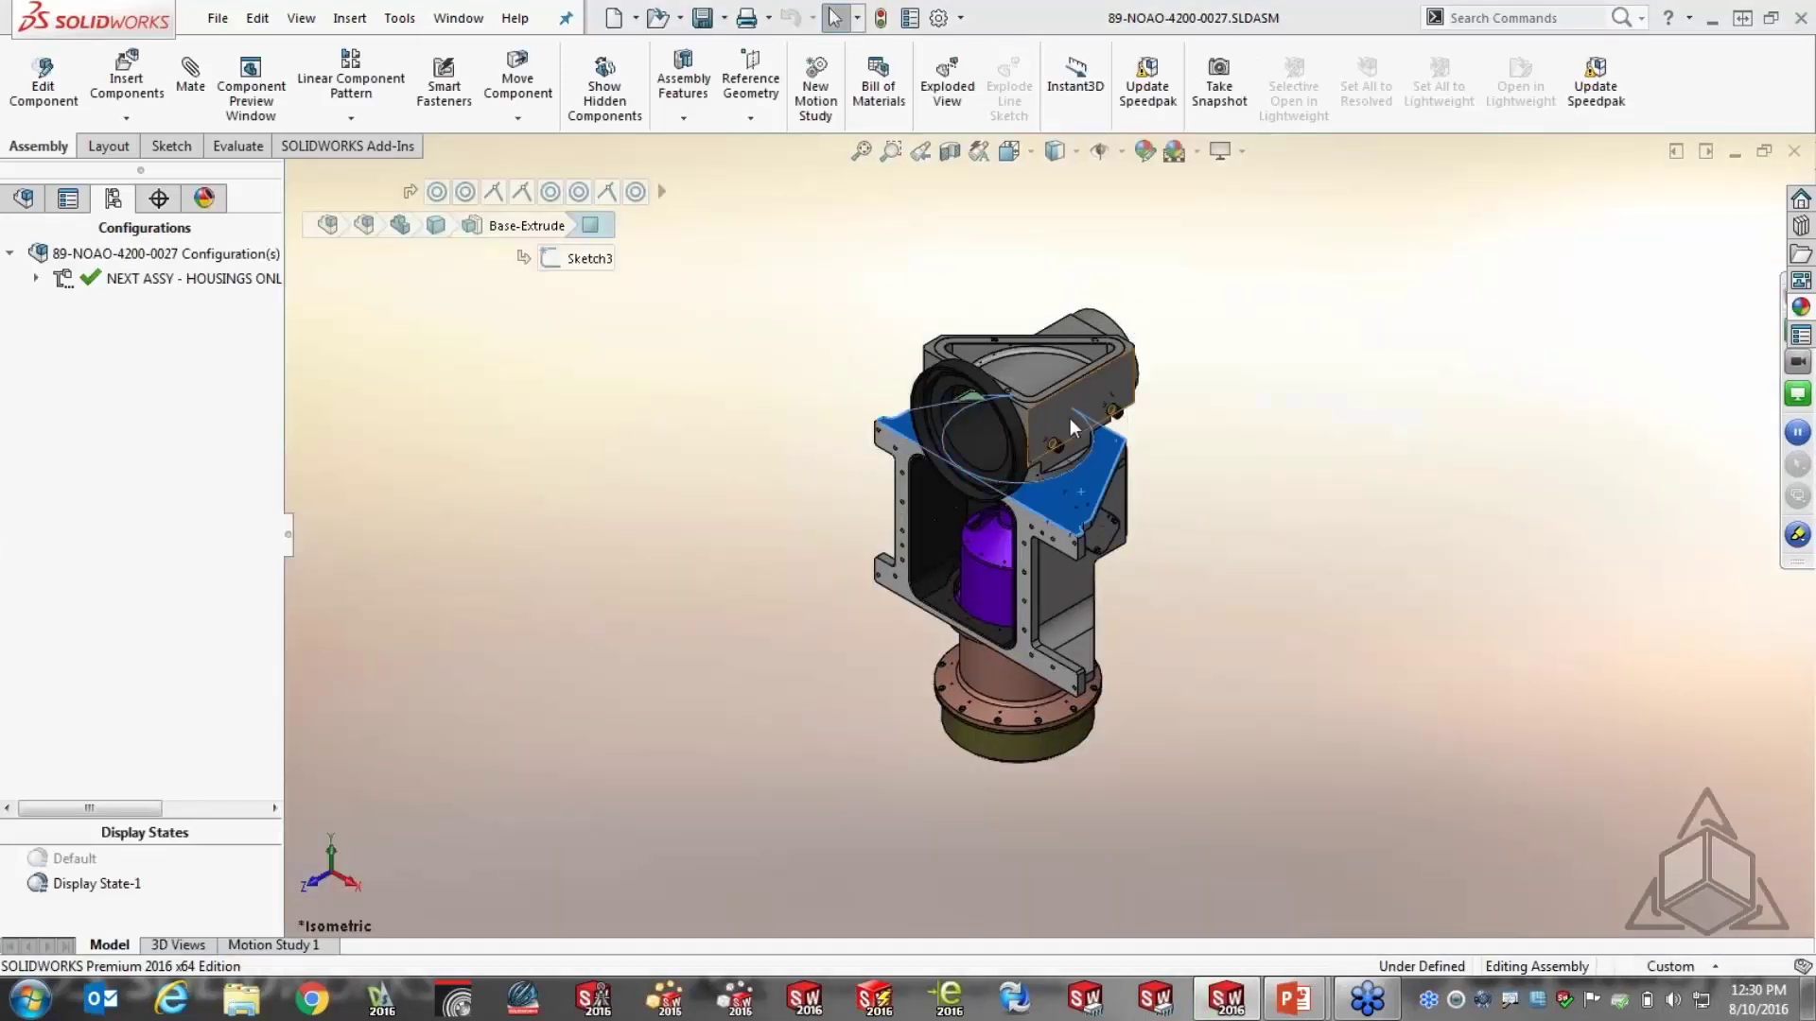
click(1017, 406)
scroll(1013, 486, down, 5)
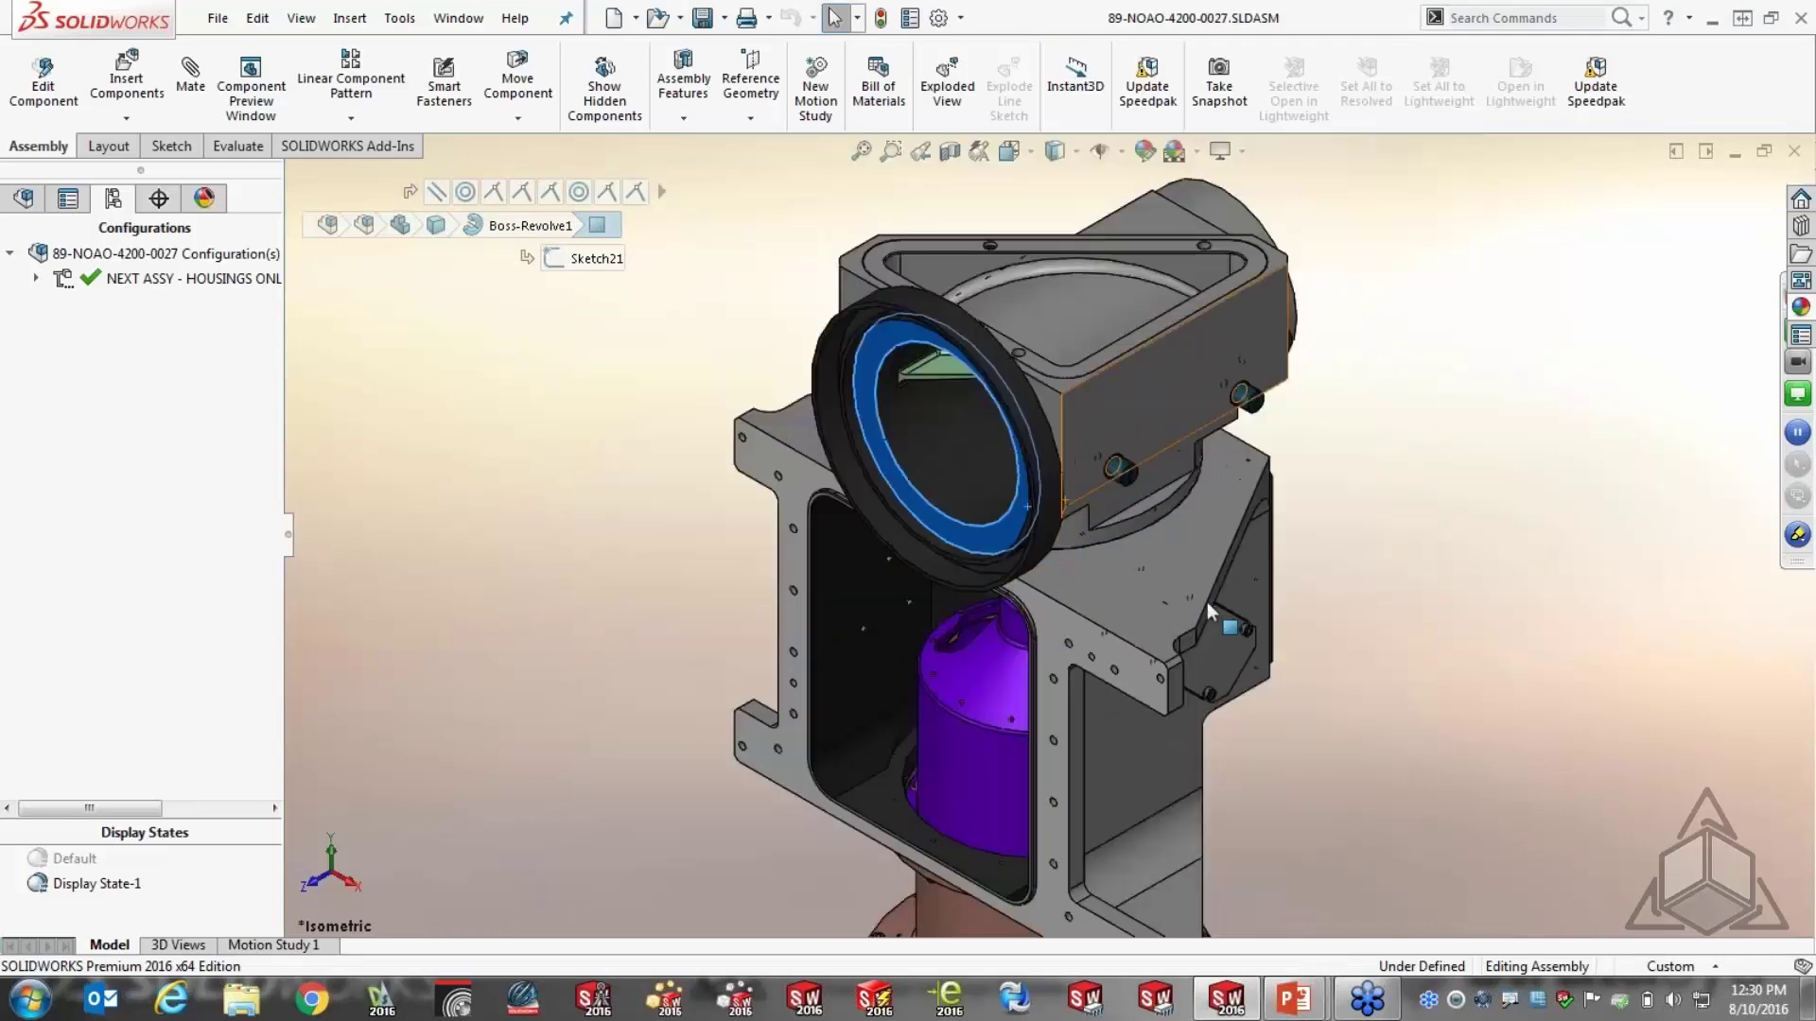
click(1359, 632)
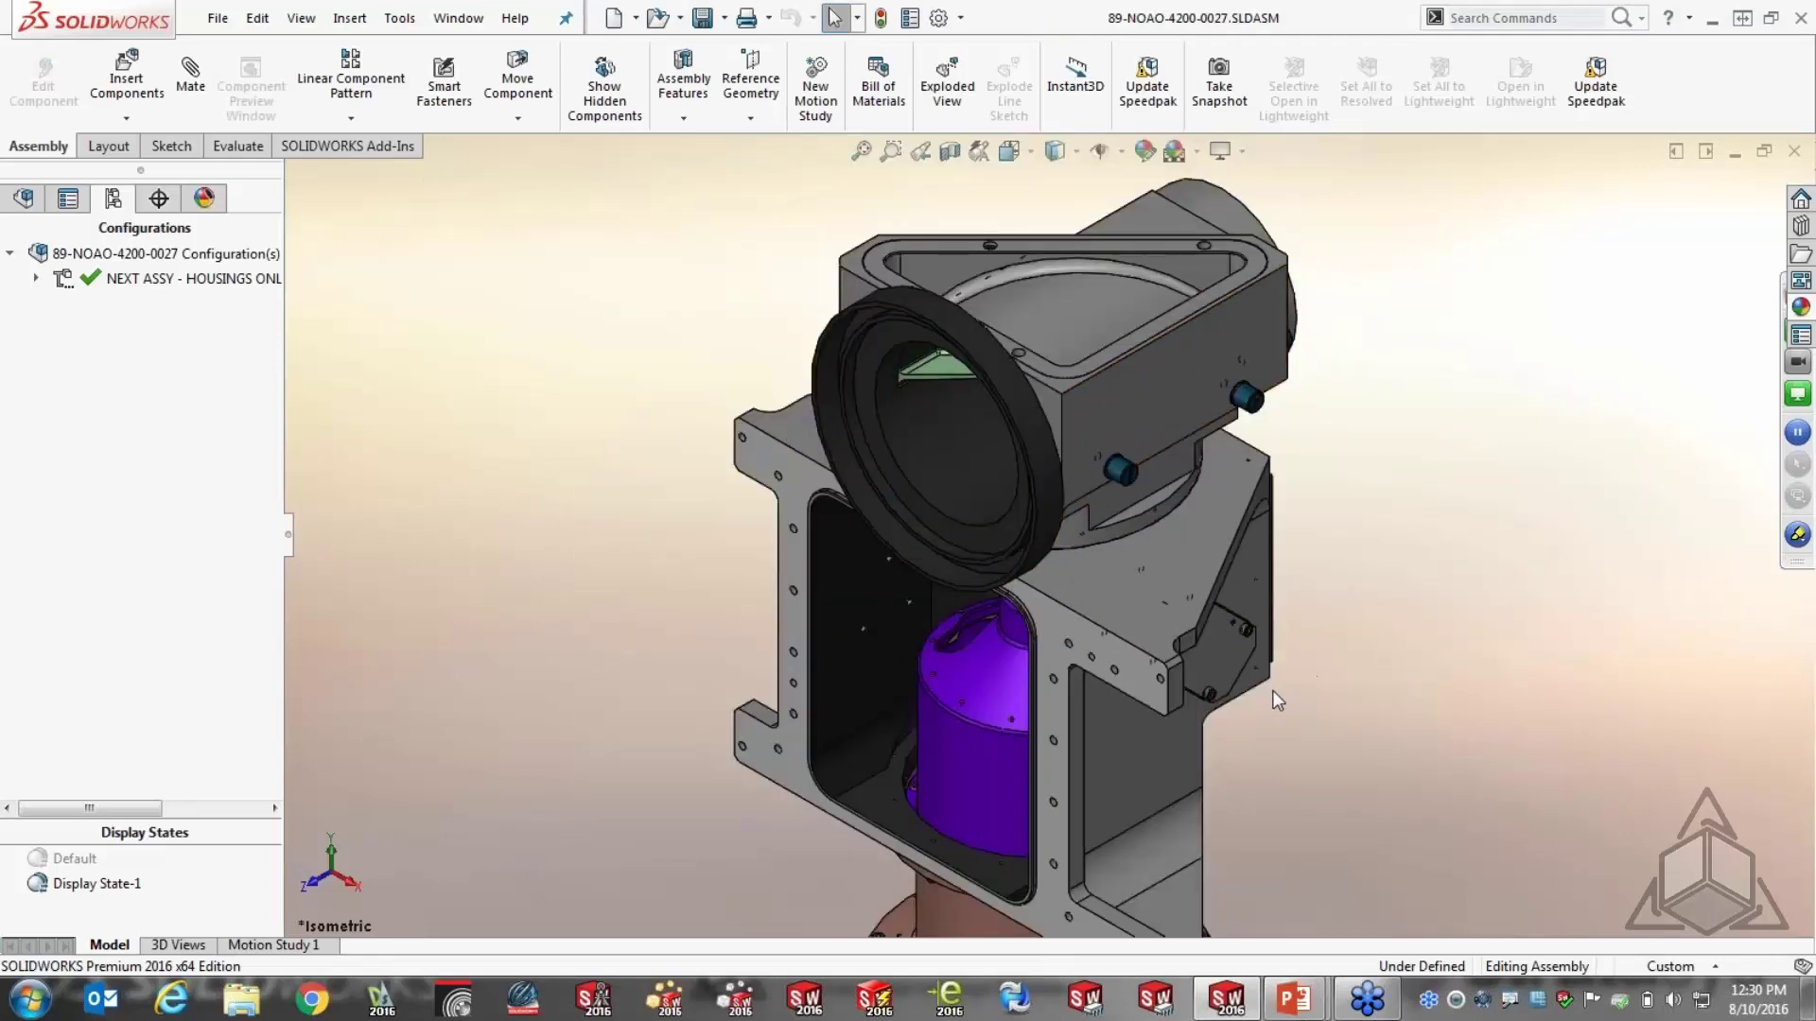
scroll(1277, 699, up, 2)
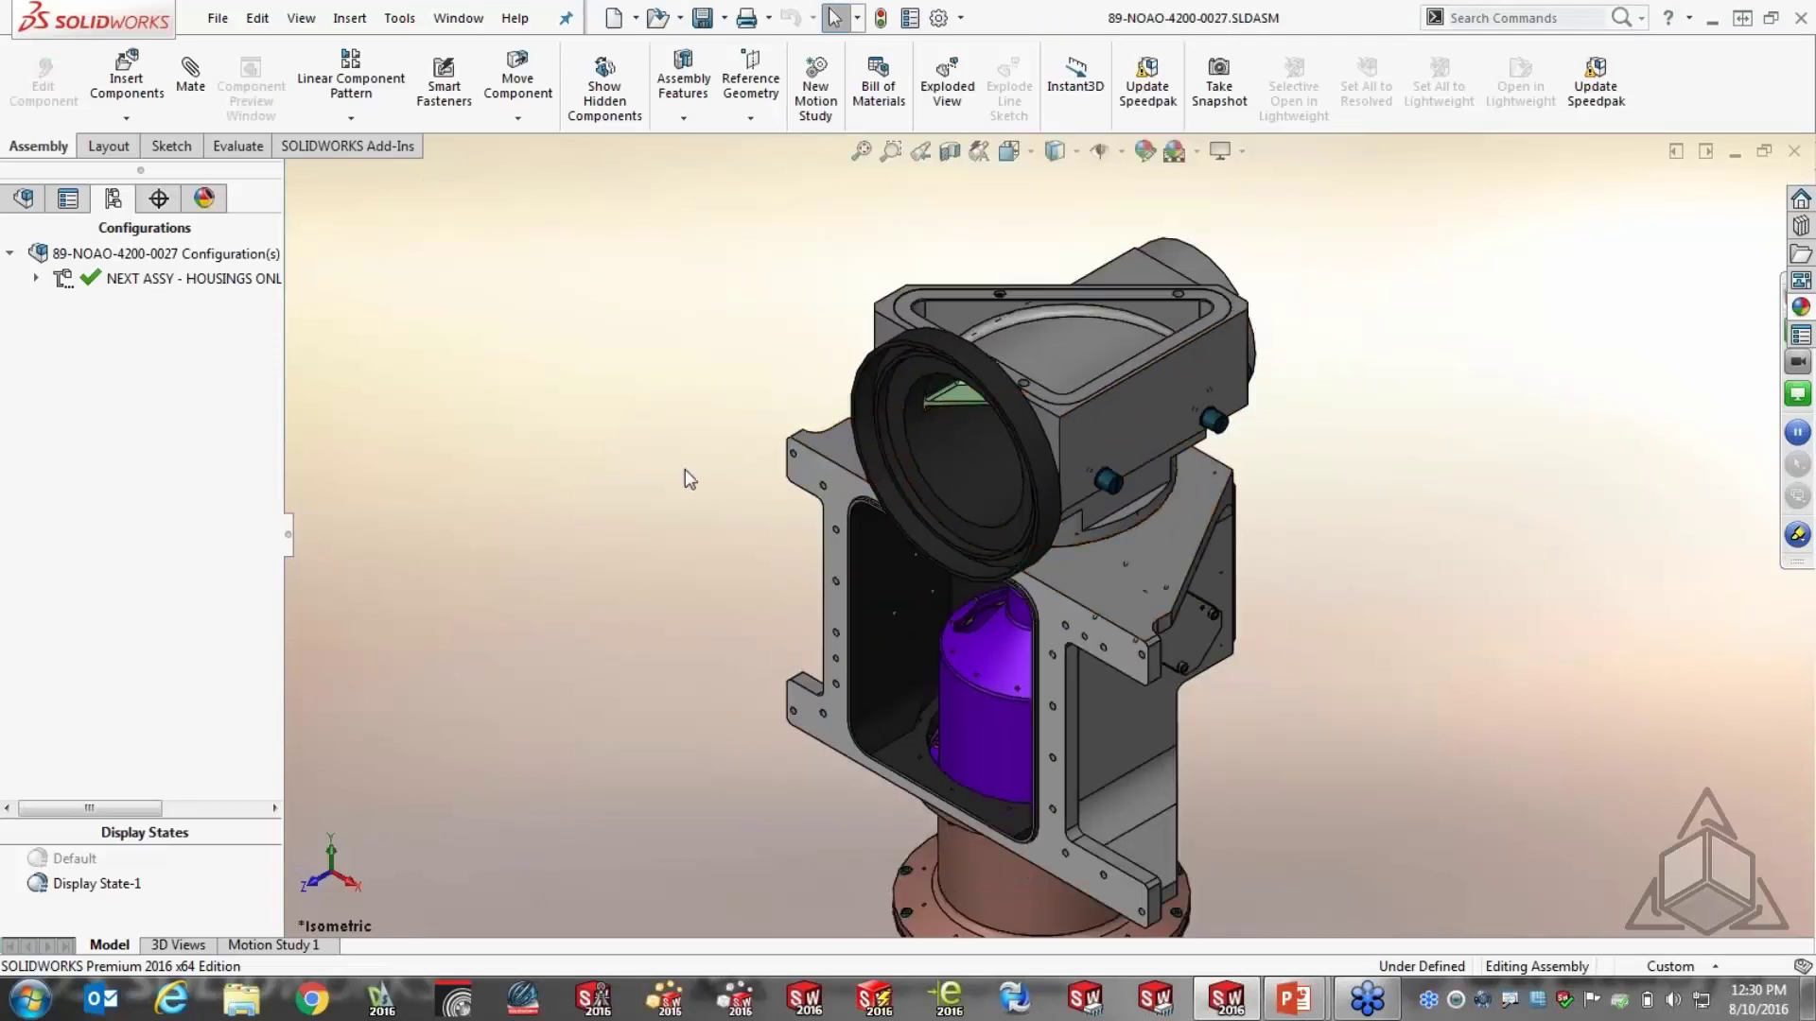
Delete the old speedpak configuration under NEXT ASSY - HOUSINGS ONLY, leaving only the parent configuration
click(35, 278)
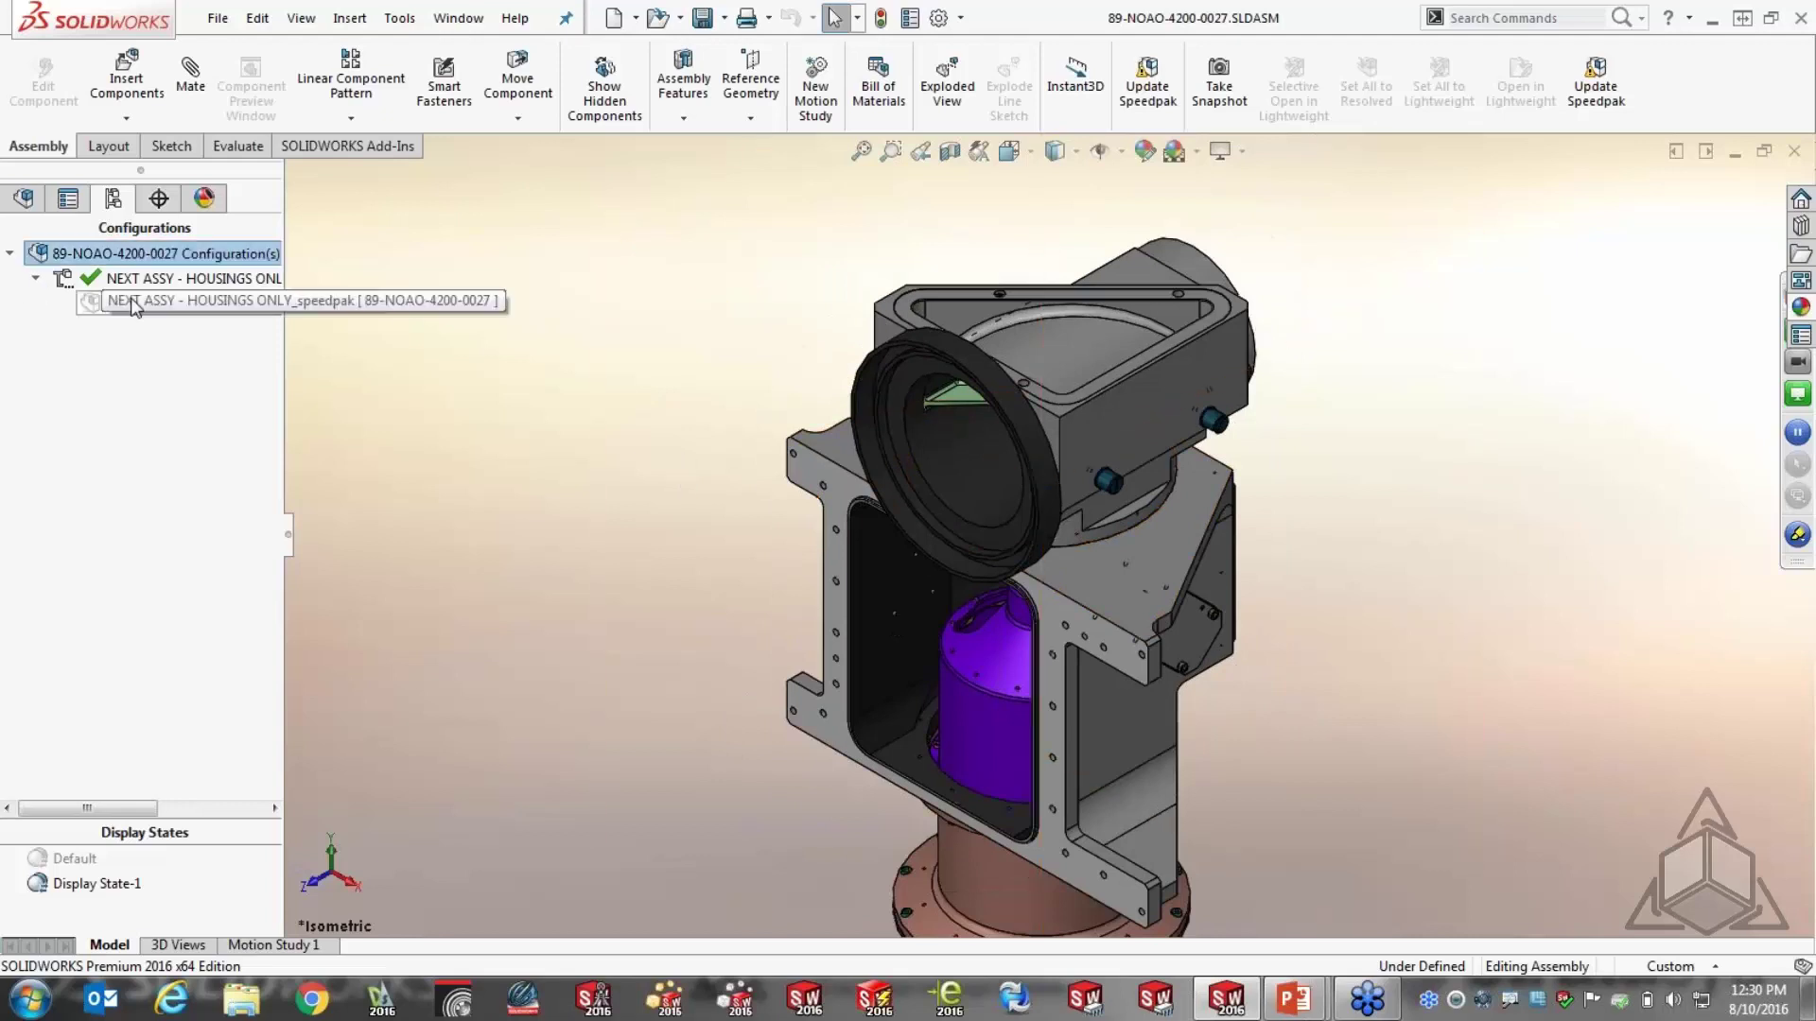
right_click(142, 304)
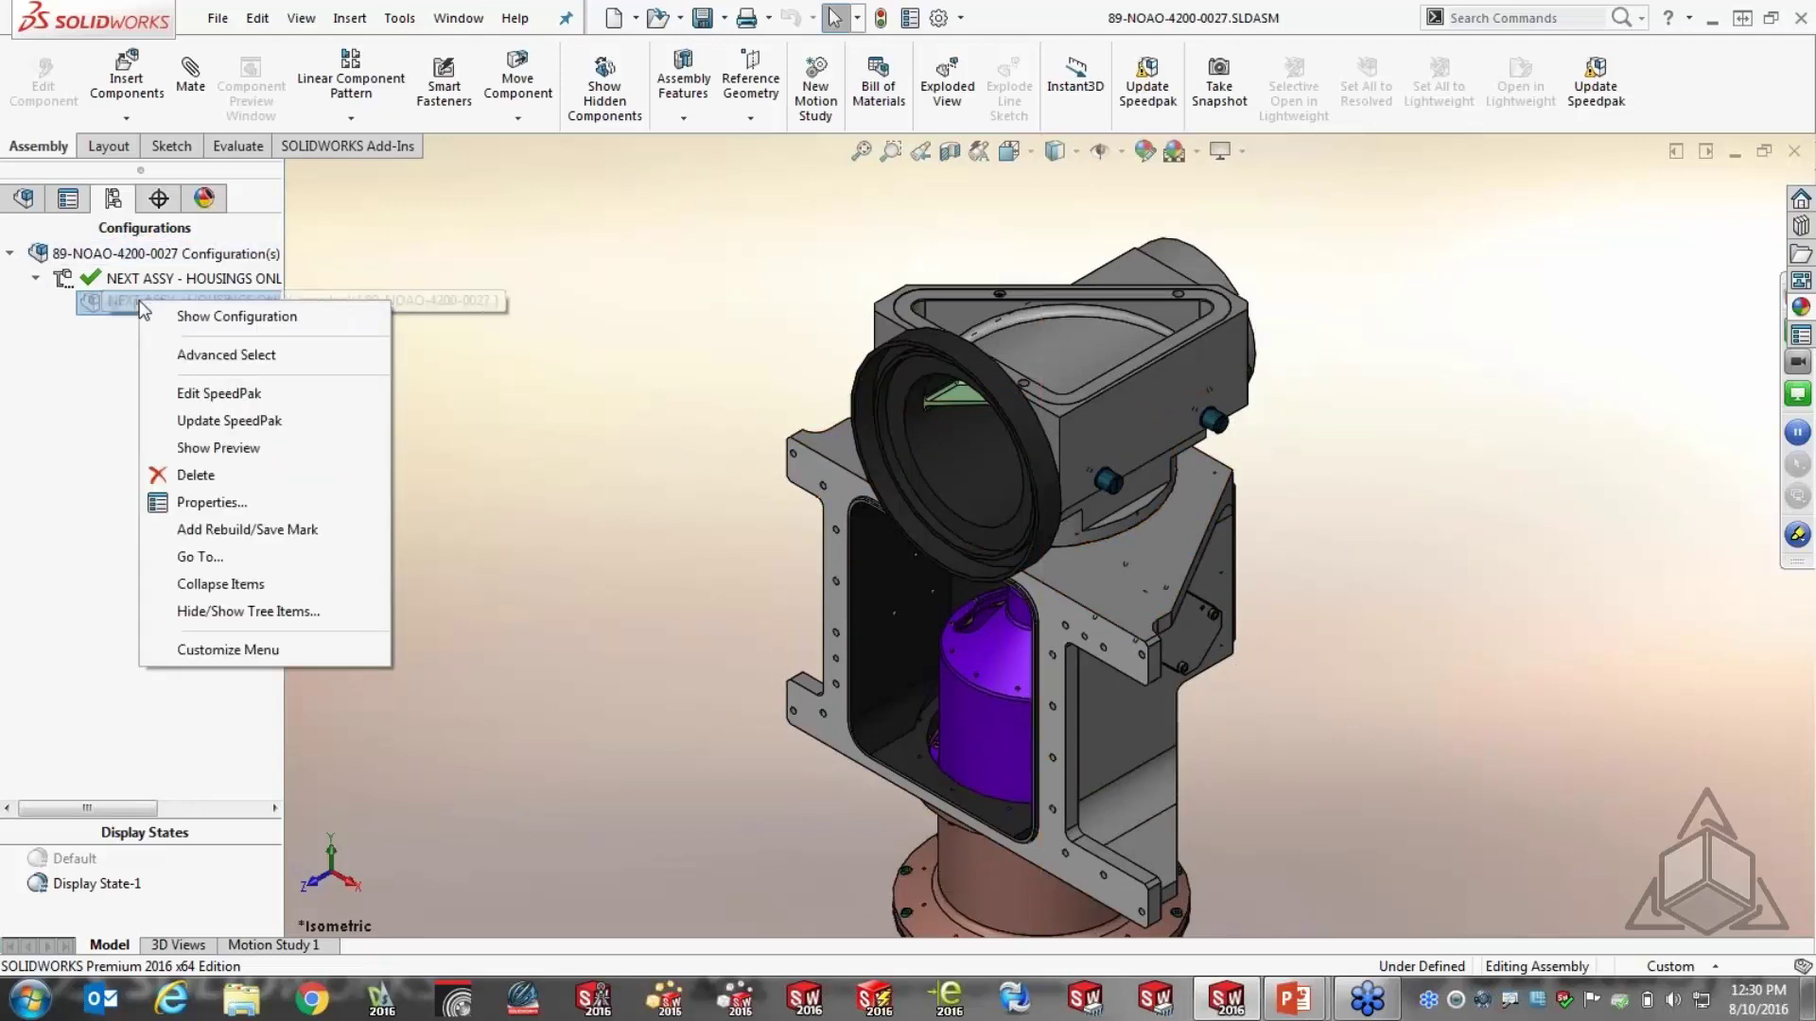
click(218, 480)
click(218, 478)
click(916, 395)
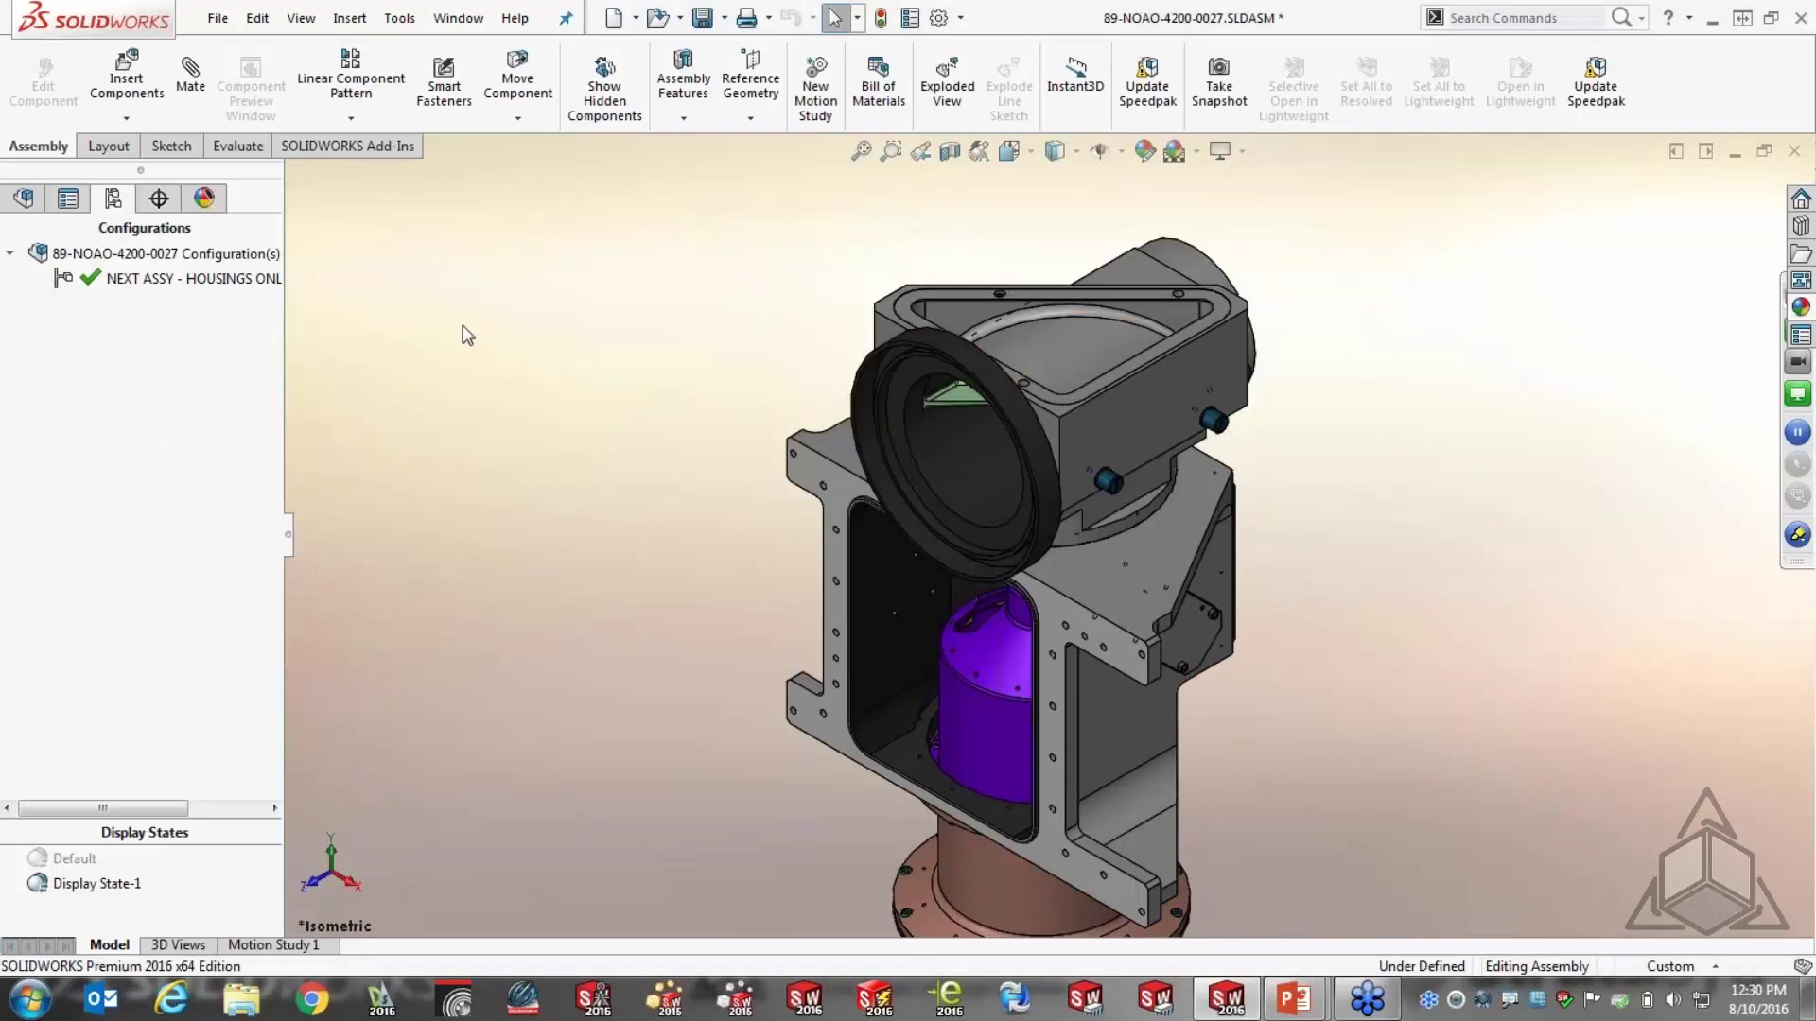
click(91, 259)
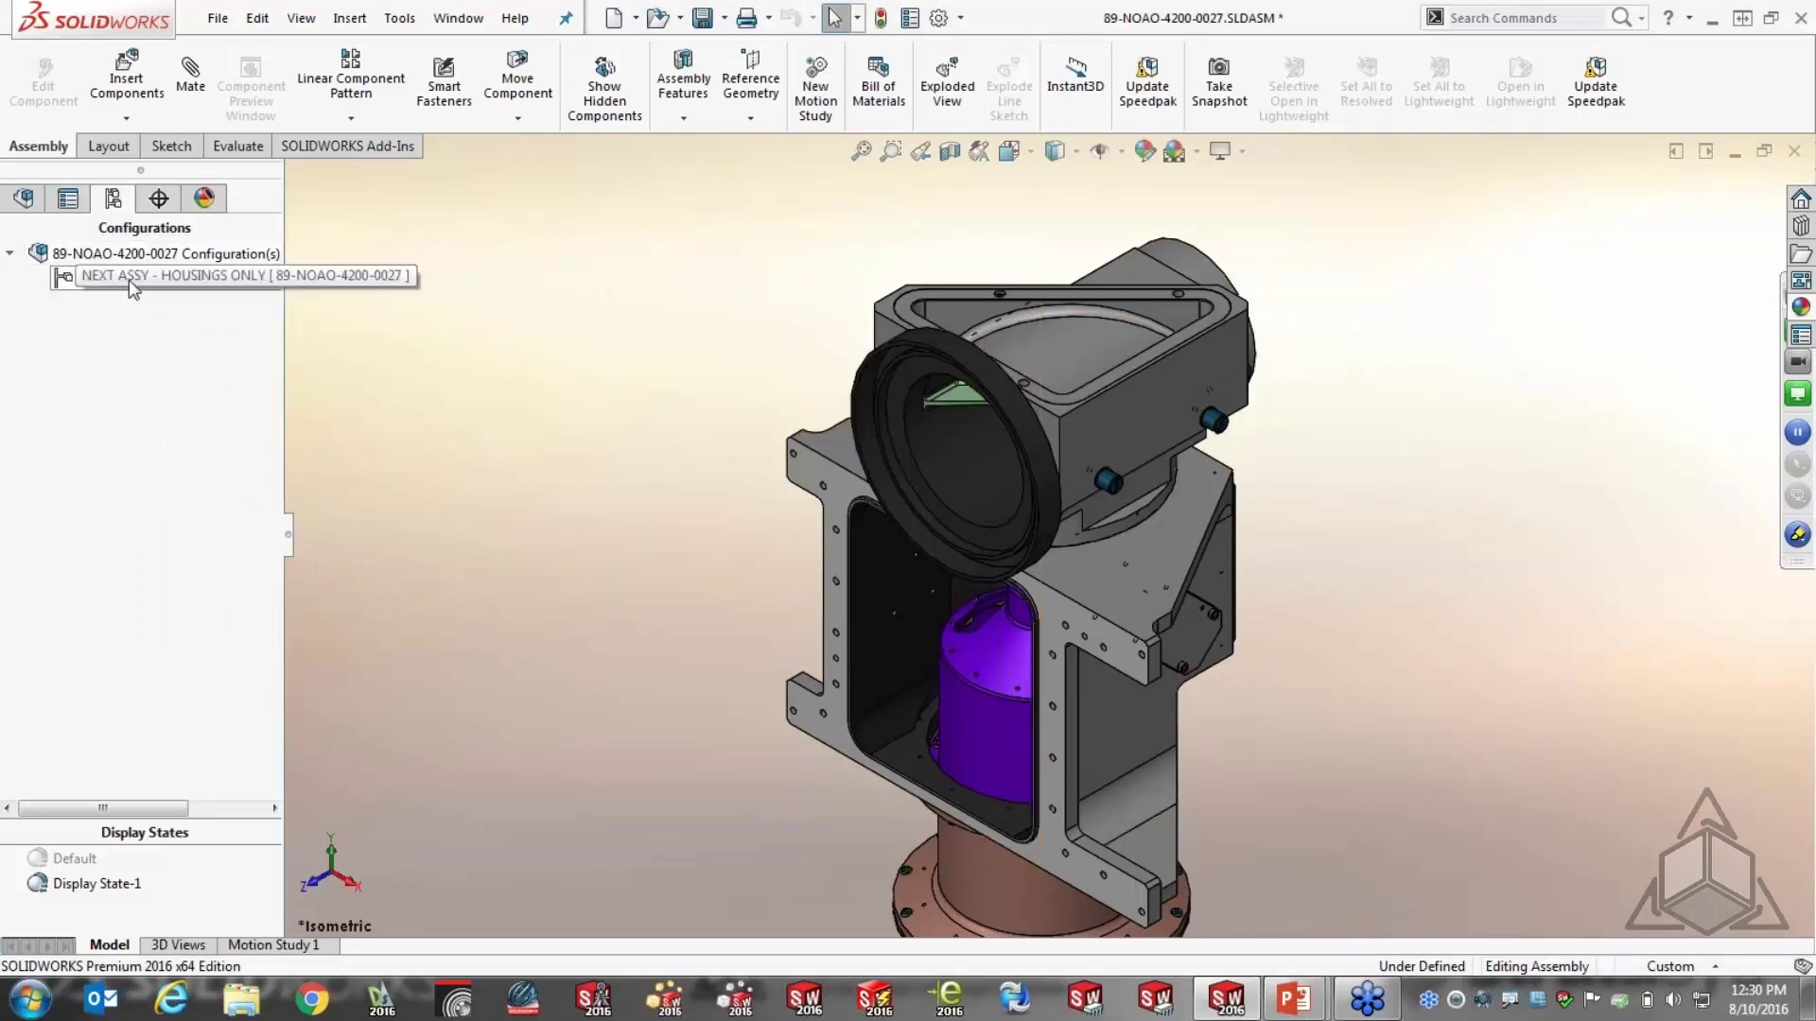
right_click(123, 280)
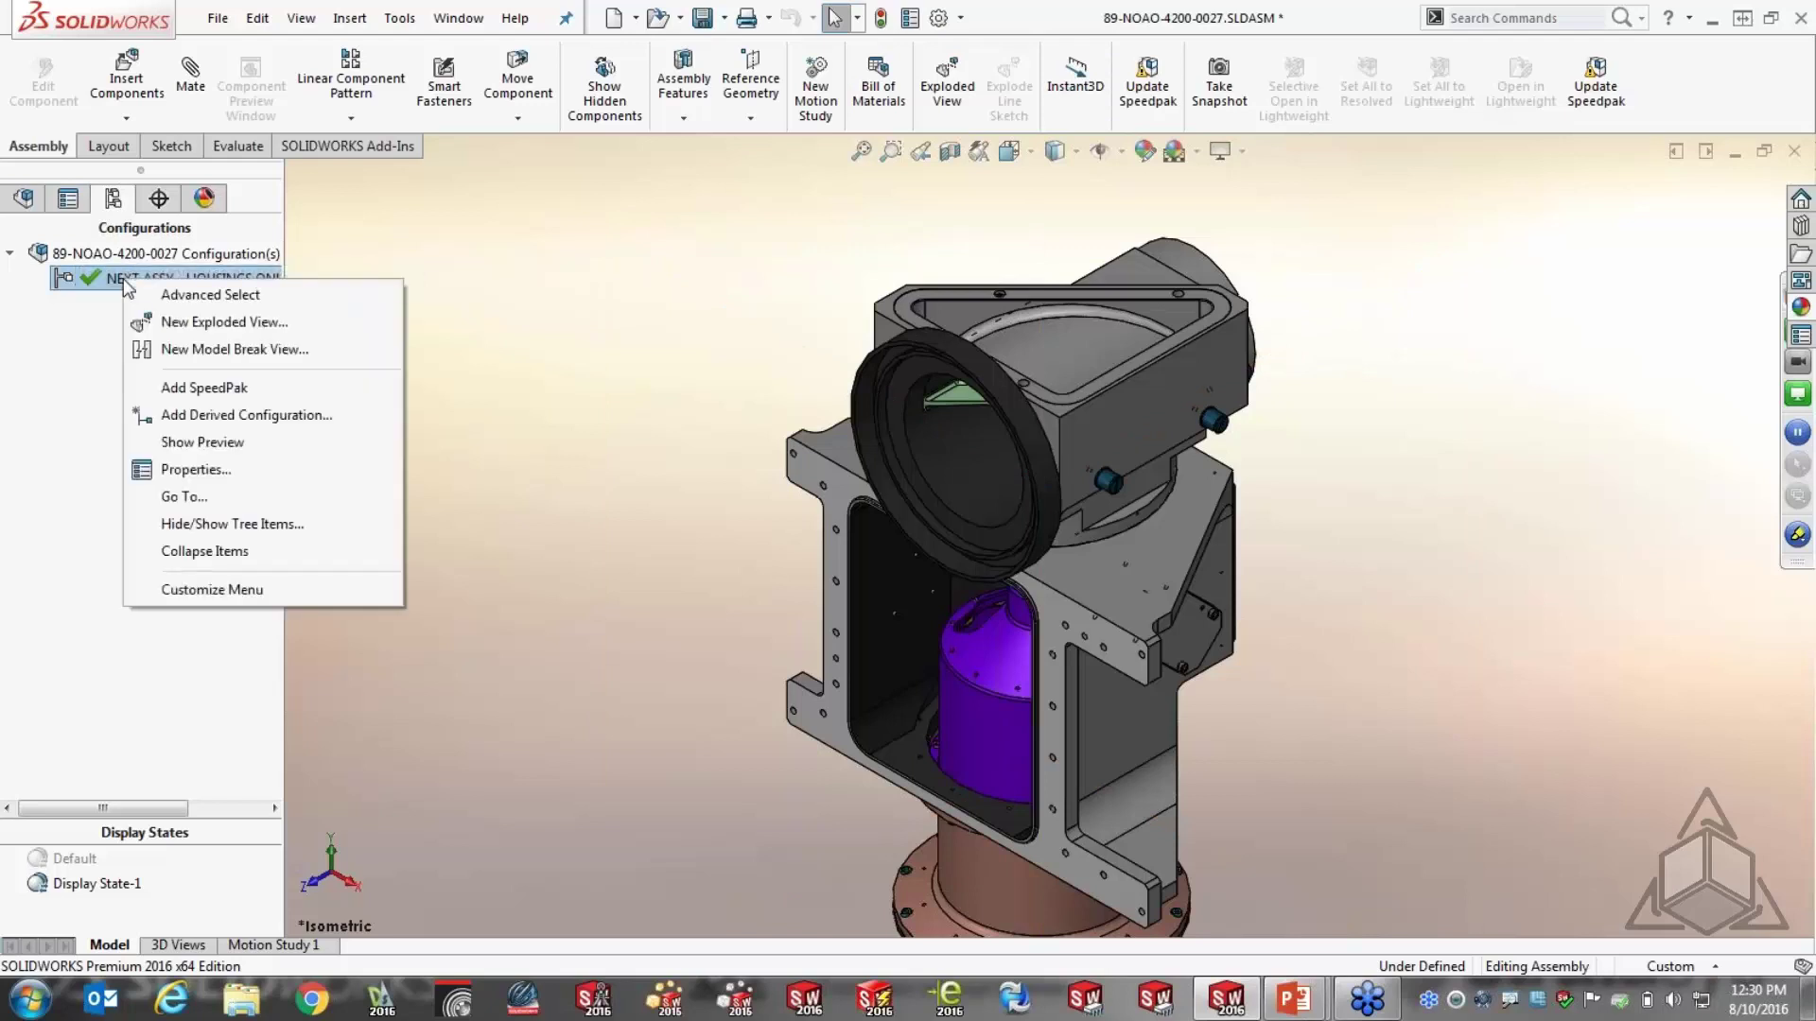
Start a new SpeedPak on NEXT ASSY - HOUSINGS ONLY, including two frame faces and a hole face
click(253, 389)
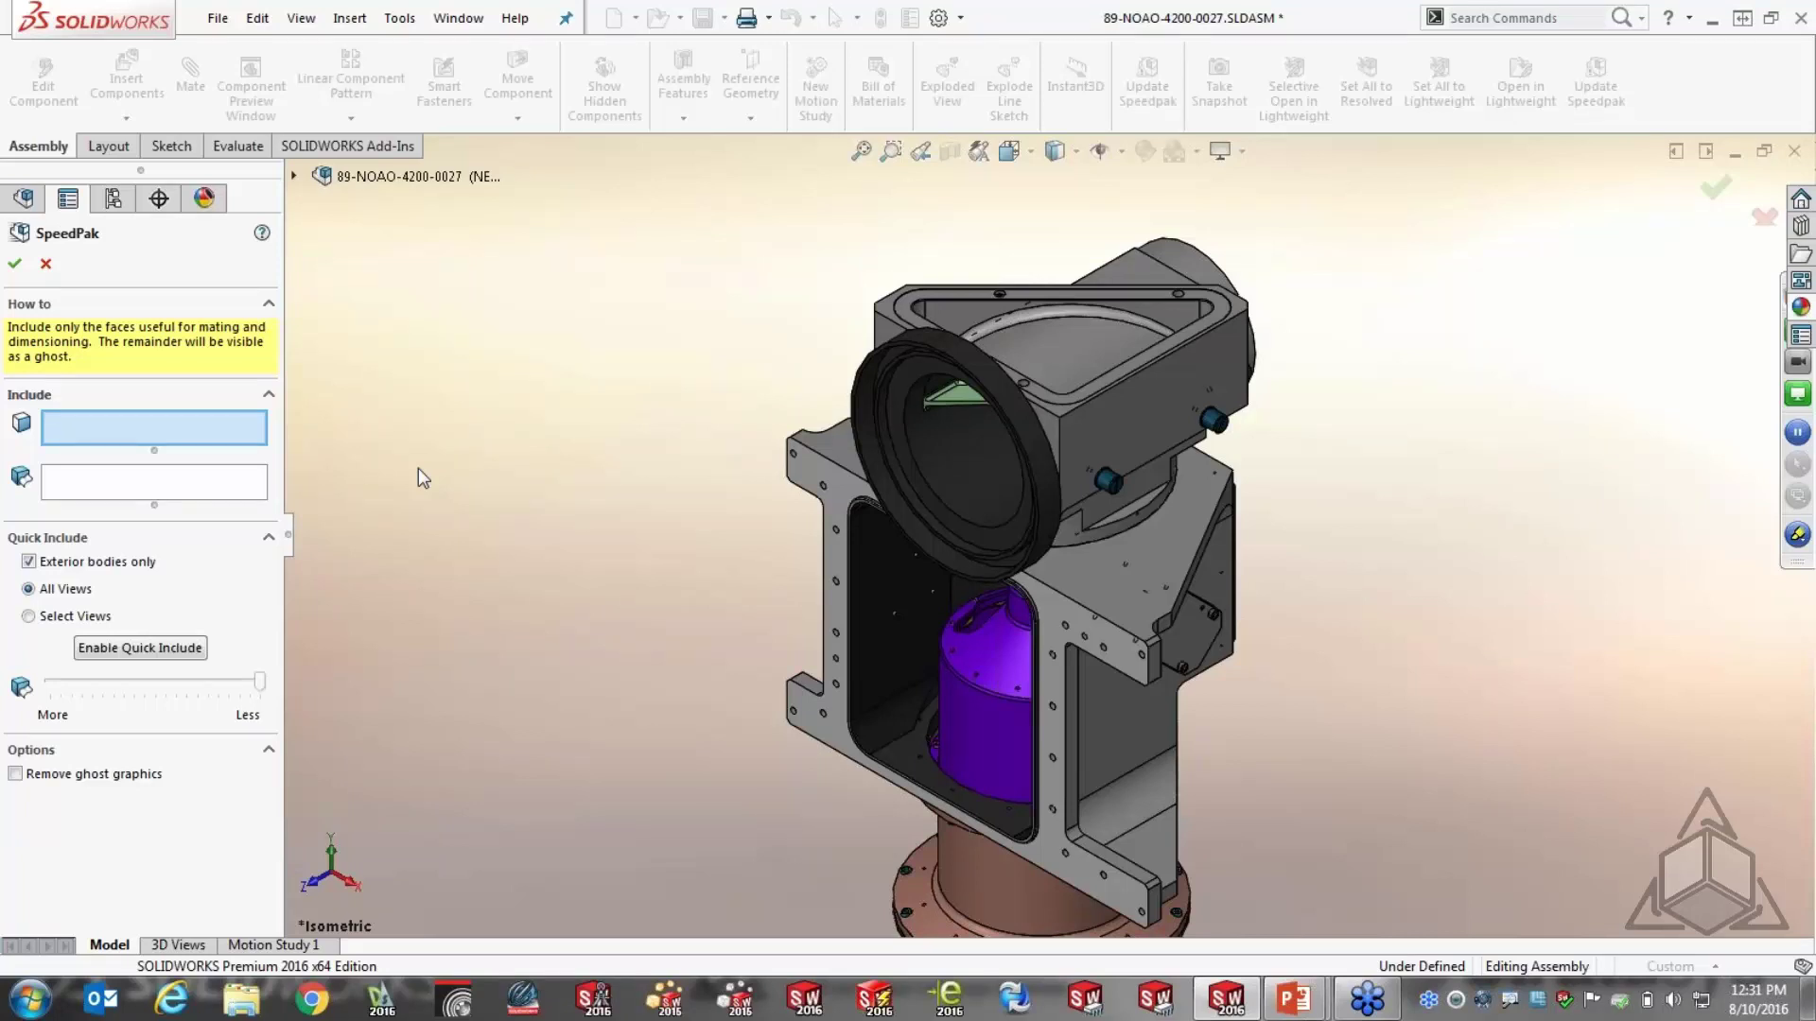
click(1061, 604)
scroll(1150, 658, down, 5)
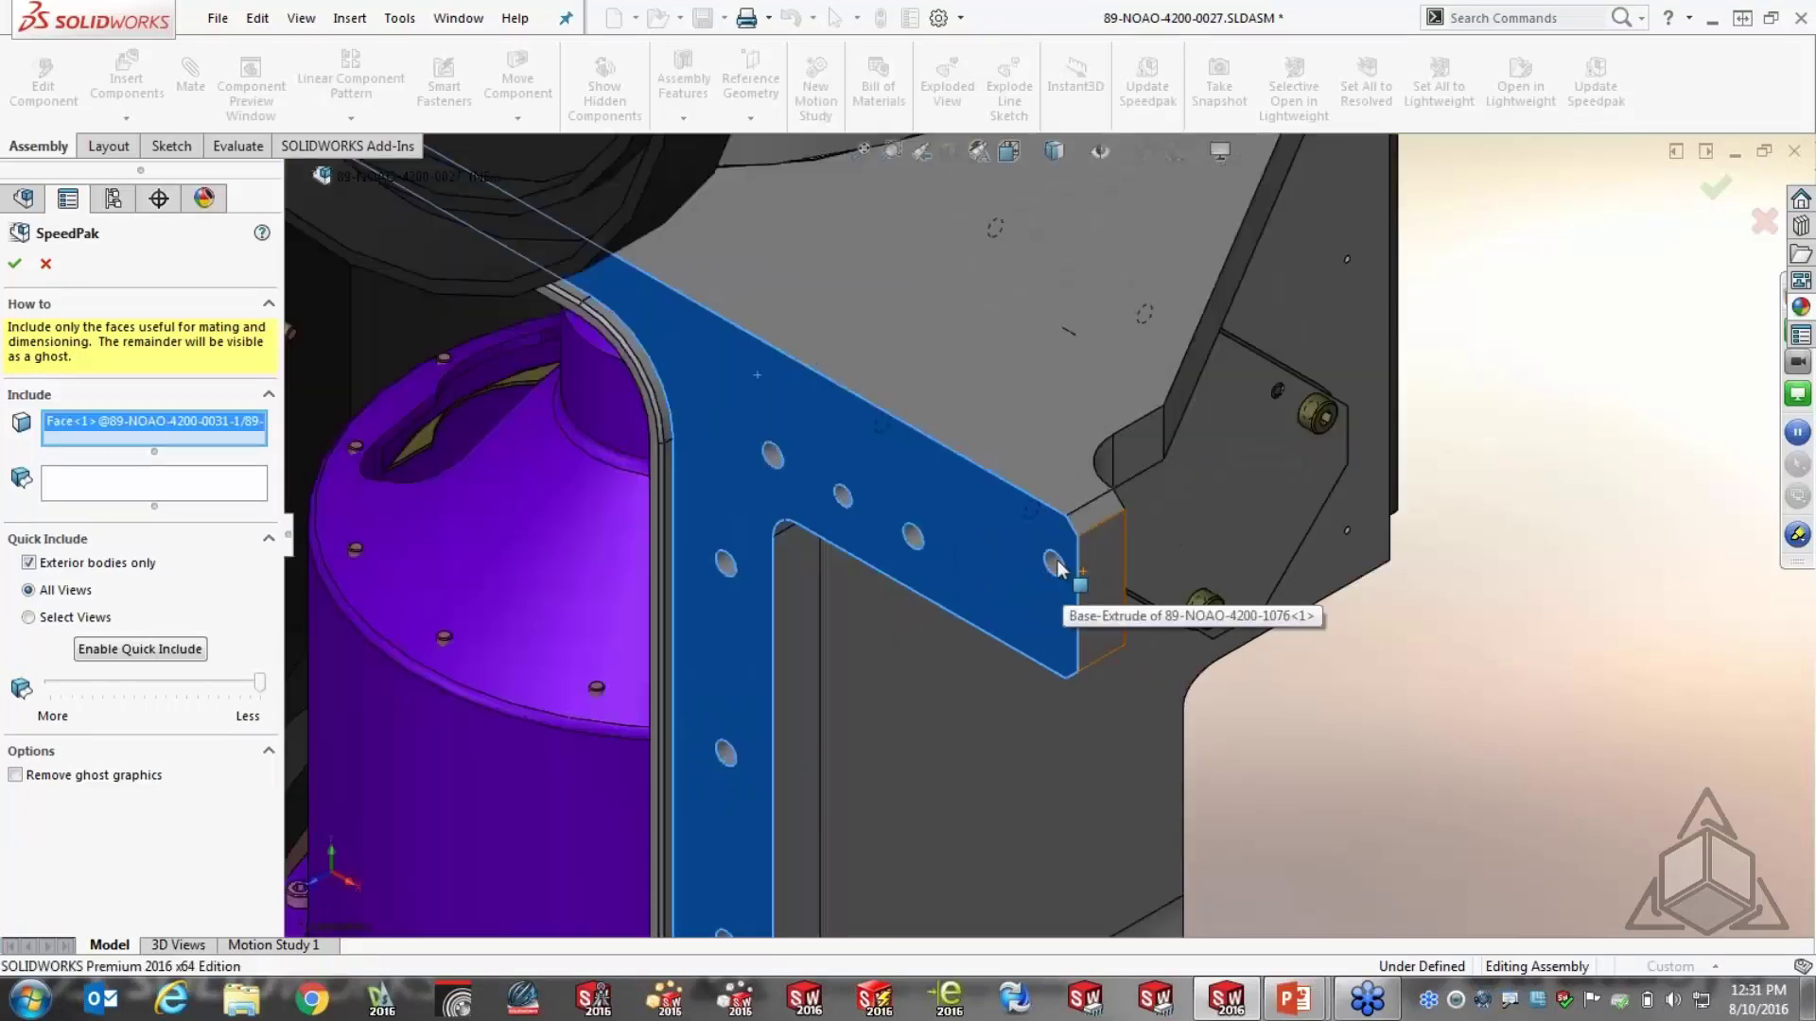
click(1055, 566)
key(f)
scroll(1046, 658, down, 8)
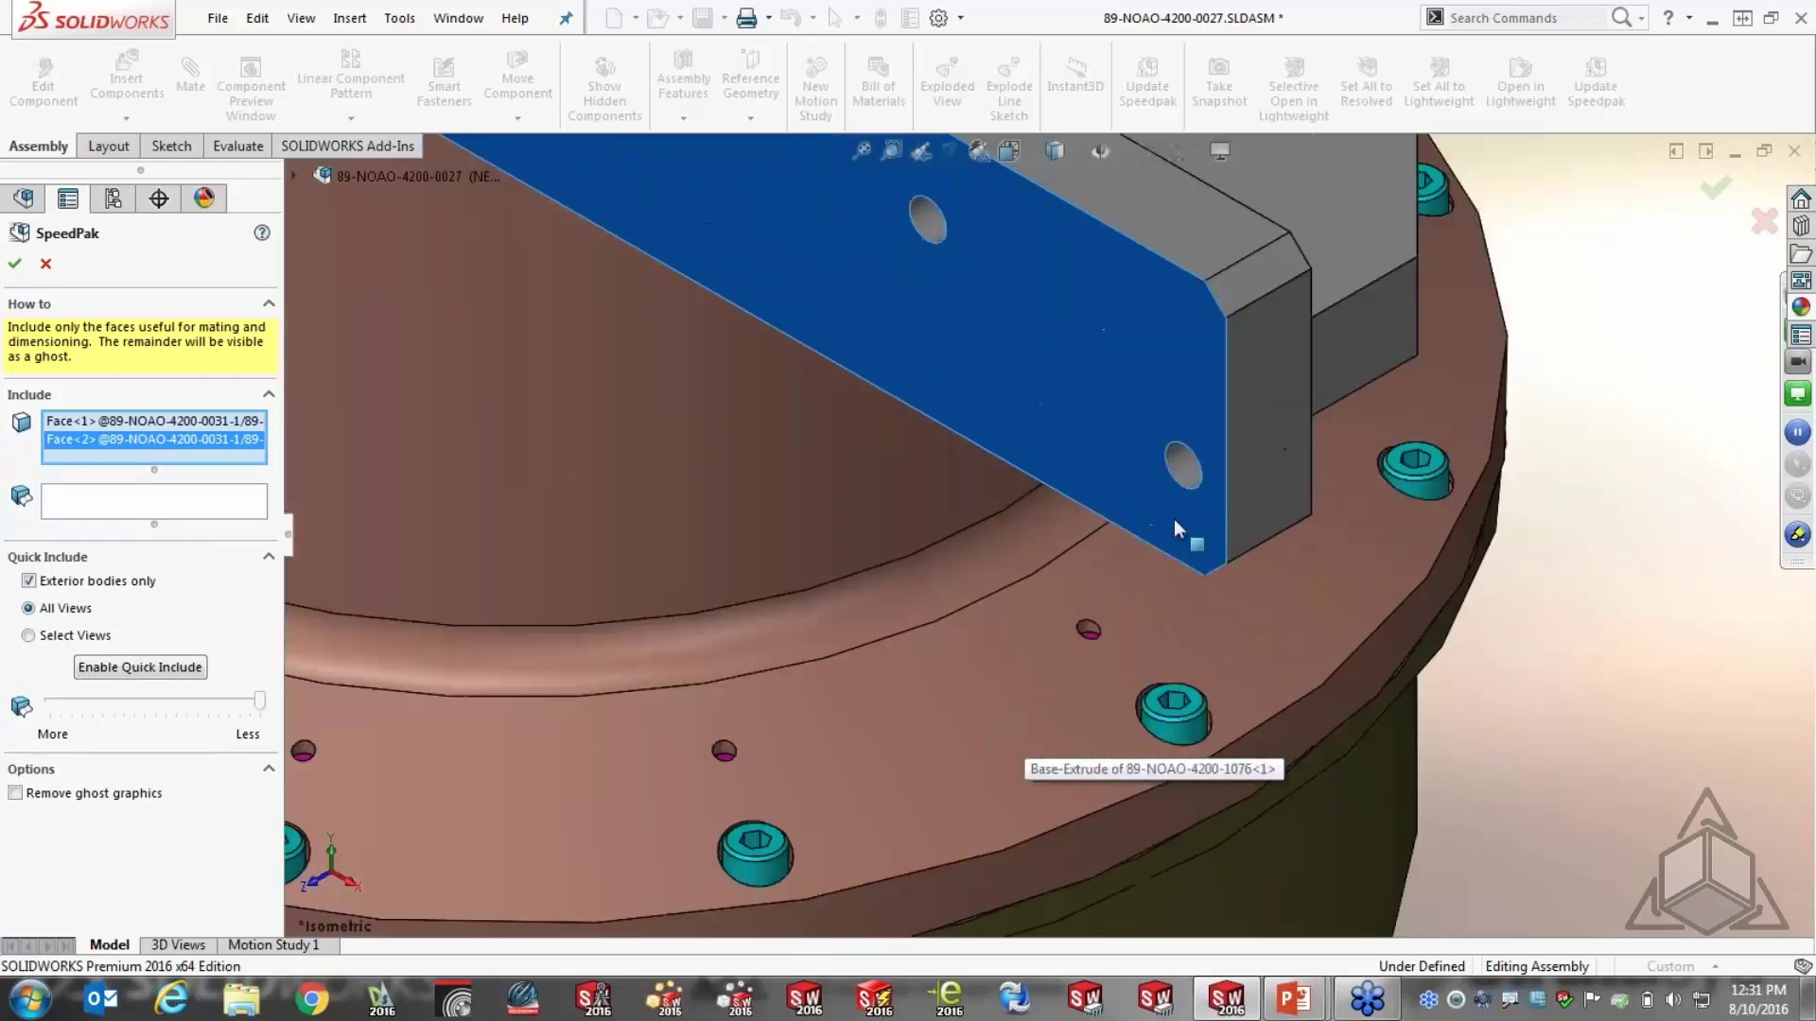
click(1183, 473)
Include a second hole face and a fifth face, then confirm the five-face SpeedPak
scroll(753, 355, up, 10)
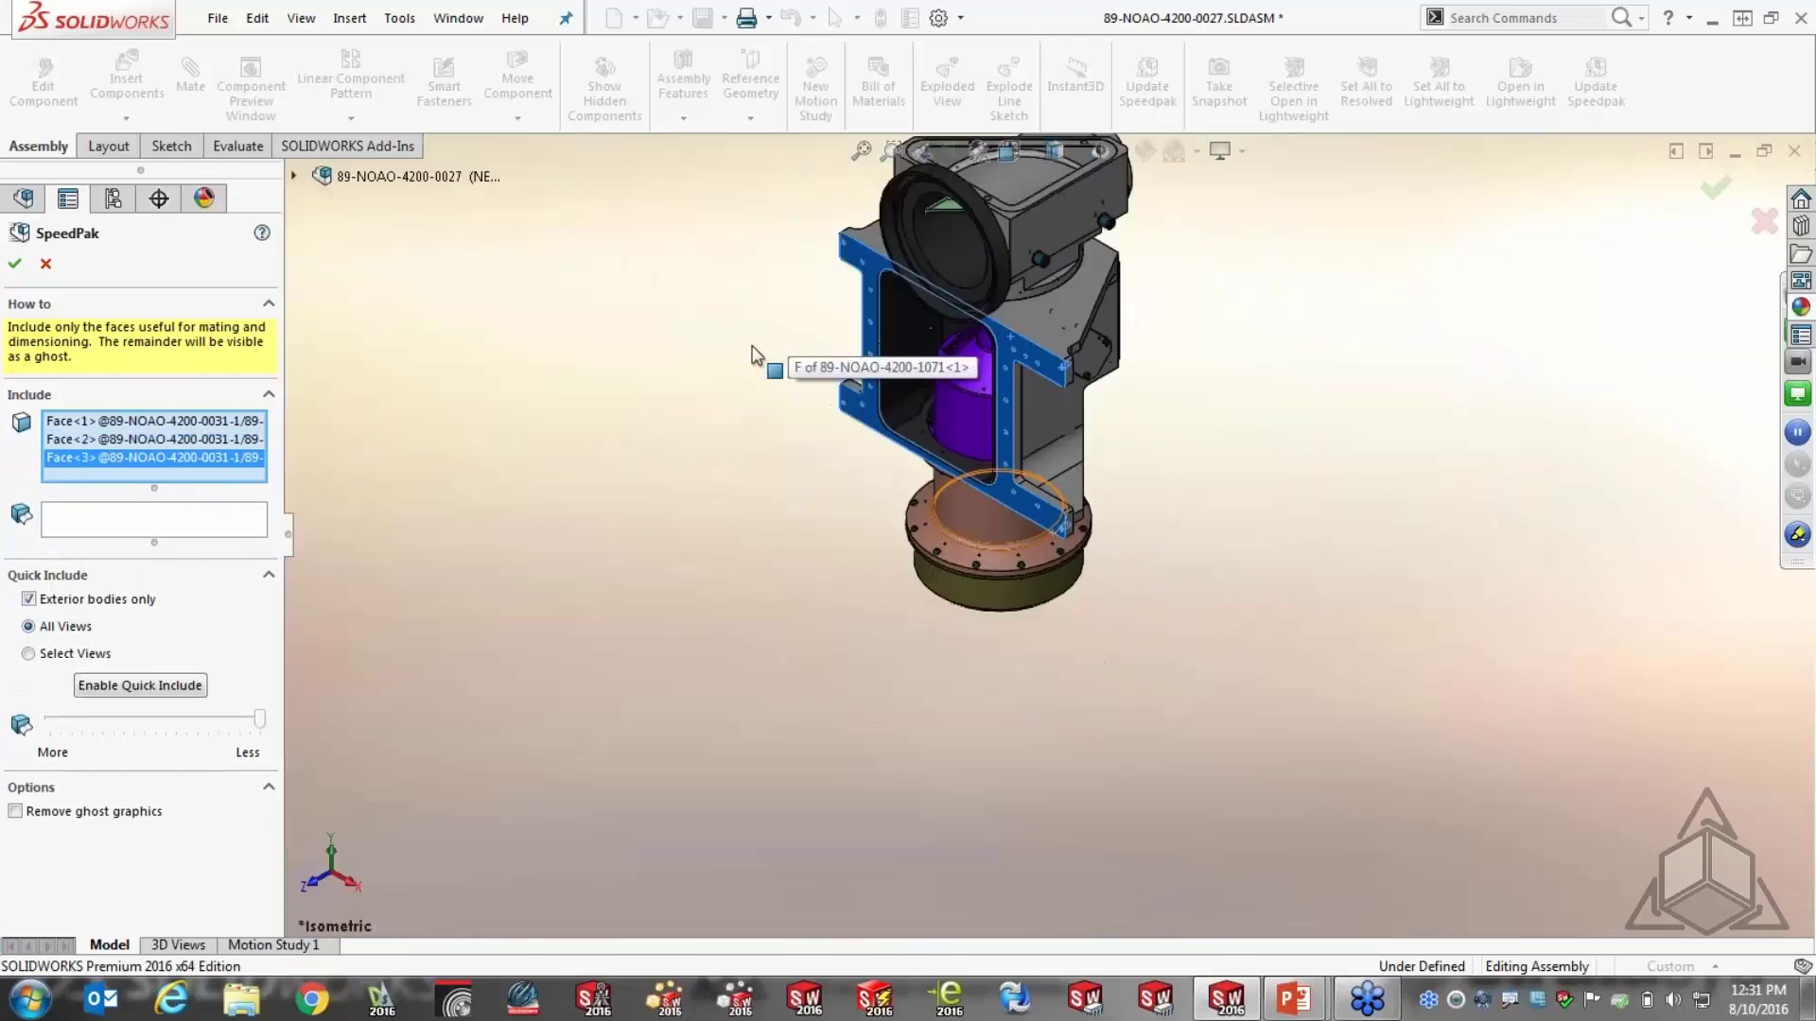
scroll(1026, 529, down, 10)
click(1048, 543)
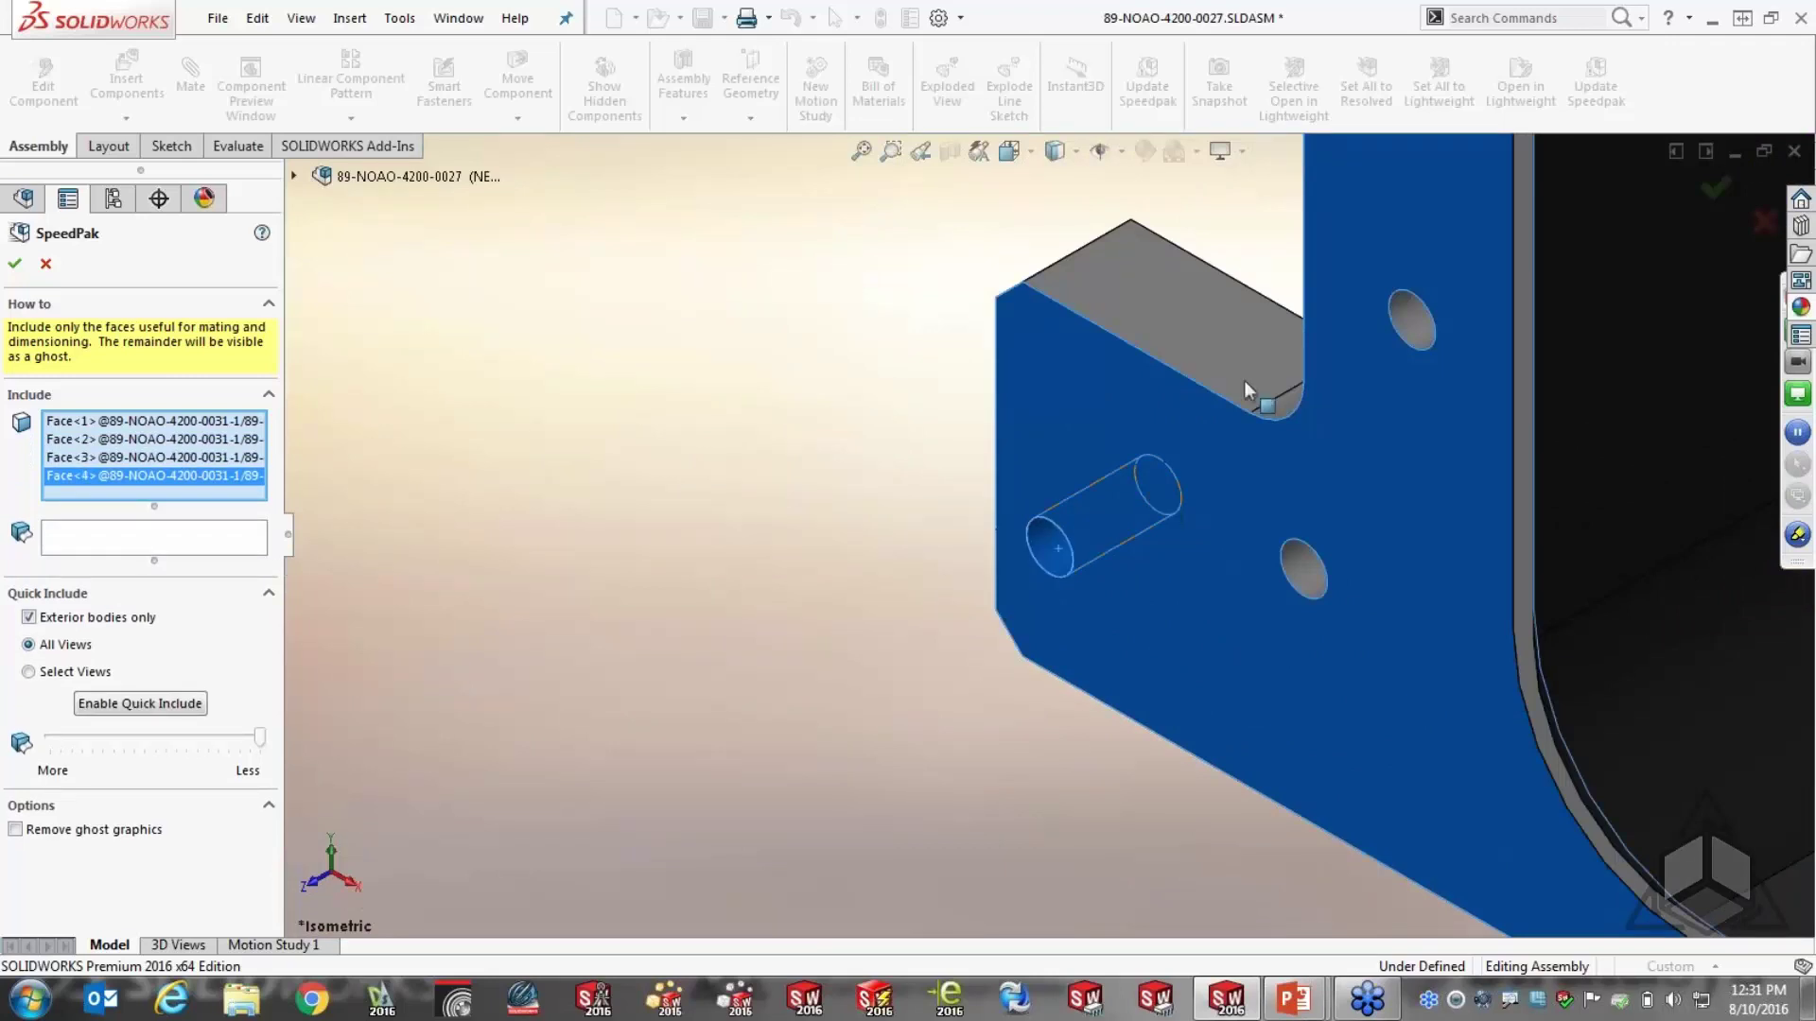
scroll(1244, 381, up, 10)
scroll(1053, 276, down, 10)
click(1023, 240)
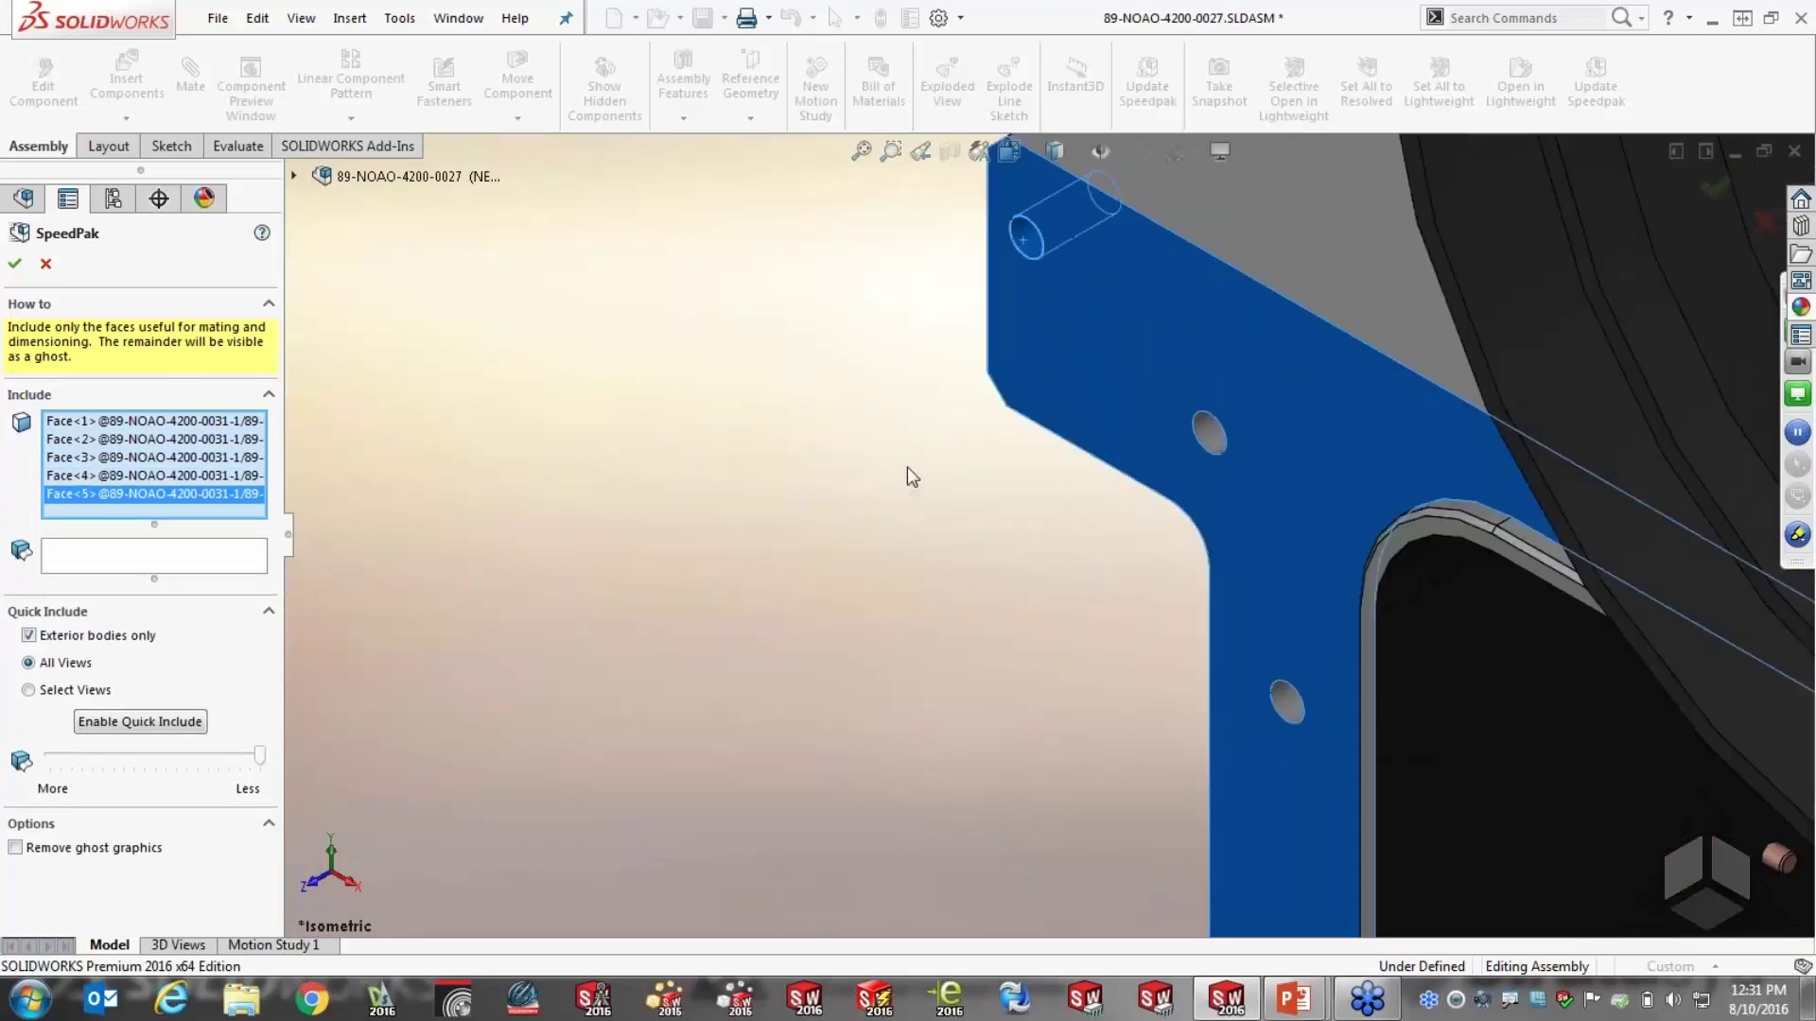
scroll(1005, 628, up, 10)
scroll(1339, 753, down, 4)
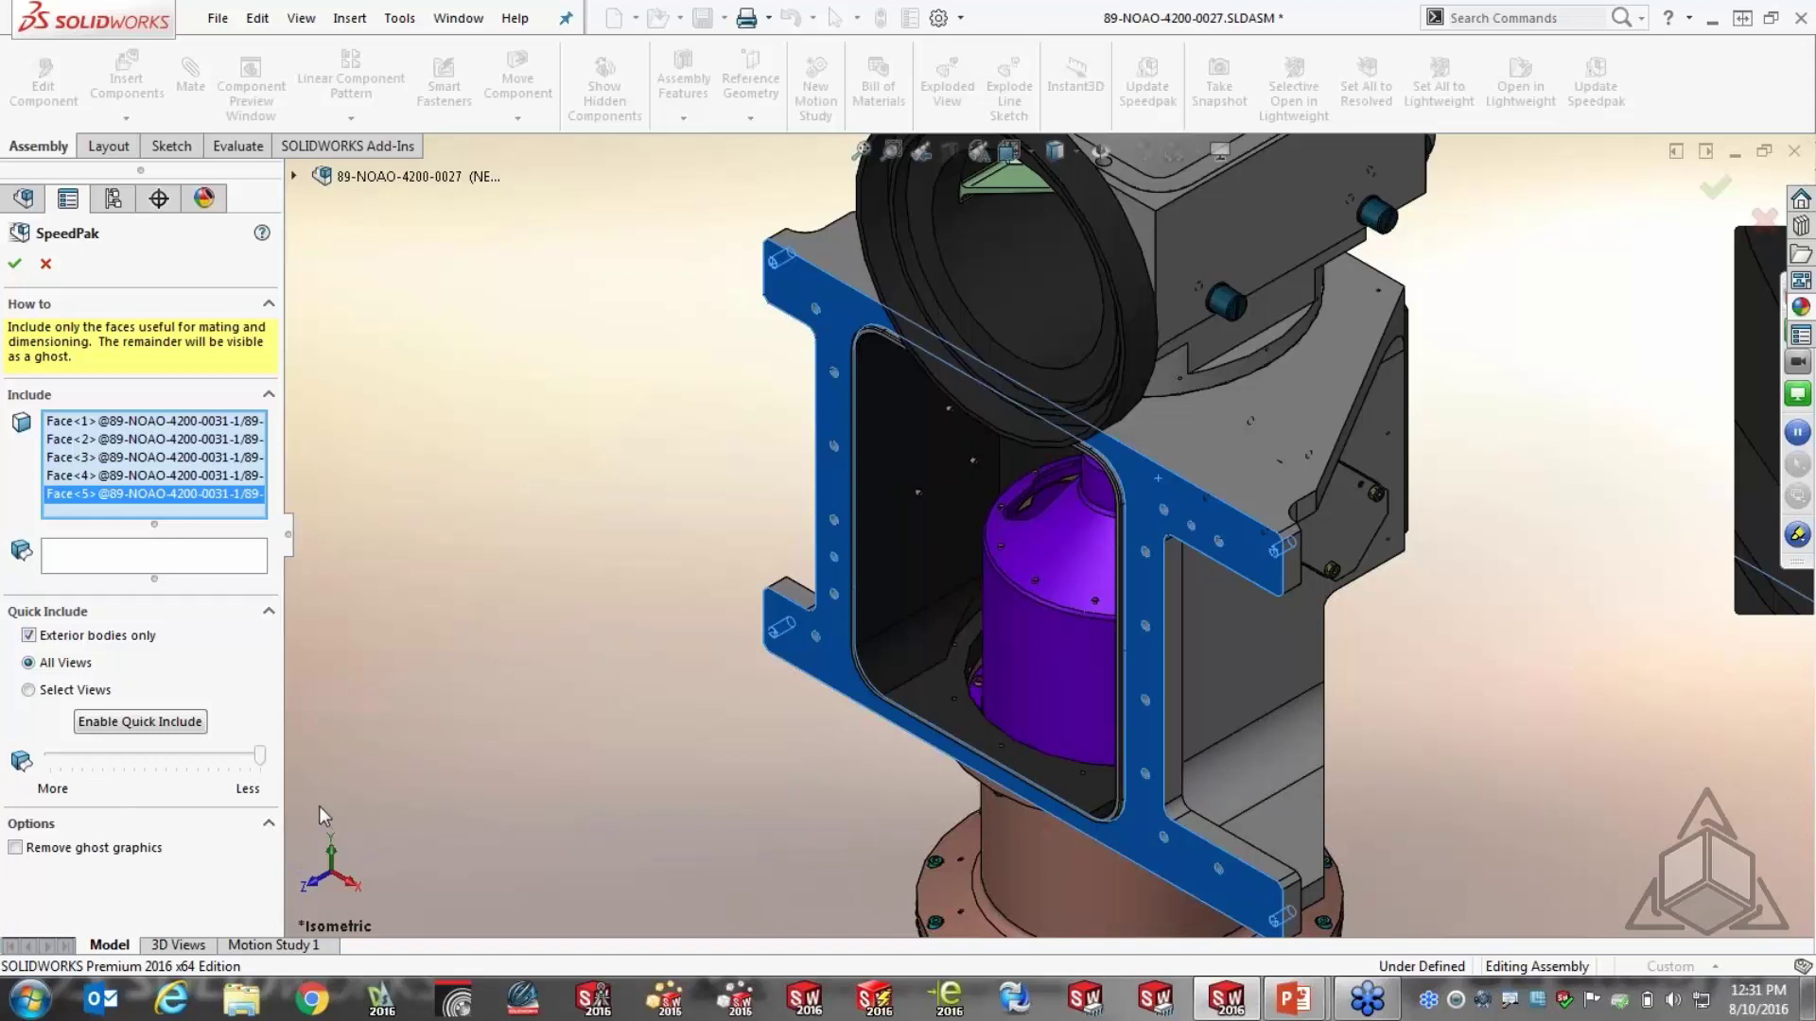
click(15, 263)
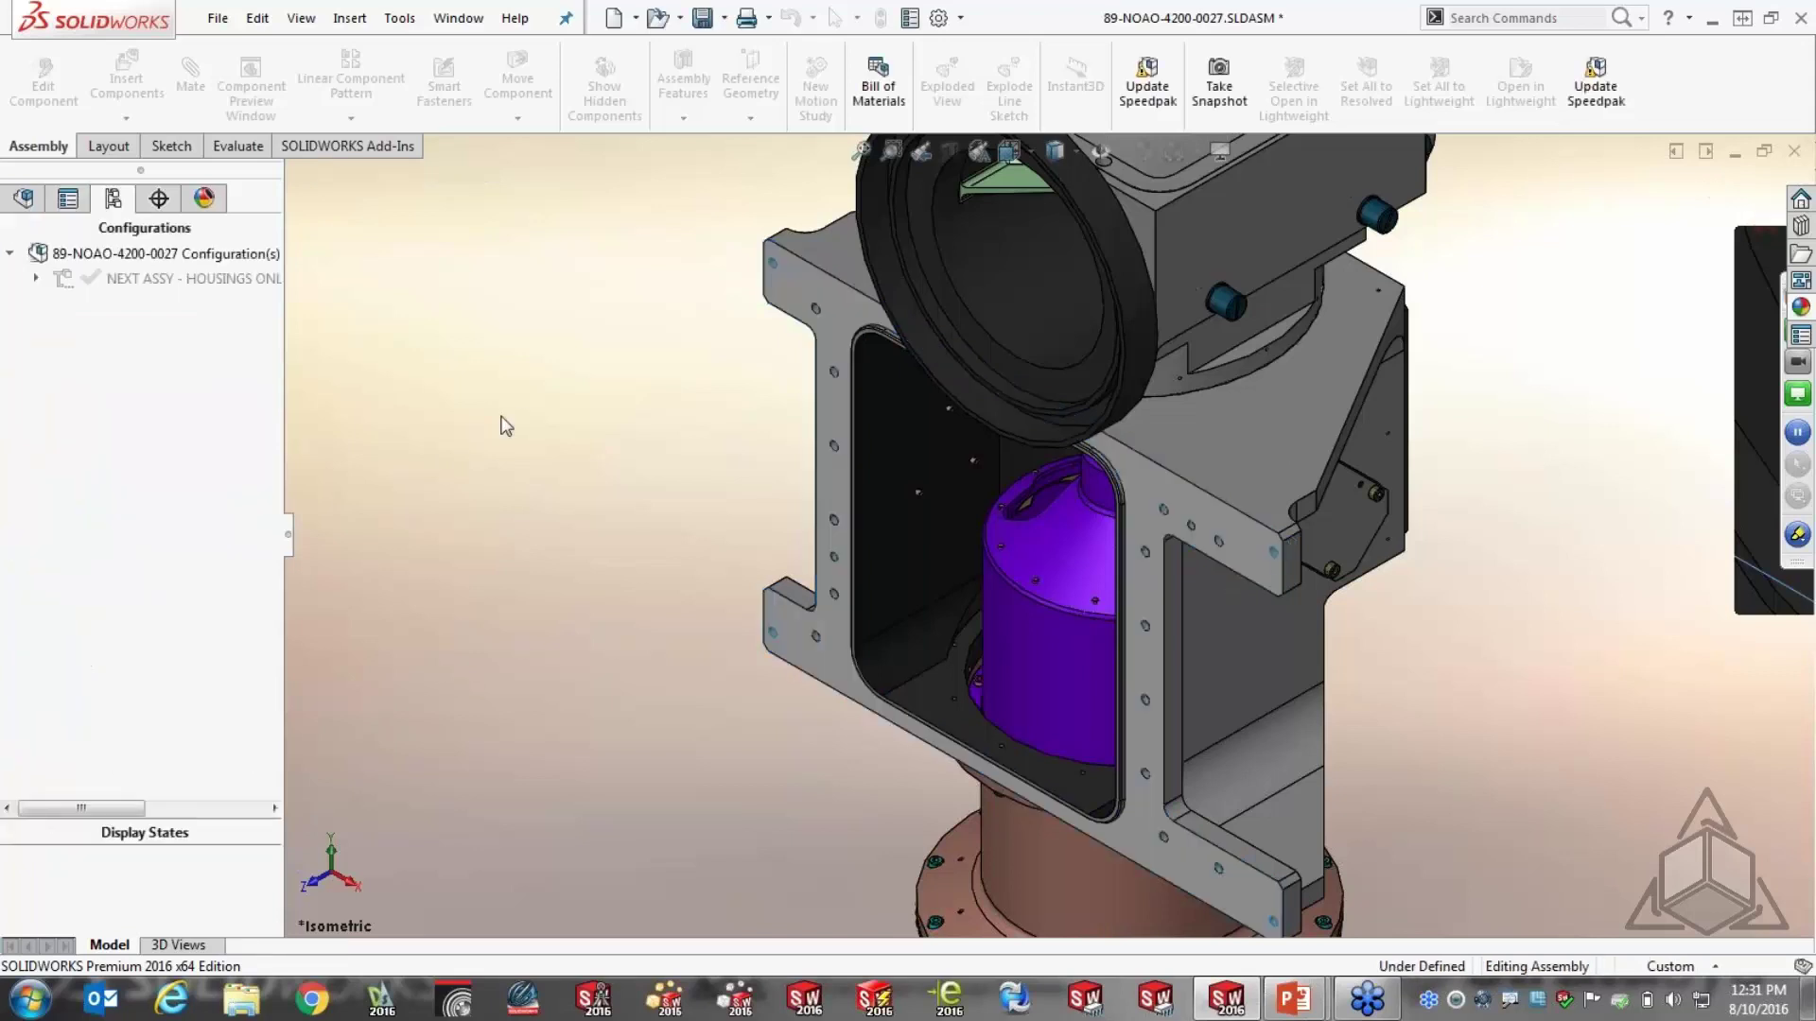
Activate the new speedpak configuration under NEXT ASSY - HOUSINGS ONLY
click(35, 280)
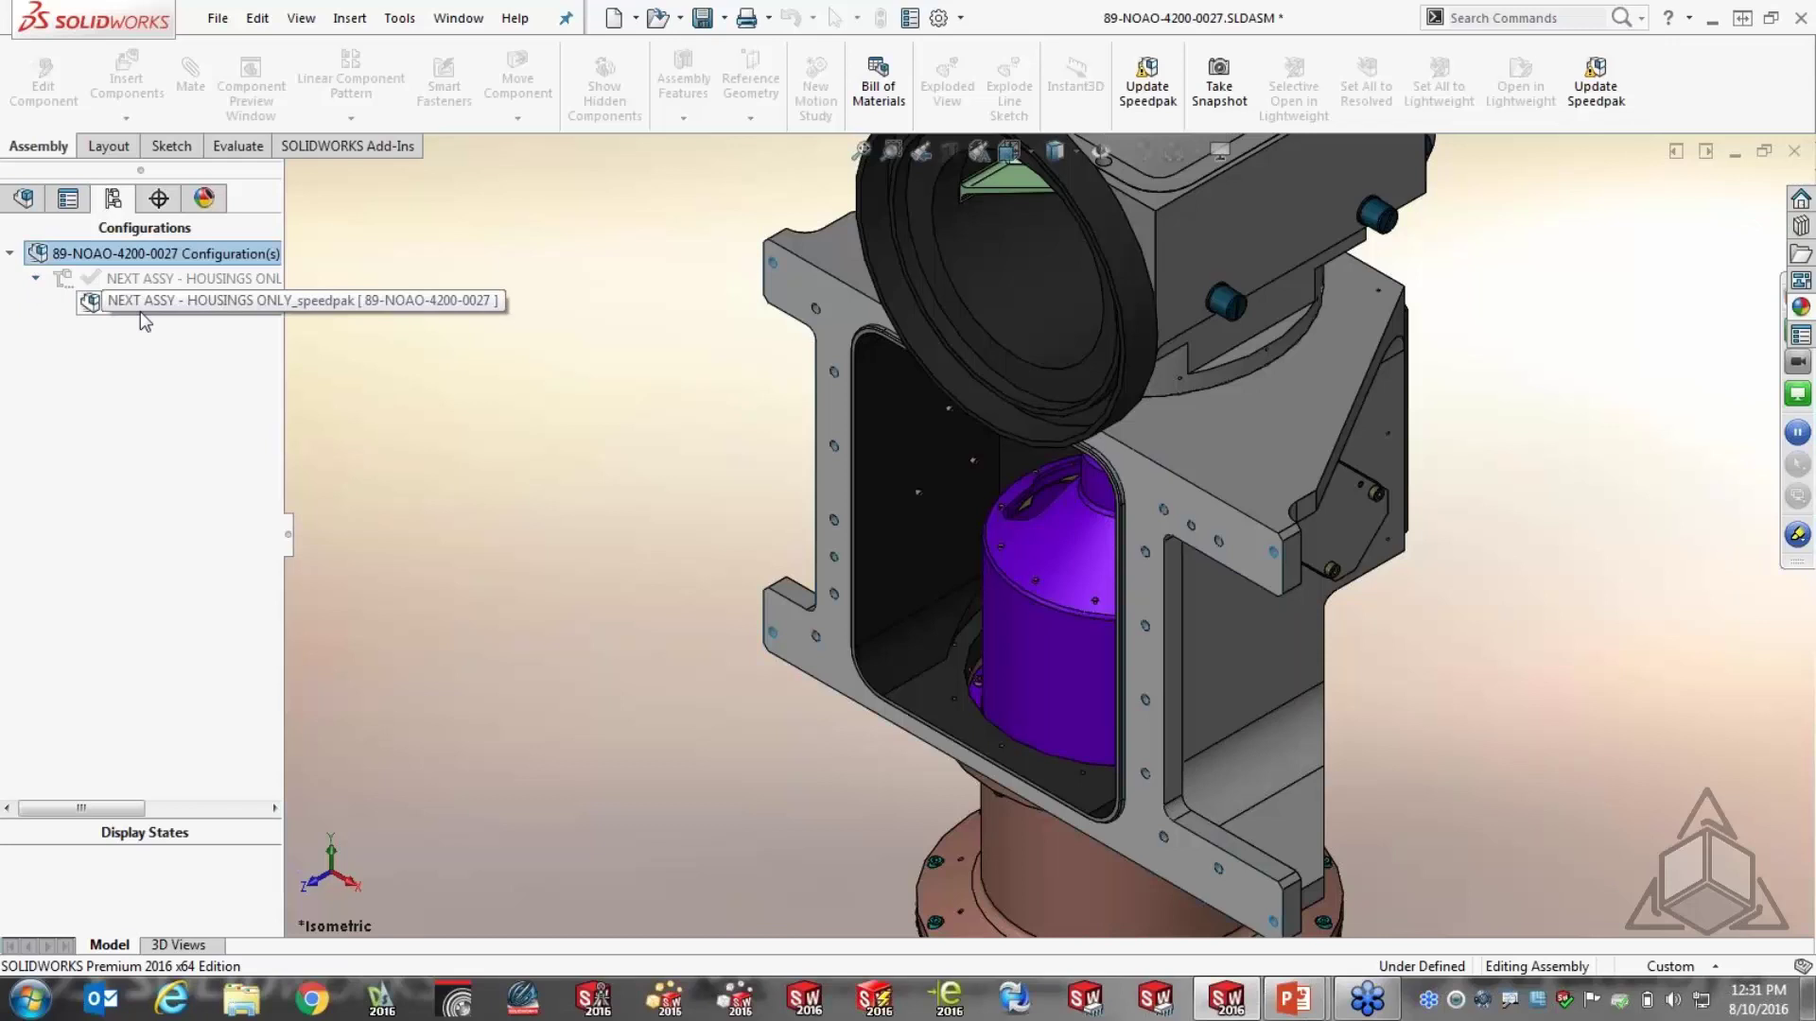
double_click(140, 311)
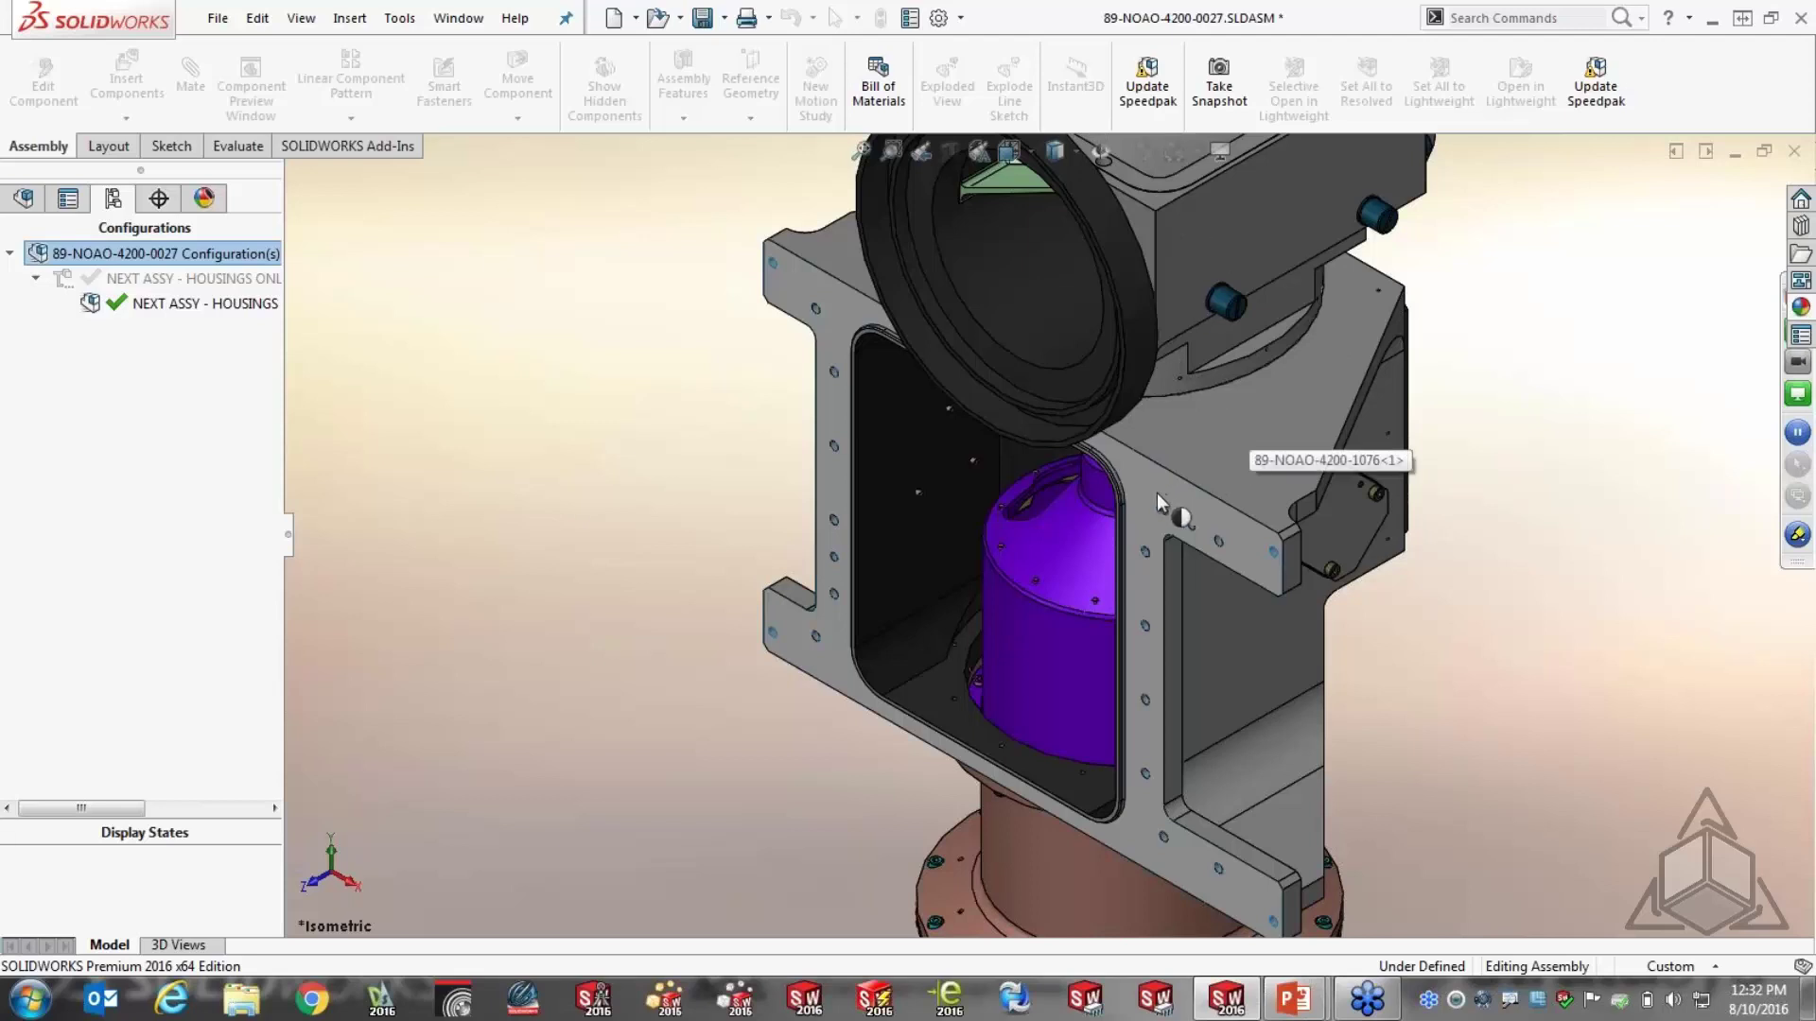
right_click(951, 515)
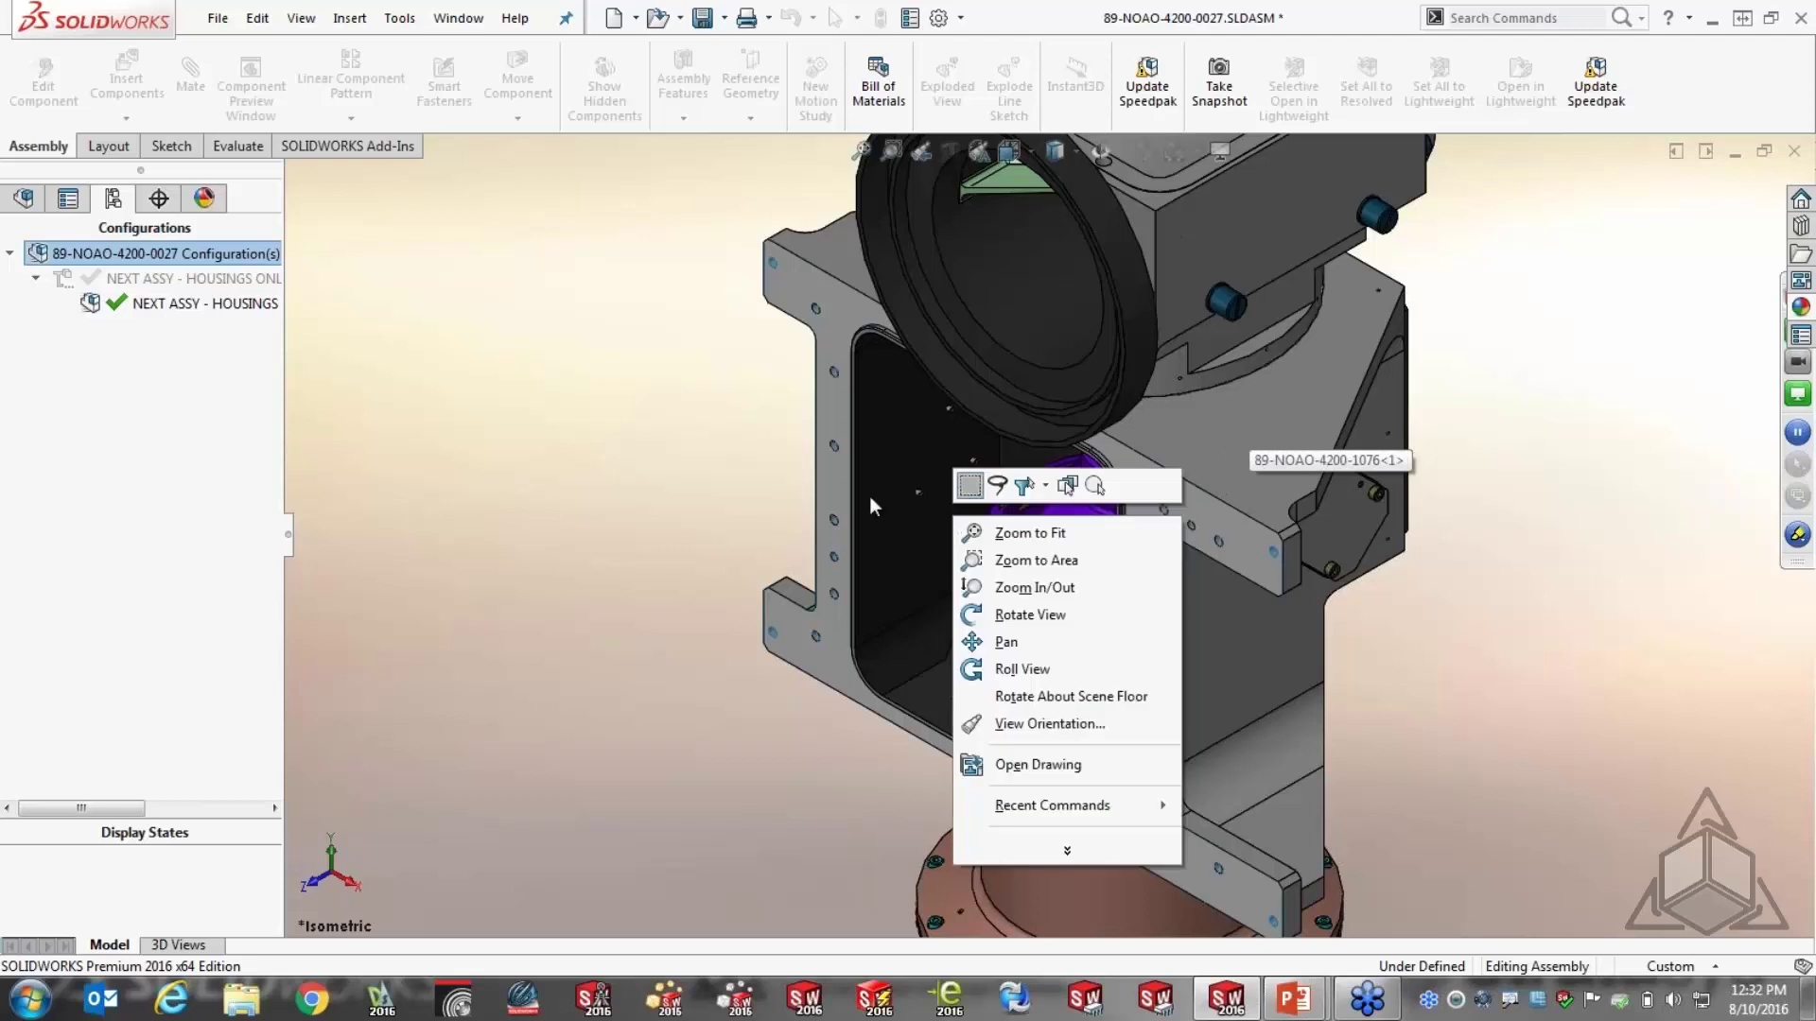
click(860, 497)
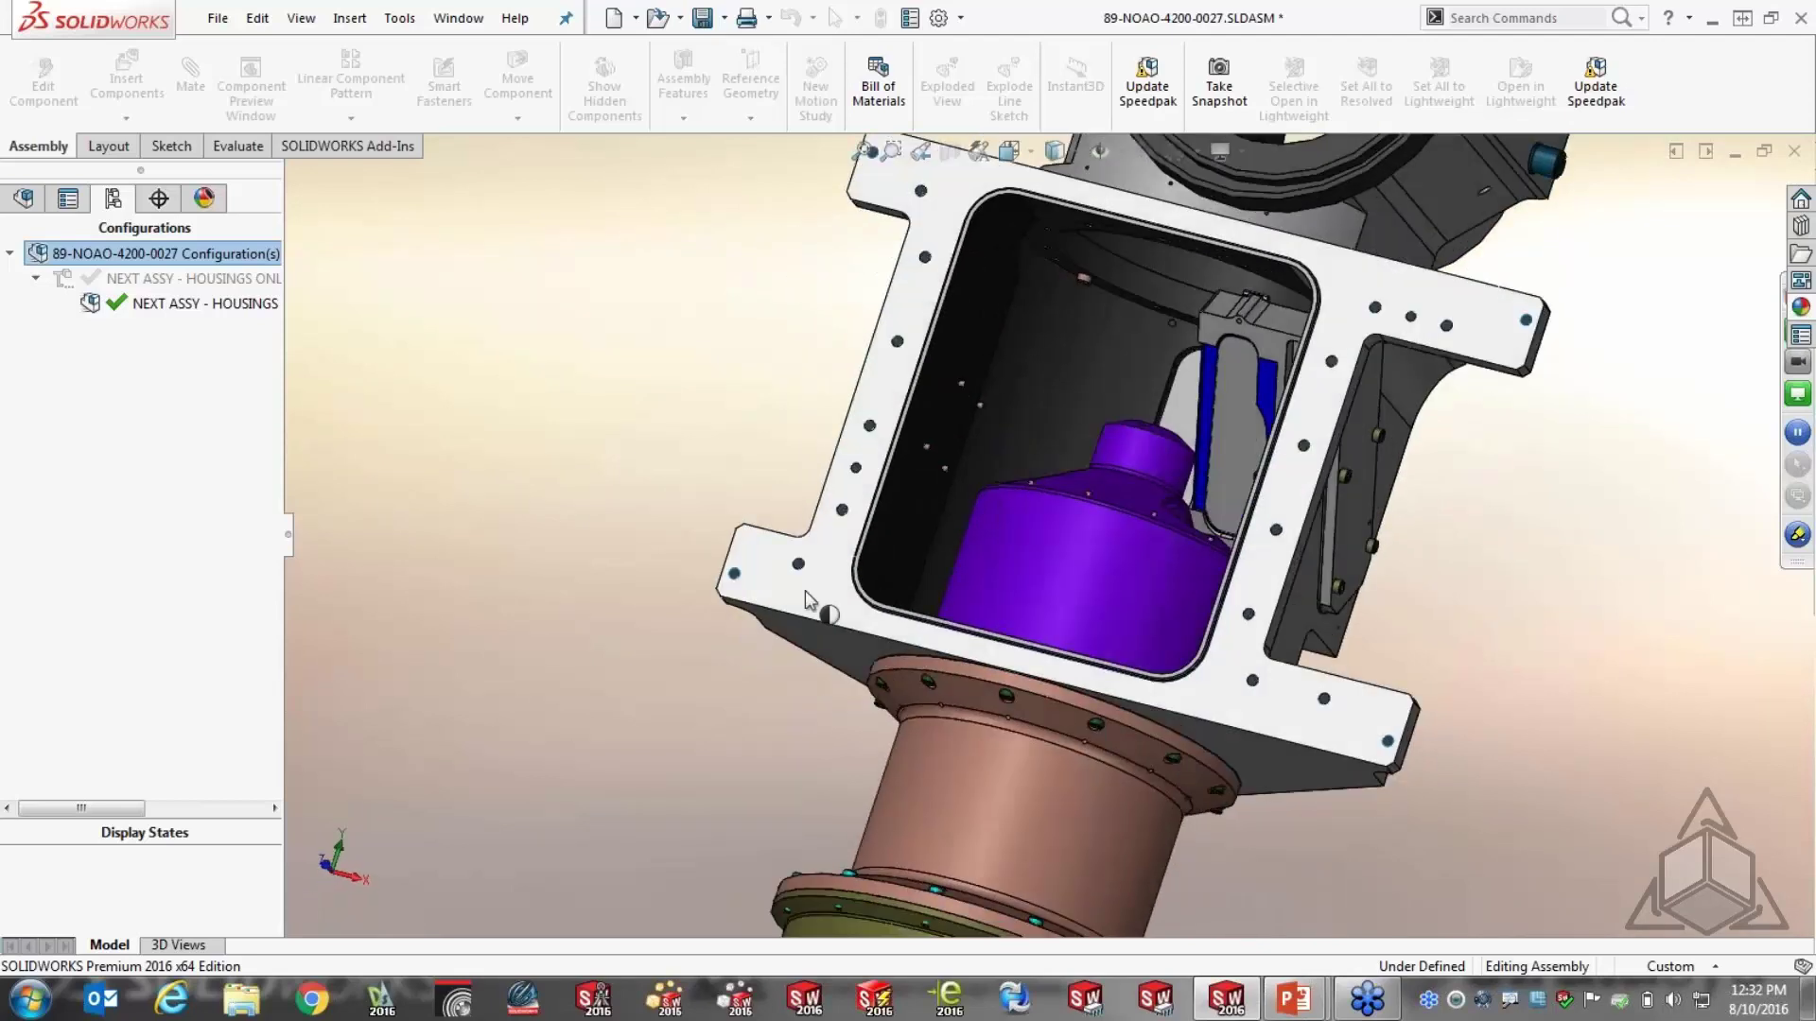
Reopen the SpeedPak face selection for editing and orbit the housing slightly
right_click(91, 304)
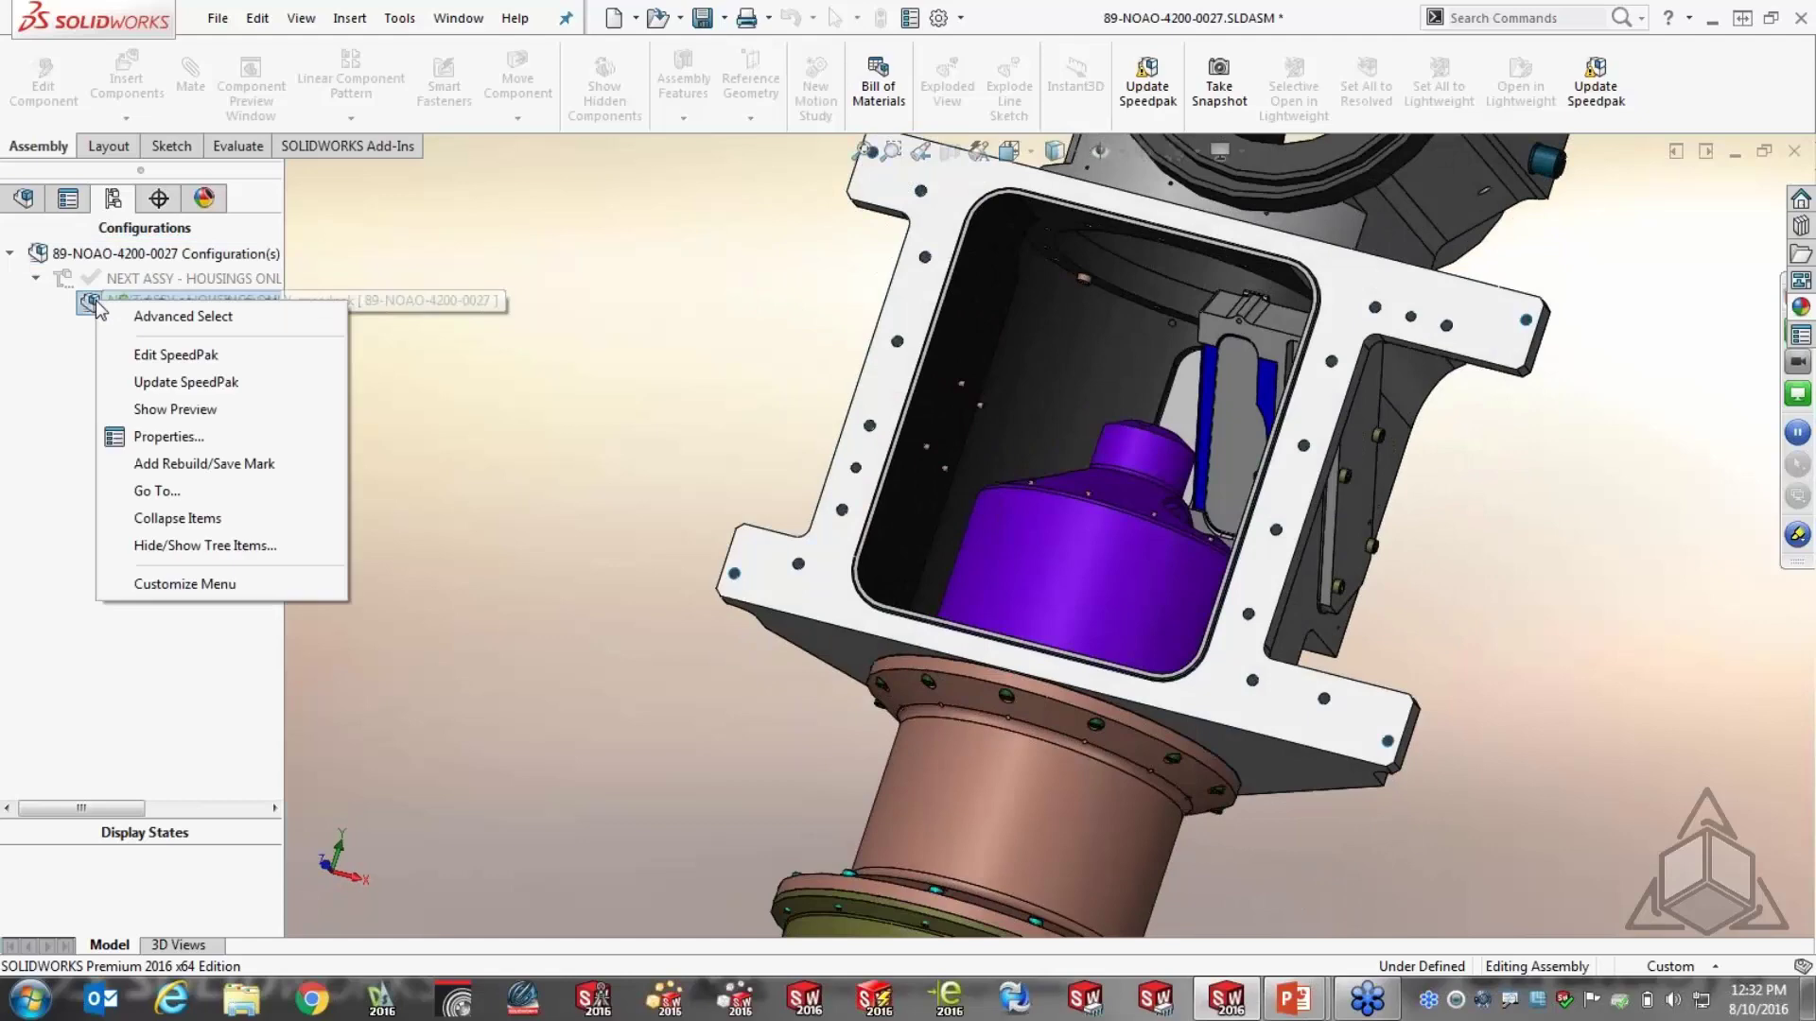
click(176, 355)
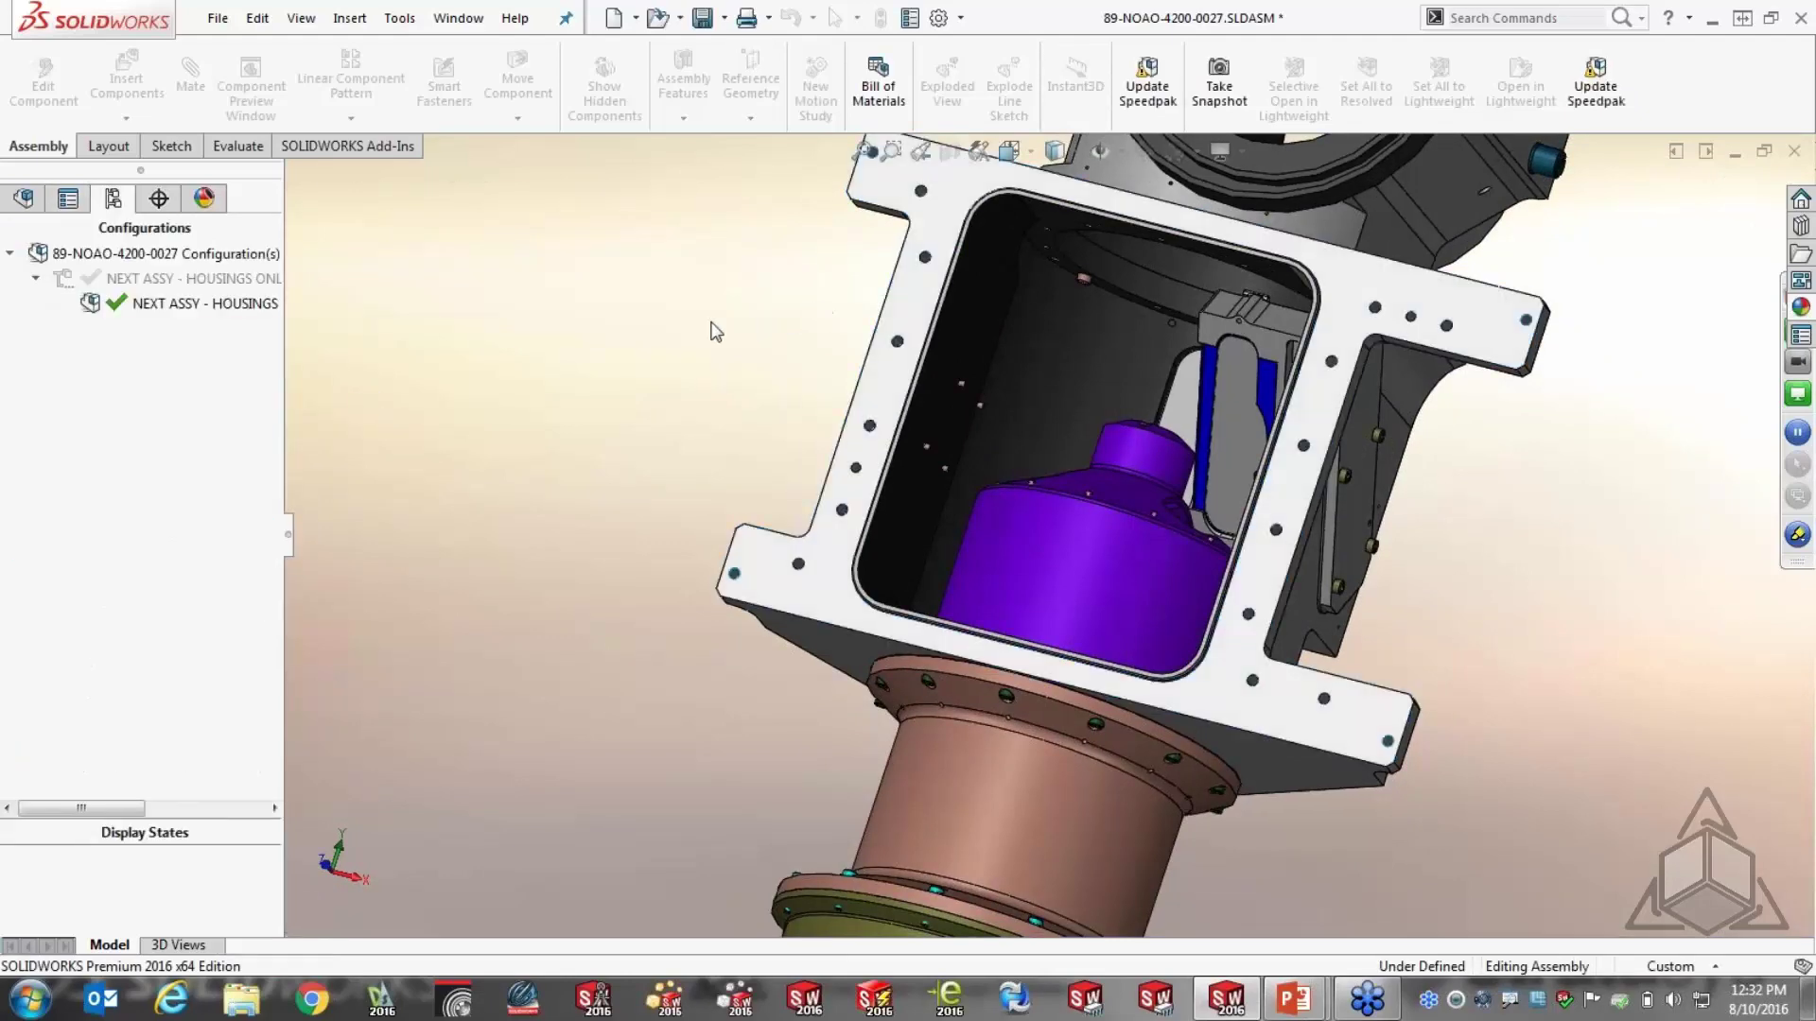
middle_drag(1140, 352, 1229, 407)
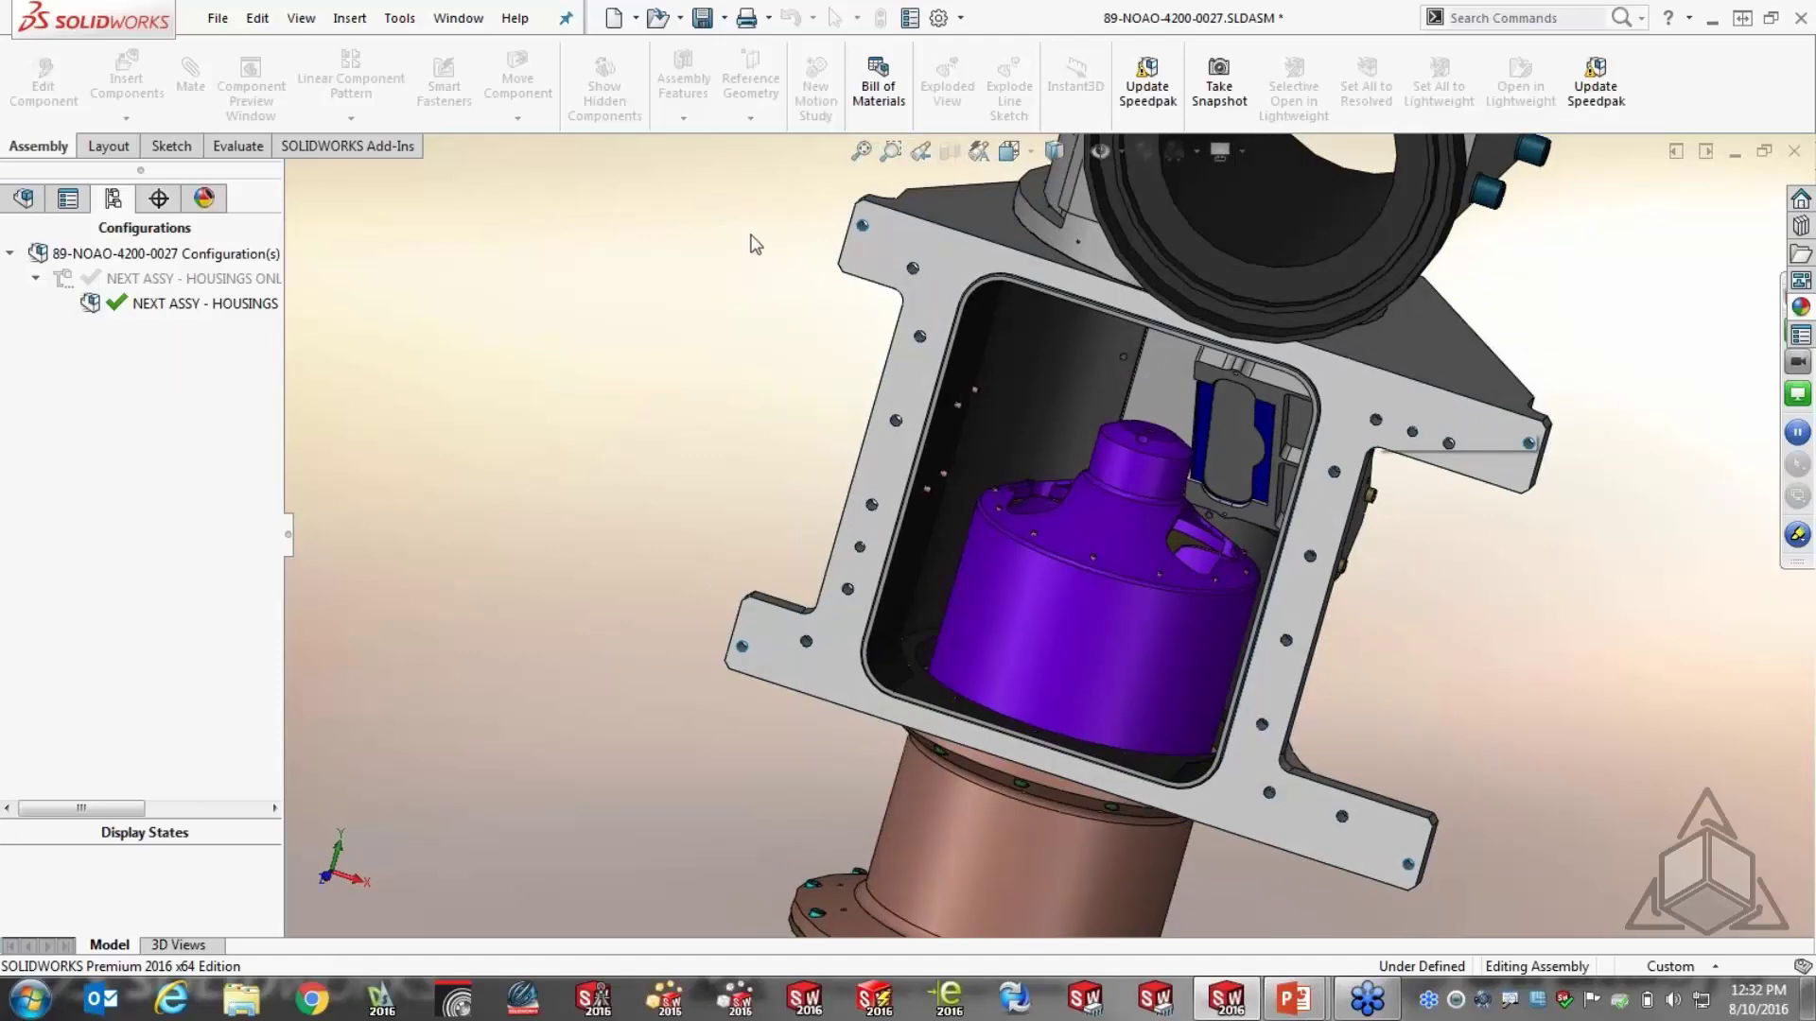
Search System Options for 'speedp' and enable Display SpeedPak graphics circle
click(960, 19)
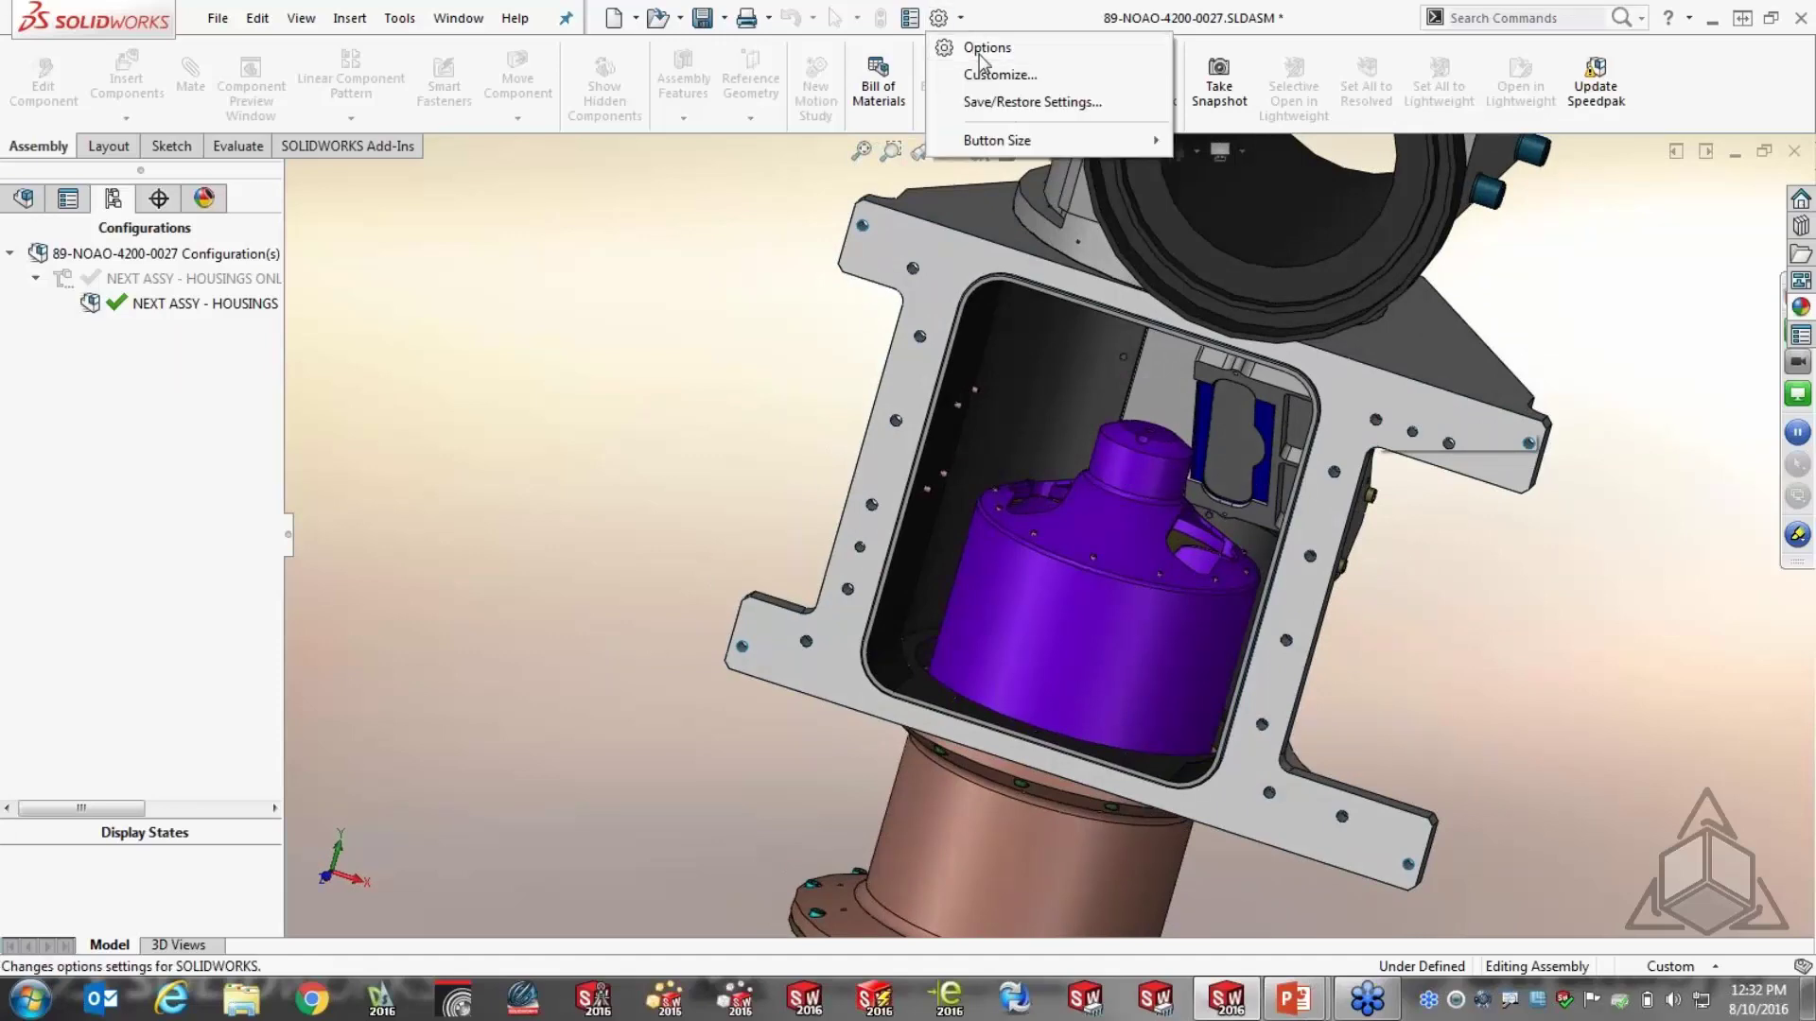
click(983, 50)
click(1144, 149)
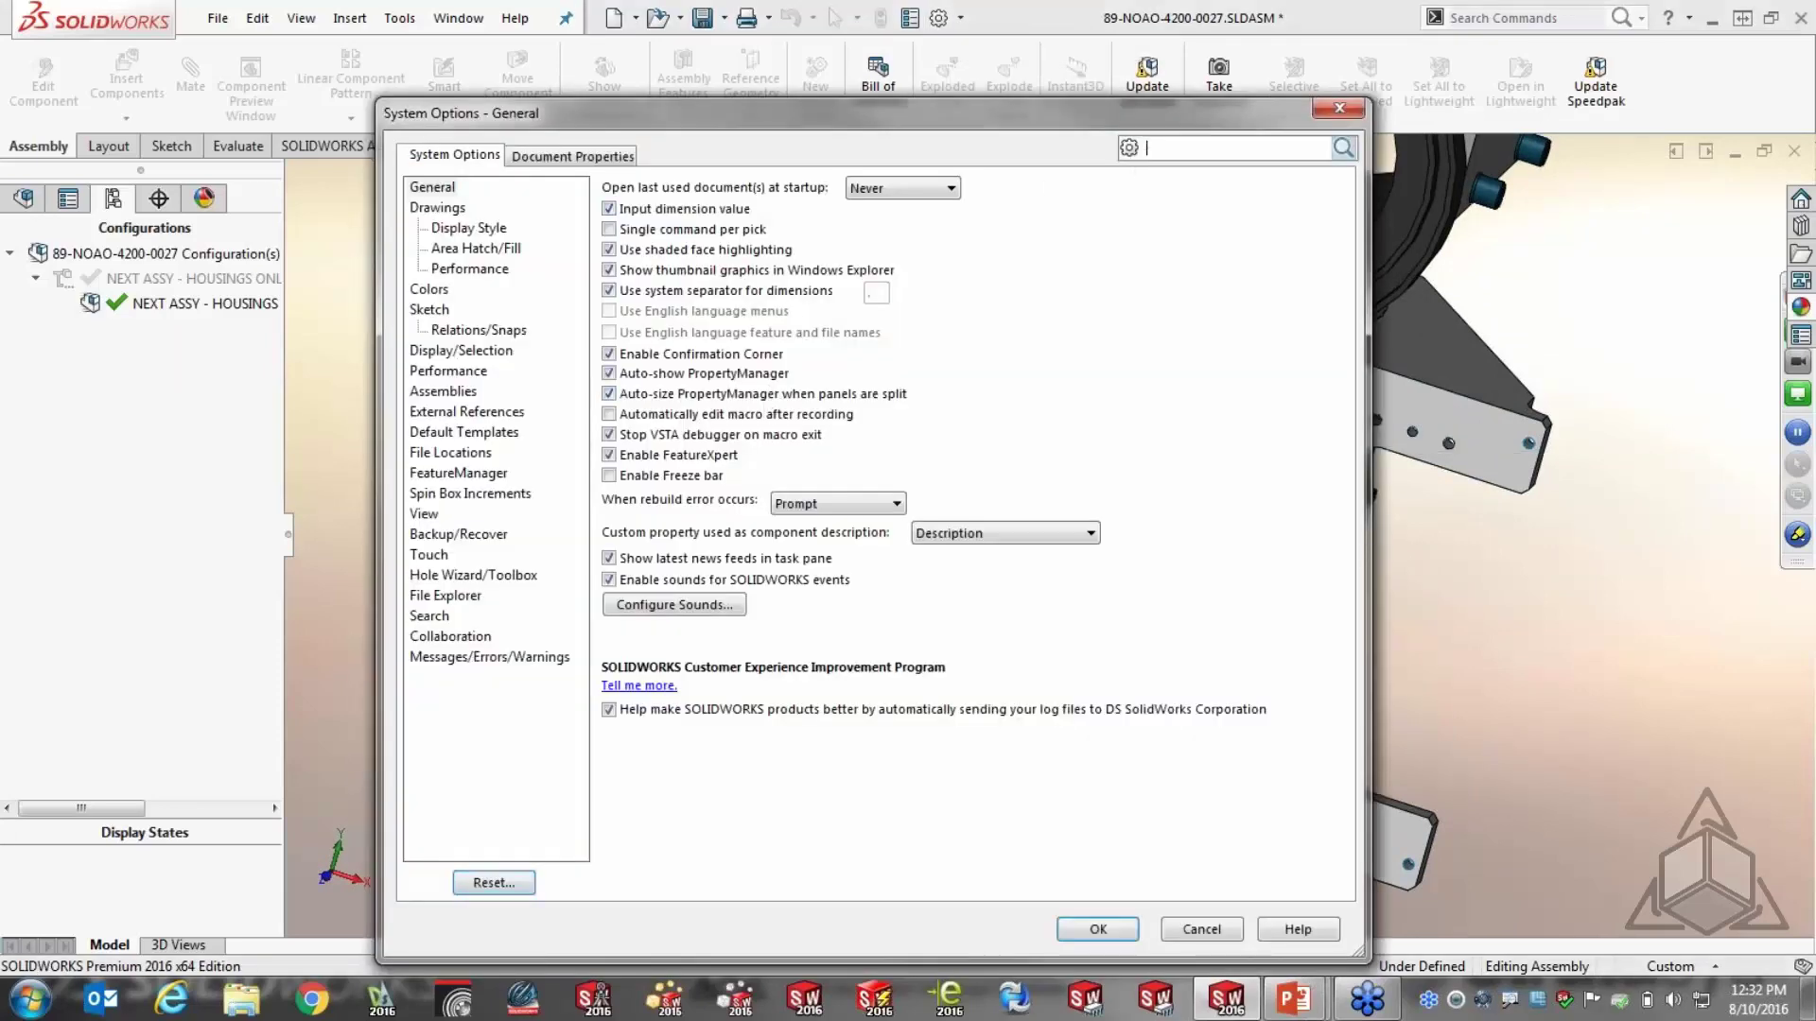
text(speedpa)
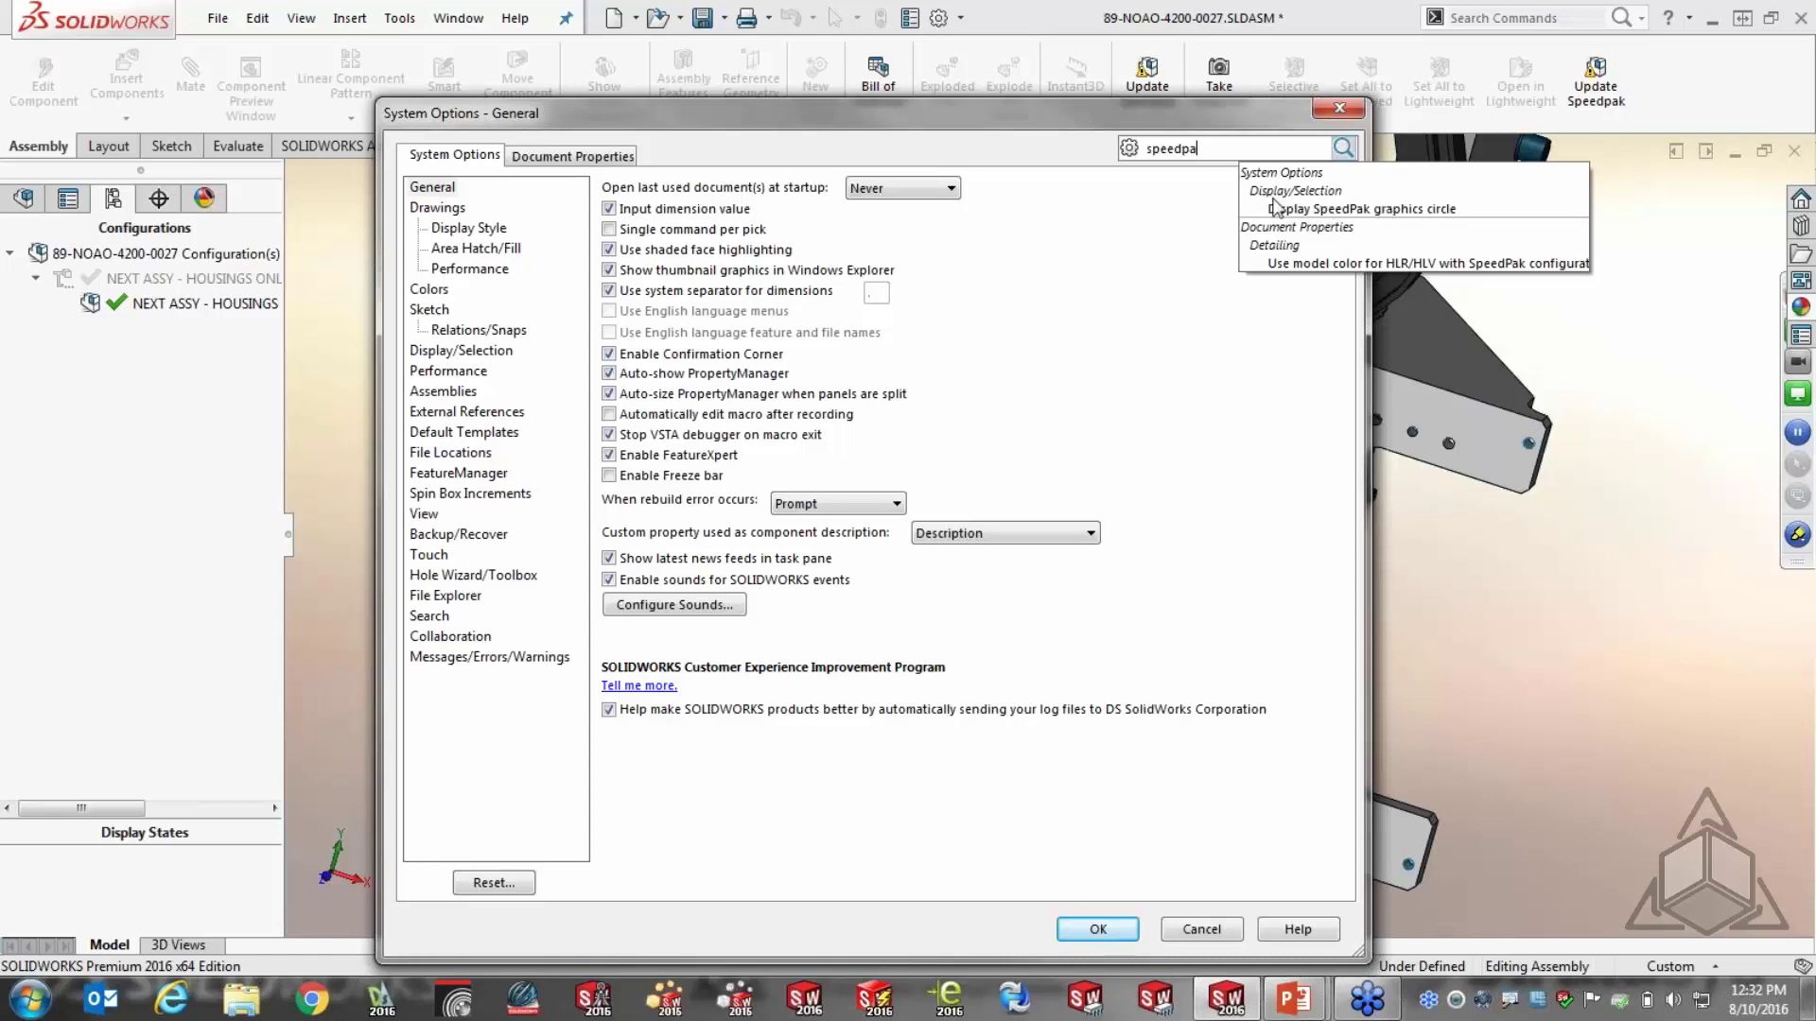
click(1342, 209)
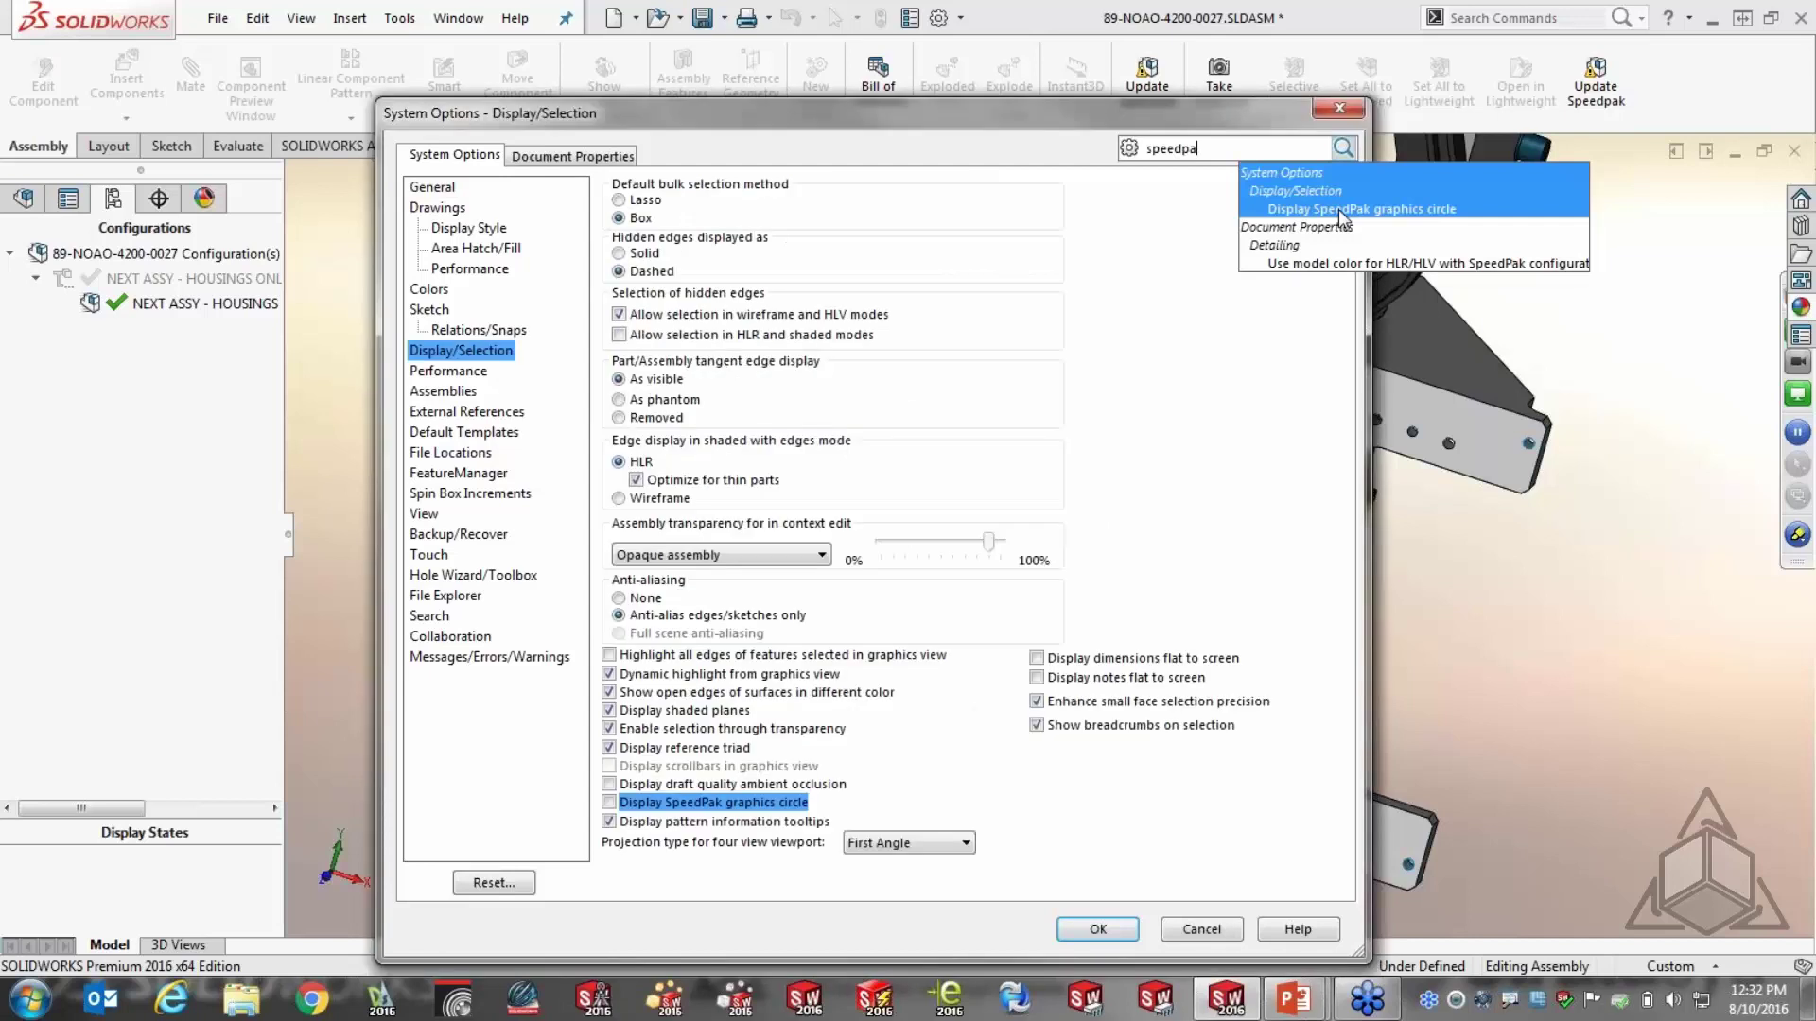
click(610, 802)
click(1095, 929)
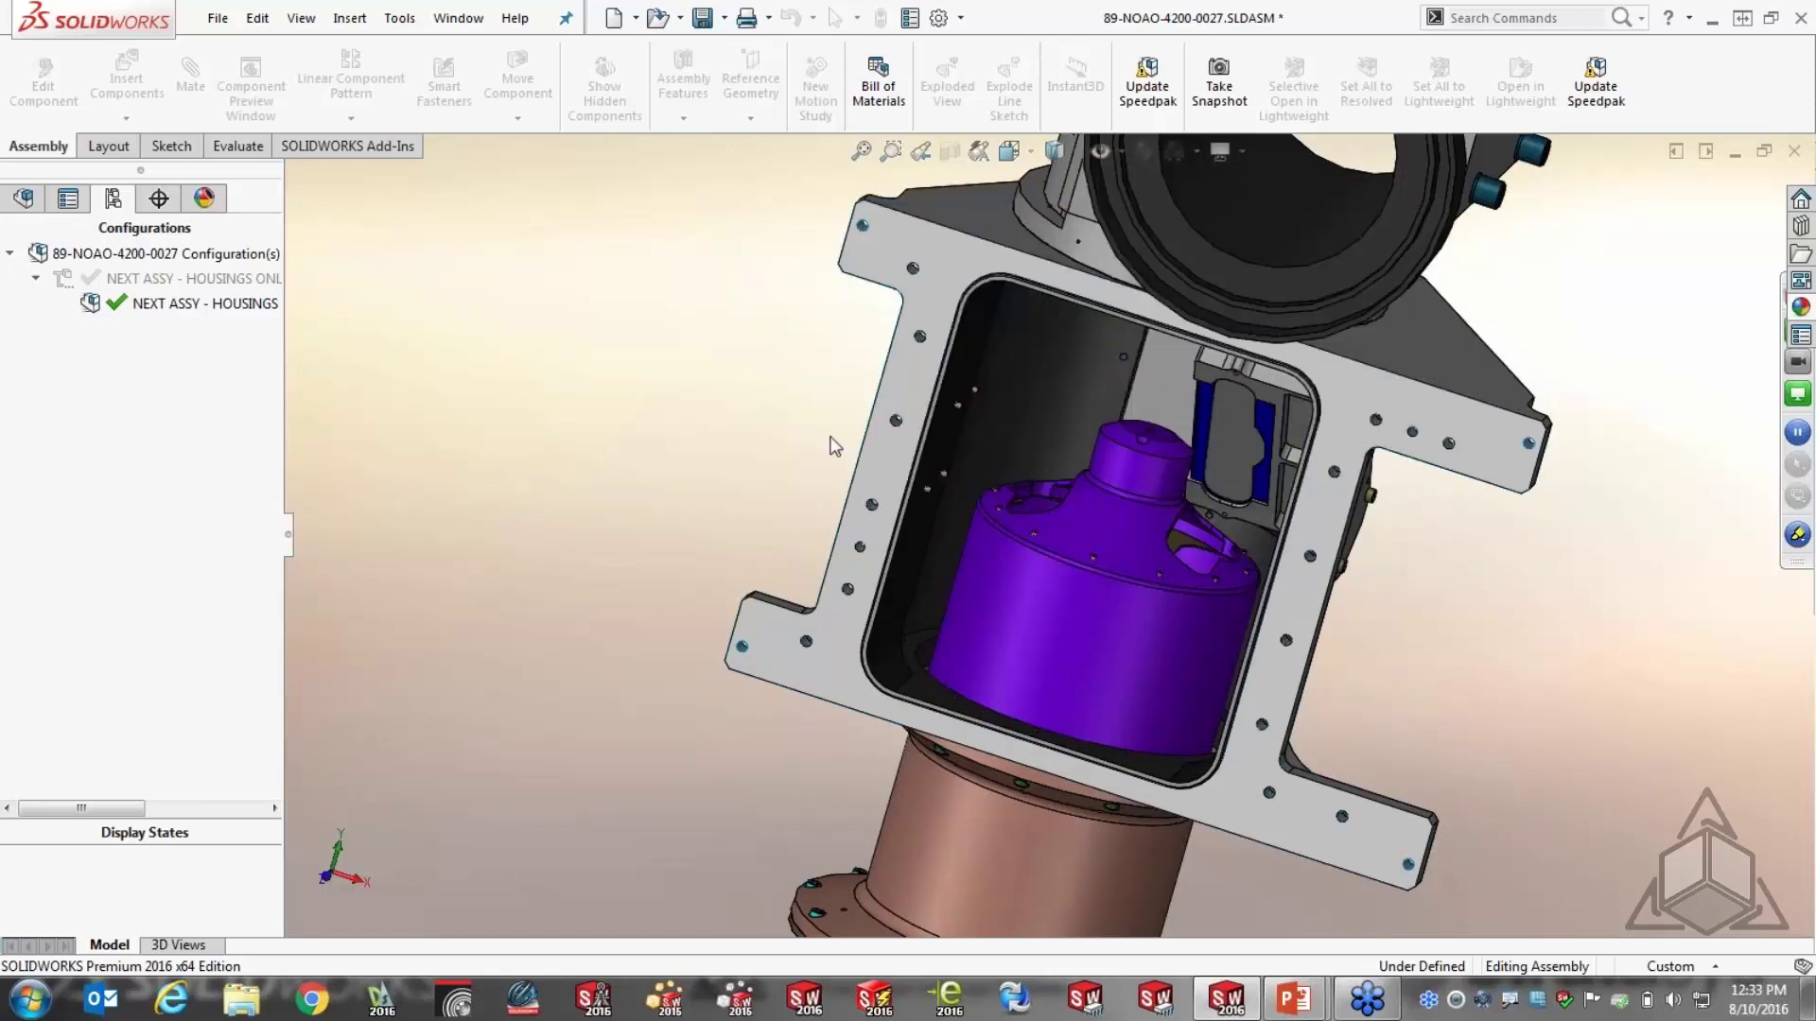
Open 89-NOAO-4200-0025.SLDASM in its NEXT ASSY - HOUSINGS ONLY configuration
middle_drag(1304, 471, 1226, 469)
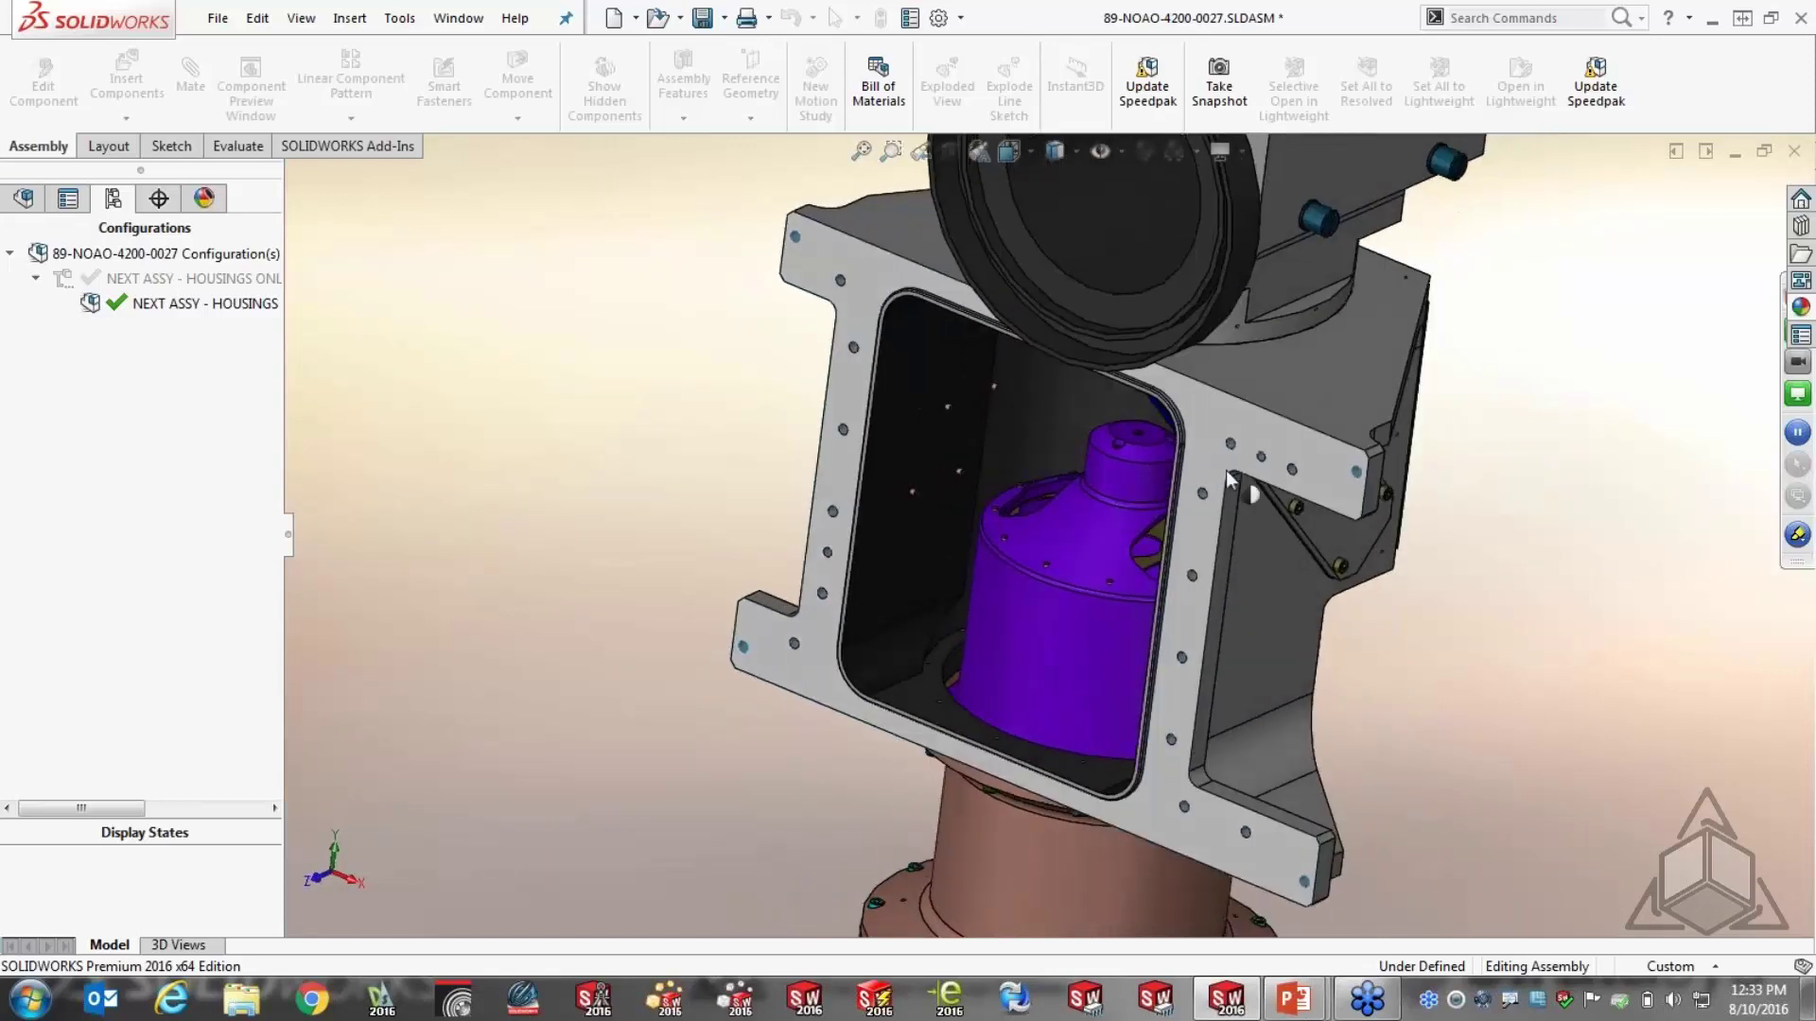
key(f)
click(219, 19)
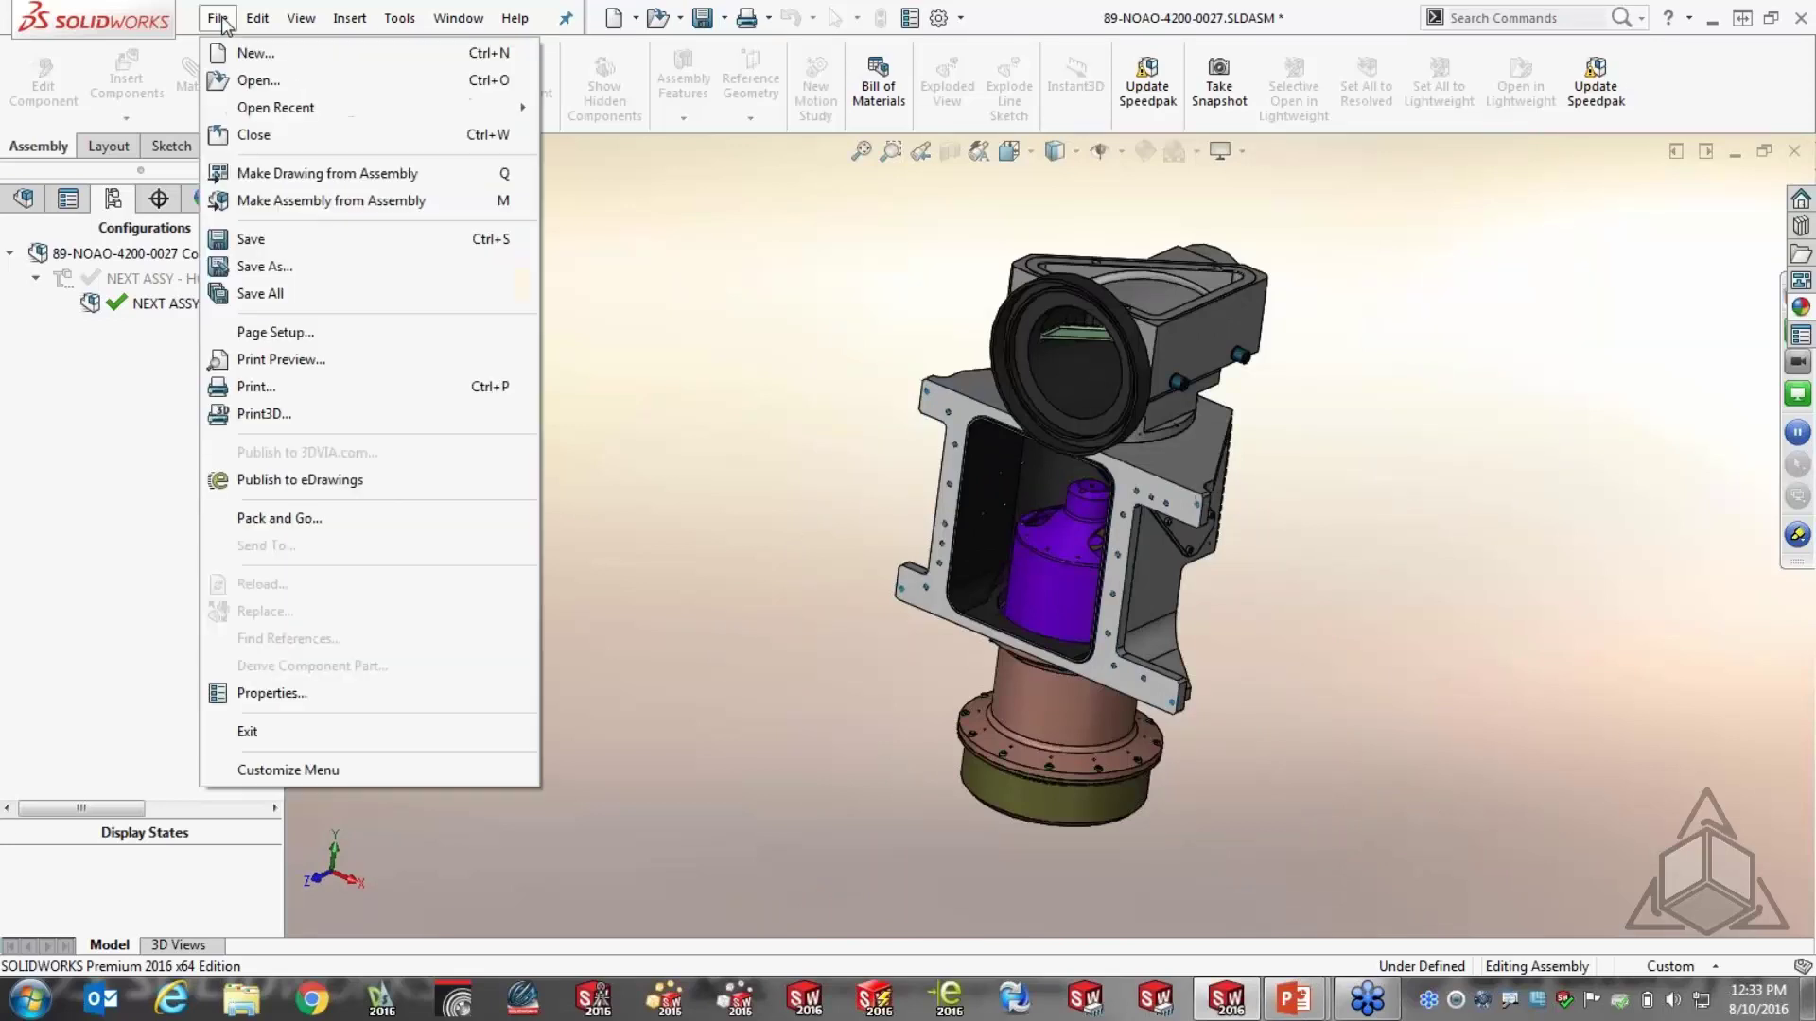
click(248, 80)
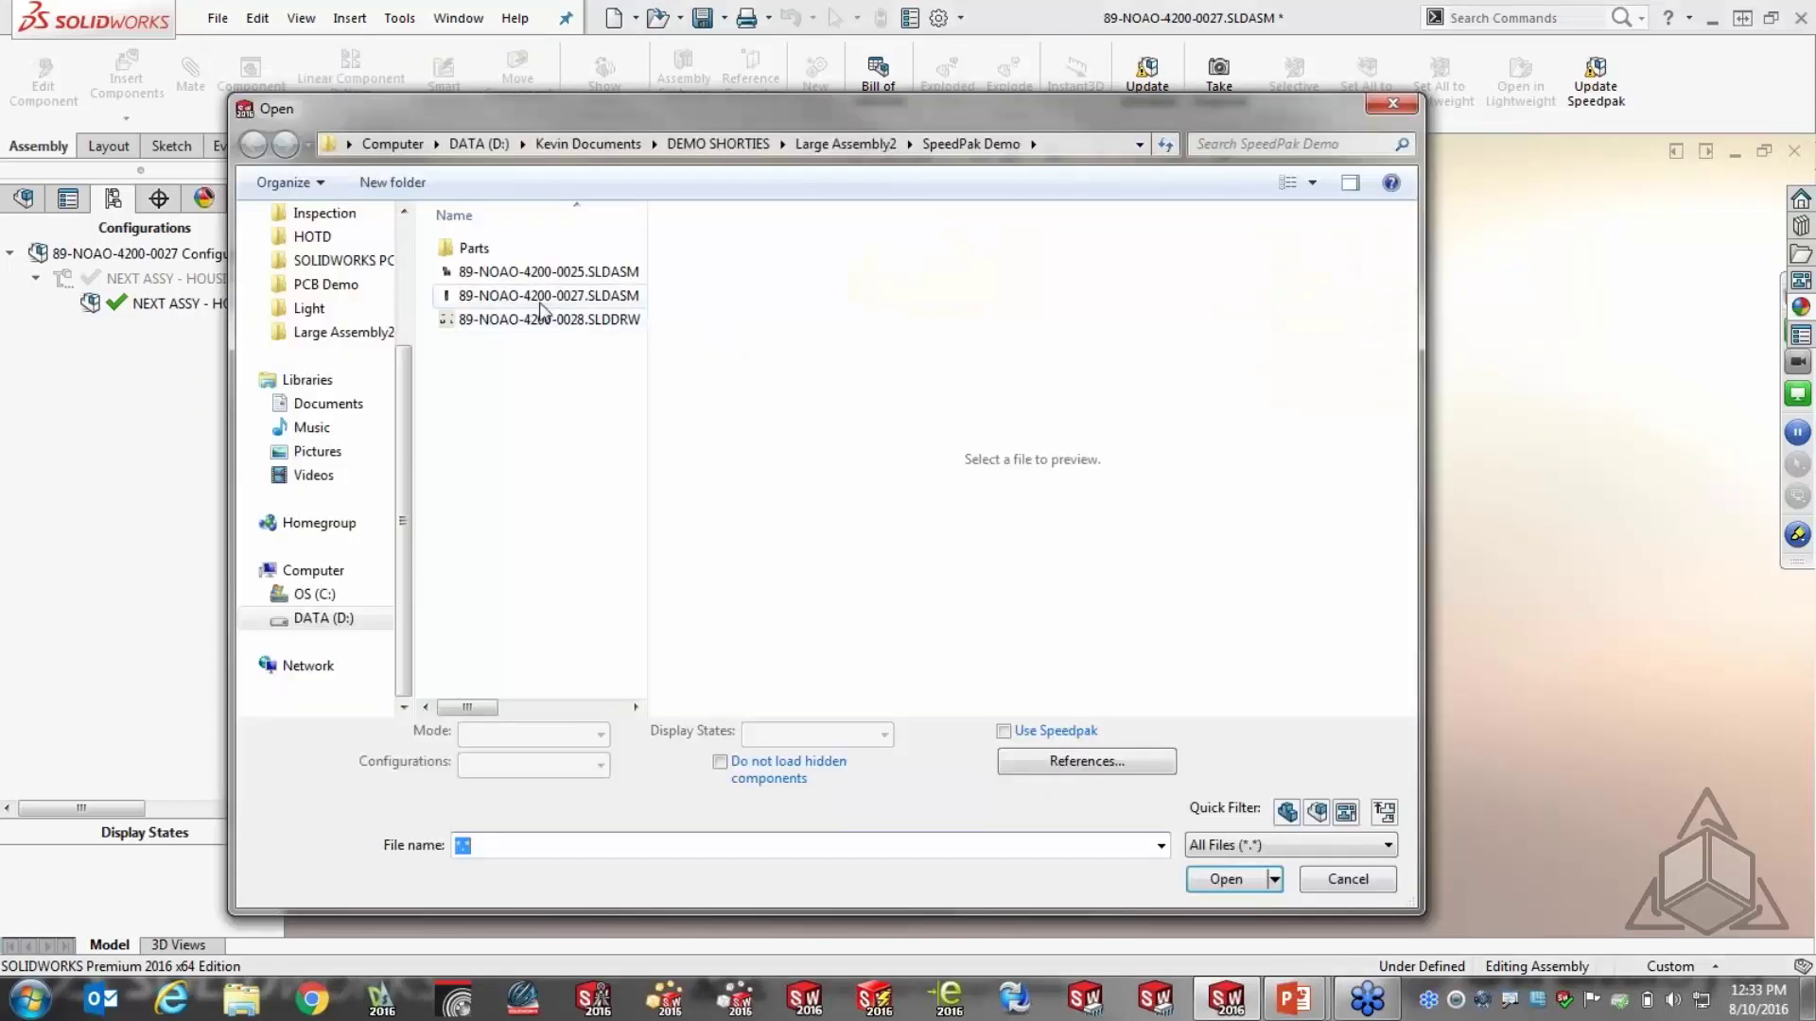
click(540, 301)
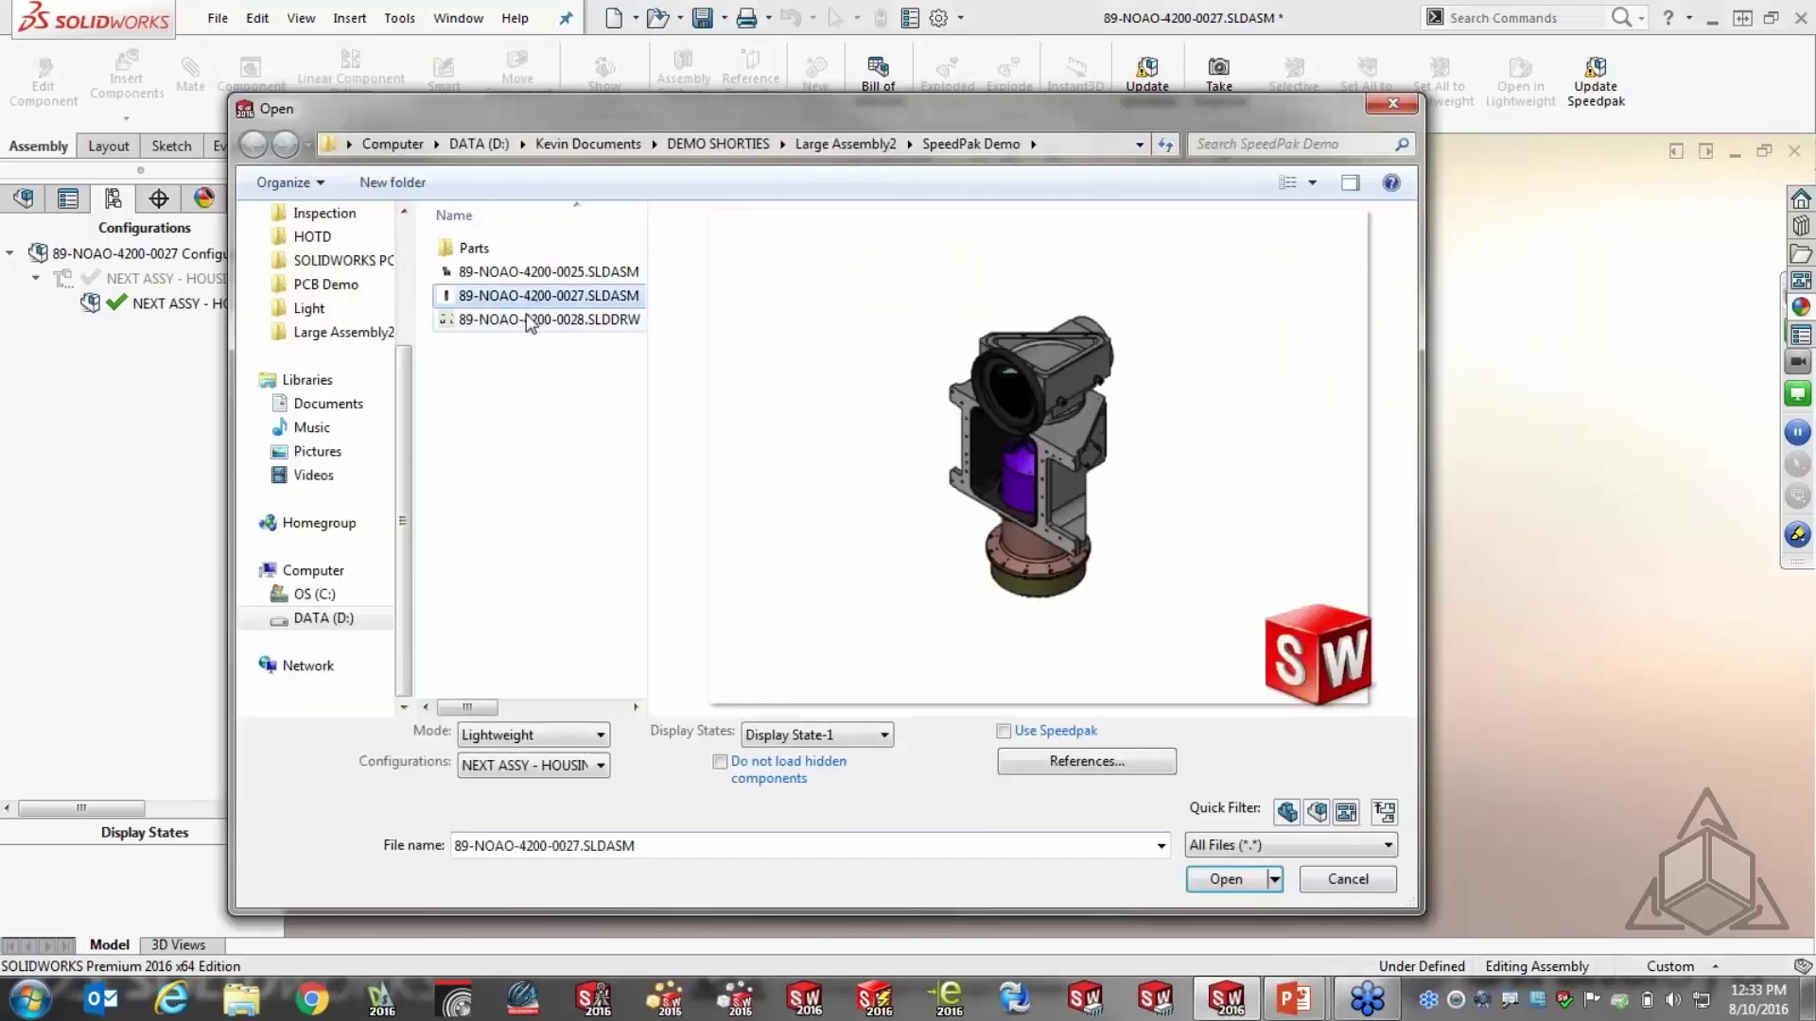
click(545, 274)
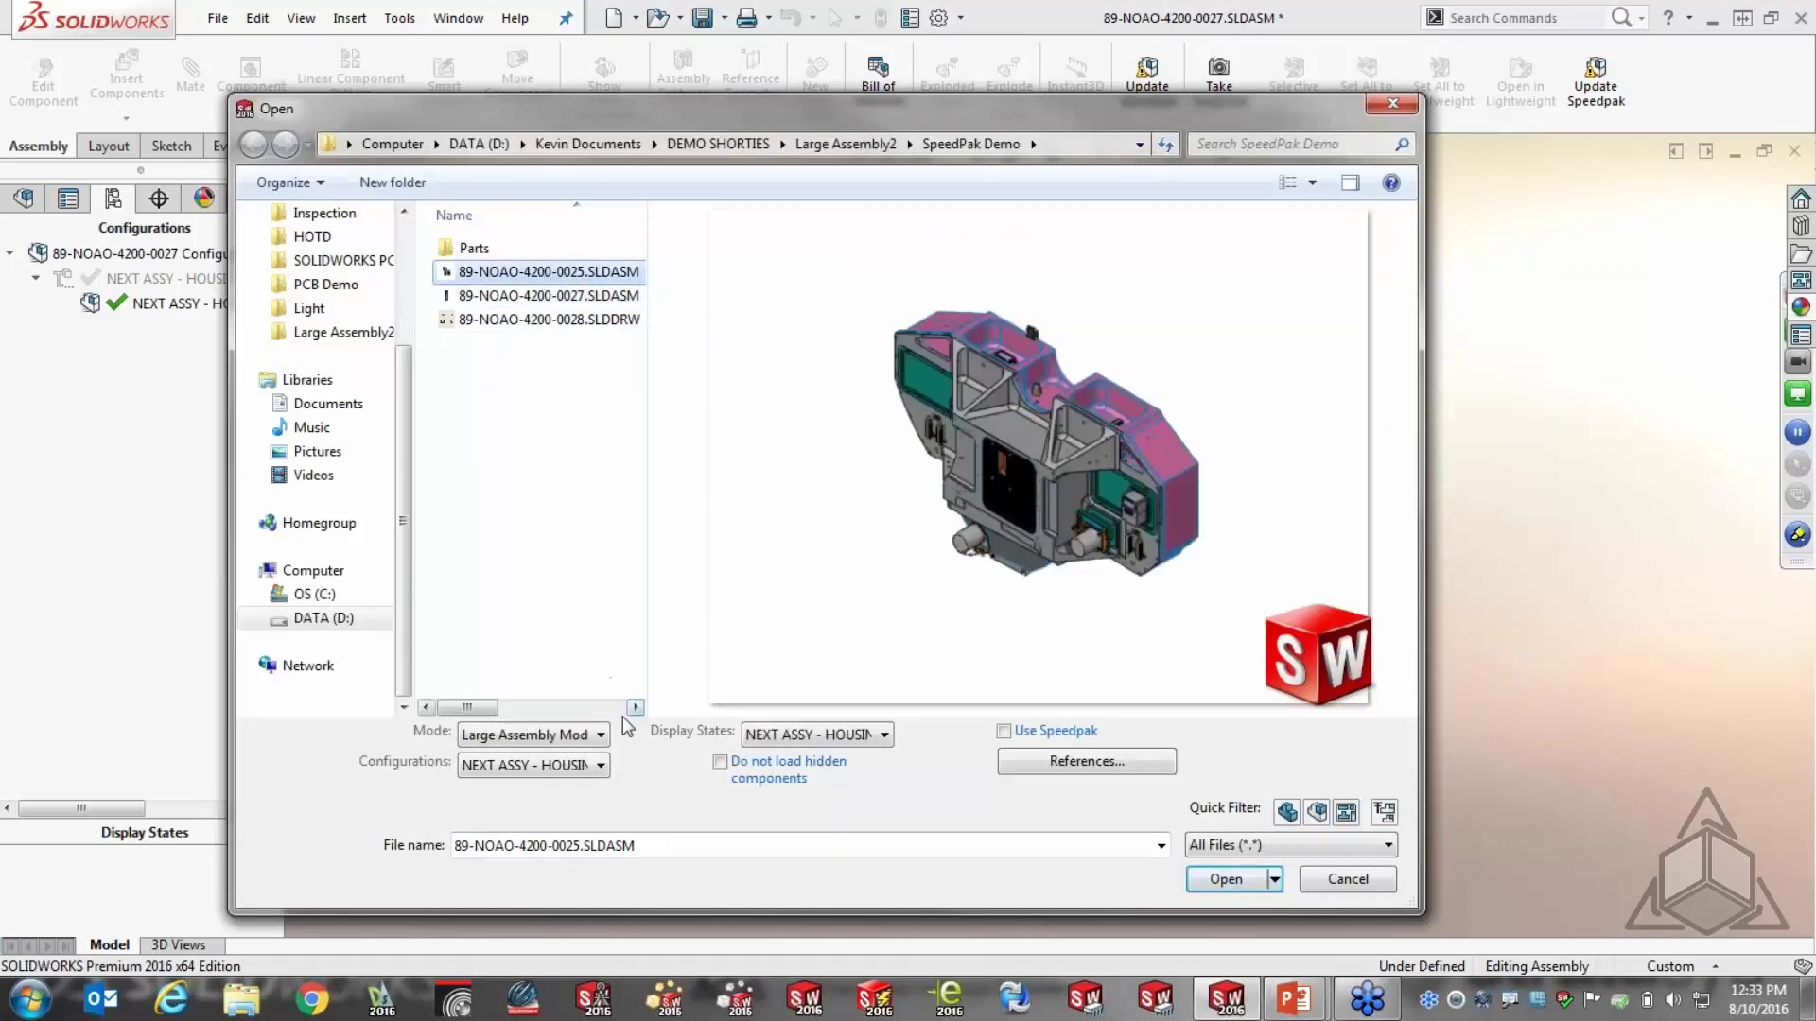
click(600, 768)
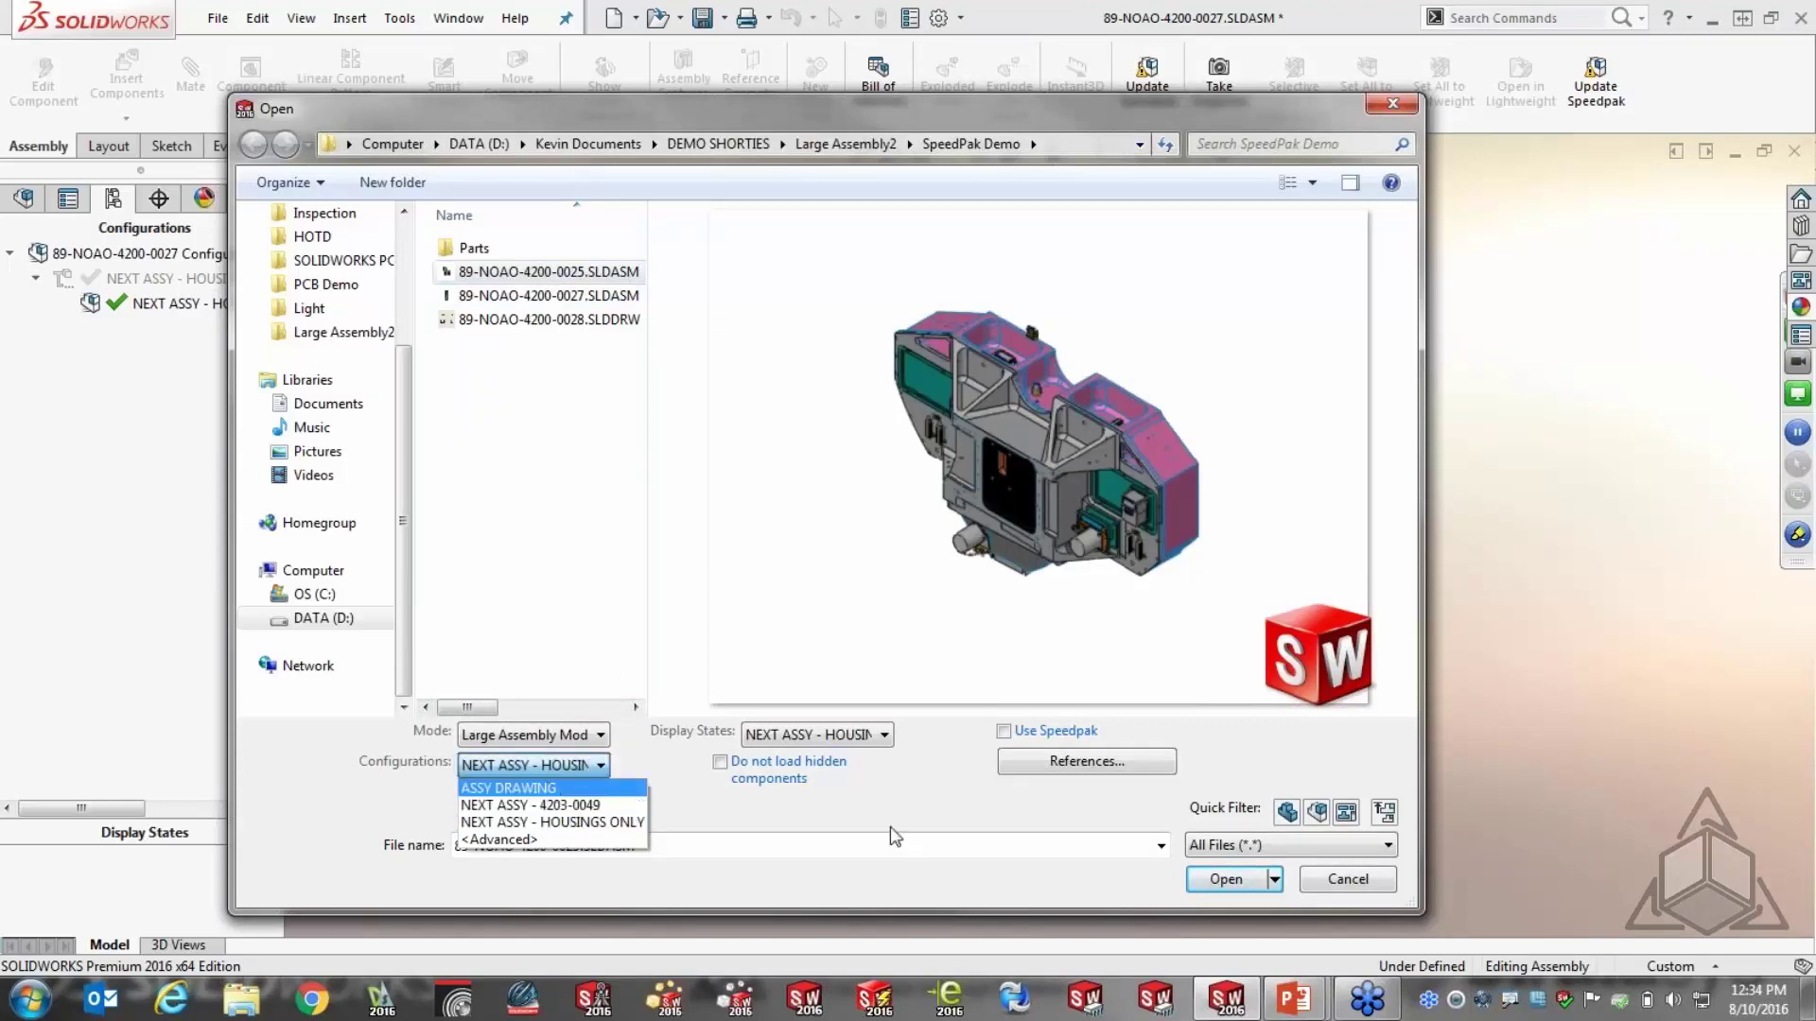
click(1220, 879)
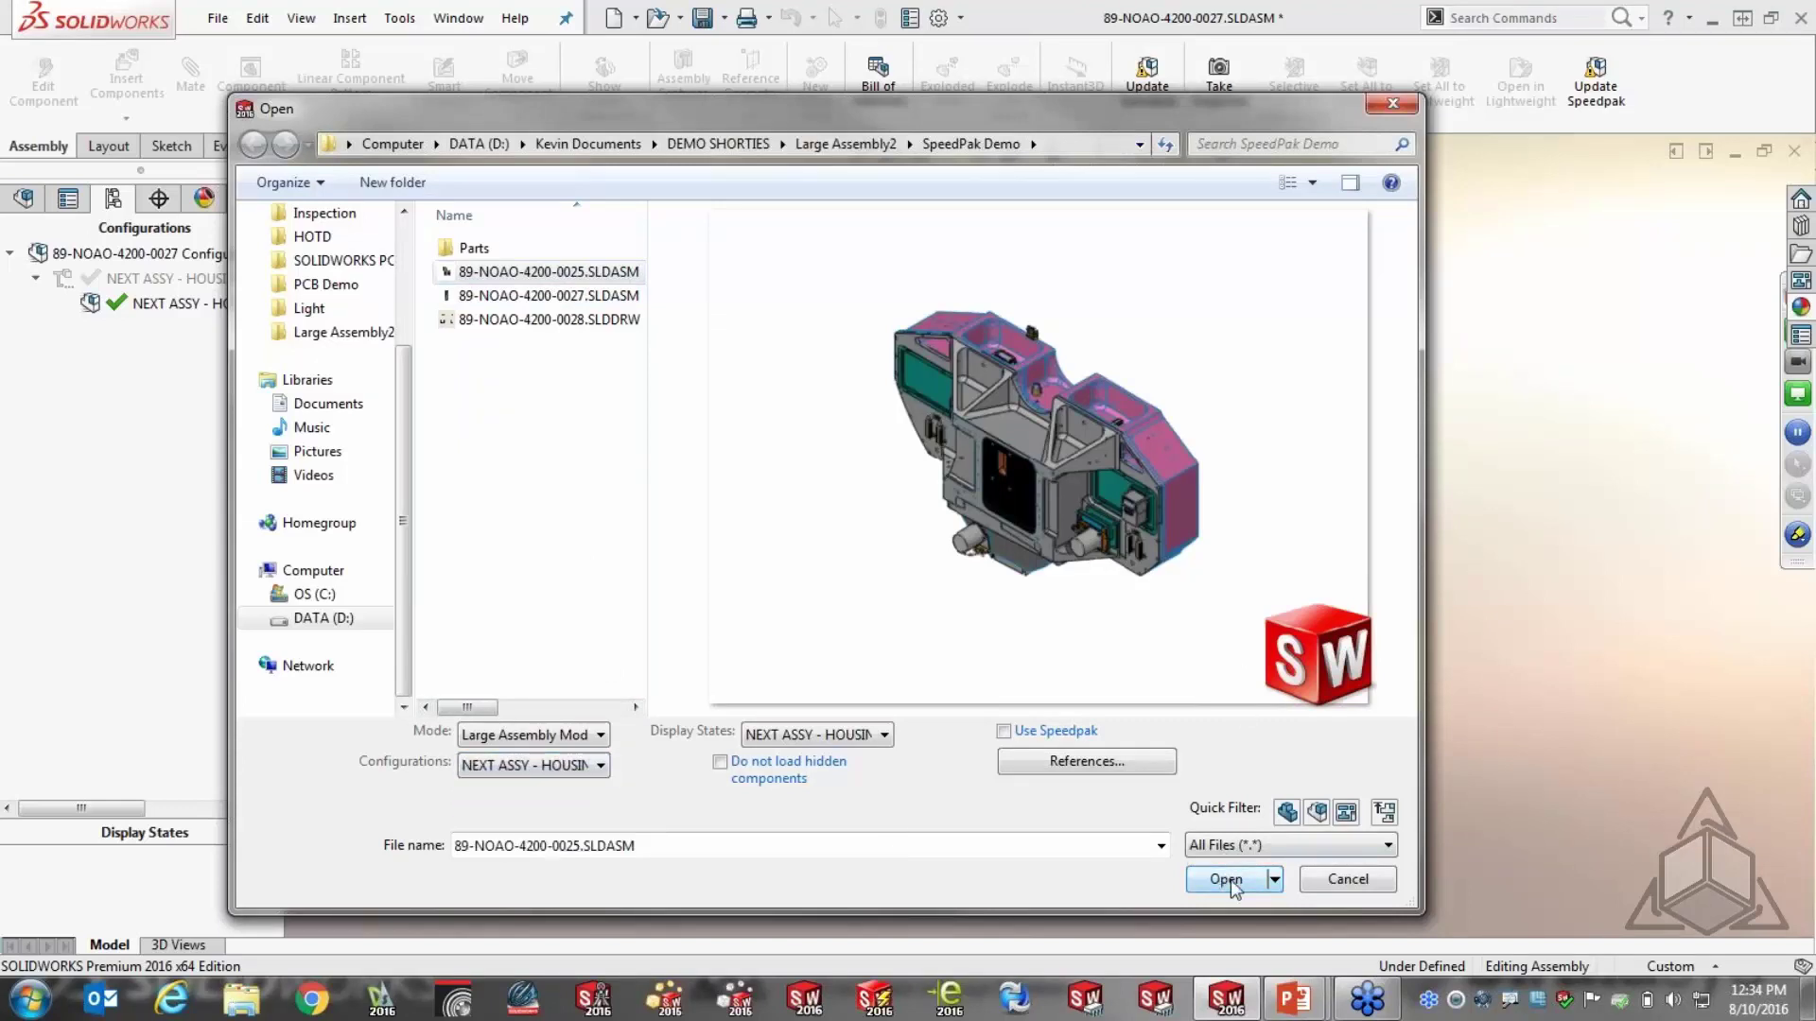
click(1230, 879)
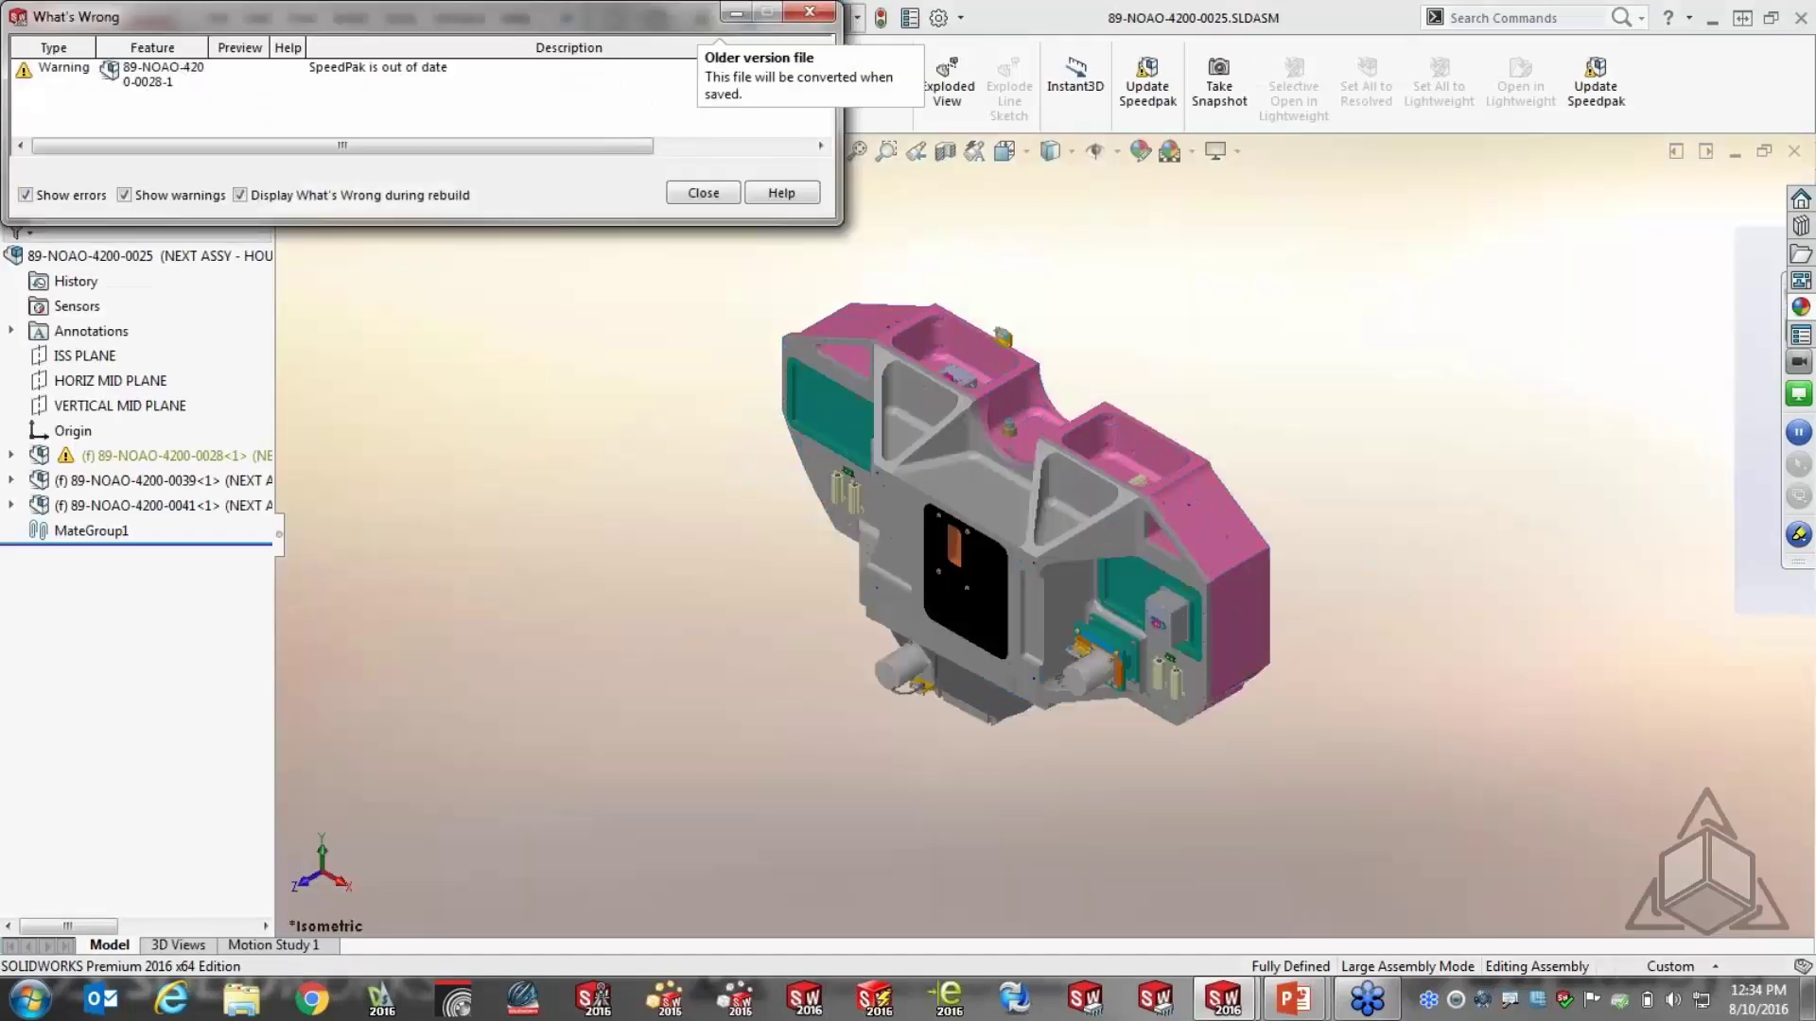
Dismiss the rebuild warnings and highlight components 0039 and 0041 in the model
click(704, 193)
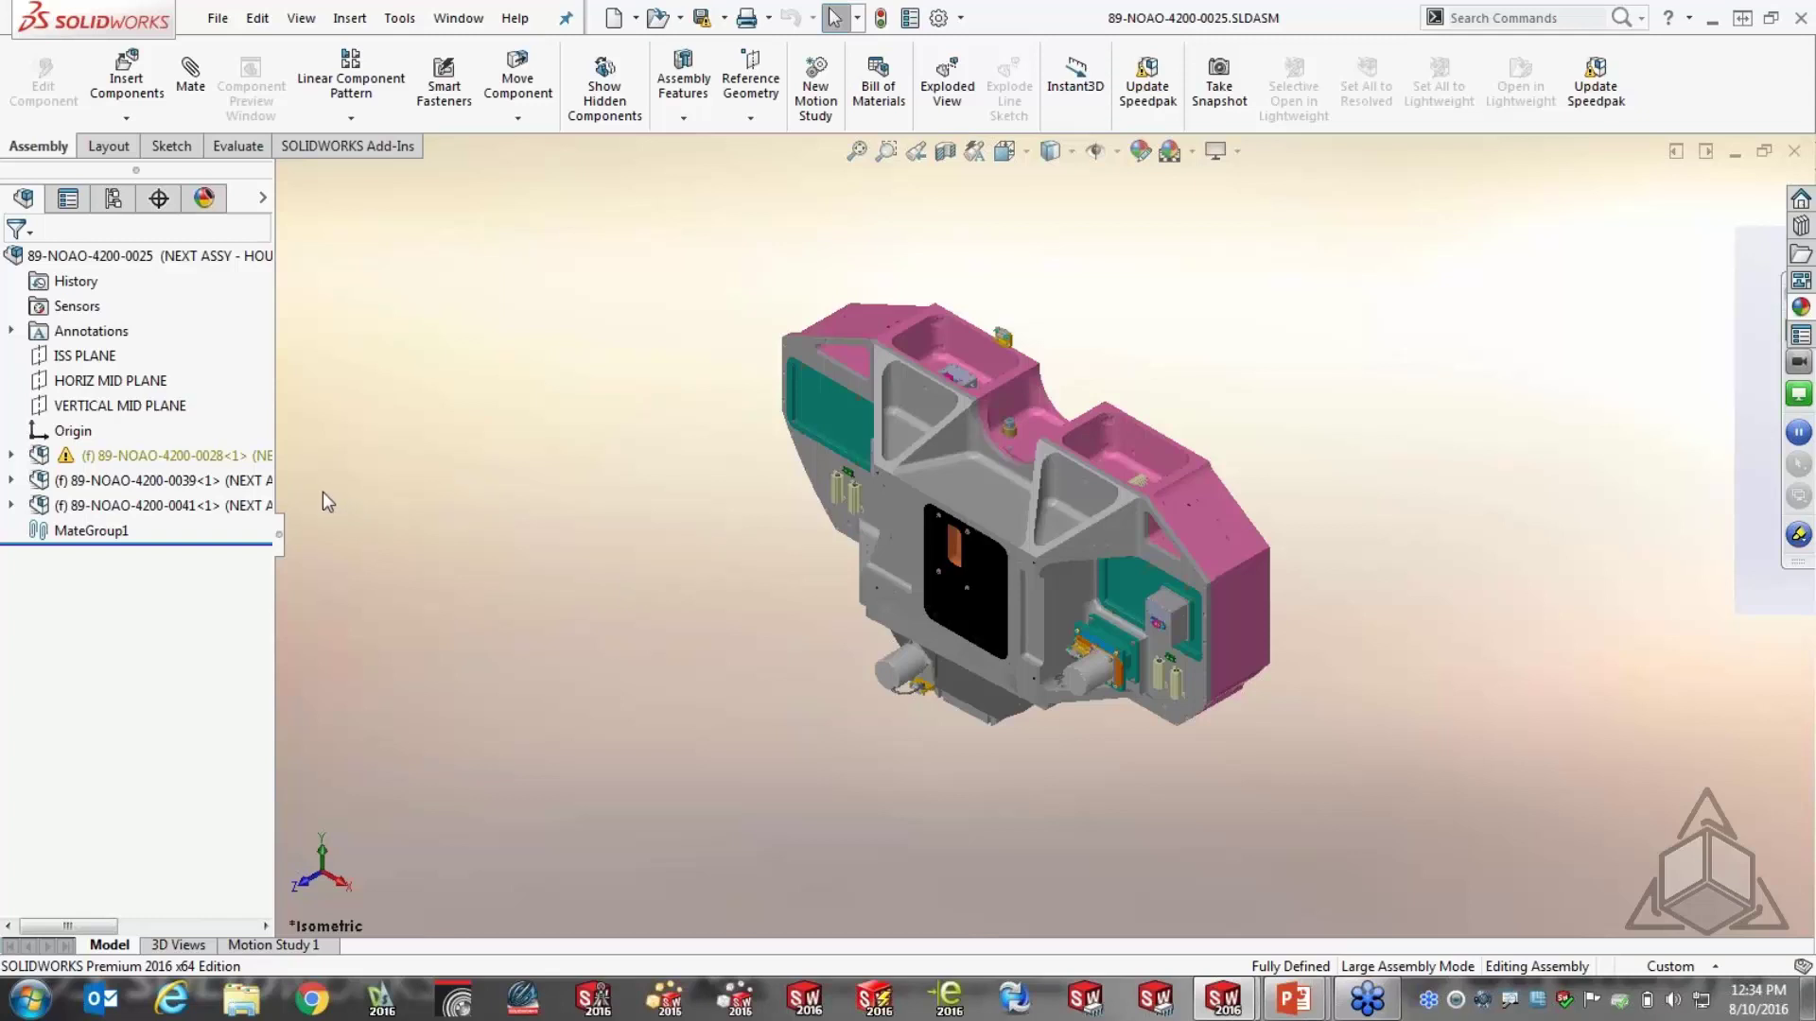
click(192, 489)
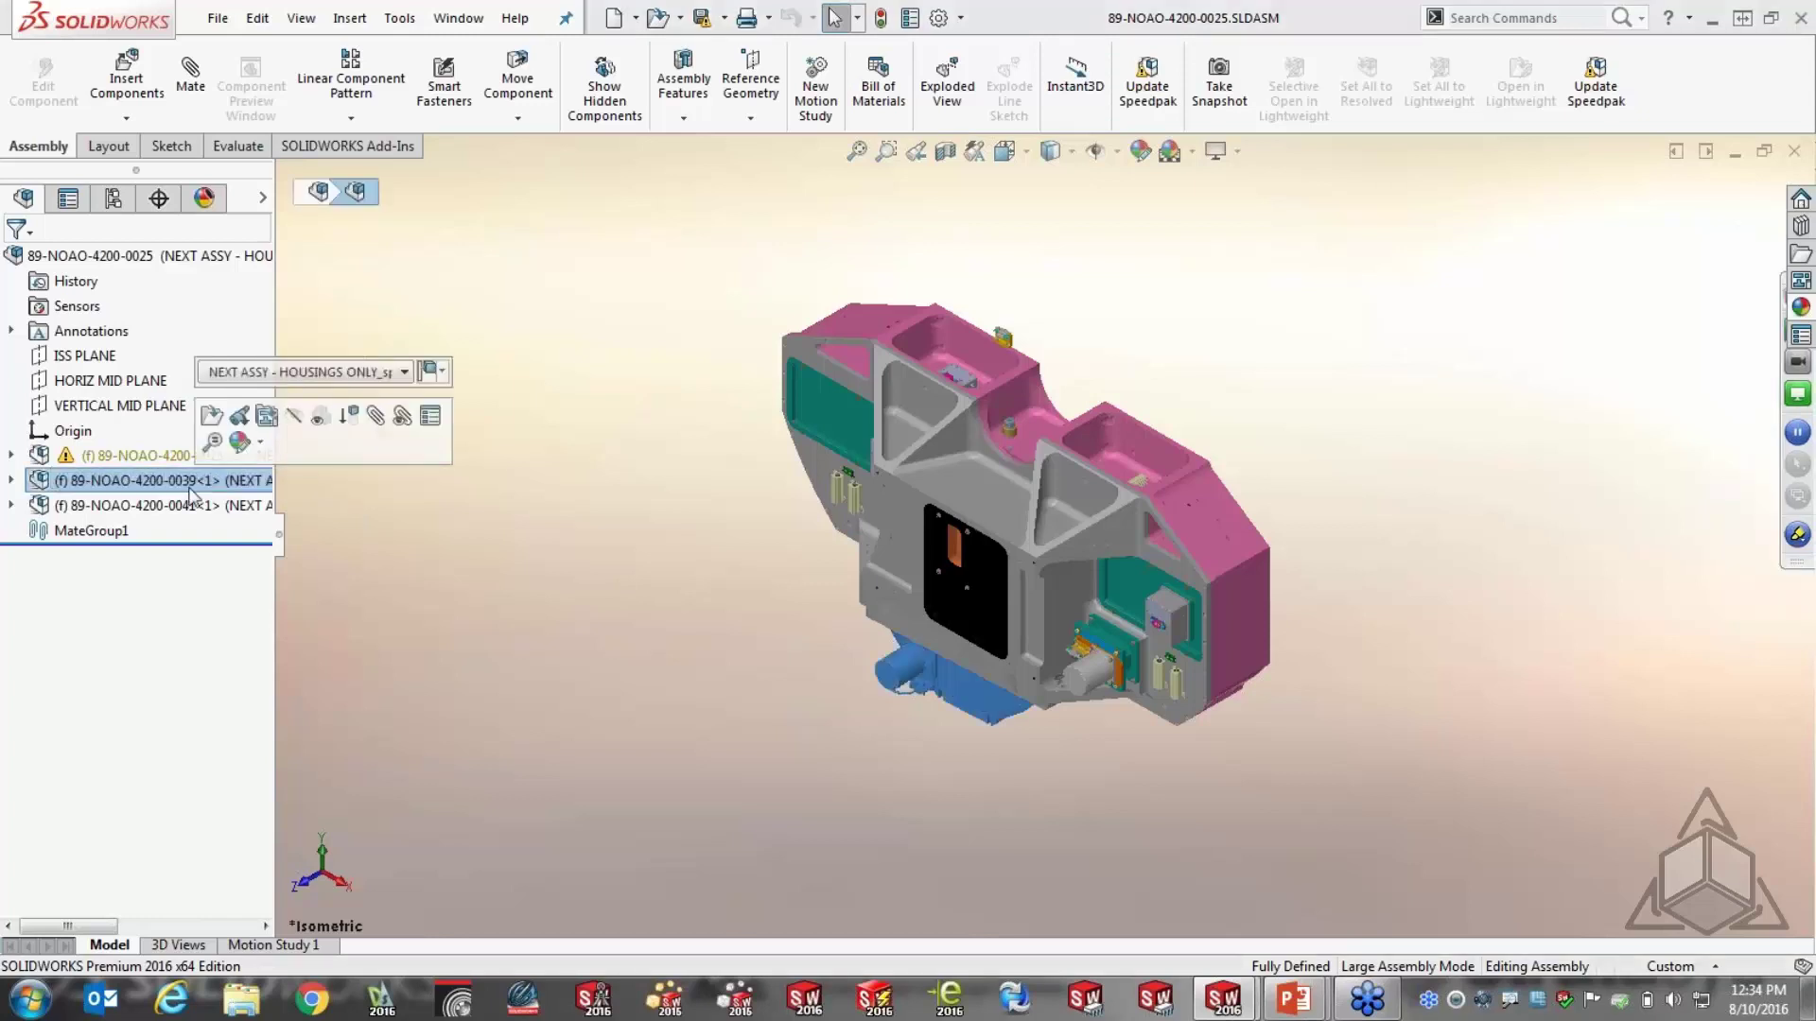
click(179, 508)
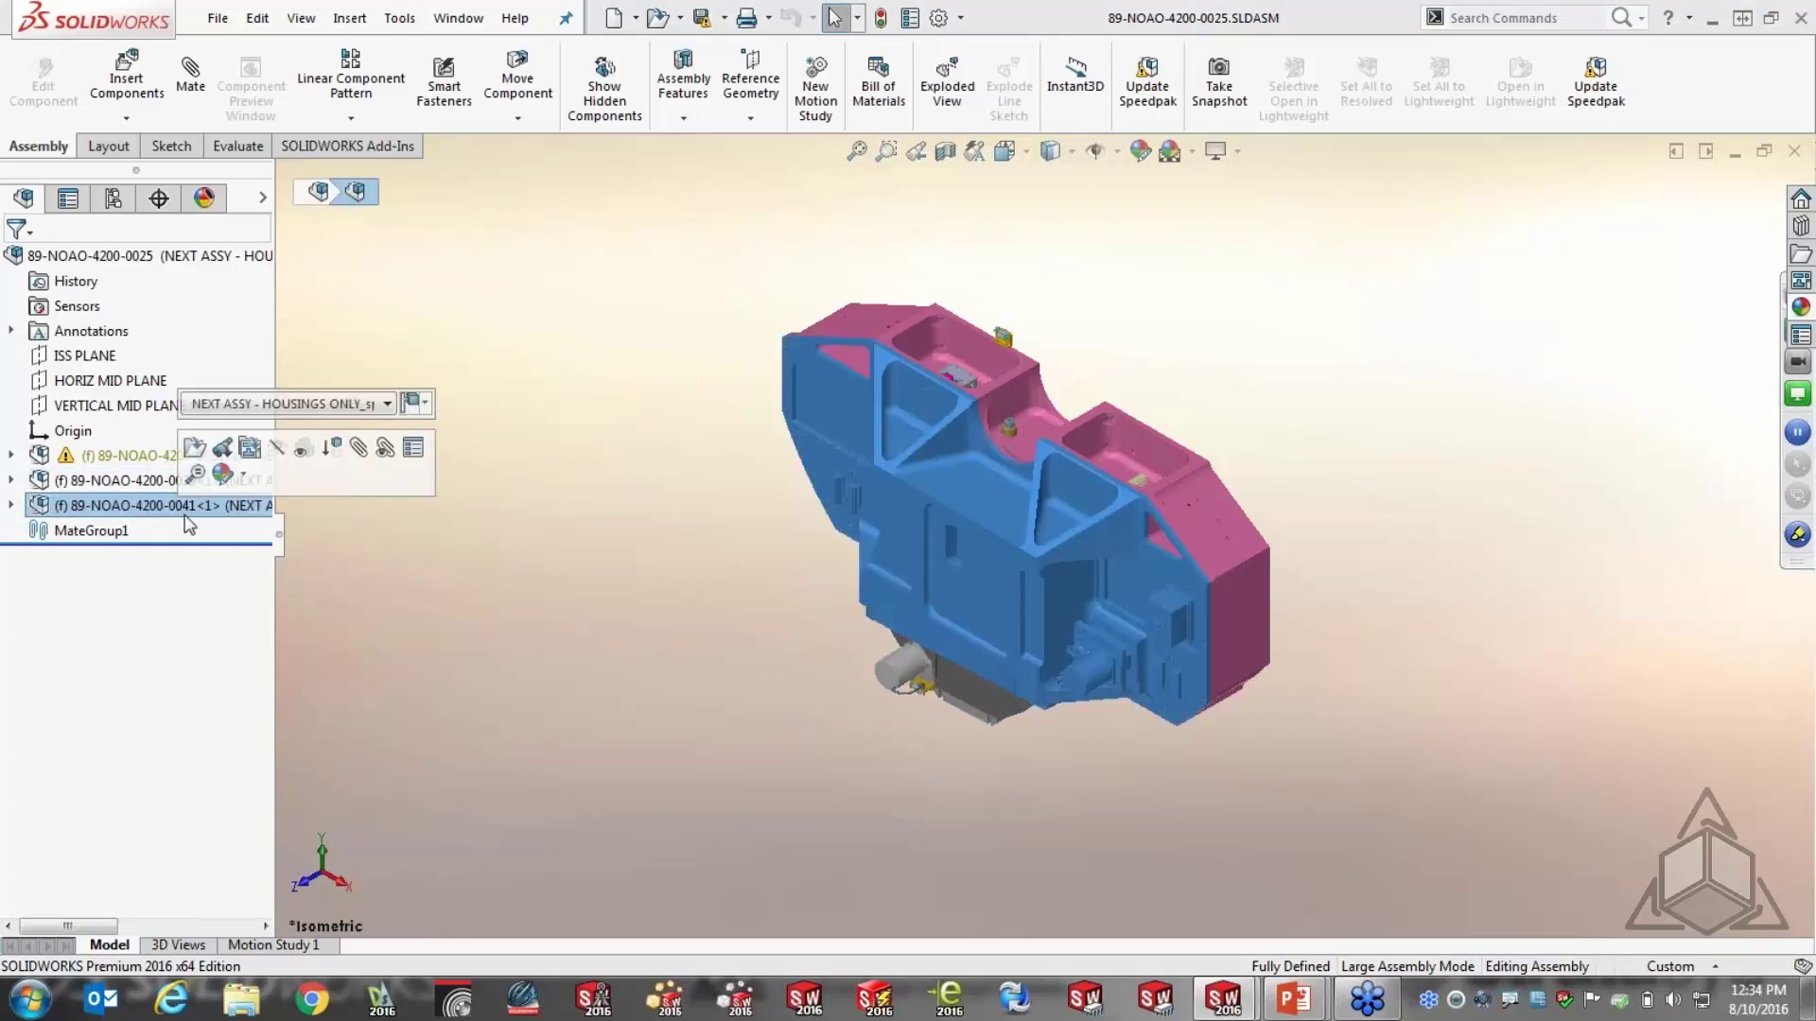
click(558, 601)
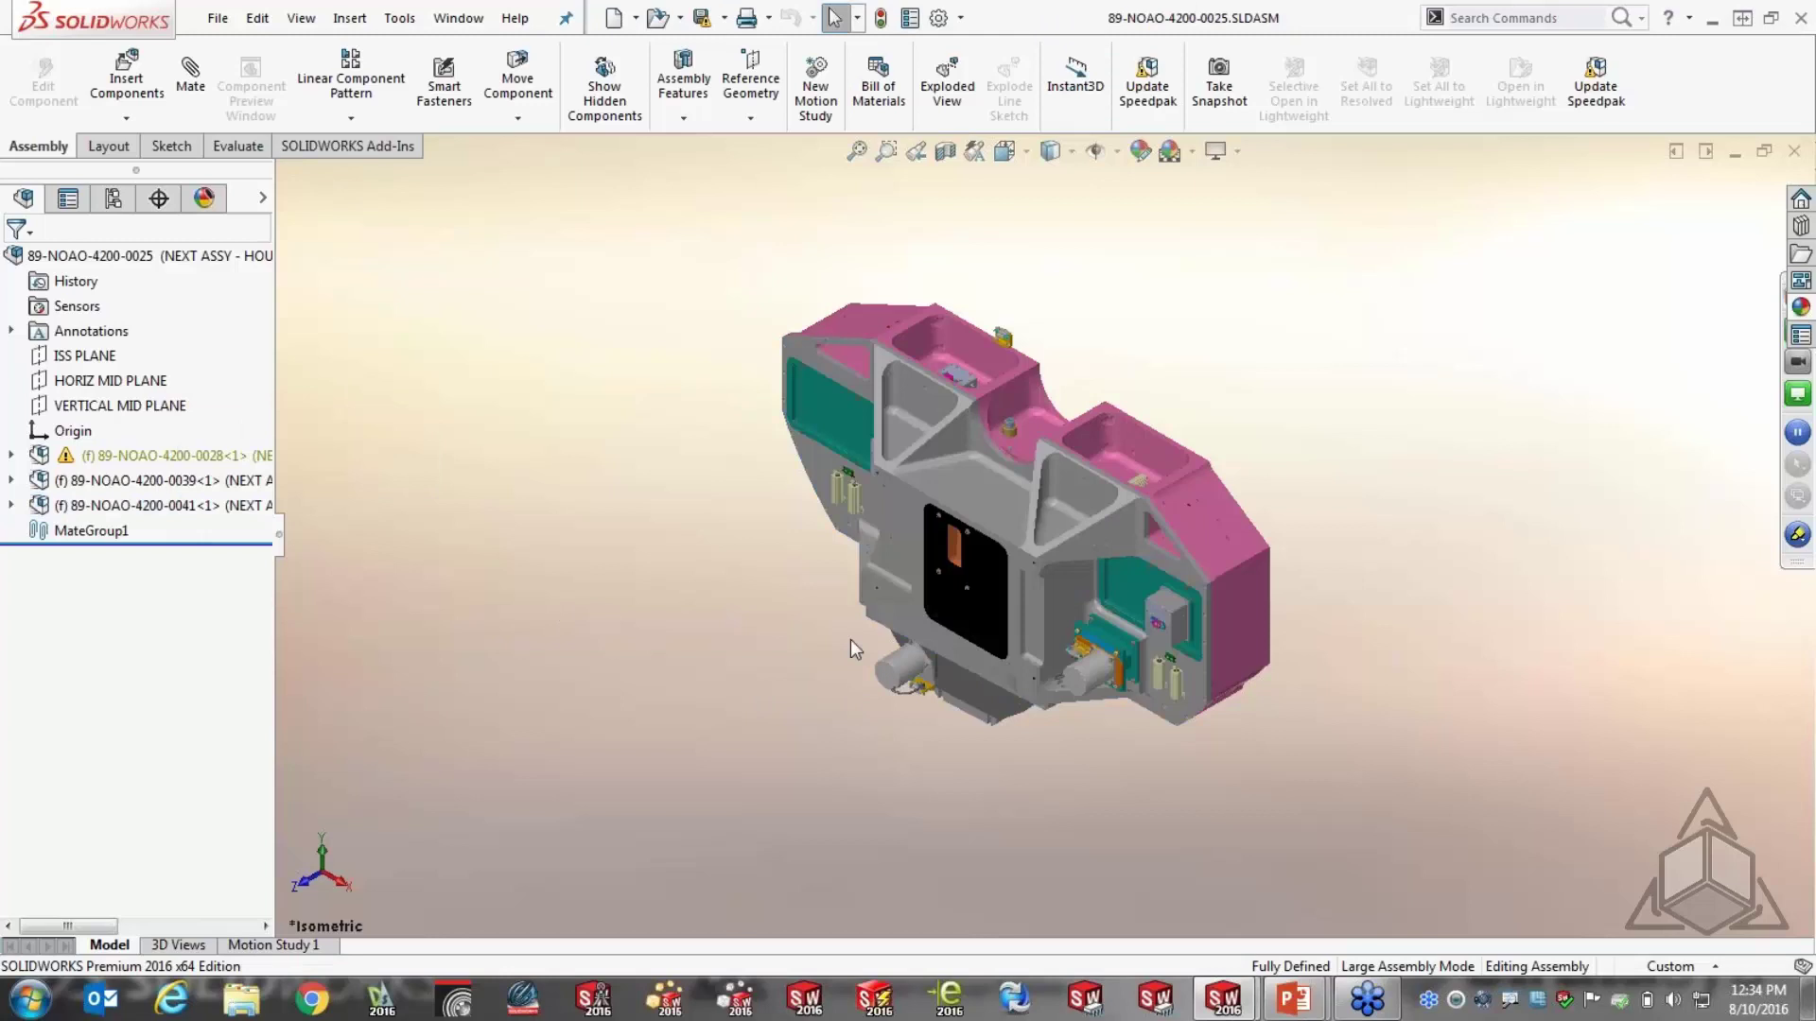
From the front view, inspect the small bracket, pink housing faces and centre plate, then orbit
click(1002, 658)
key(ctrl+1)
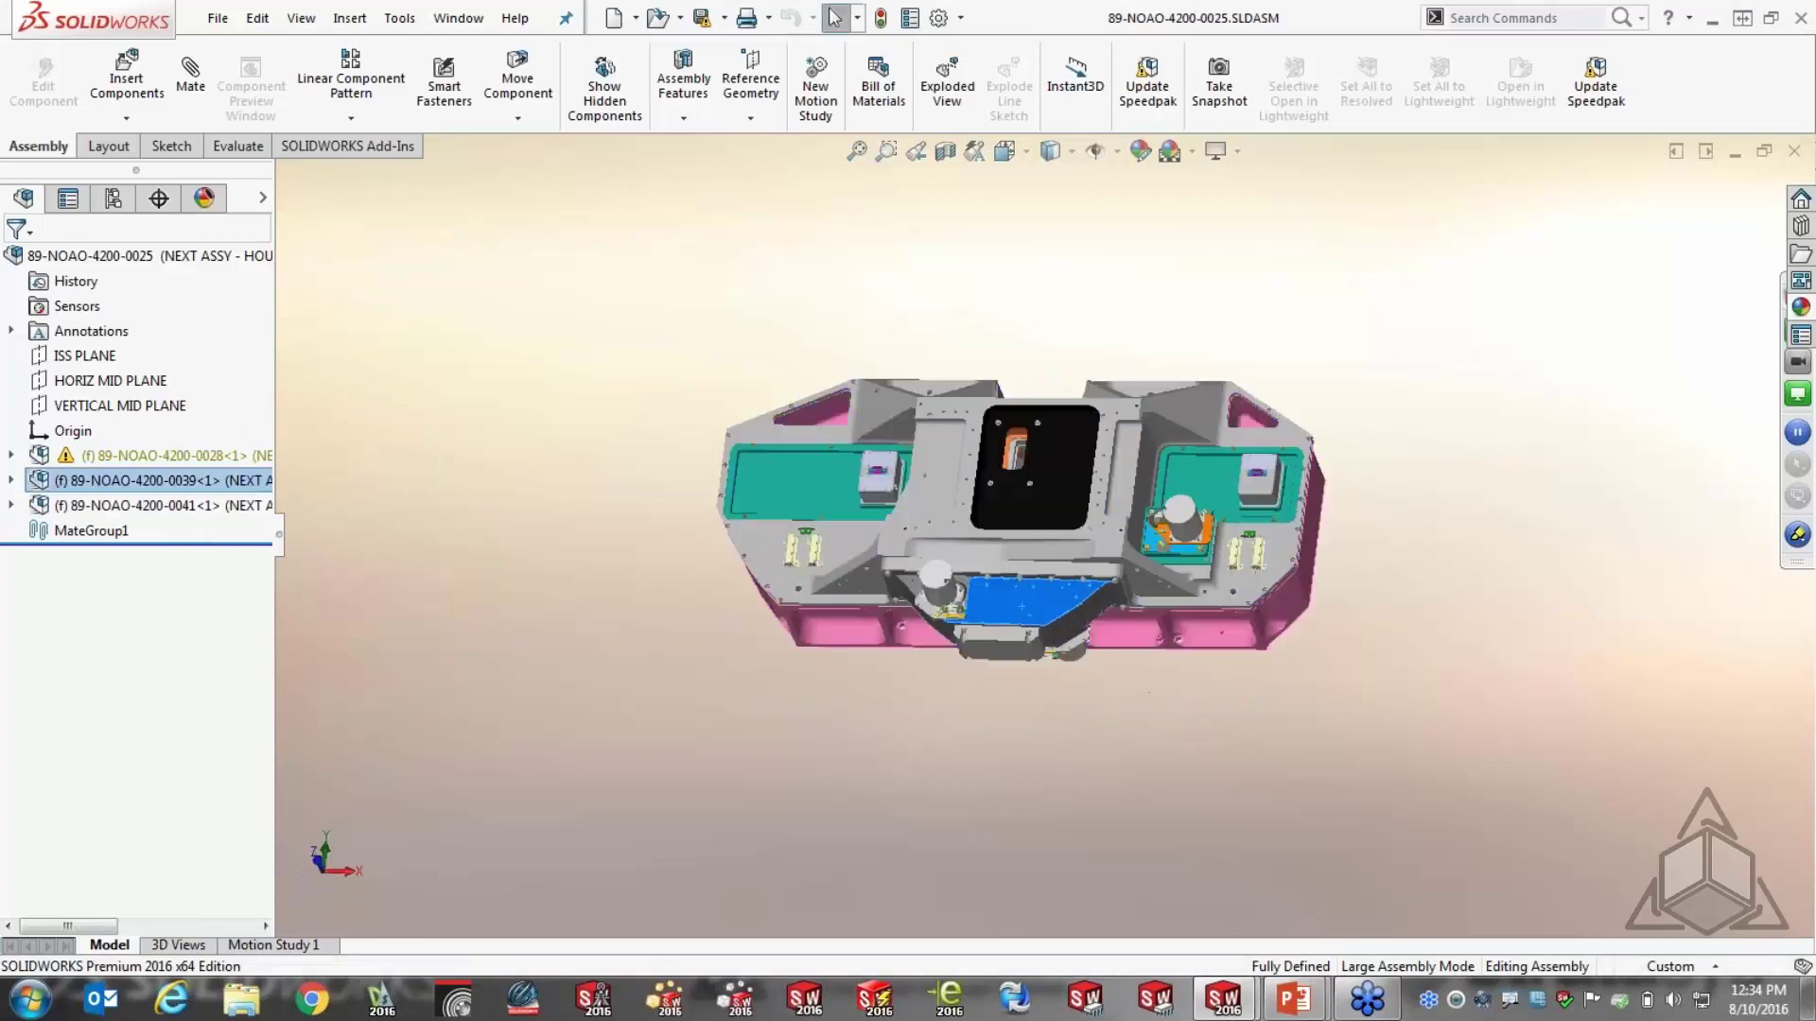
click(997, 626)
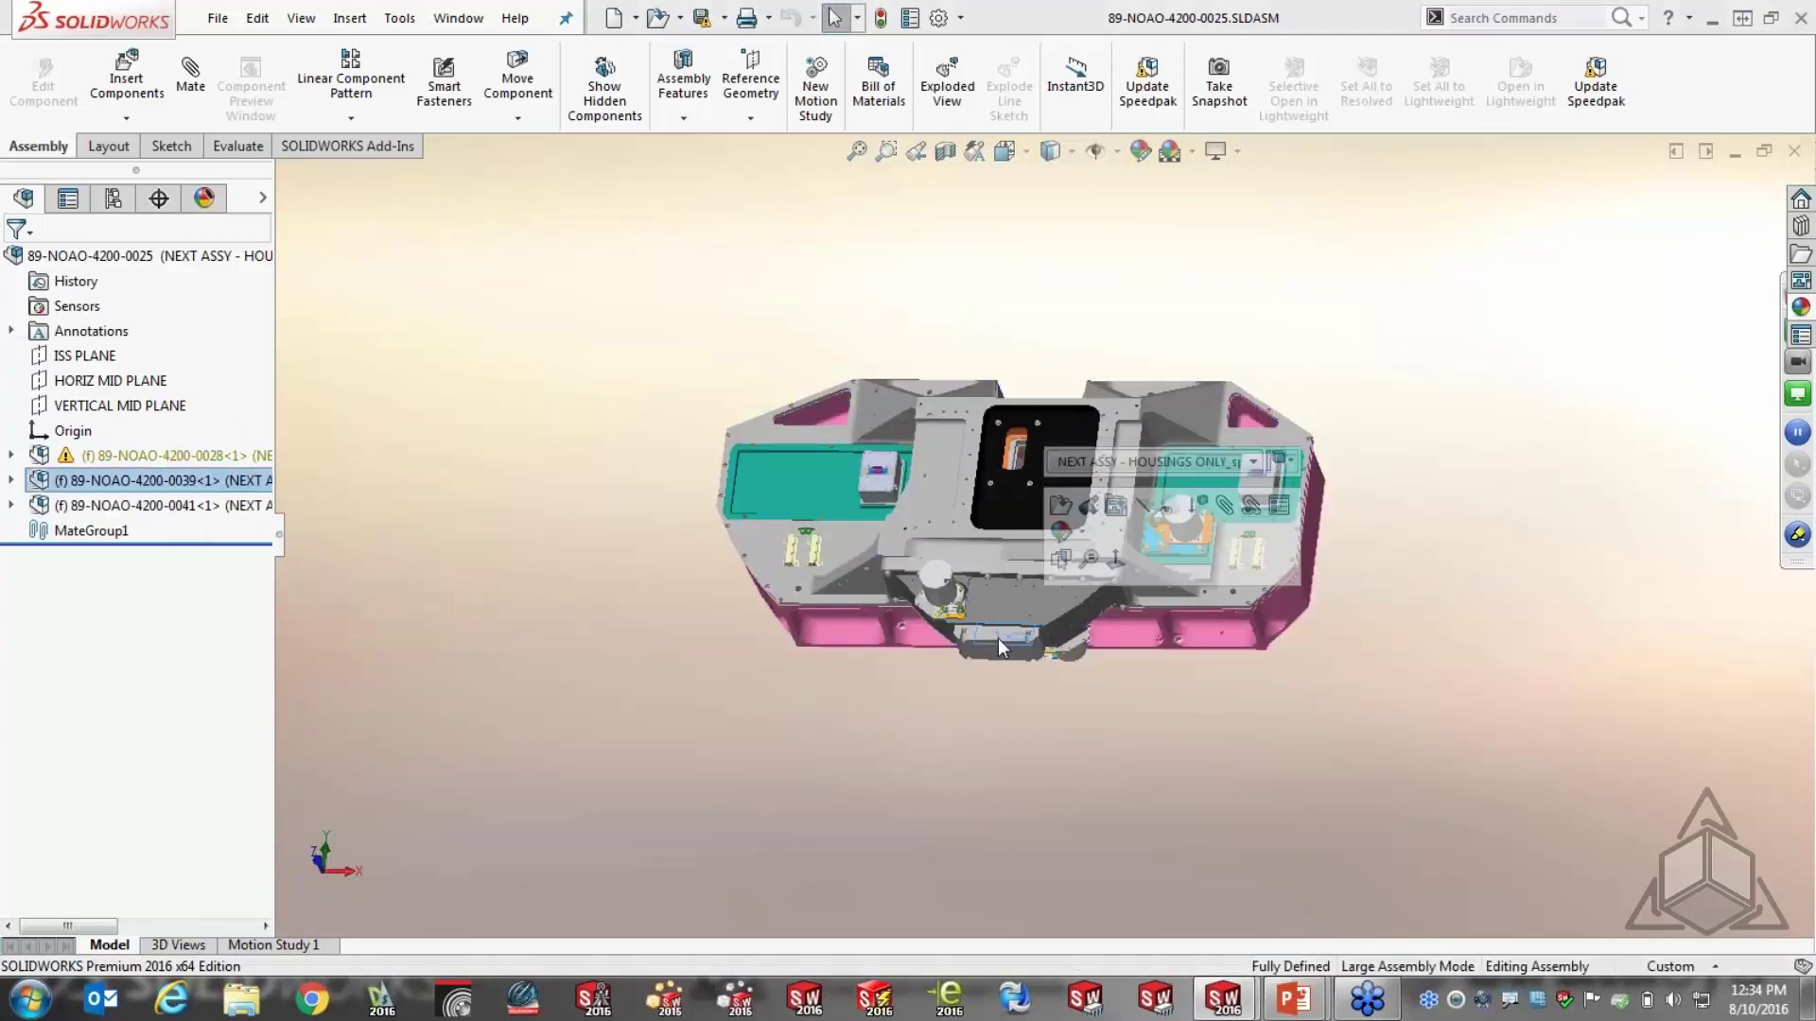
scroll(997, 639, down, 5)
click(1006, 639)
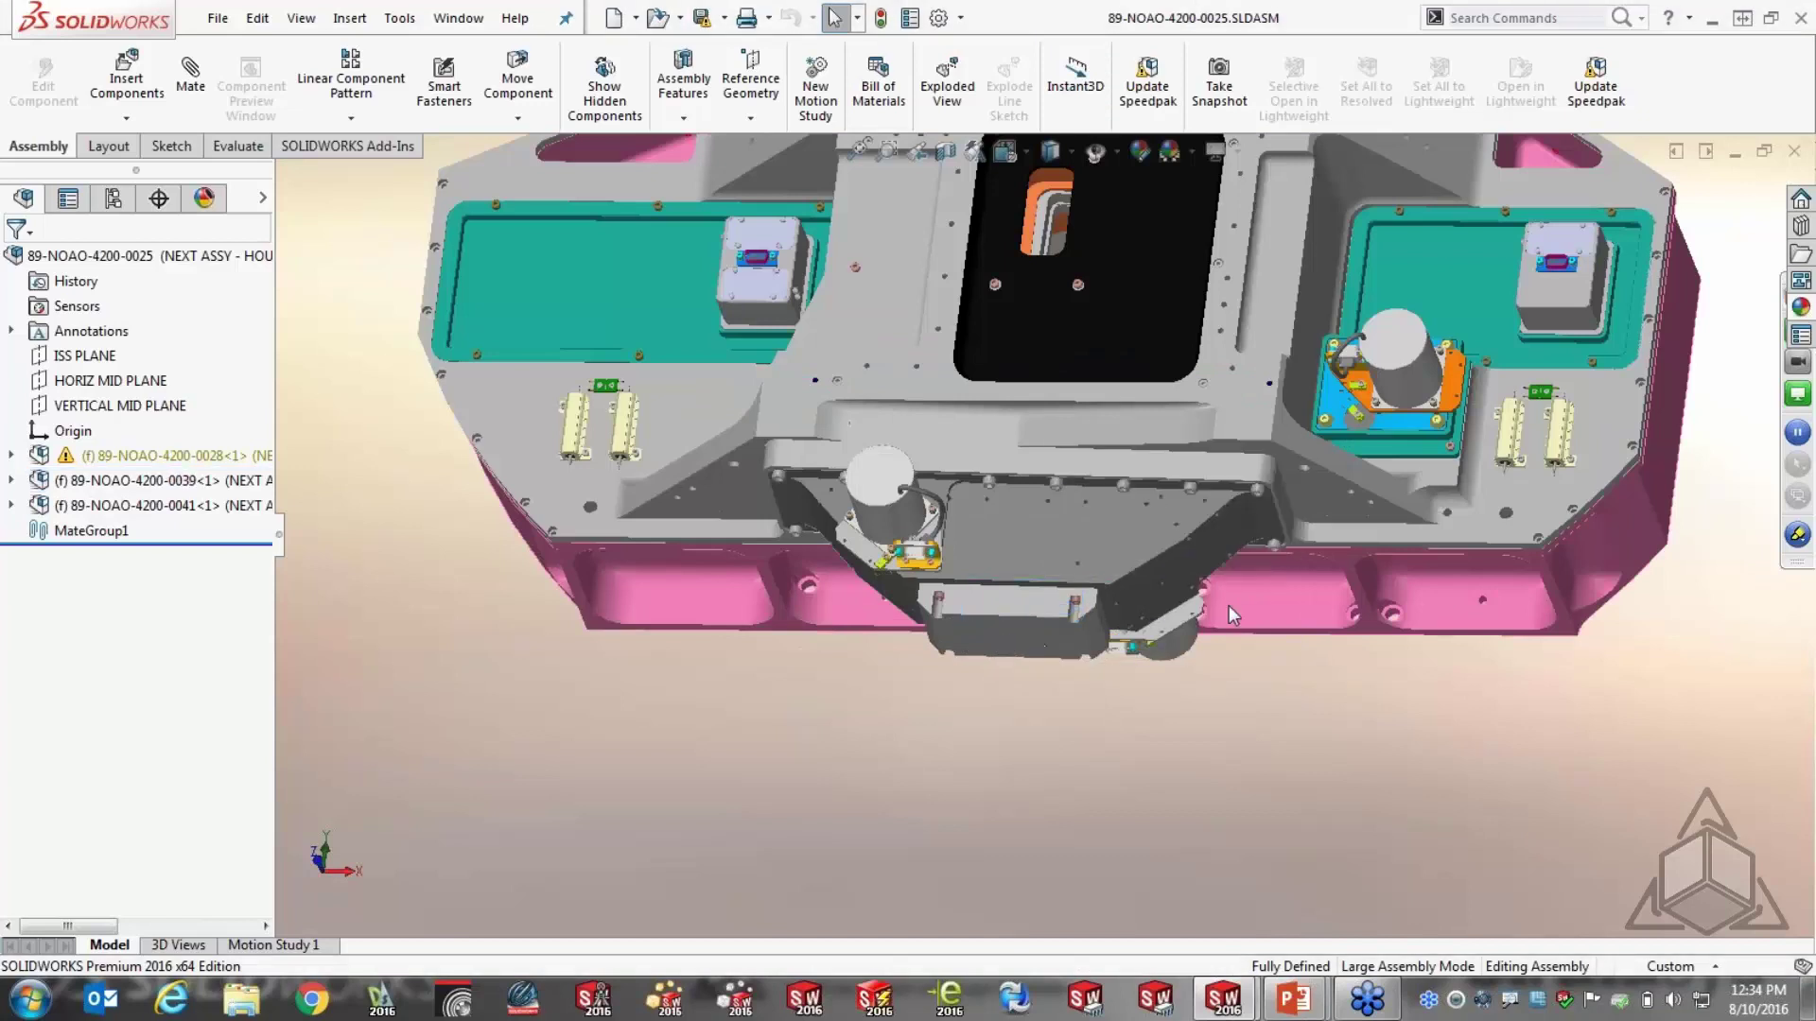
click(1263, 610)
click(1088, 546)
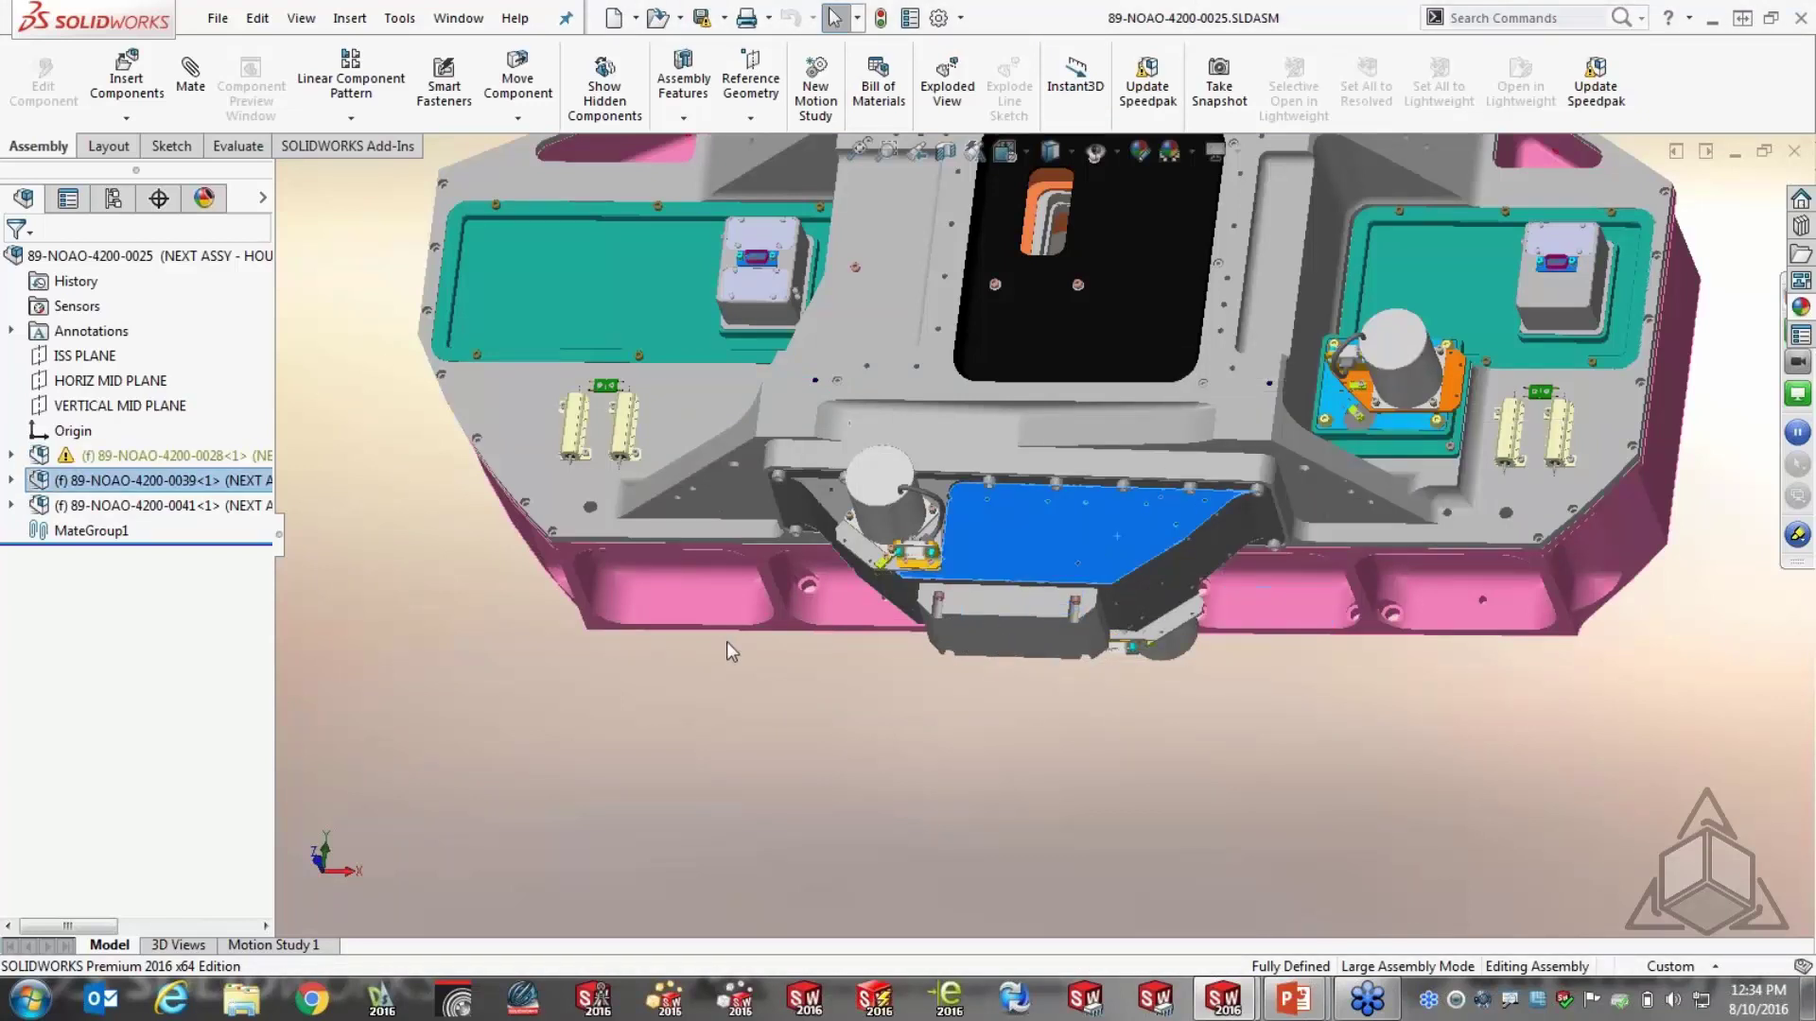
click(737, 582)
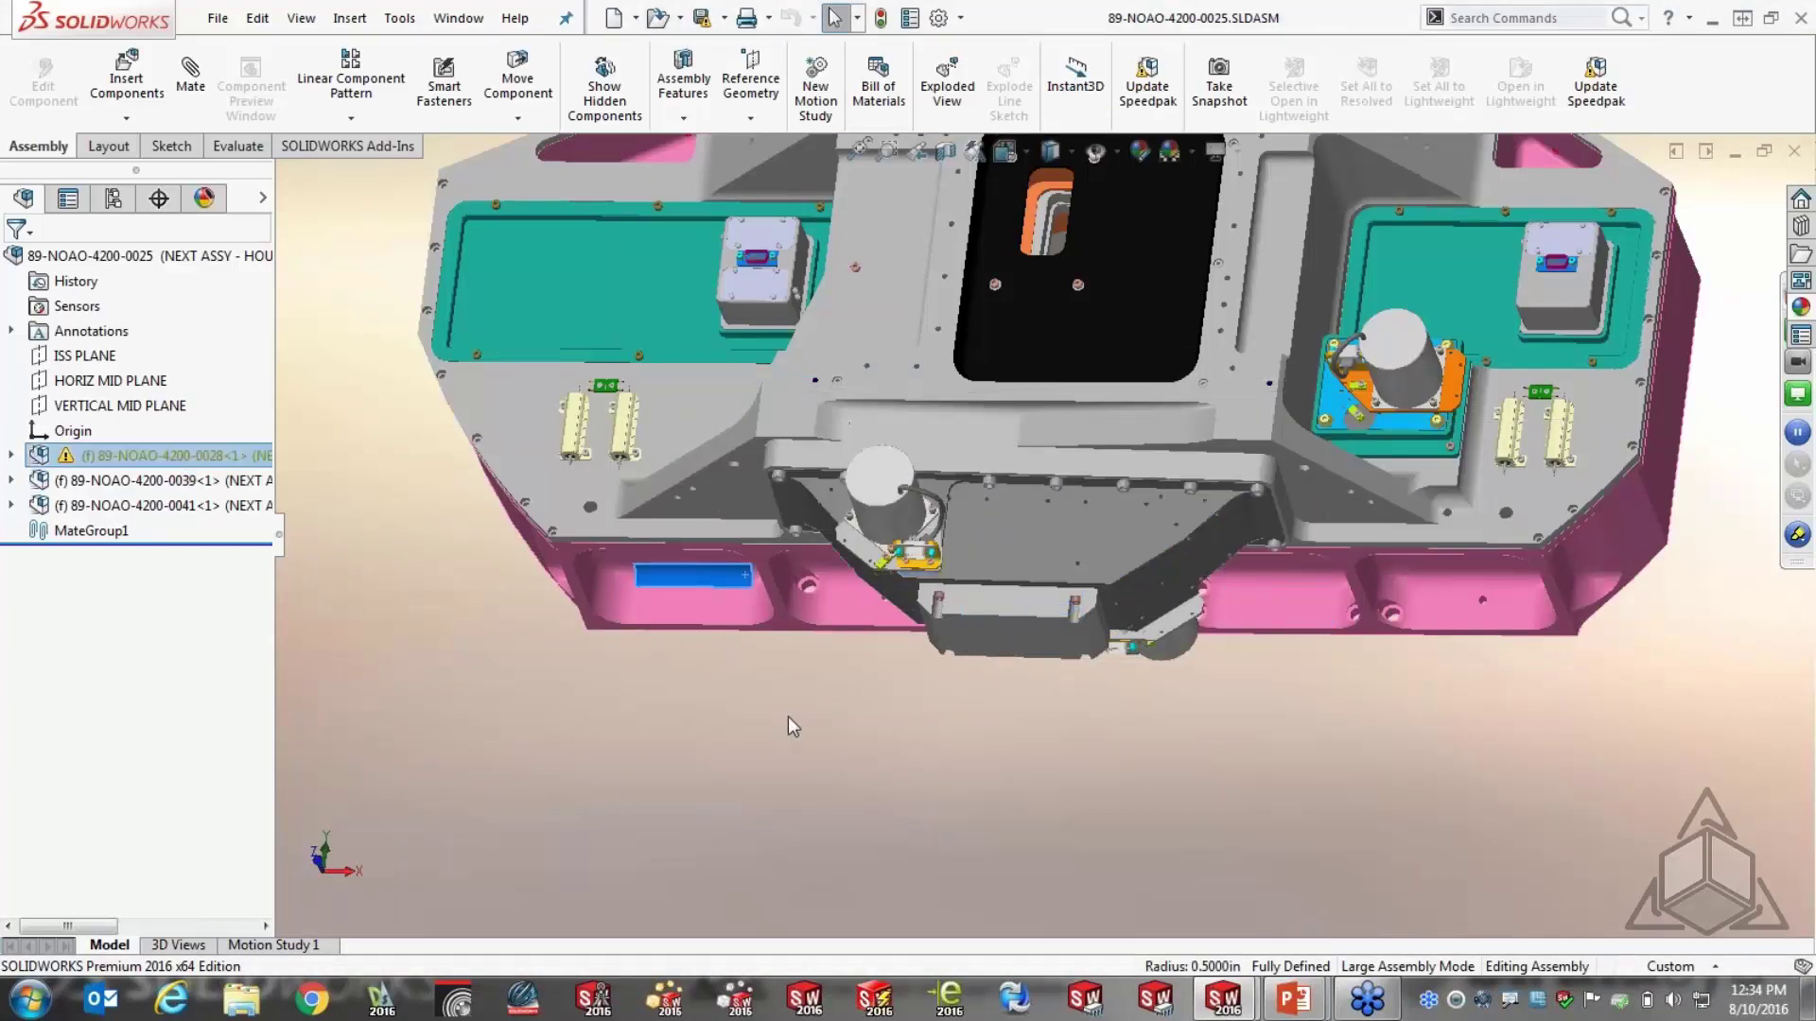
middle_drag(792, 726, 796, 784)
scroll(799, 801, up, 4)
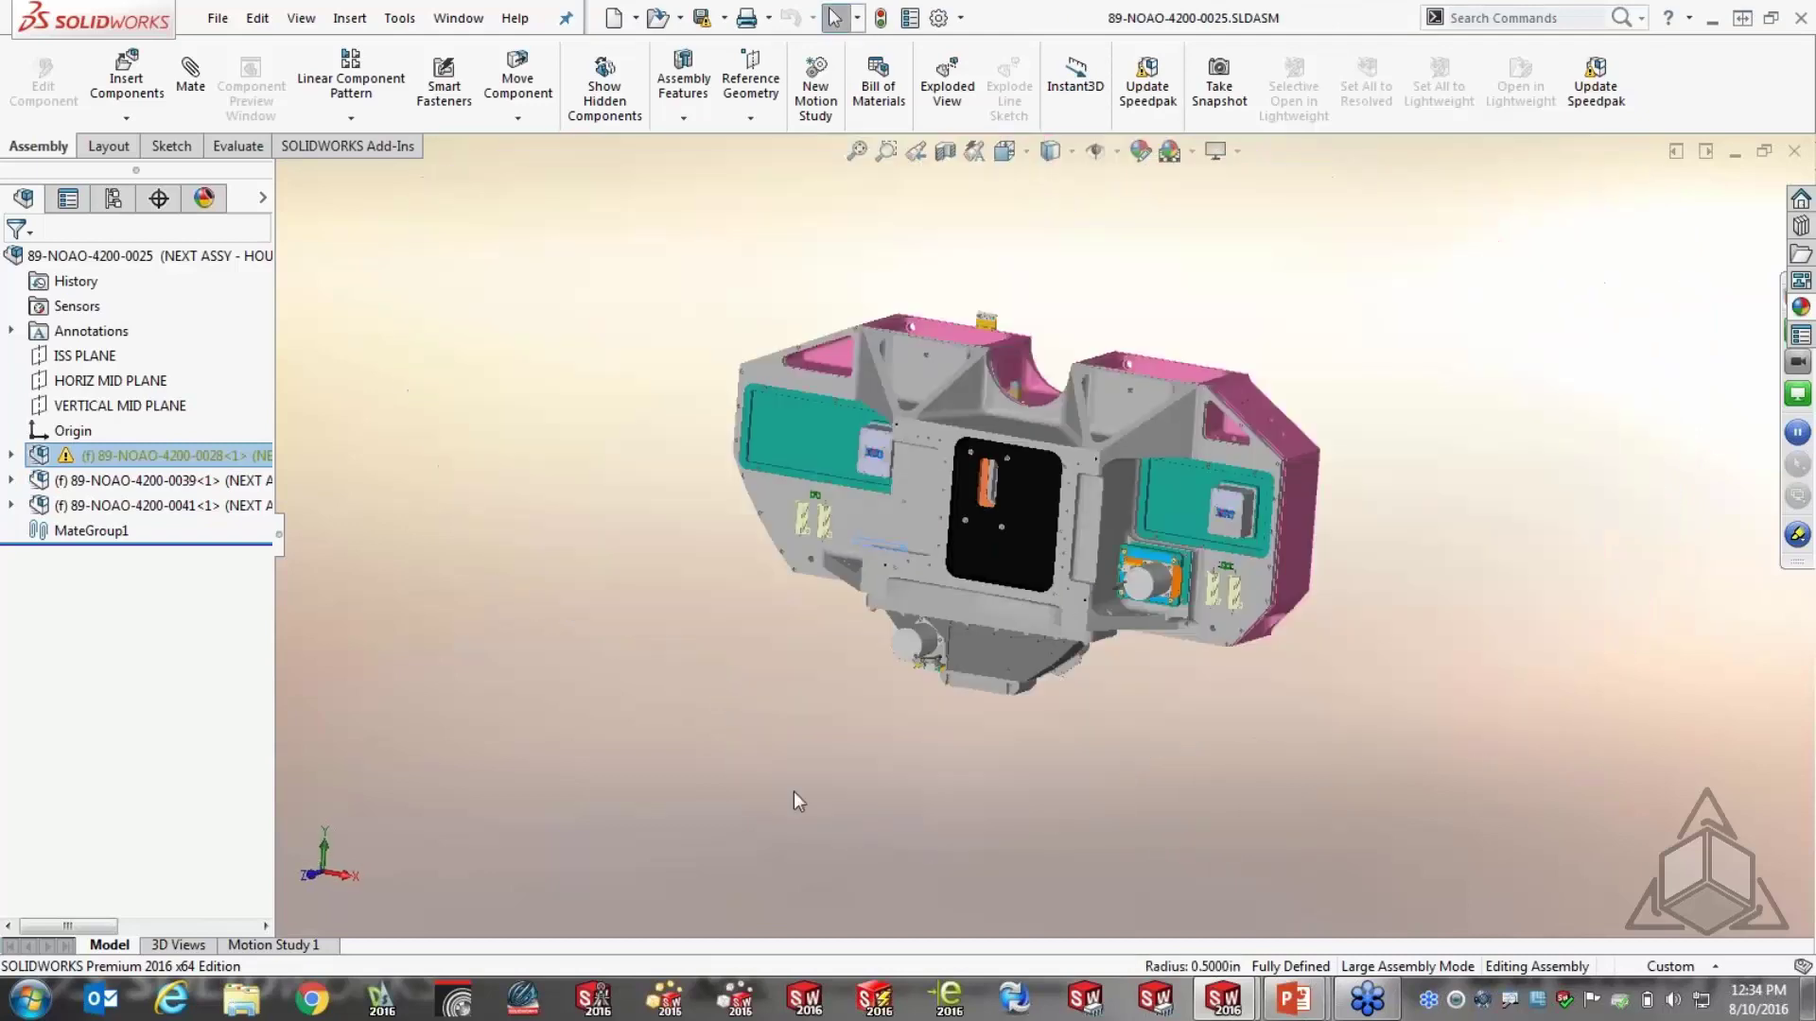
click(855, 715)
middle_drag(855, 715, 901, 718)
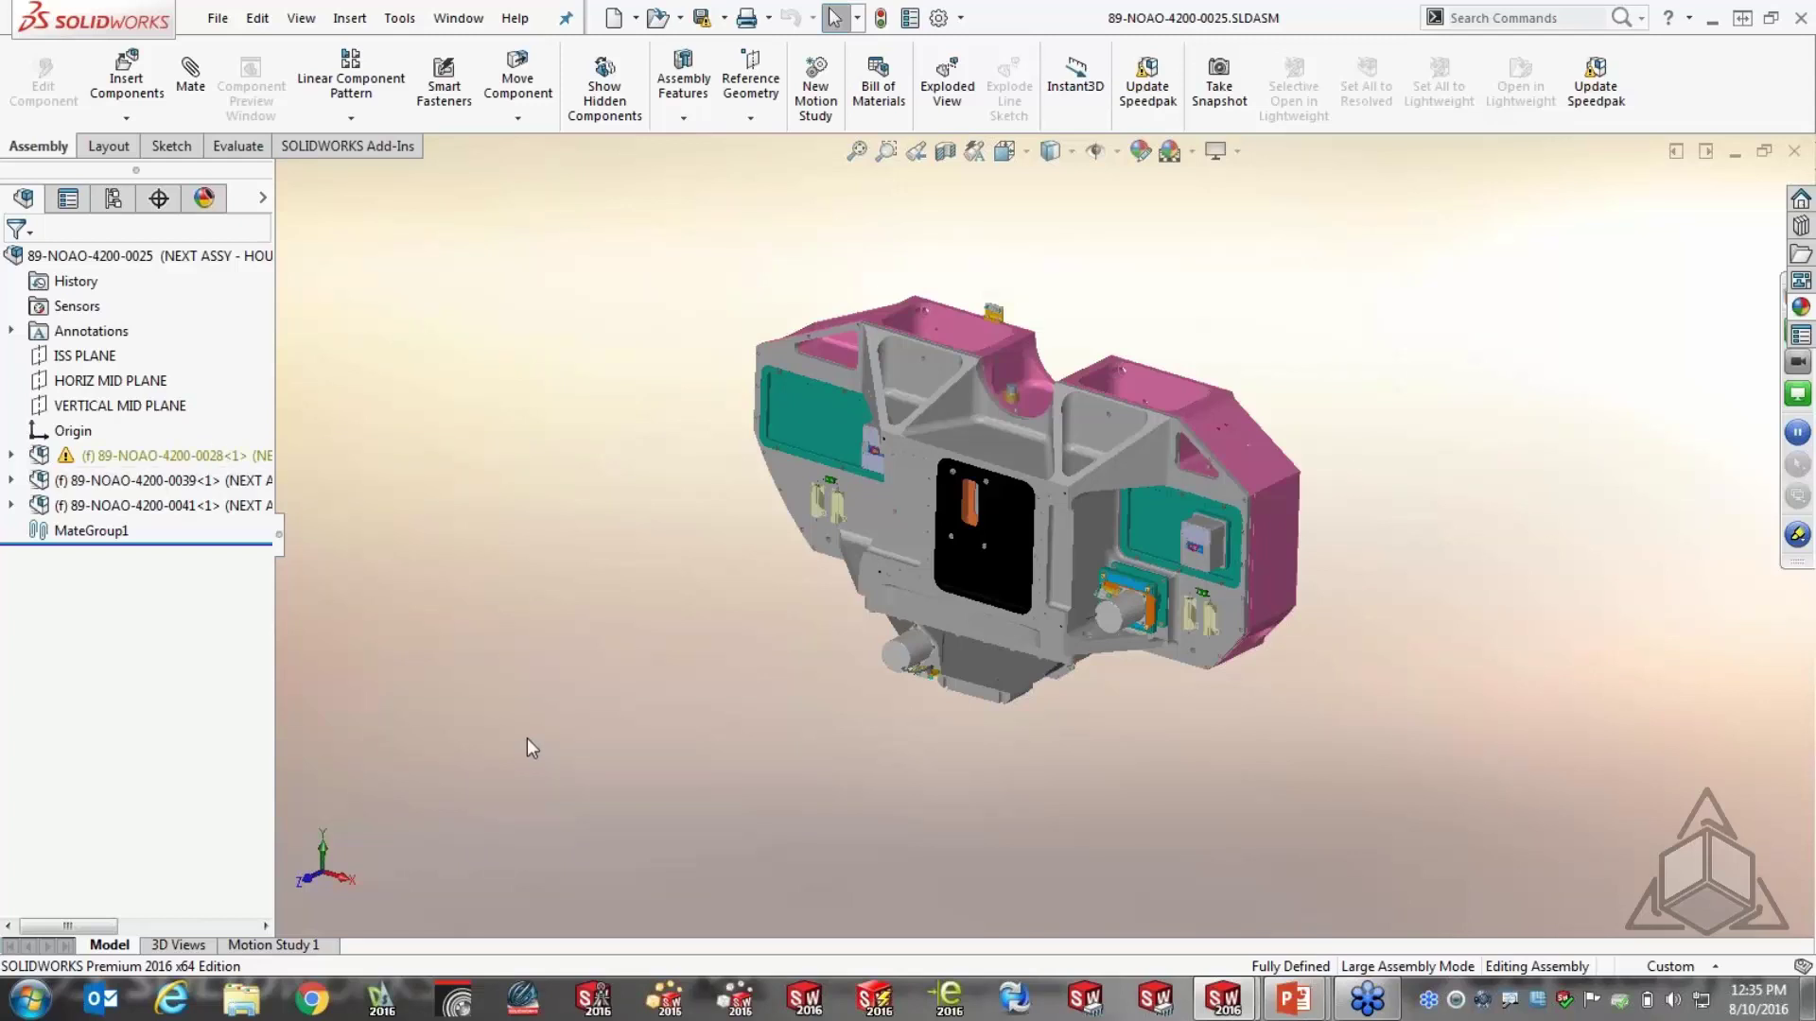
Update the out-of-date SpeedPak of component 0028
right_click(210, 456)
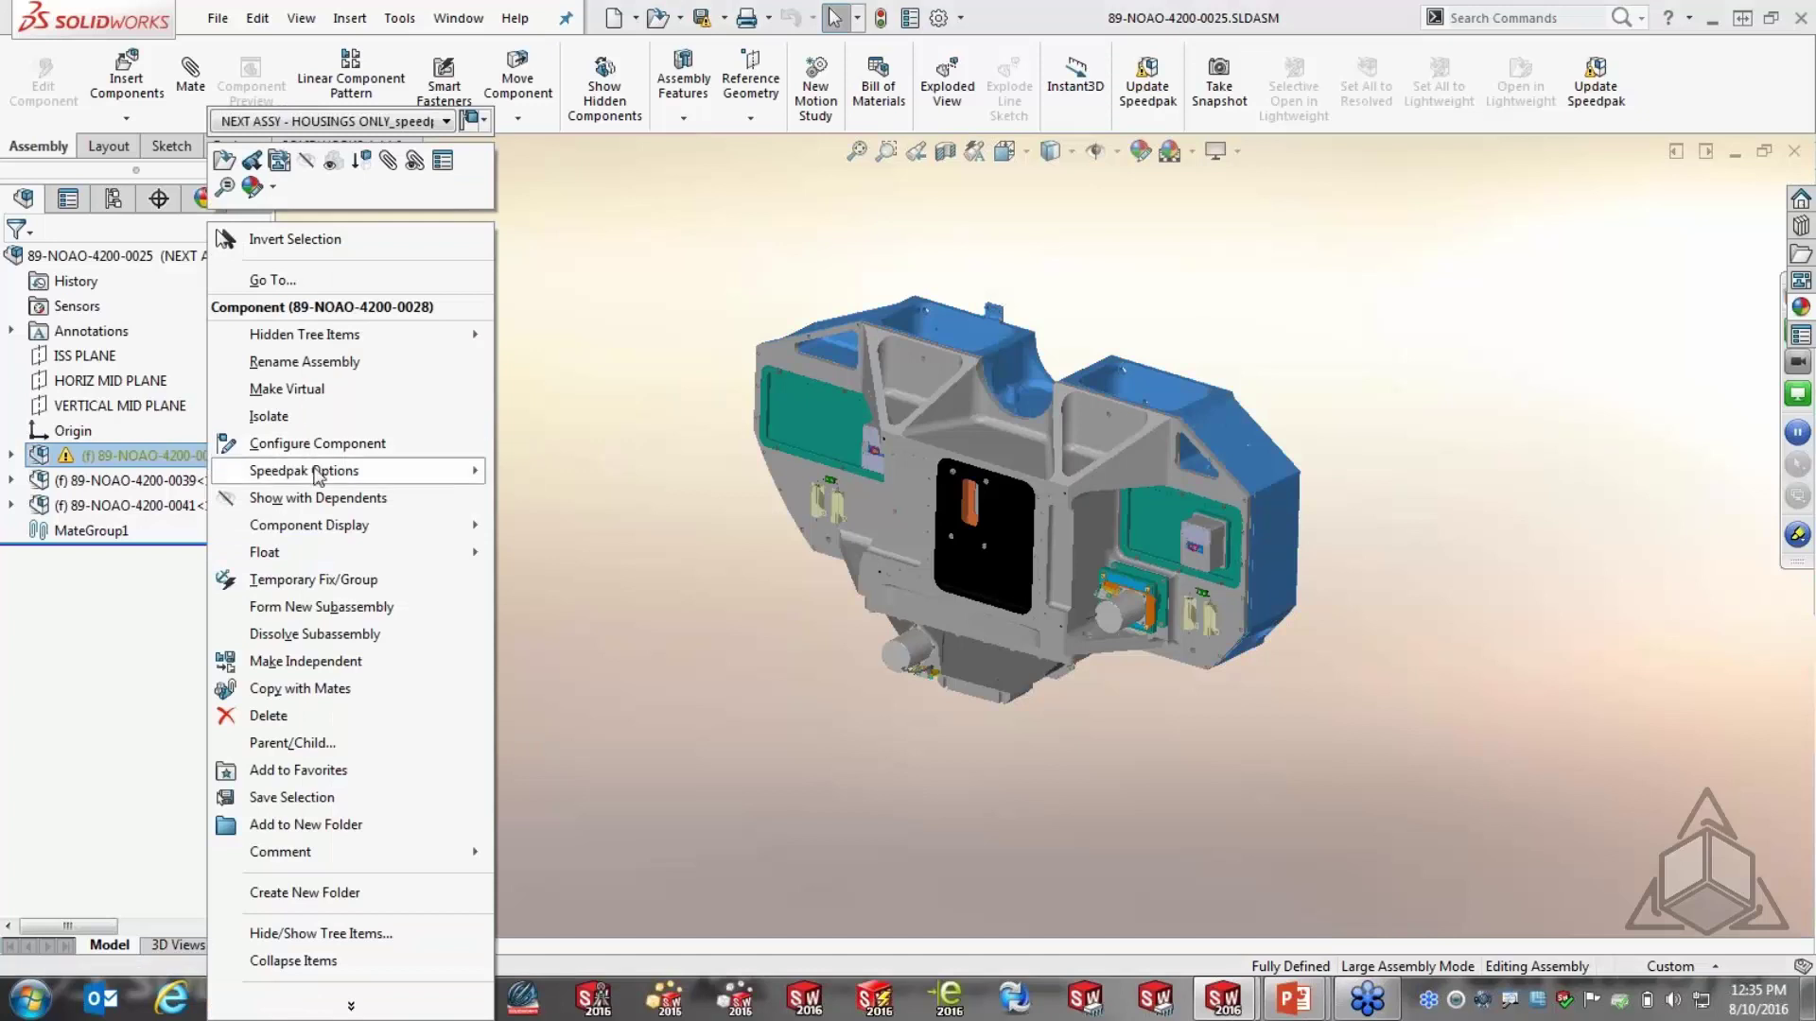
mouse_move(316, 472)
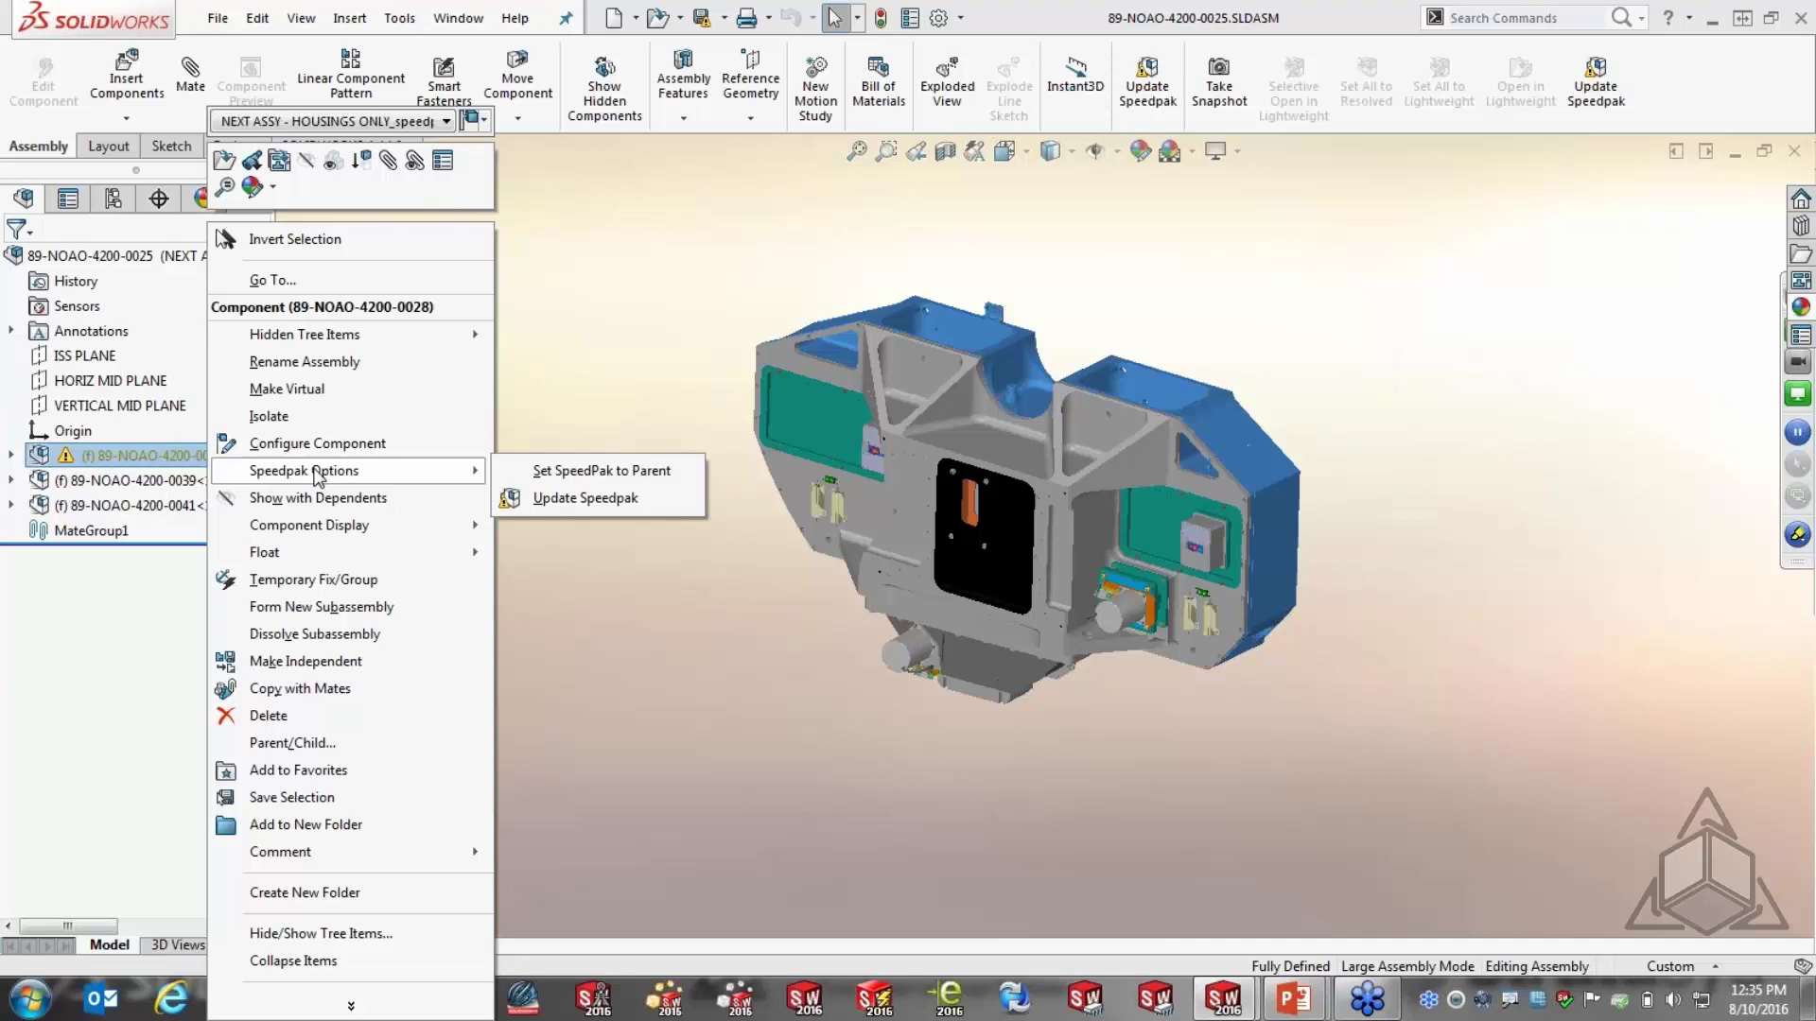
click(586, 498)
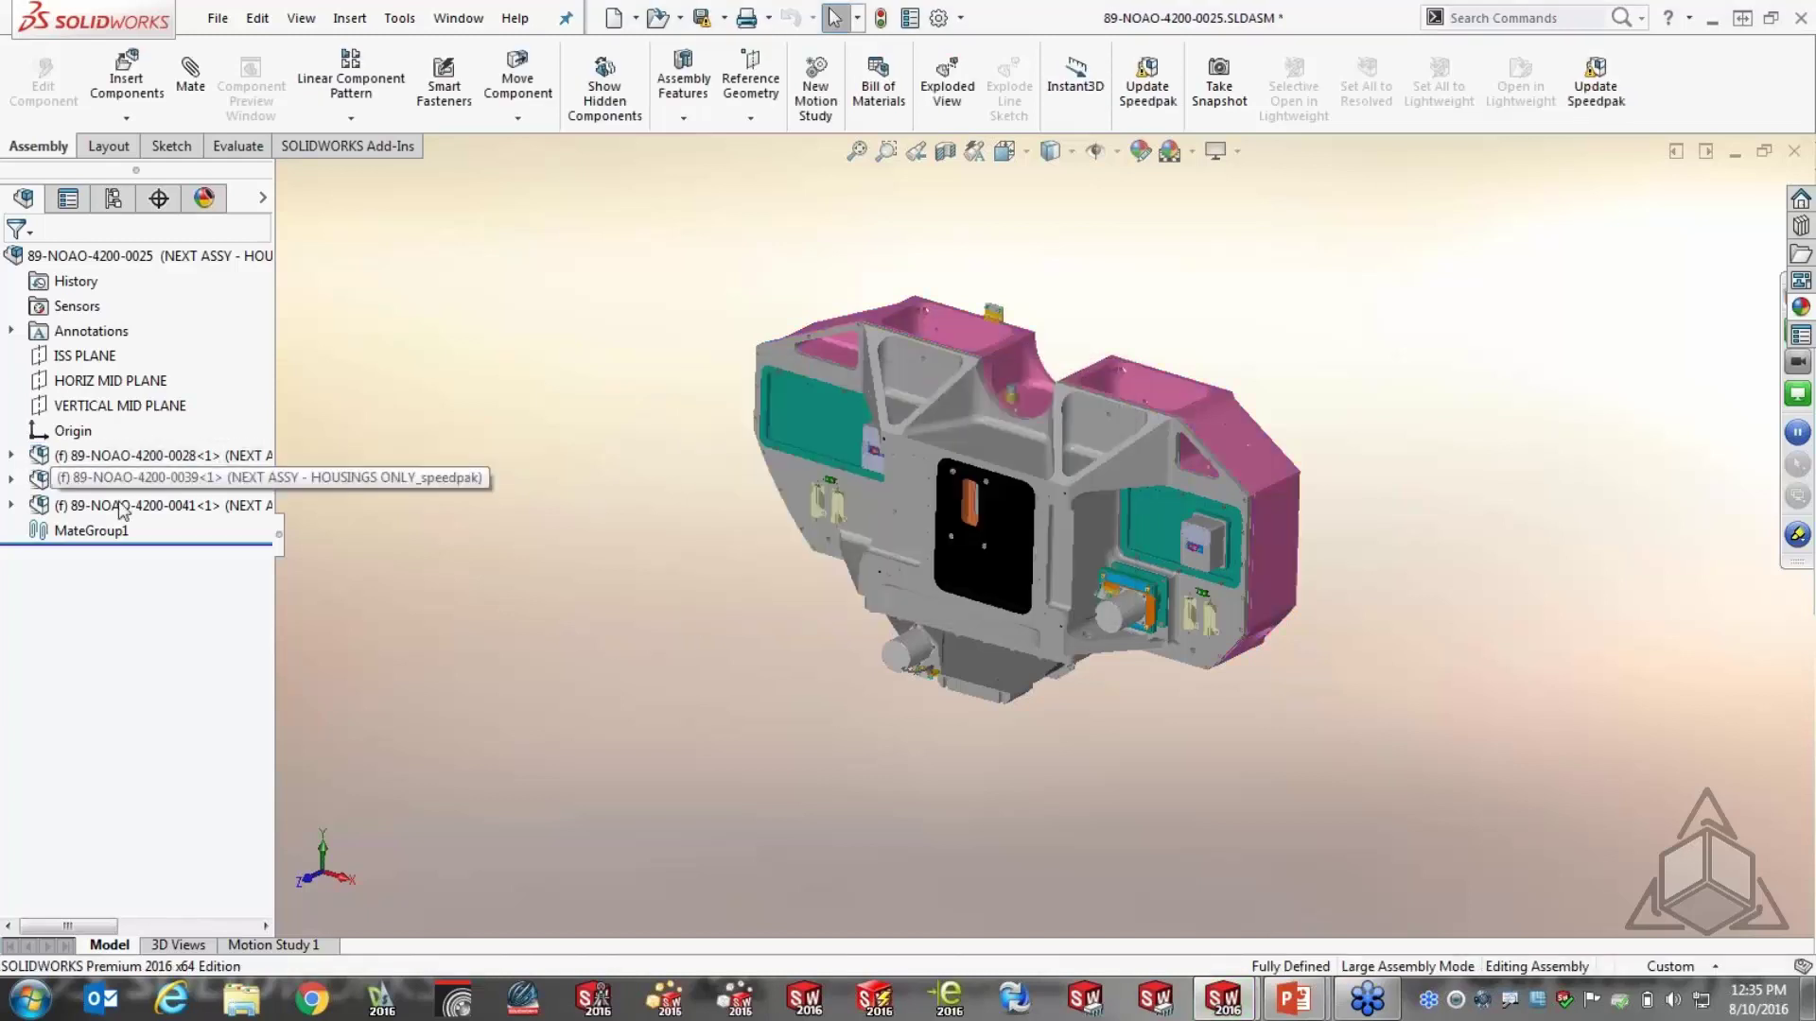
Set component 0039's SpeedPak to its parent
click(189, 480)
right_click(199, 479)
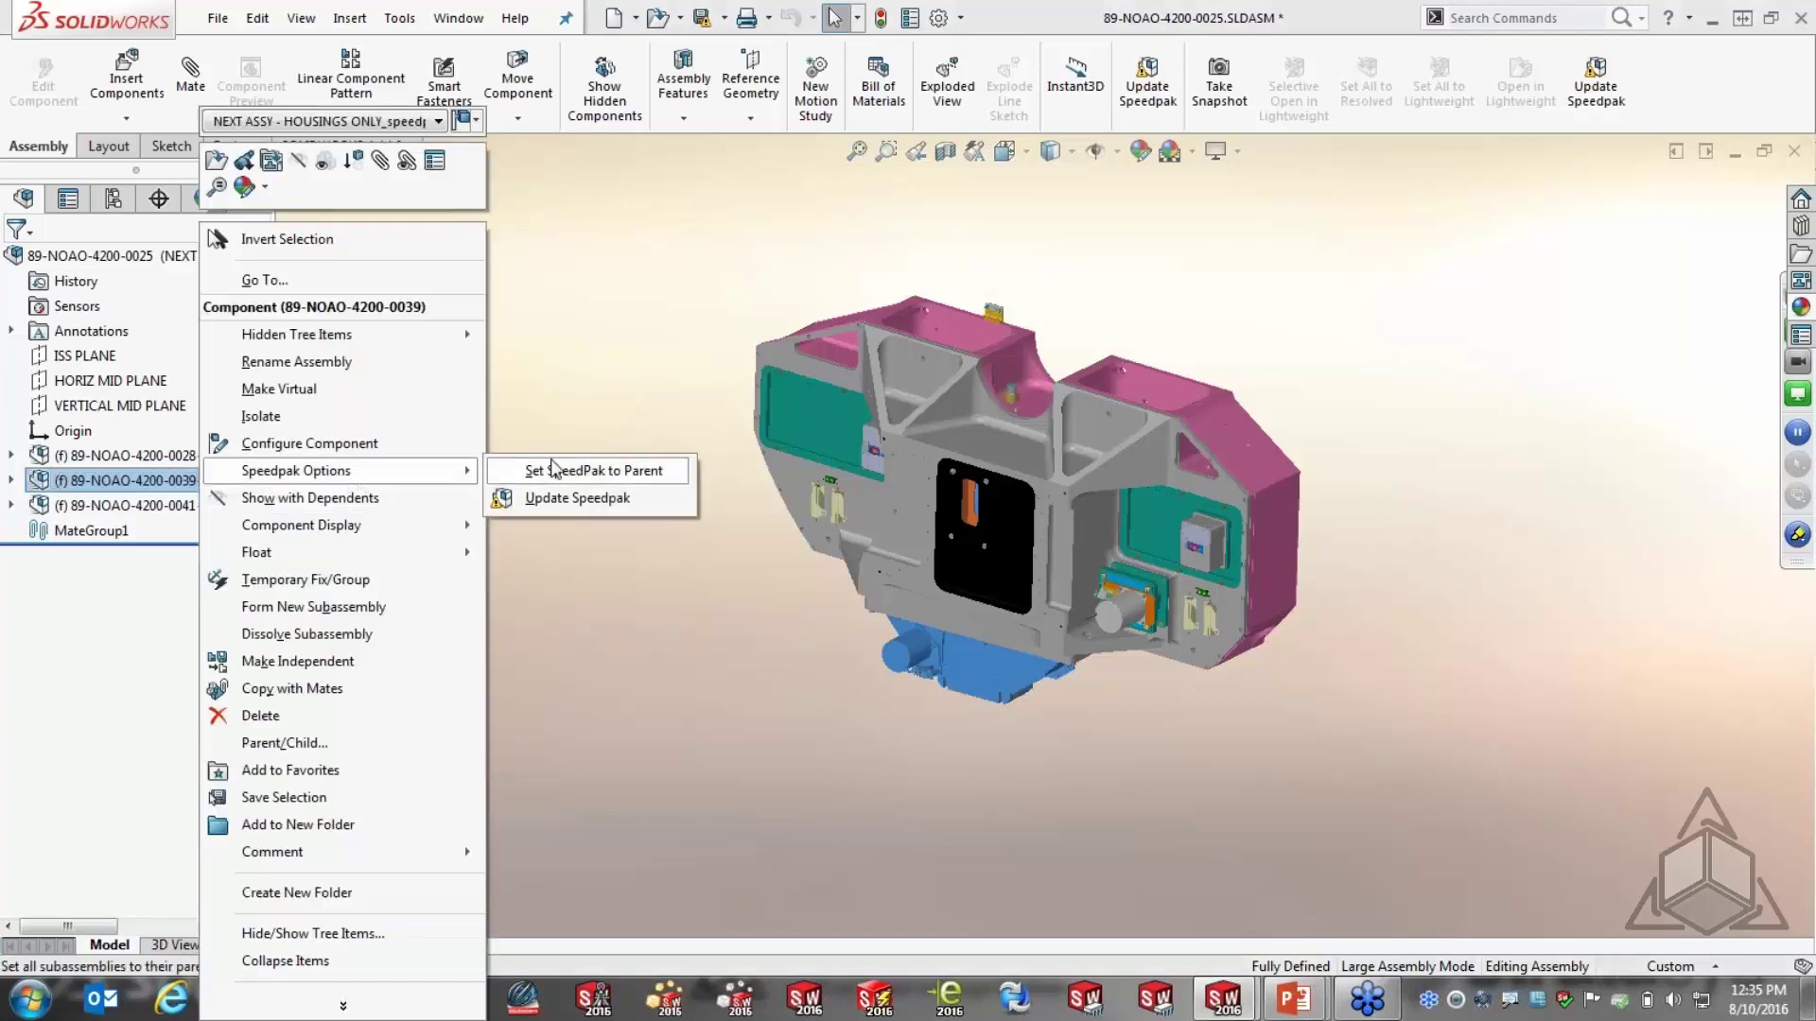
click(620, 473)
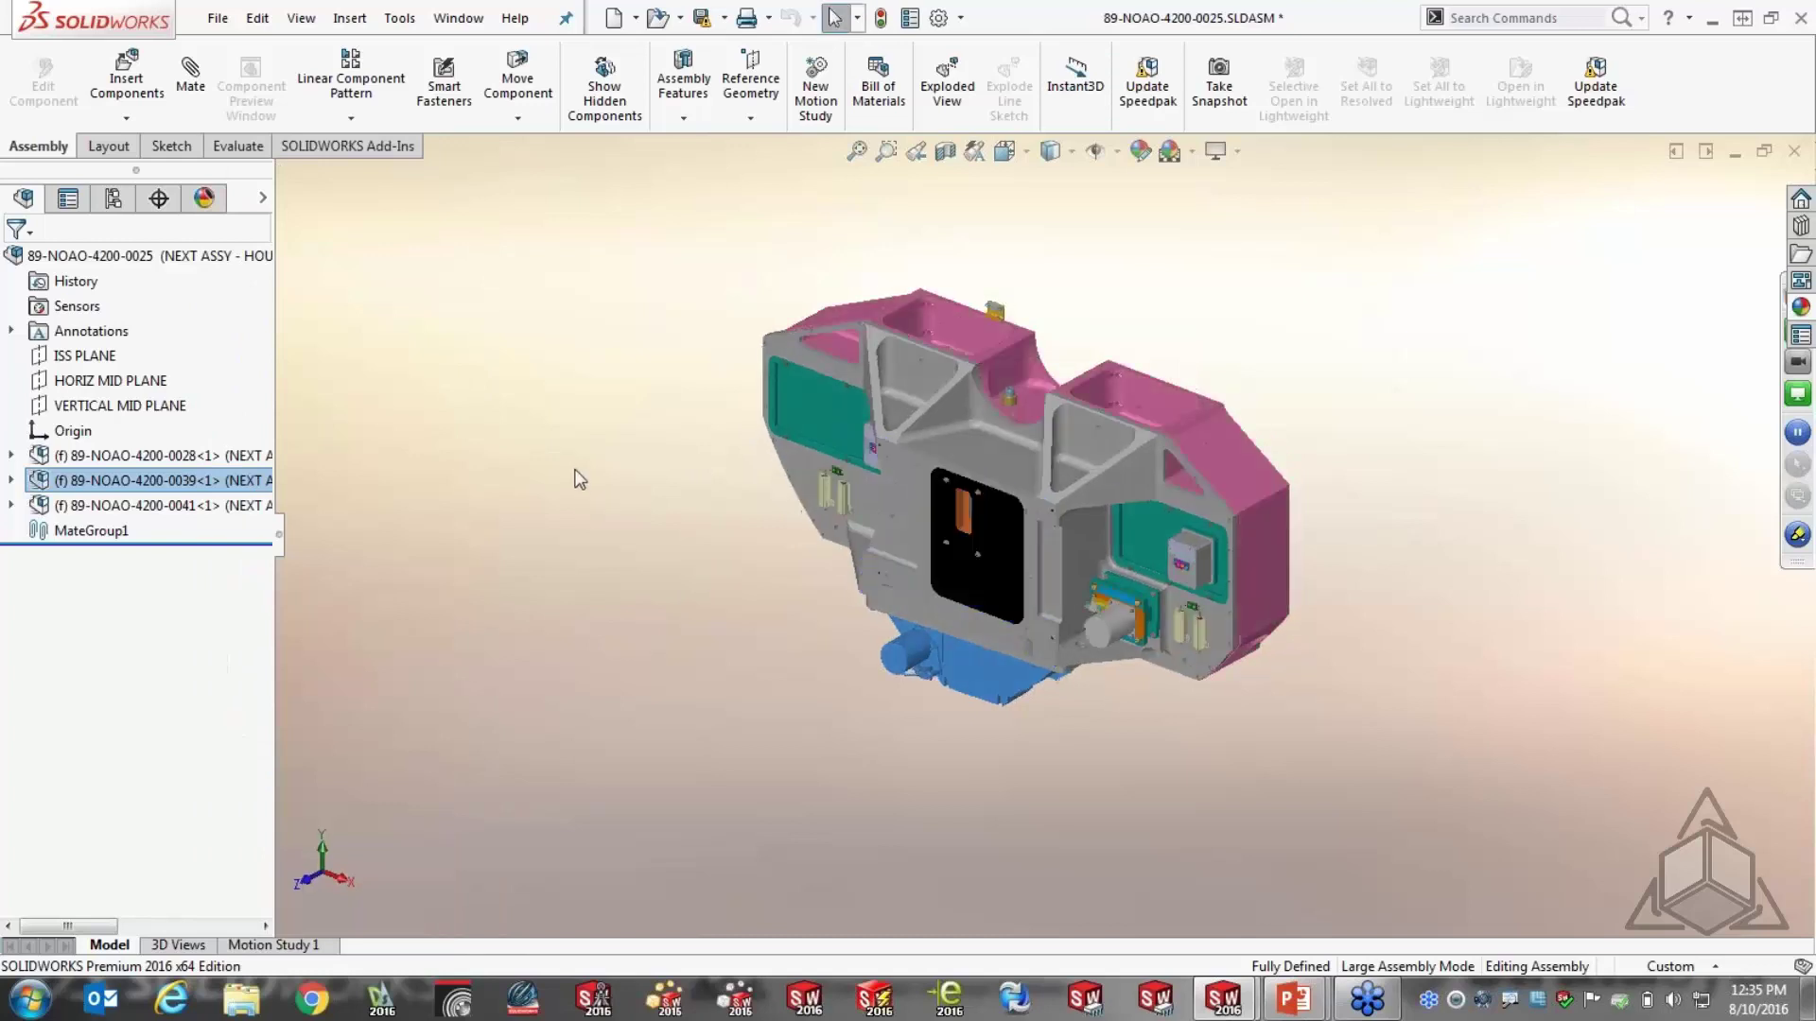
Insert the open 89-NOAO-4200-0027 subassembly and place it beside the housing
key(s)
click(669, 490)
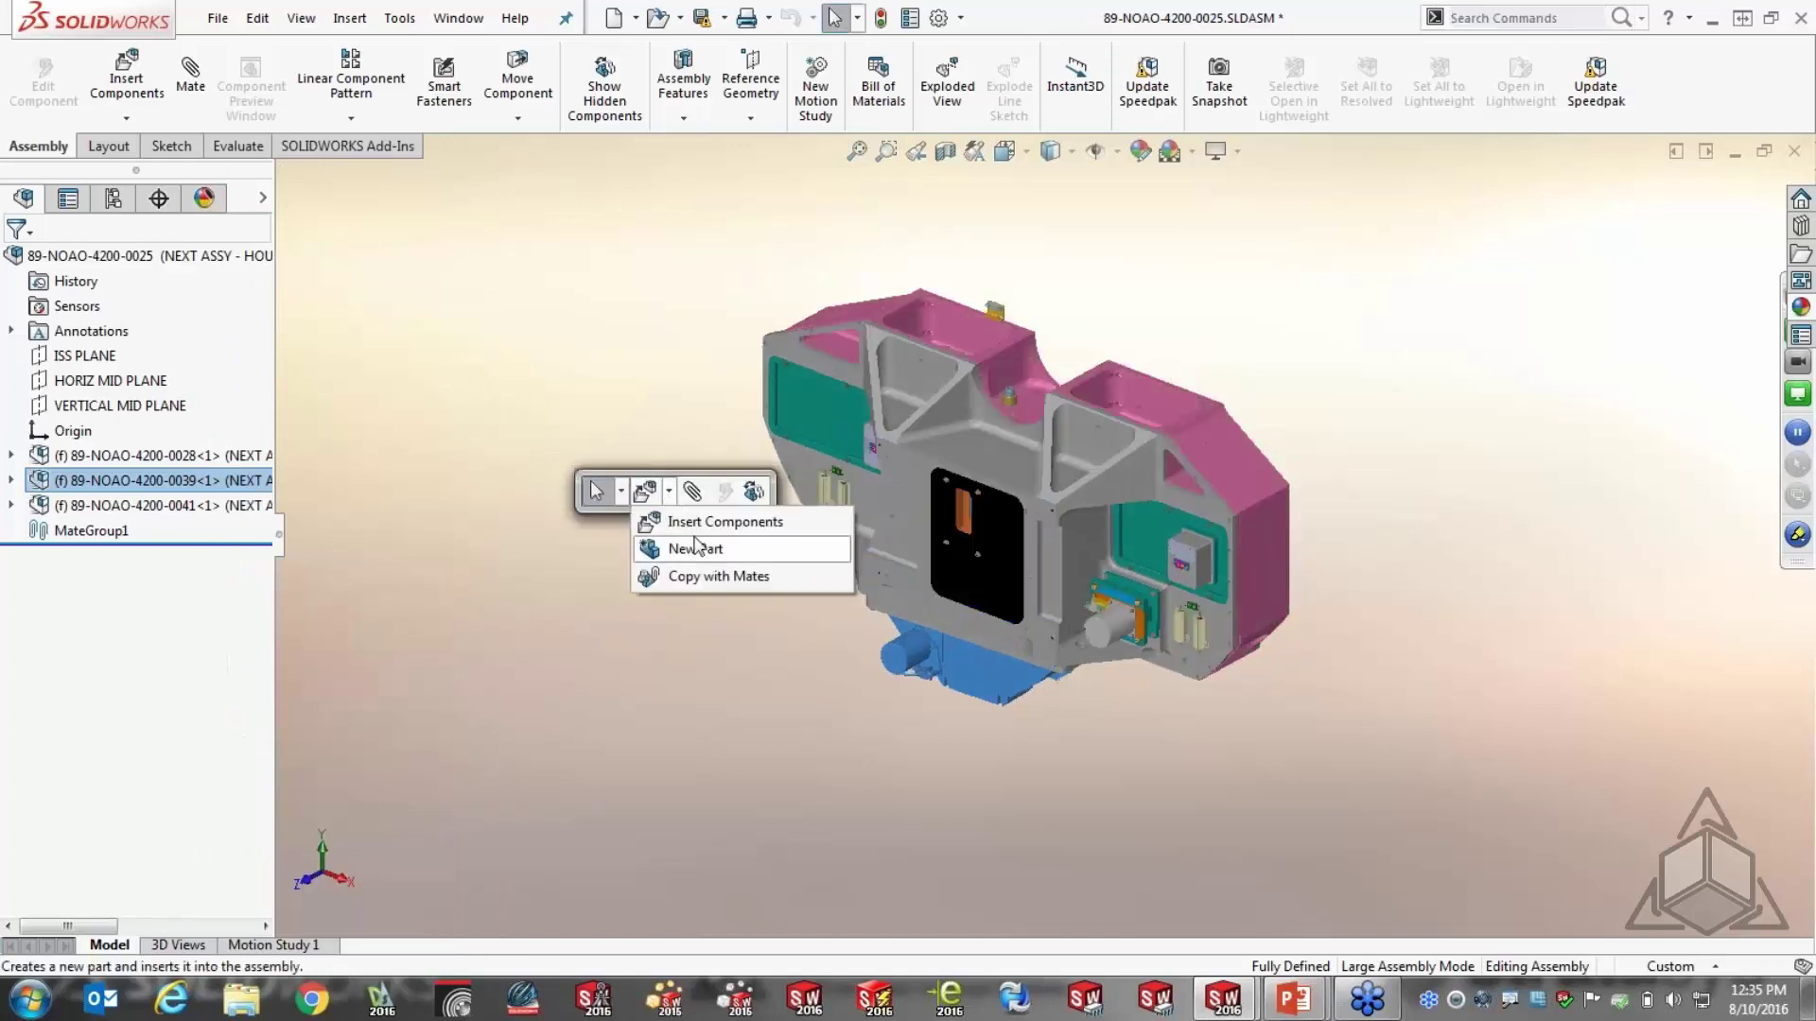
click(700, 521)
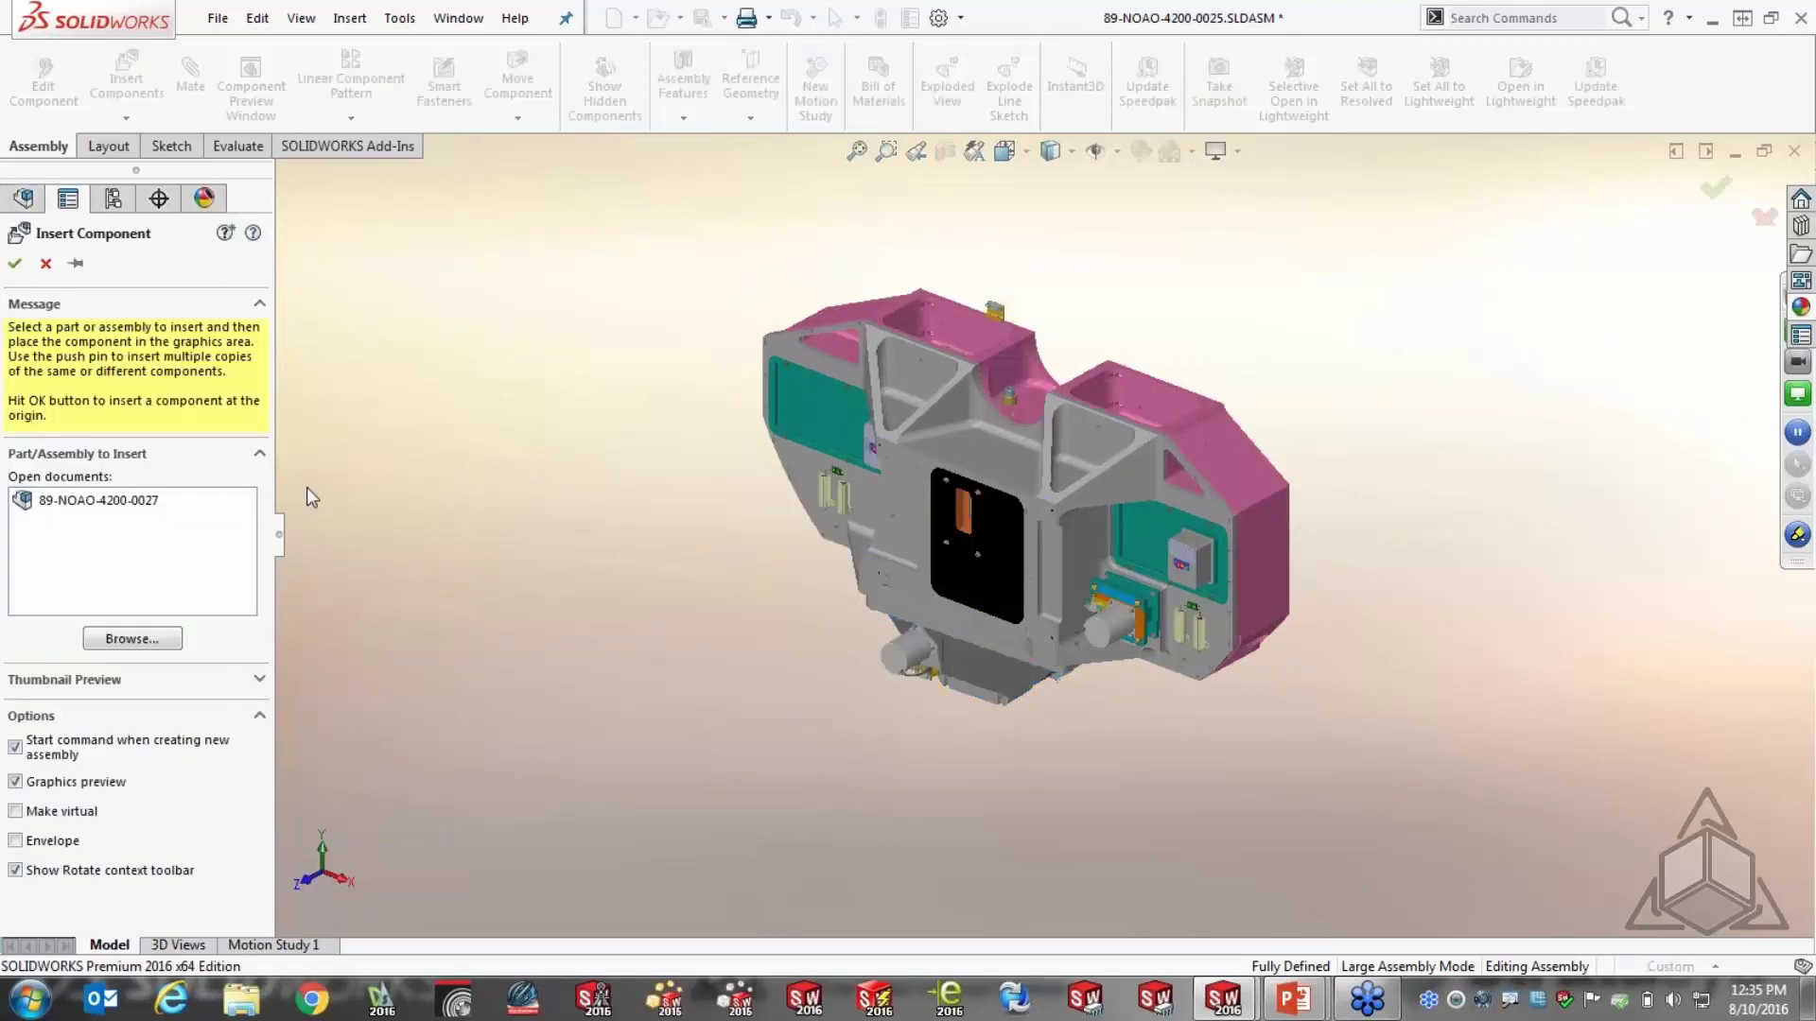
click(105, 504)
click(761, 591)
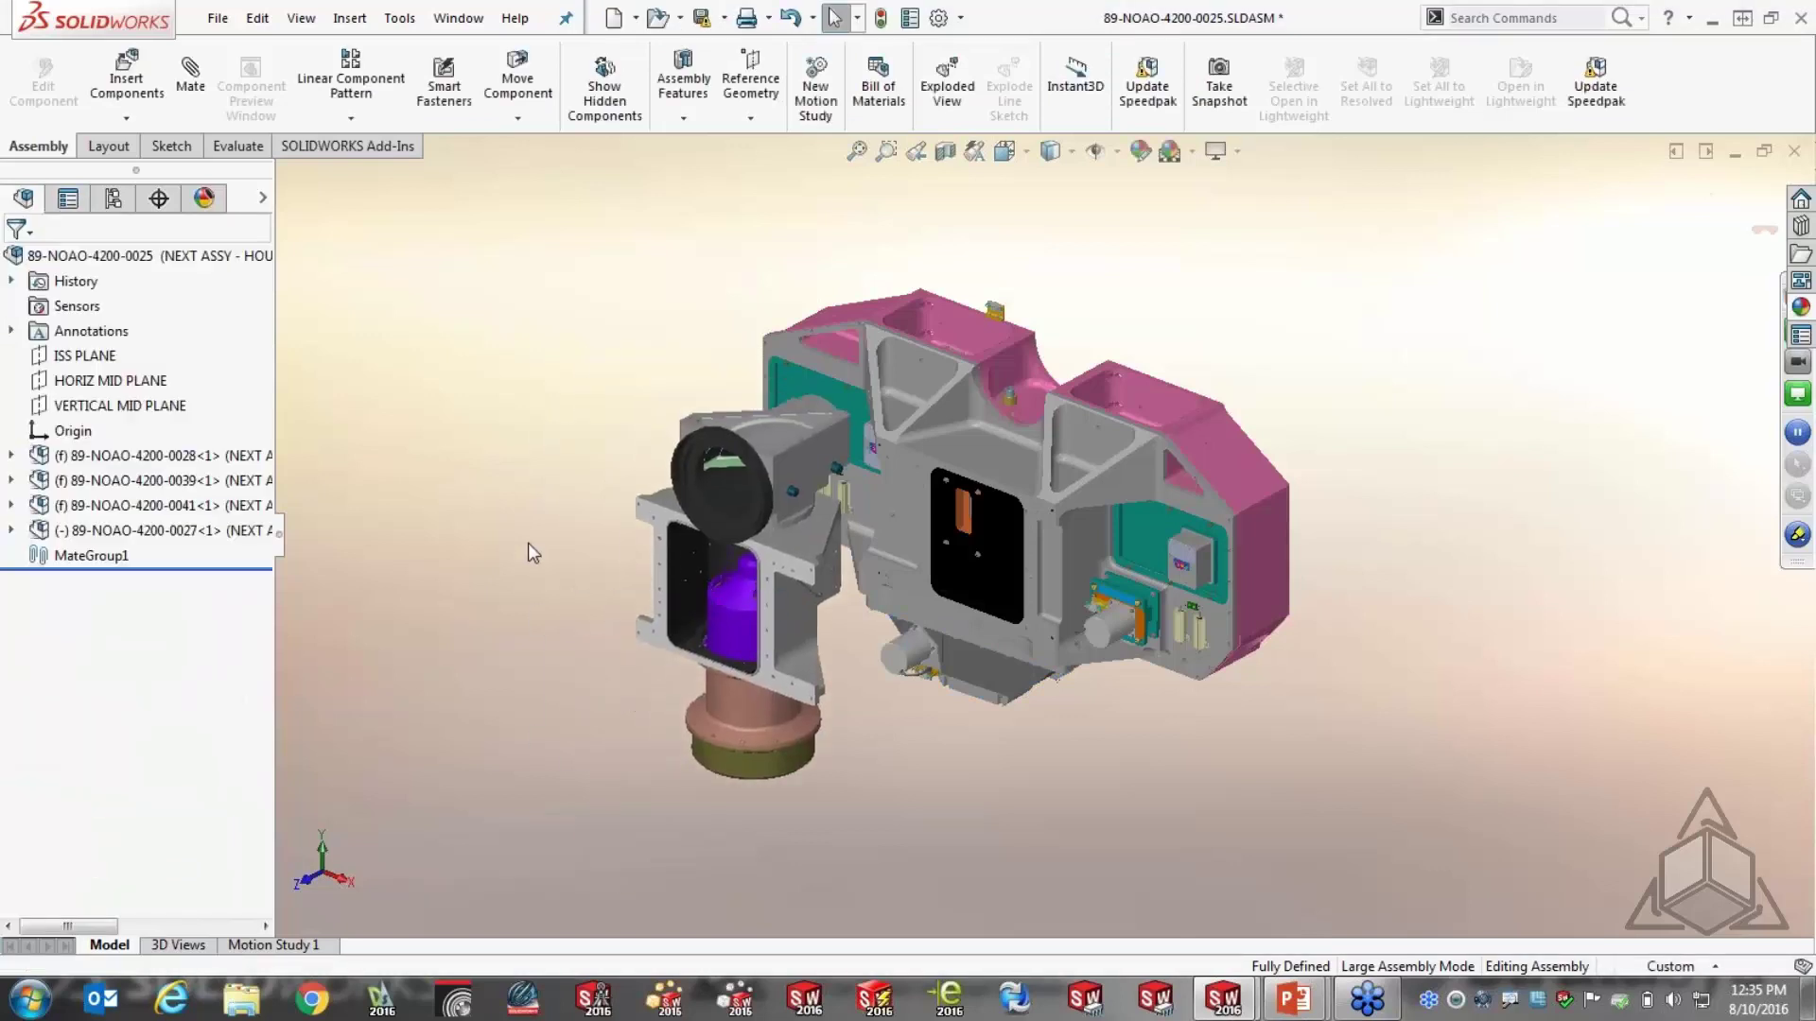
click(155, 527)
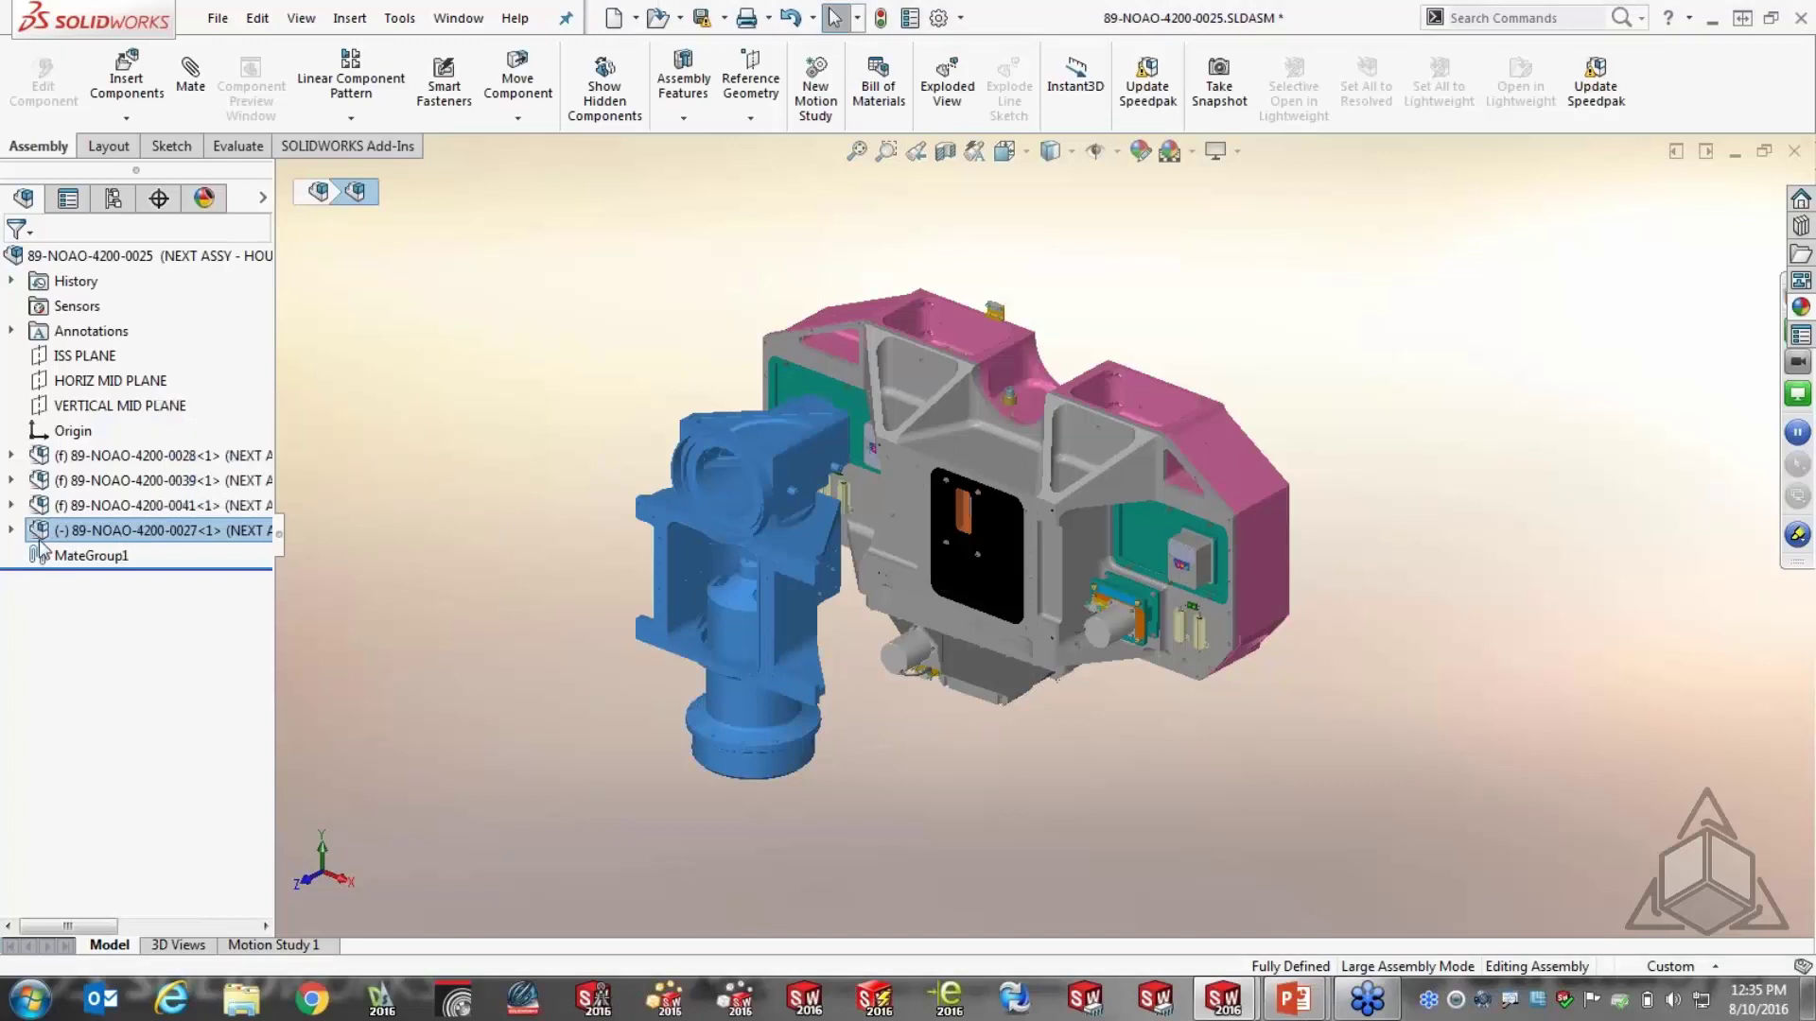
click(471, 604)
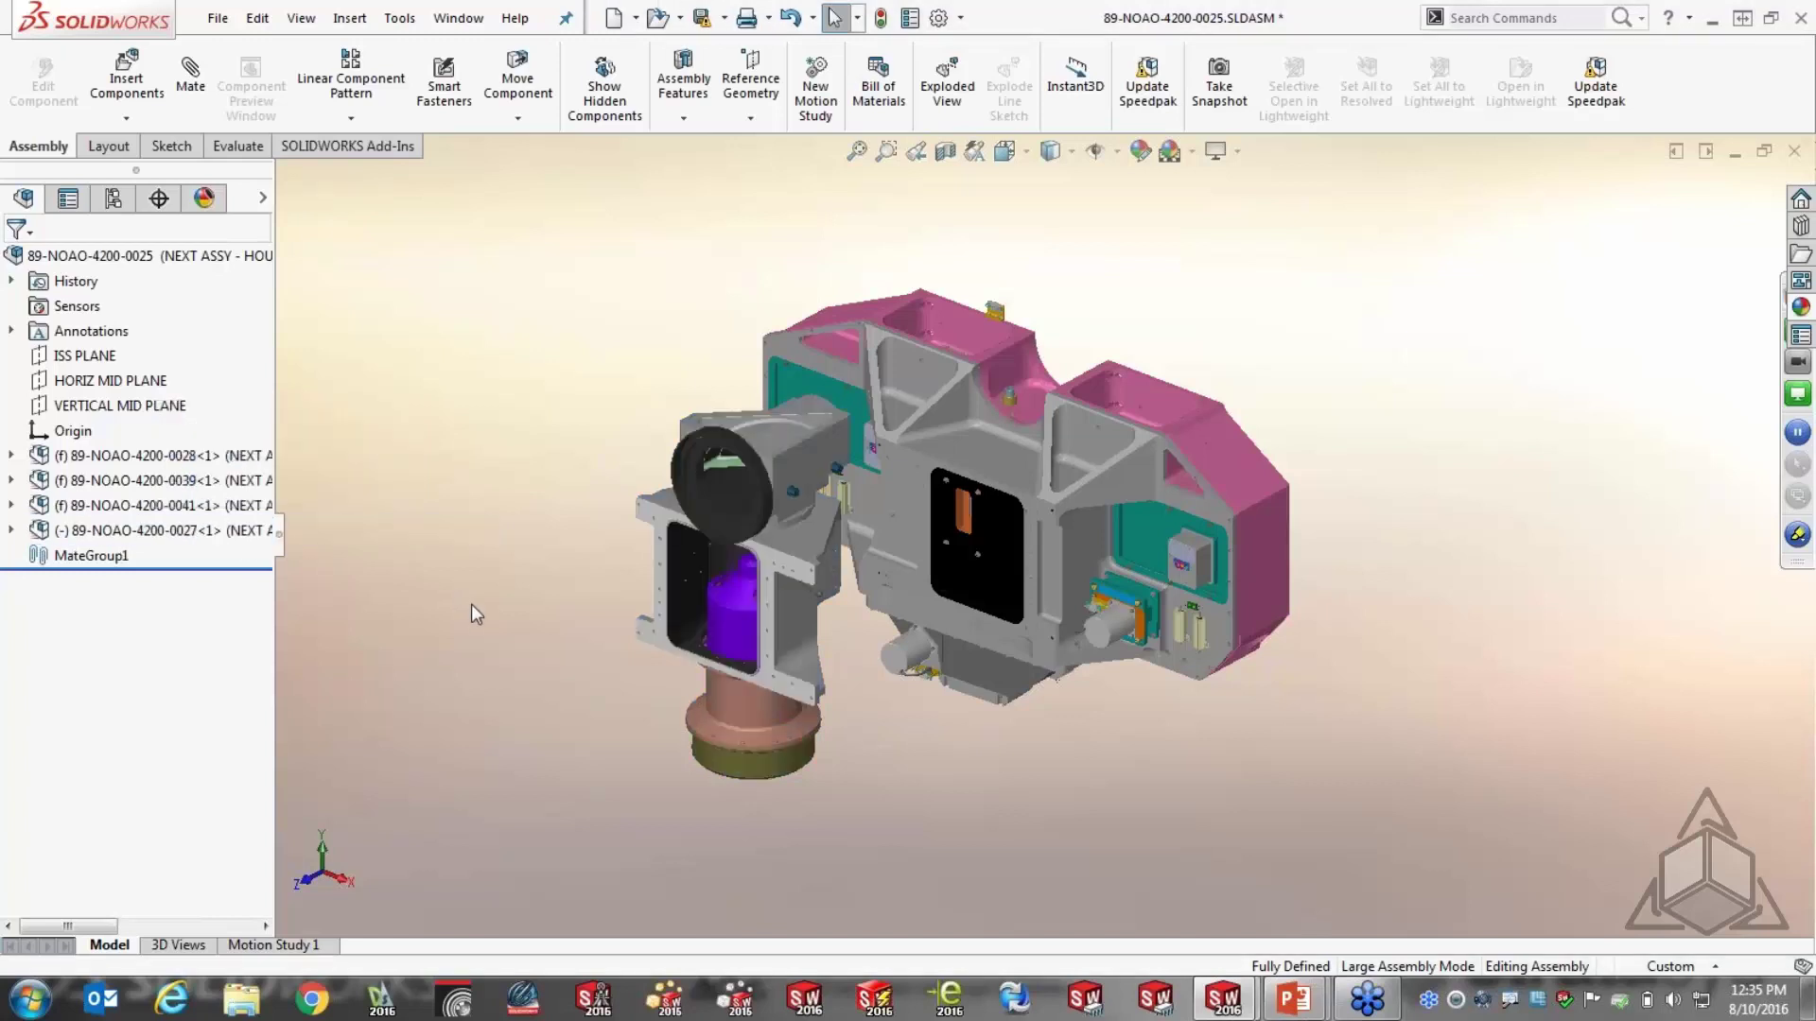
Set subassembly 0027's SpeedPak to its parent and examine the bracket's faces and hole edges
right_click(201, 531)
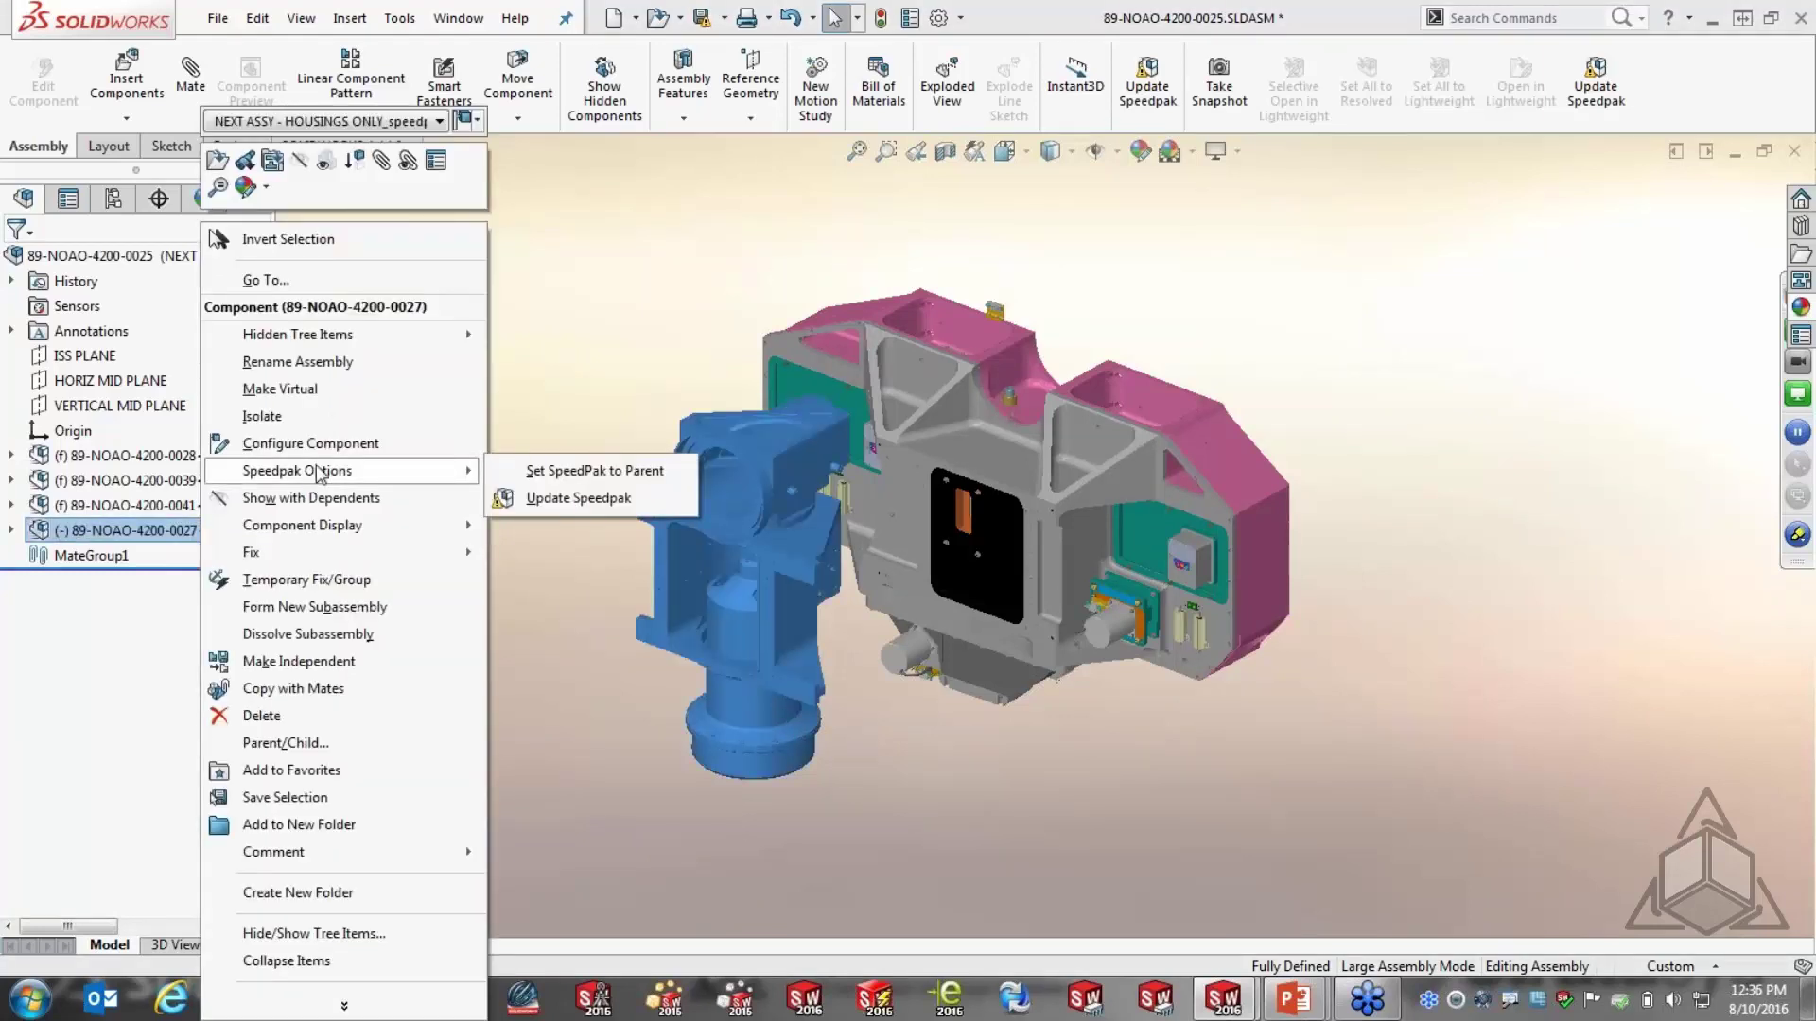
click(606, 471)
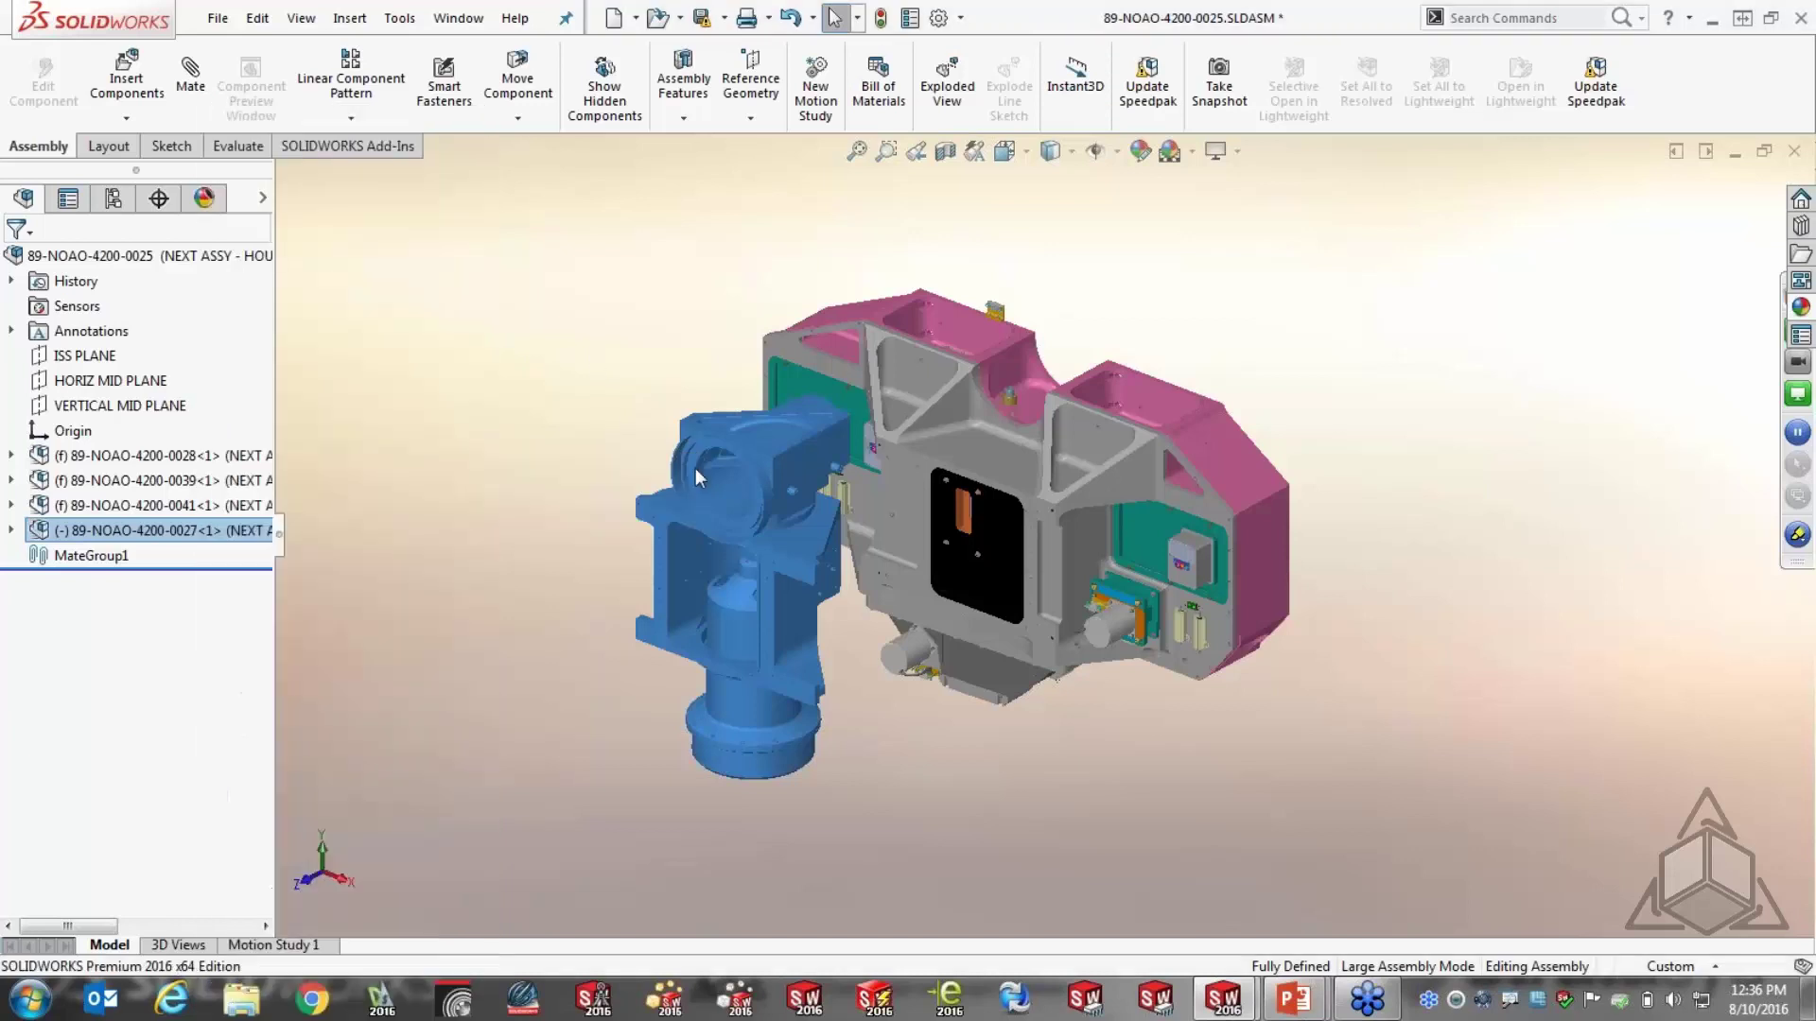
click(786, 569)
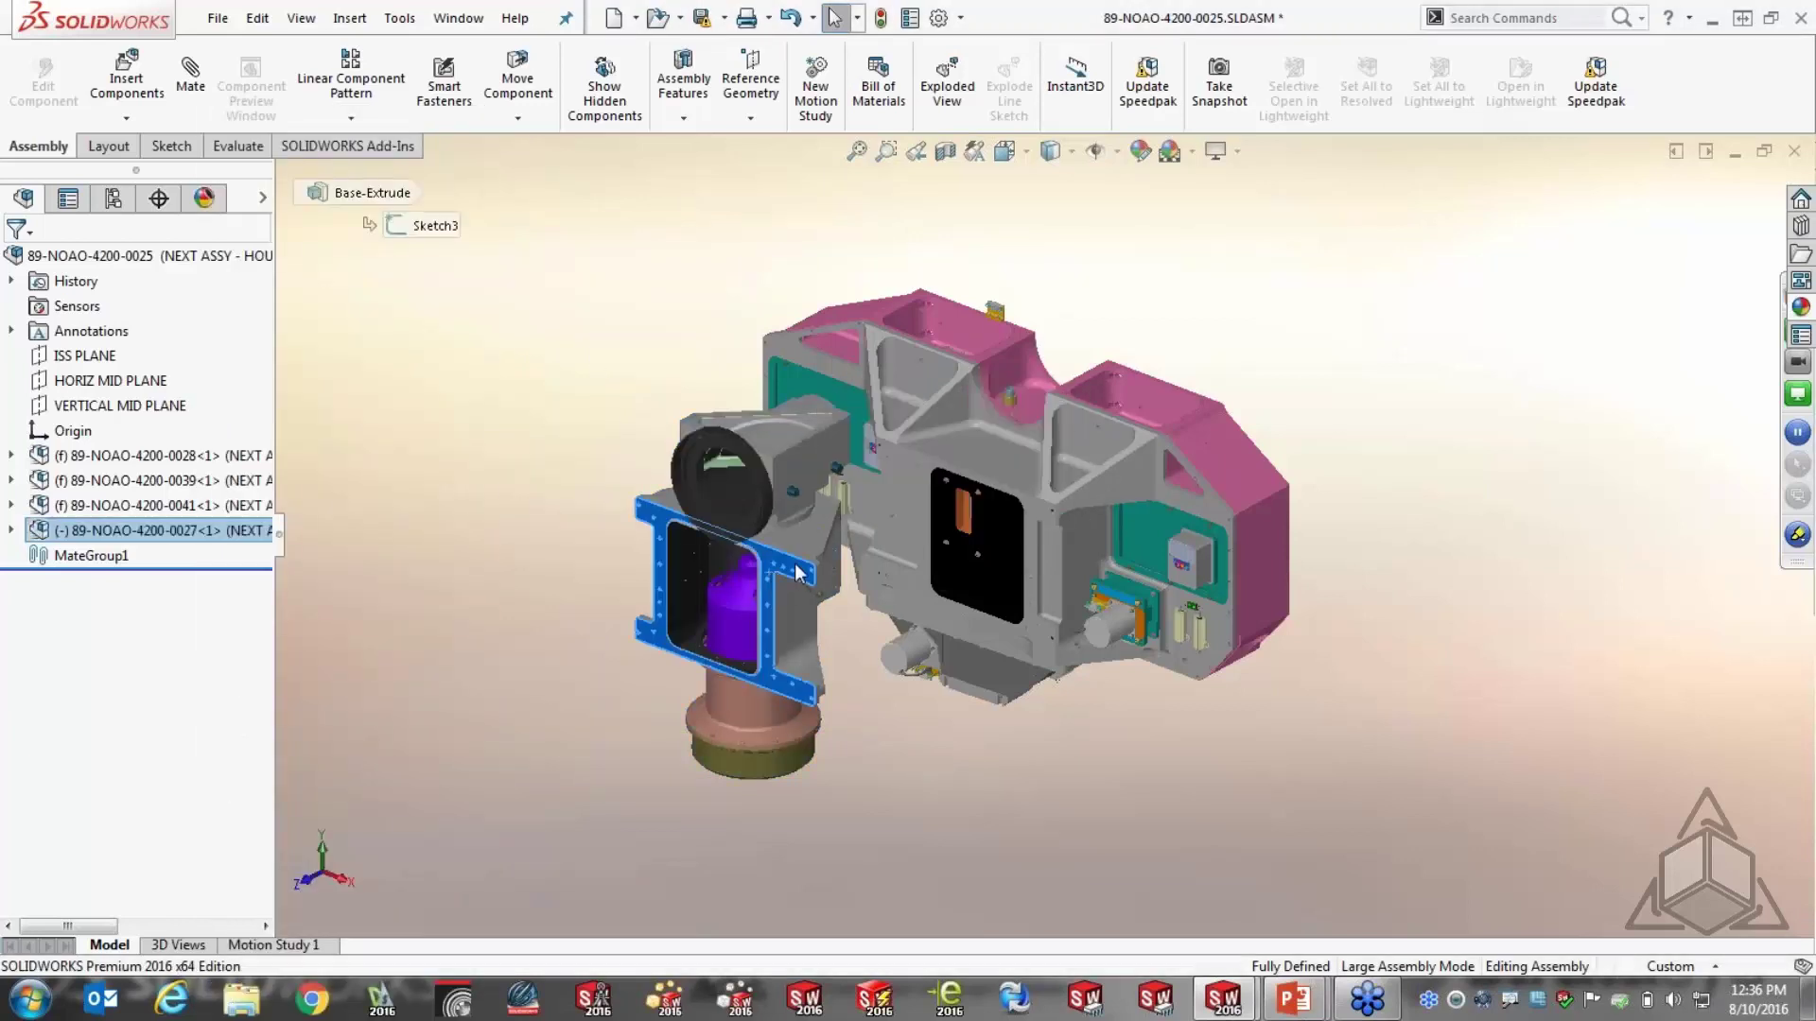
scroll(797, 572, down, 5)
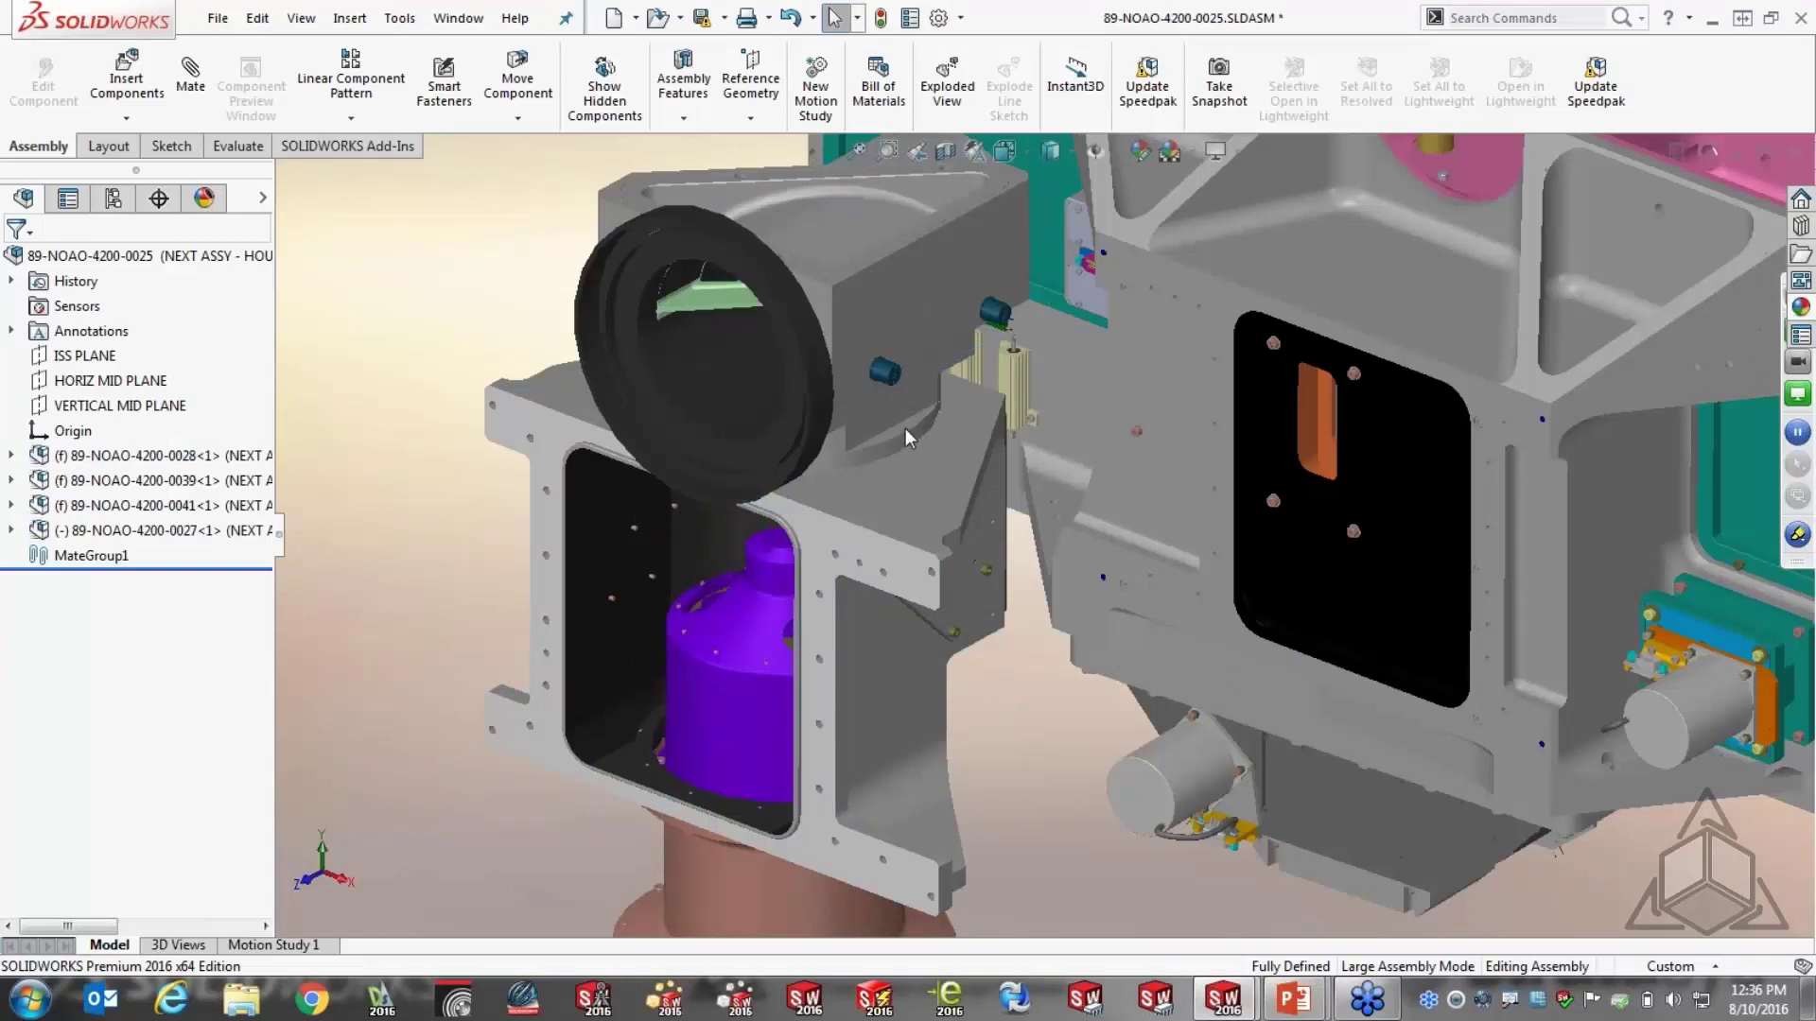
click(864, 547)
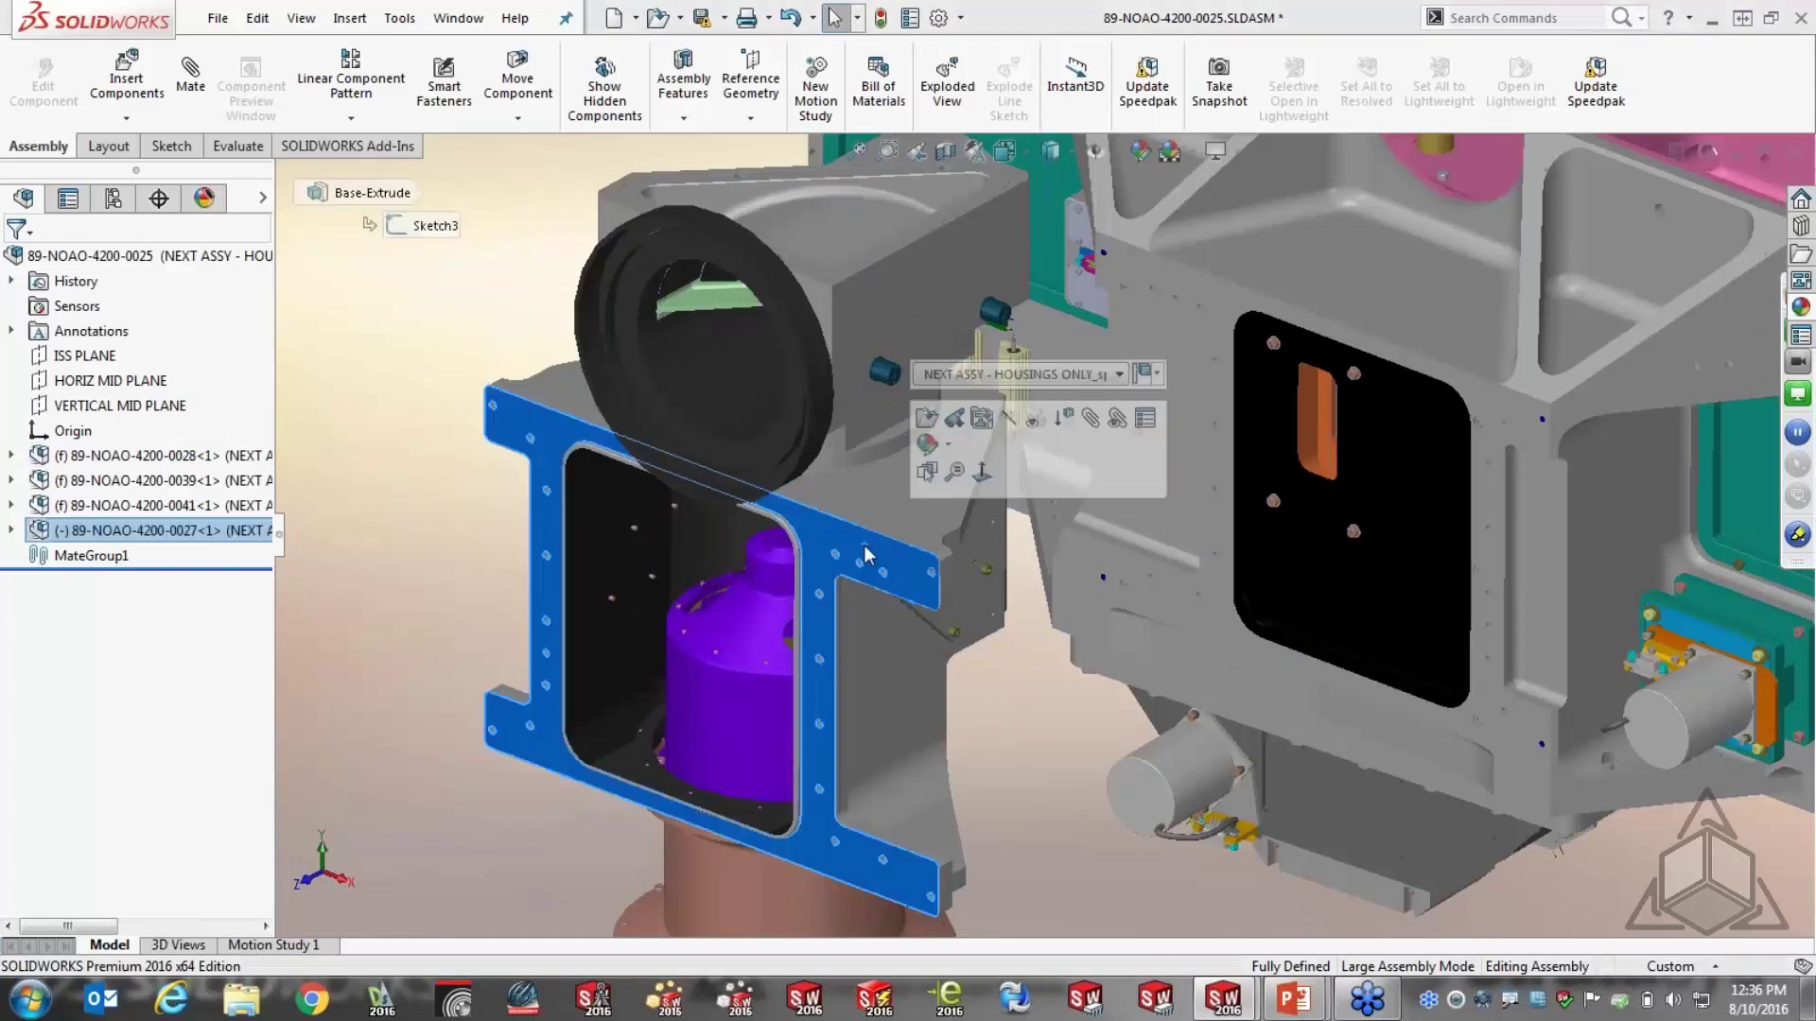
click(934, 575)
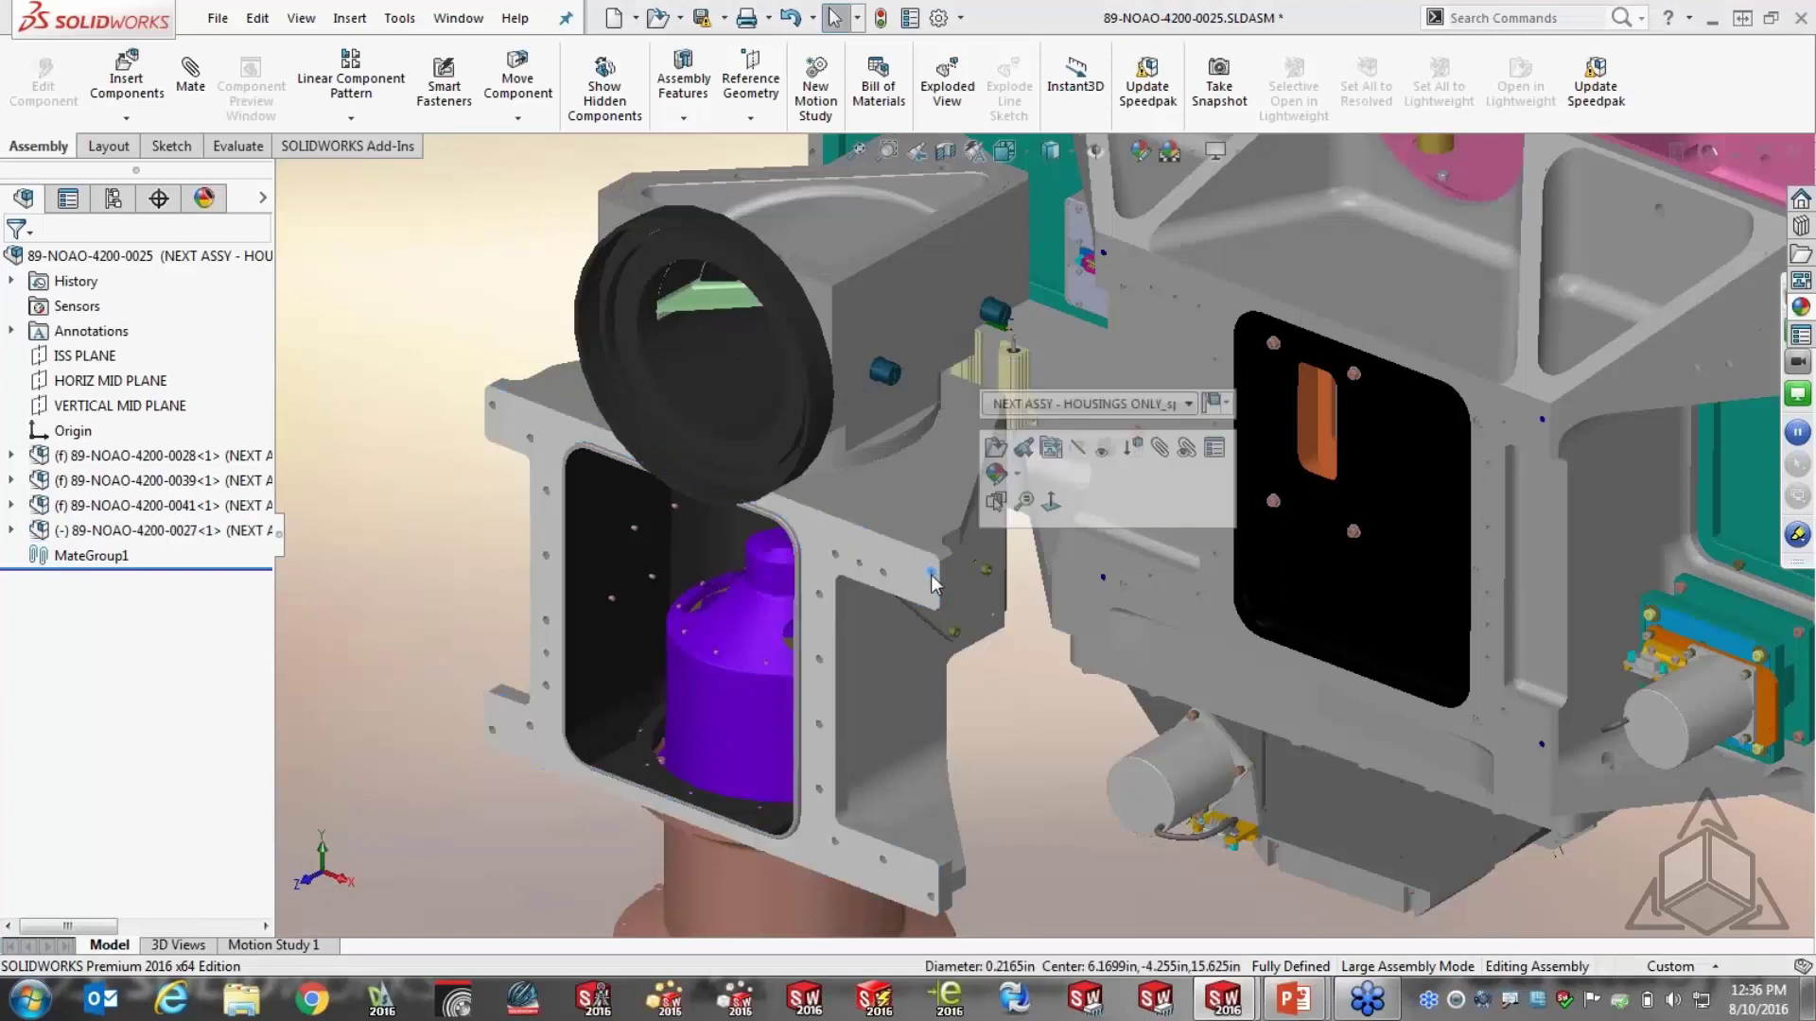
click(931, 899)
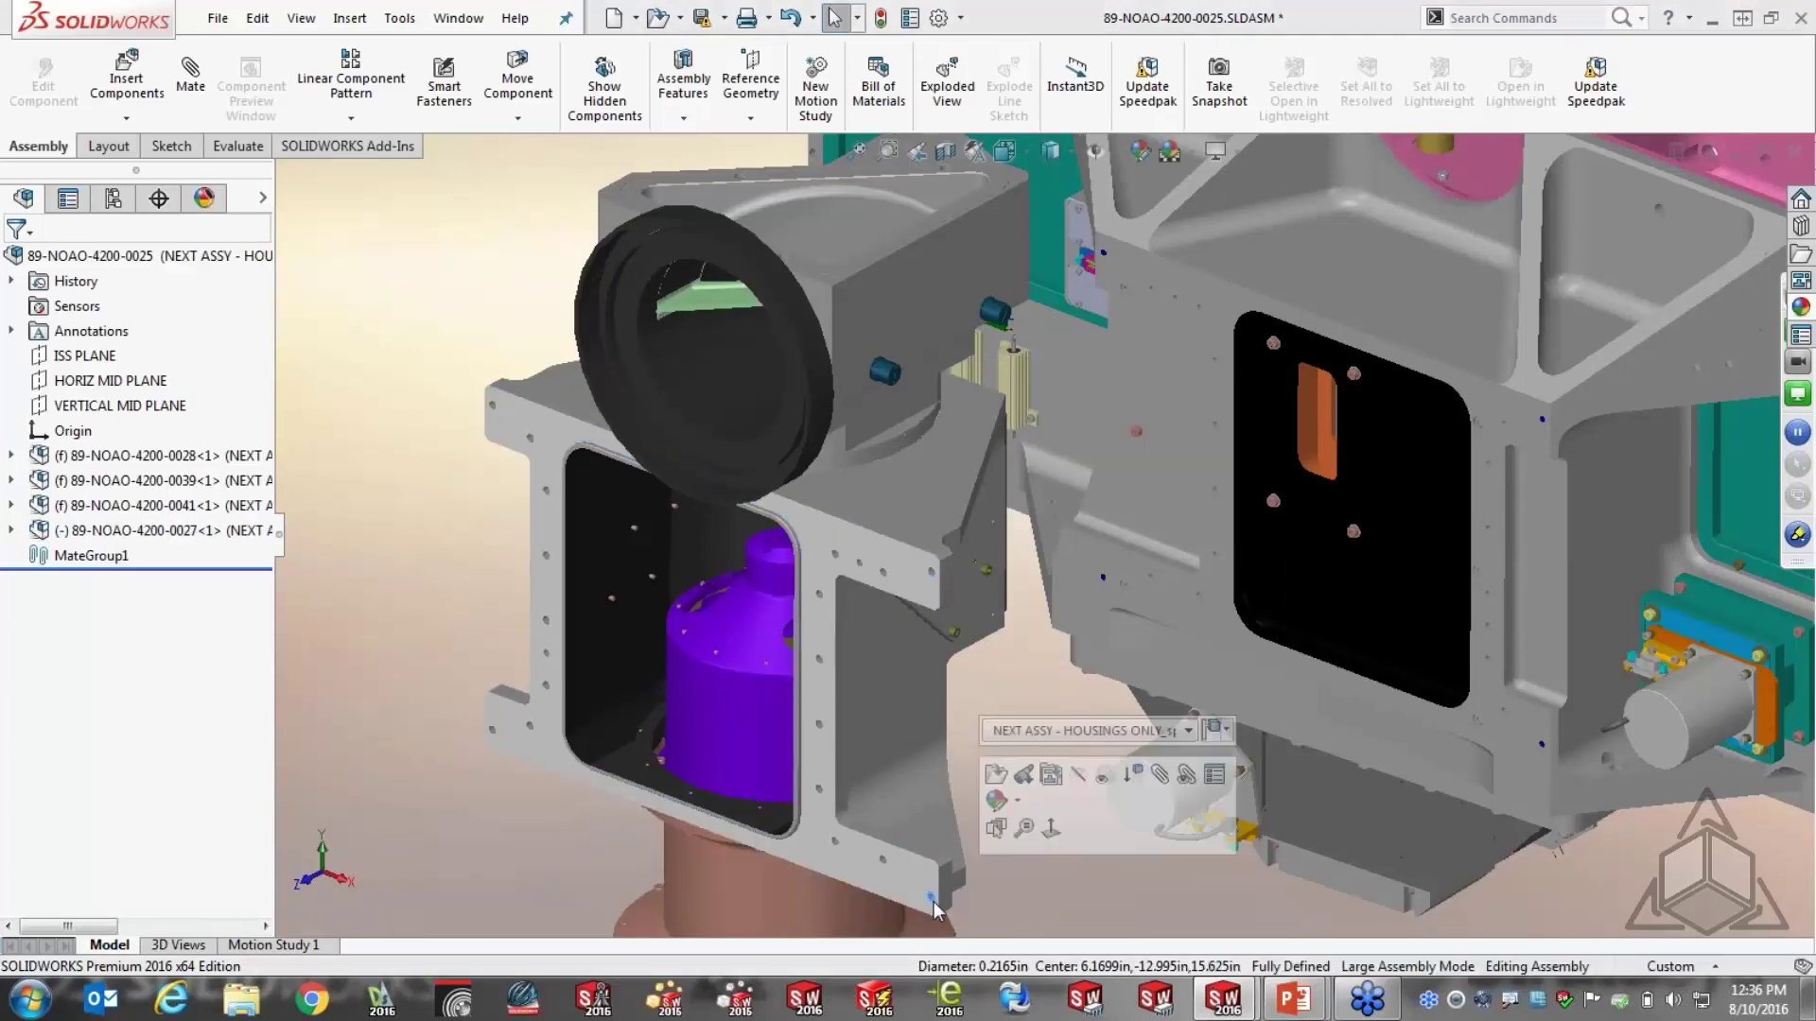
click(424, 352)
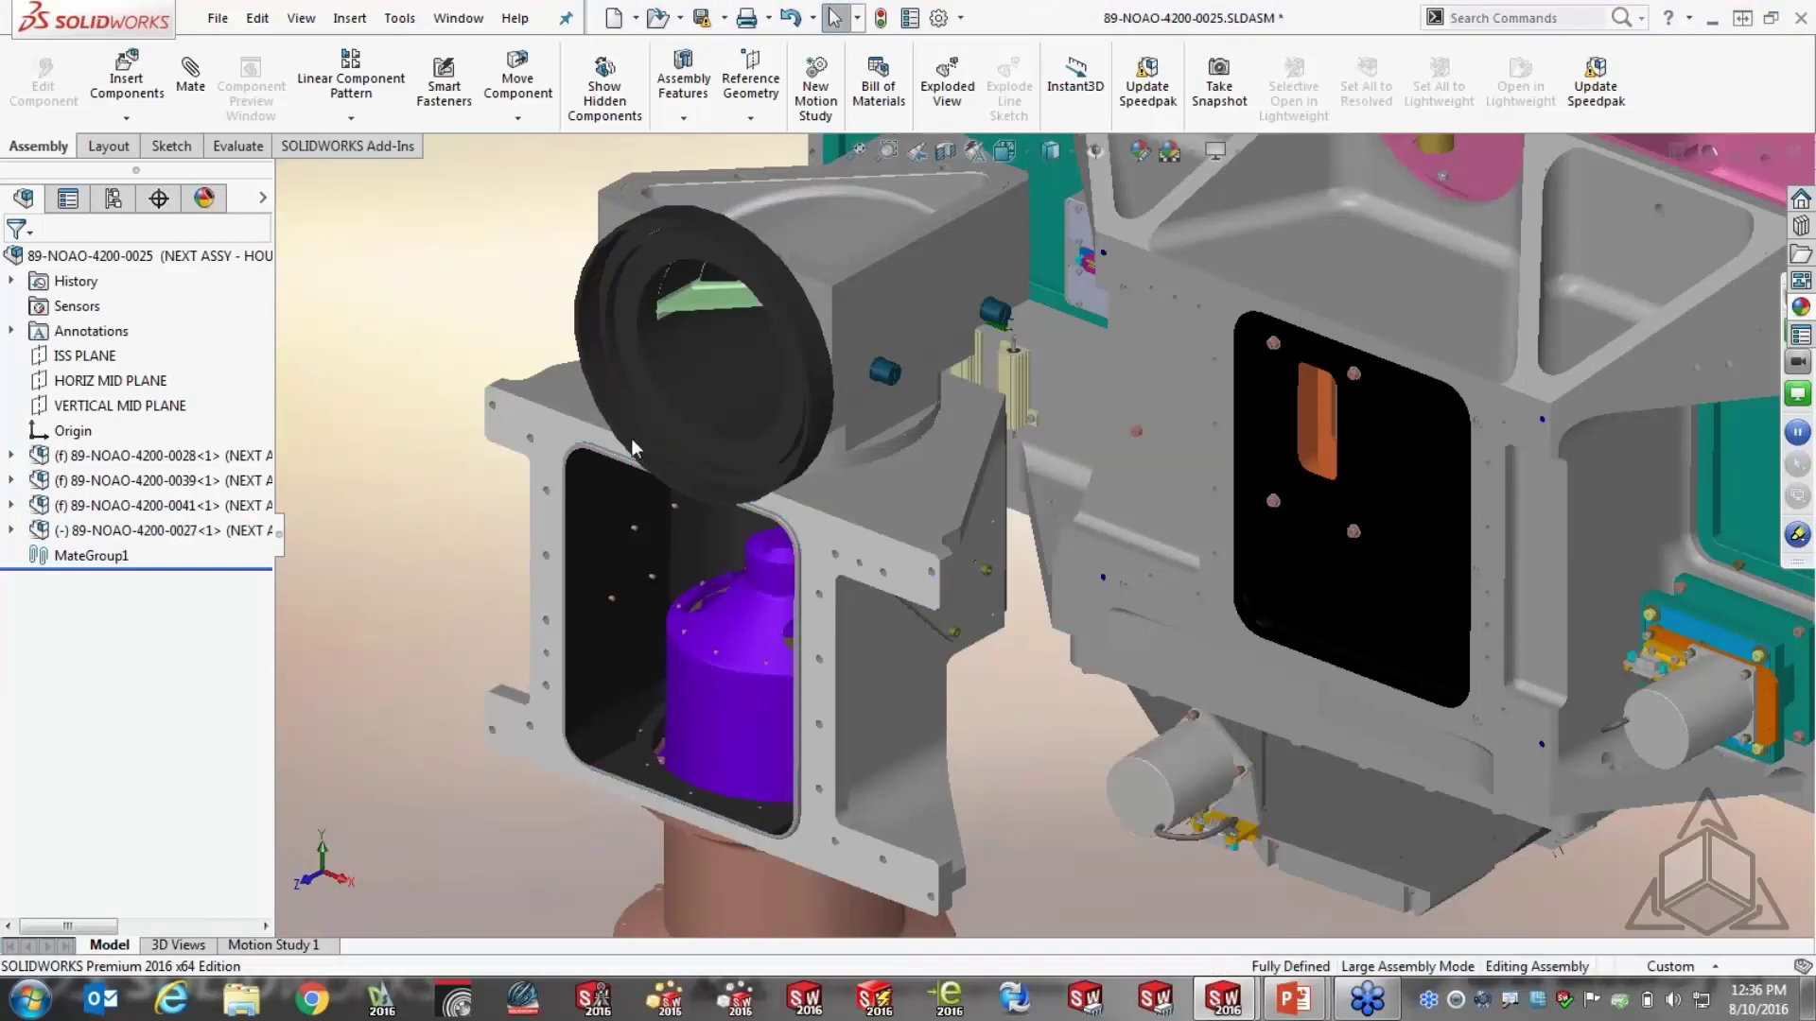
Mate the bracket face coincident with the 0041 plate face and drag 0027 into the housing
click(842, 537)
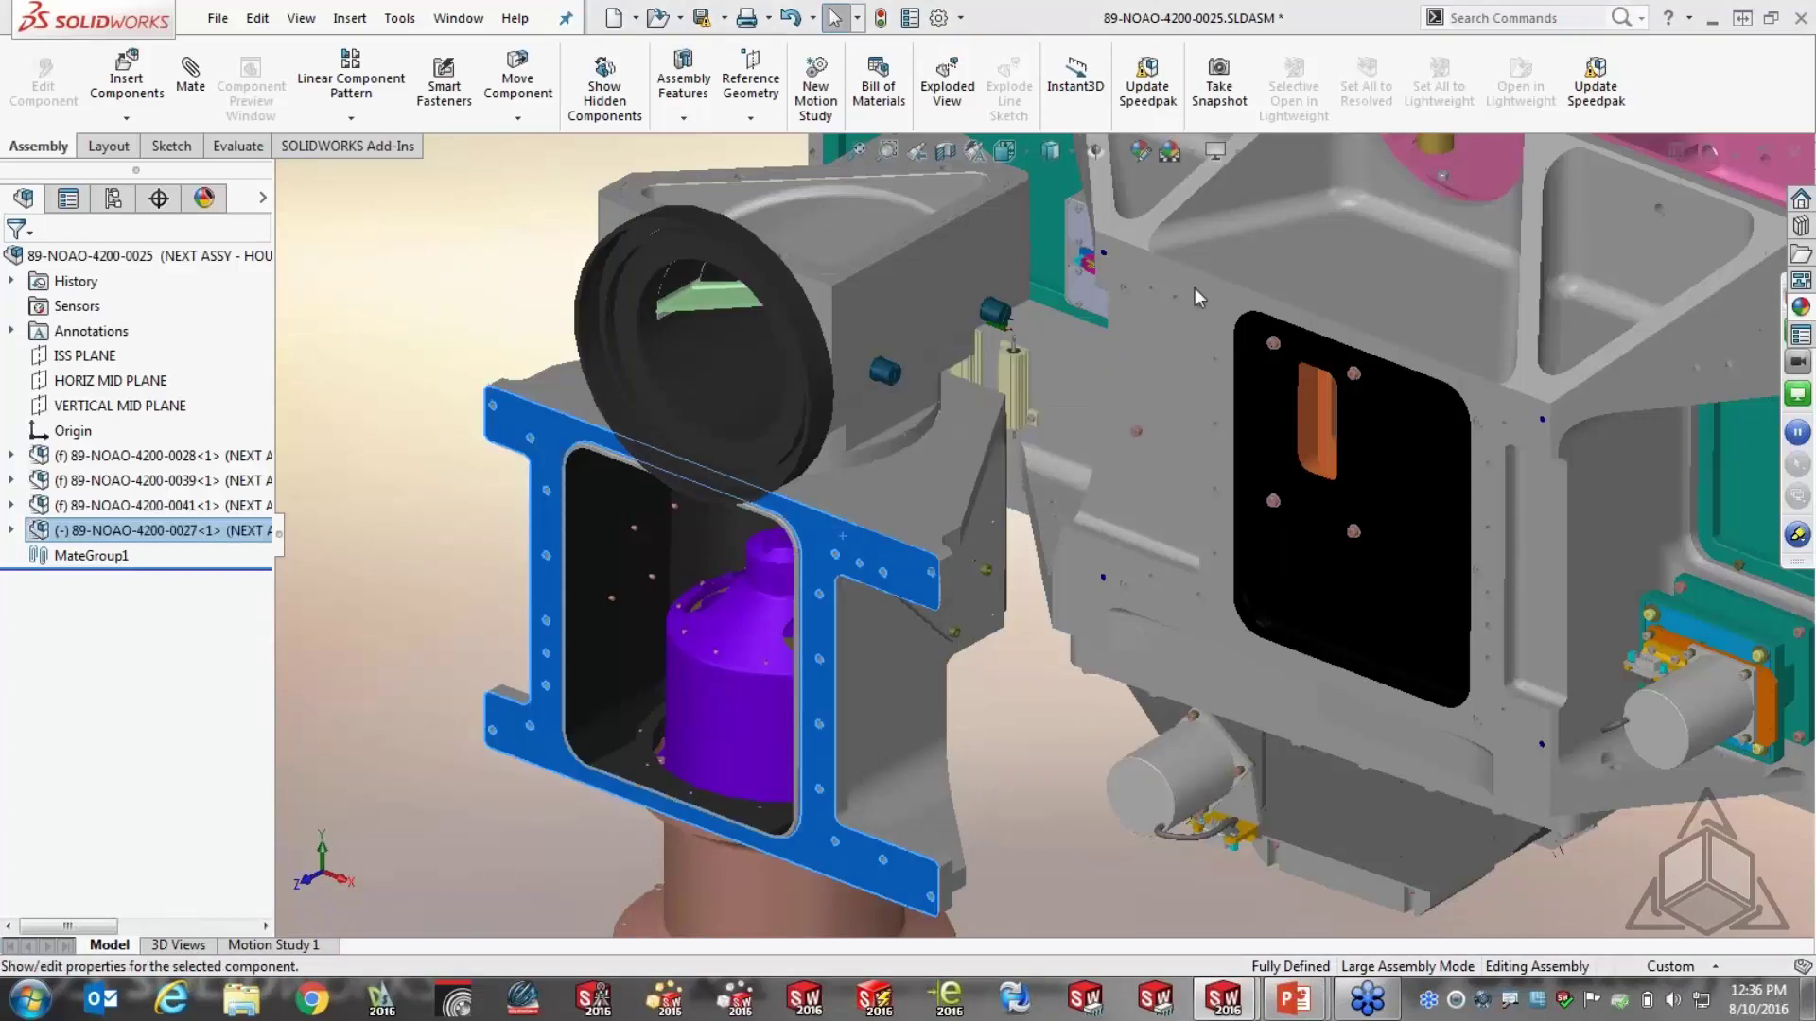
key(ctrl+shift+z)
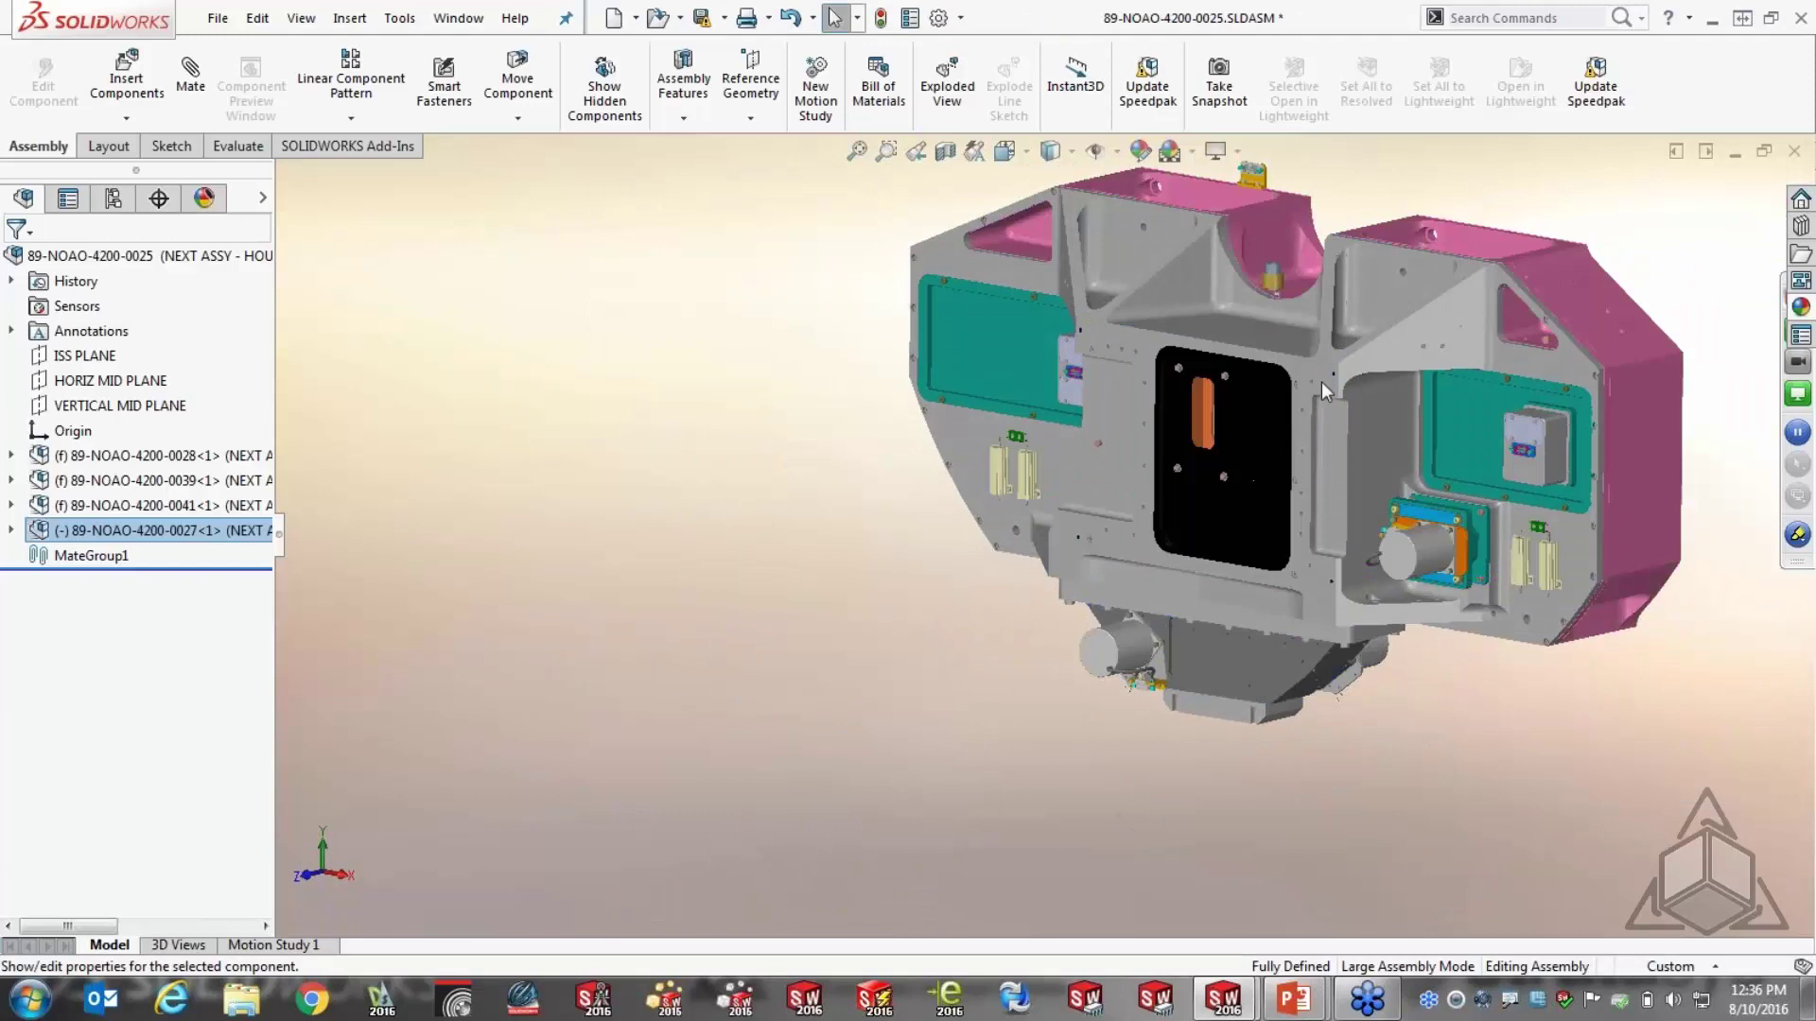
ctrl+click(1320, 382)
click(1392, 360)
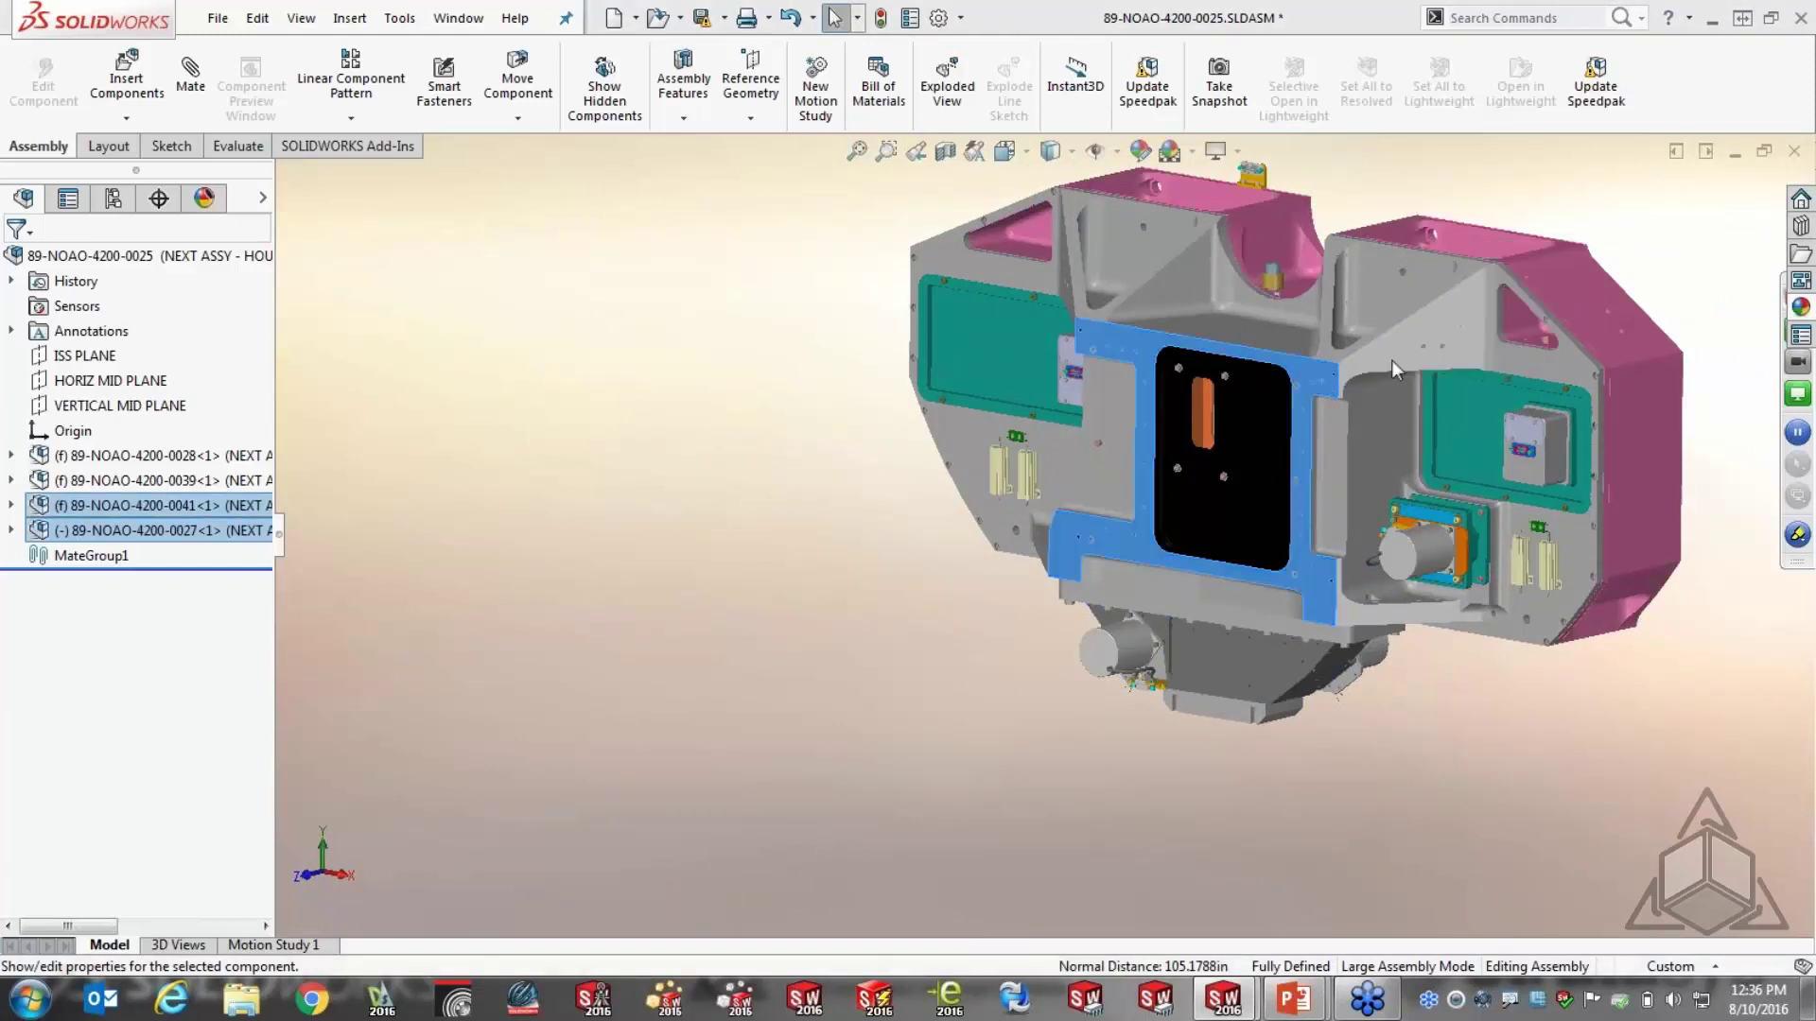
key(z)
key(z)
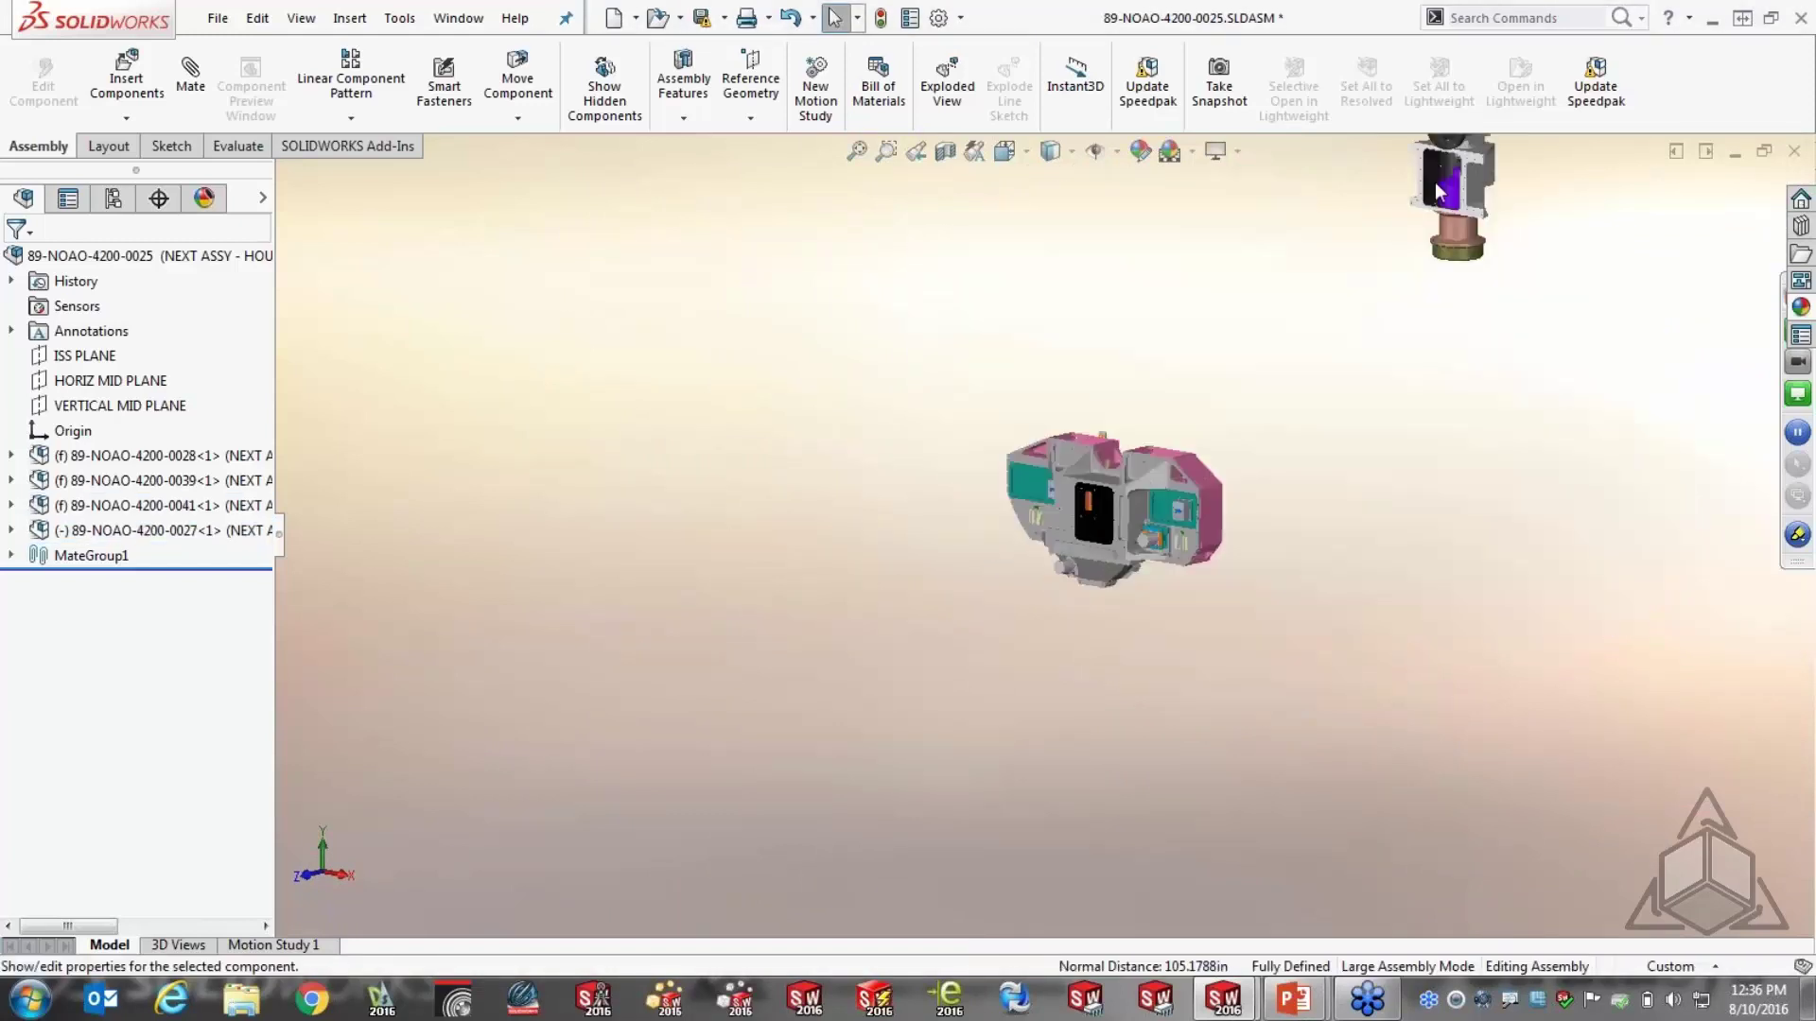
drag(1464, 184, 1085, 542)
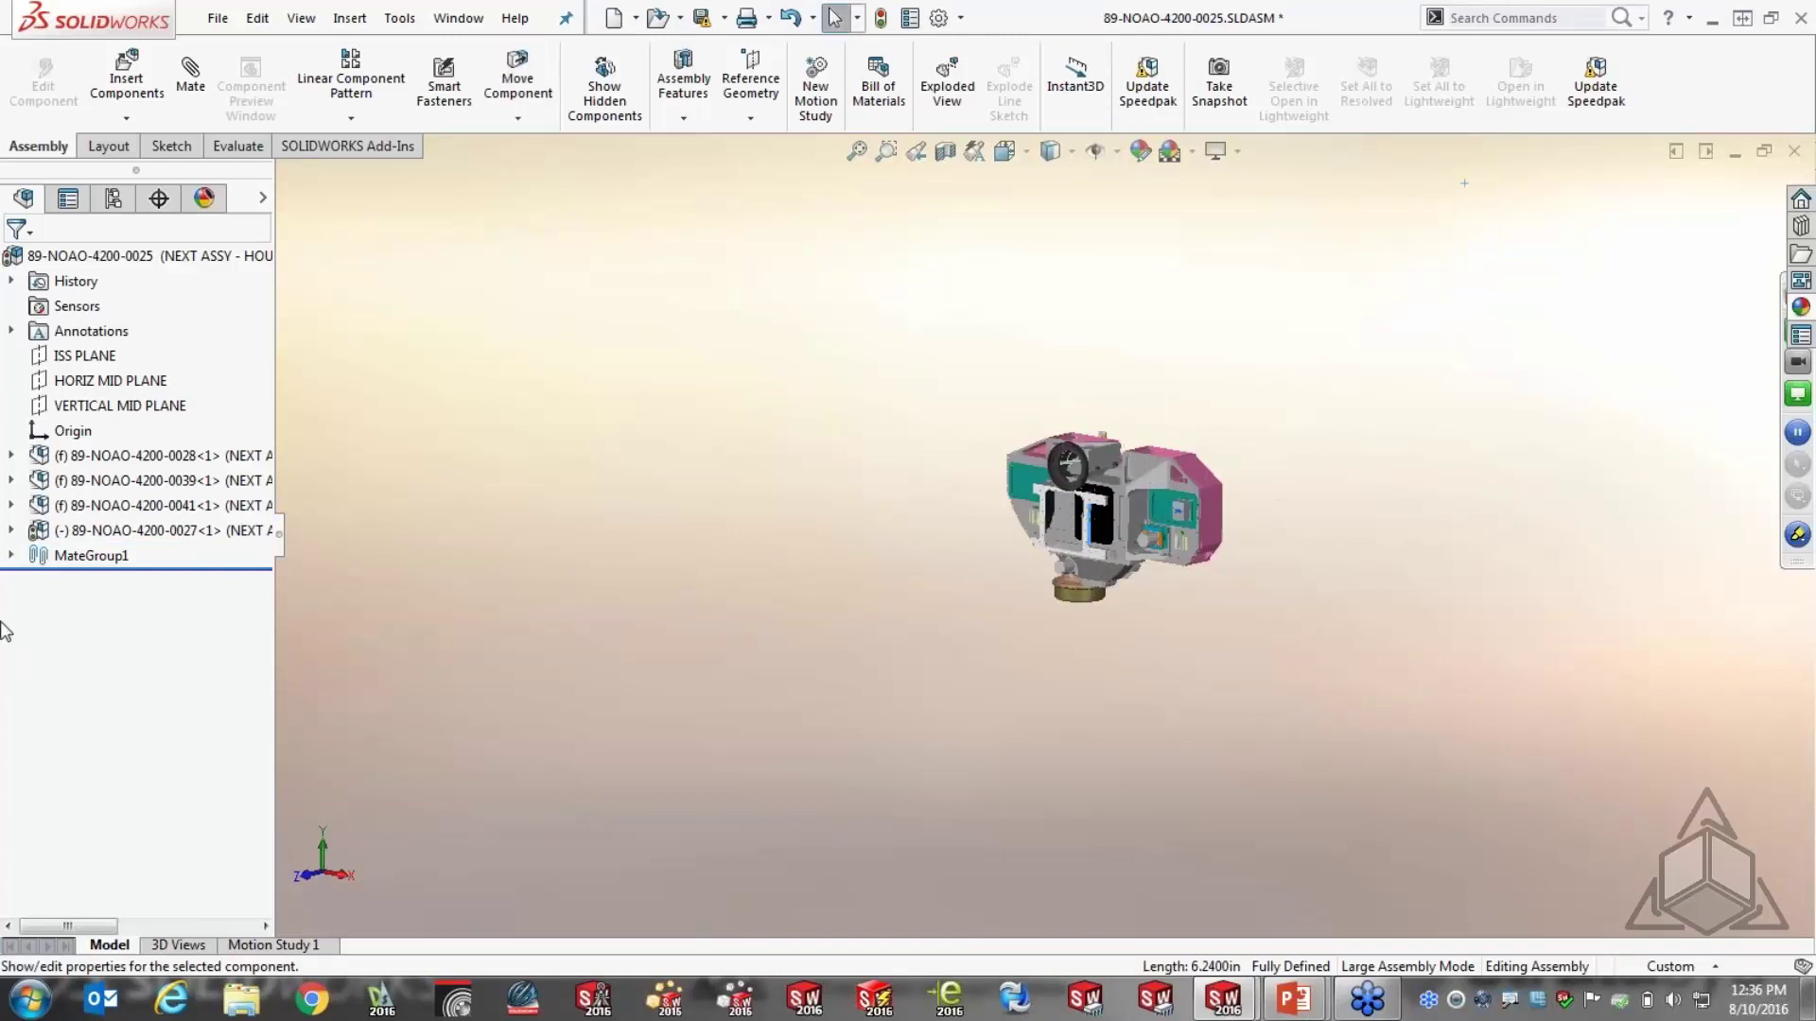
click(11, 556)
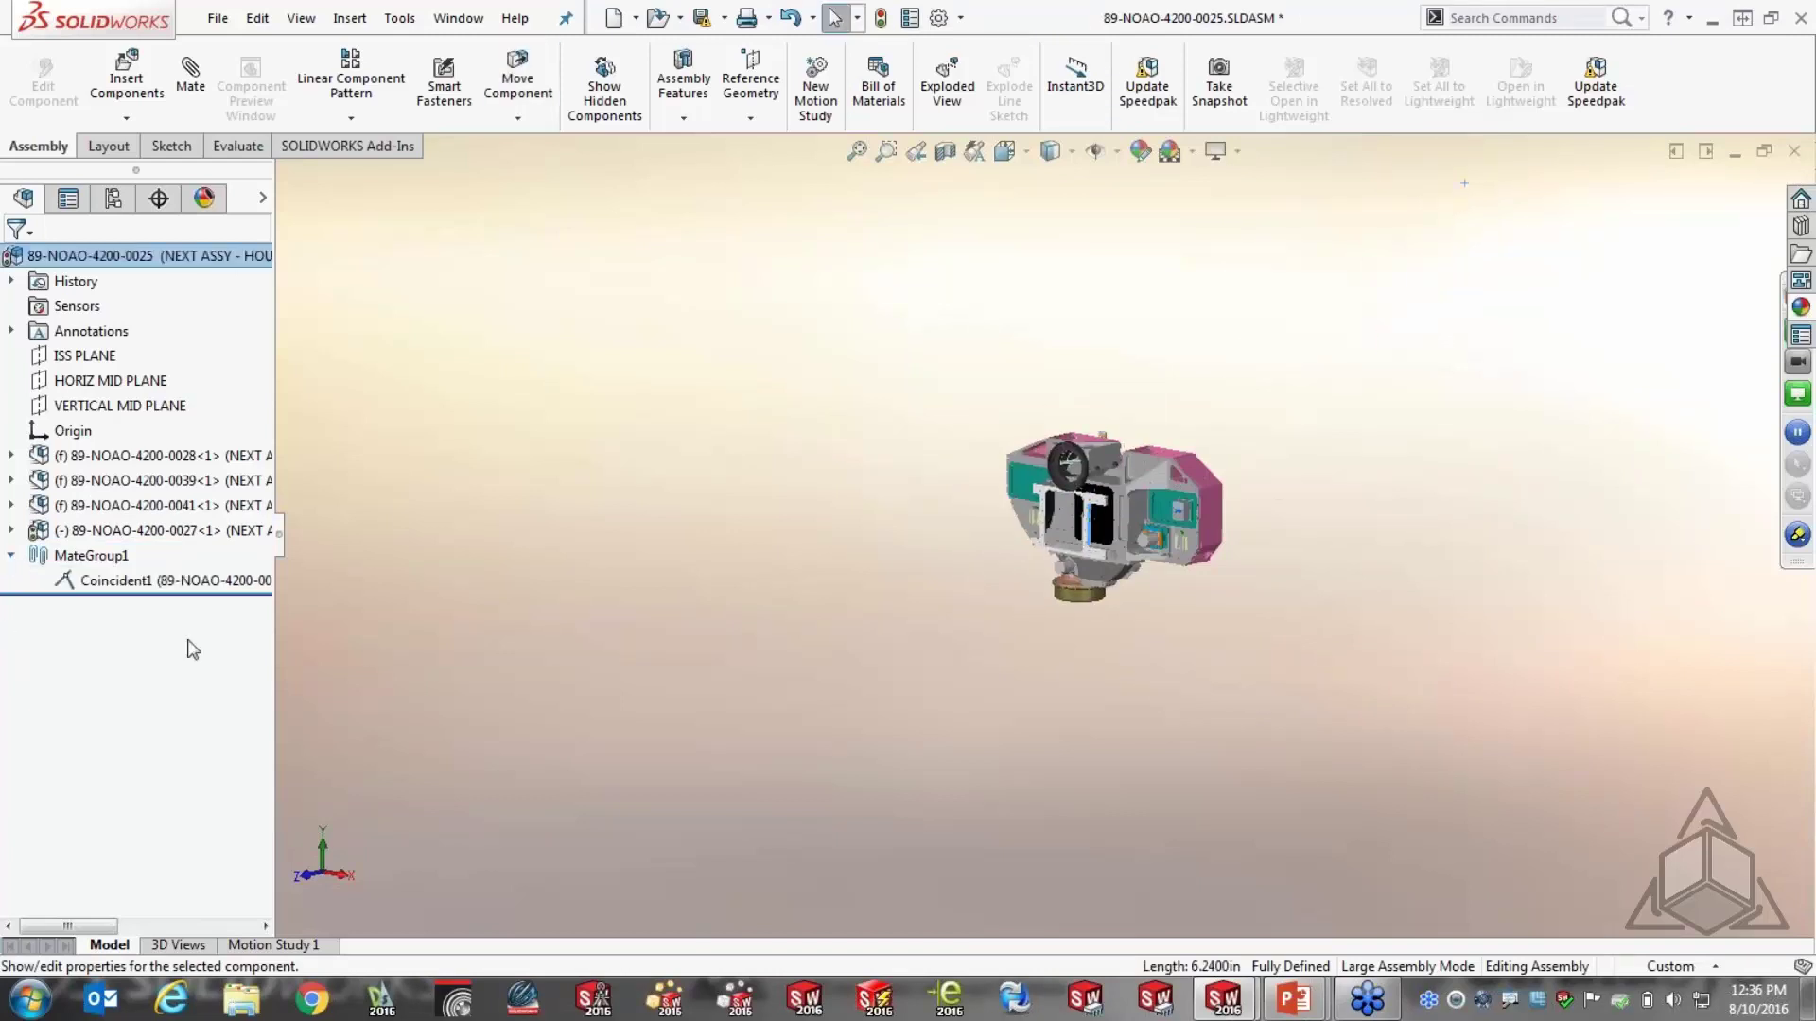
Edit the Coincident1 mate and flip its alignment to anti-aligned
right_click(153, 582)
click(173, 513)
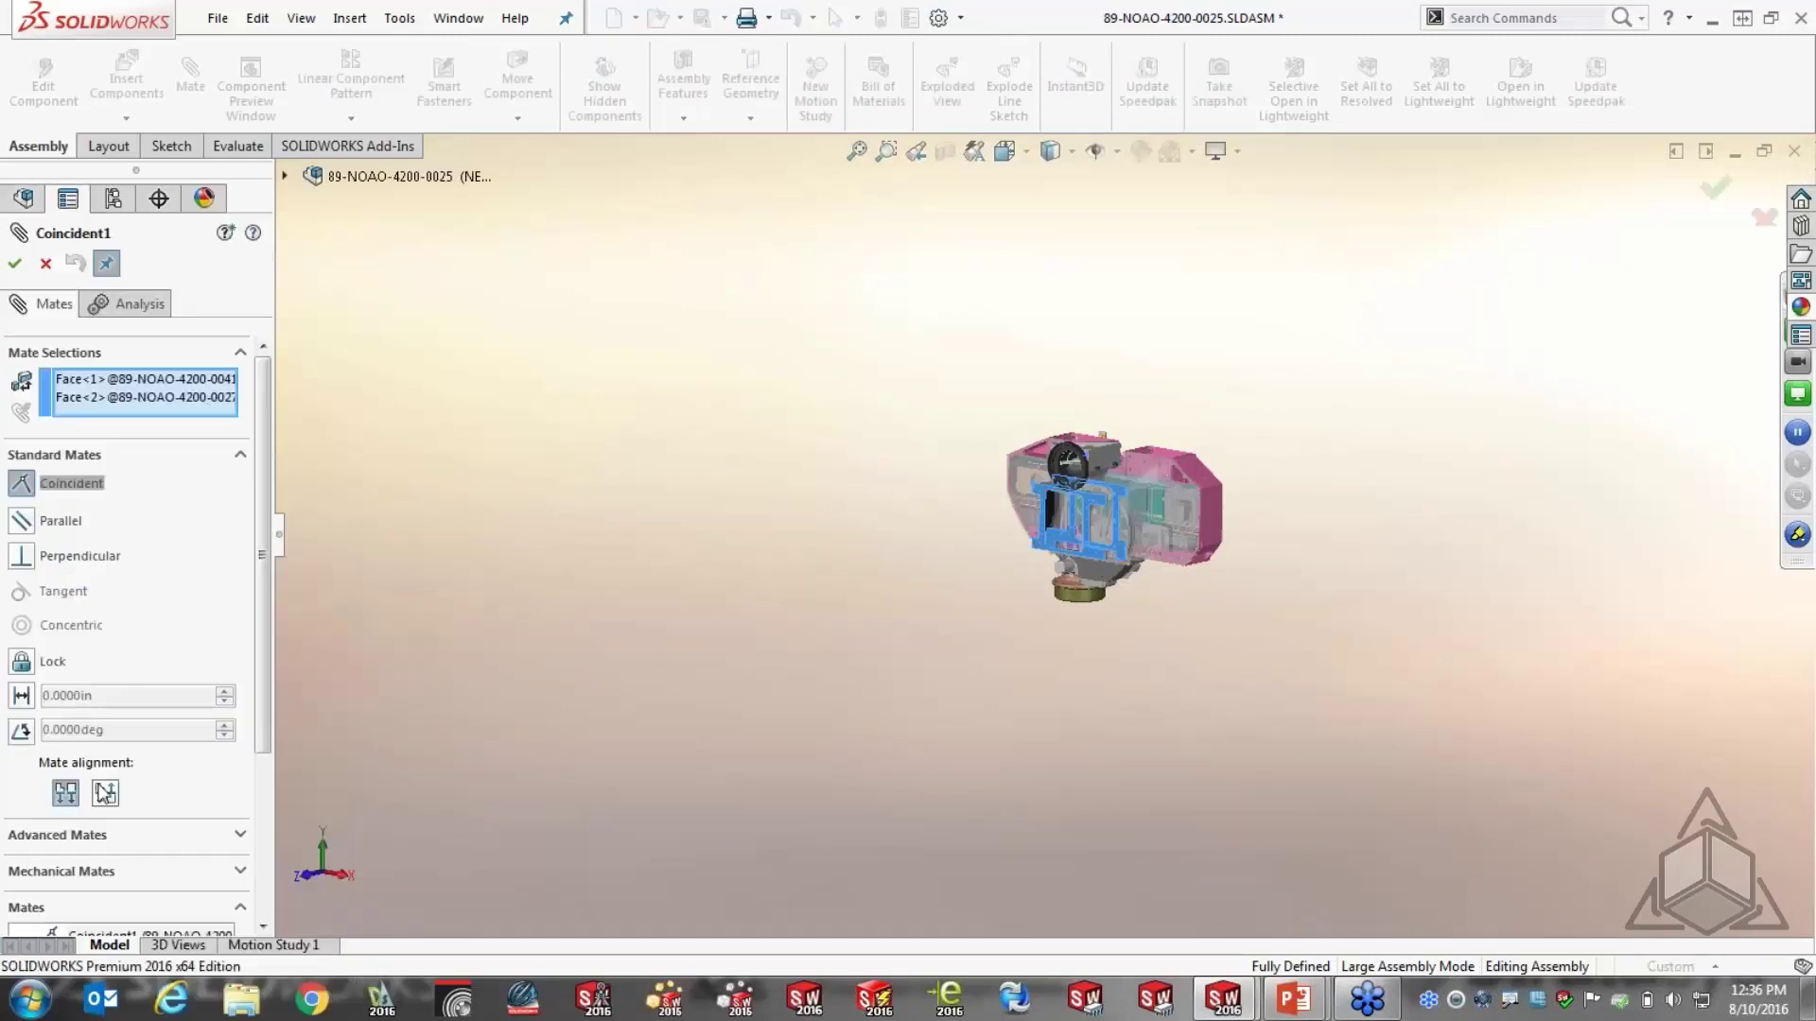
click(105, 793)
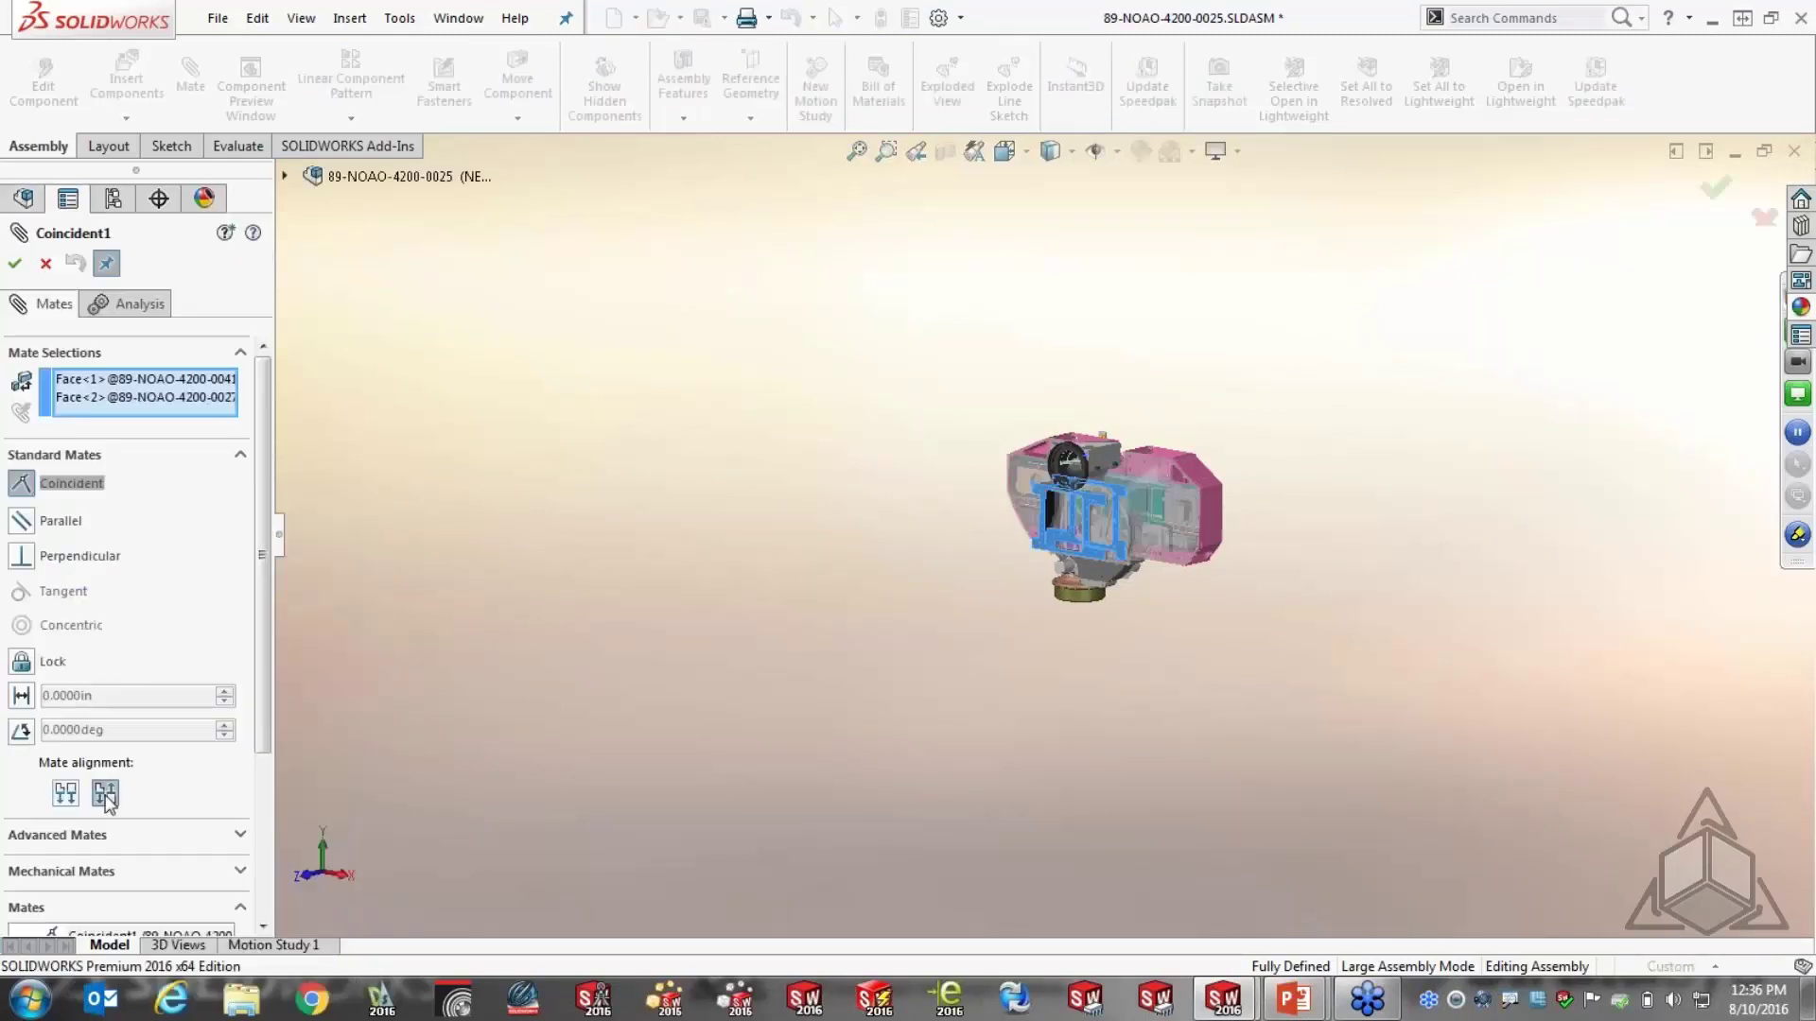
click(14, 263)
Add a Concentric mate between the cylinder on part 0041 and the bracket hole on 0027
scroll(1103, 484, down, 10)
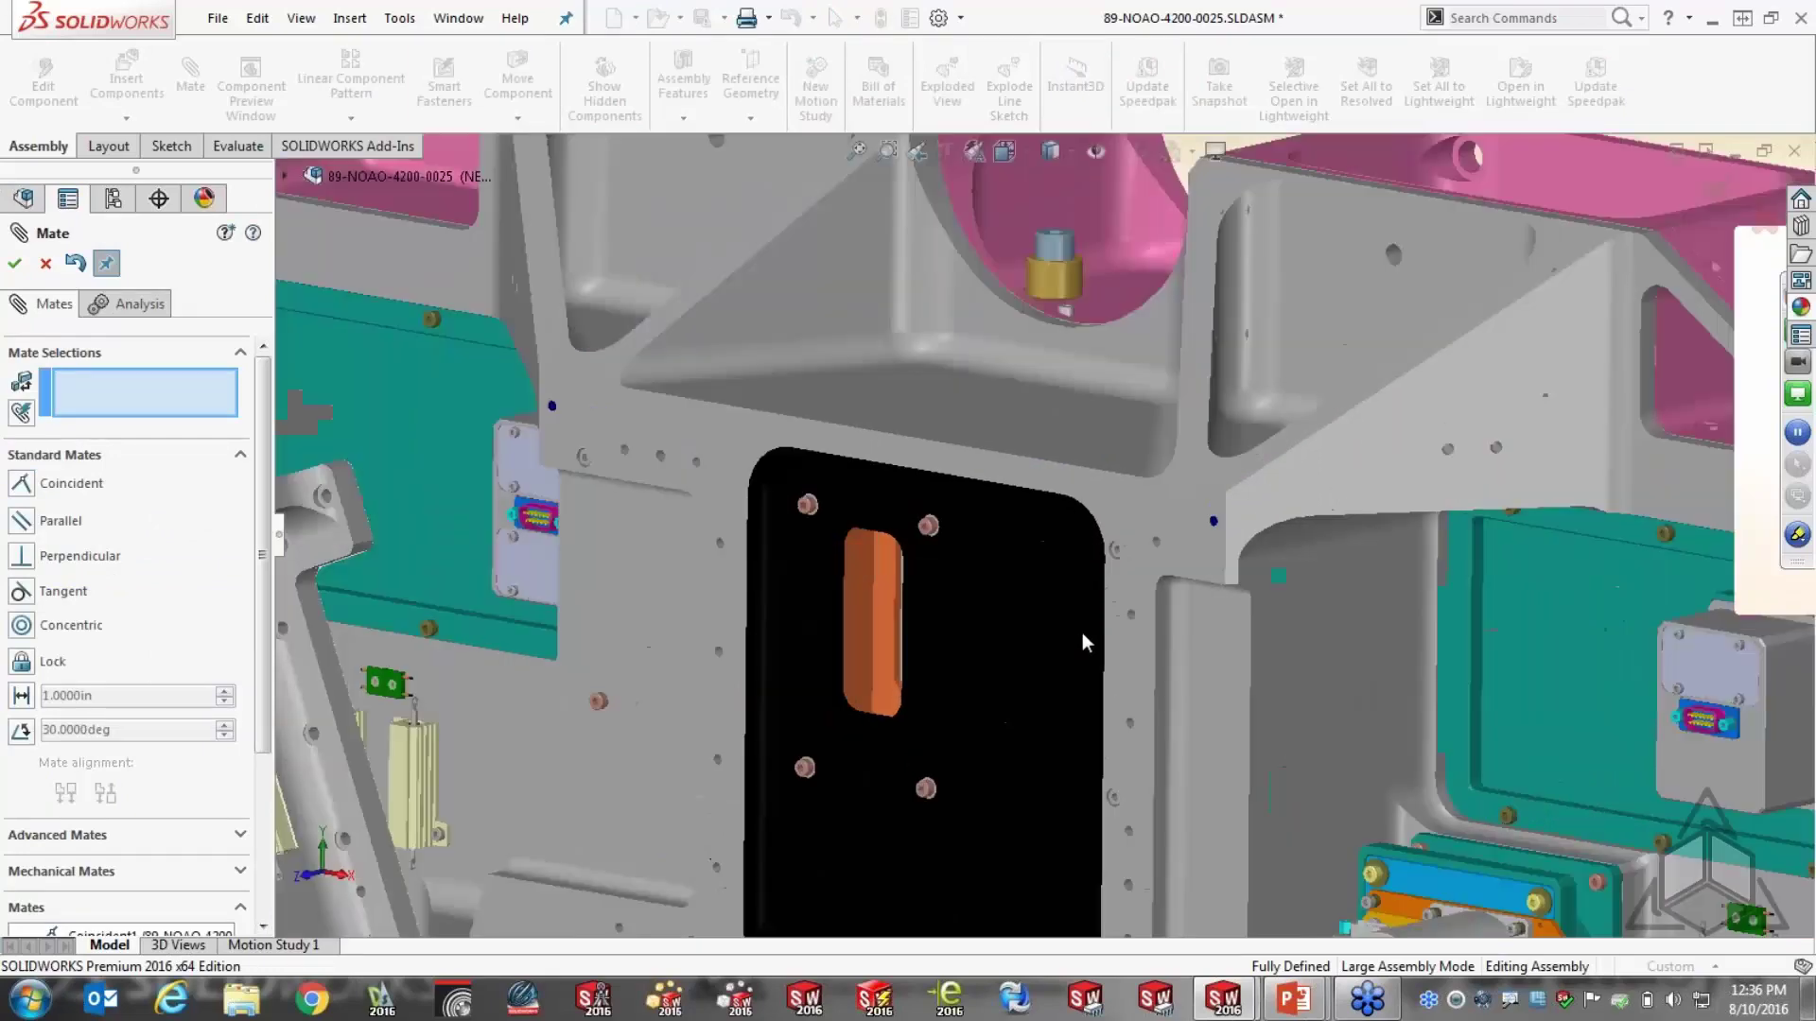
scroll(1272, 473, down, 3)
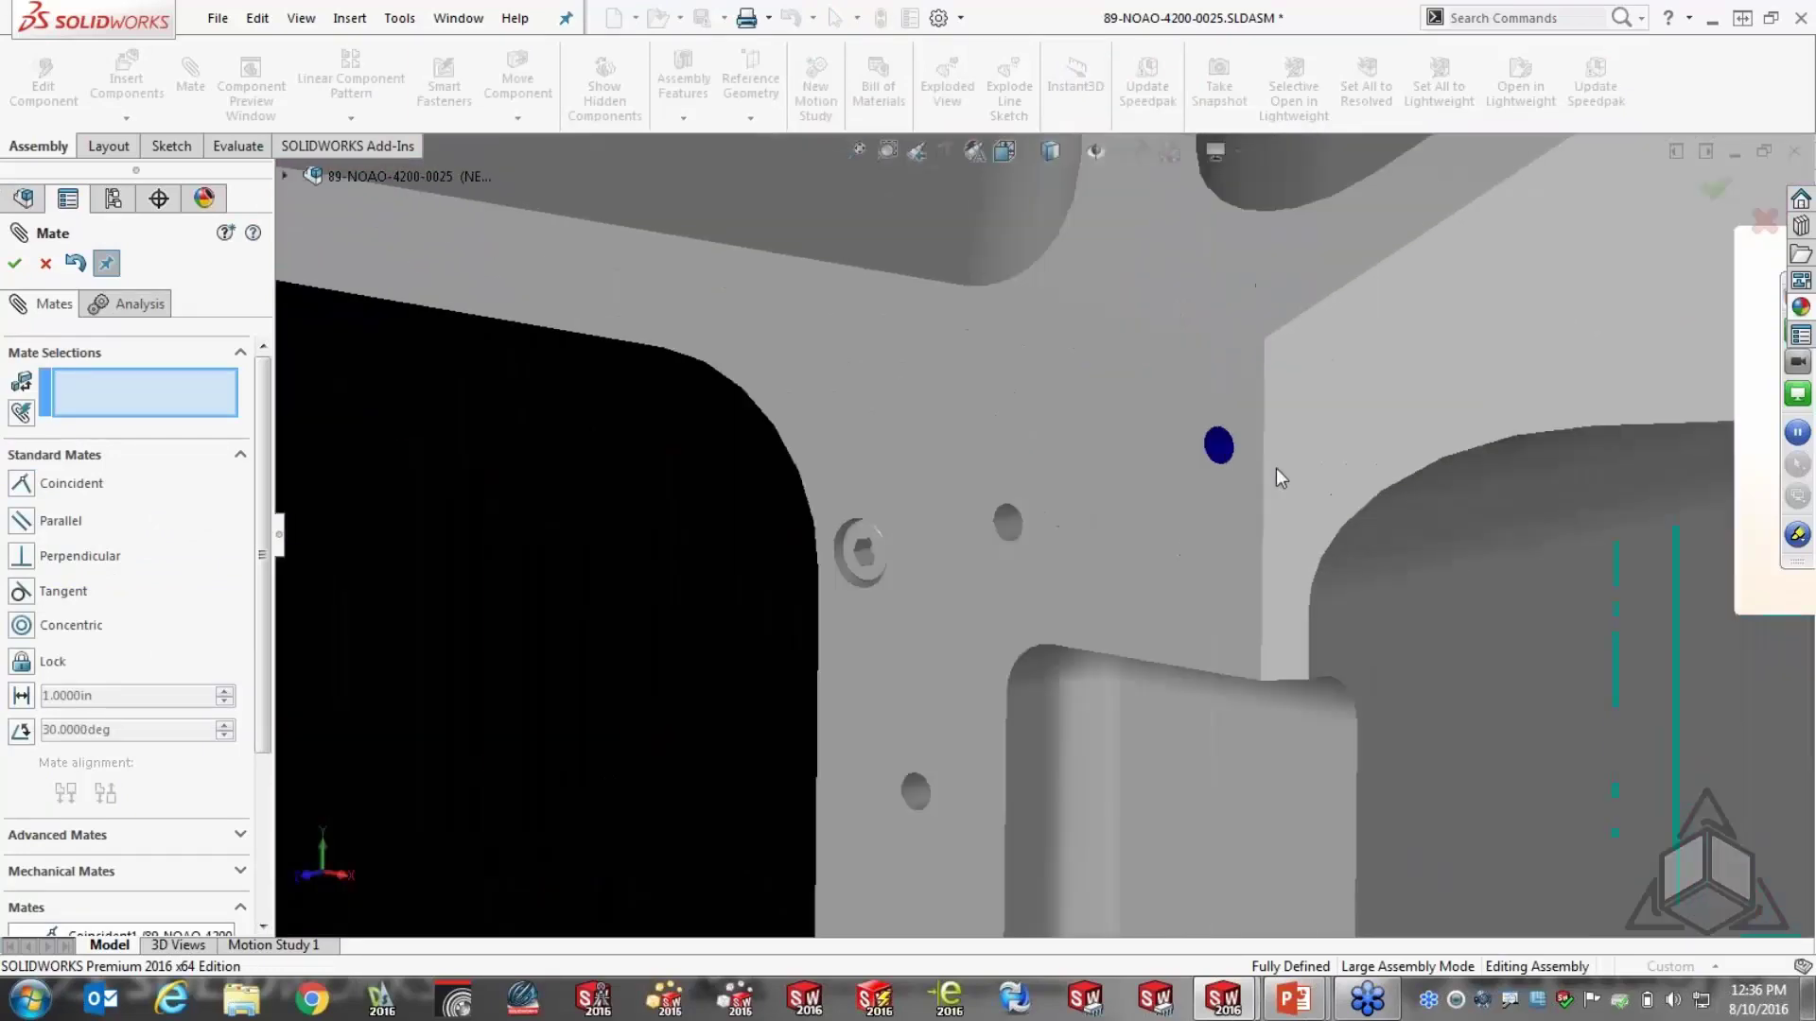
click(1218, 447)
scroll(991, 630, up, 10)
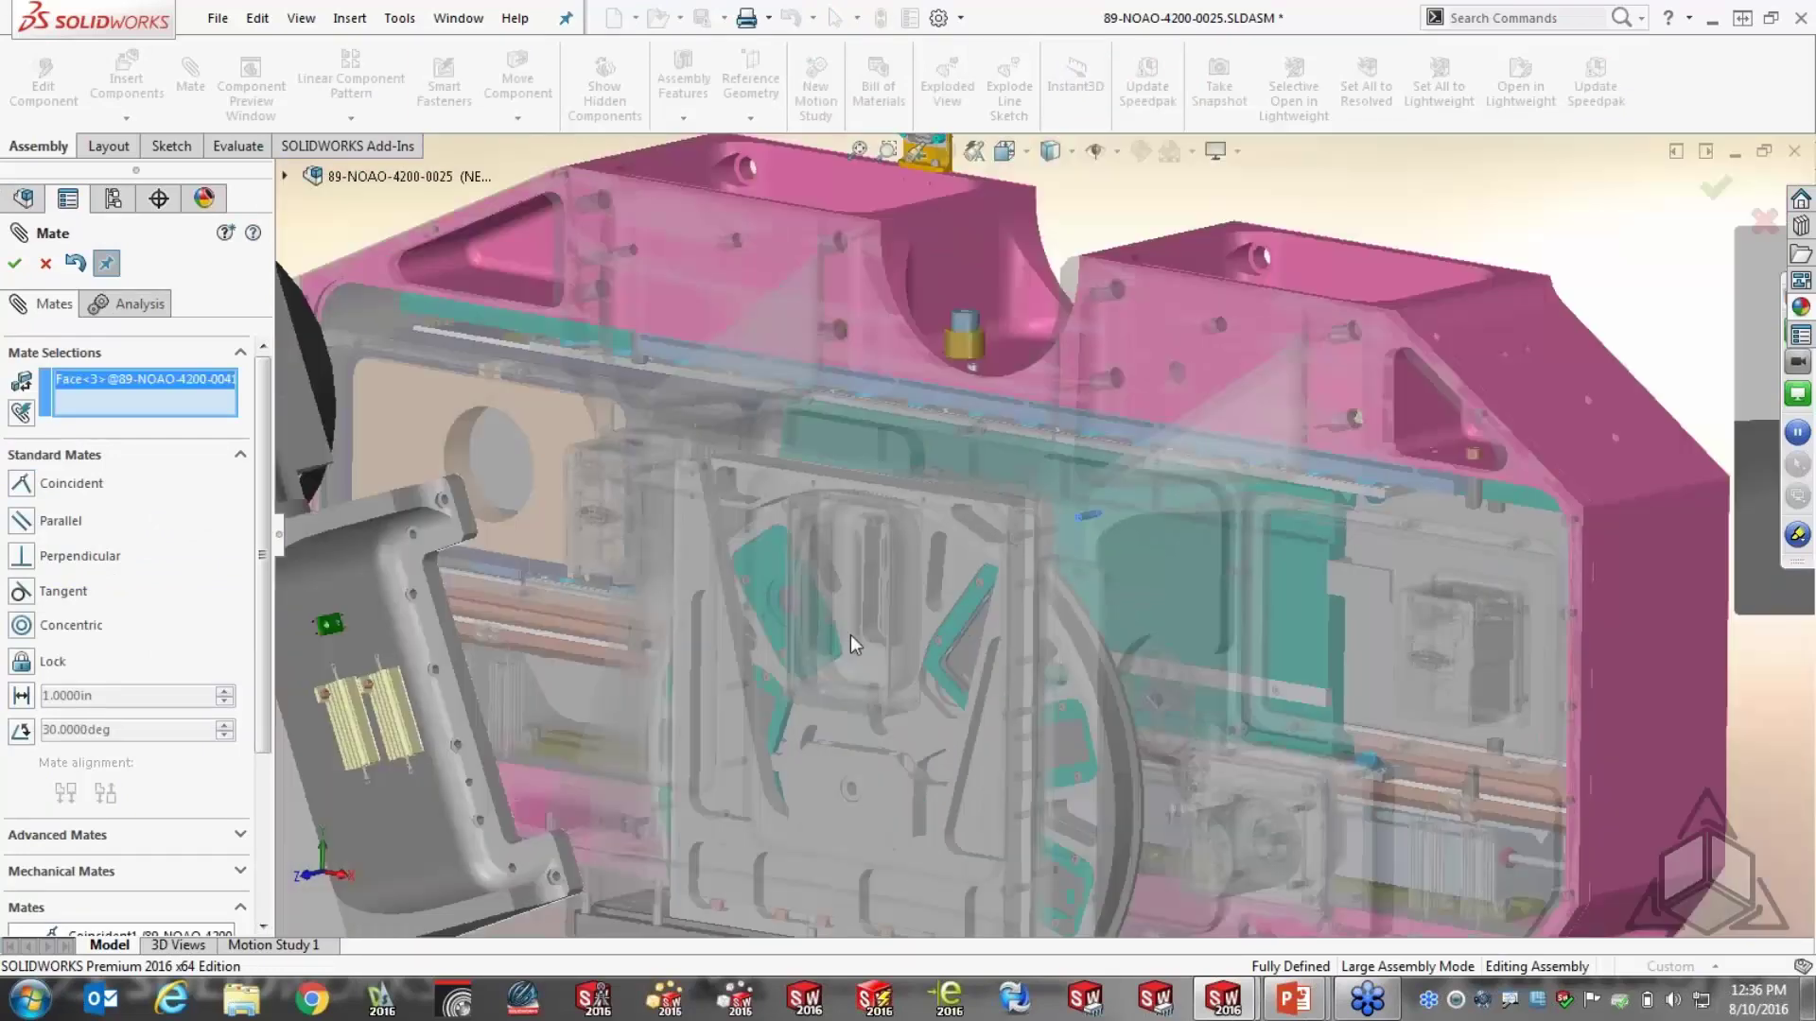
scroll(789, 554, down, 3)
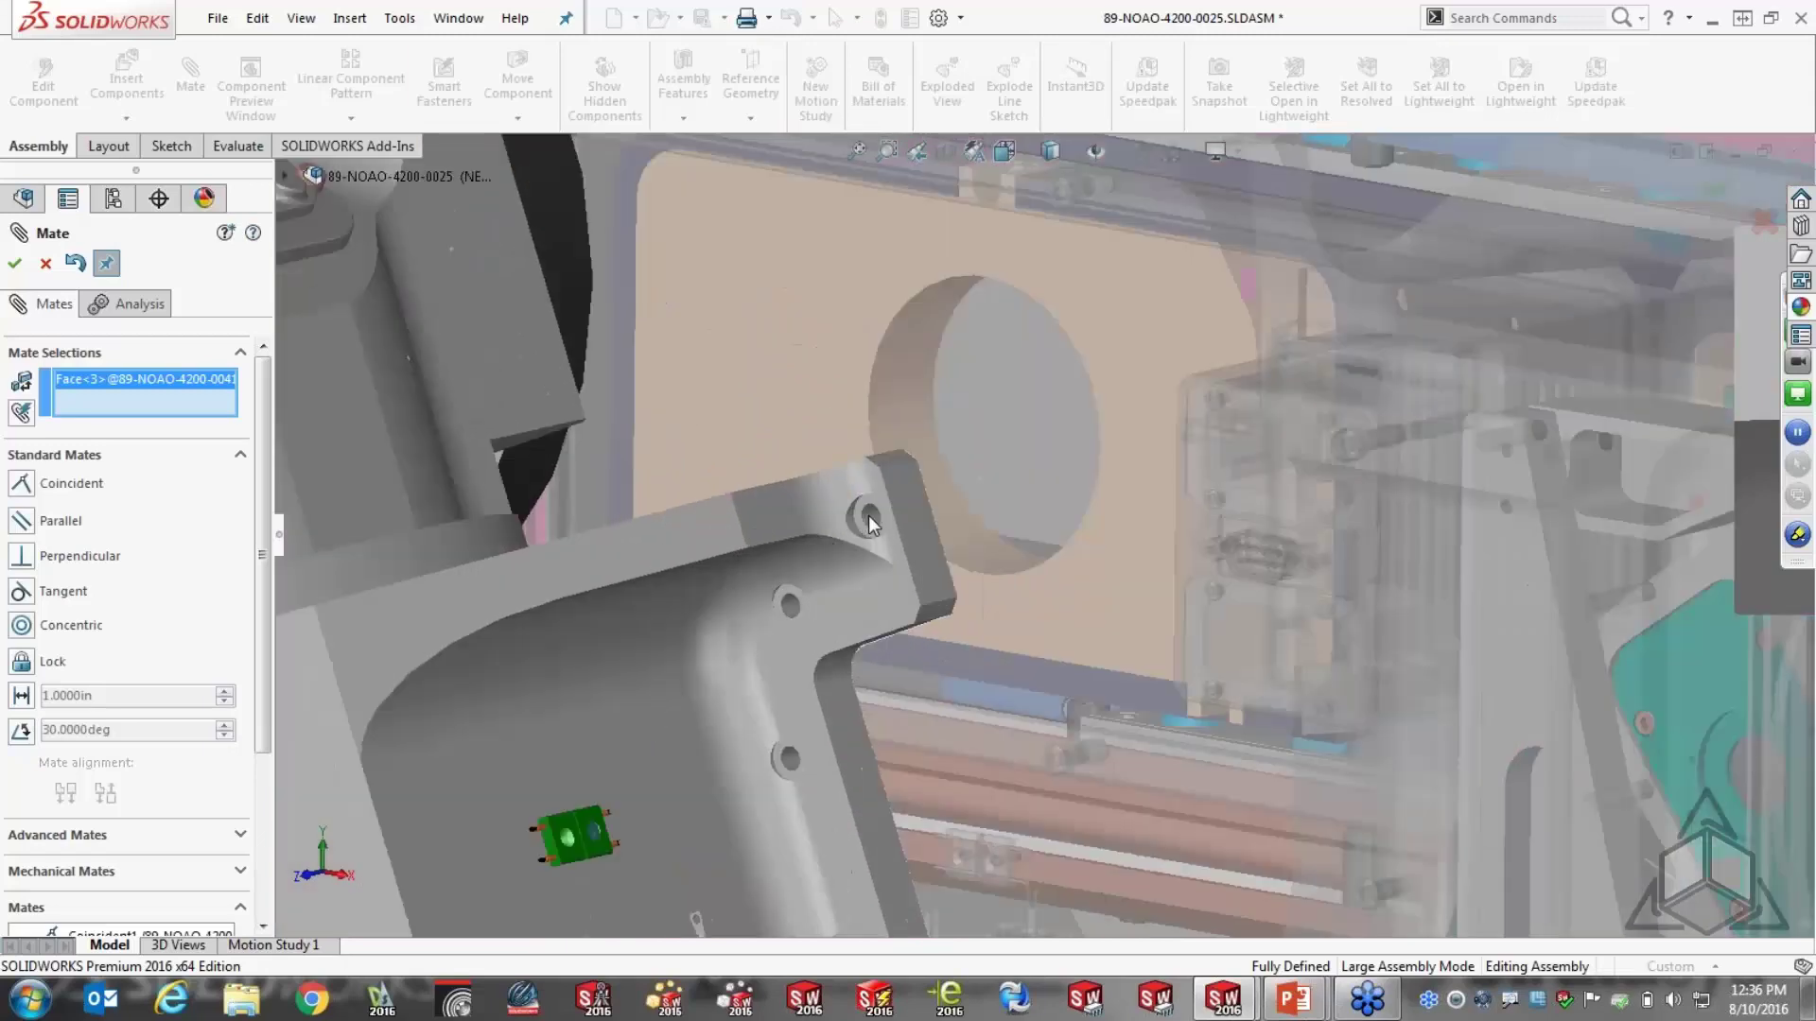
click(870, 516)
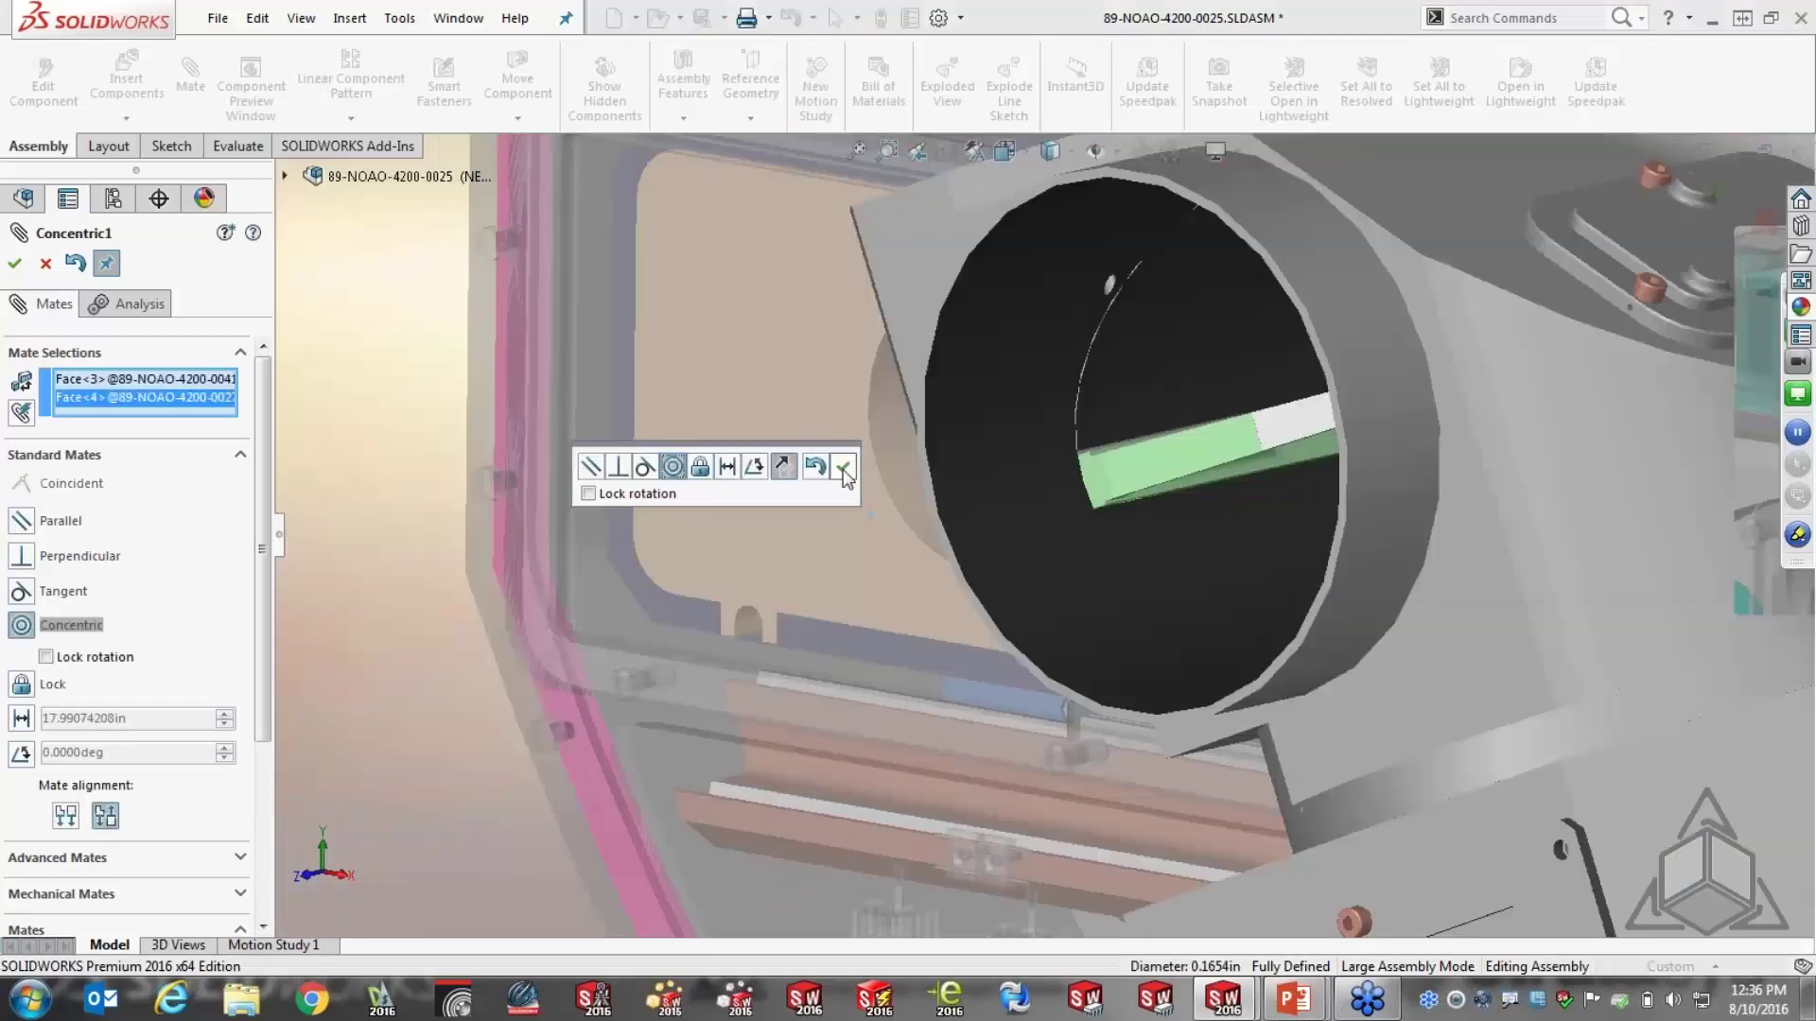
click(843, 470)
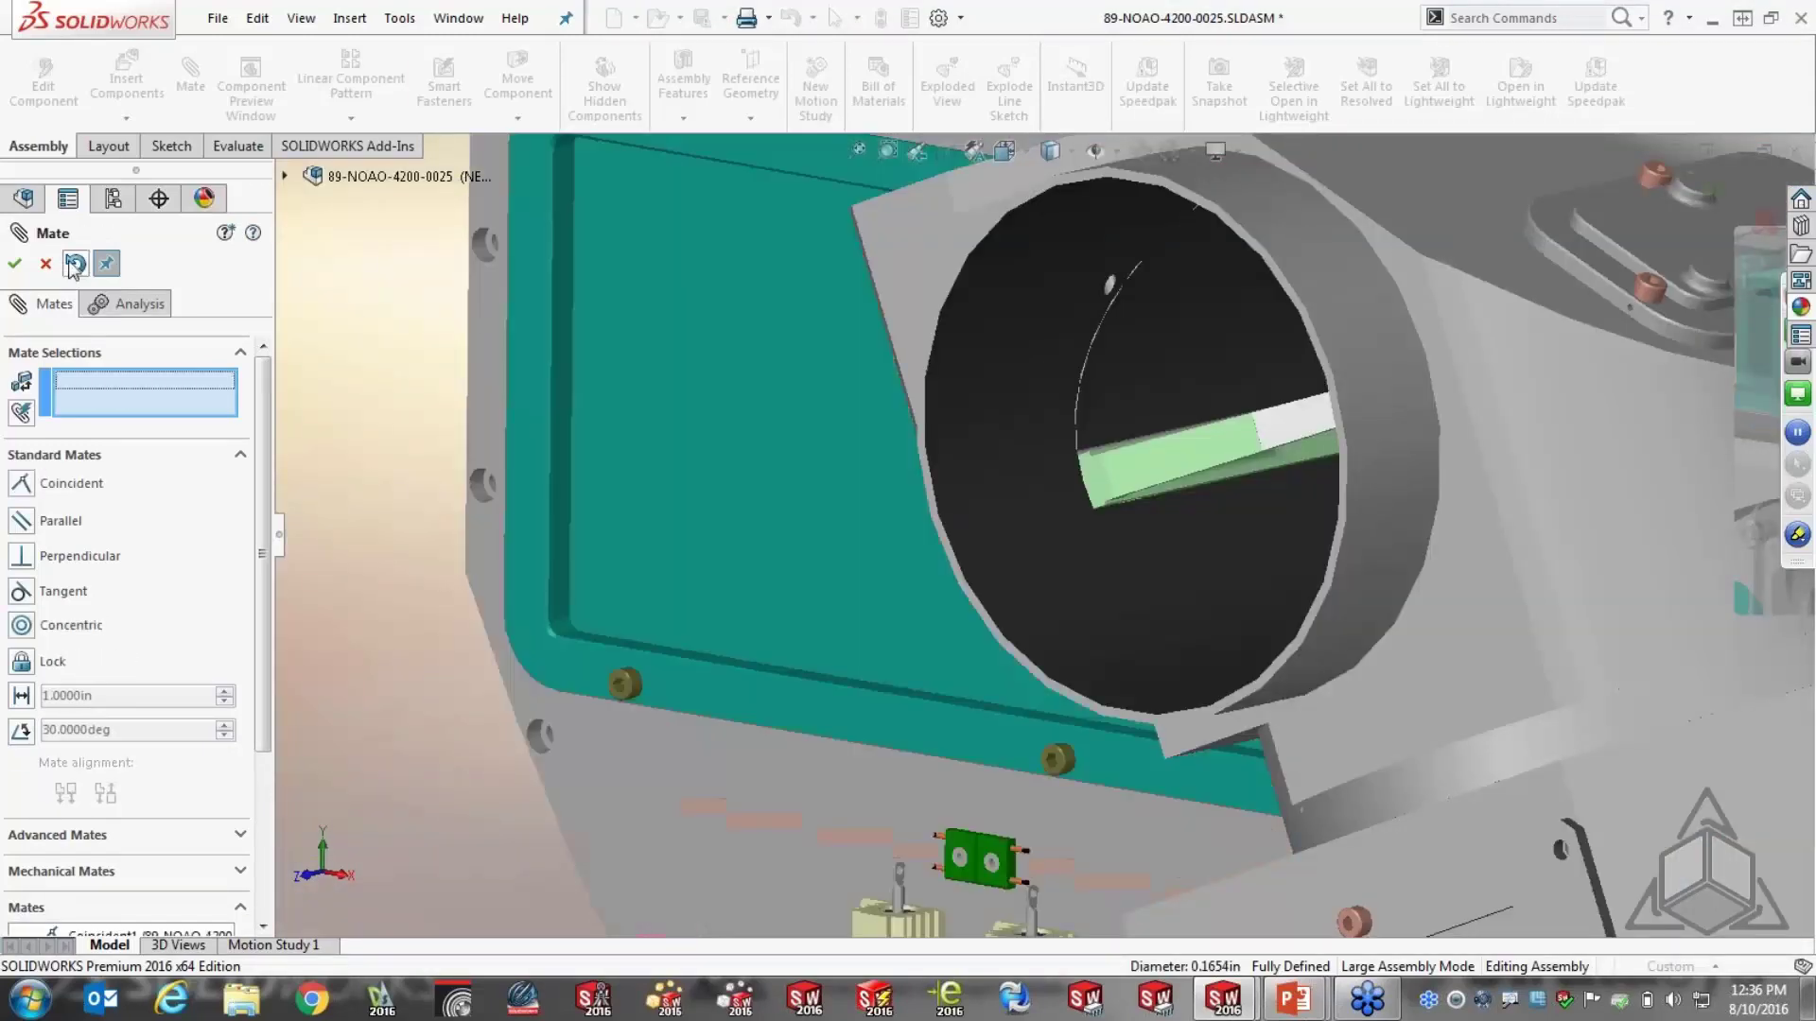
click(15, 264)
key(ctrl+shift+z)
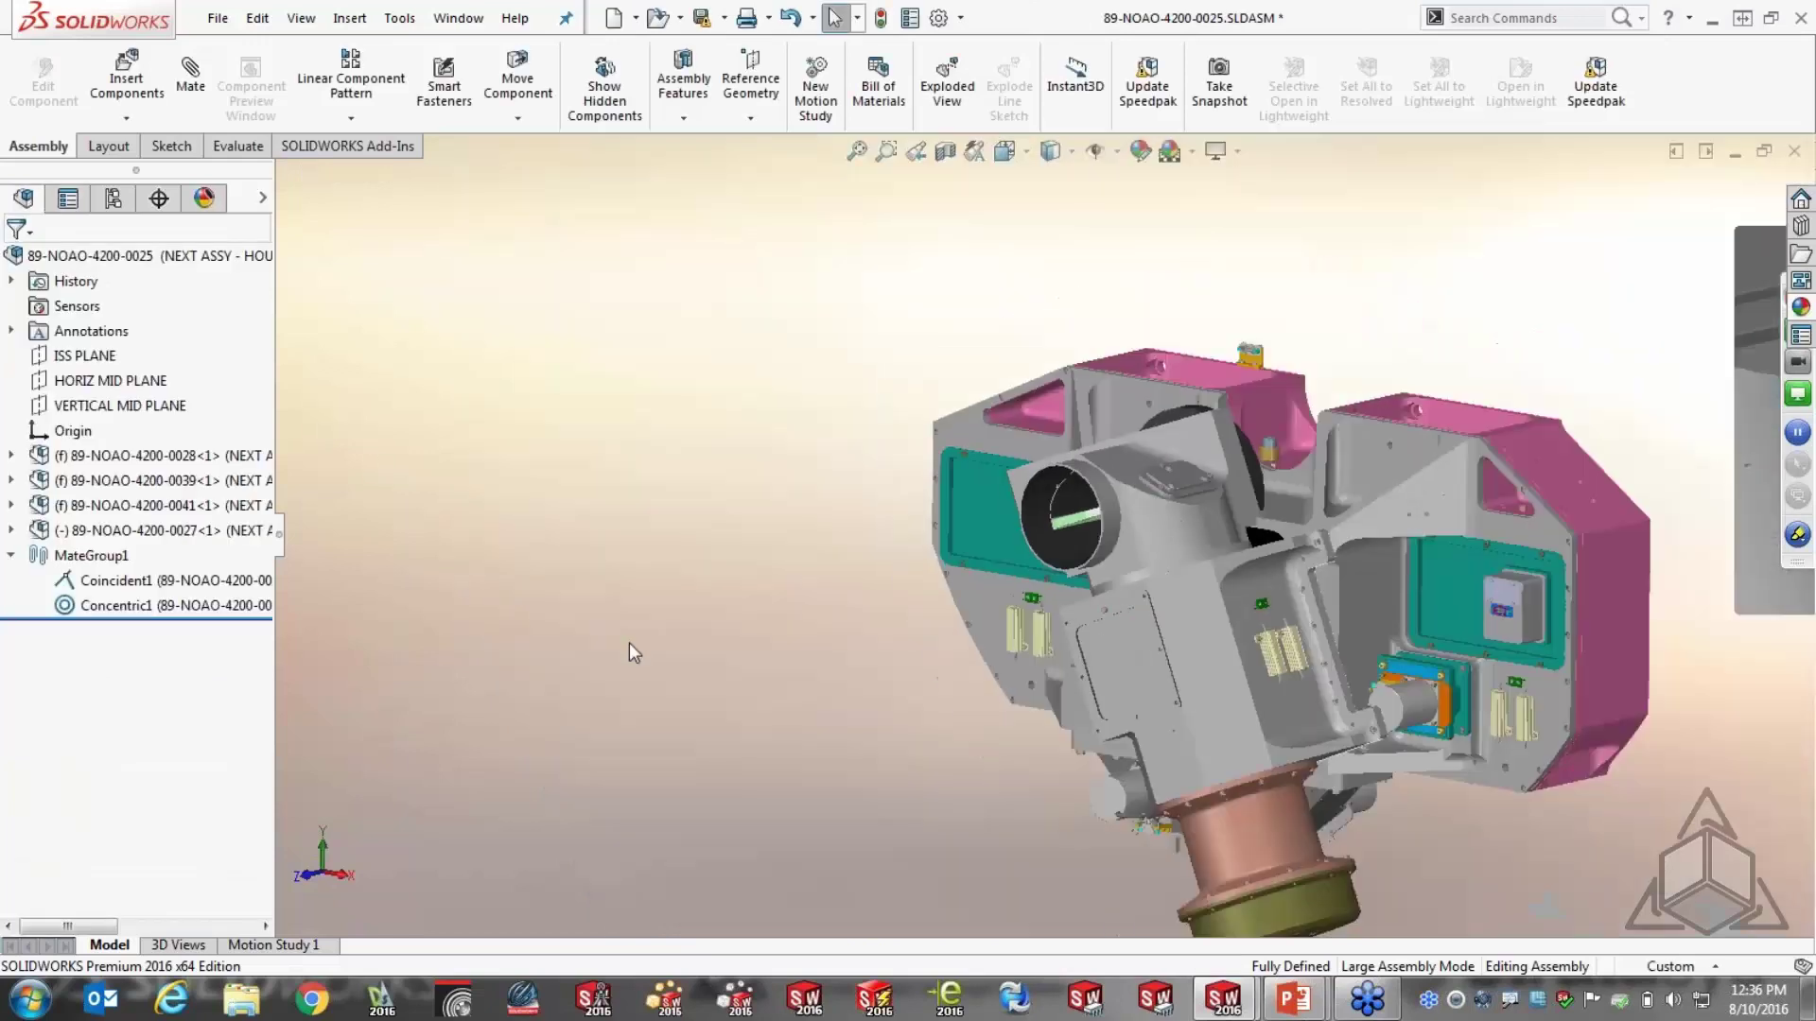
scroll(922, 639, up, 5)
Drag subassembly 0027 to test its mates, then open 89-NOAO-4200-0027 in its own window
drag(1116, 600, 1019, 621)
right_click(1109, 592)
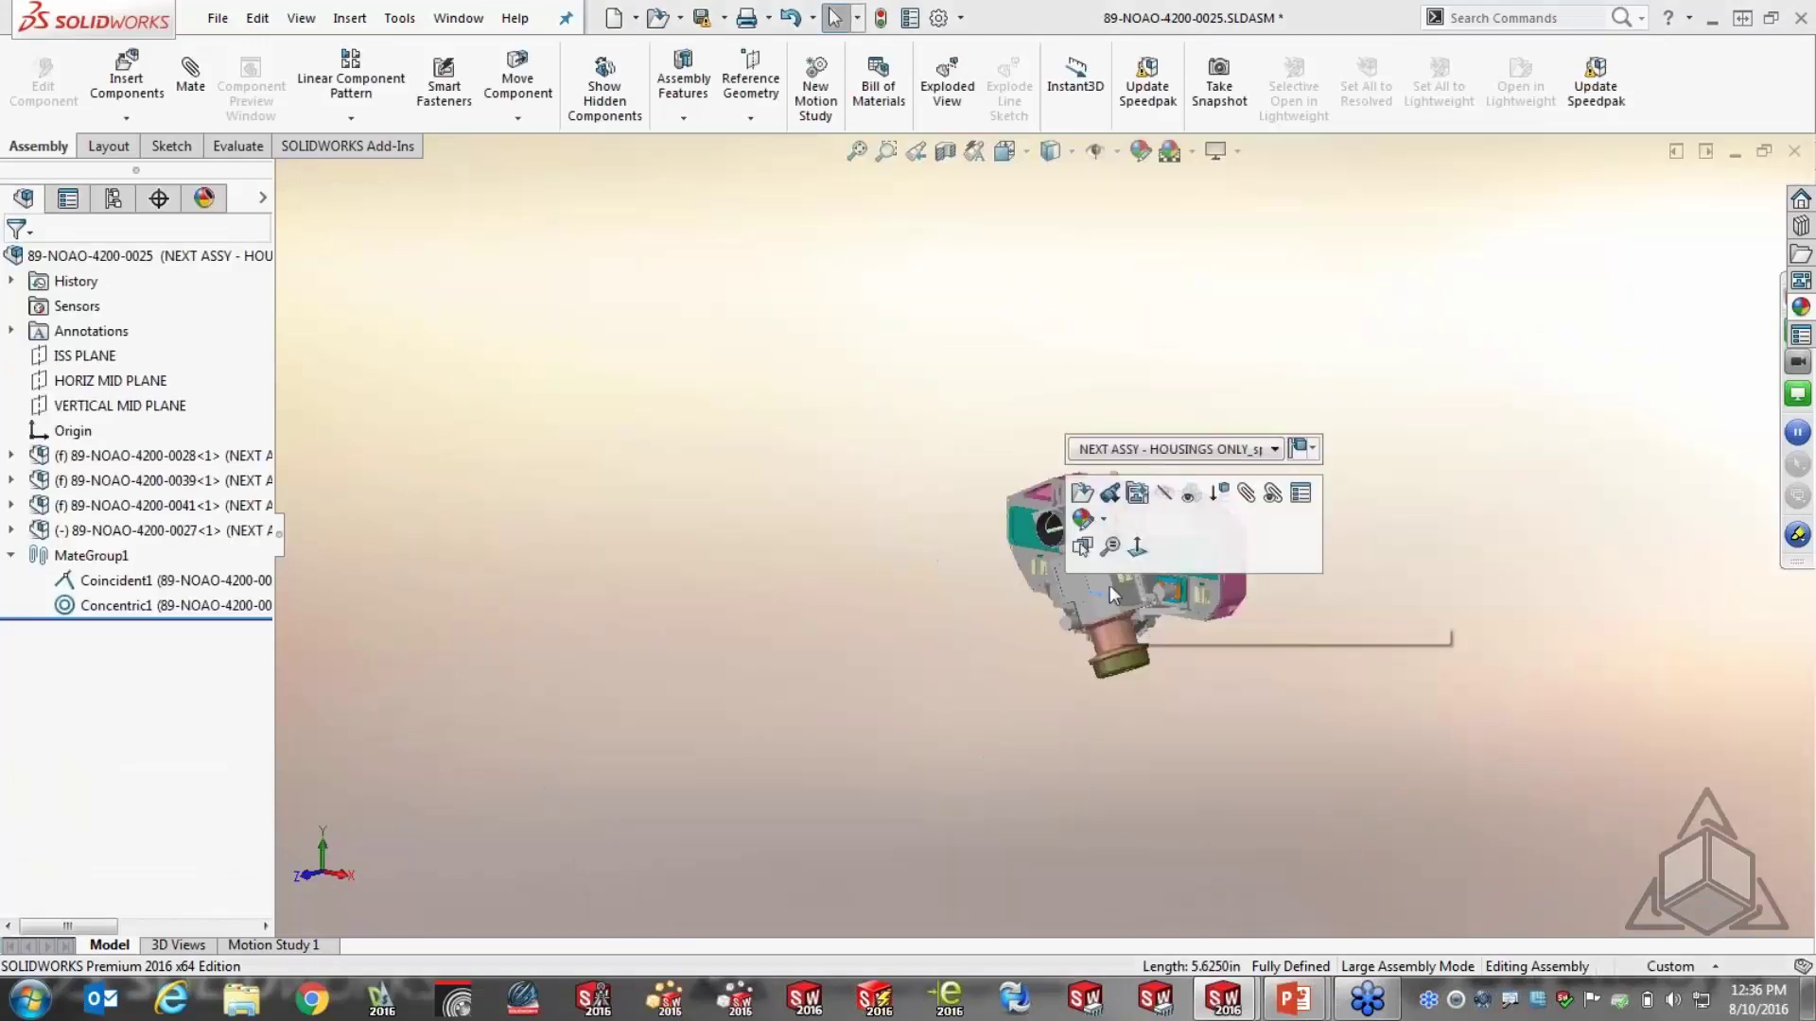
scroll(1109, 585, down, 5)
drag(1082, 313, 859, 447)
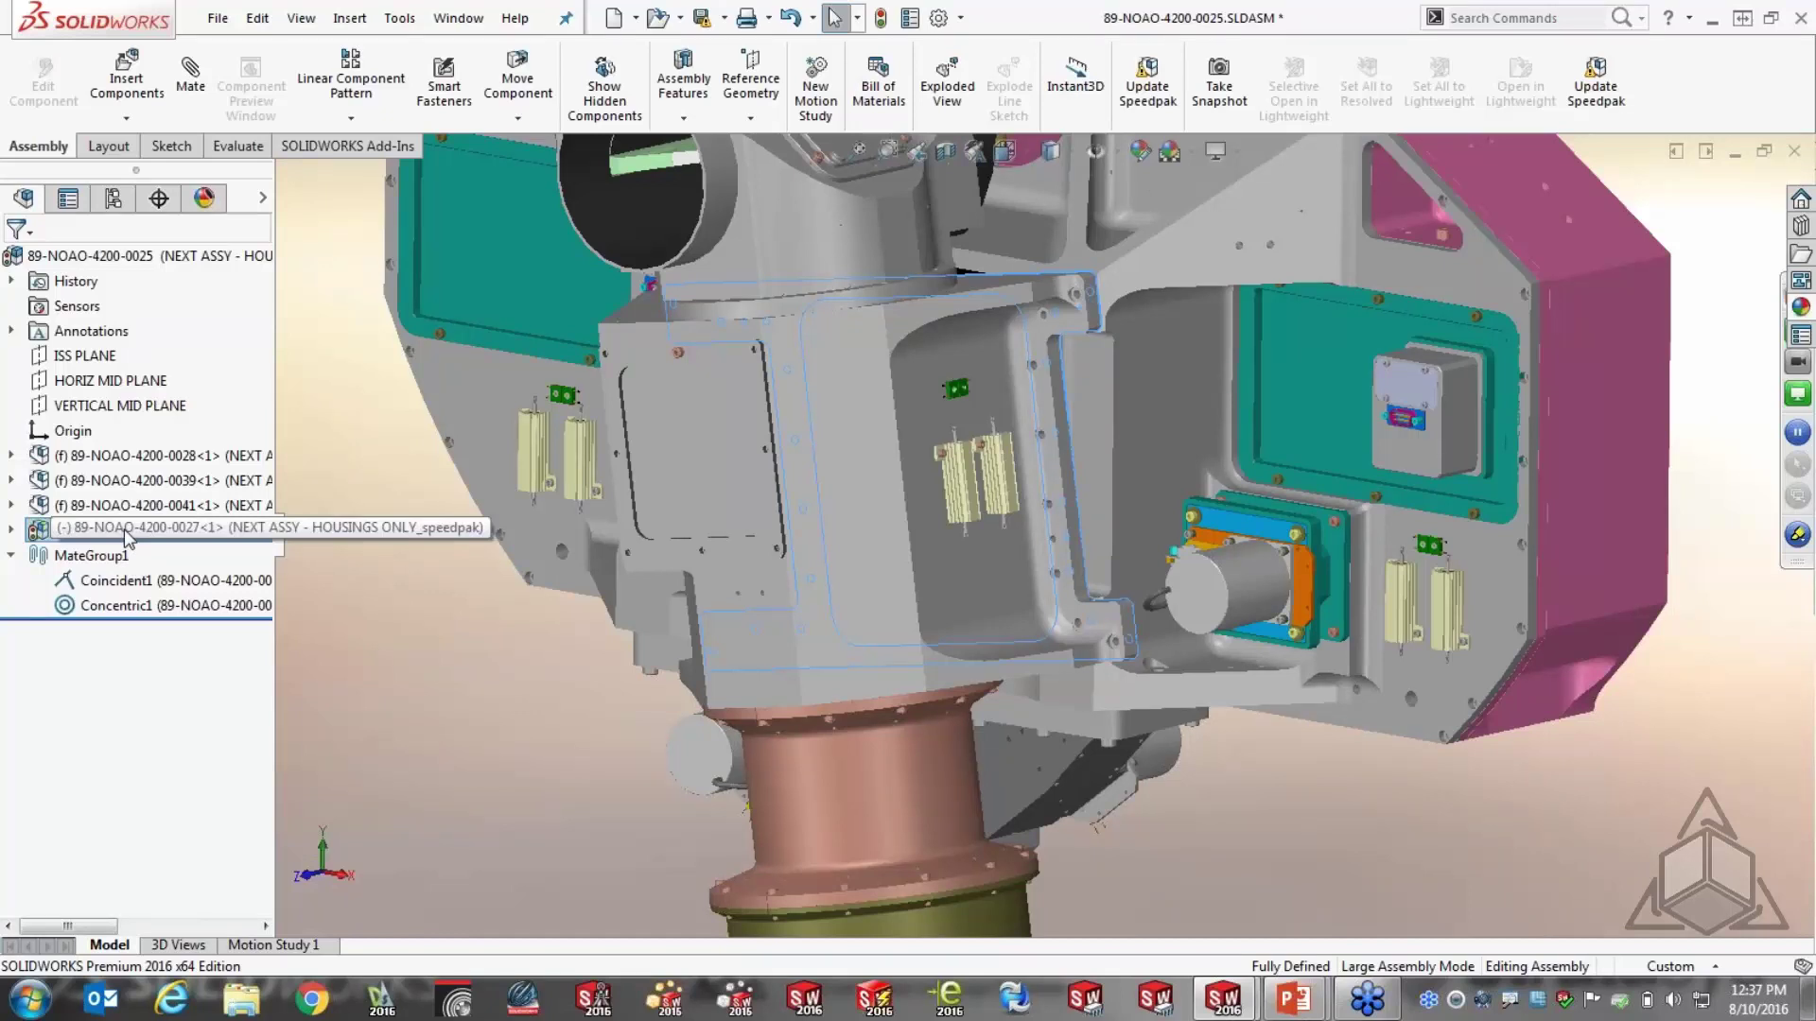
right_click(216, 529)
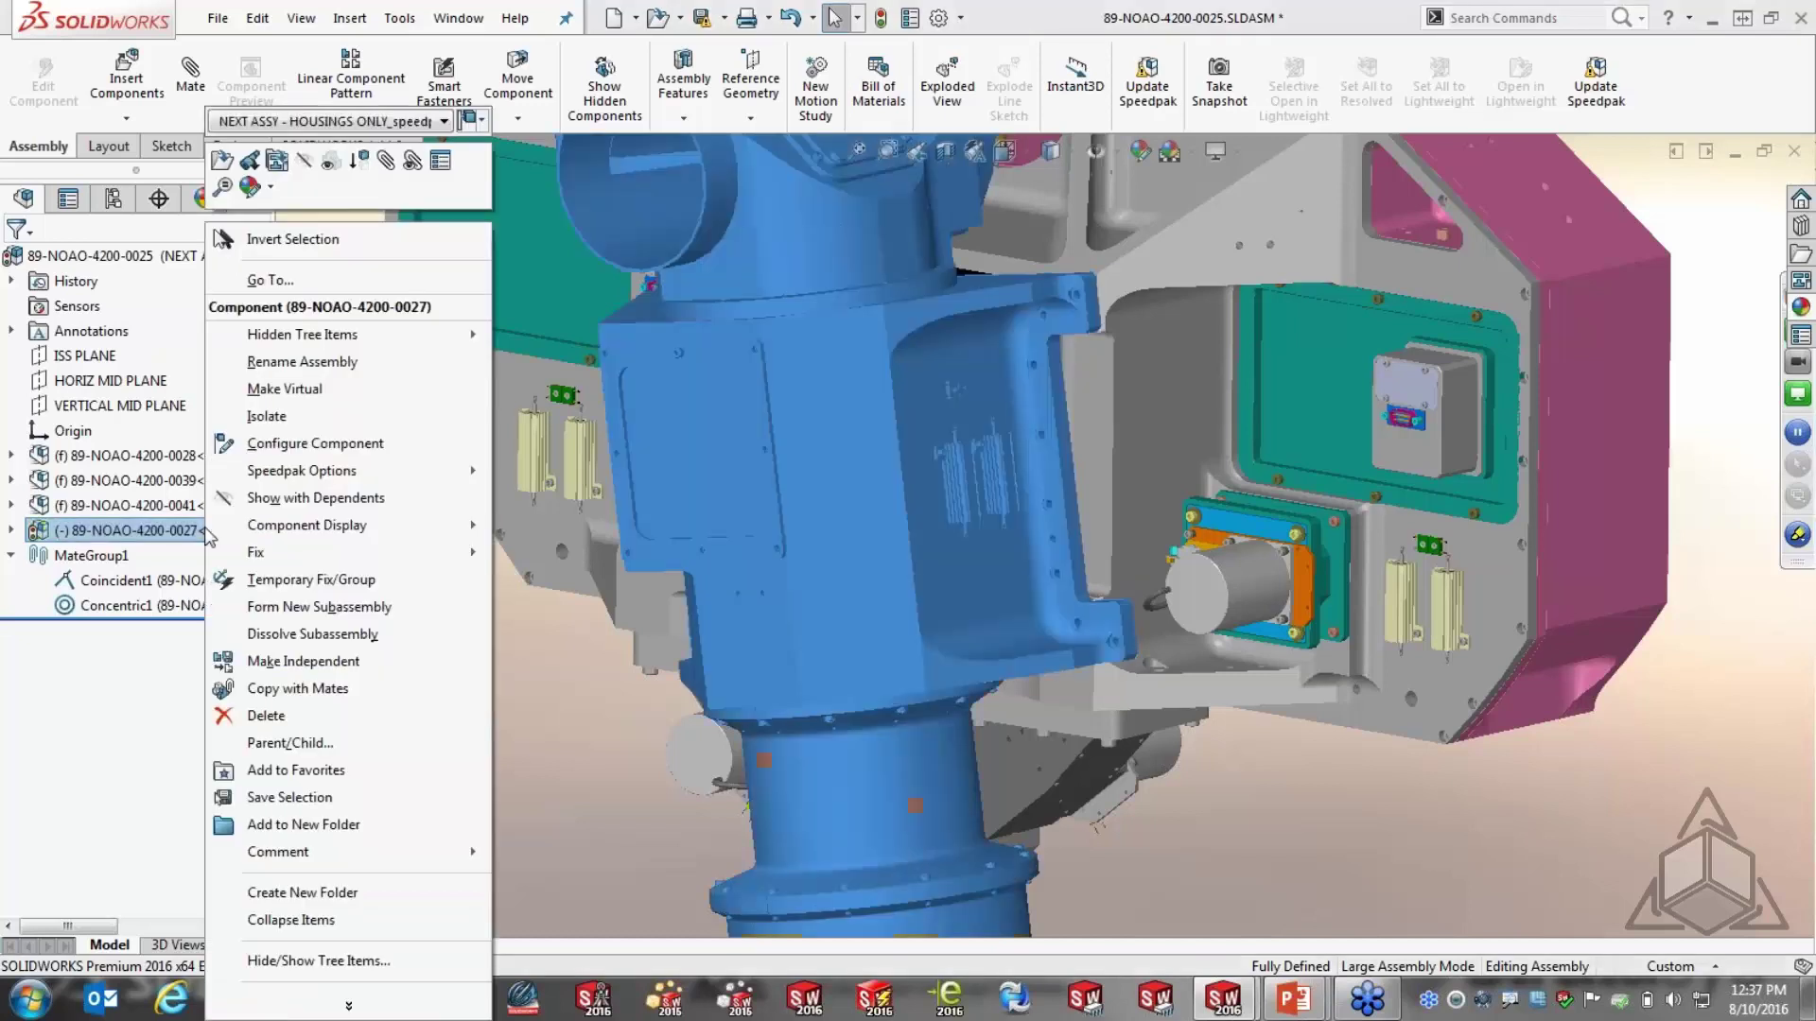
click(222, 161)
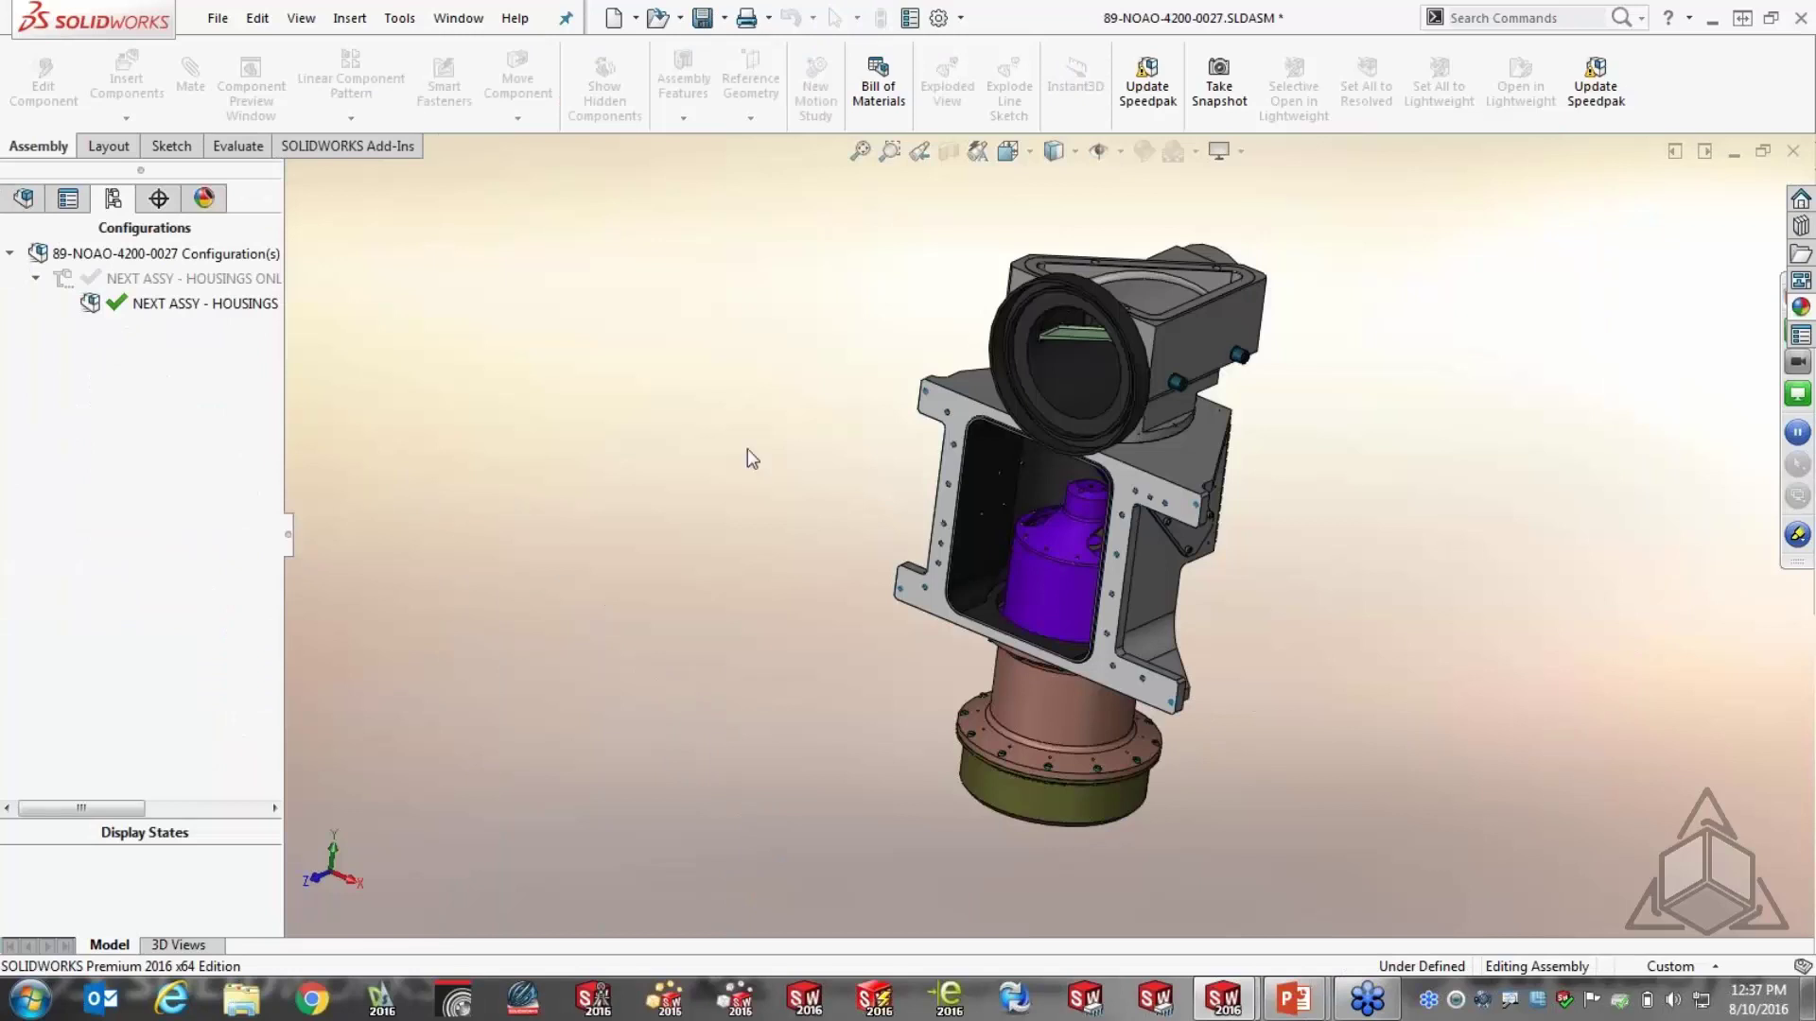
Edit the SpeedPak configuration to add the Cut-Extrude1 flange body of part 89-NOAO-4200-0032
right_click(178, 301)
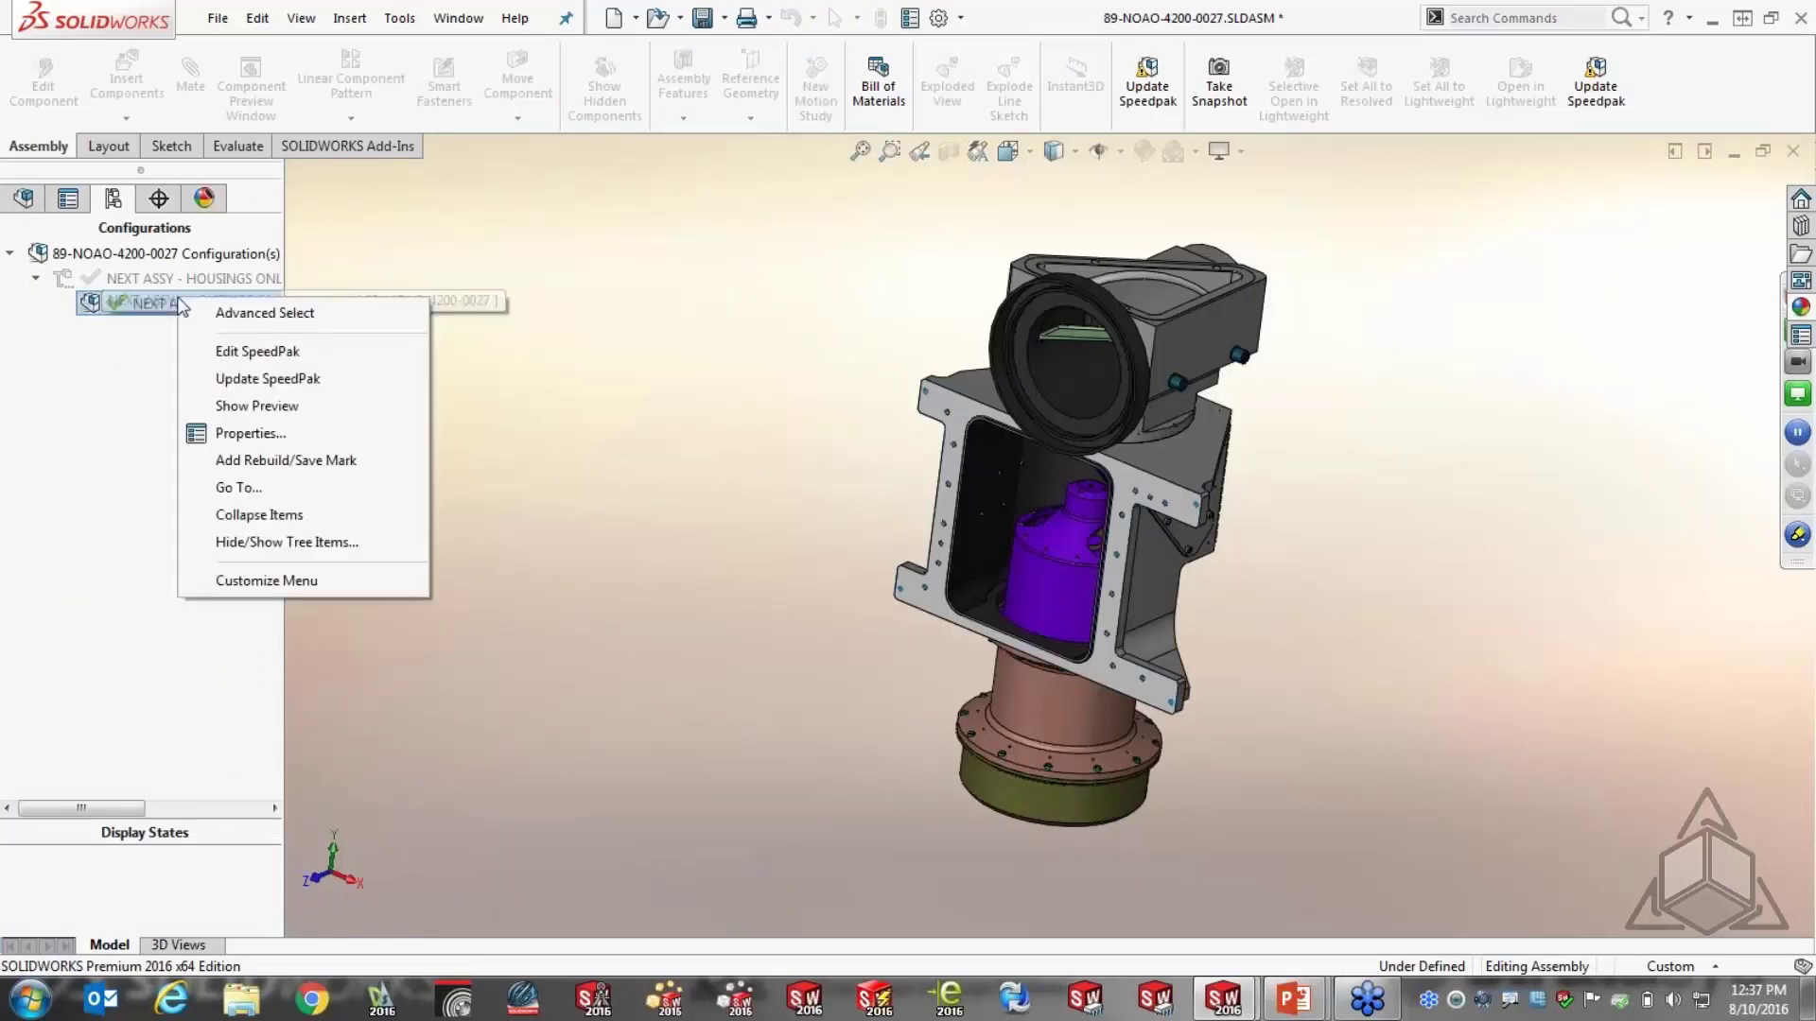
click(293, 356)
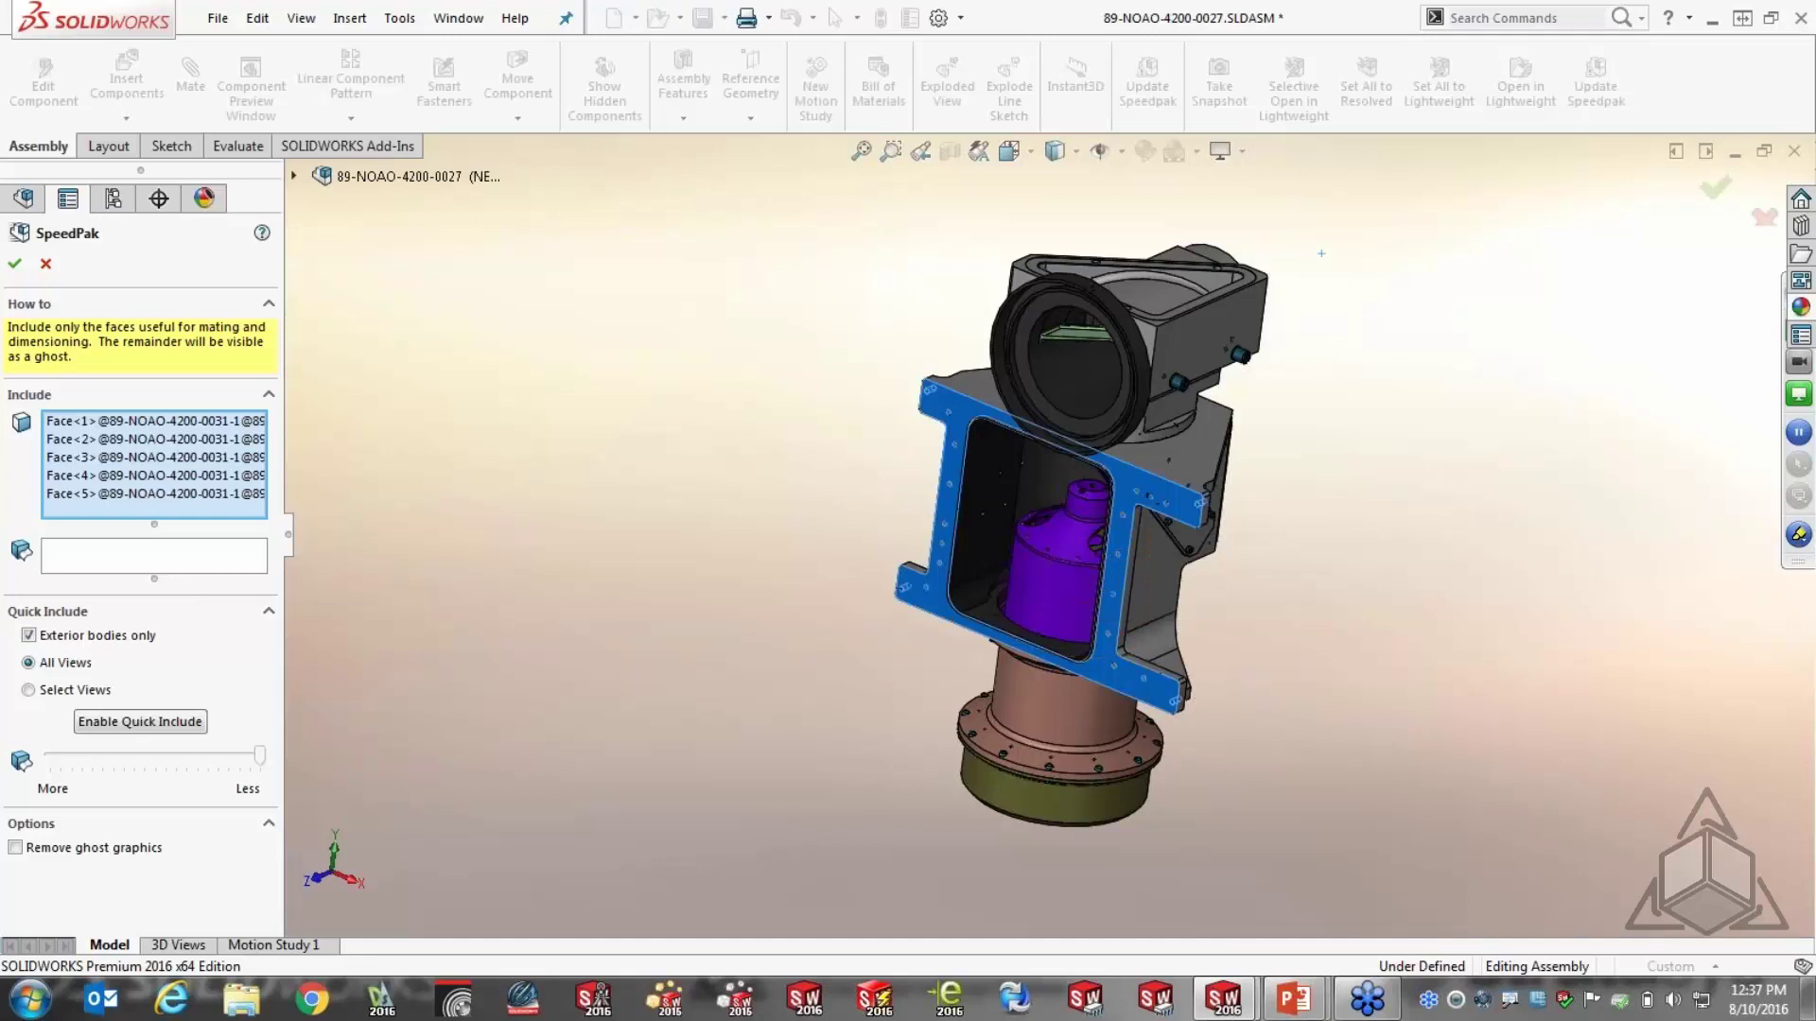
click(117, 549)
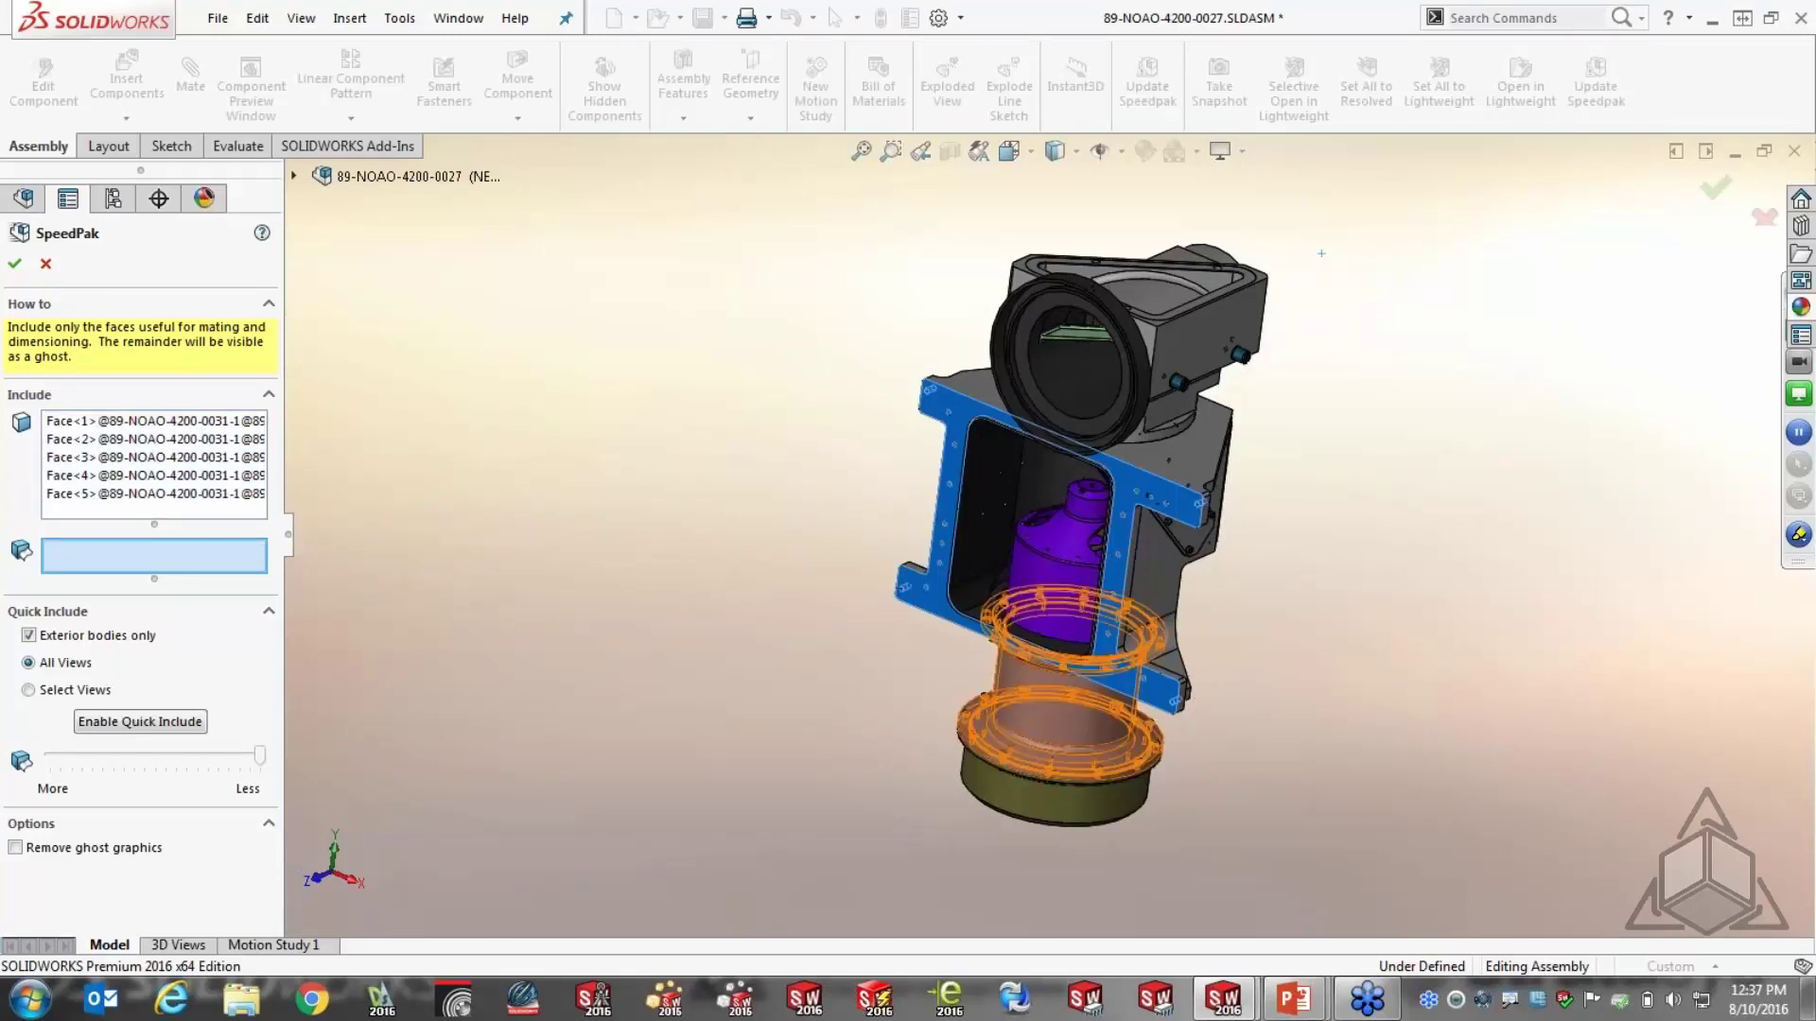
click(1050, 705)
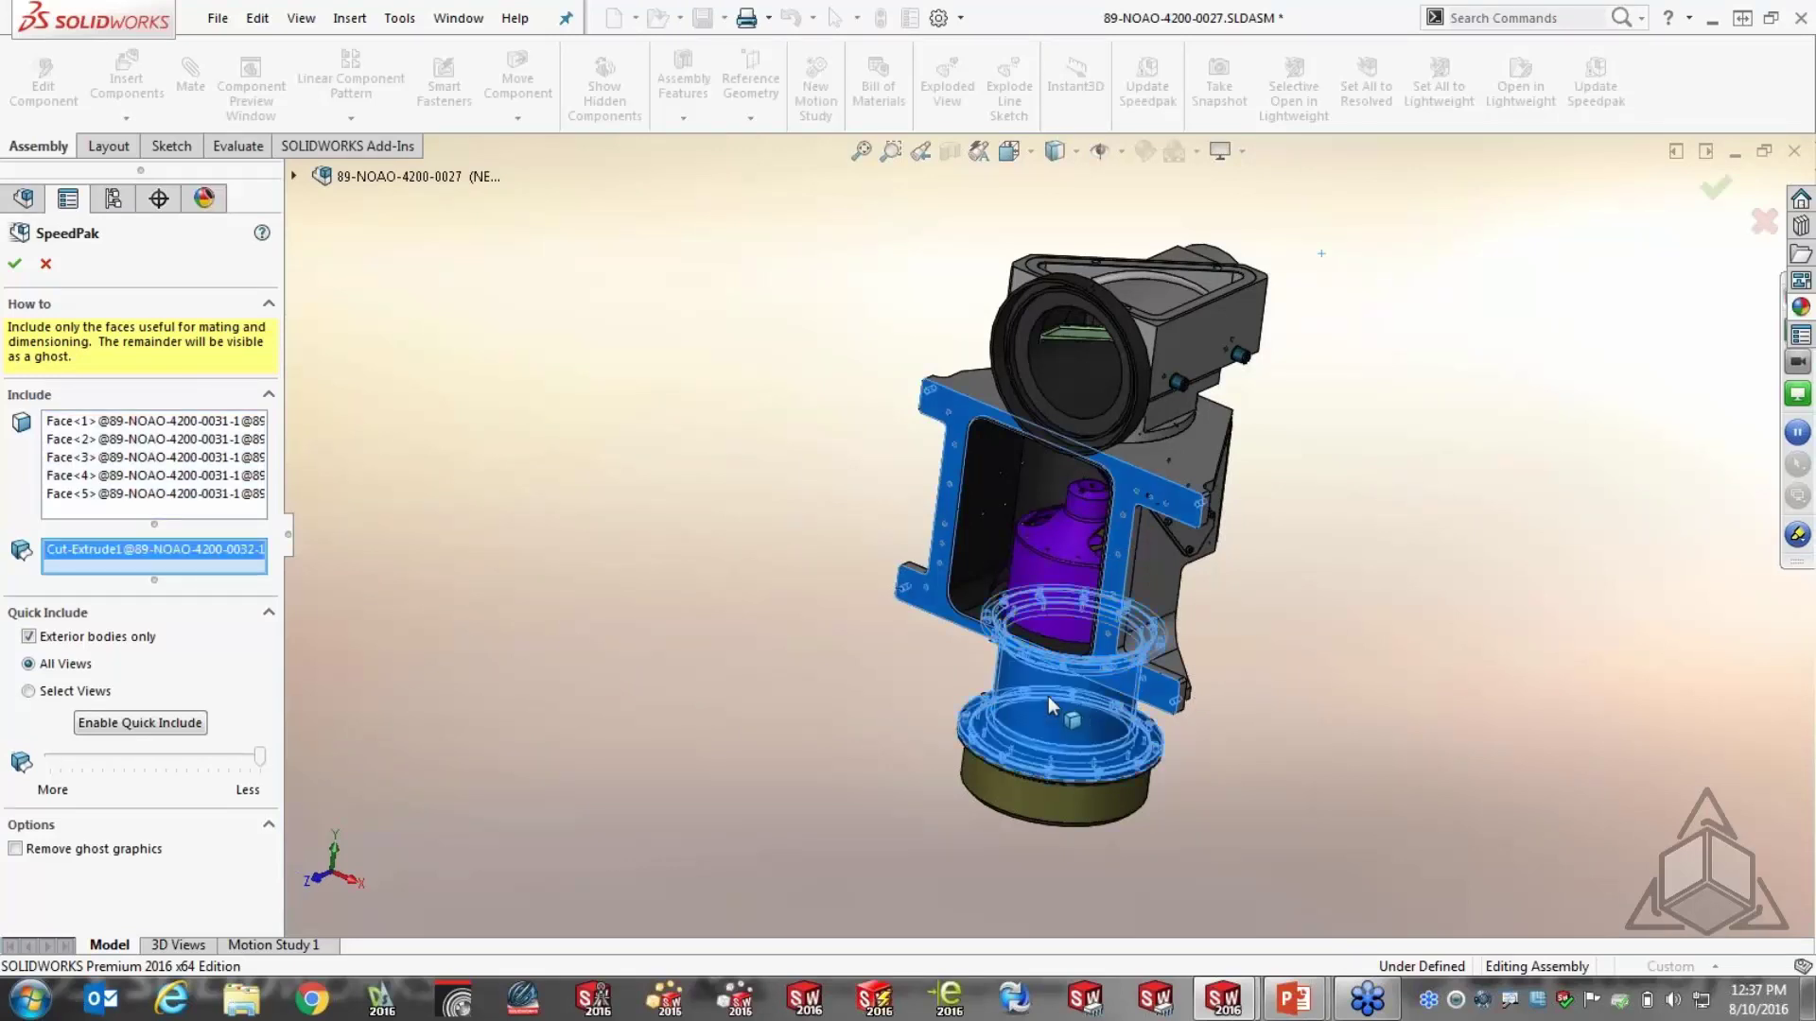
click(14, 264)
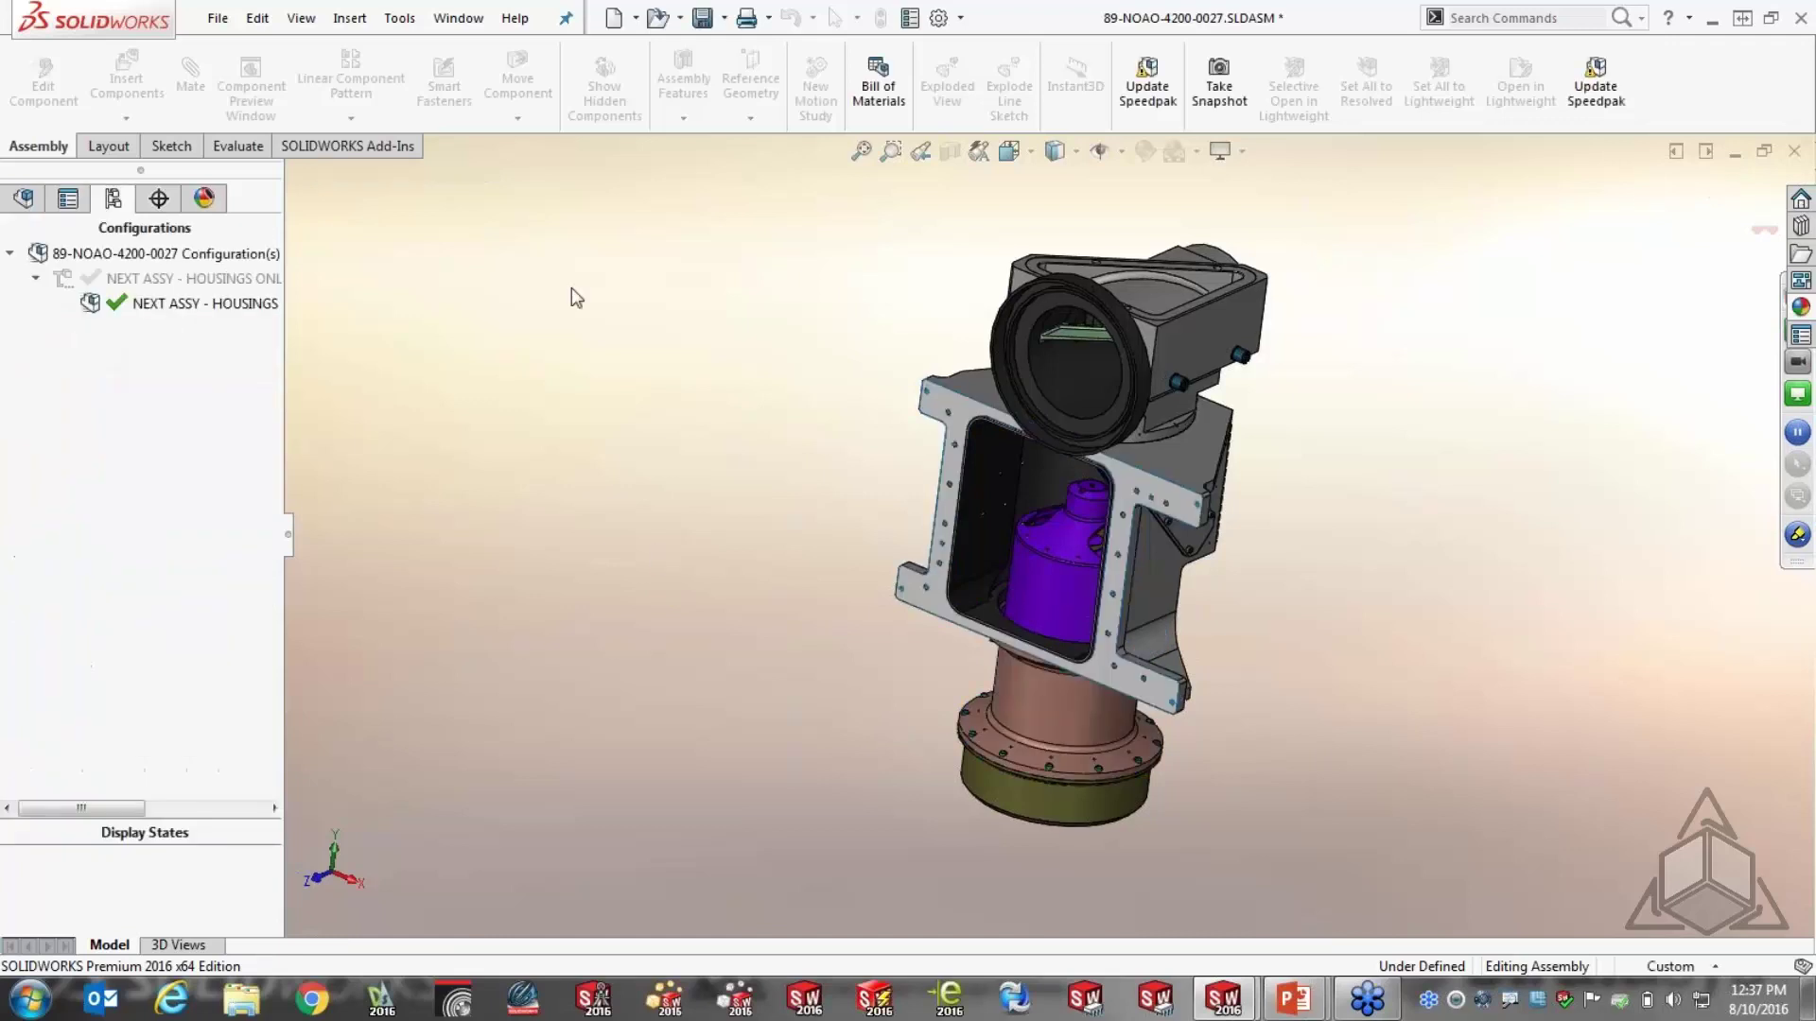
click(459, 18)
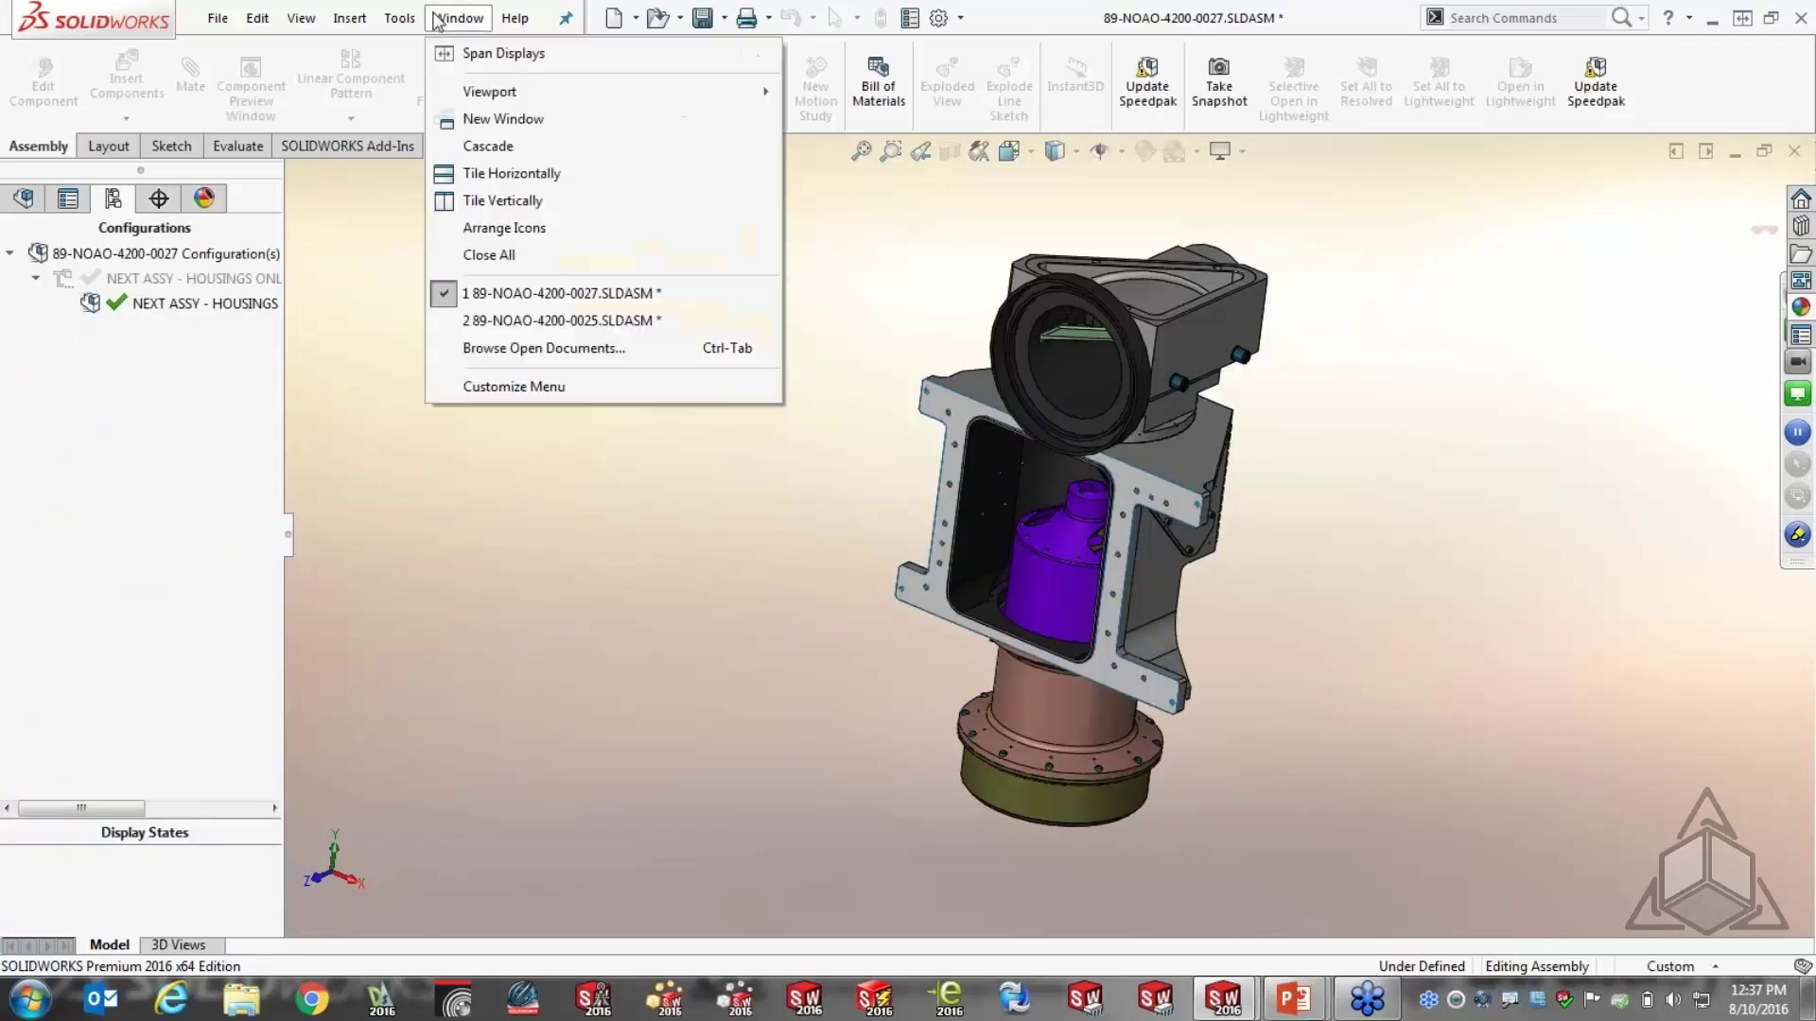
Switch back to assembly 0025 and select the pedestal face, flange edge, 0027, 0028 and 0041
click(556, 322)
click(924, 769)
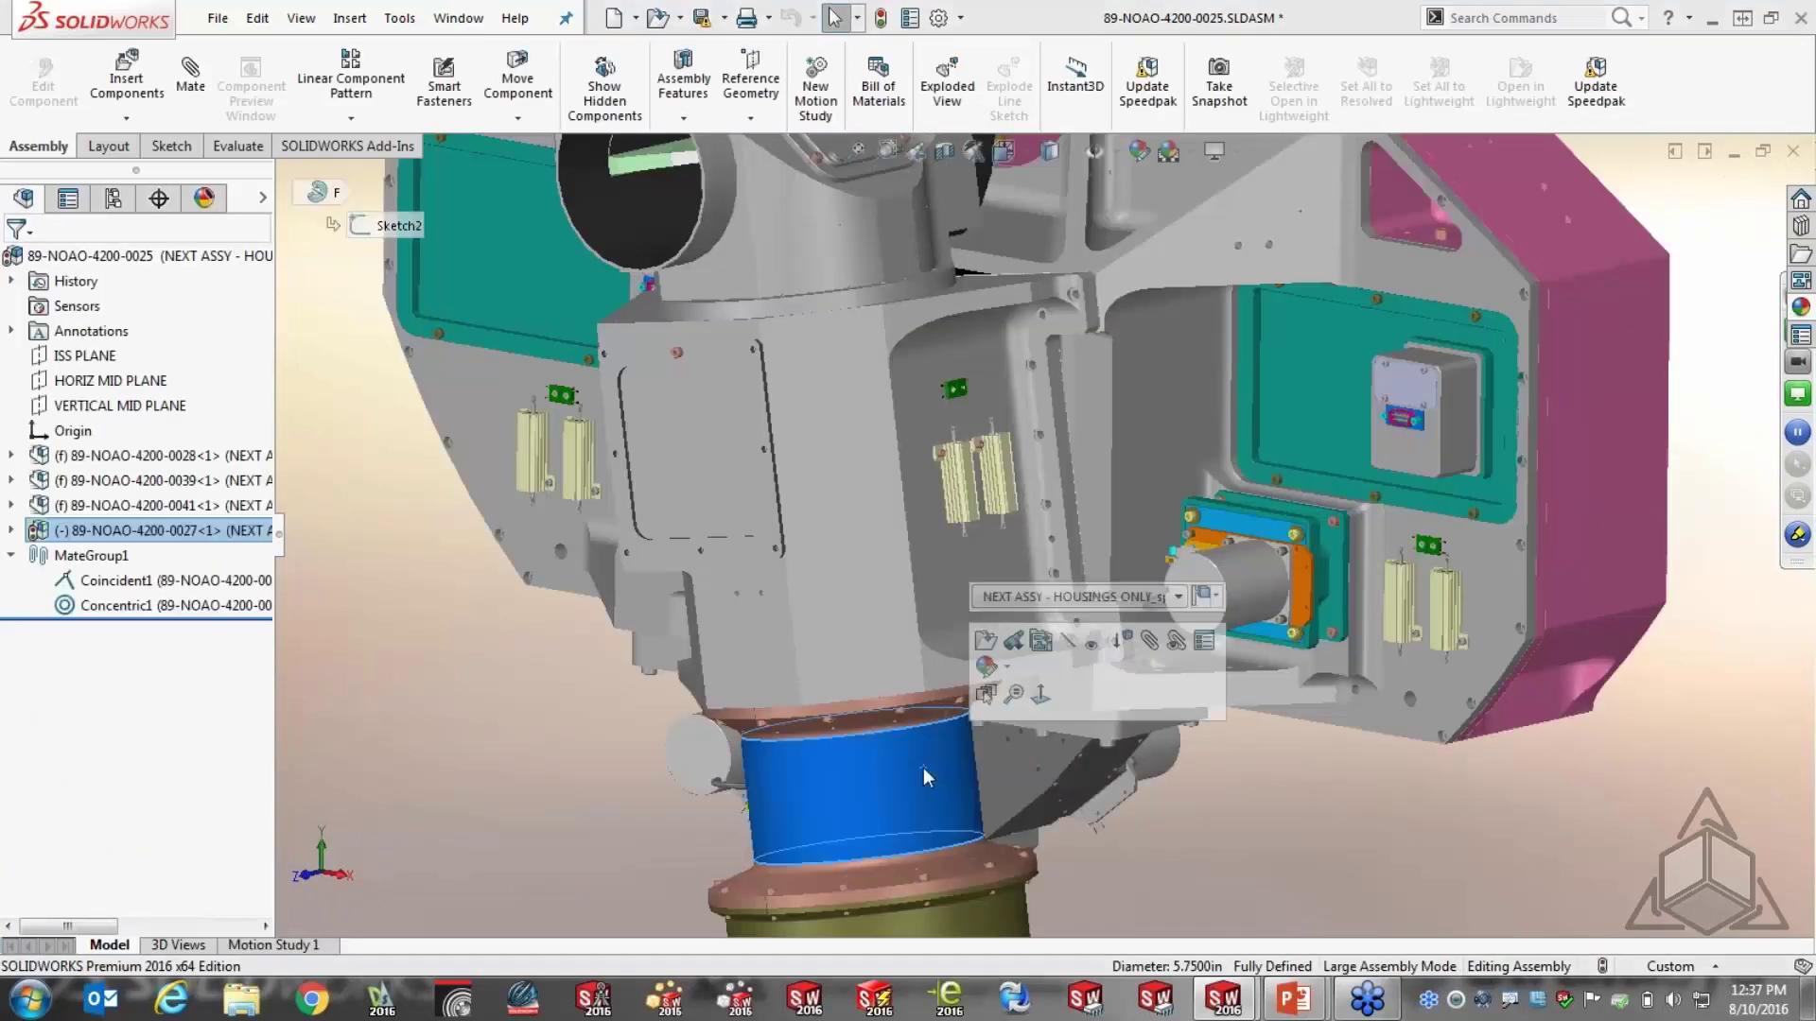
click(884, 865)
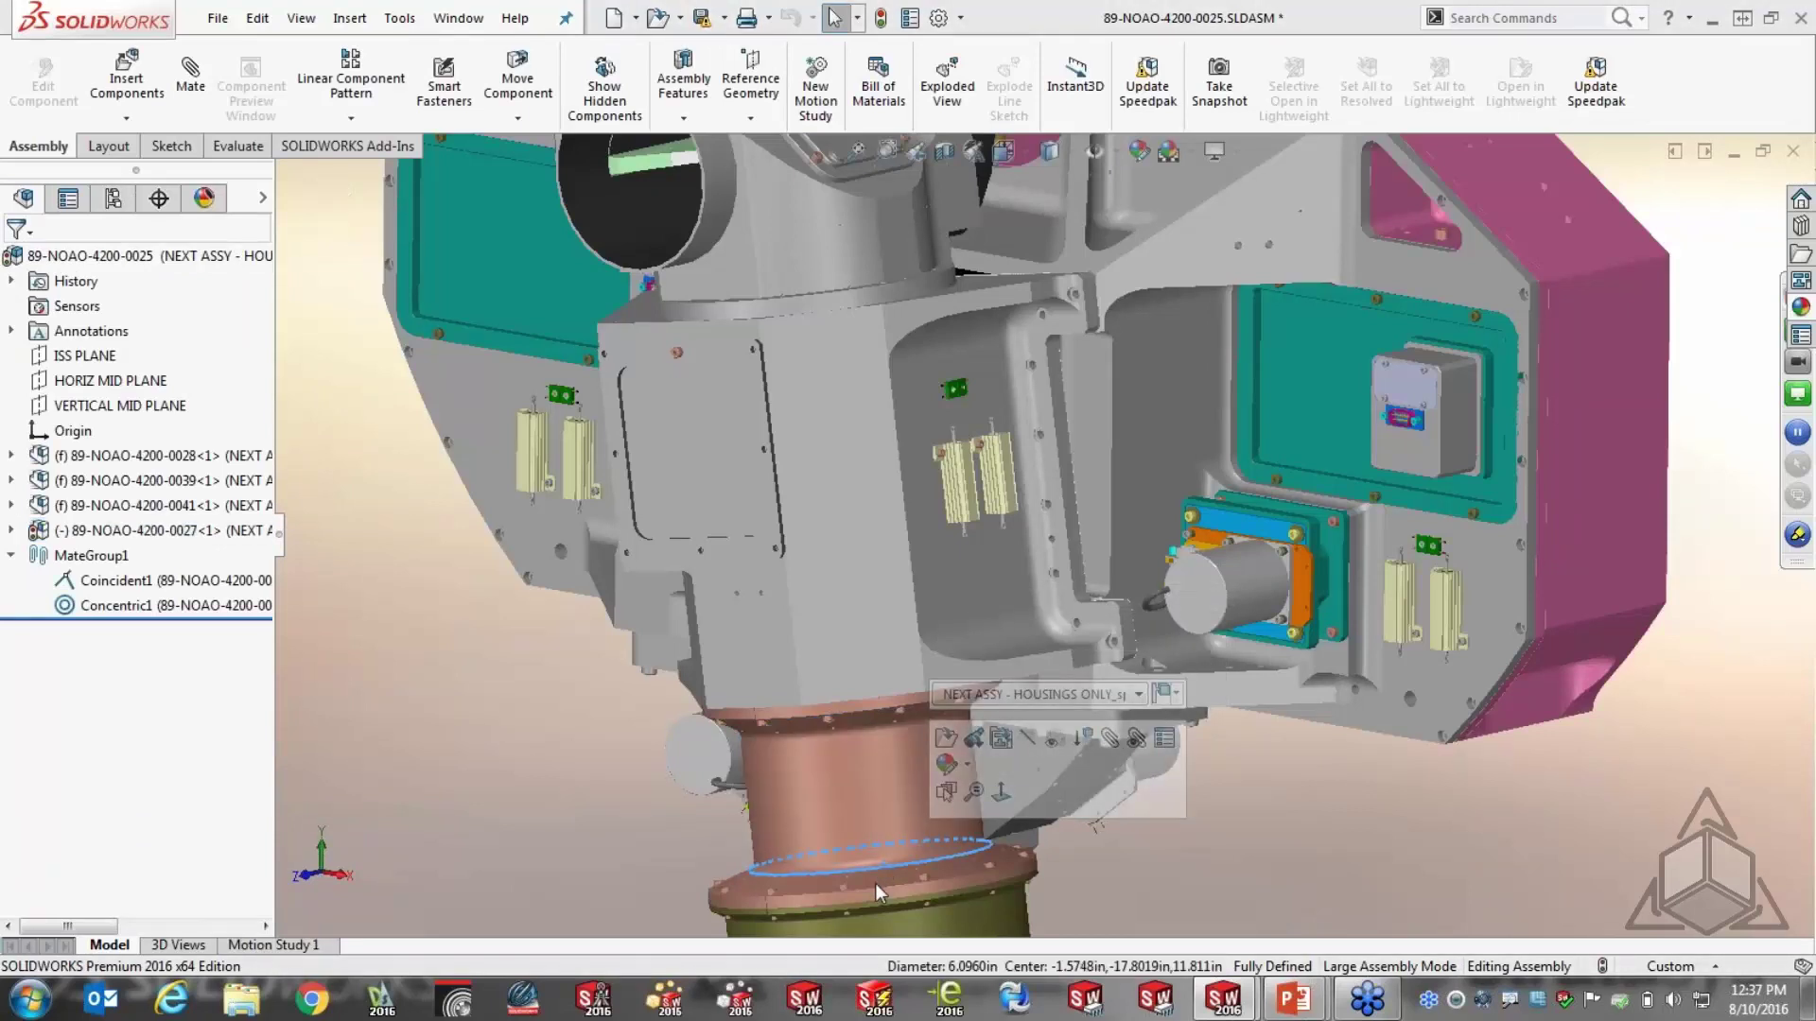
click(876, 884)
click(832, 494)
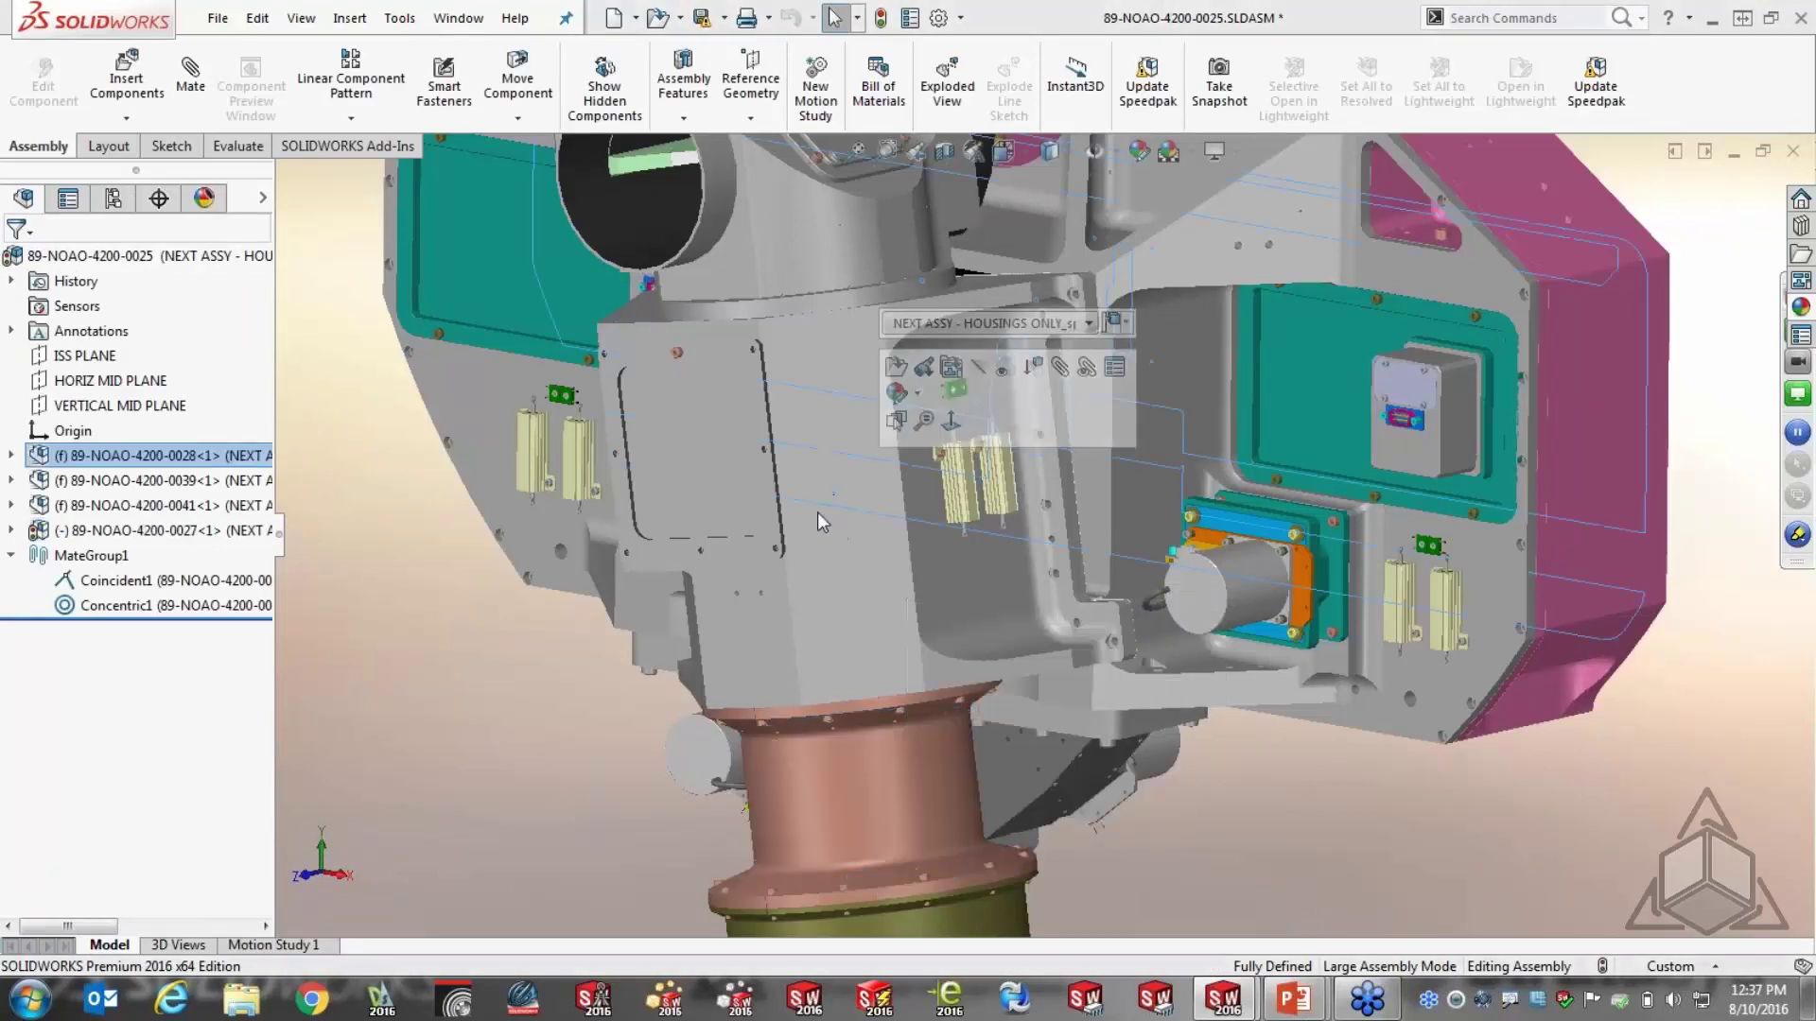
click(743, 609)
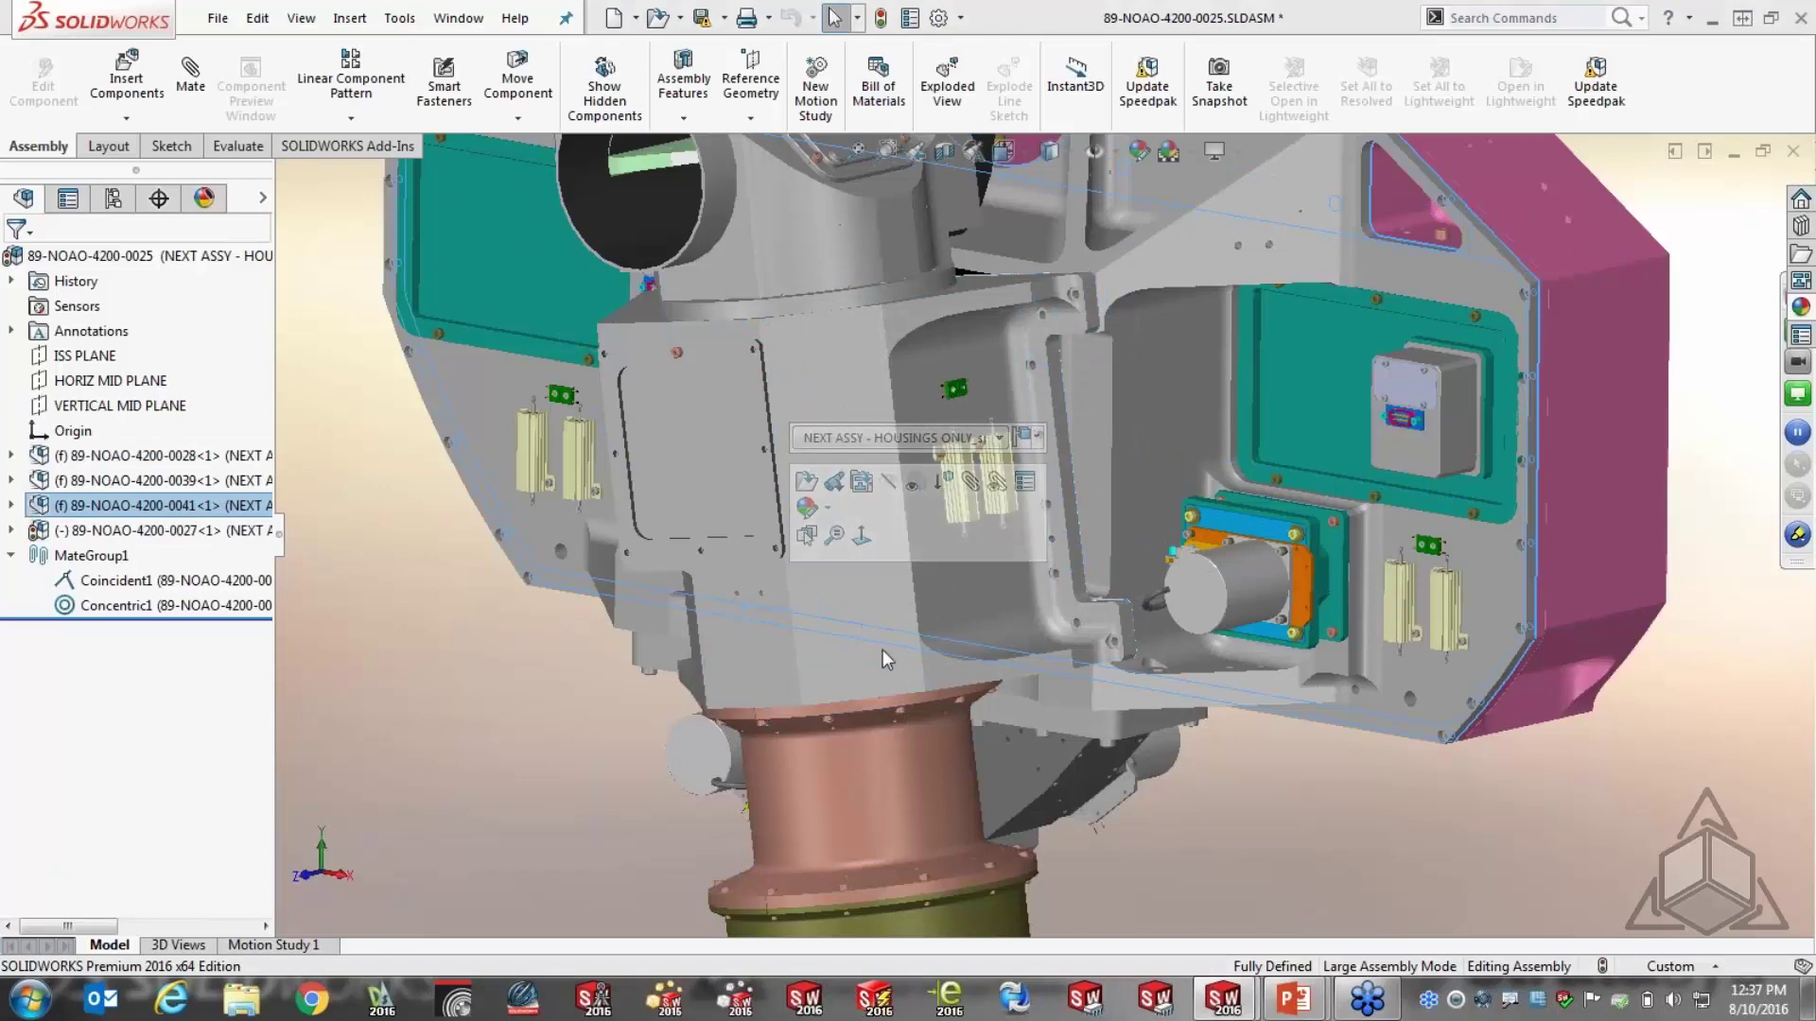
Rotate the view, zoom to fit, and expand then collapse 0027 in the tree
middle_drag(882, 649, 923, 686)
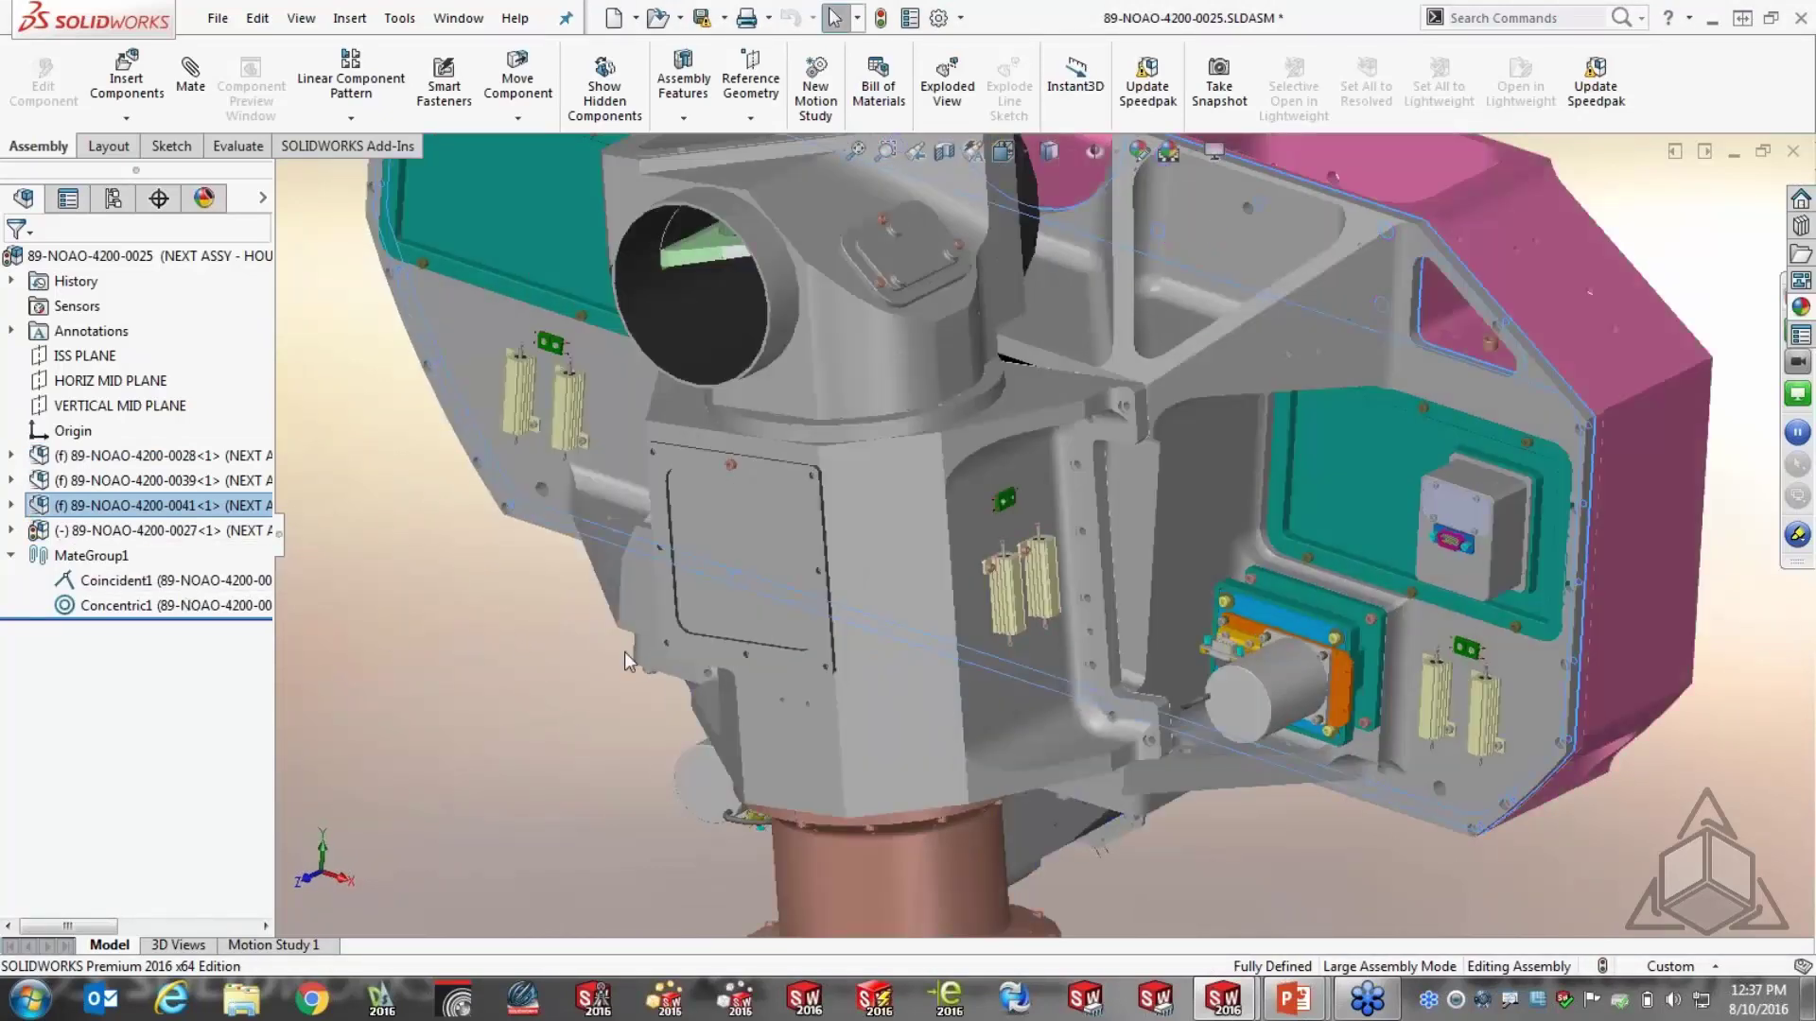
key(f)
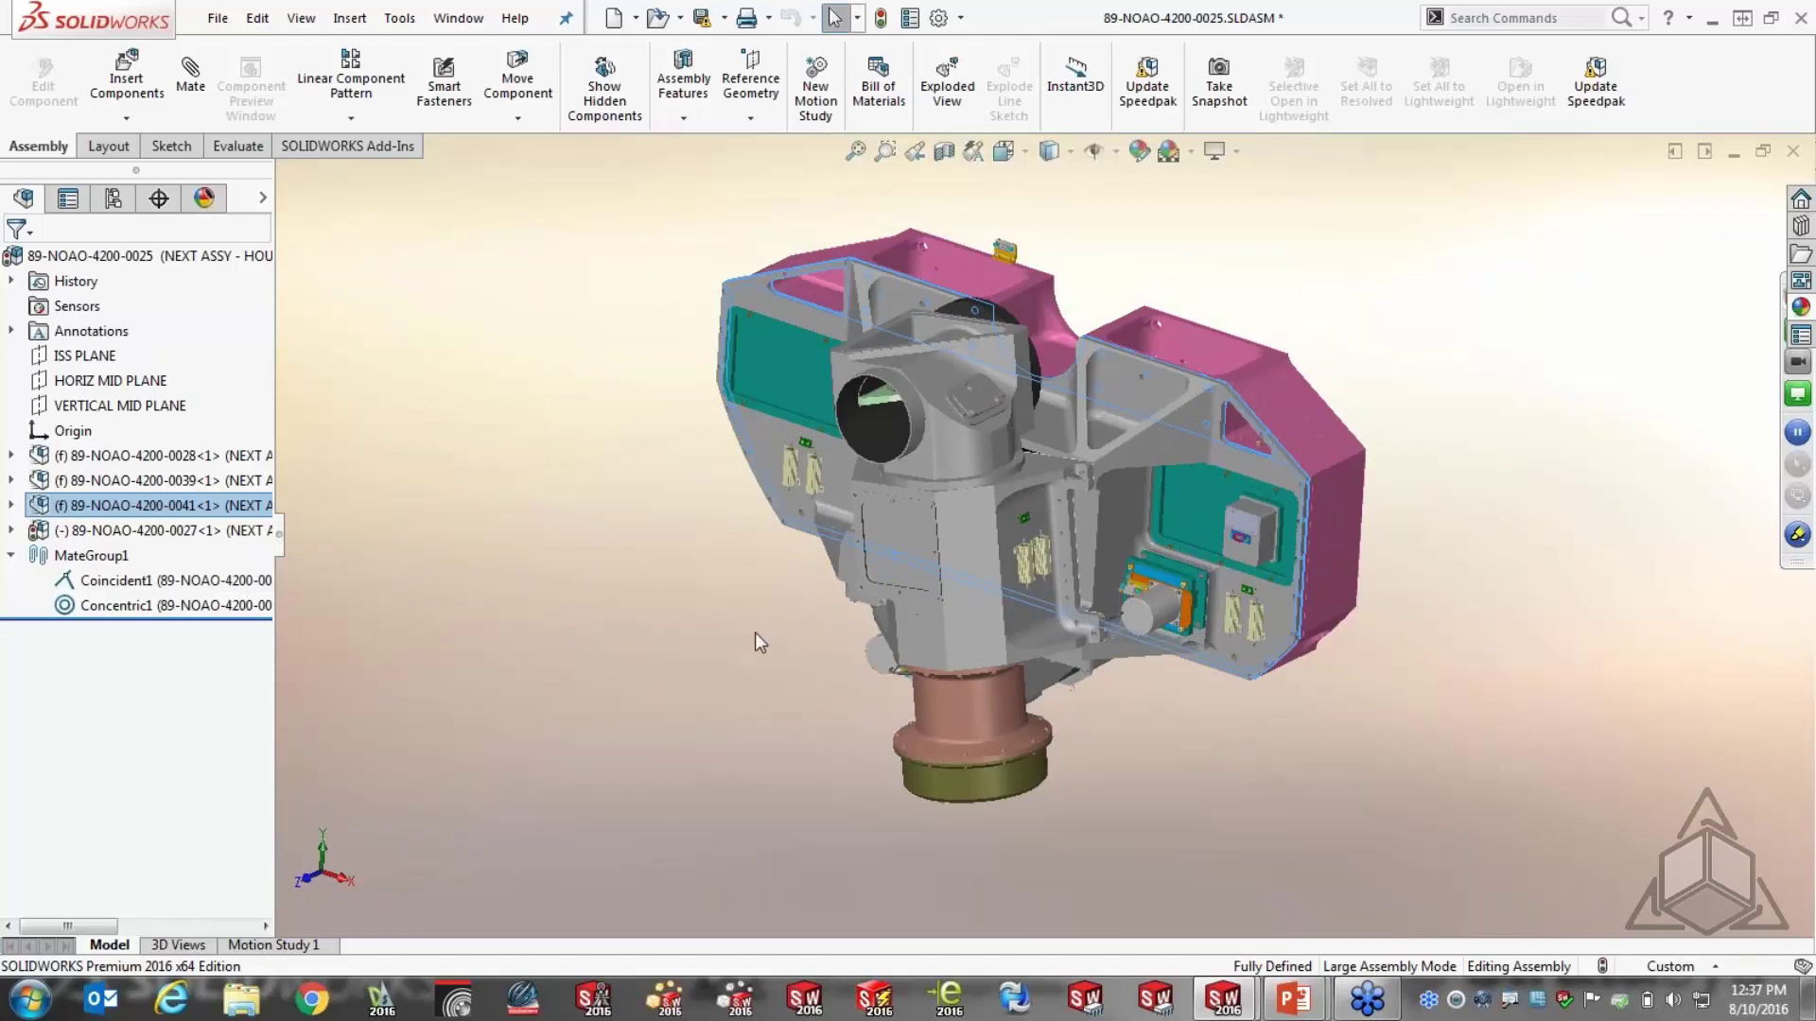
click(11, 531)
click(12, 530)
click(154, 257)
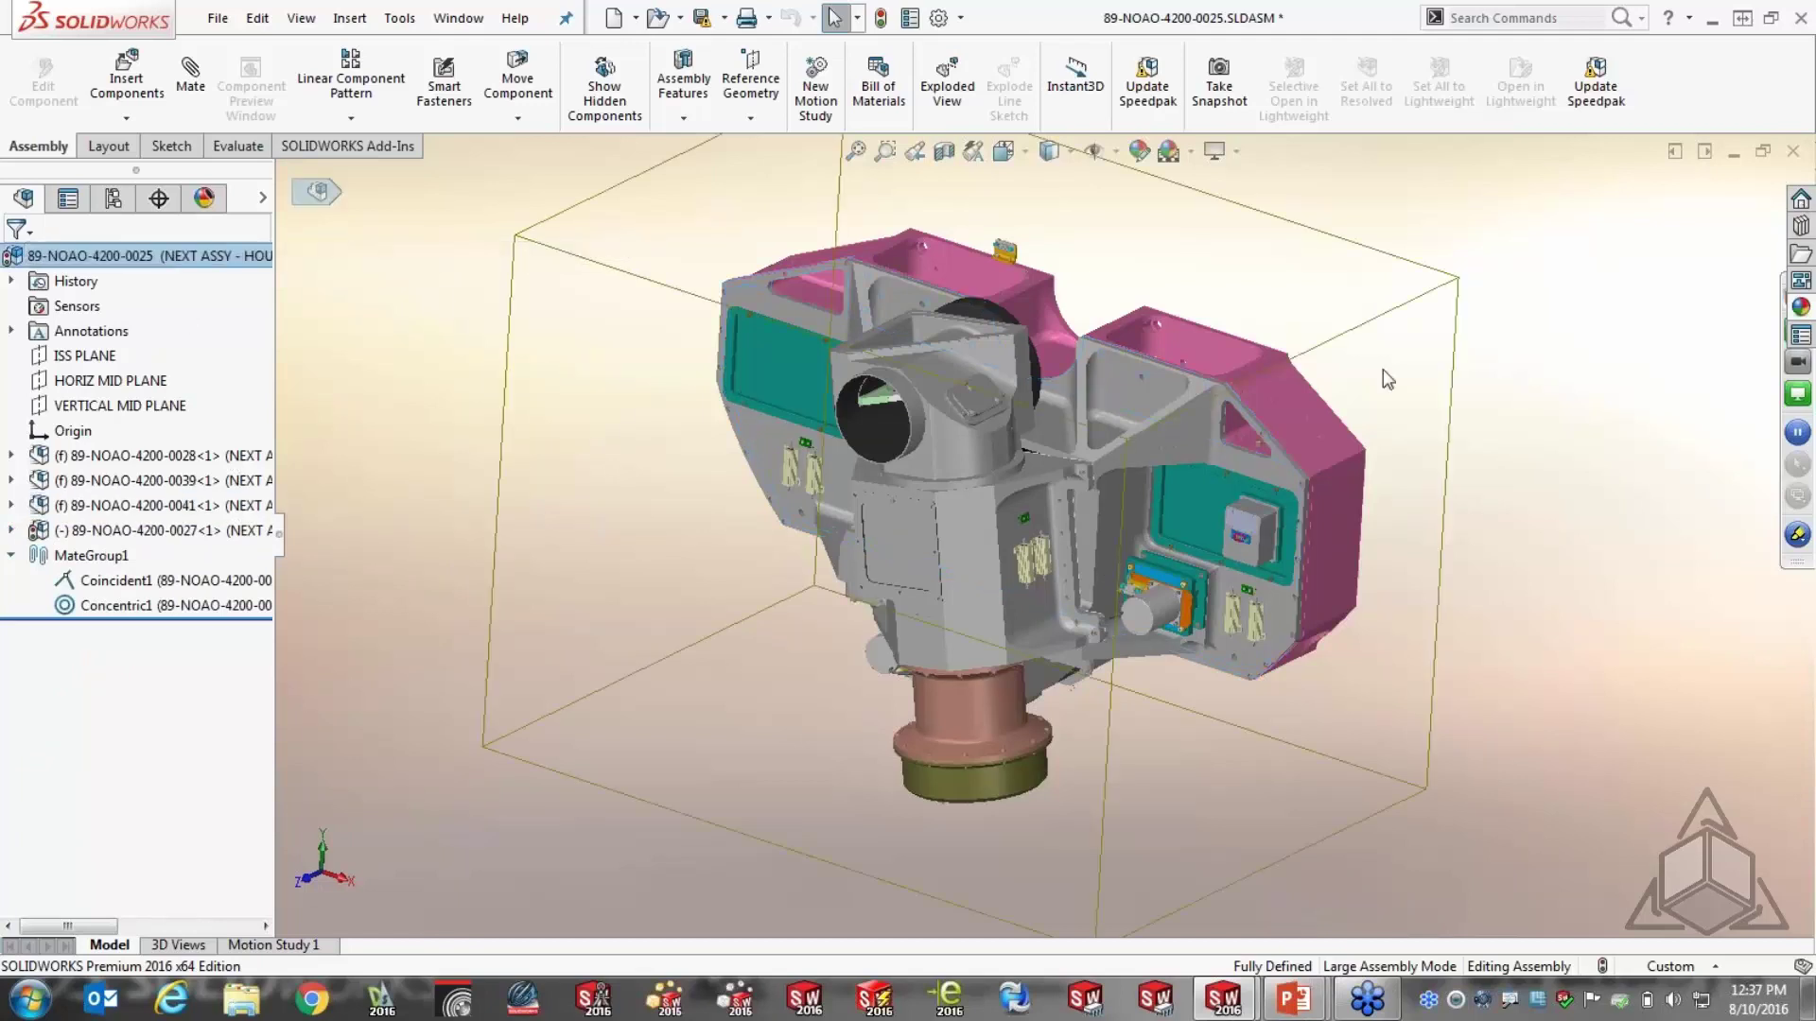
Check subassembly 0027 in the tree, then list assembly 0025's three configurations
right_click(81, 539)
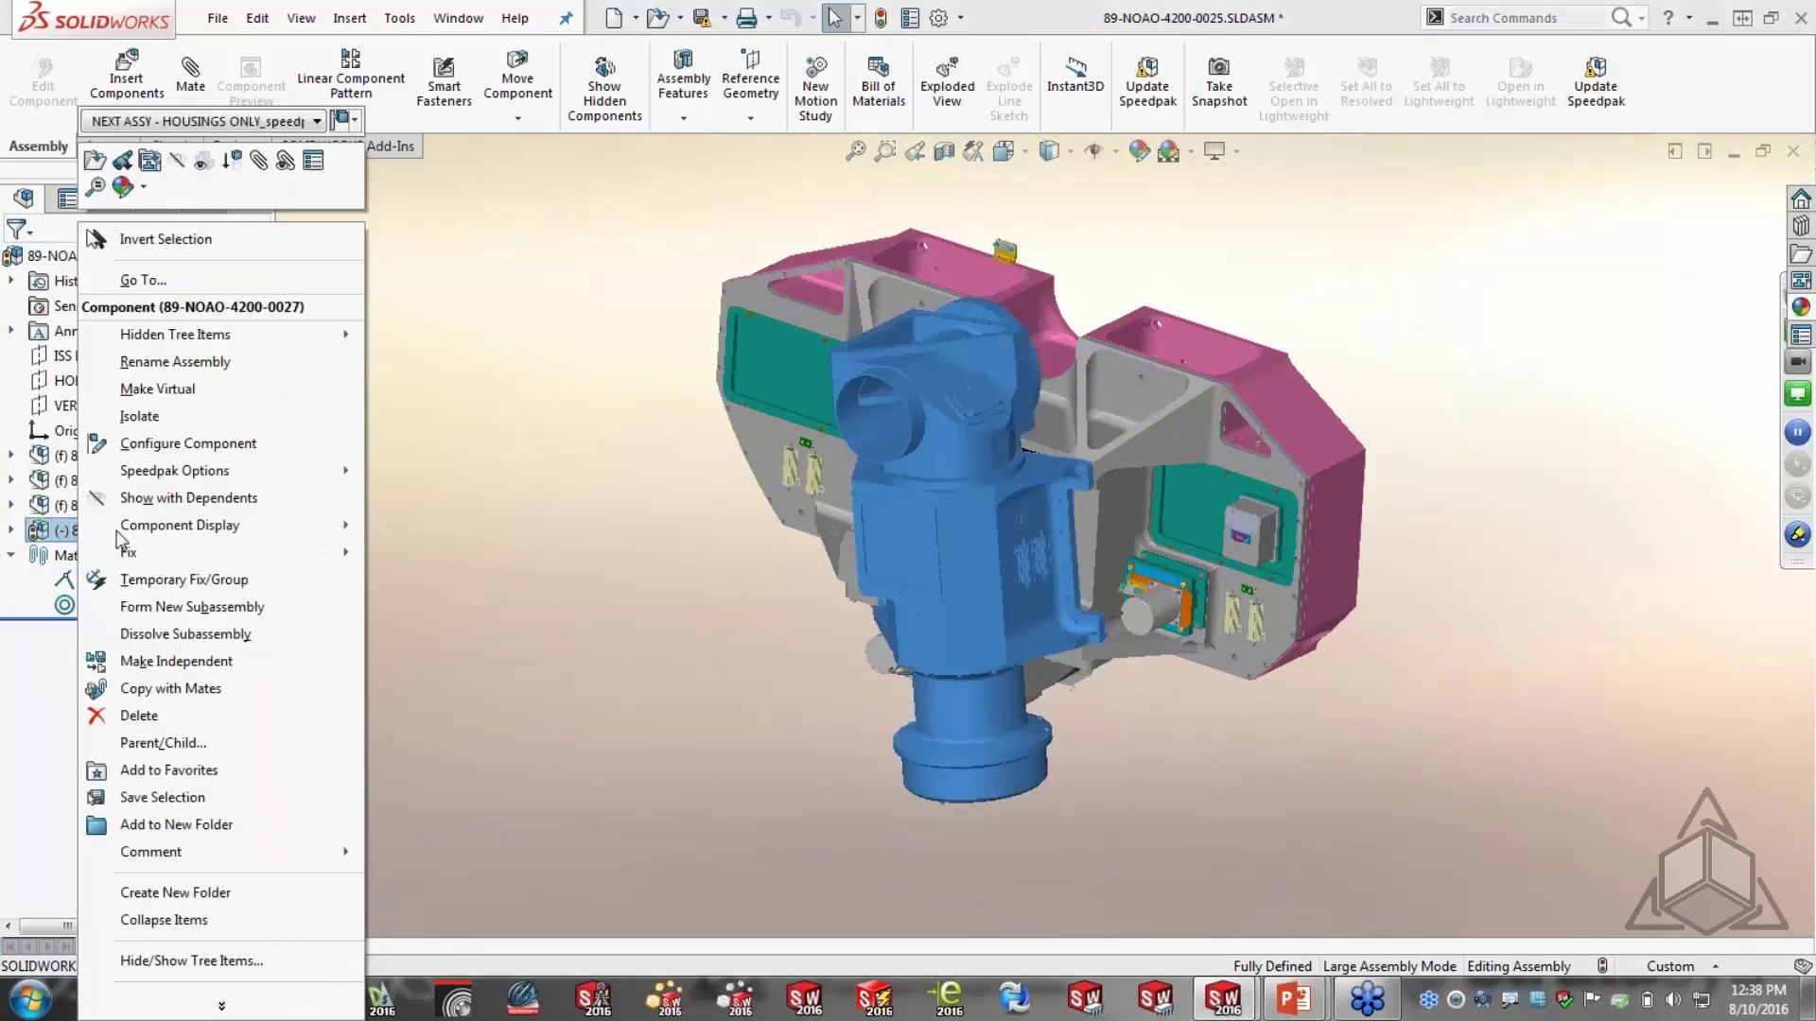
click(518, 571)
click(518, 571)
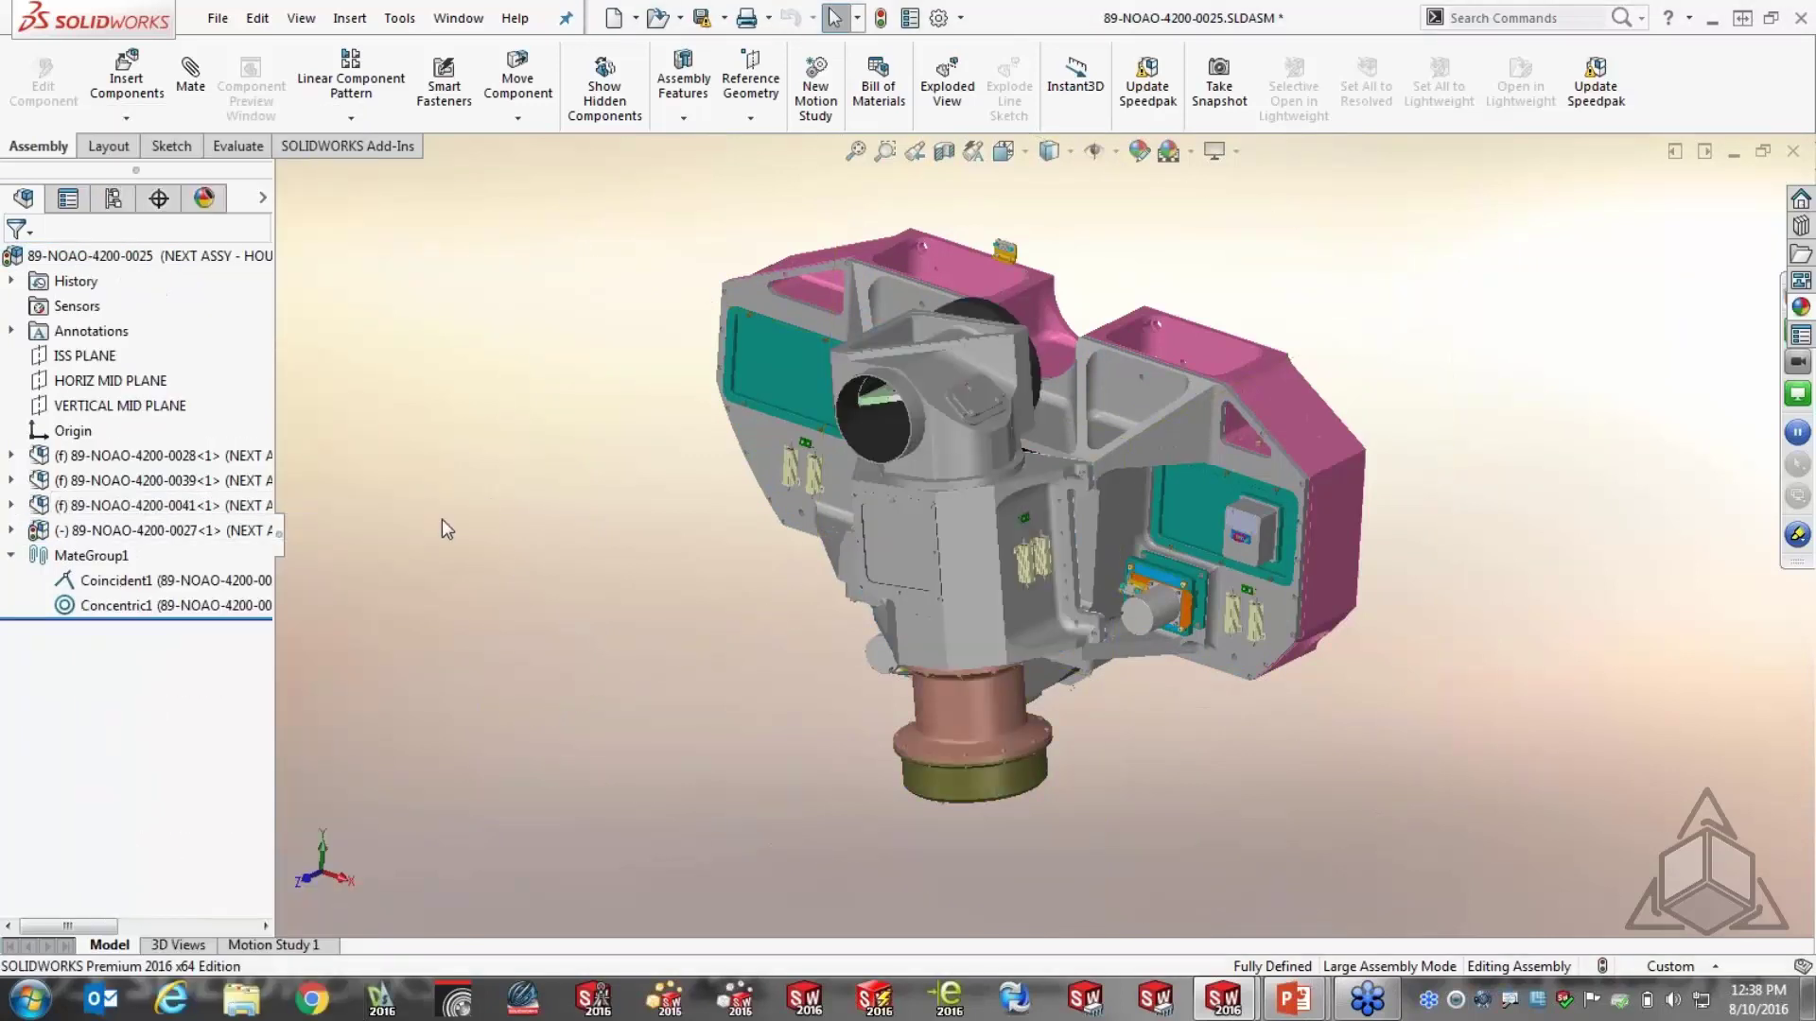
click(12, 529)
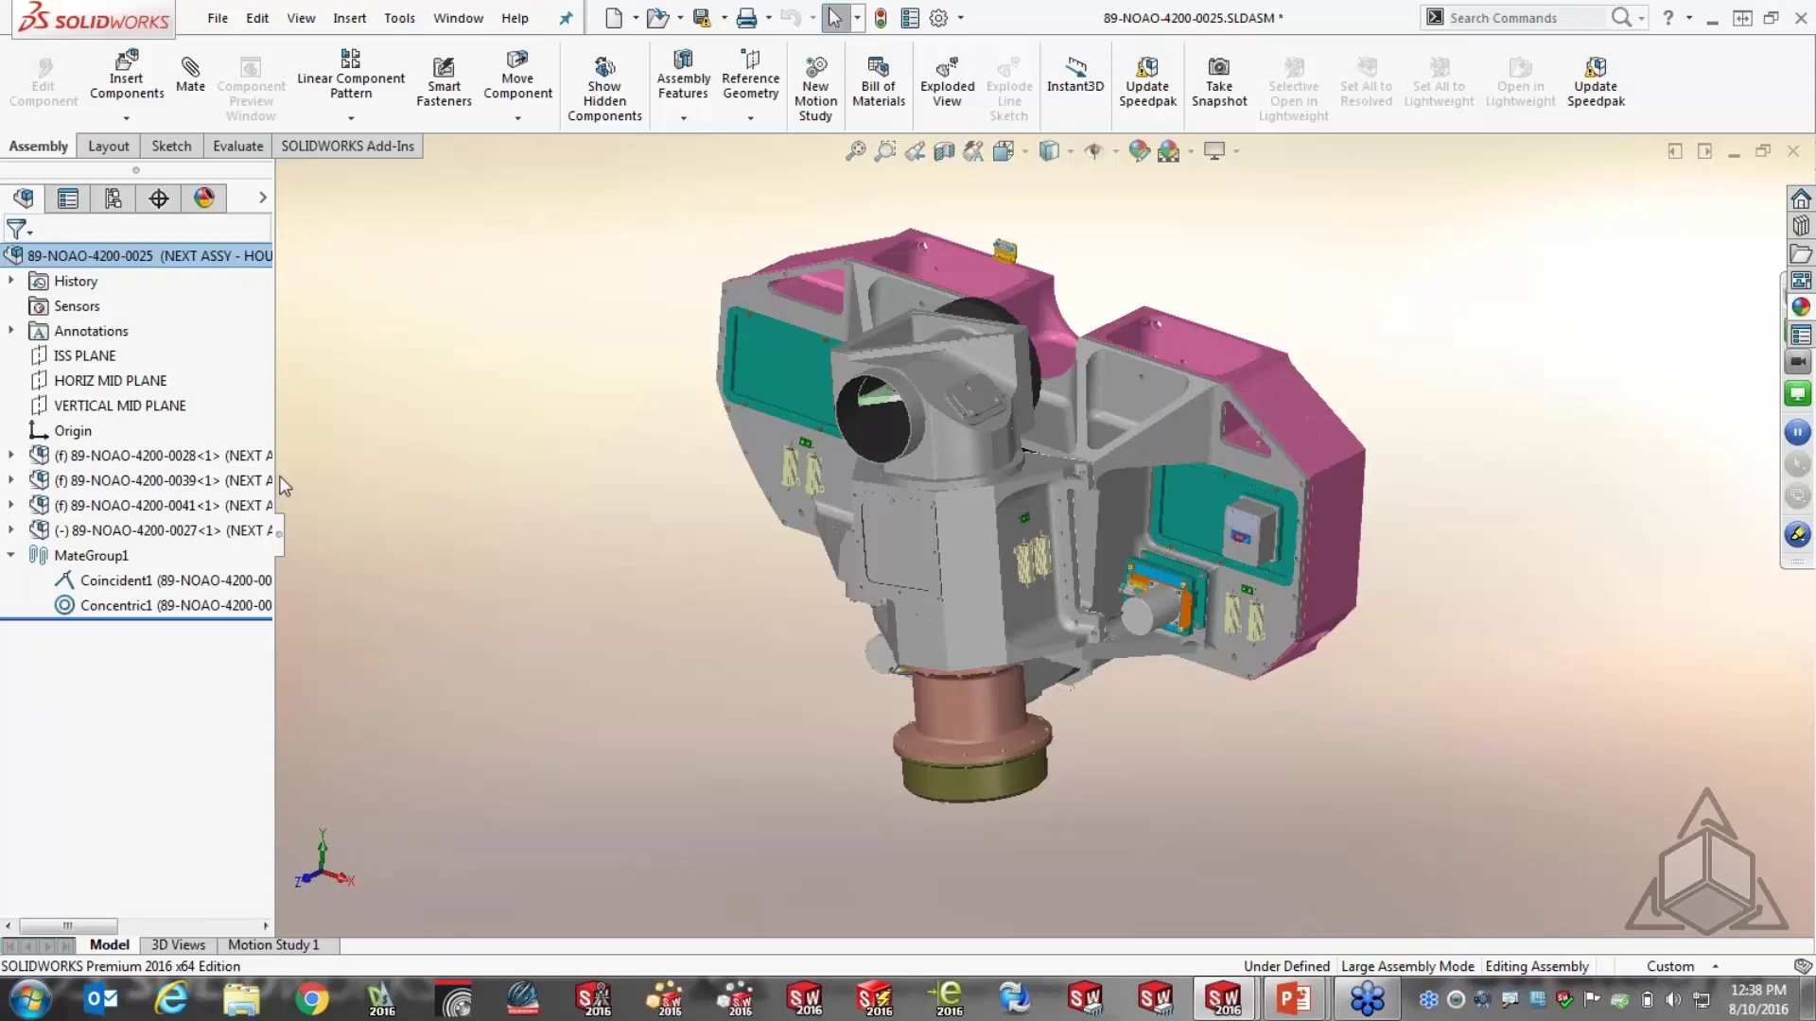
click(113, 198)
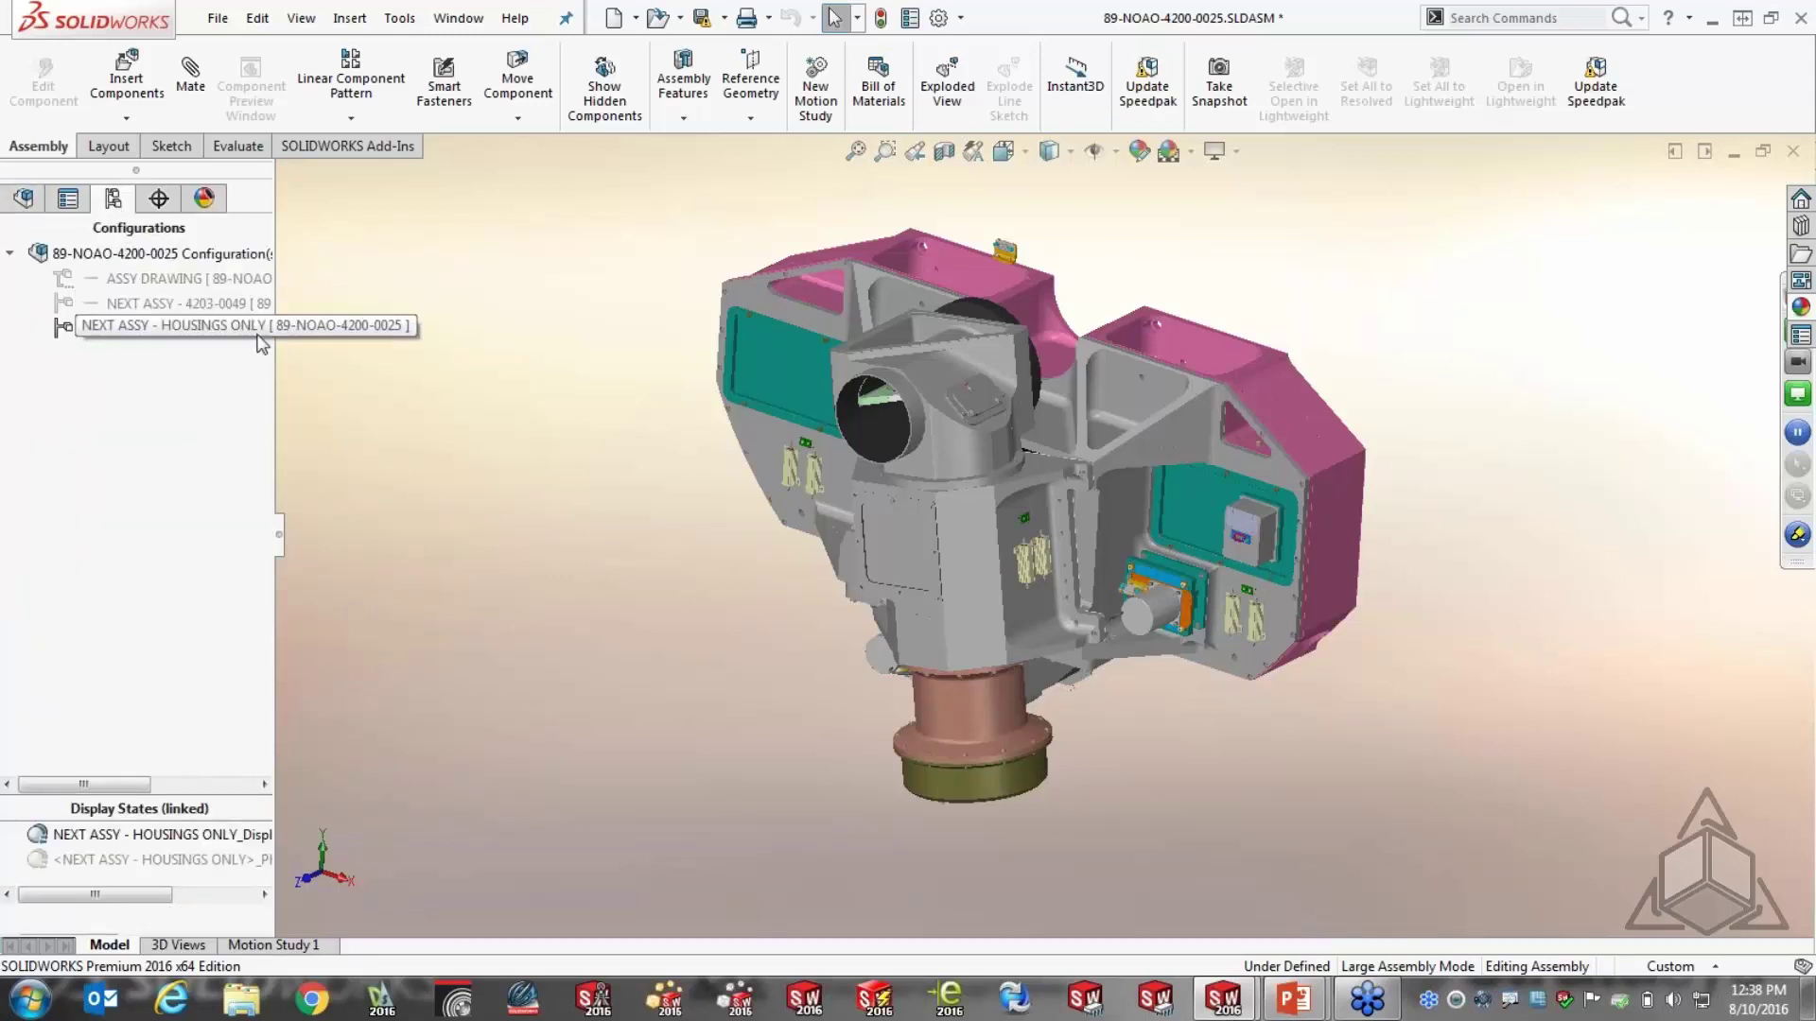
Start adding a SpeedPak to NEXT ASSY - HOUSINGS ONLY, then cancel it
click(142, 329)
right_click(142, 329)
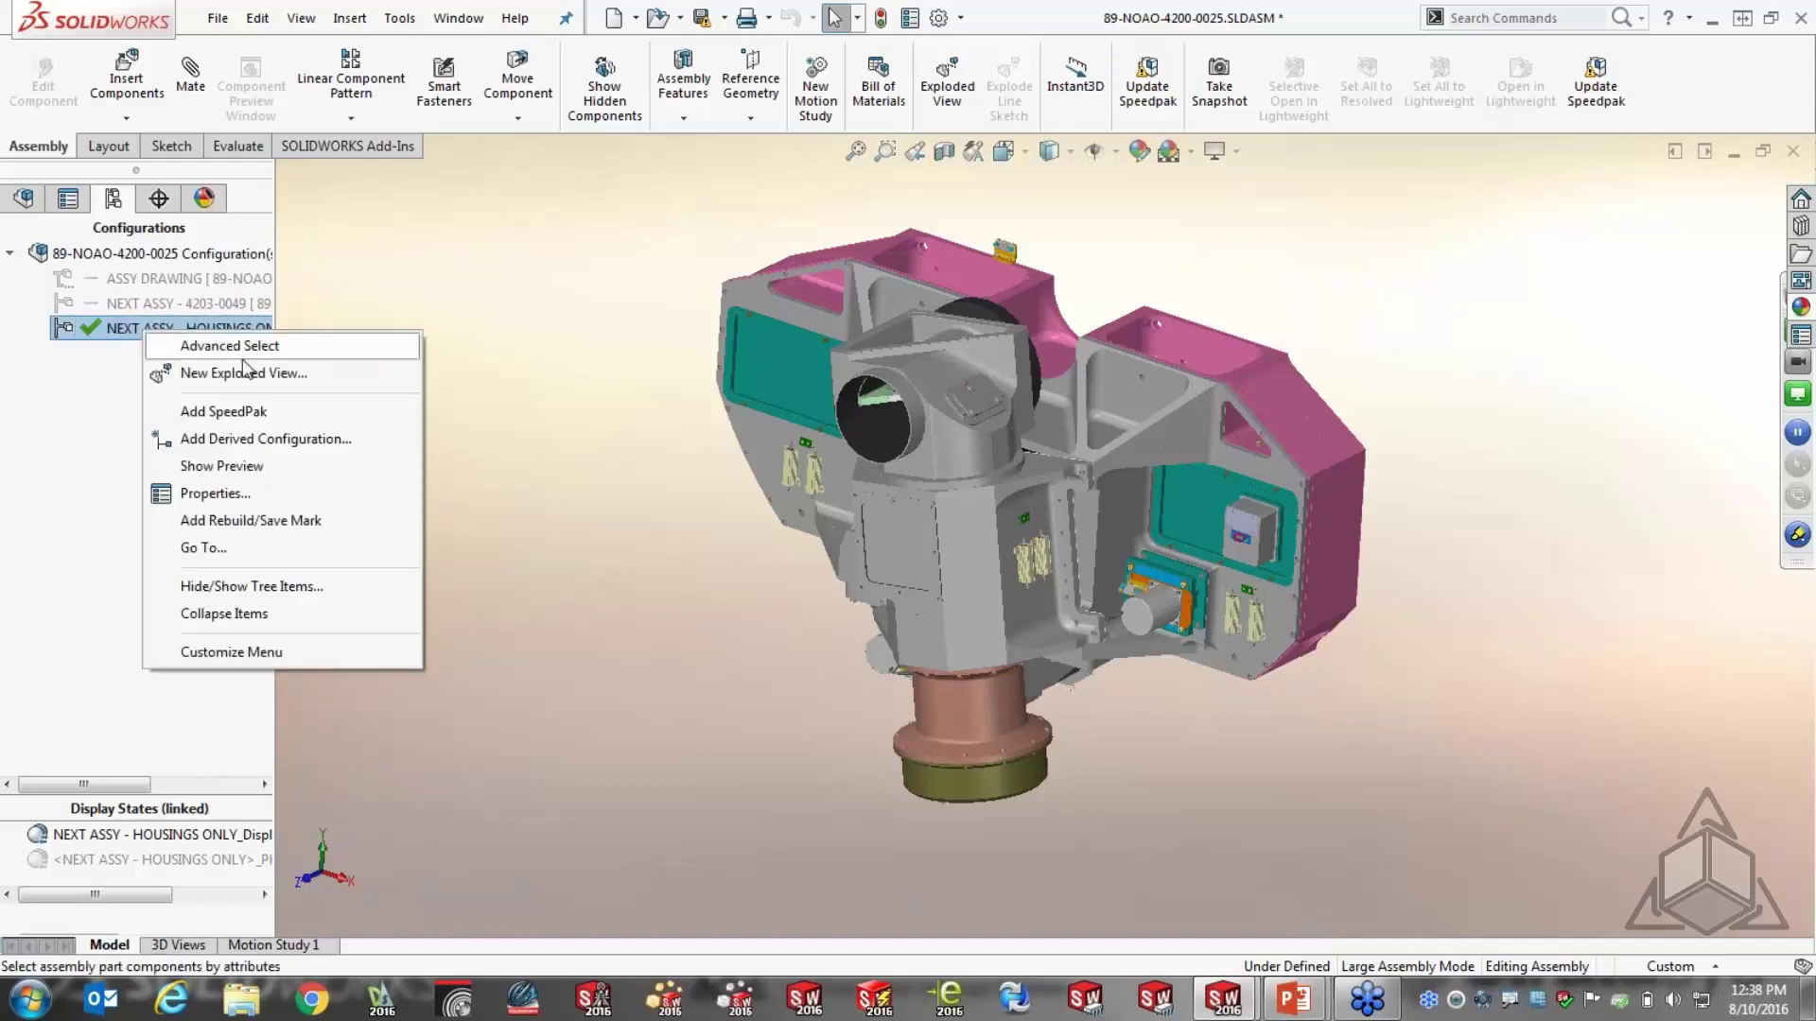
click(223, 412)
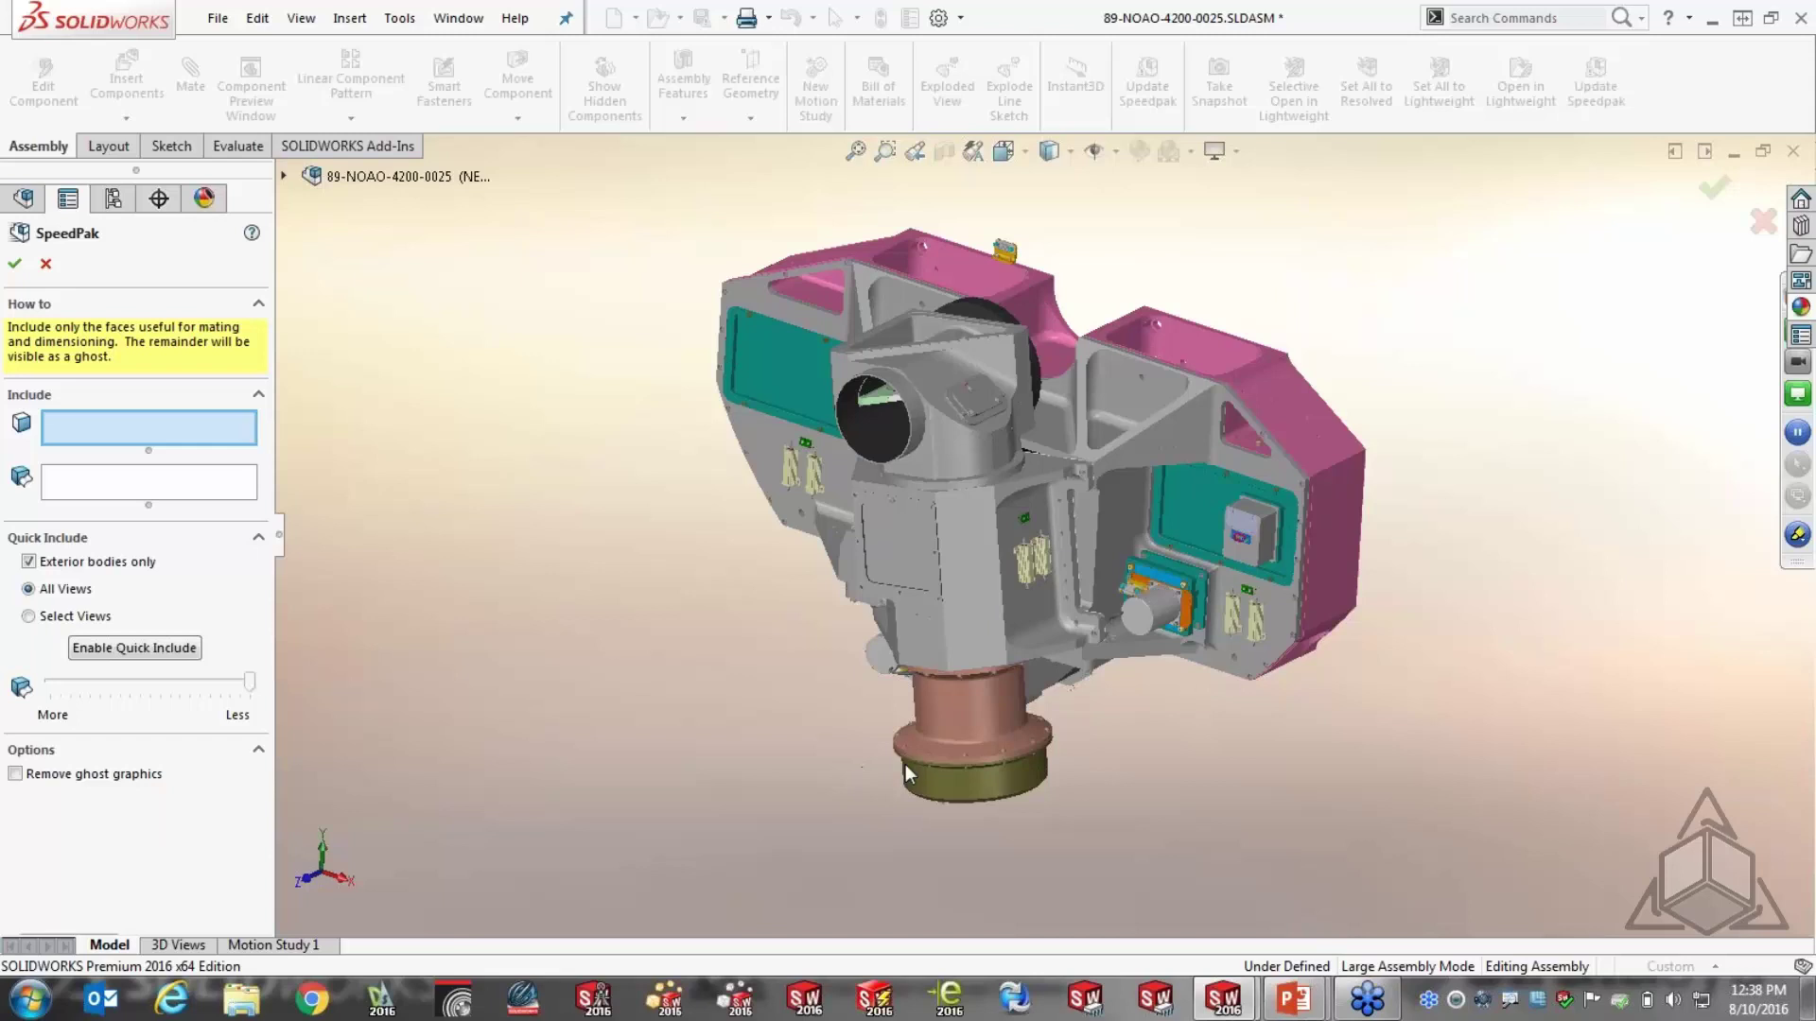
click(49, 264)
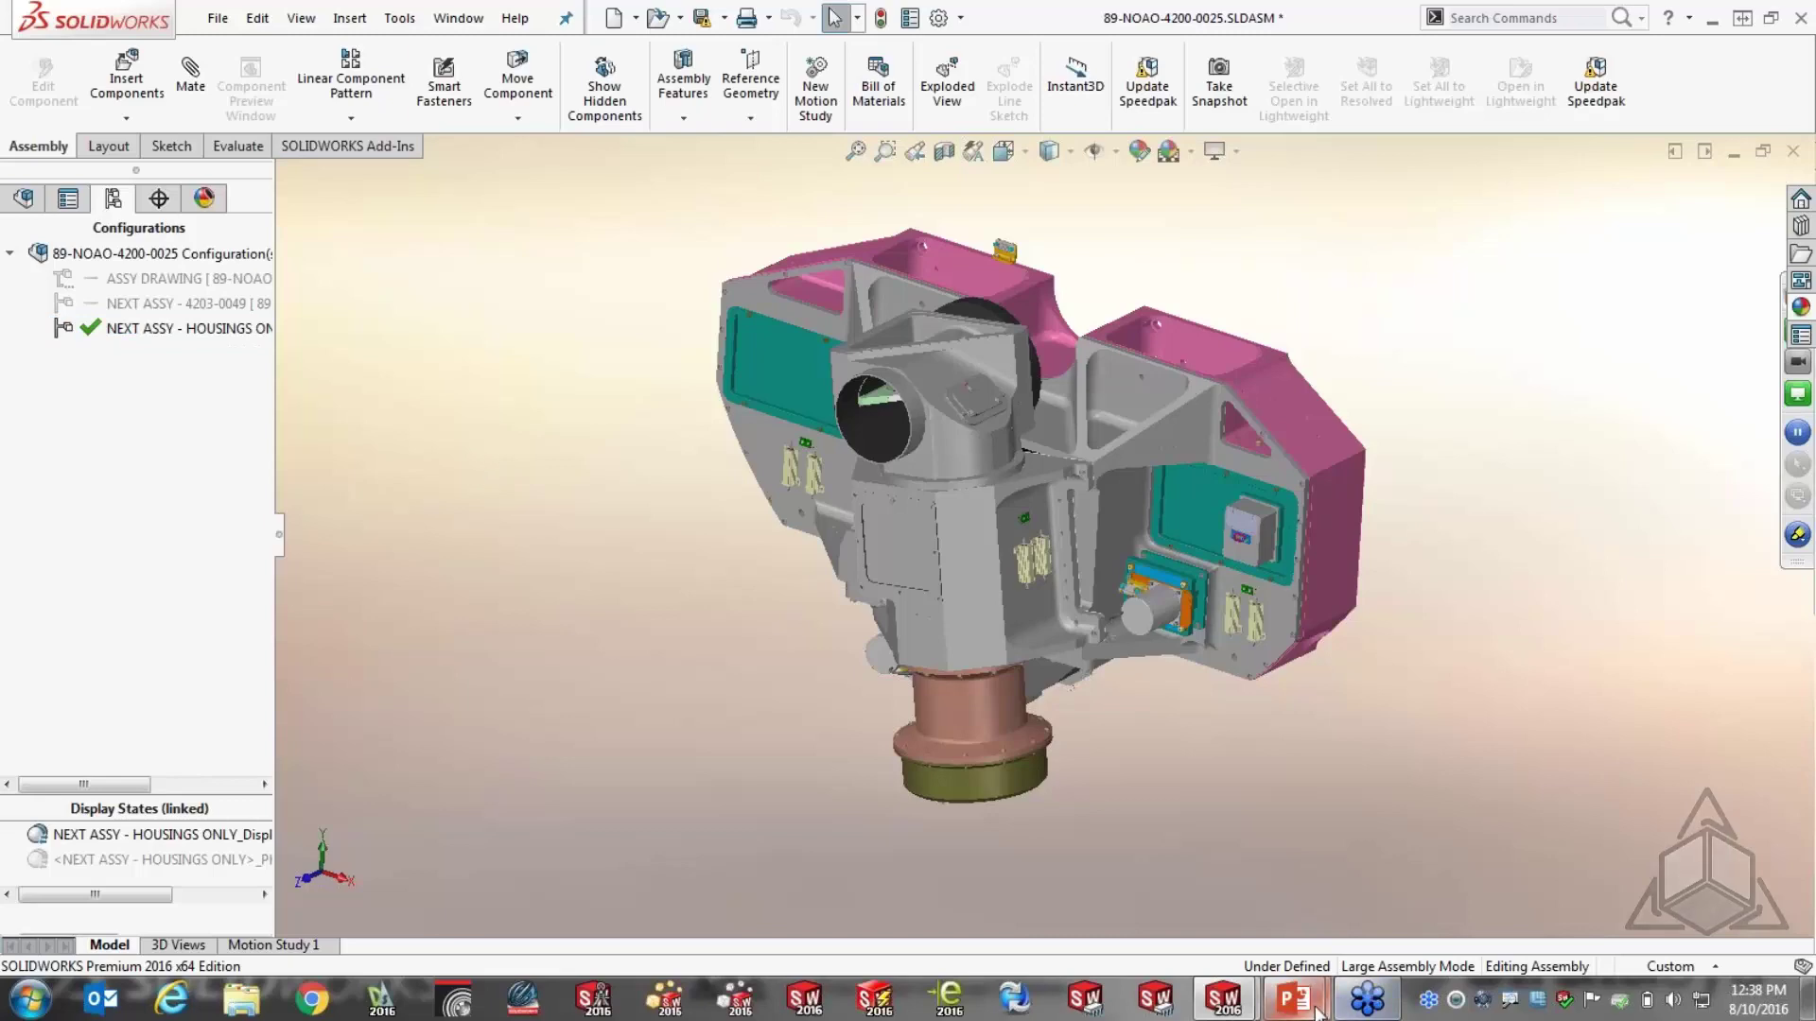
Show the PowerPoint Speedpak summary slide full screen
mouse_move(1308, 1010)
click(1418, 884)
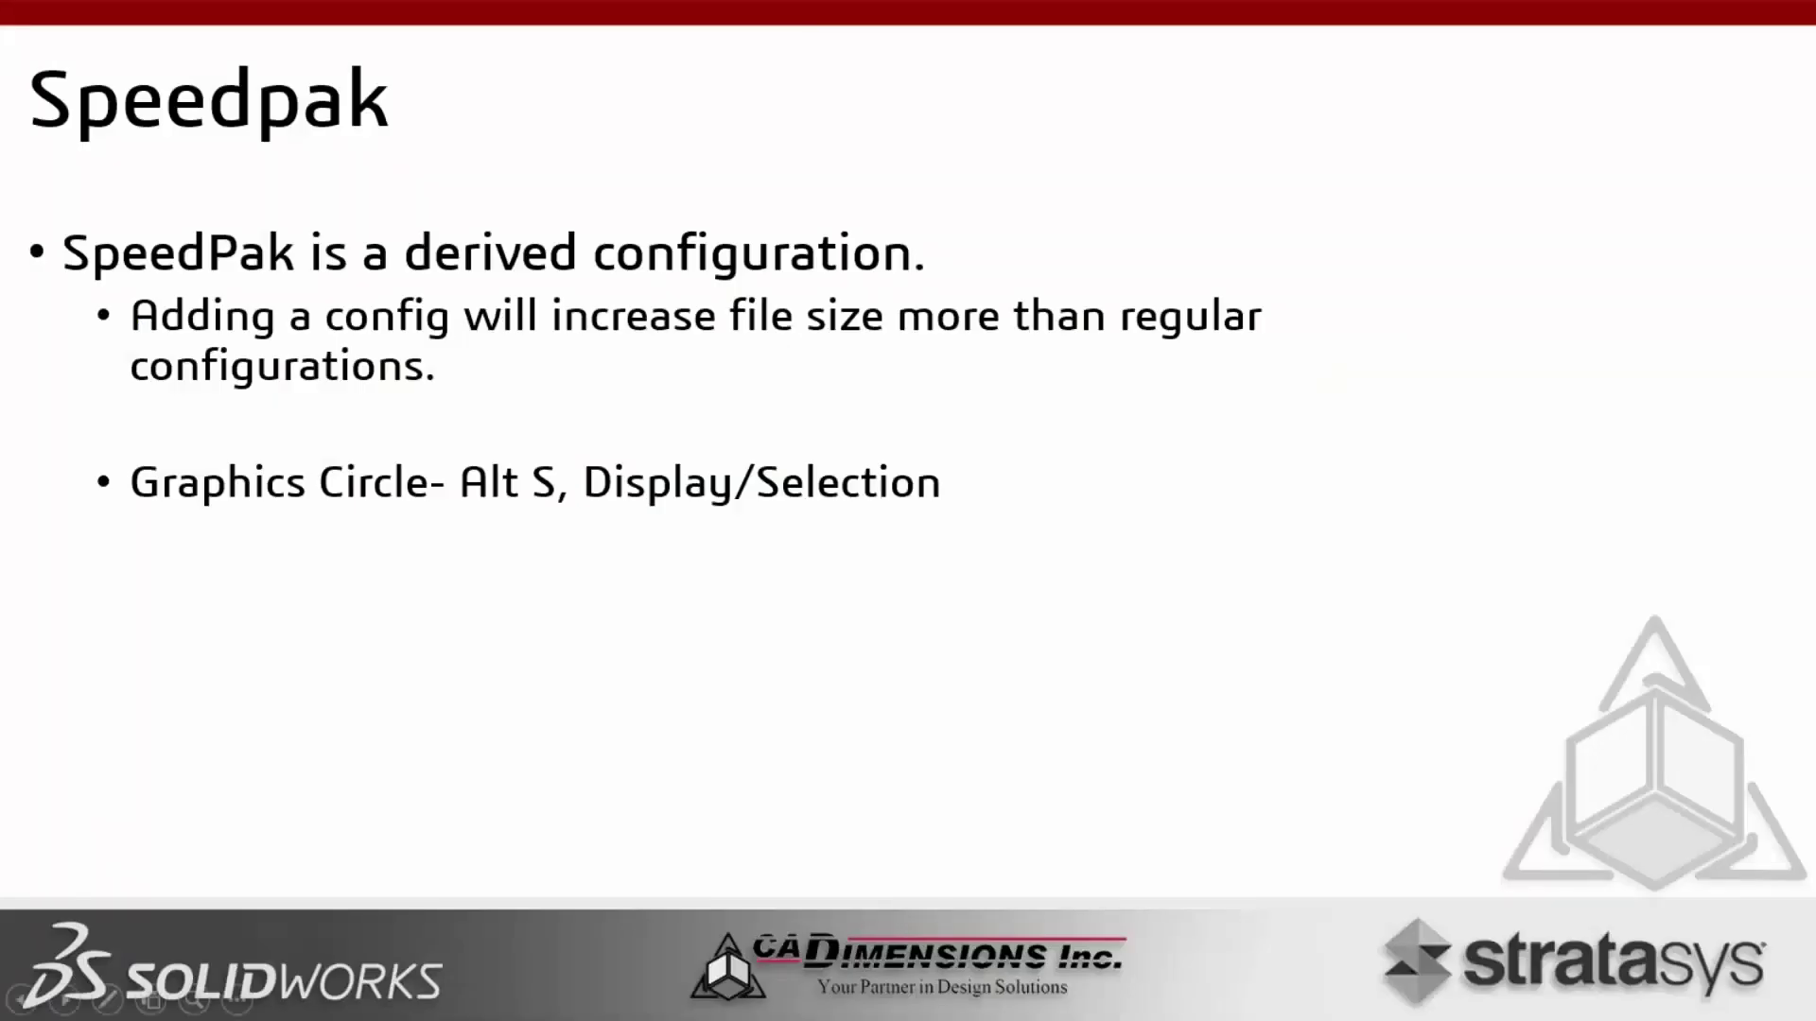
click(1052, 618)
key(Left)
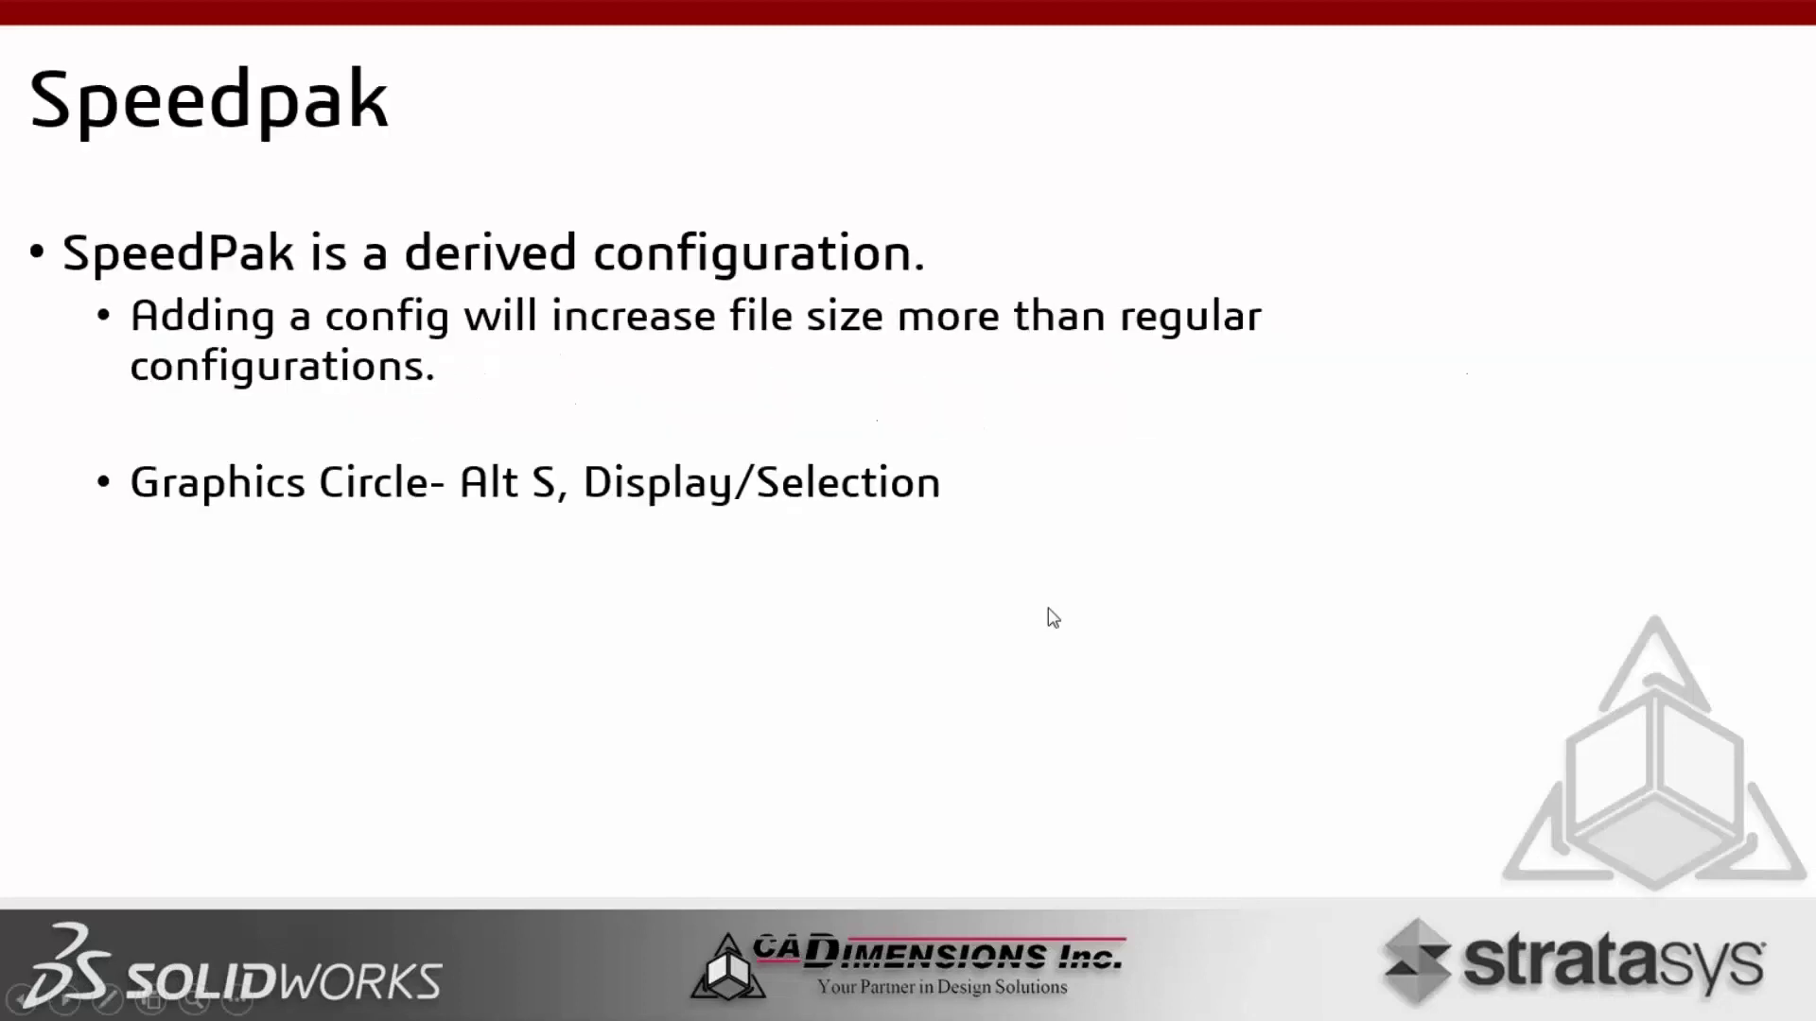